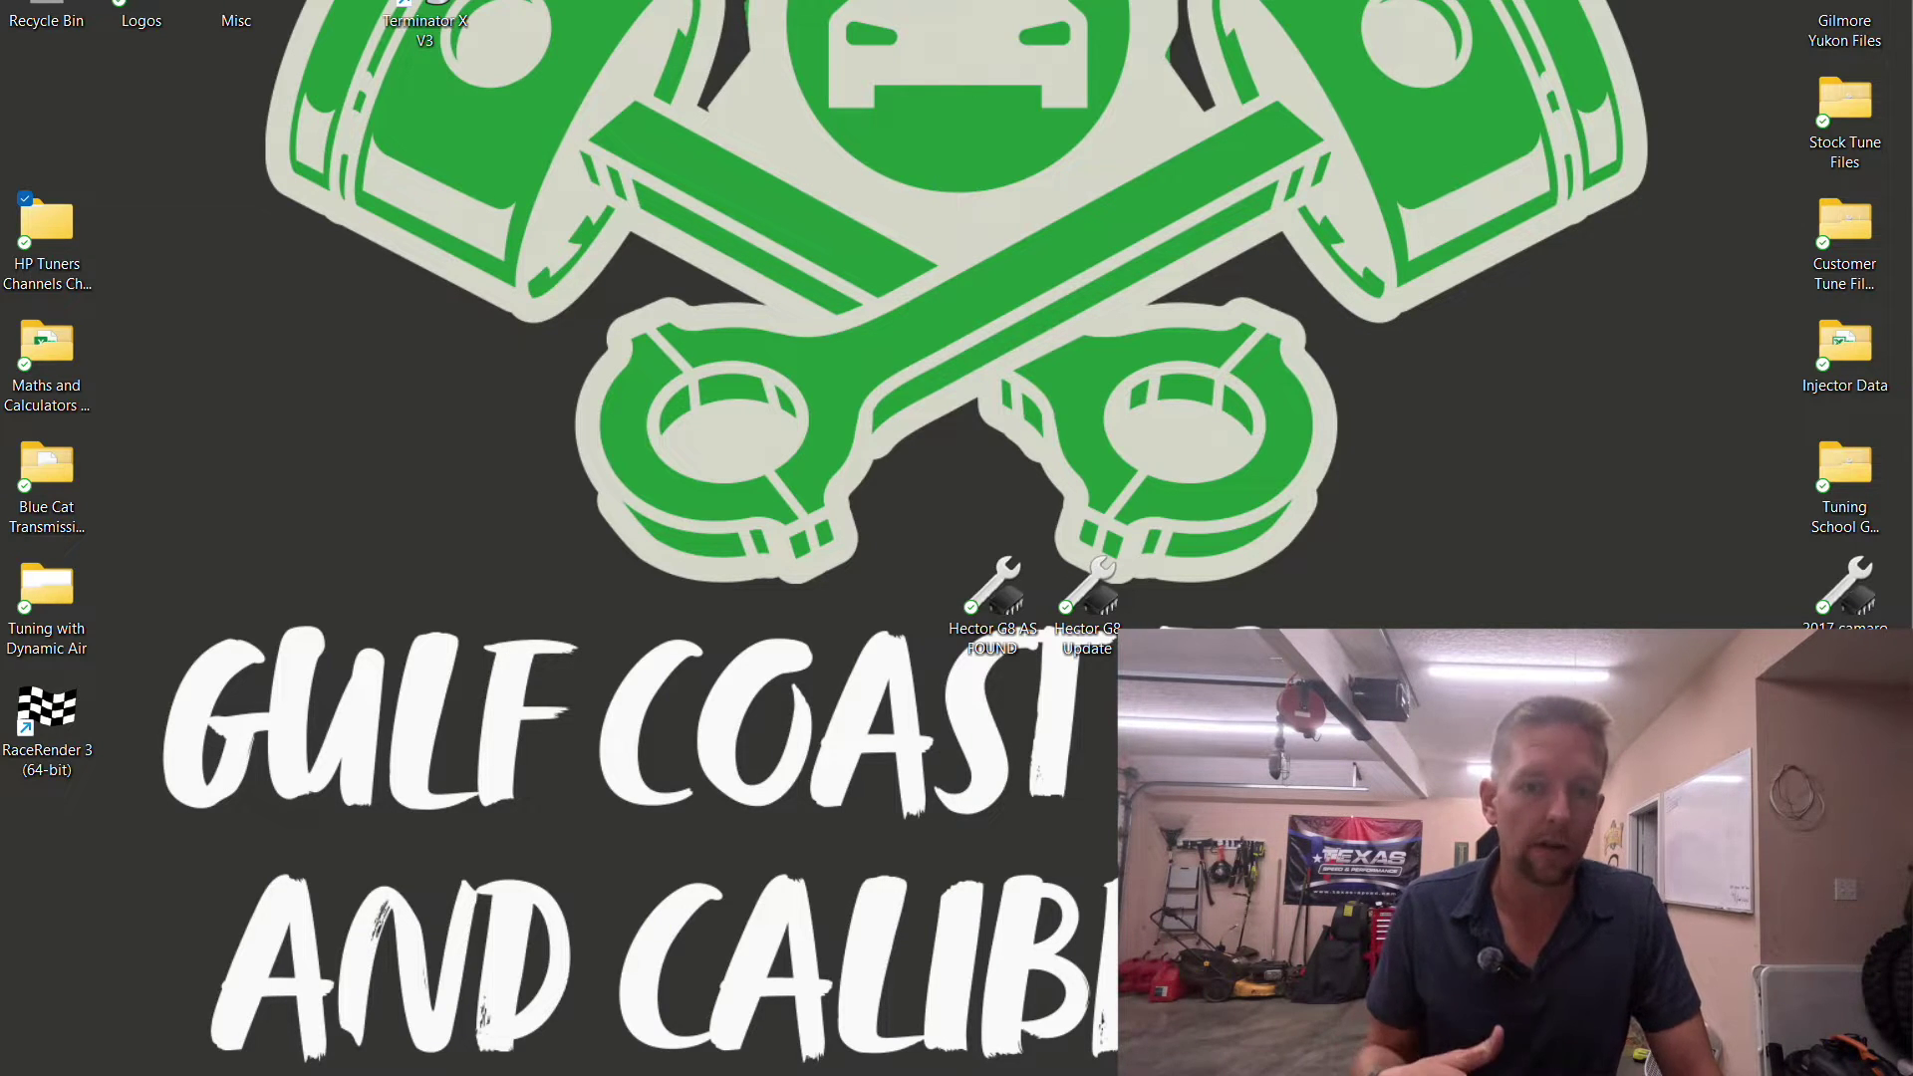
- Open the 2015 Silverado 6.2 Gen 5 Truck Bolt-on tune from the Stock Tune Files folder in the HP Tuners editor
double_click(1846, 99)
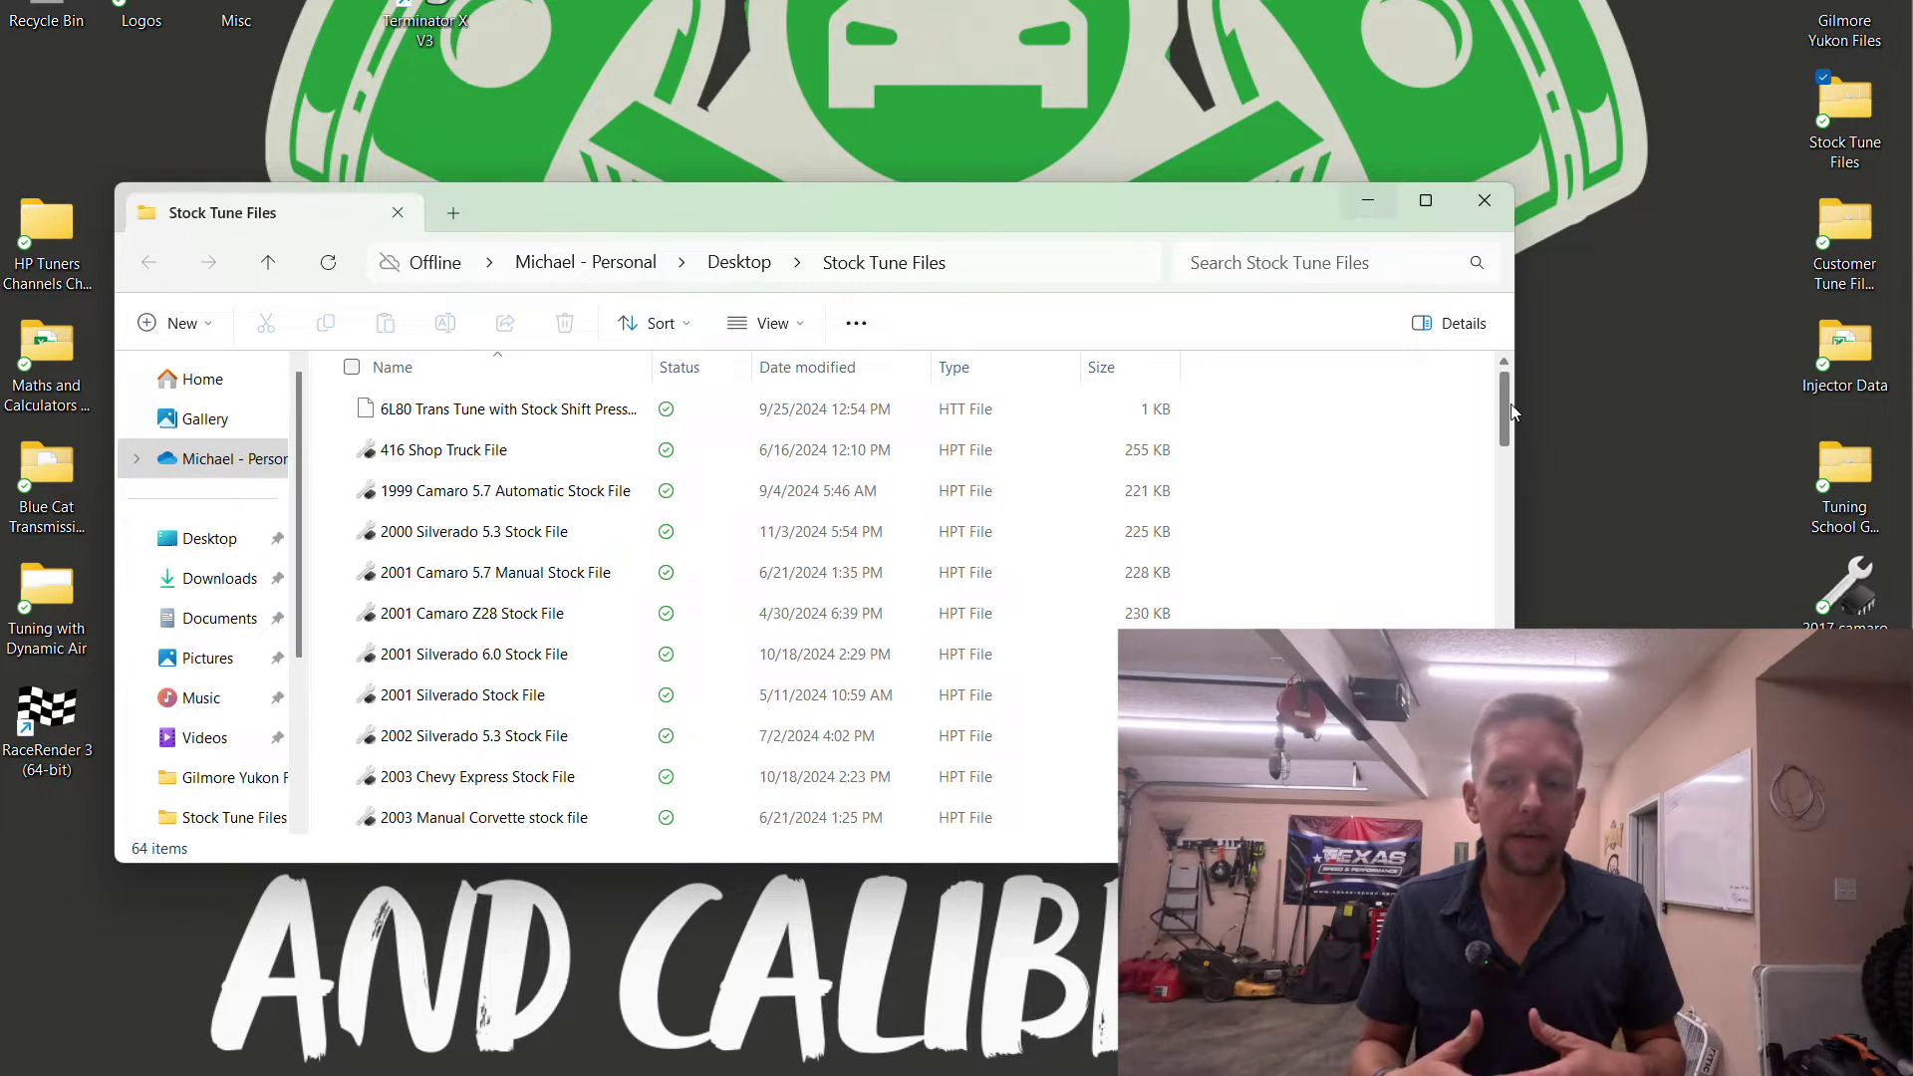
scroll(1497, 573, down, 6)
drag(1493, 568, 1494, 625)
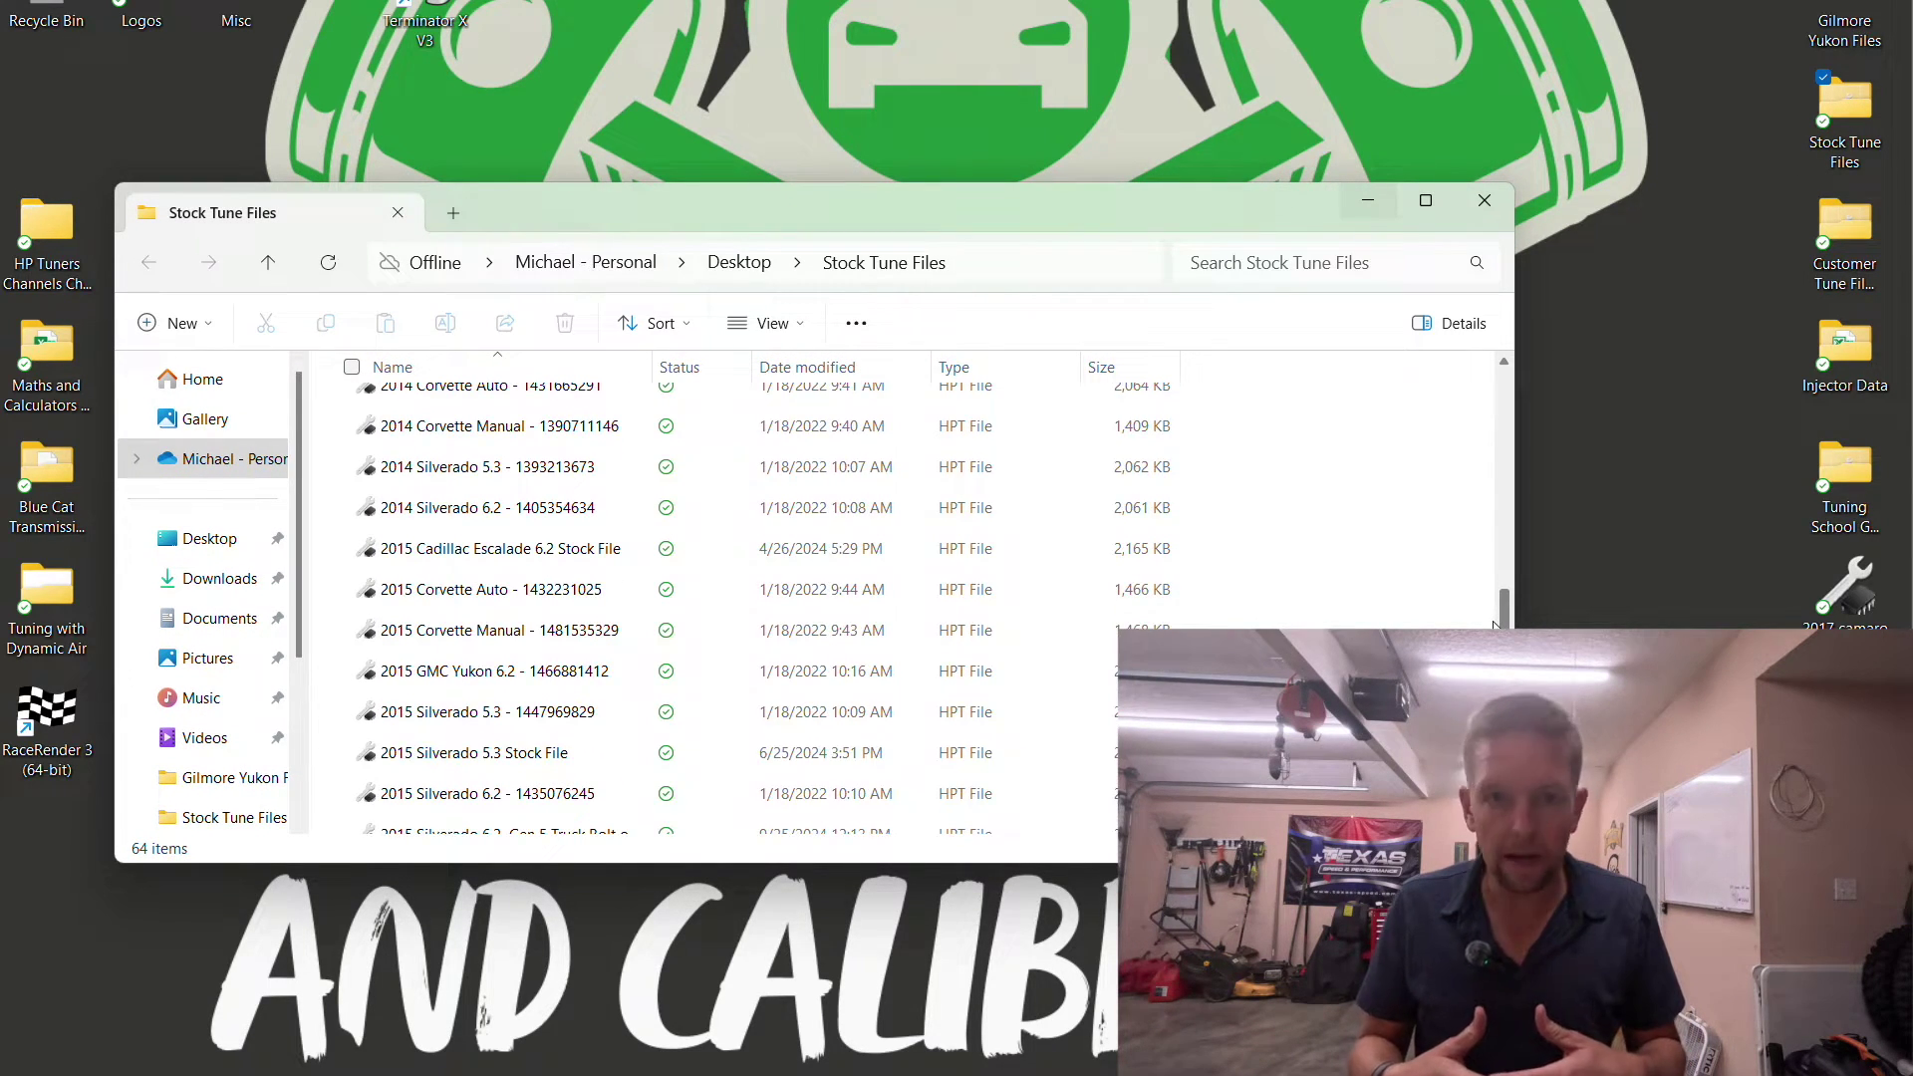
scroll(649, 696, down, 1)
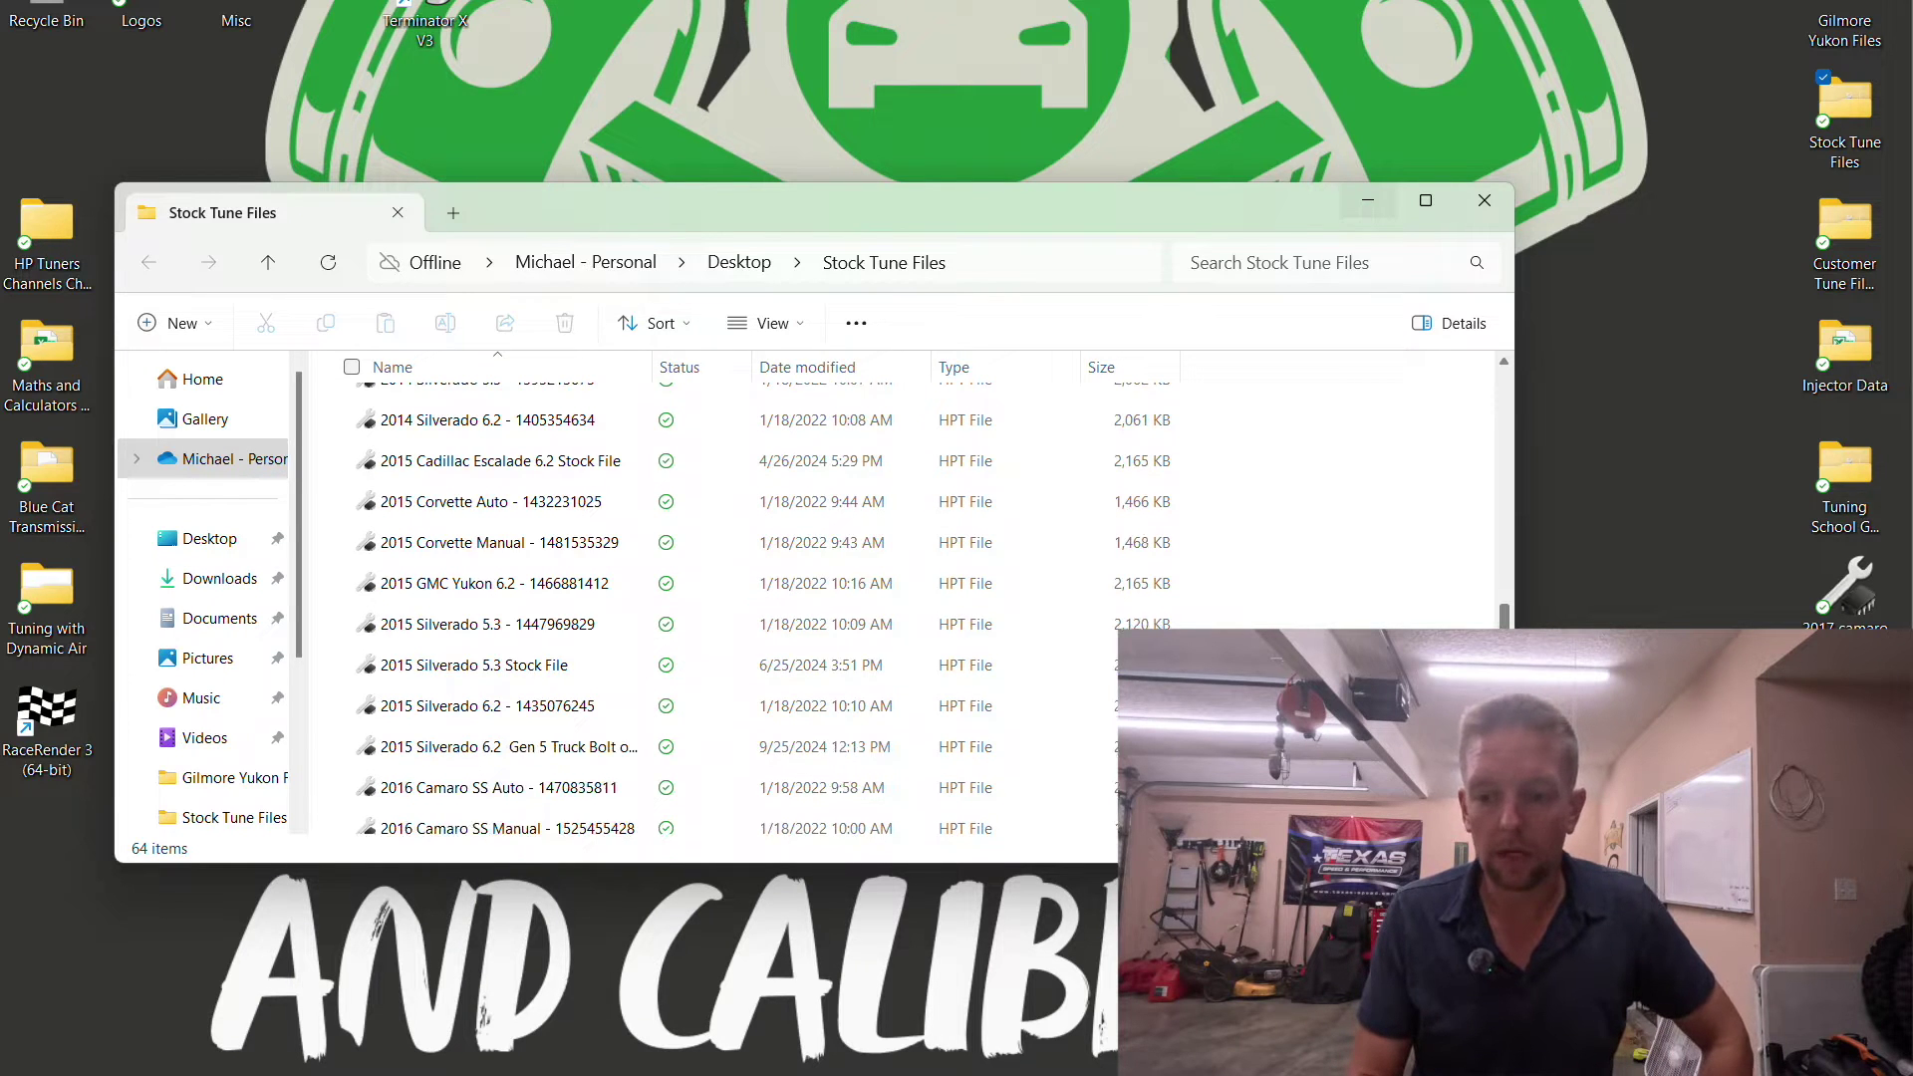
click(538, 745)
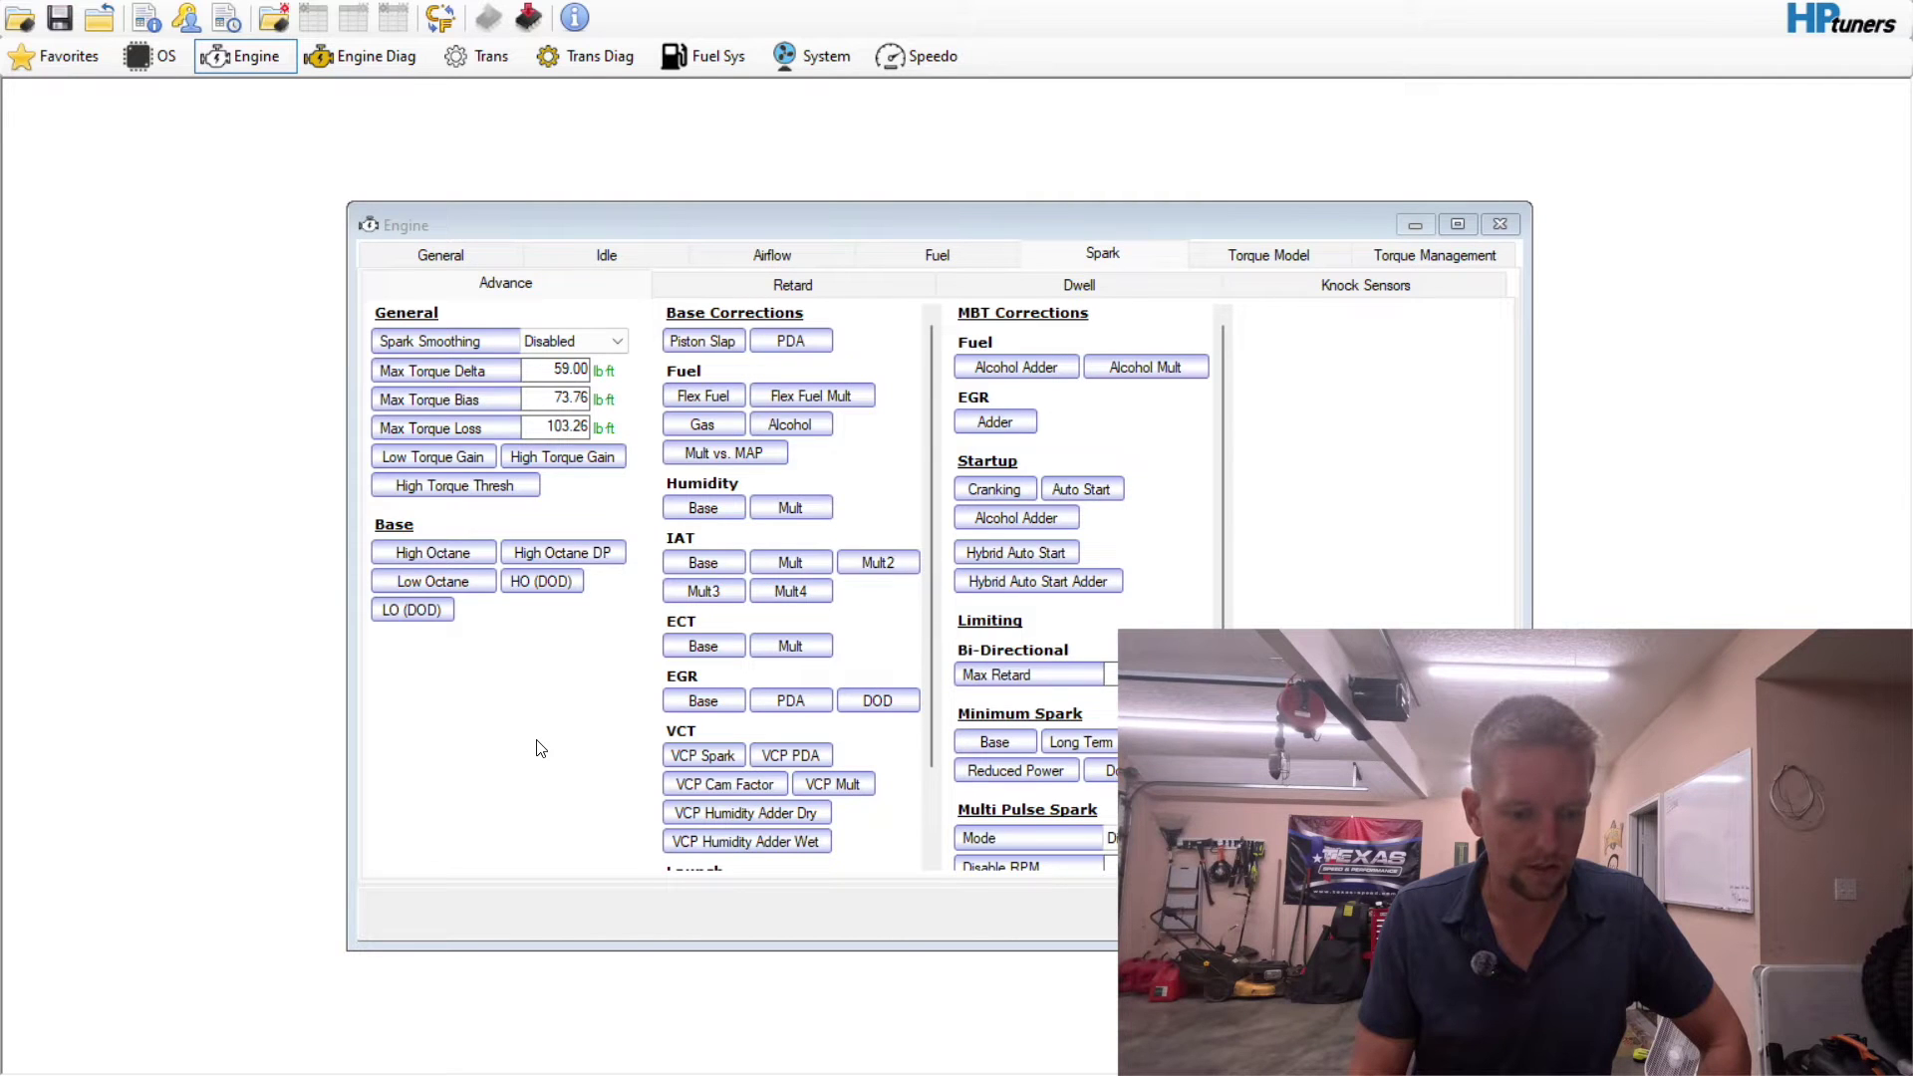
- Add 200 rpm to every cell of the engine's base Target Idle Speed vs. Coolant Temp table
click(414, 252)
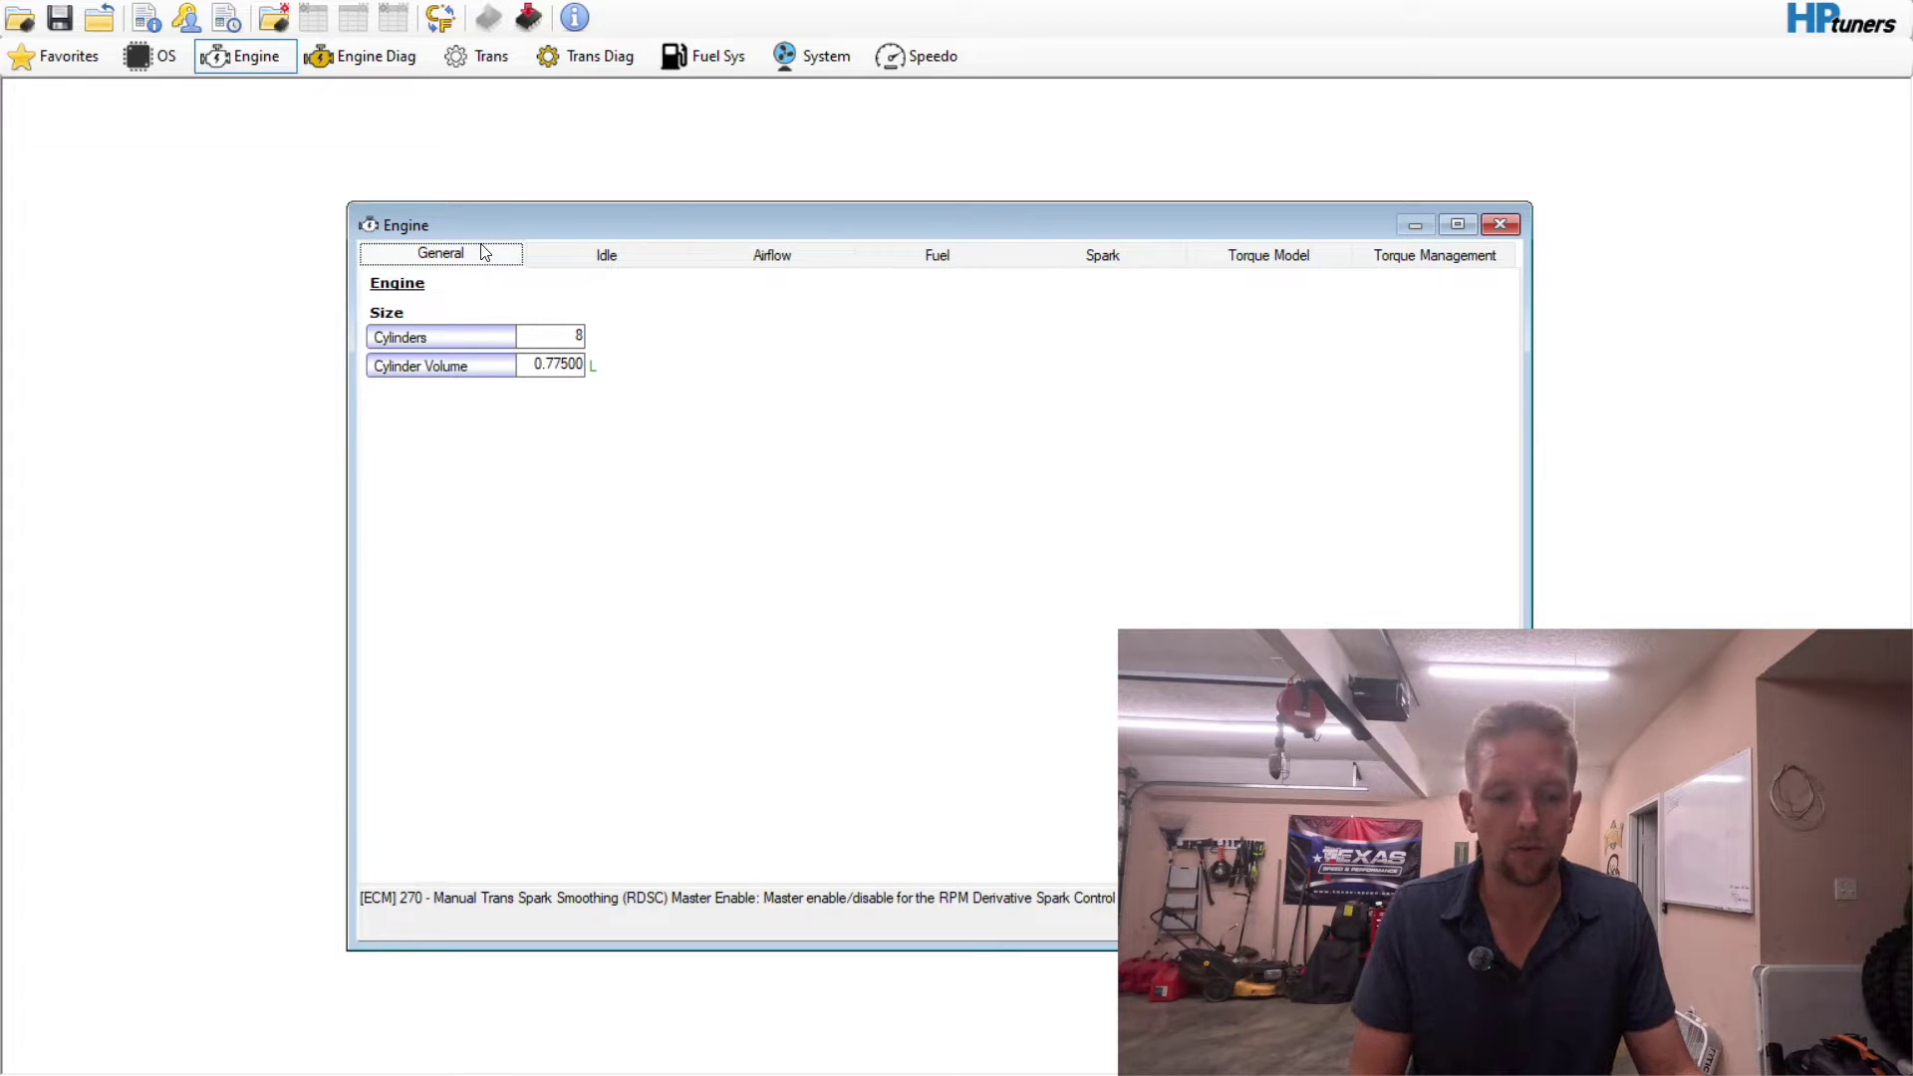
click(584, 260)
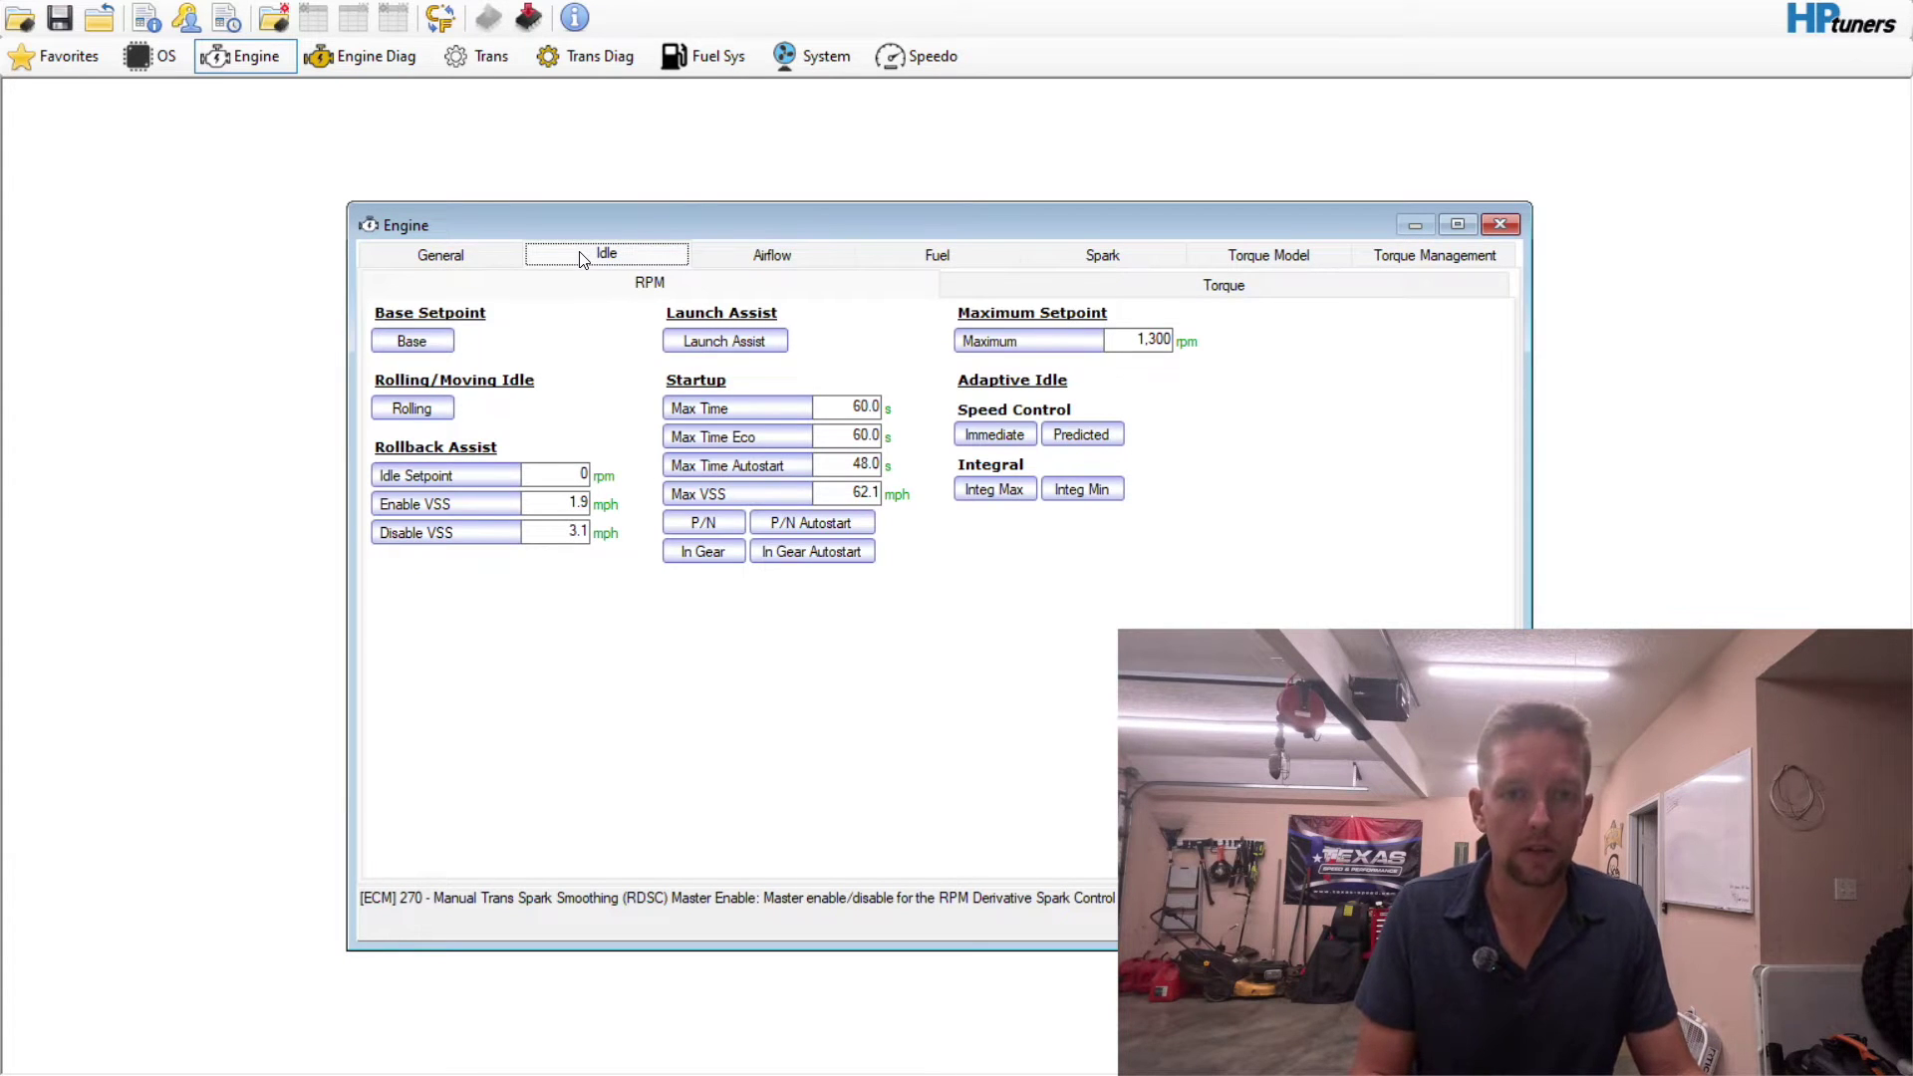
click(430, 341)
click(315, 362)
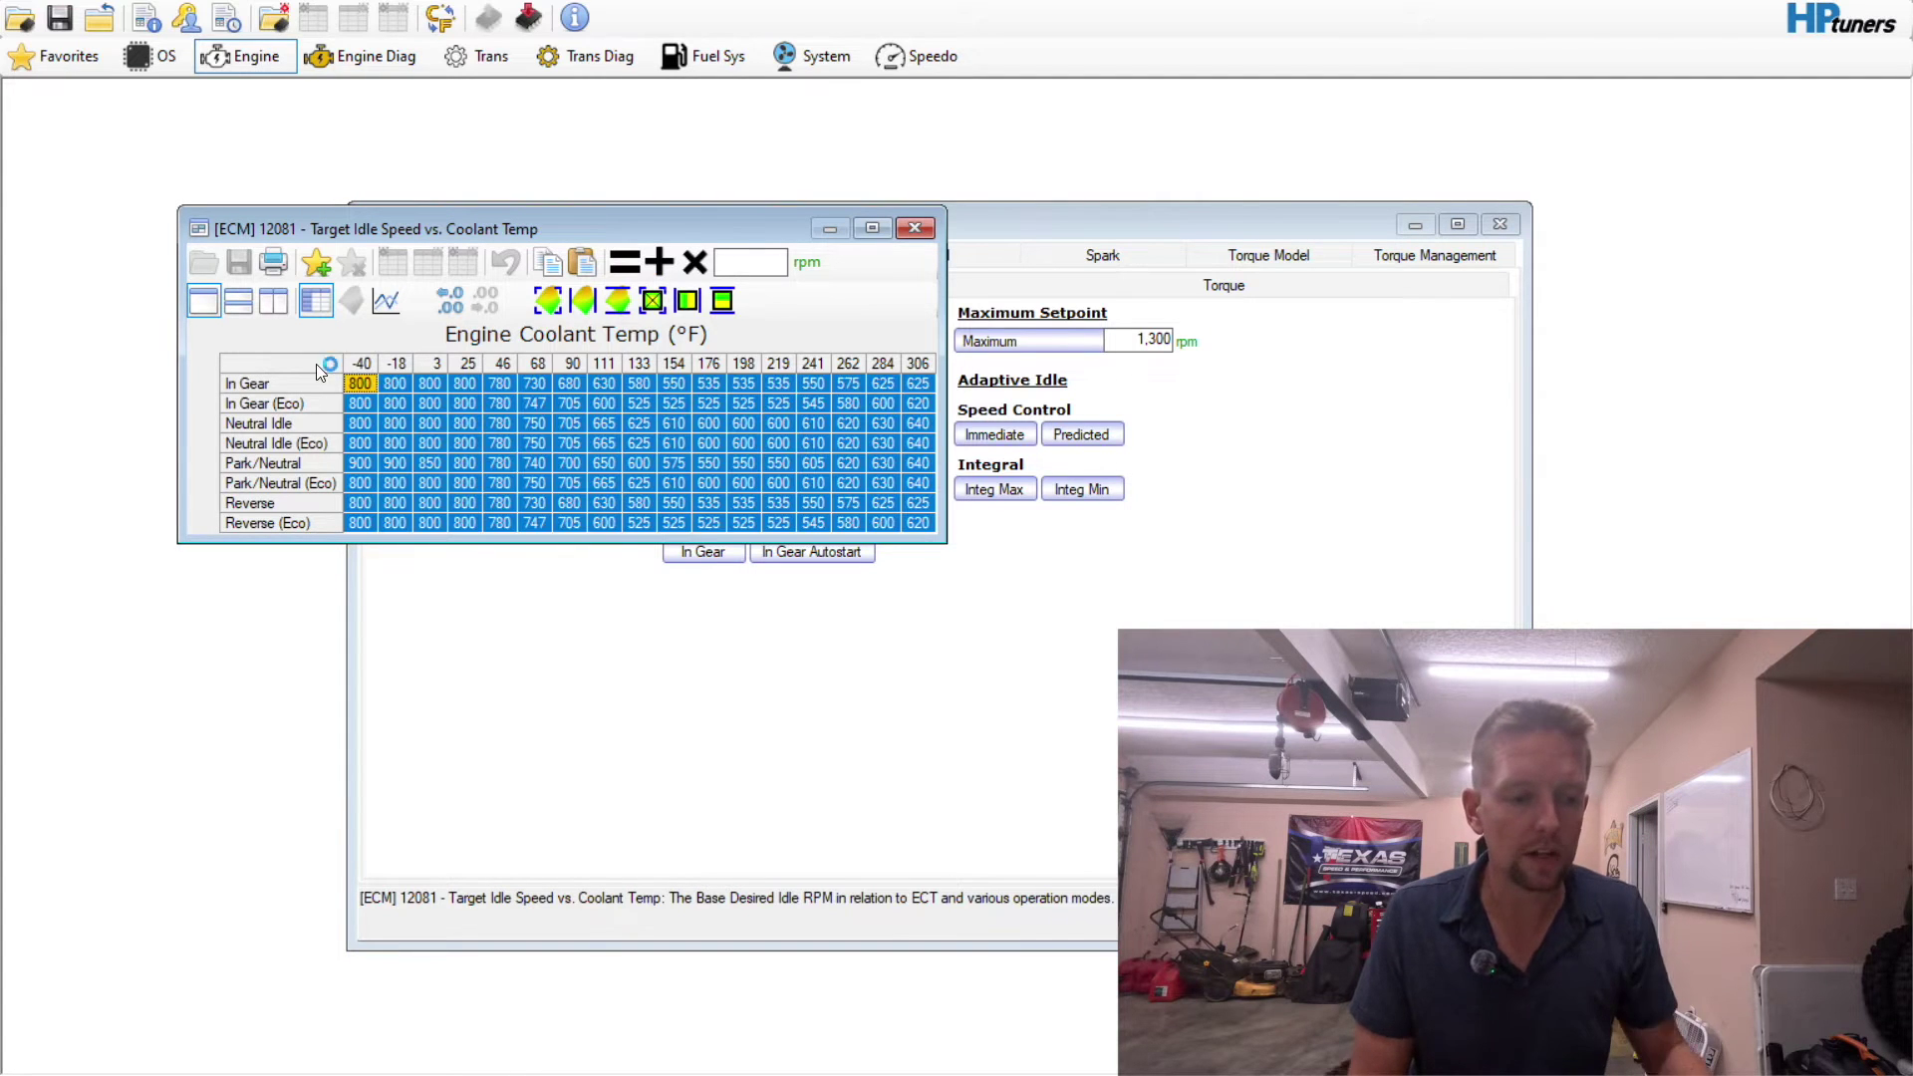
click(760, 264)
text(200)
click(659, 261)
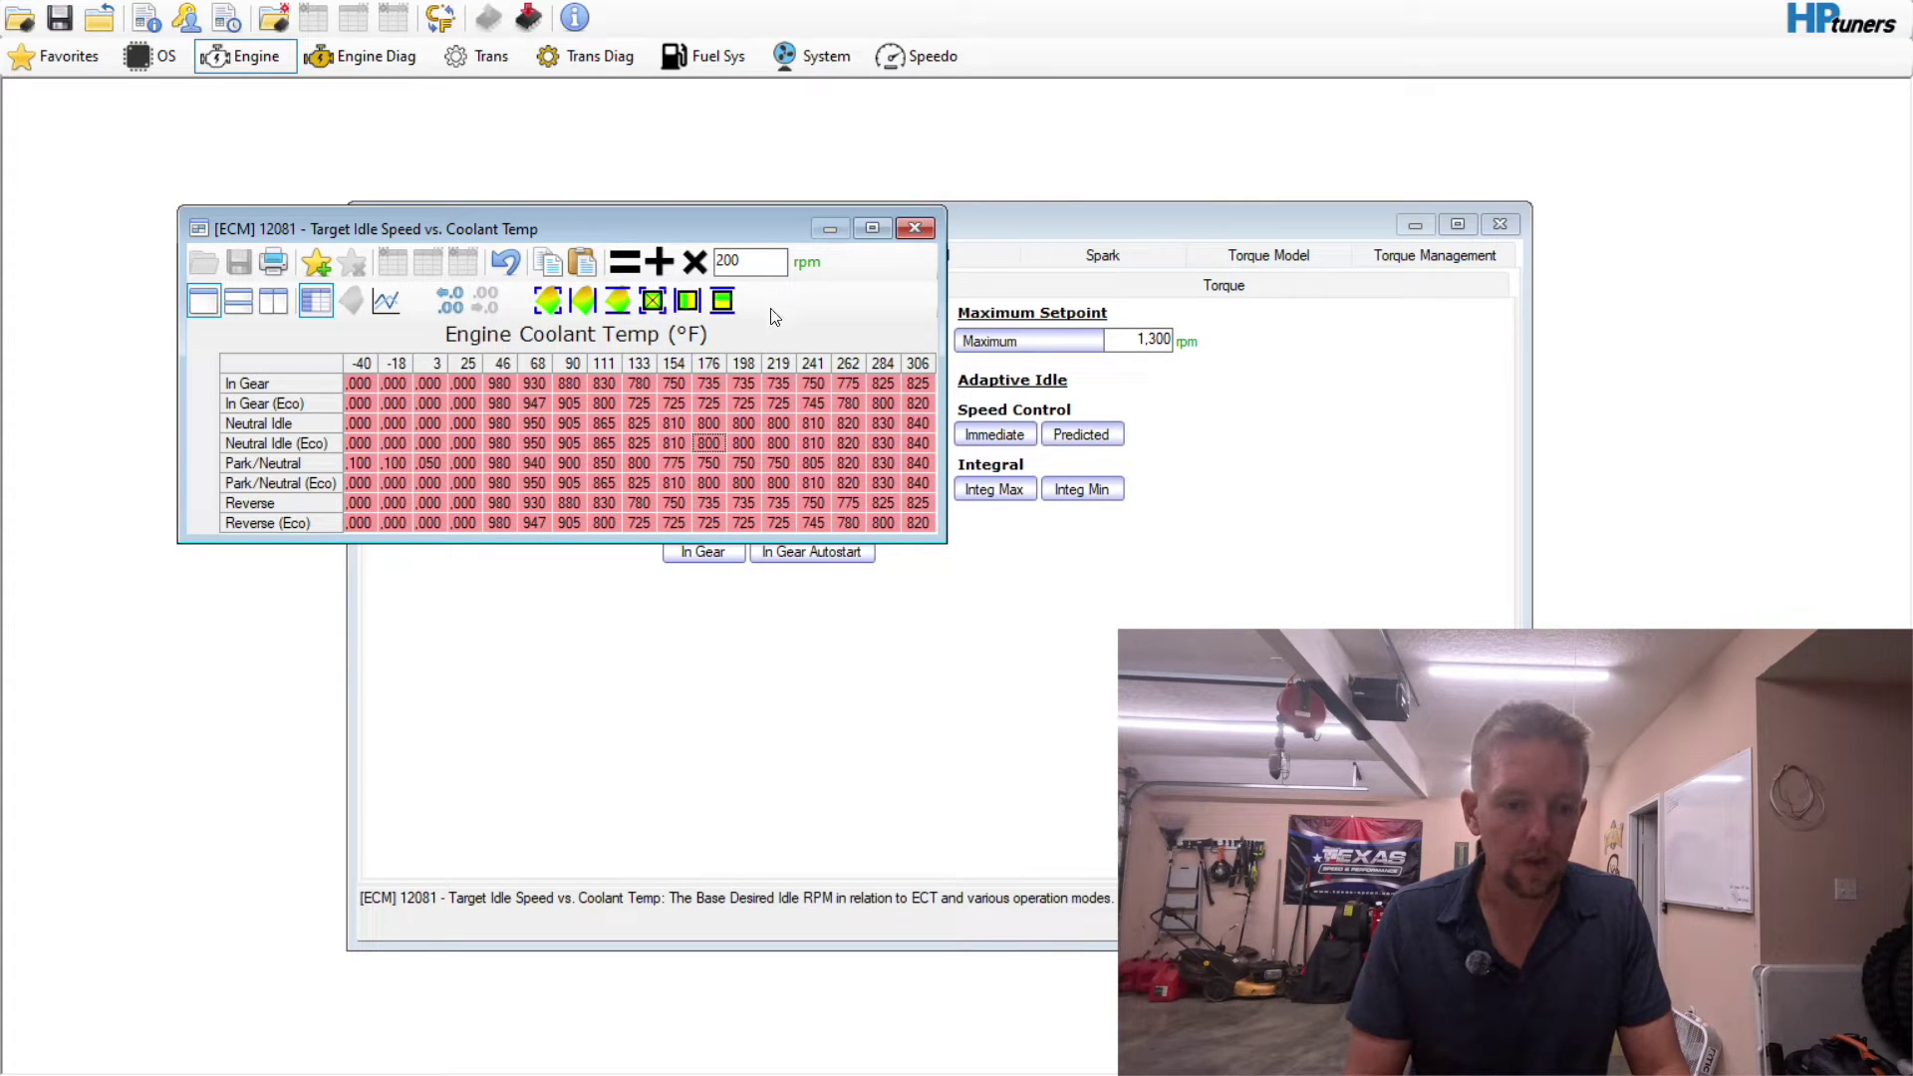
- Examine the base idle targets in the 219–262 °F, 68–133 °F and -40–25 °F coolant temperature columns
drag(775, 444, 839, 488)
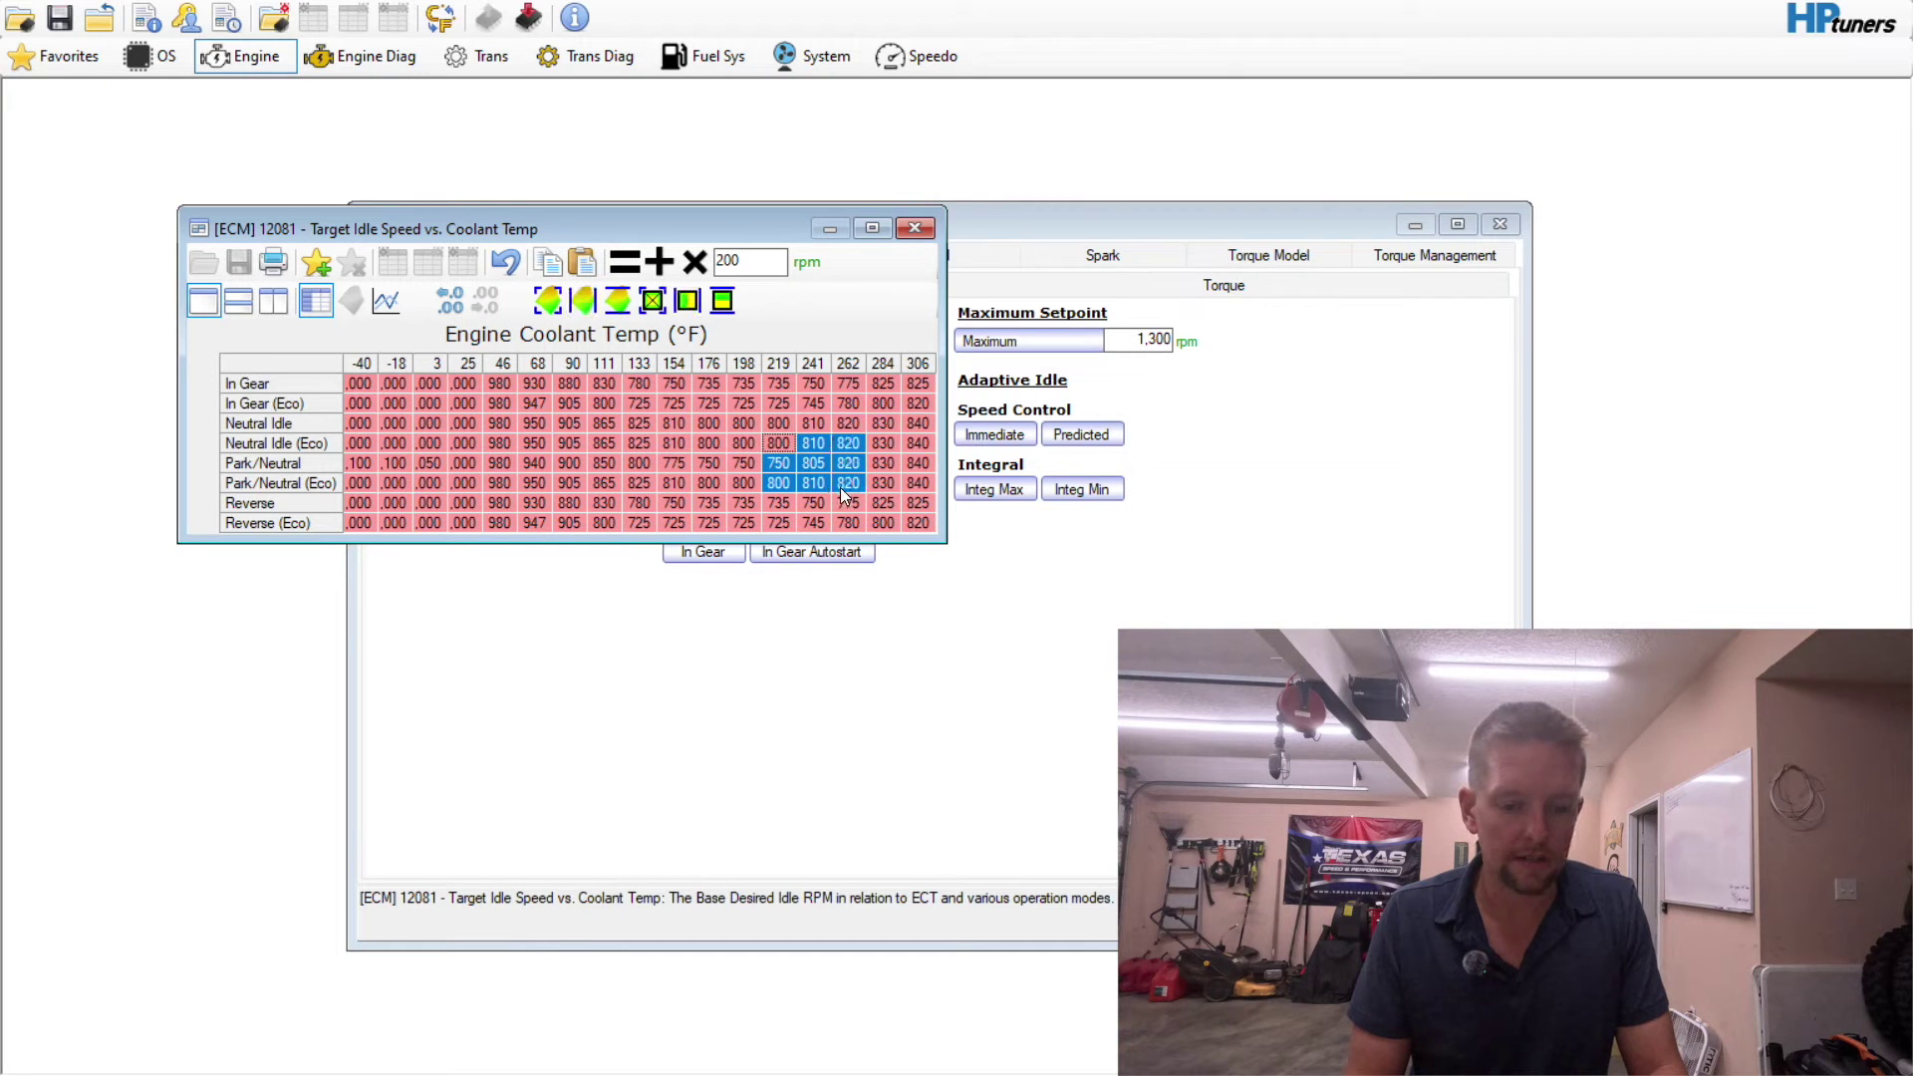
drag(781, 368, 848, 374)
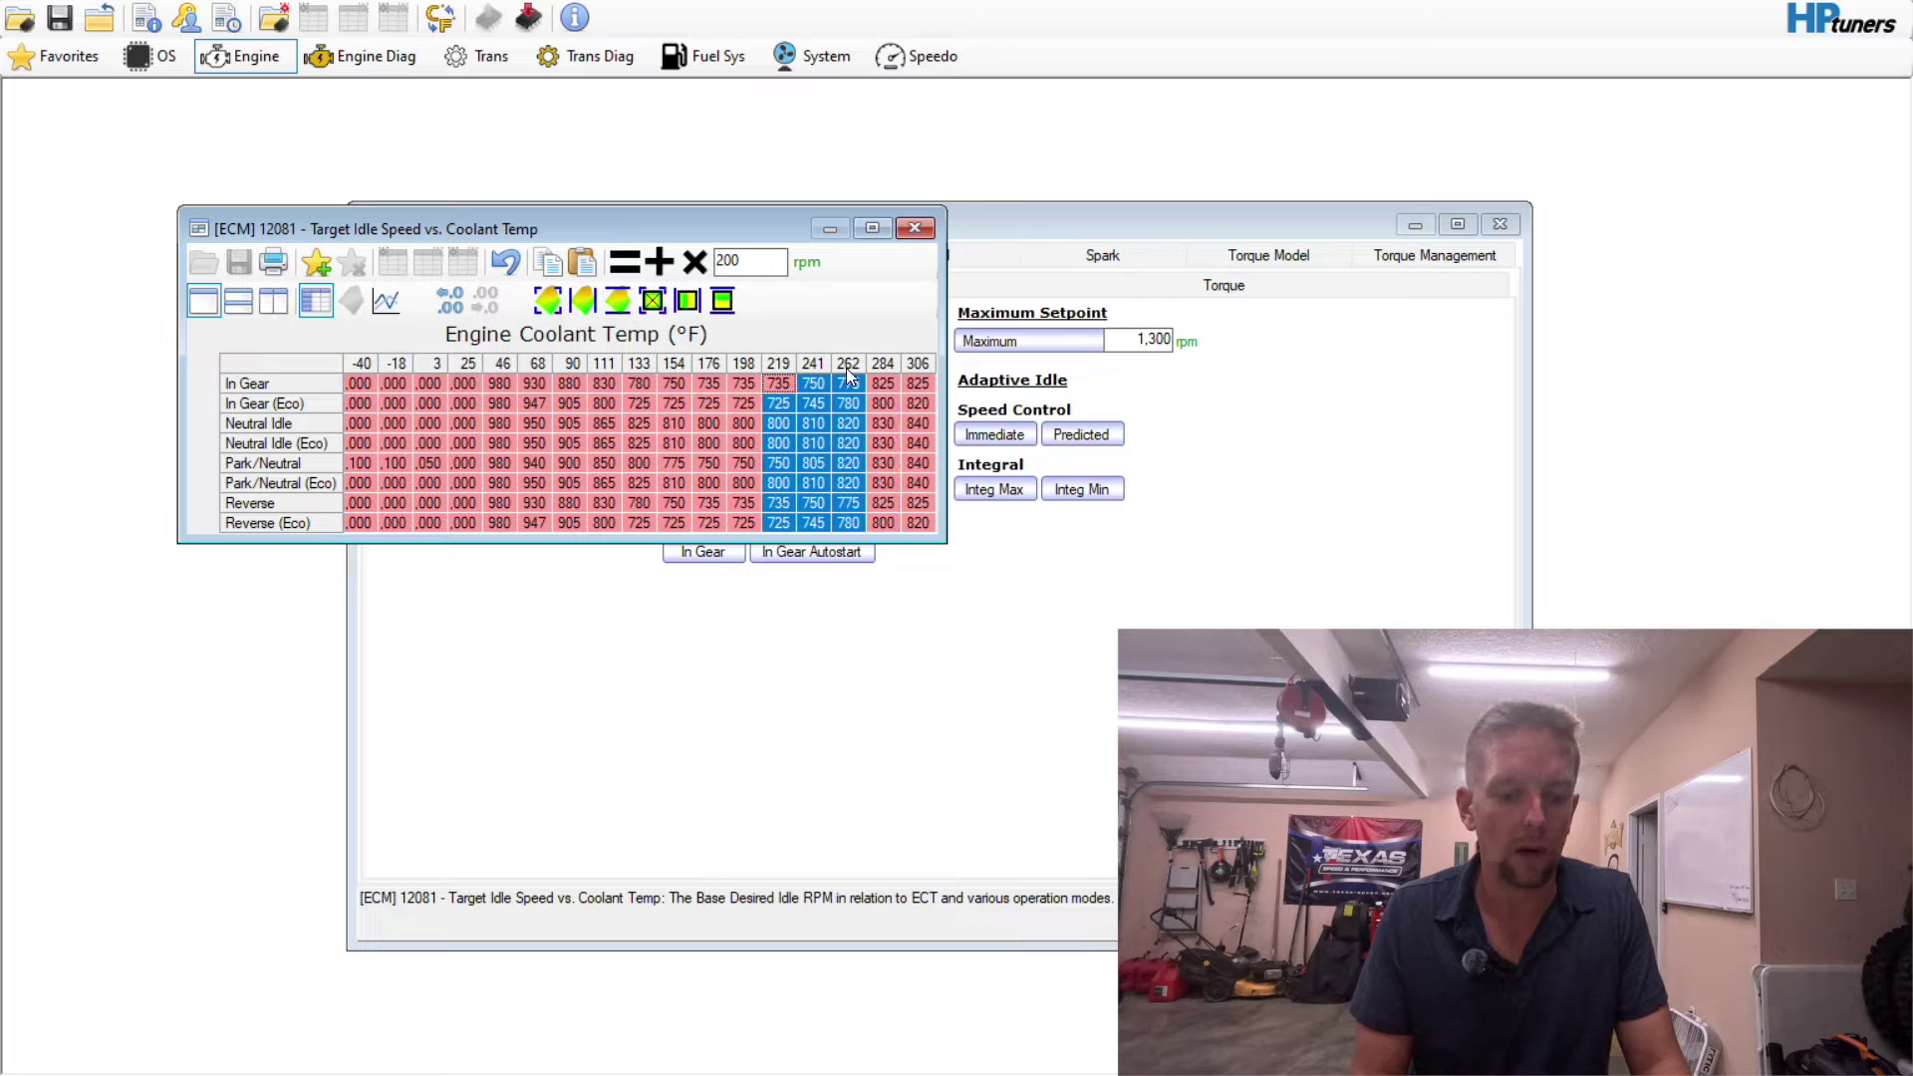
click(834, 411)
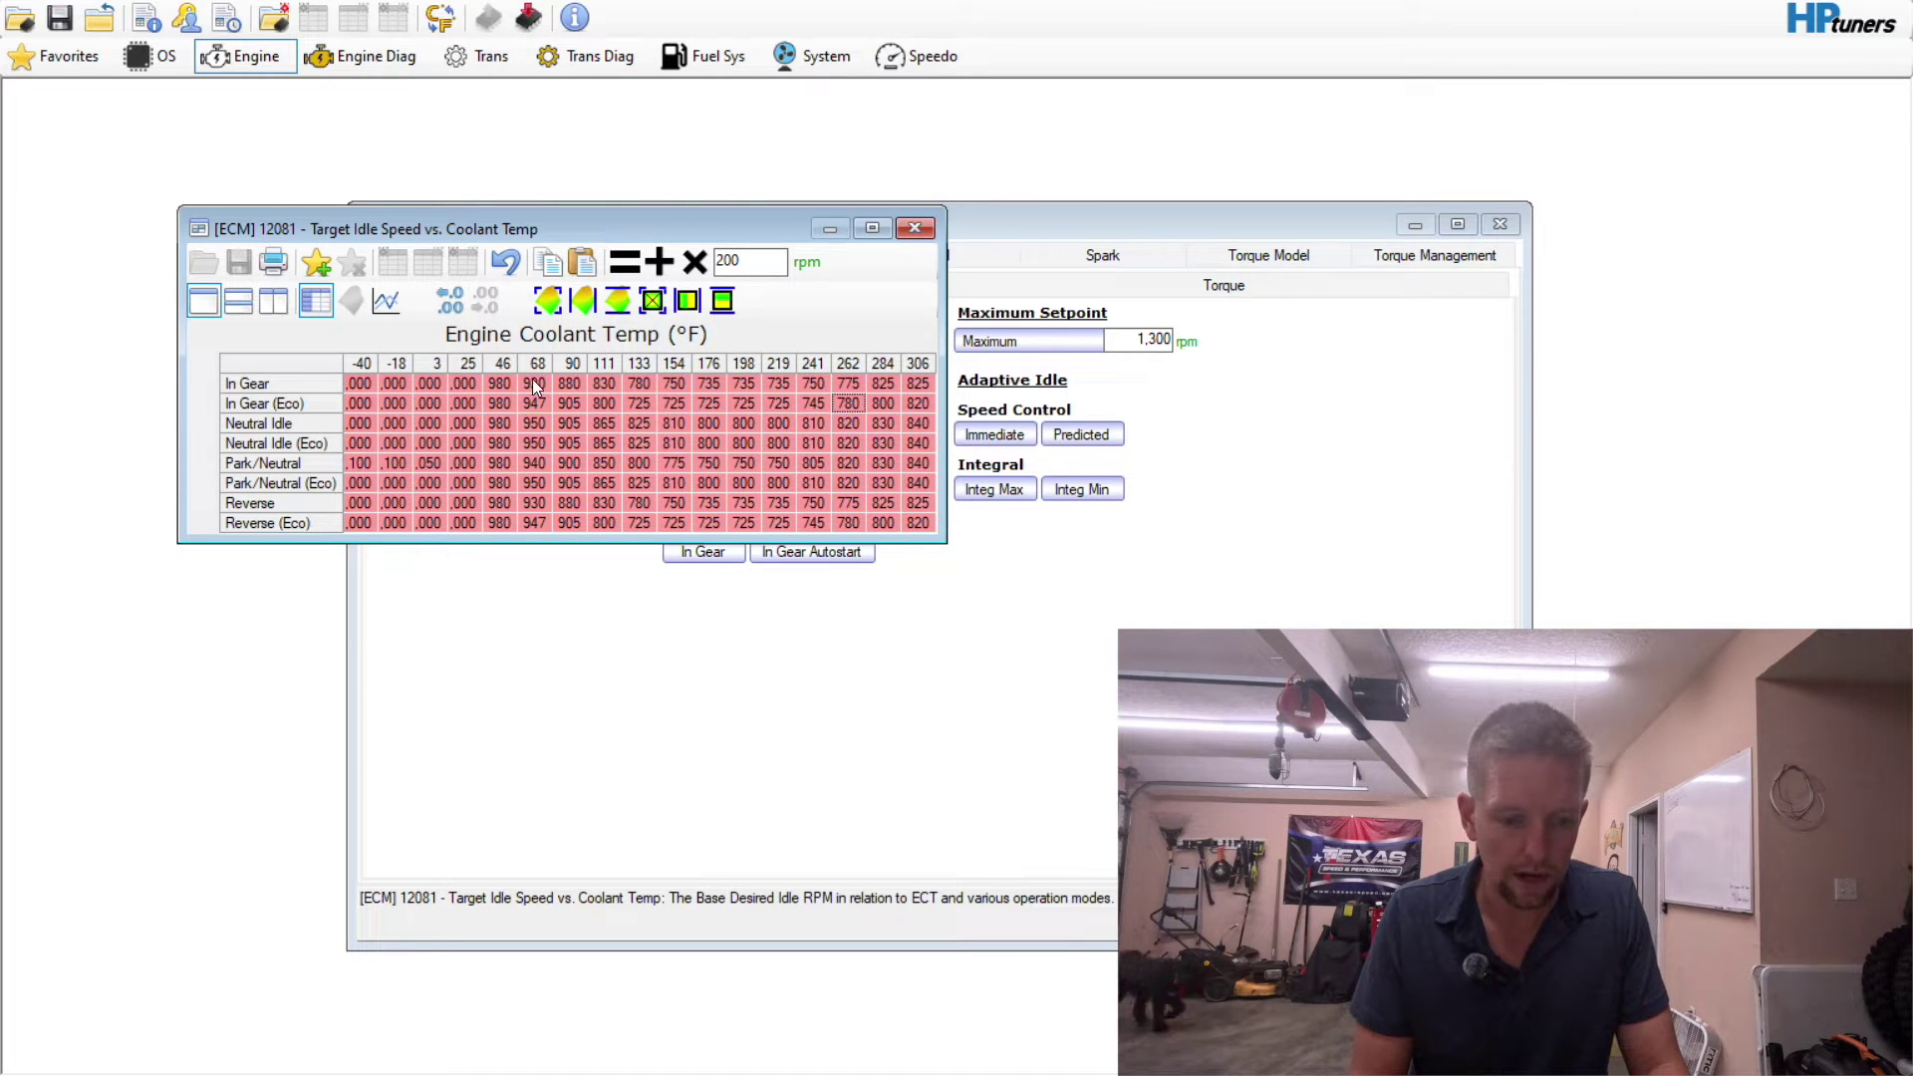
click(915, 228)
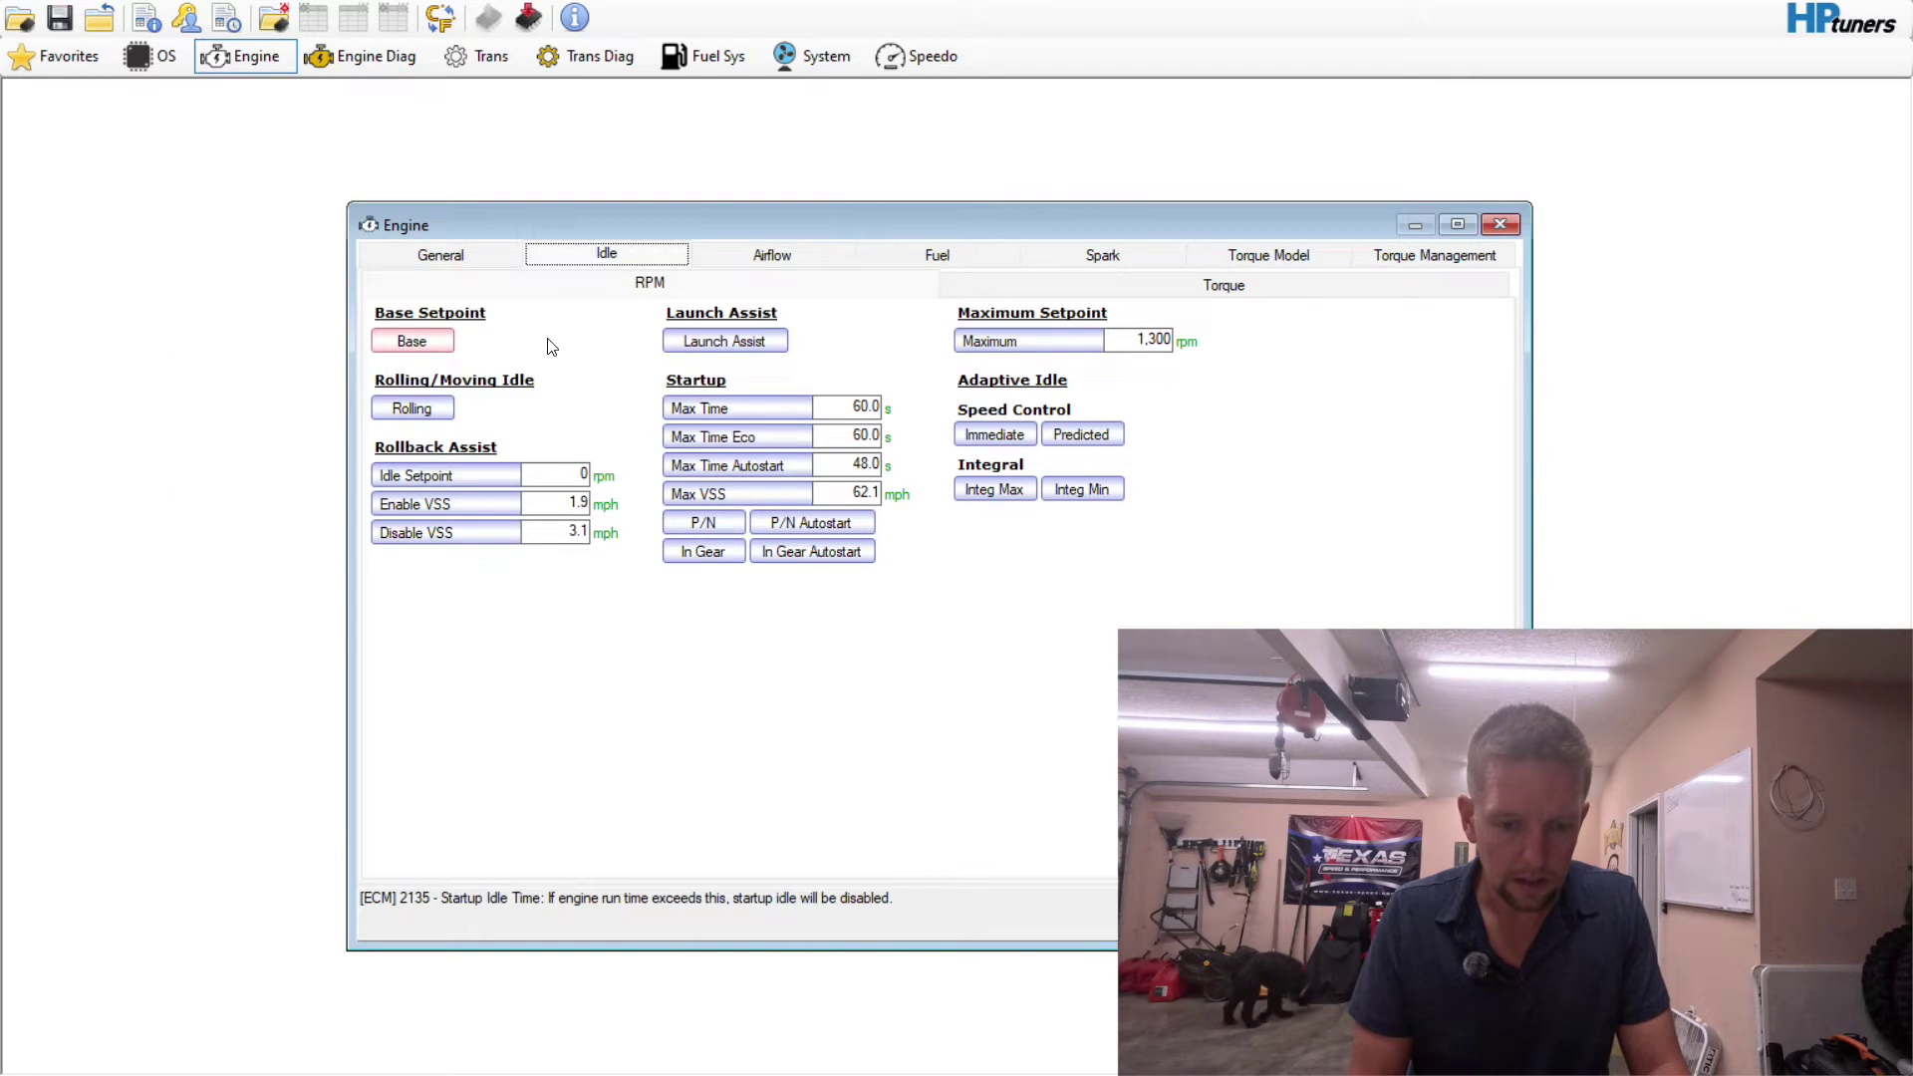
click(389, 341)
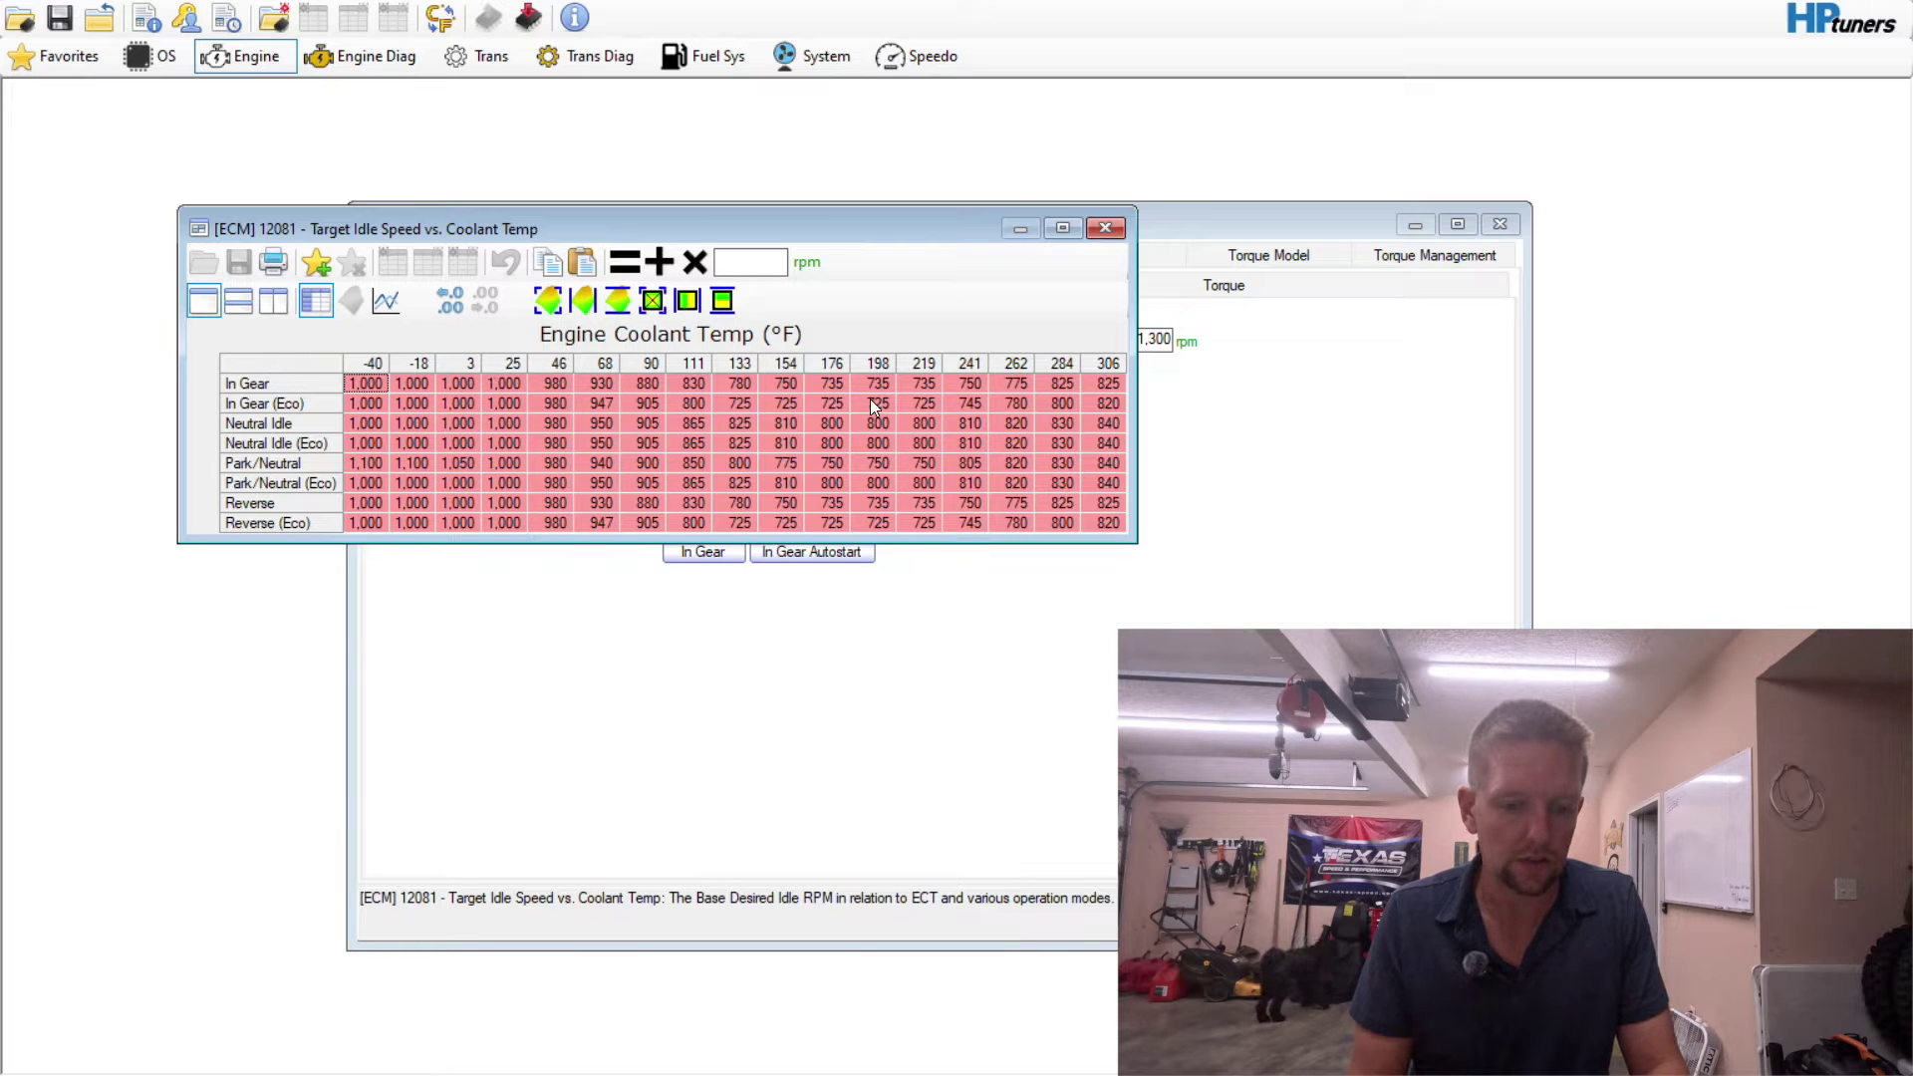
drag(601, 363, 722, 363)
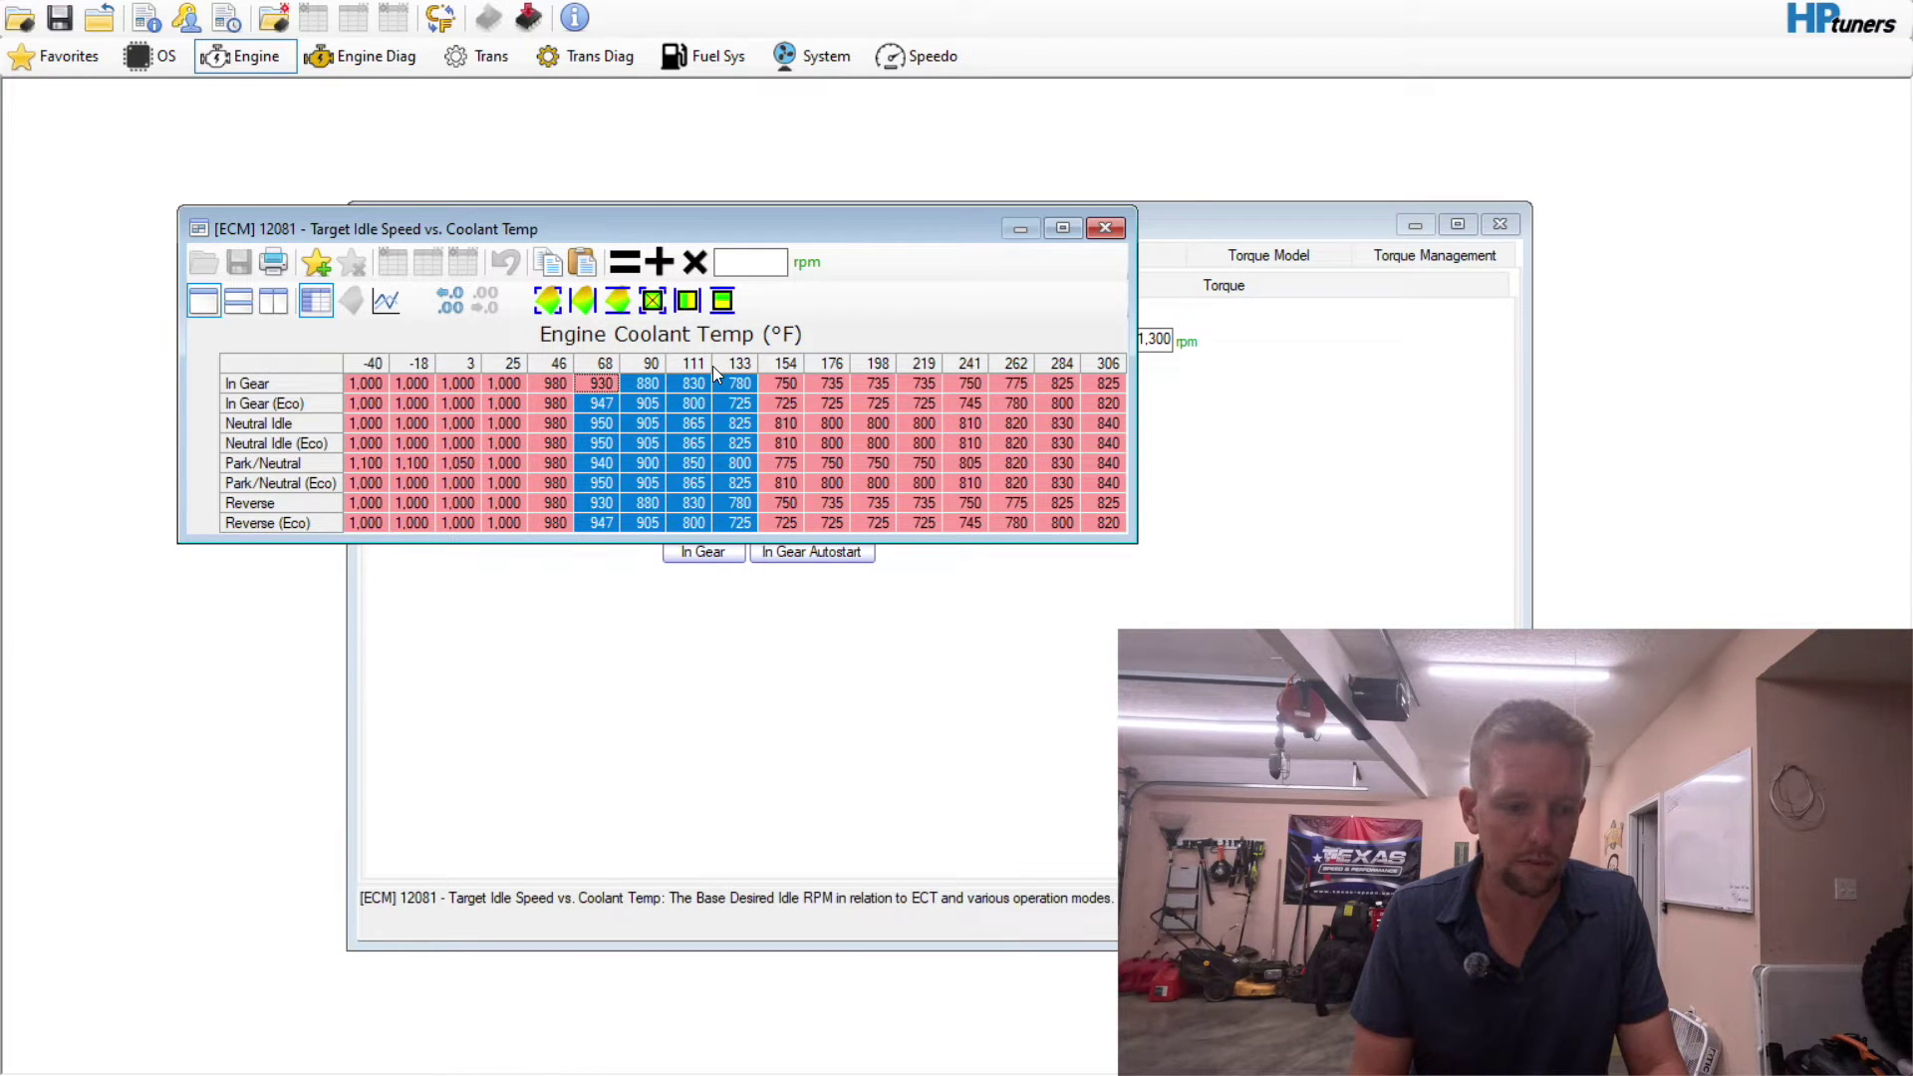
drag(357, 368, 486, 380)
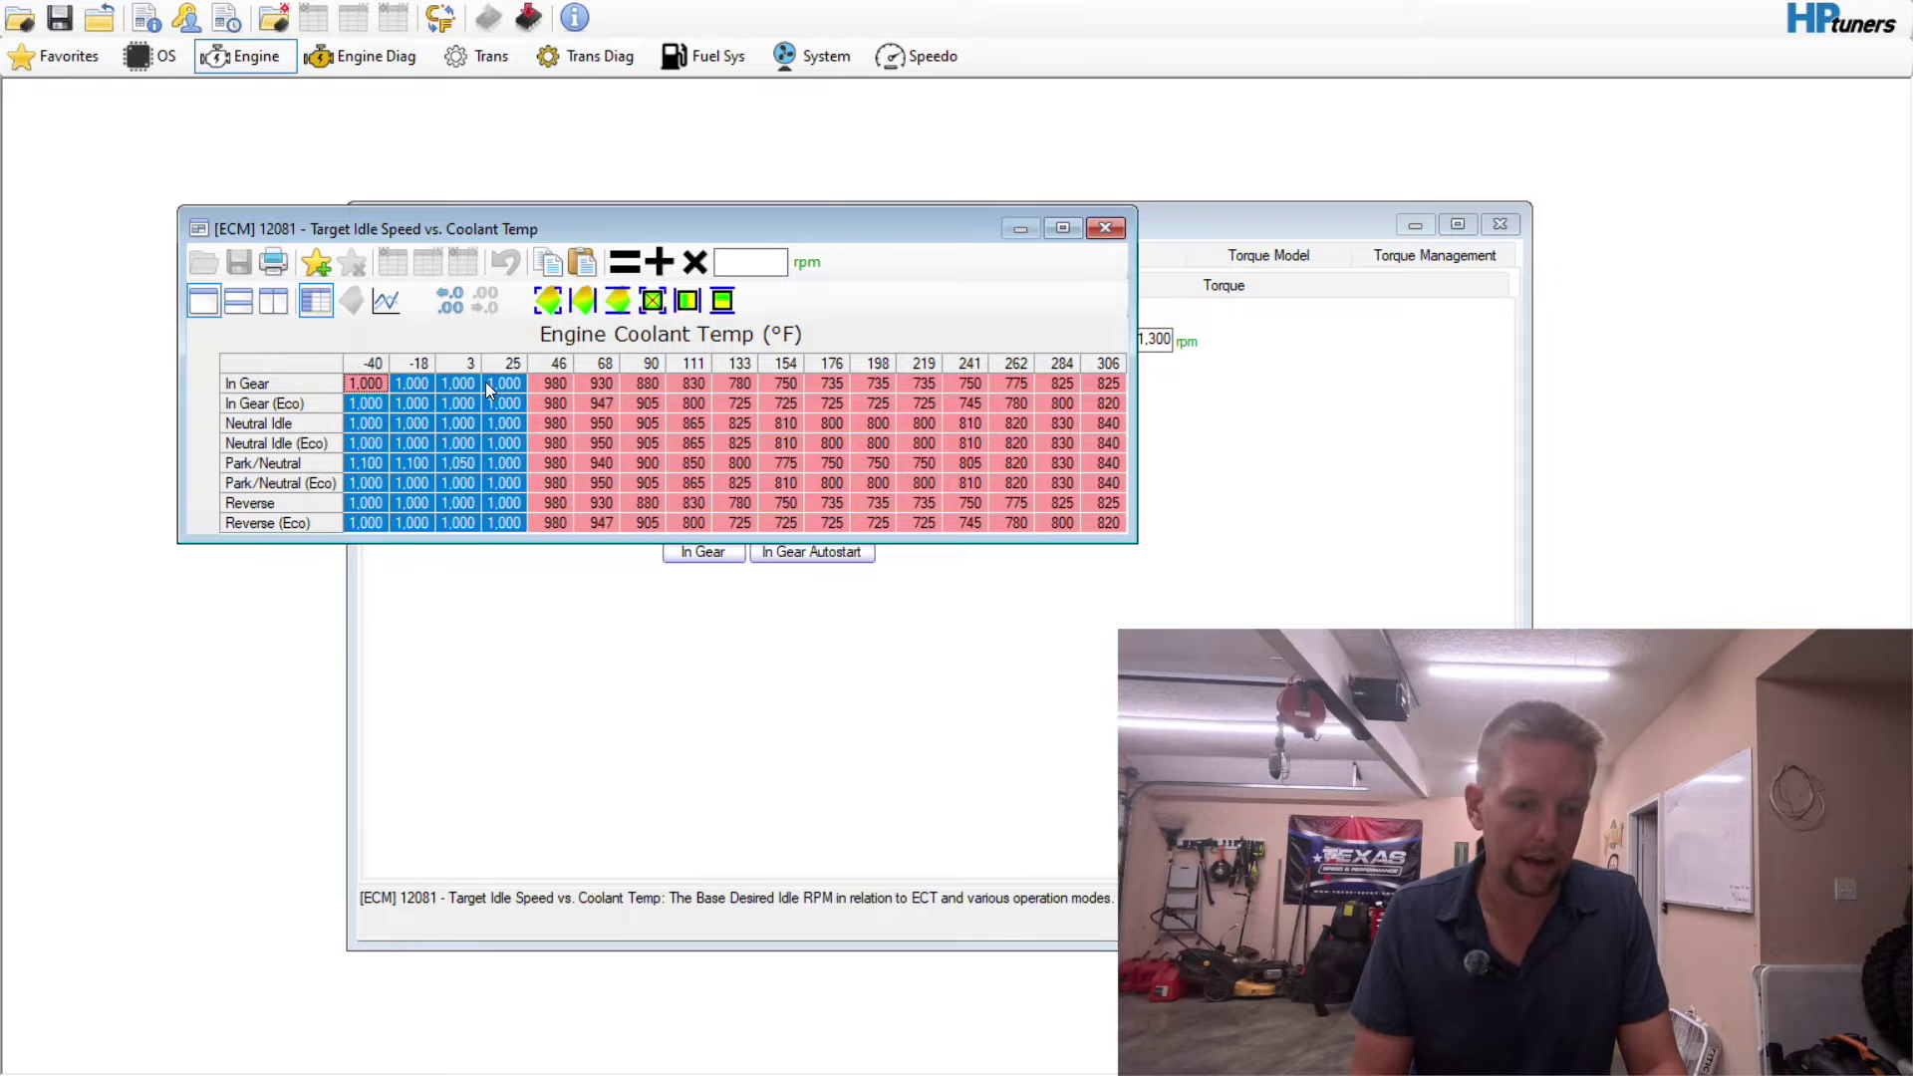
click(533, 402)
click(1105, 227)
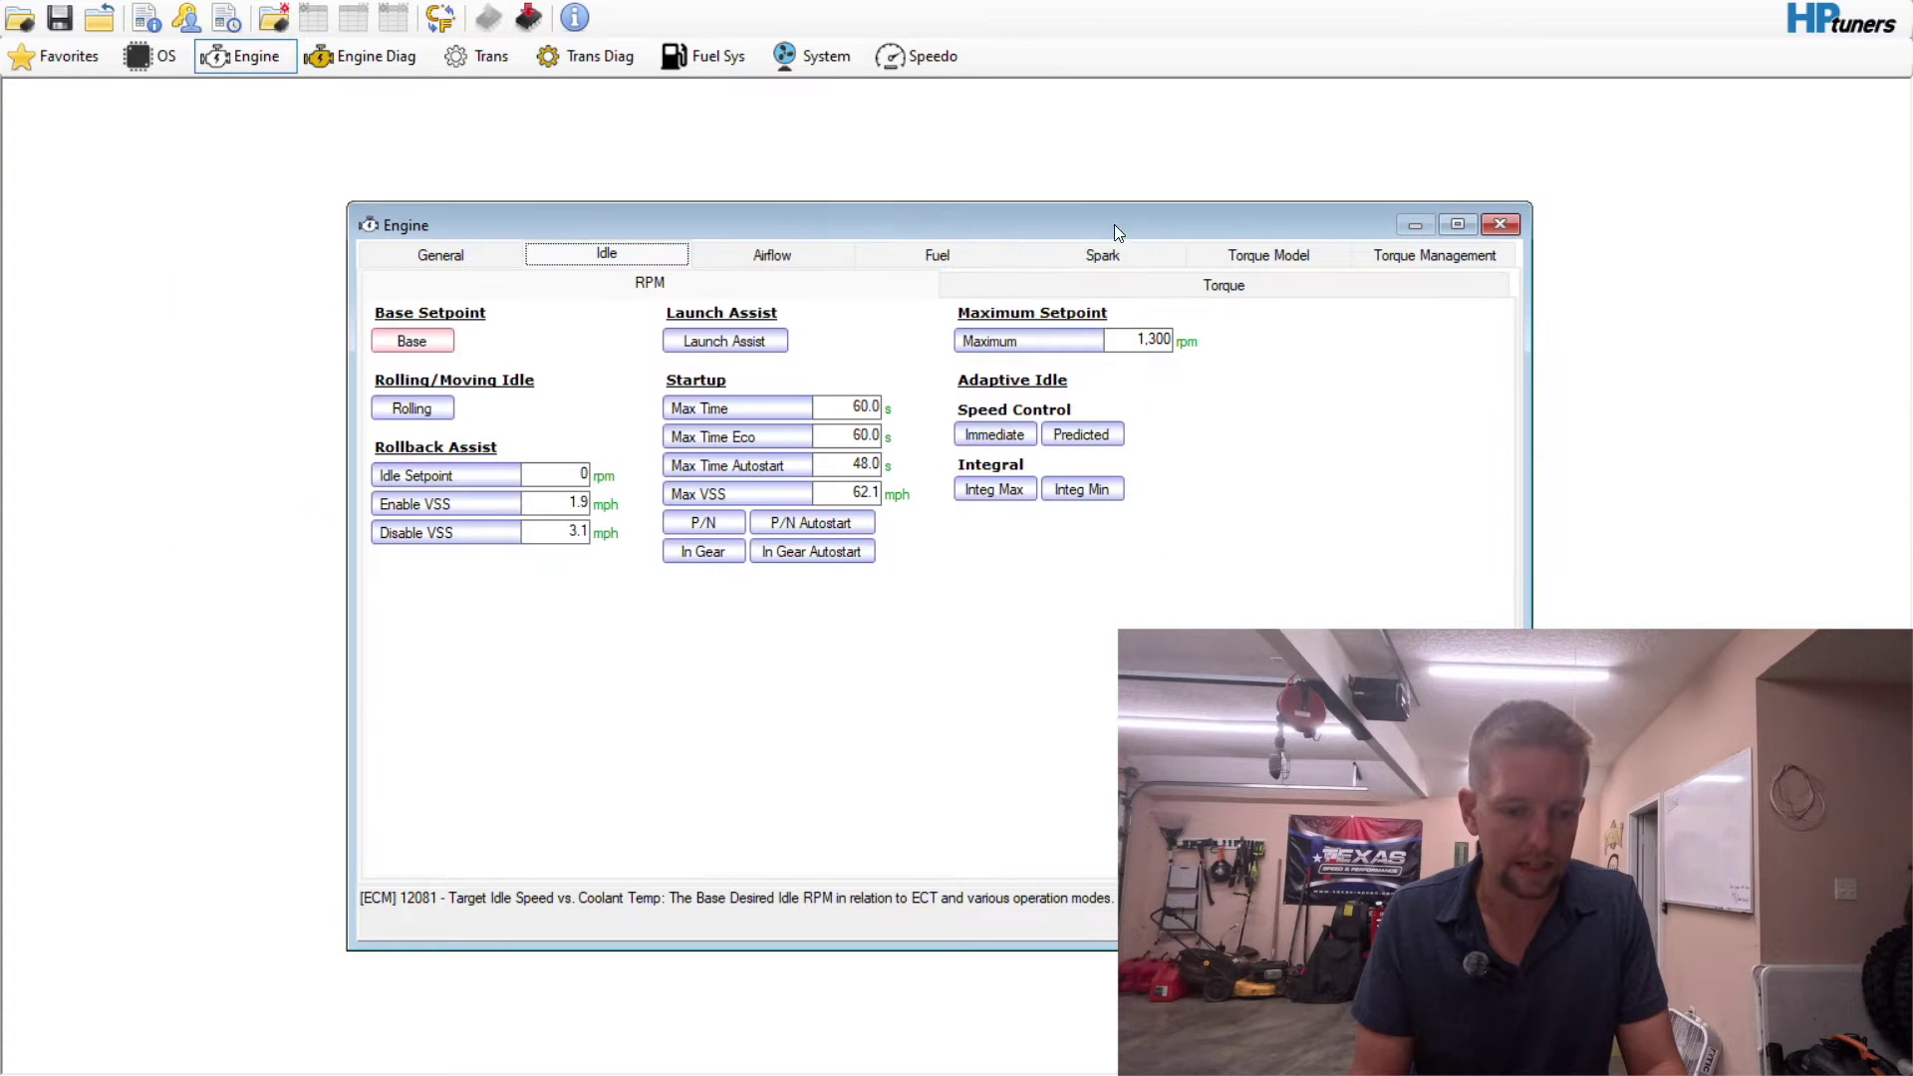
- Set the whole Rolling Idle Speed table to 750 rpm and close it
click(452, 407)
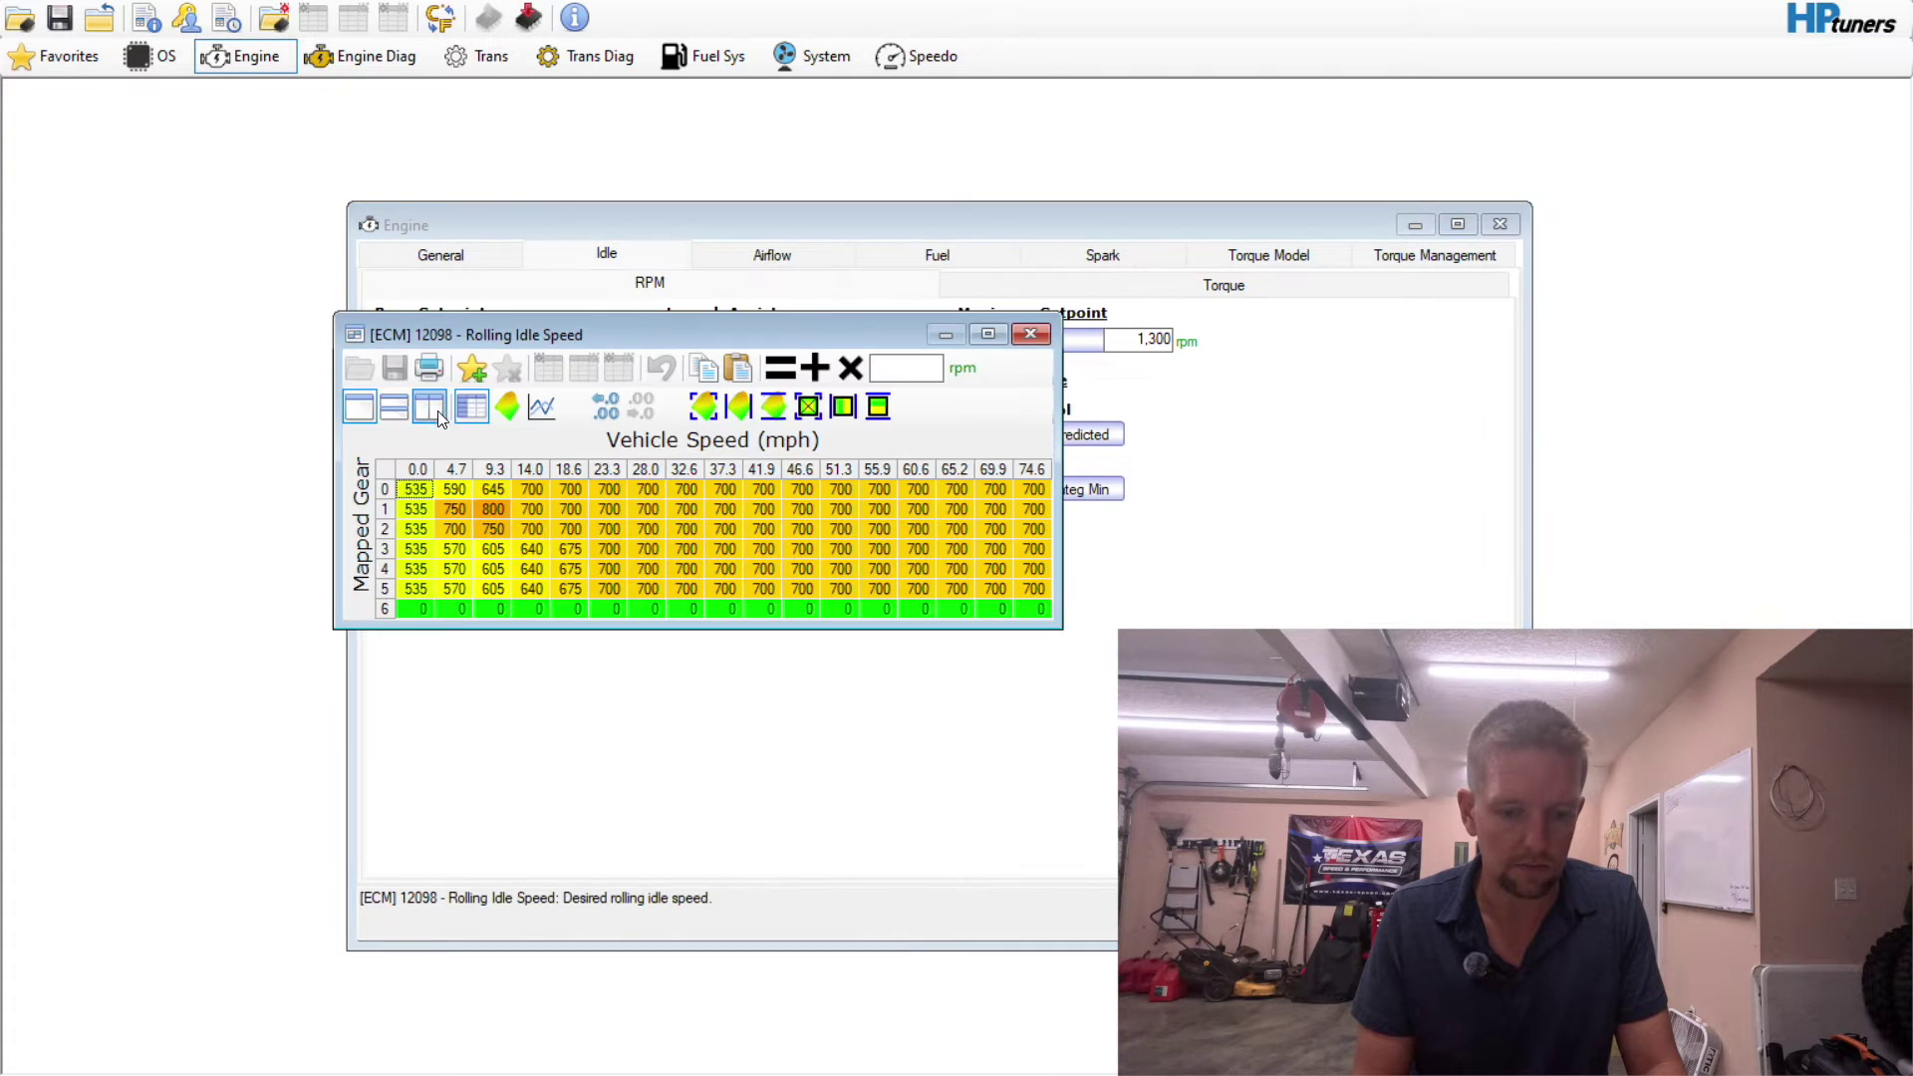
click(389, 468)
text(7)
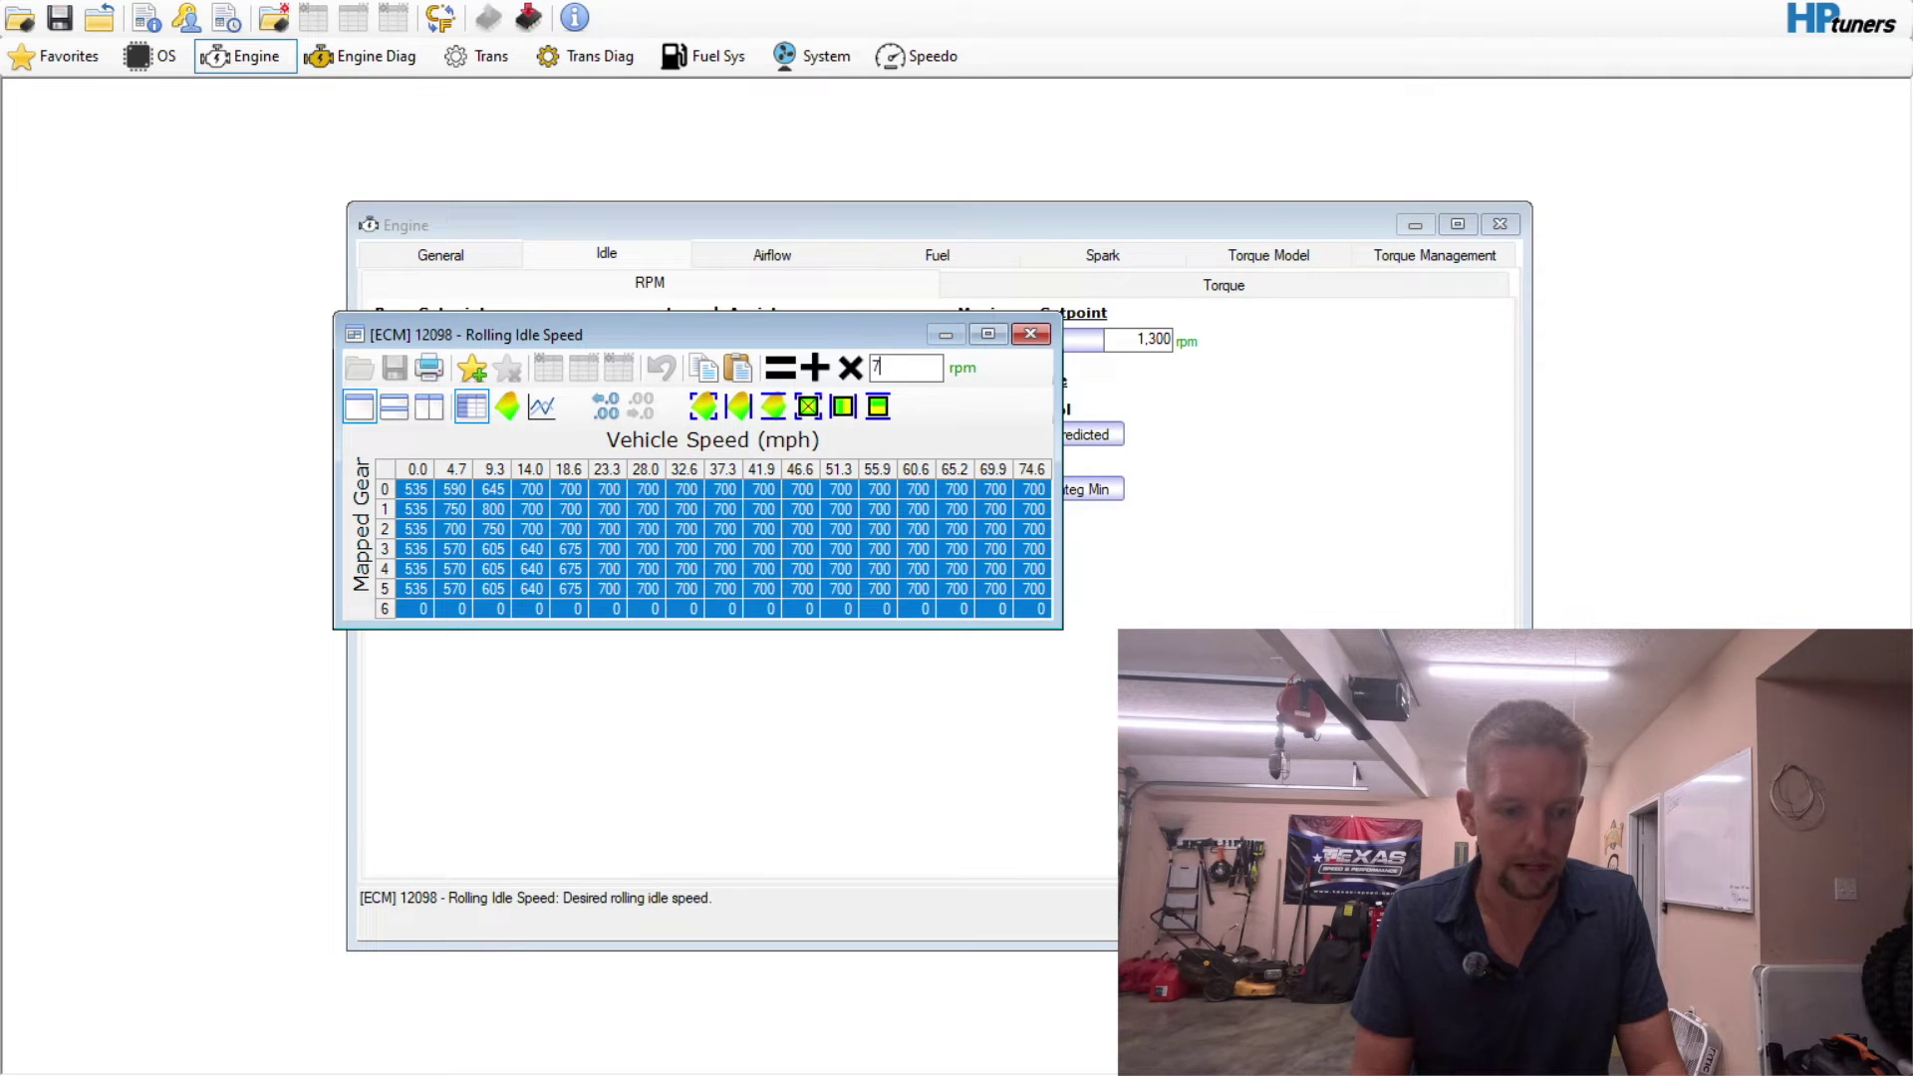
text(50)
key(Return)
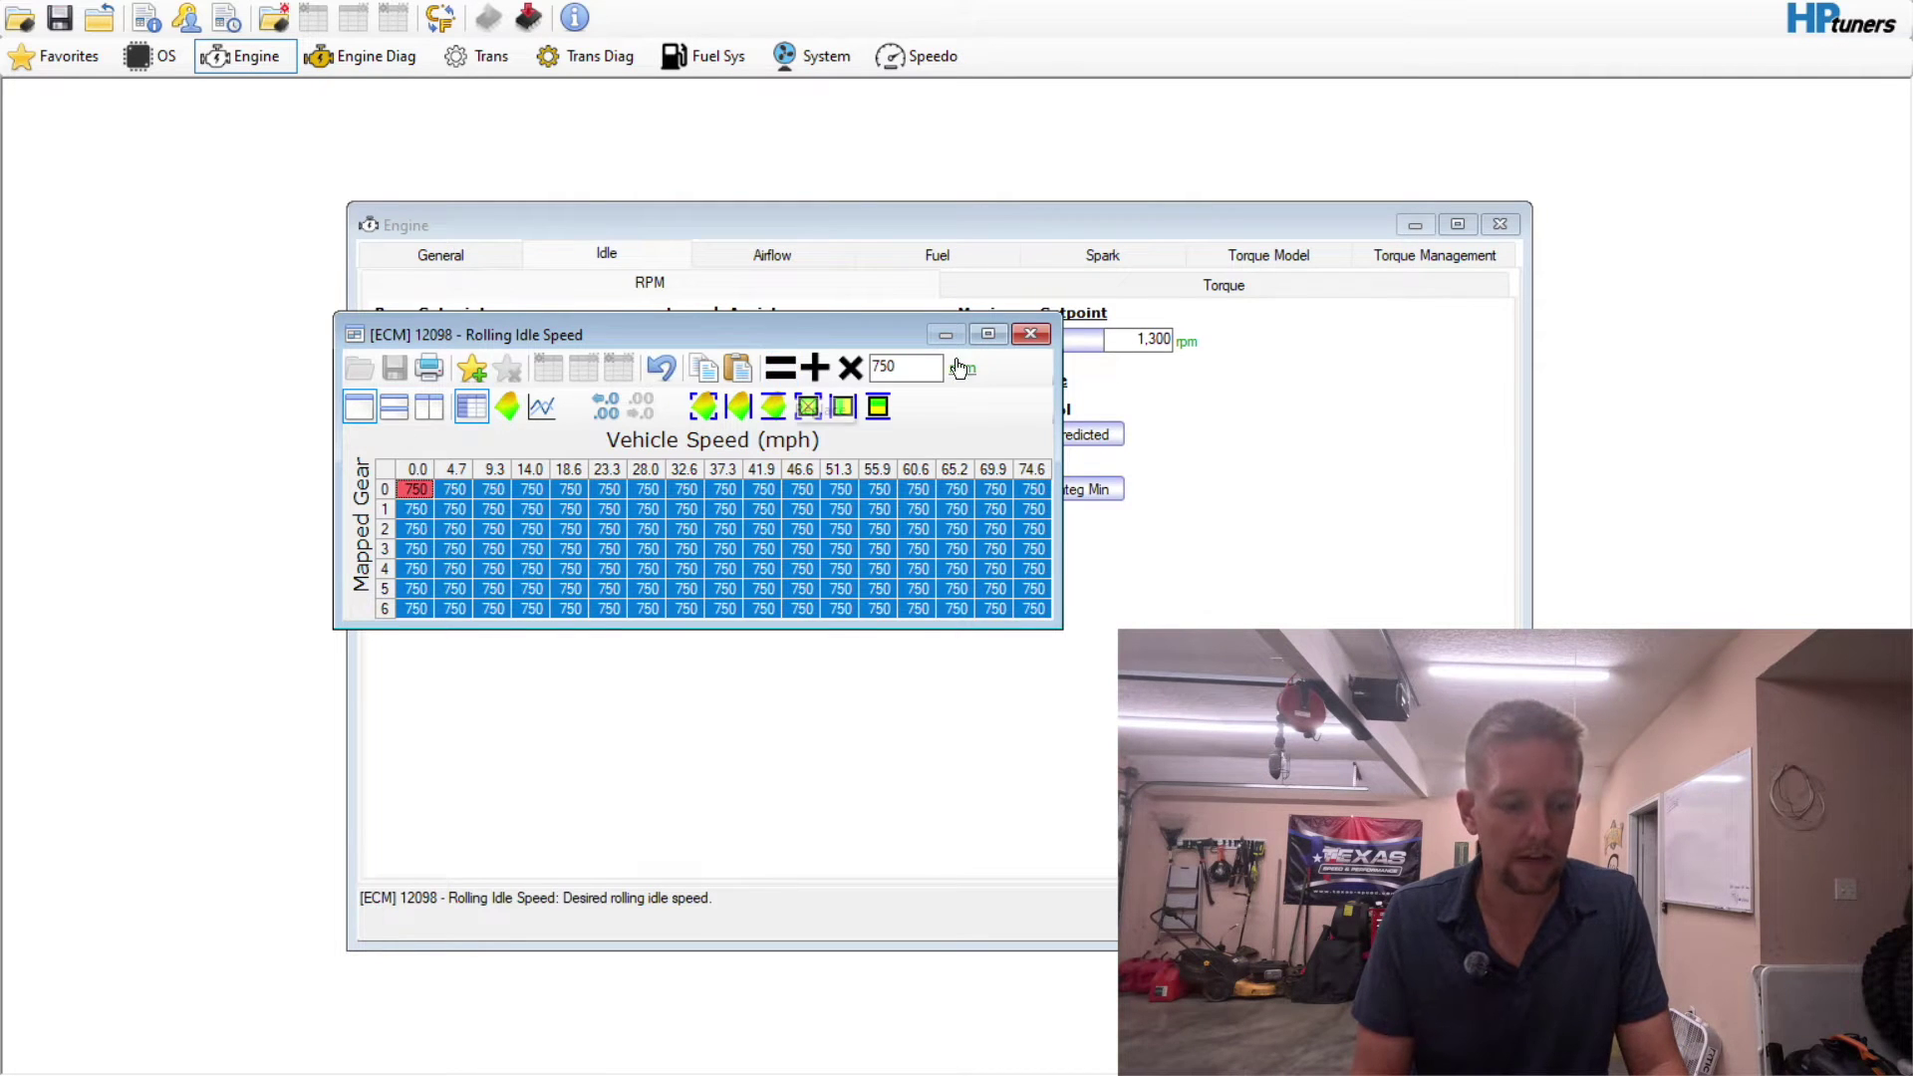
click(1030, 335)
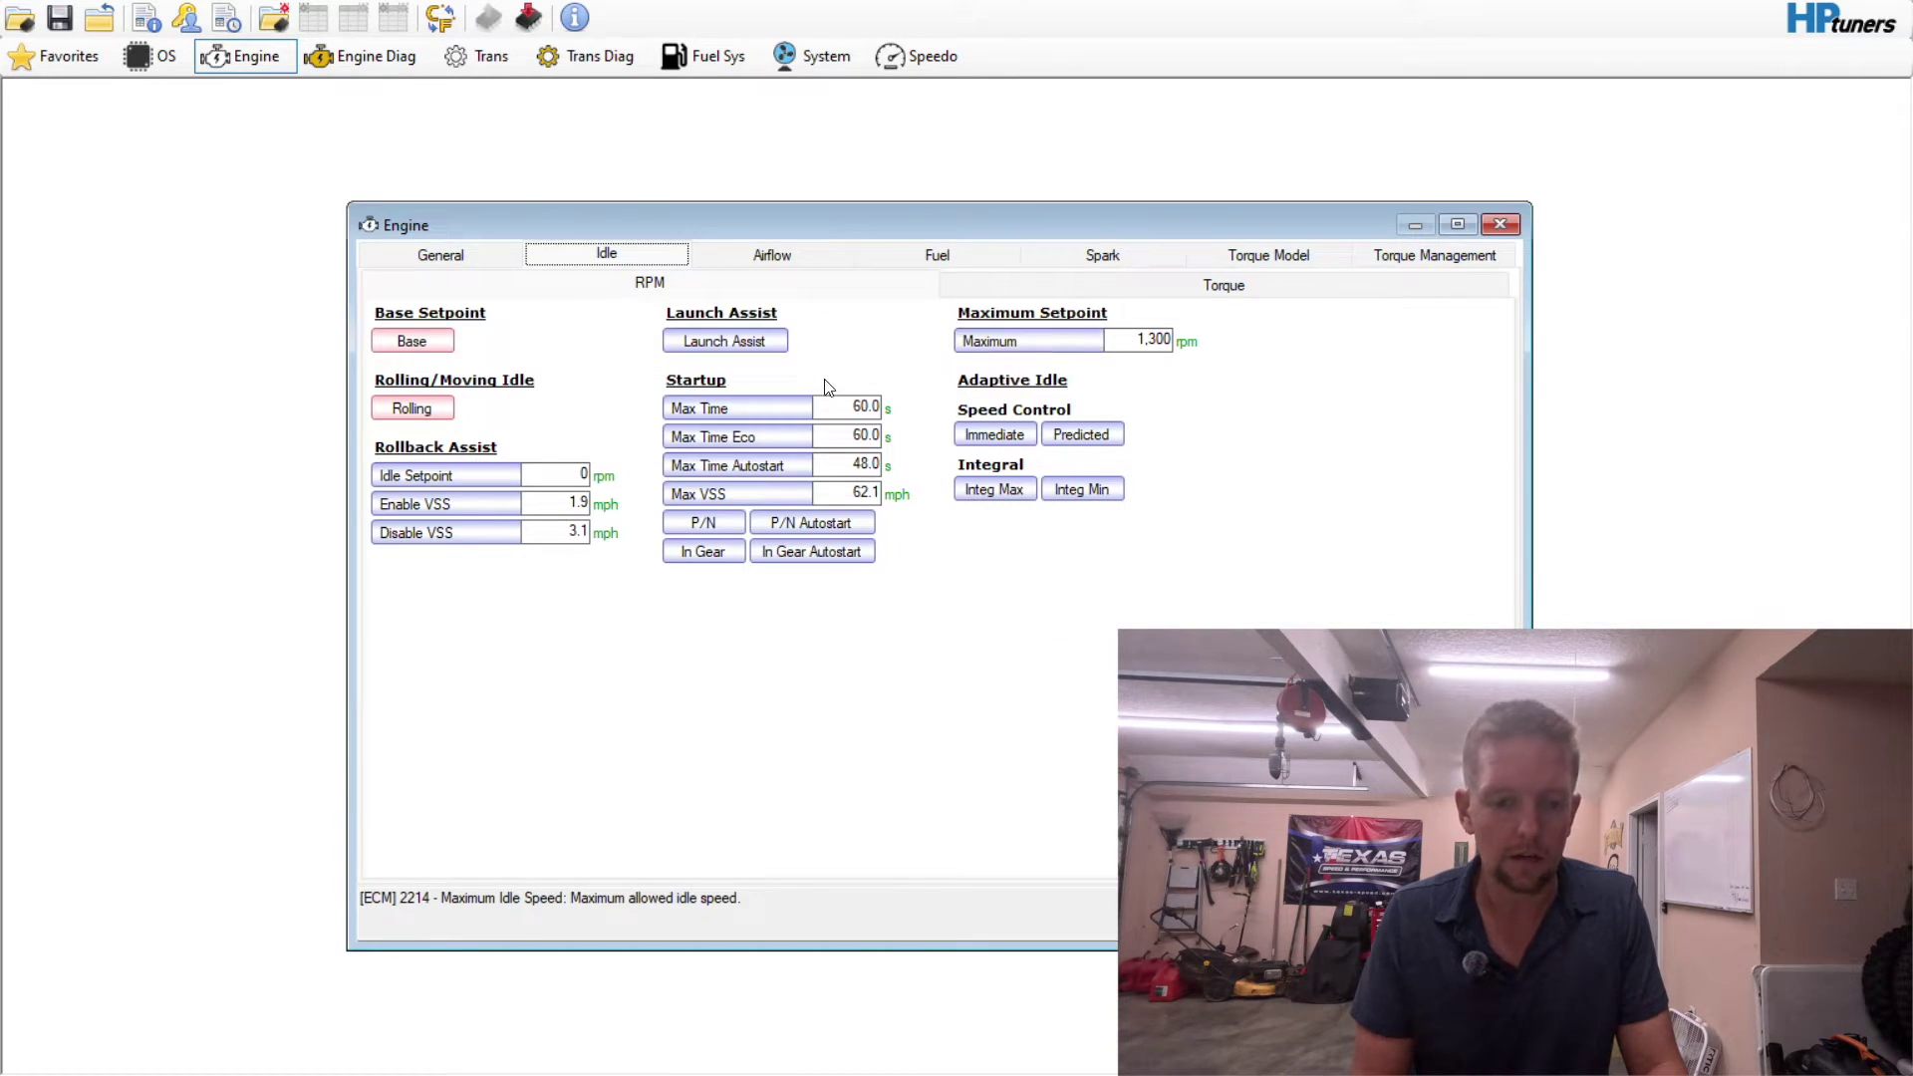
- Add 200 rpm to every cell of the park/neutral Startup Idle Speed table
click(726, 524)
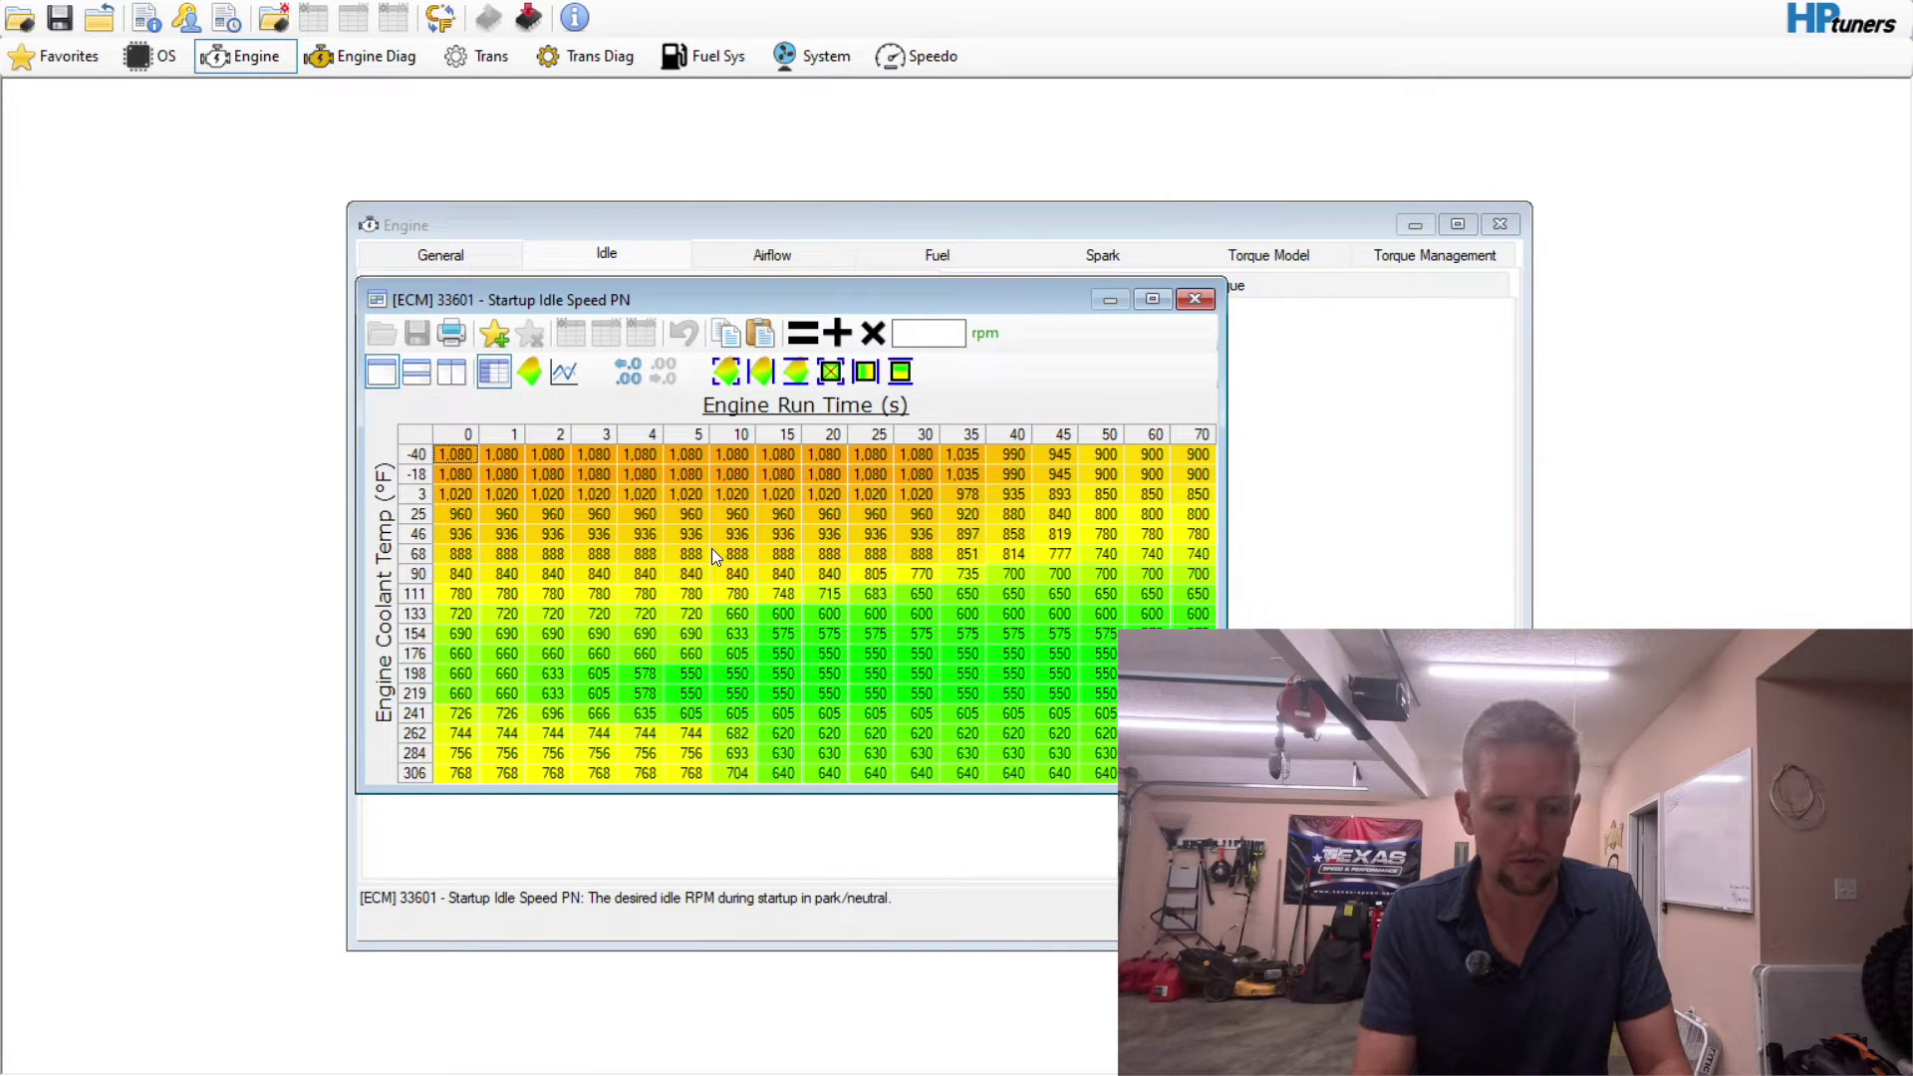
key(ctrl+a)
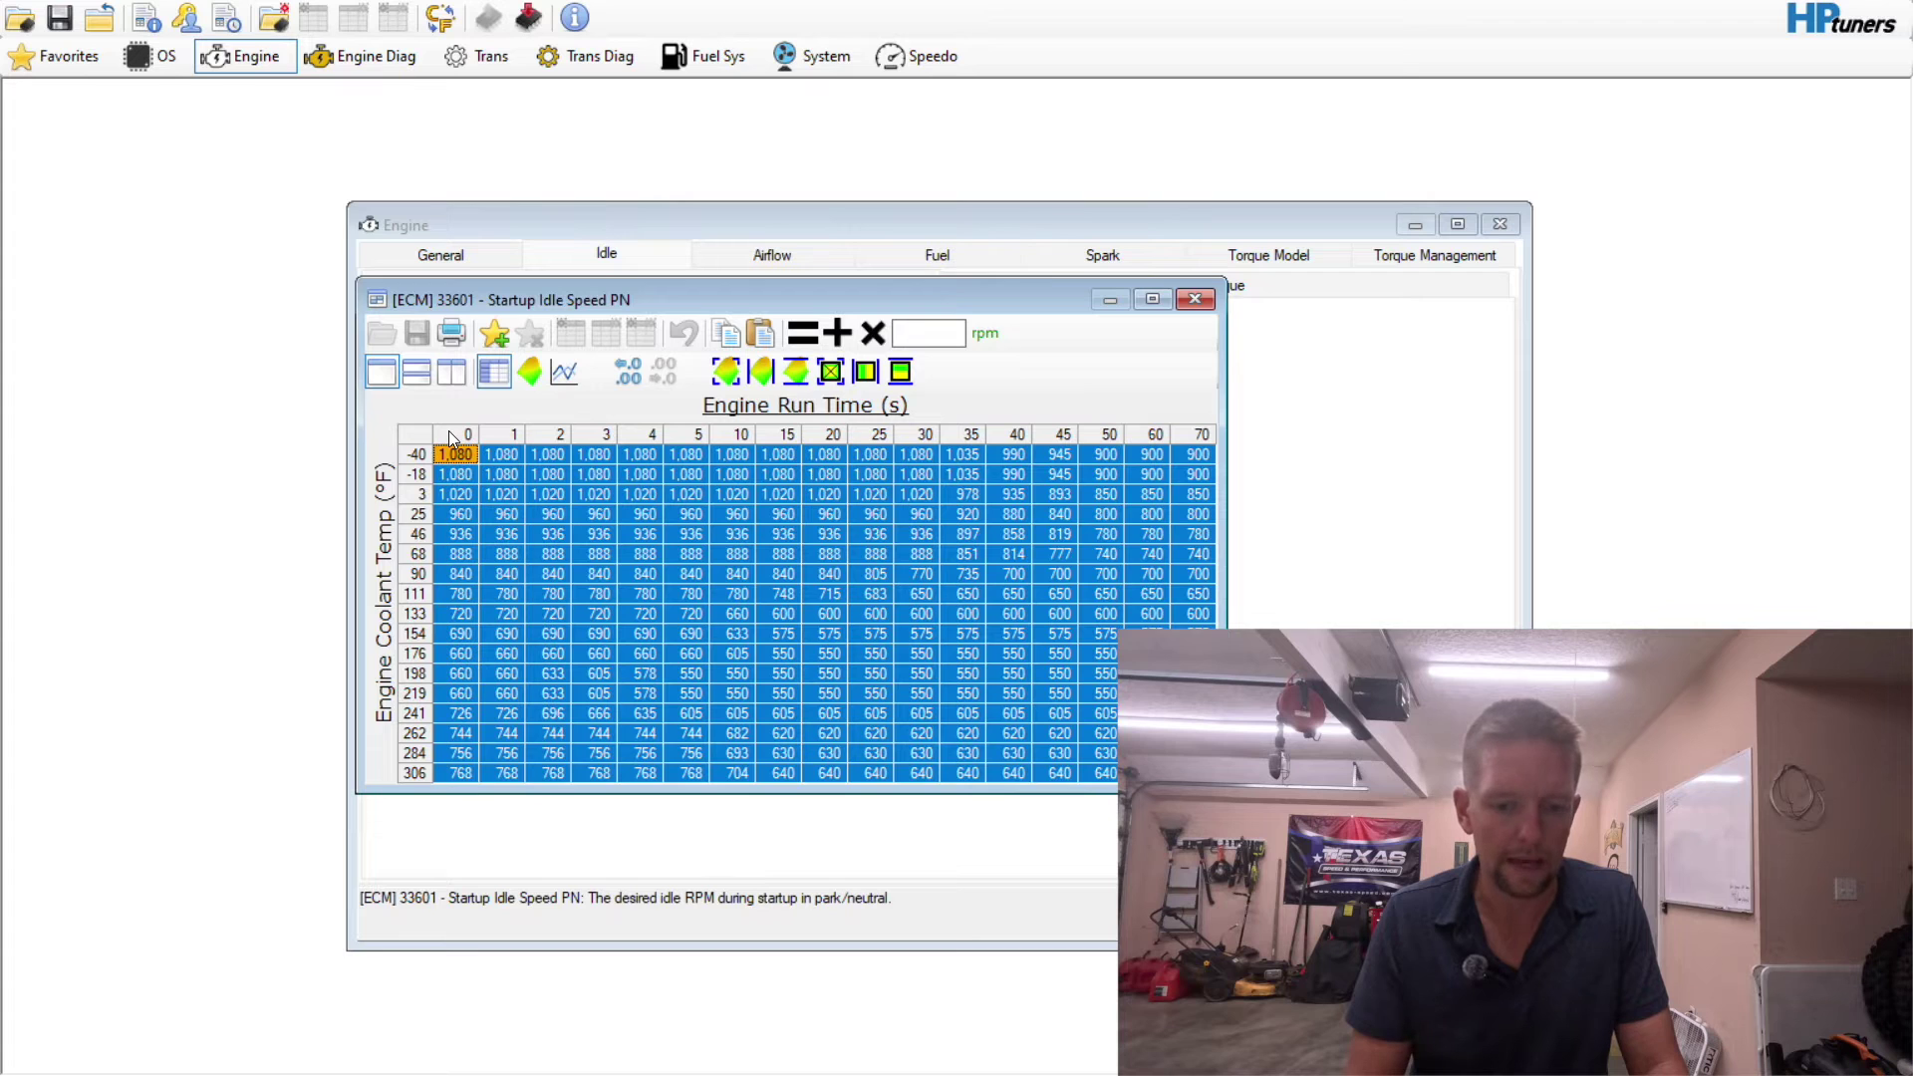
text(200)
click(837, 332)
click(807, 474)
- Examine the park/neutral startup idle targets for cold coolant up to 25 °F and for the 198–241 °F rows
drag(455, 455, 984, 506)
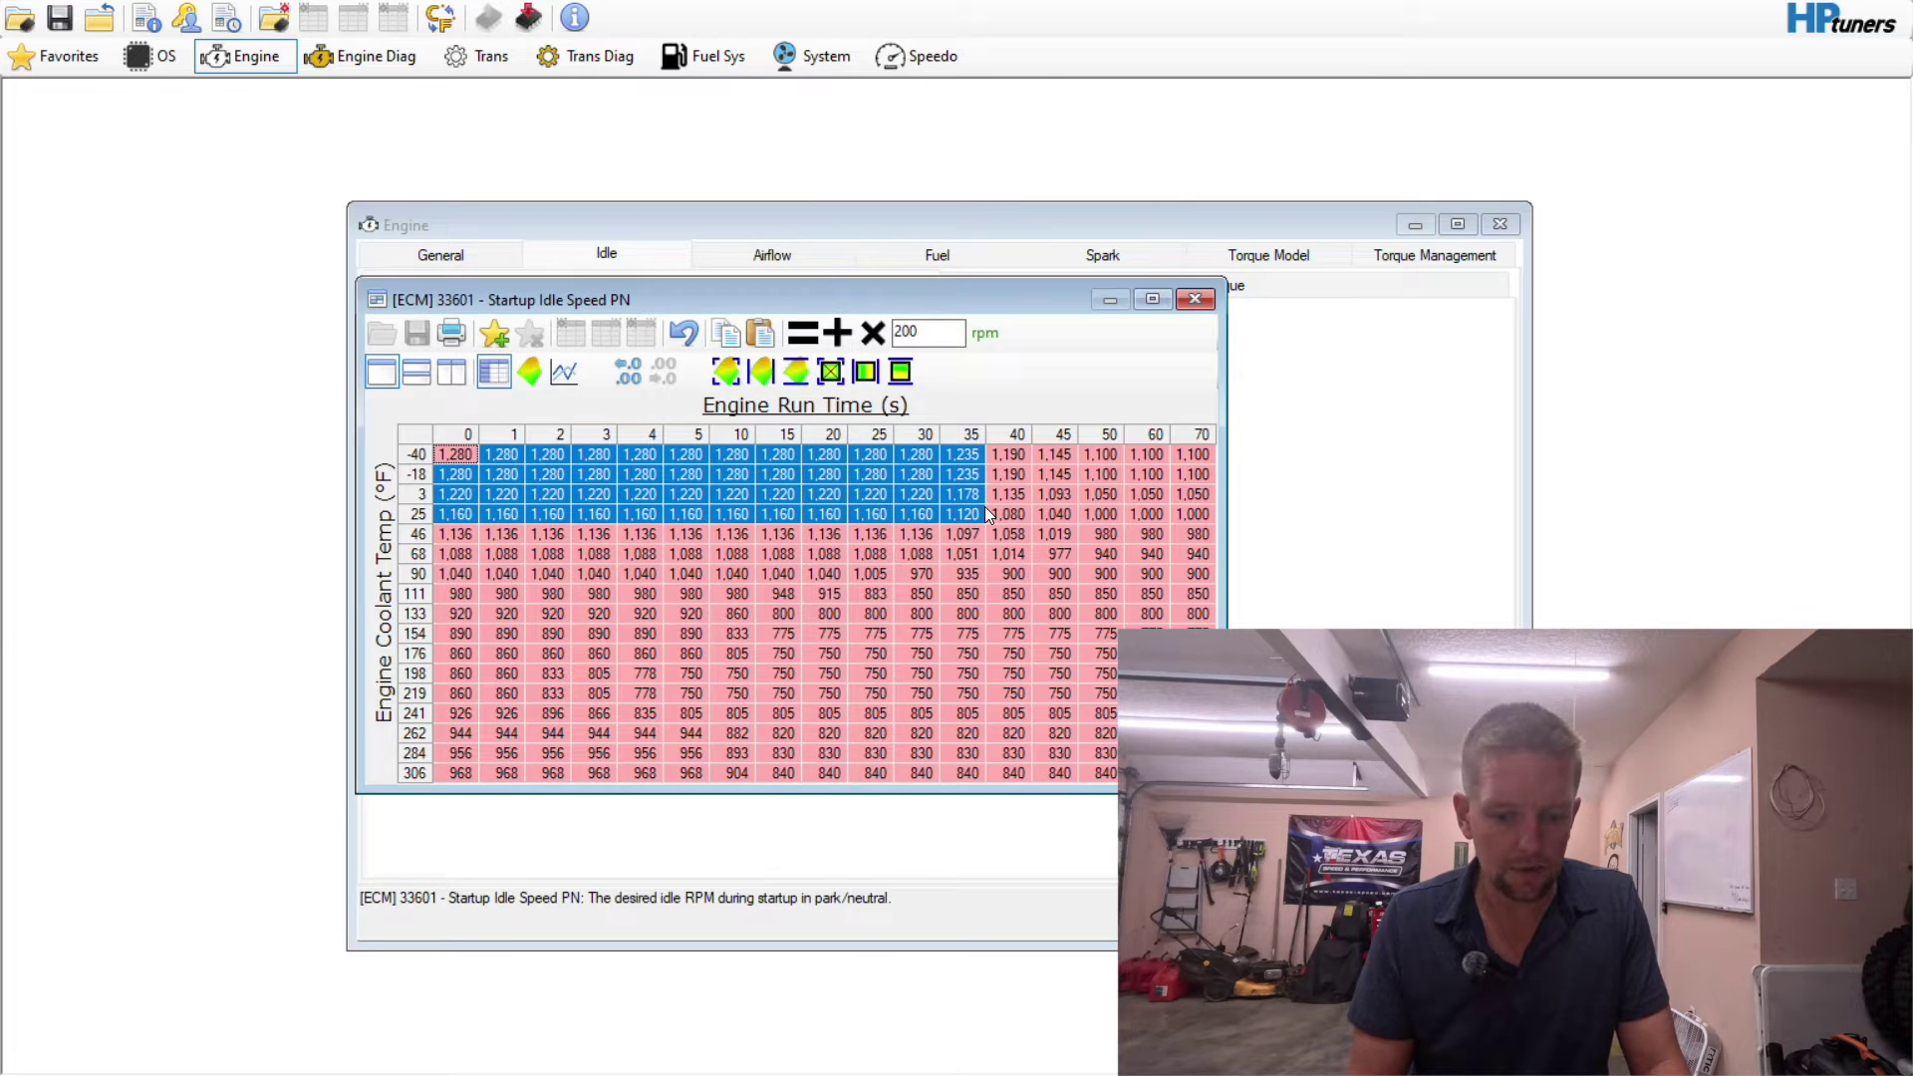
click(996, 523)
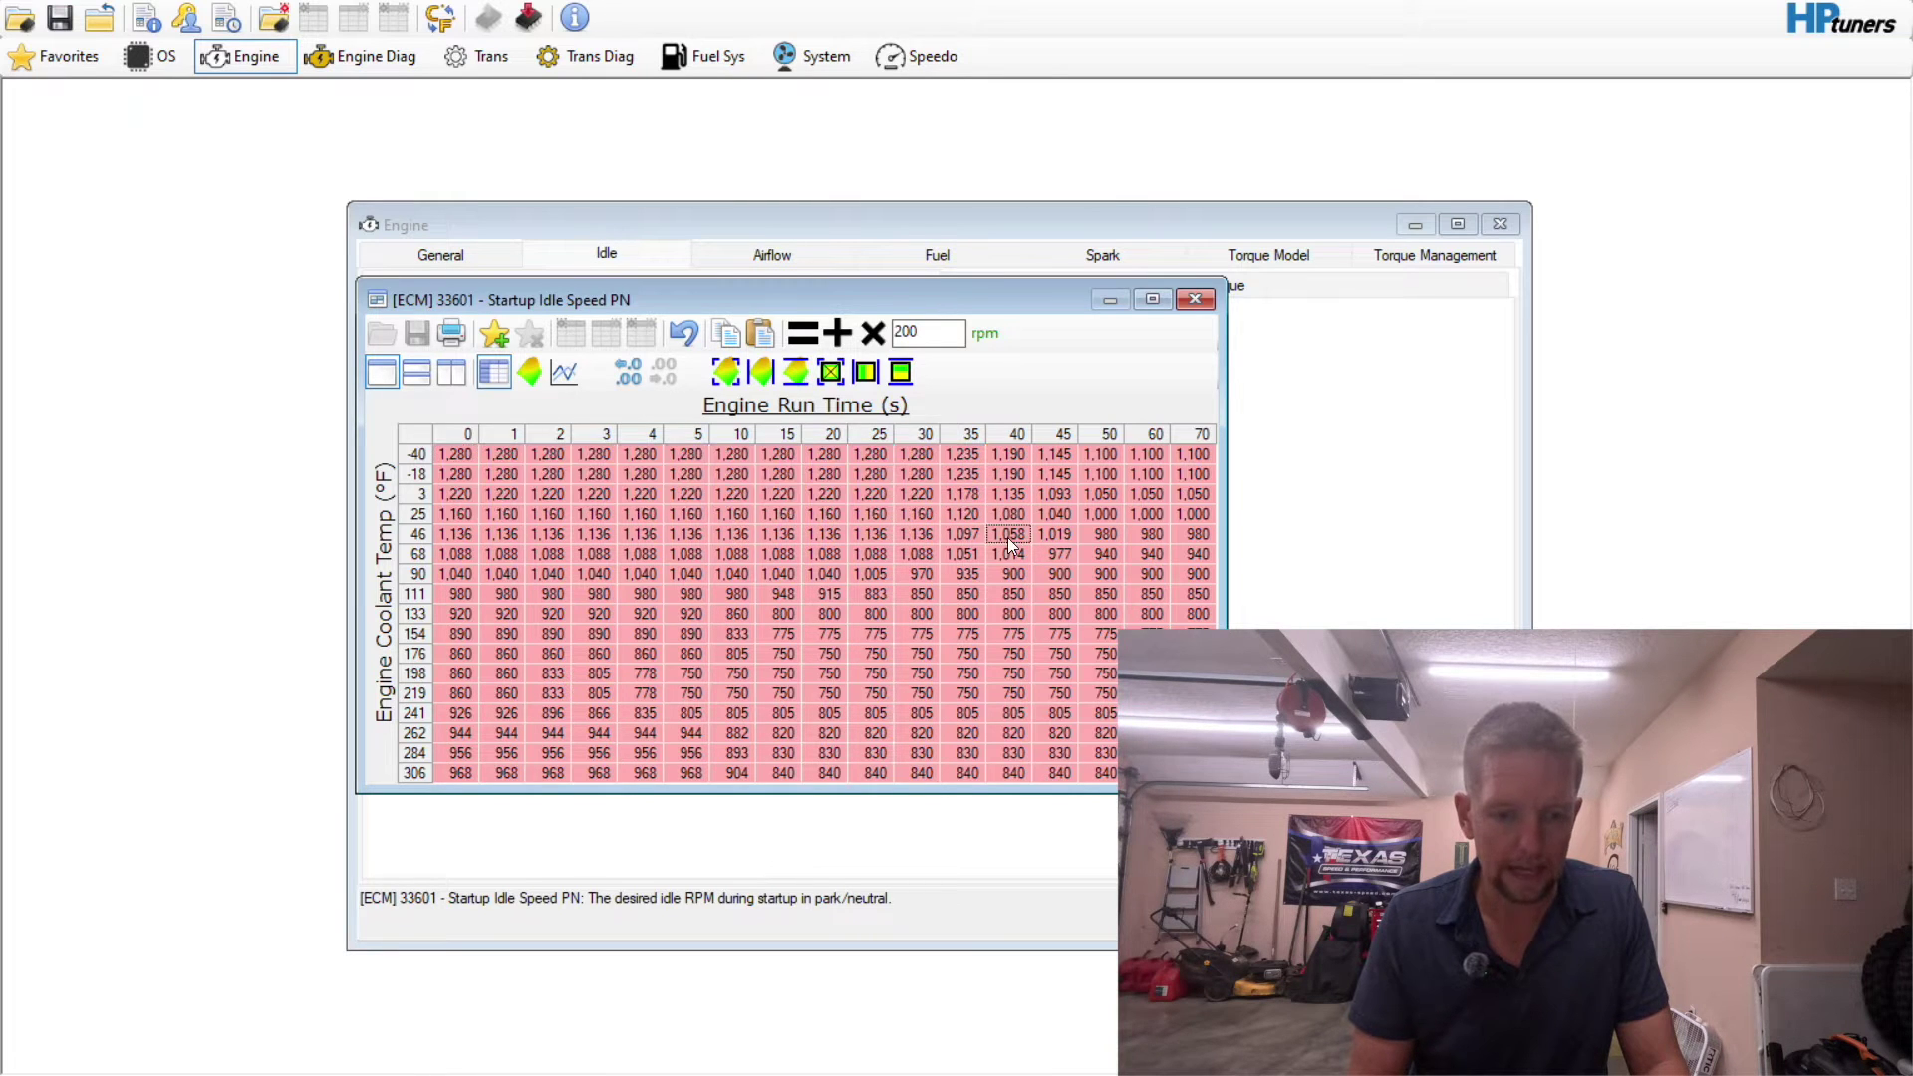
click(416, 674)
drag(419, 678, 419, 725)
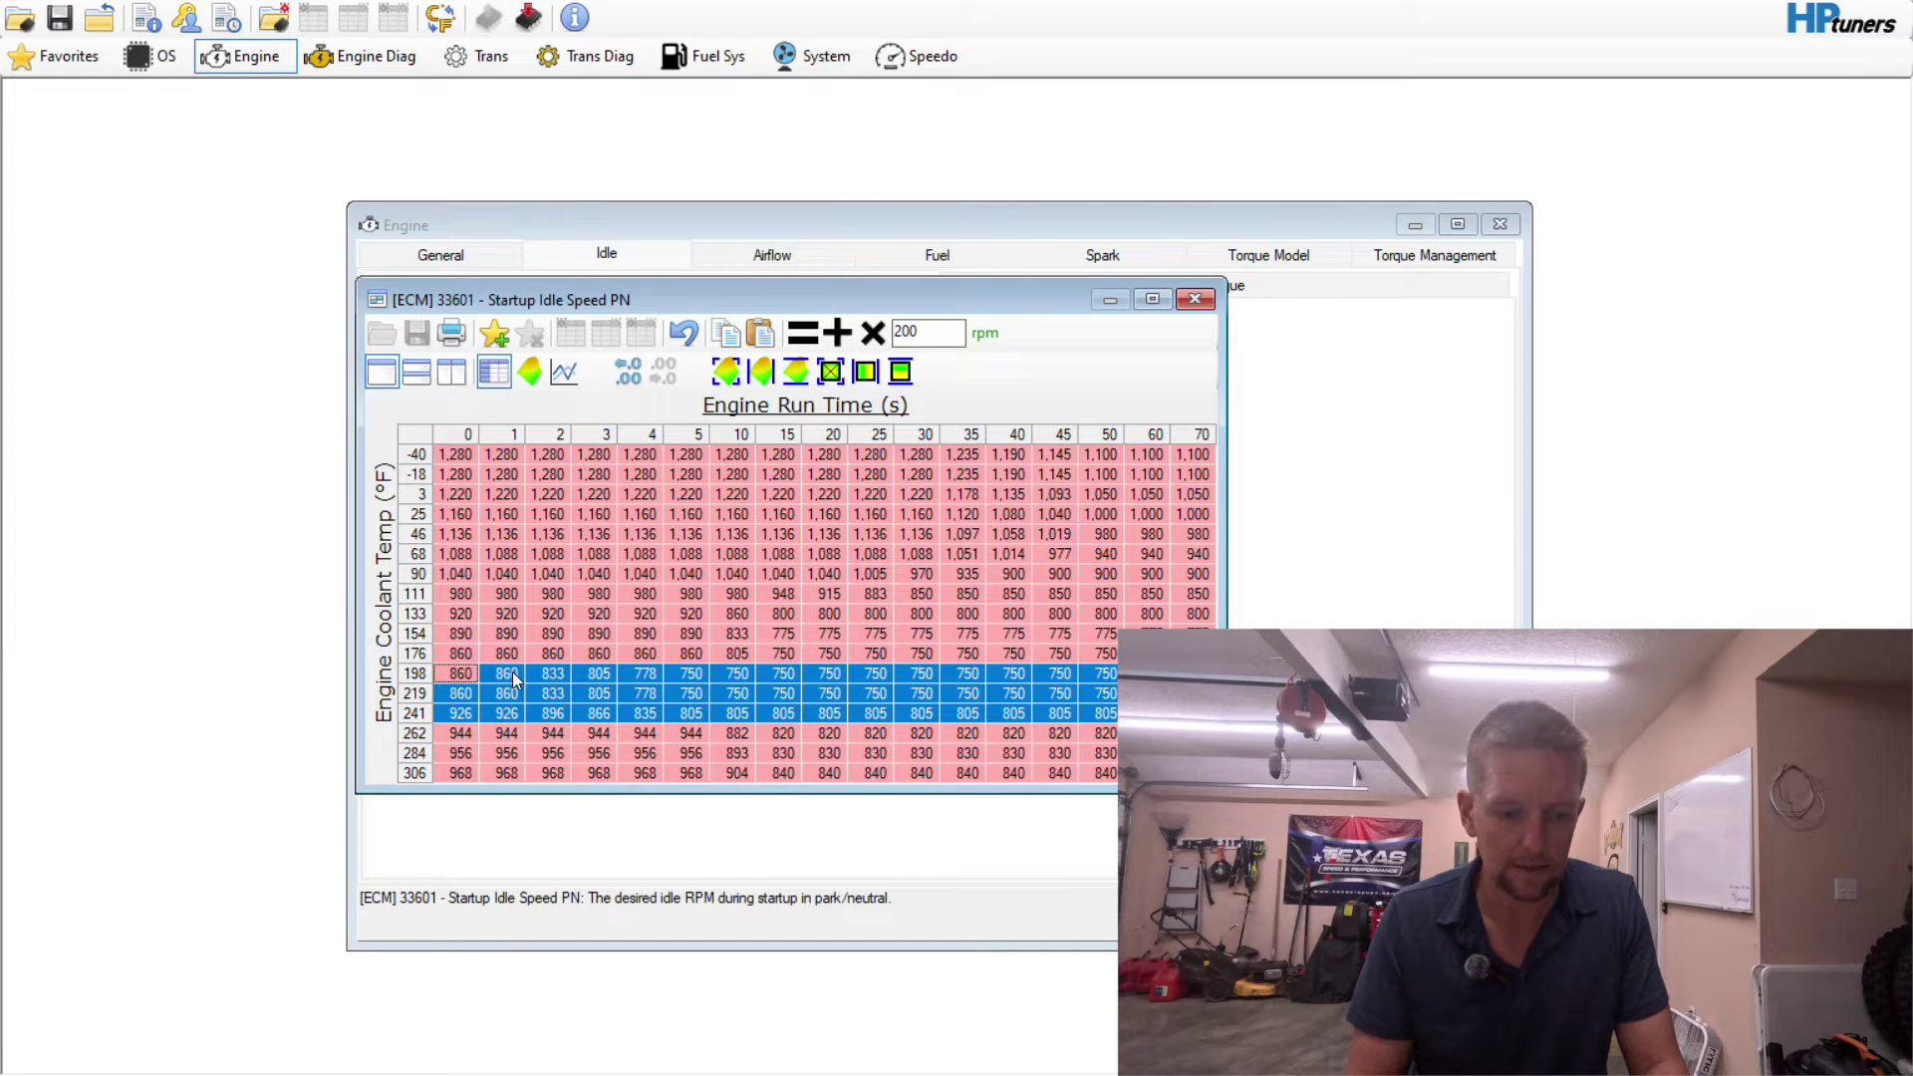
click(817, 677)
- Copy the entire park/neutral startup idle table and paste it over the in-gear startup idle table
click(417, 441)
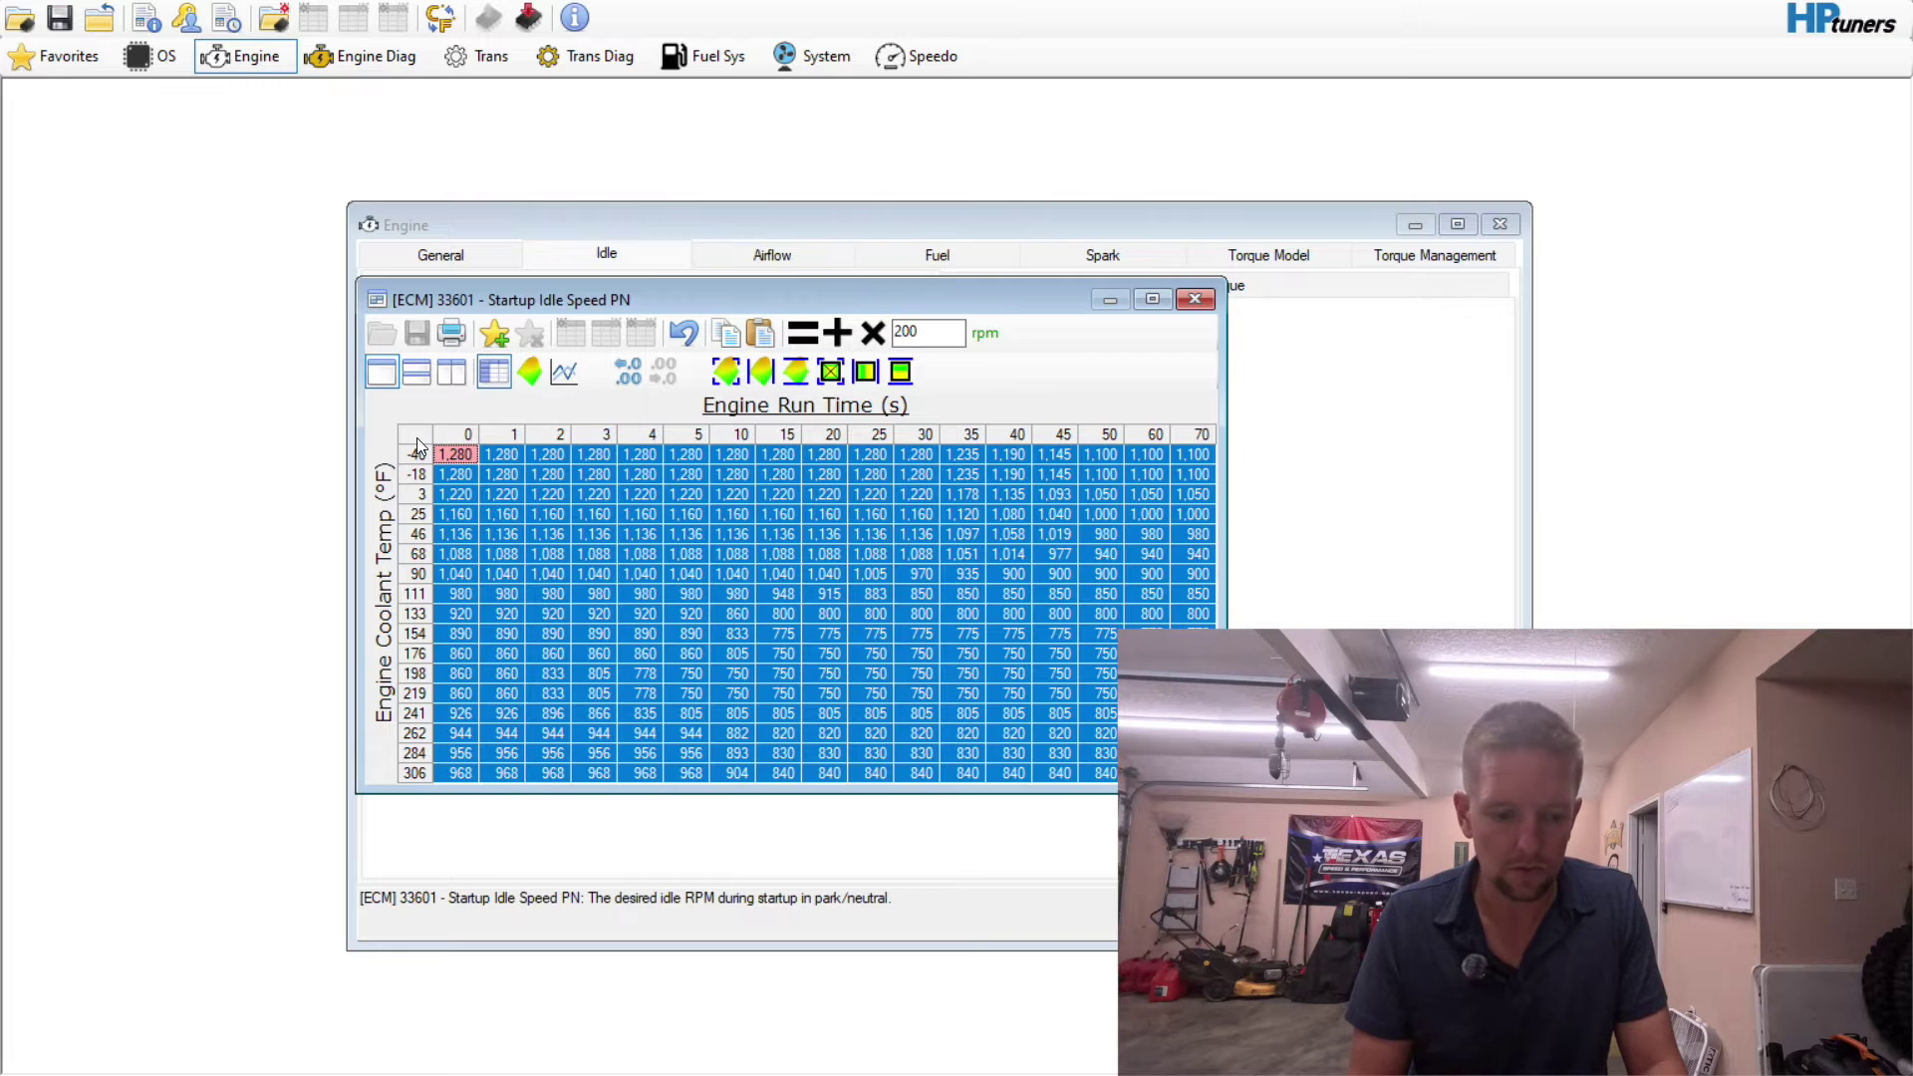
right_click(417, 444)
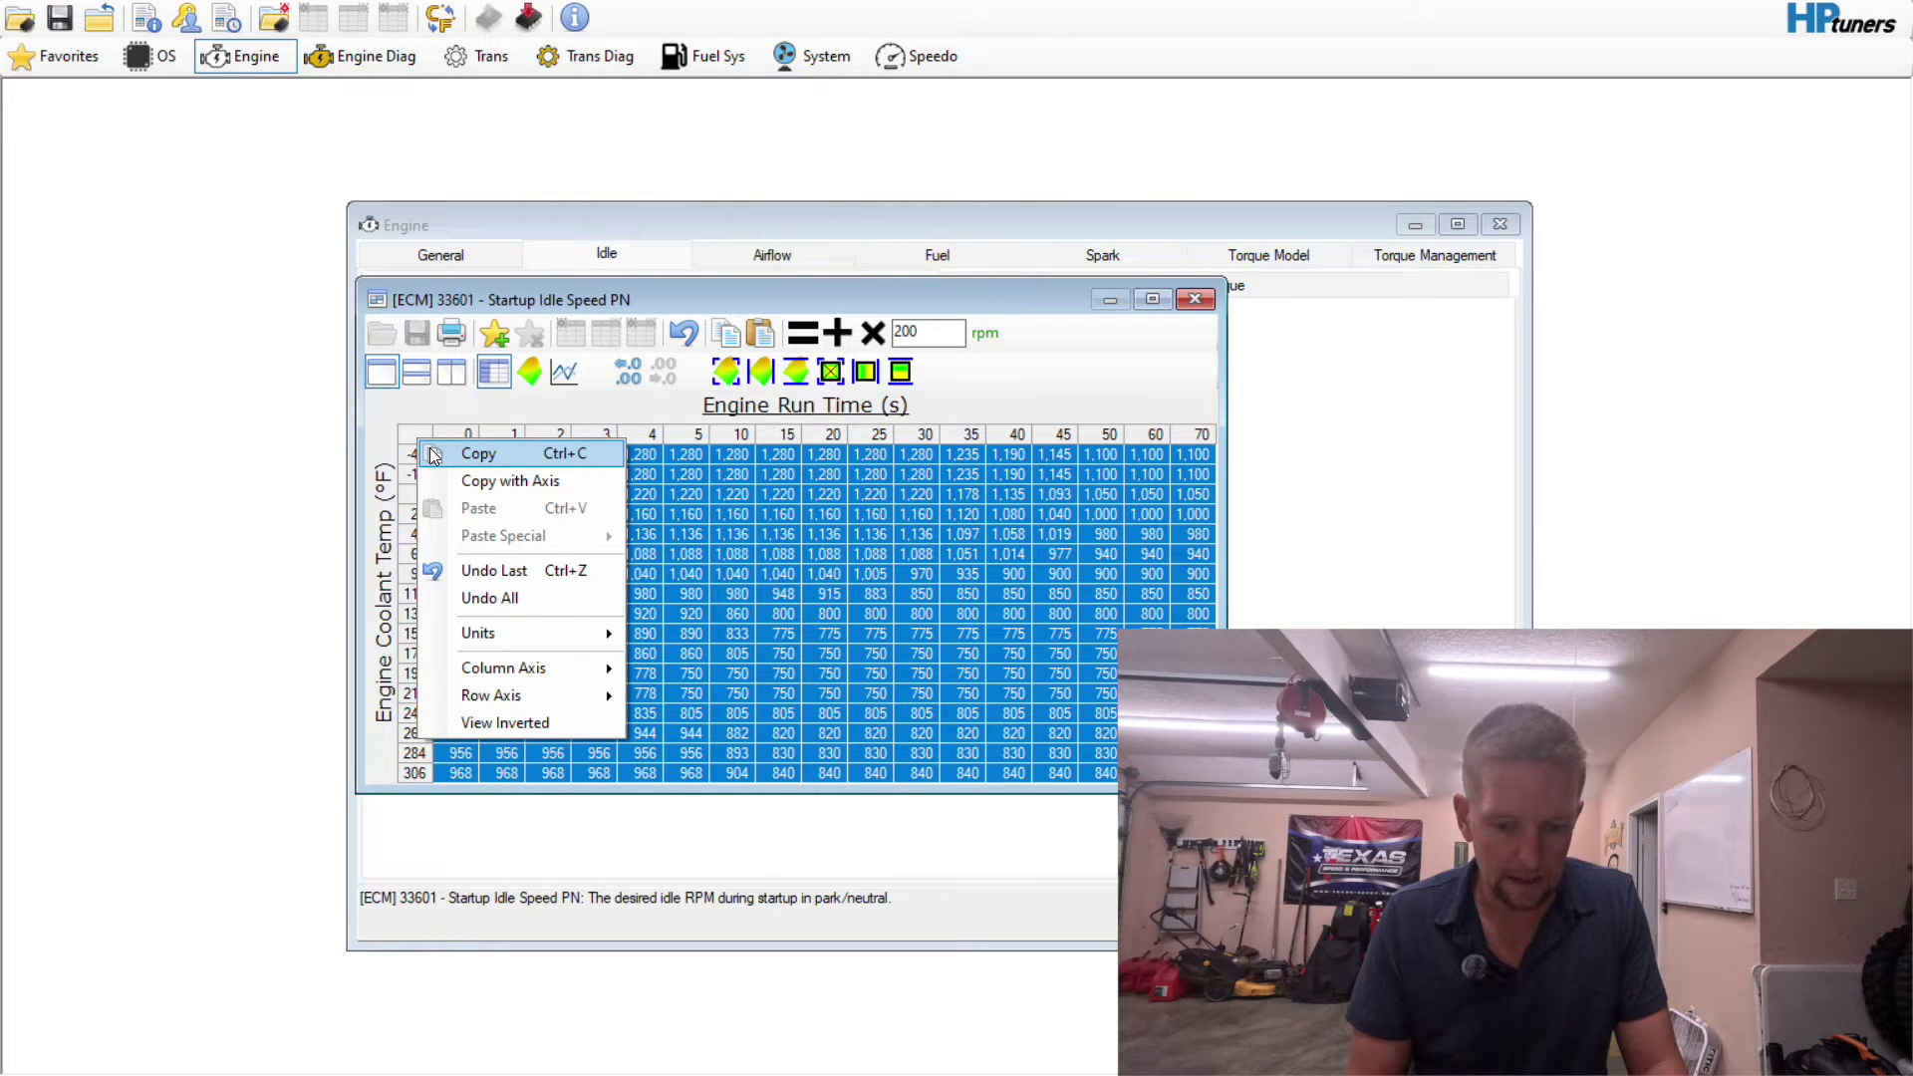
click(434, 455)
click(1194, 299)
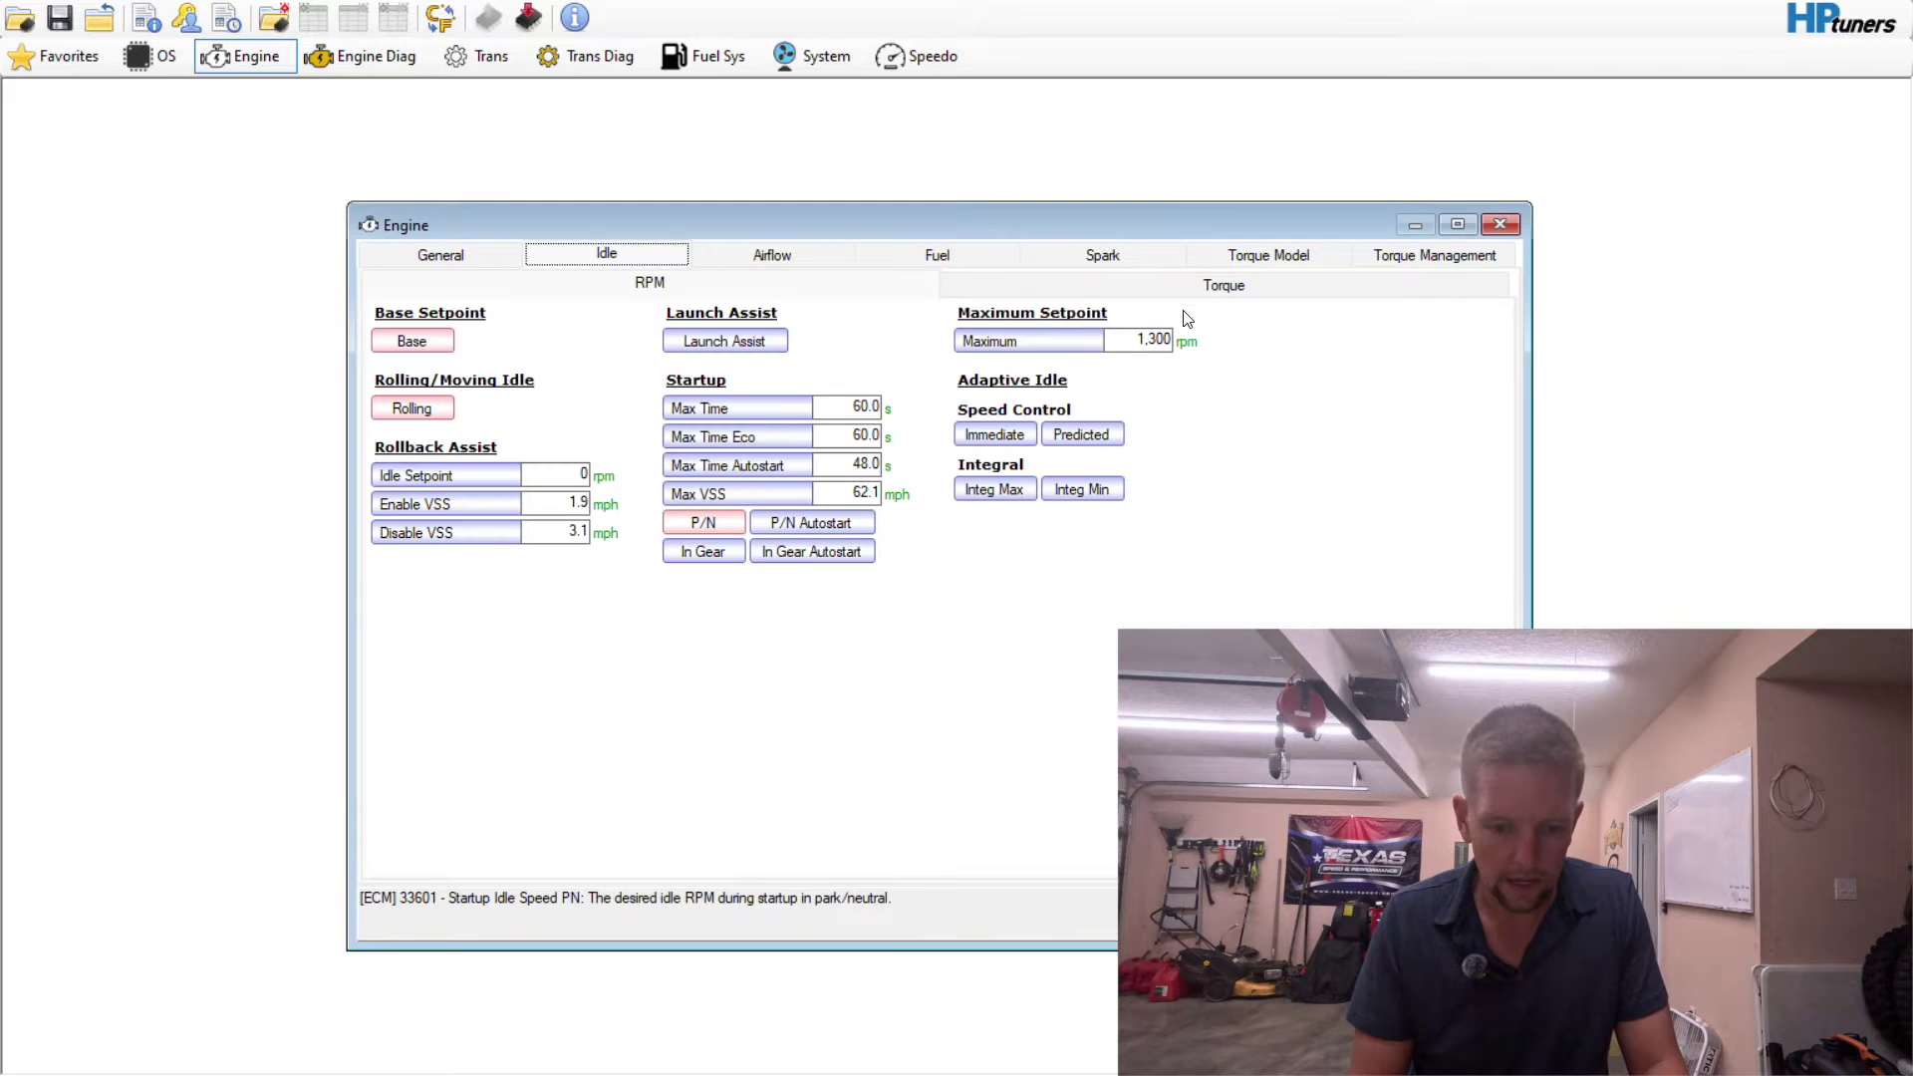
click(694, 555)
click(390, 564)
right_click(392, 566)
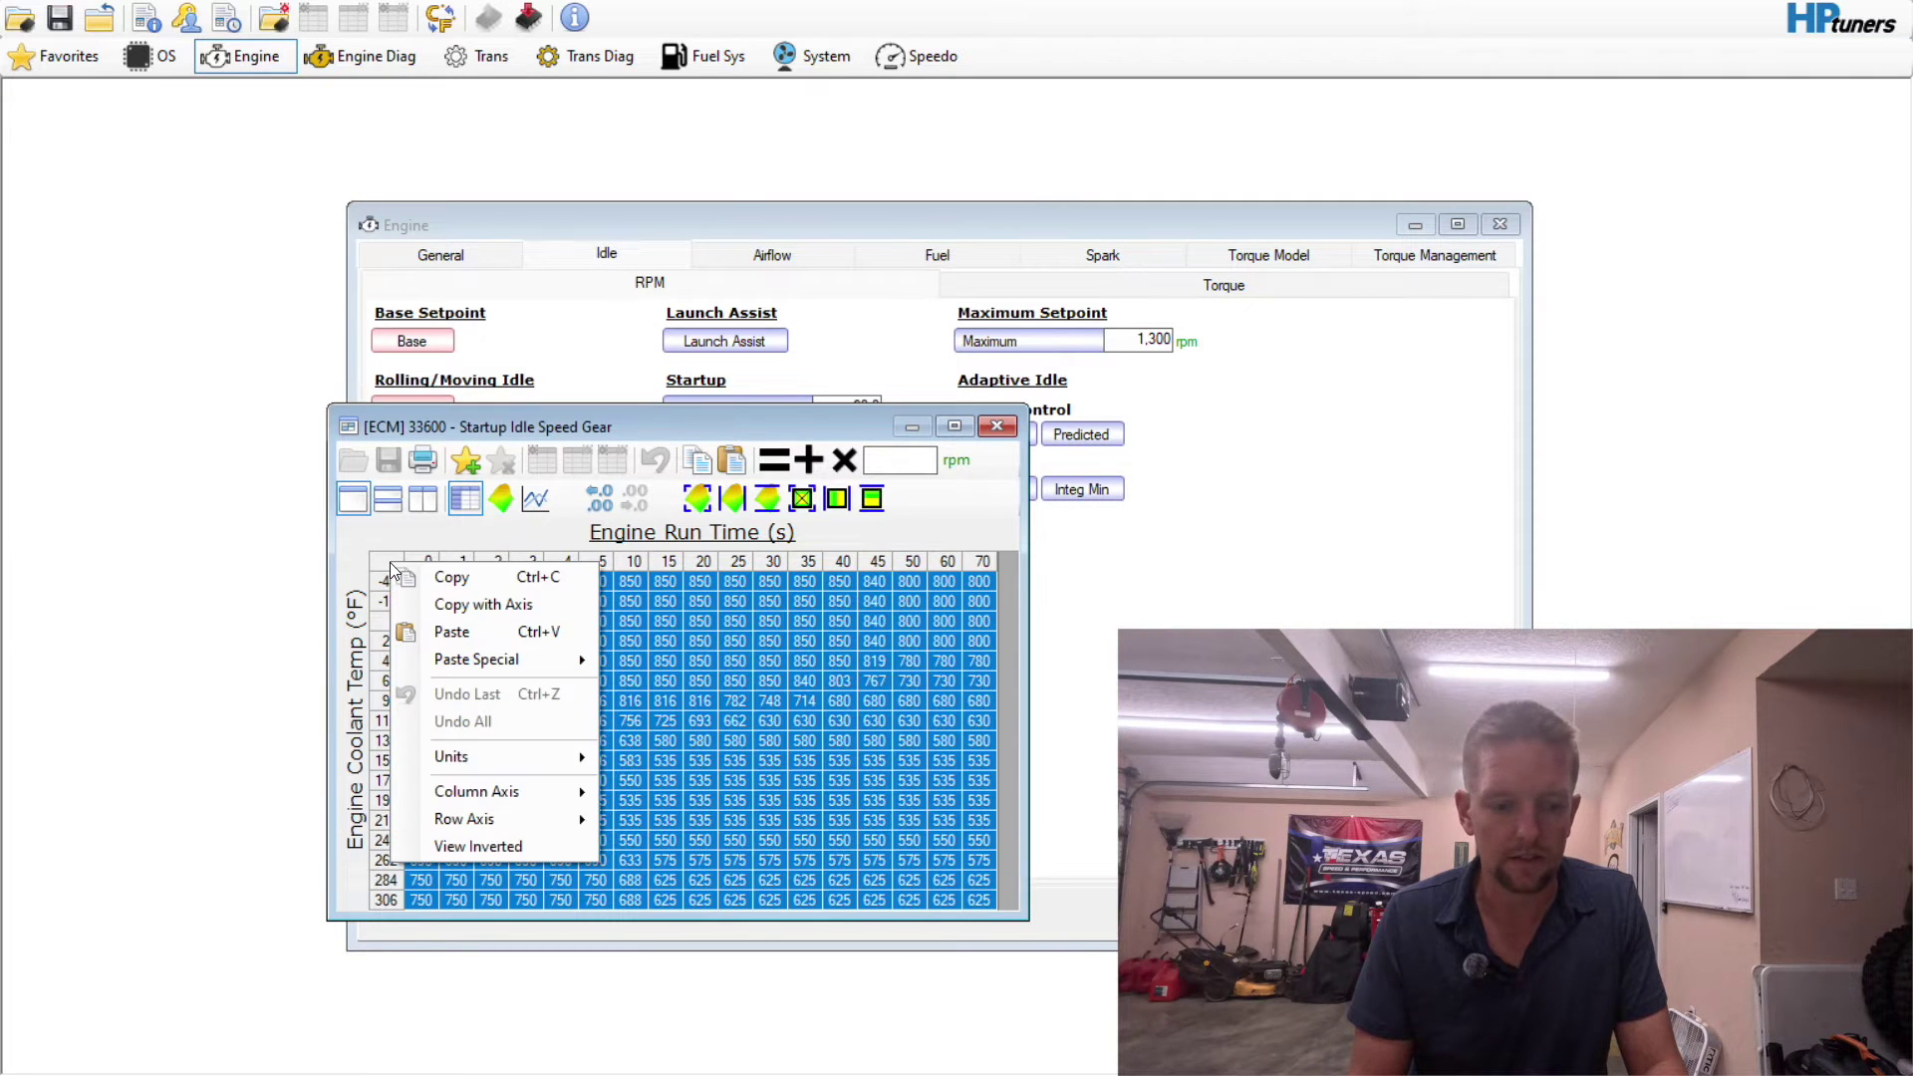
click(433, 626)
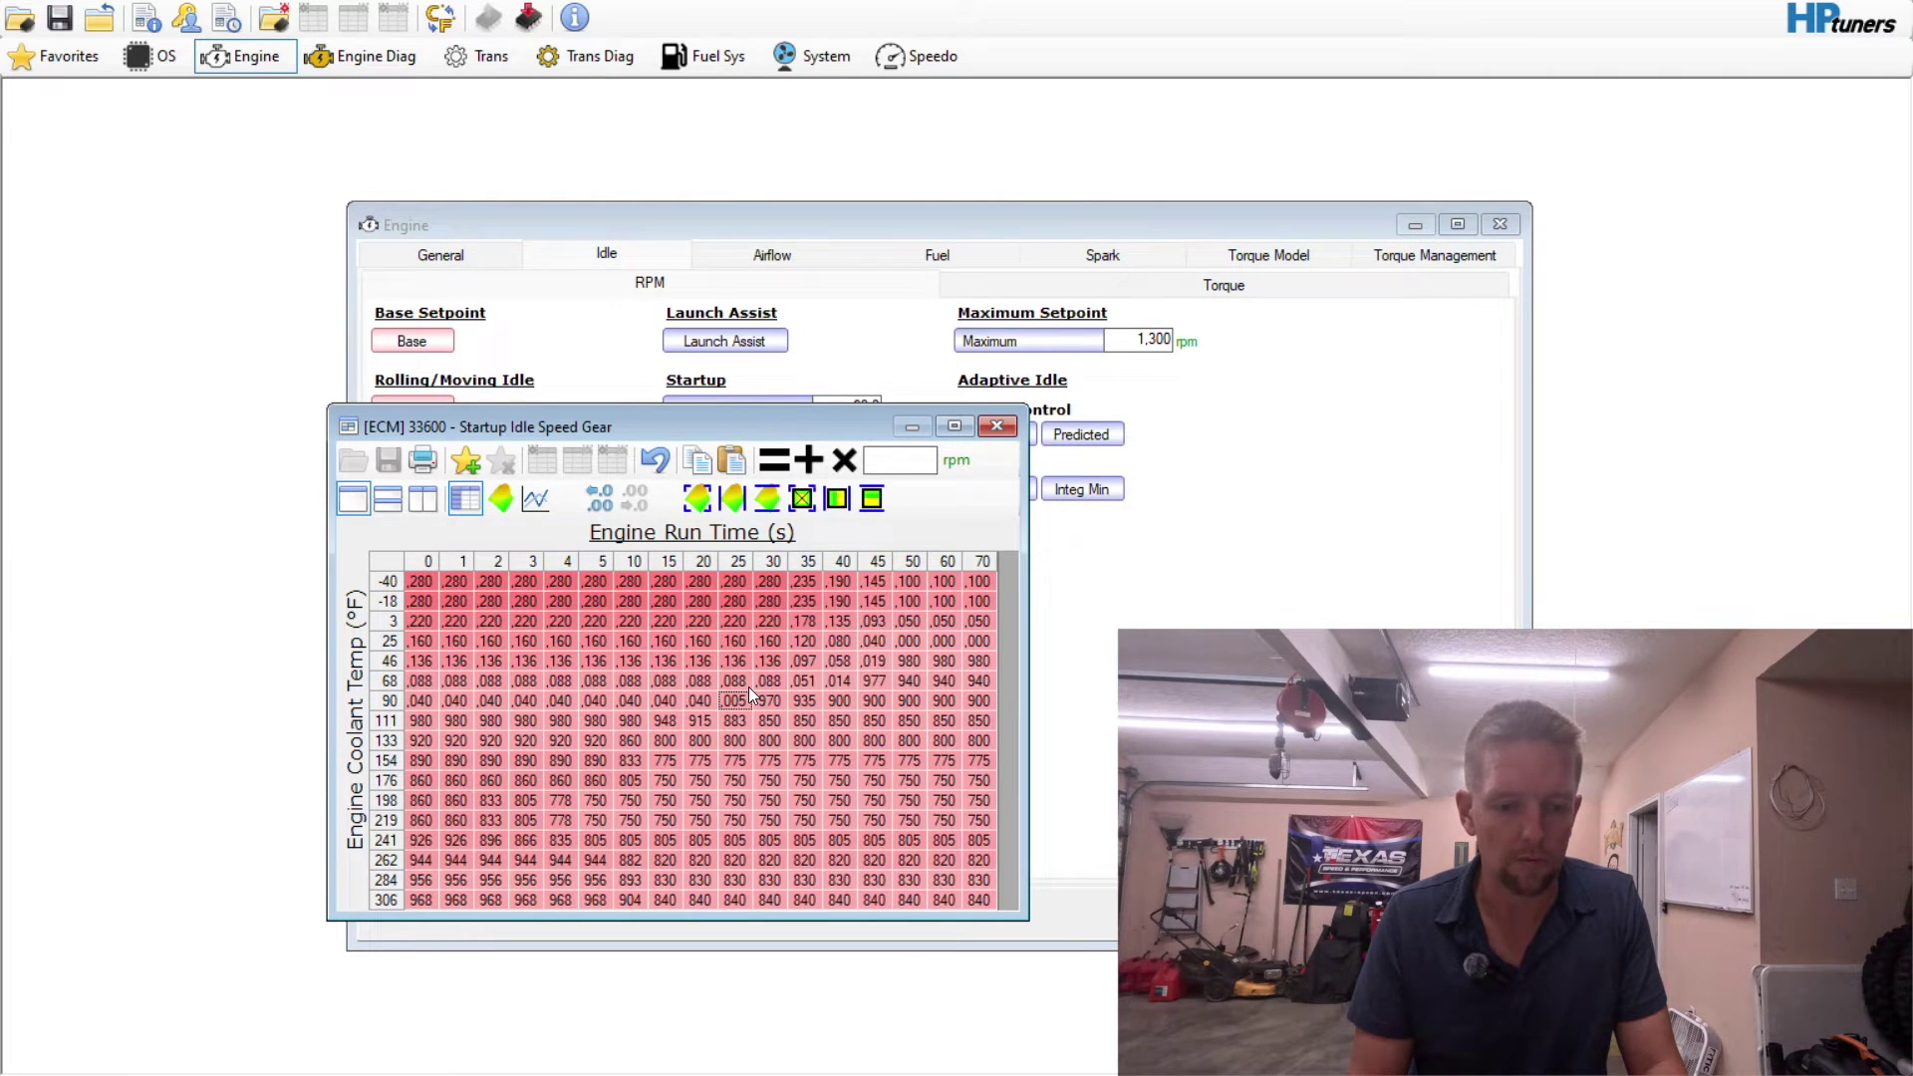
click(996, 426)
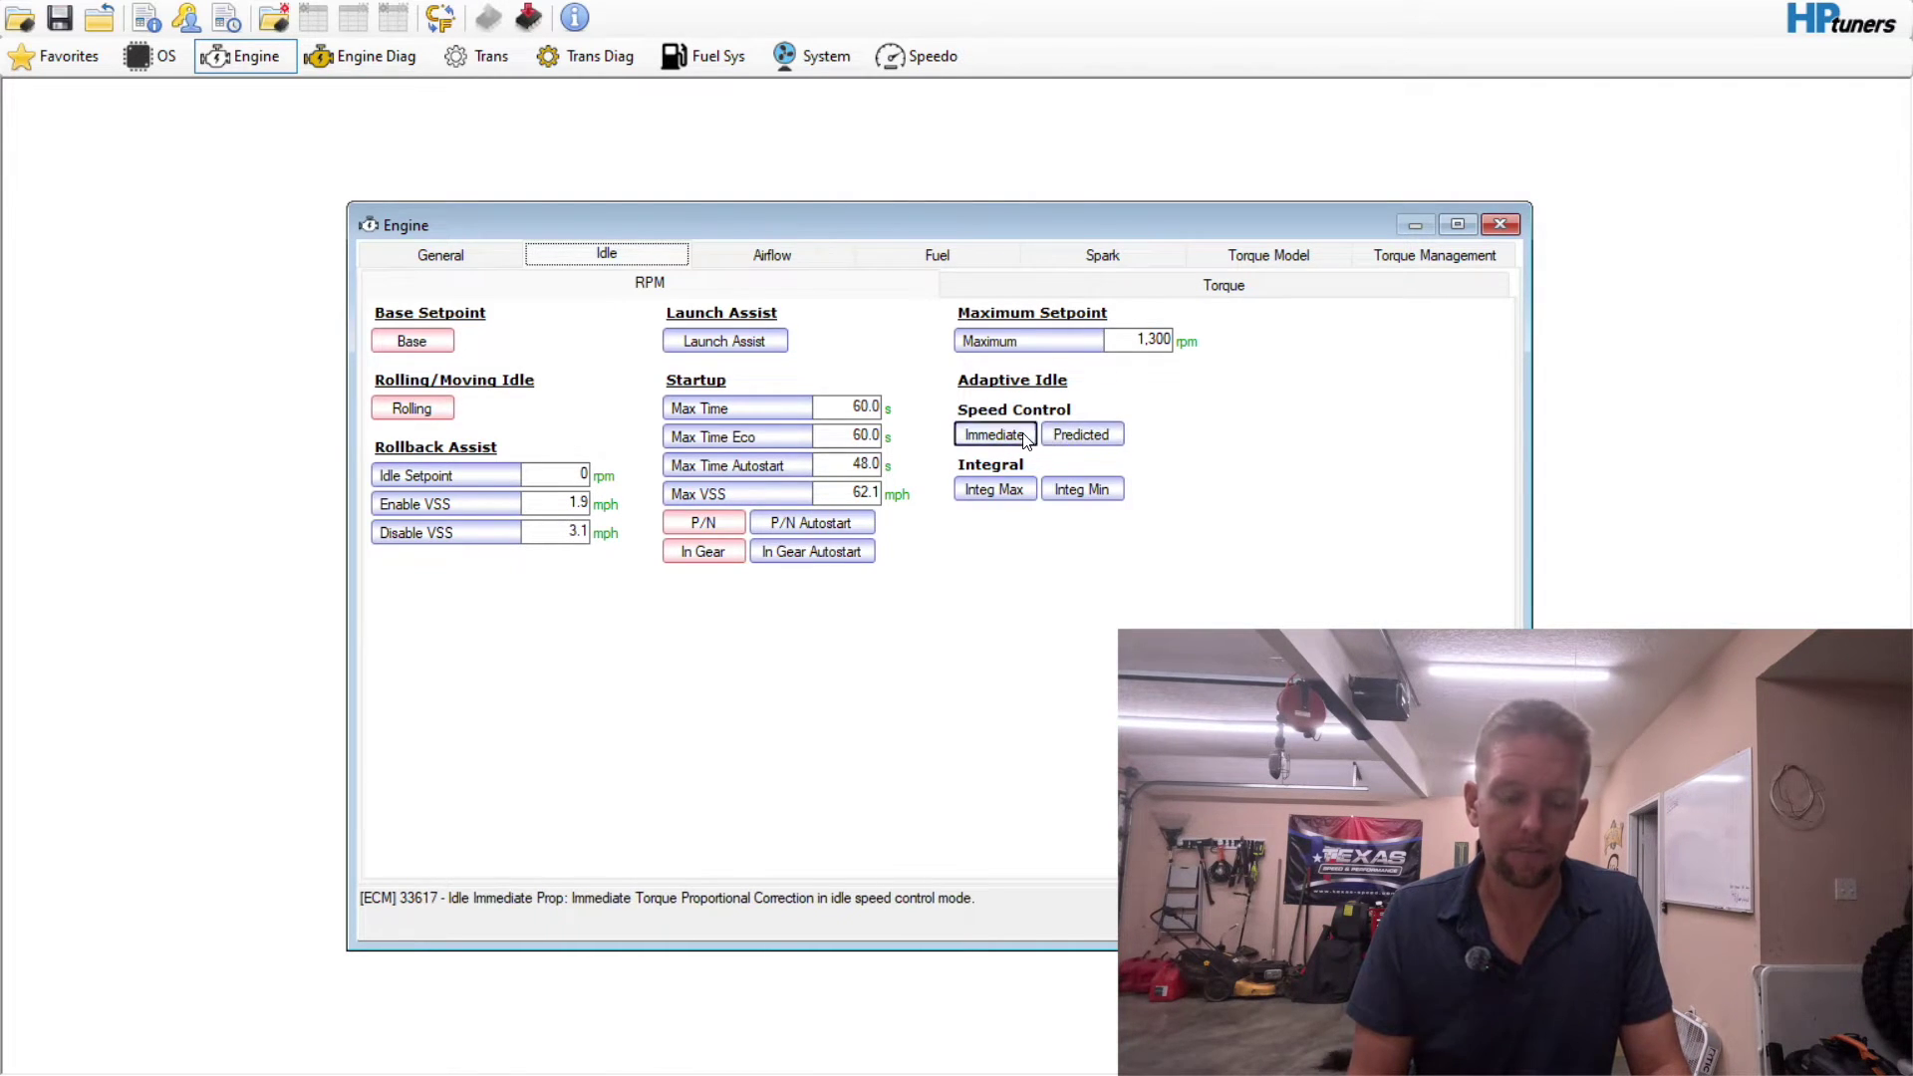
- Review the adaptive idle speed control's immediate and predicted proportional correction tables
click(997, 435)
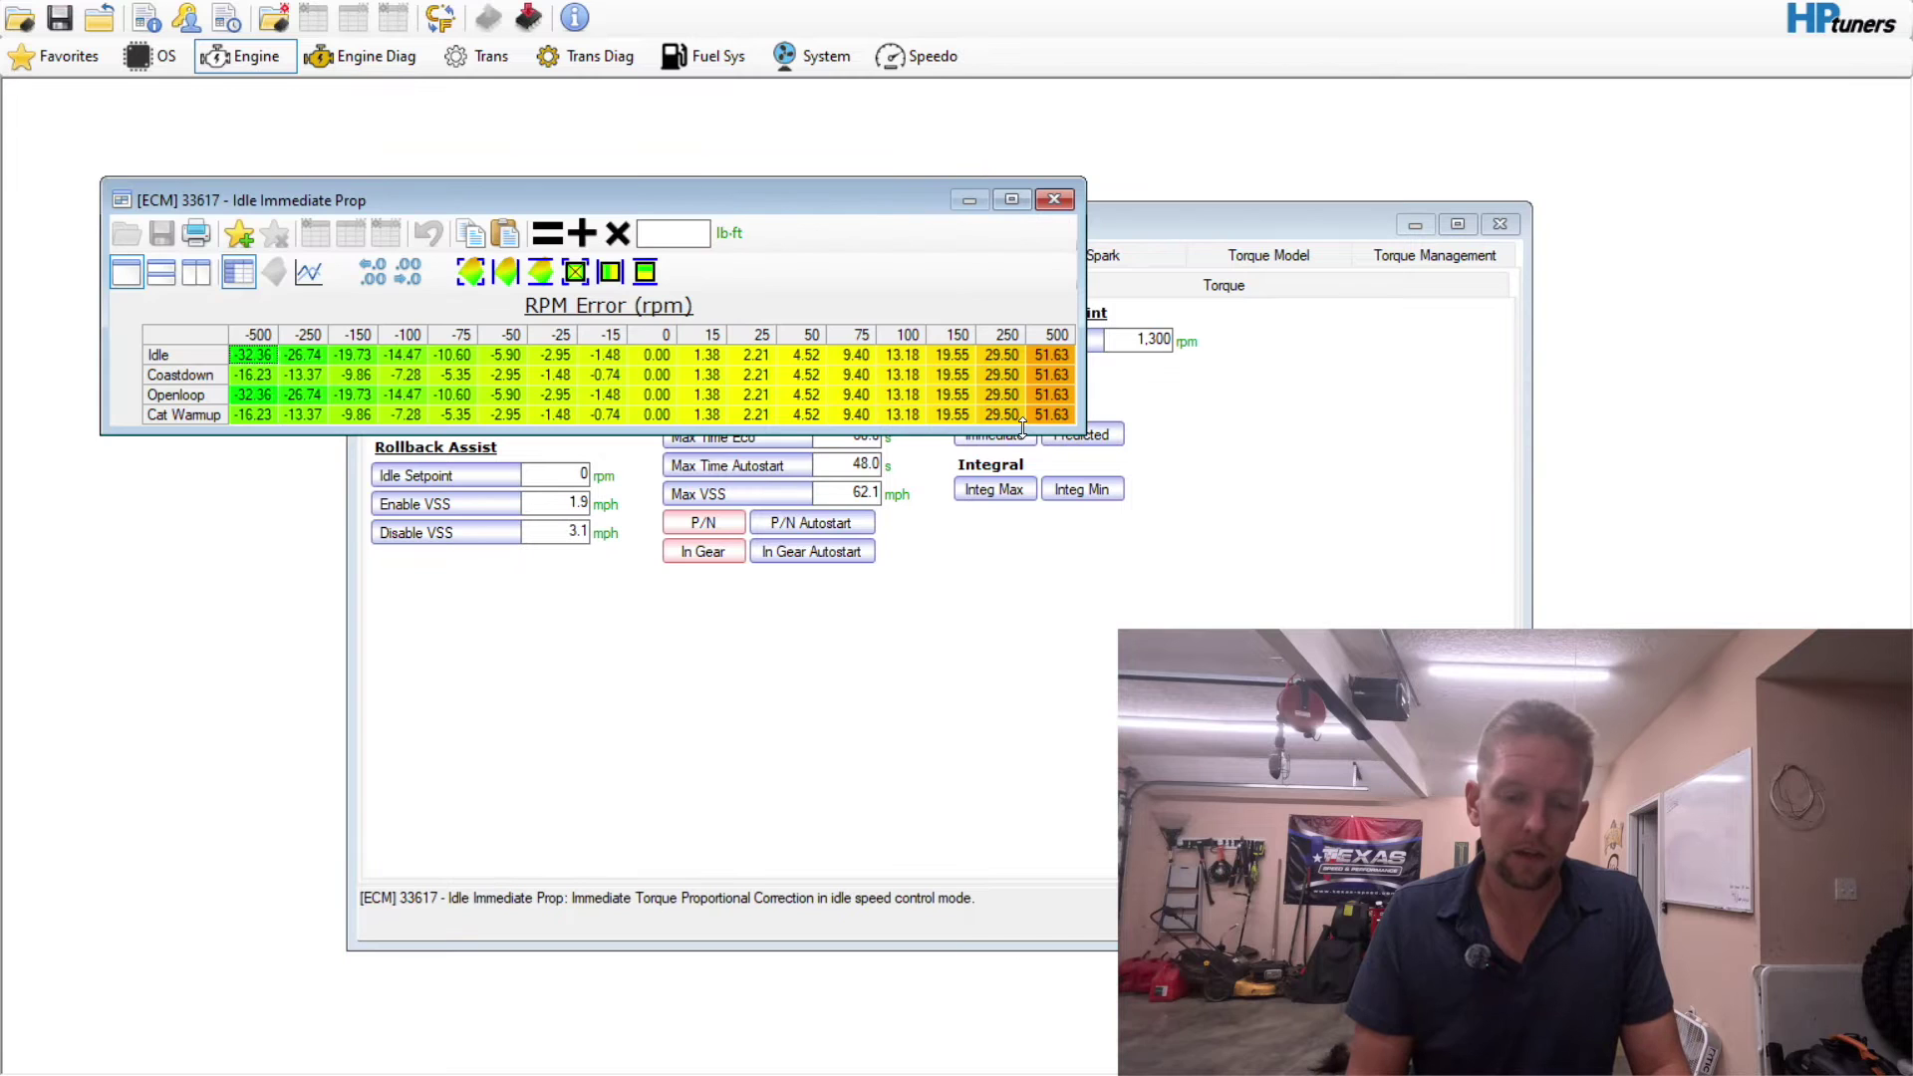
click(1054, 199)
click(1081, 435)
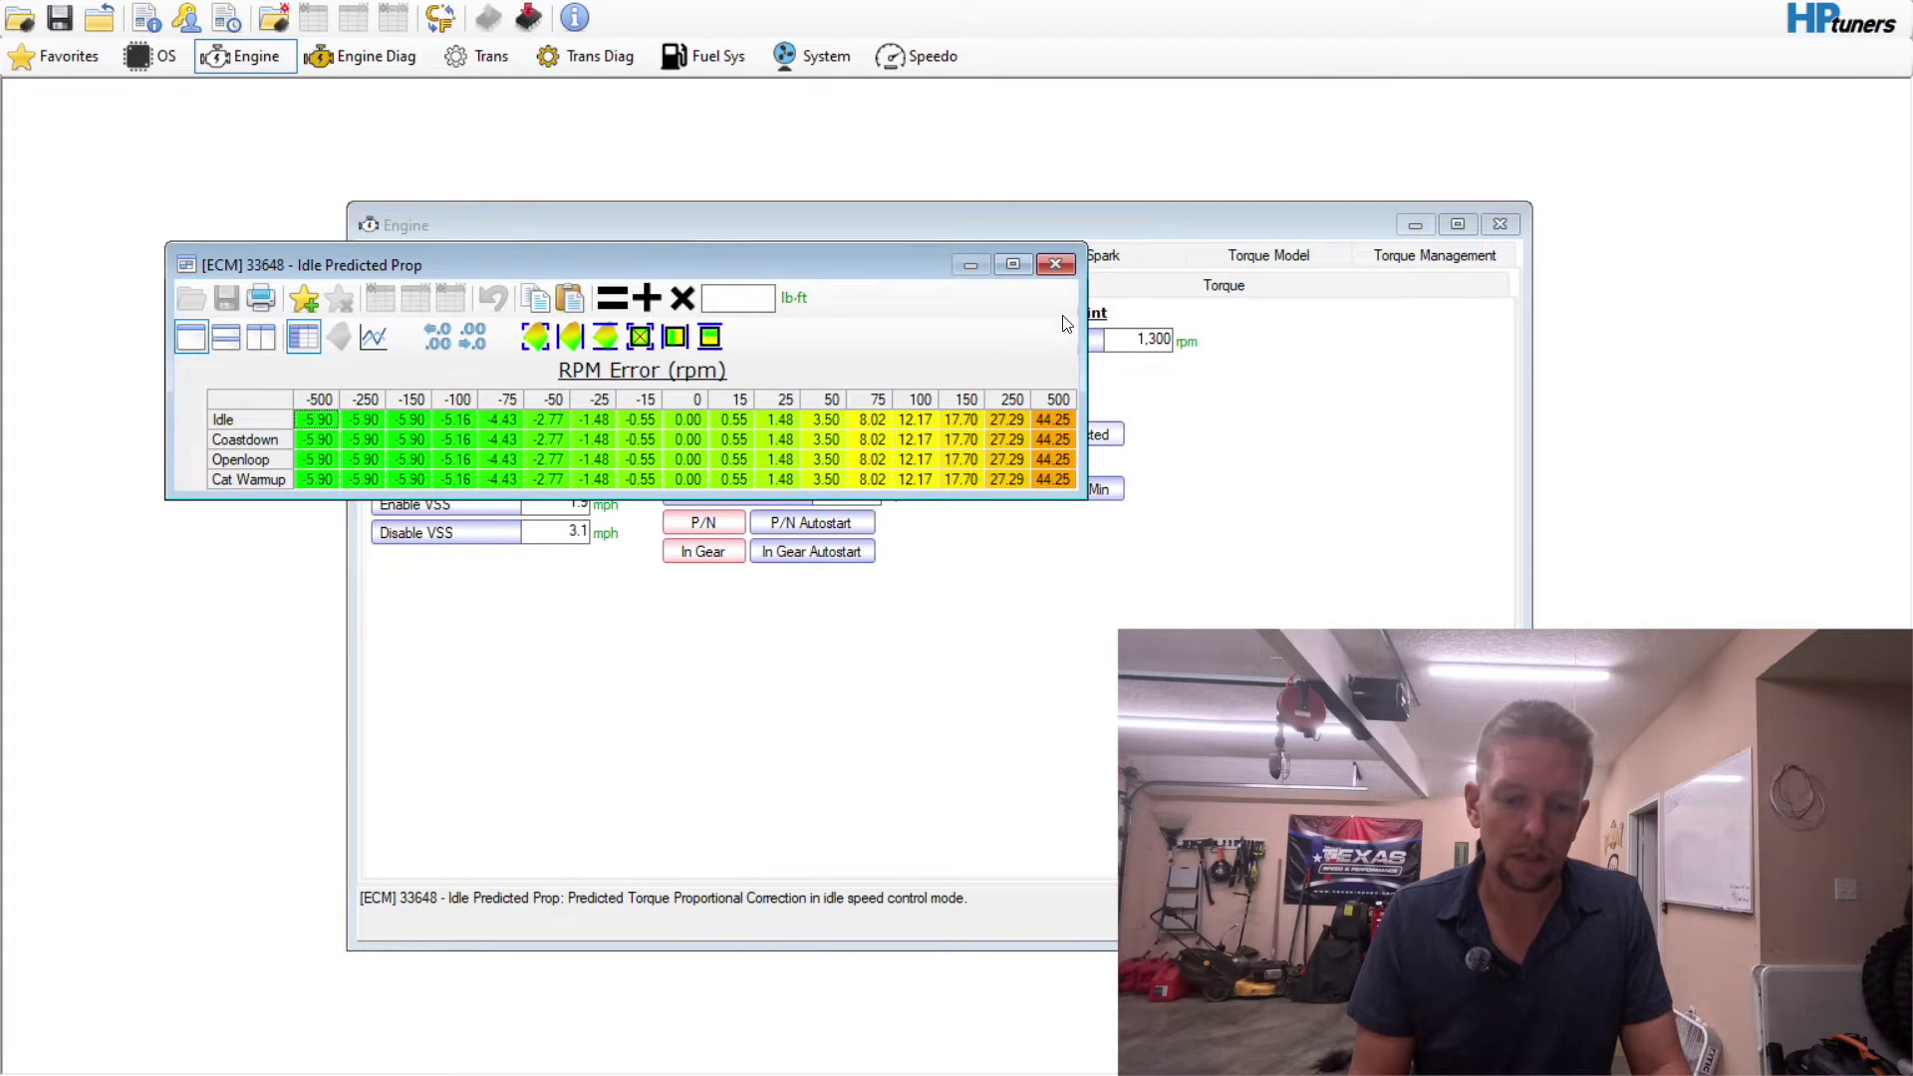
click(1056, 265)
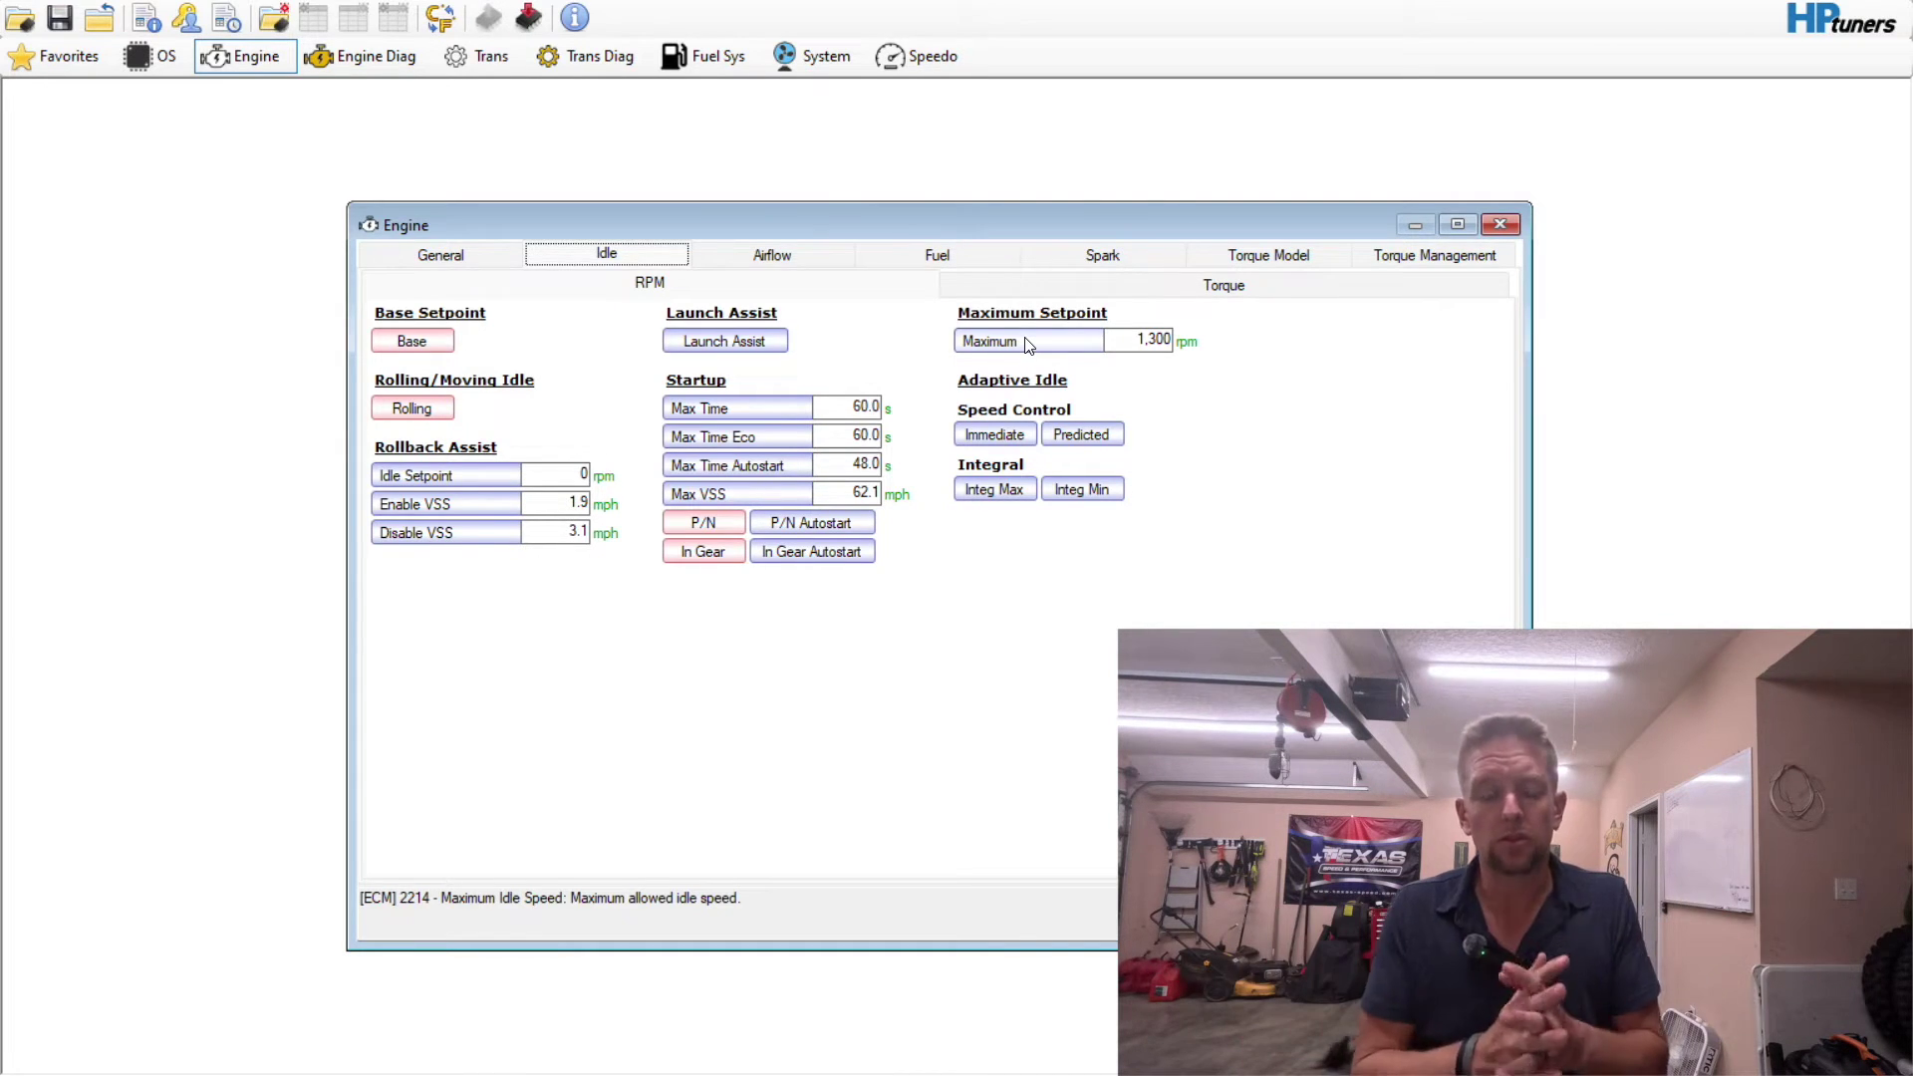
- Review the idle torque reserve's Speed Control Reserve table across desired rpm and cylinder airmass
click(1173, 287)
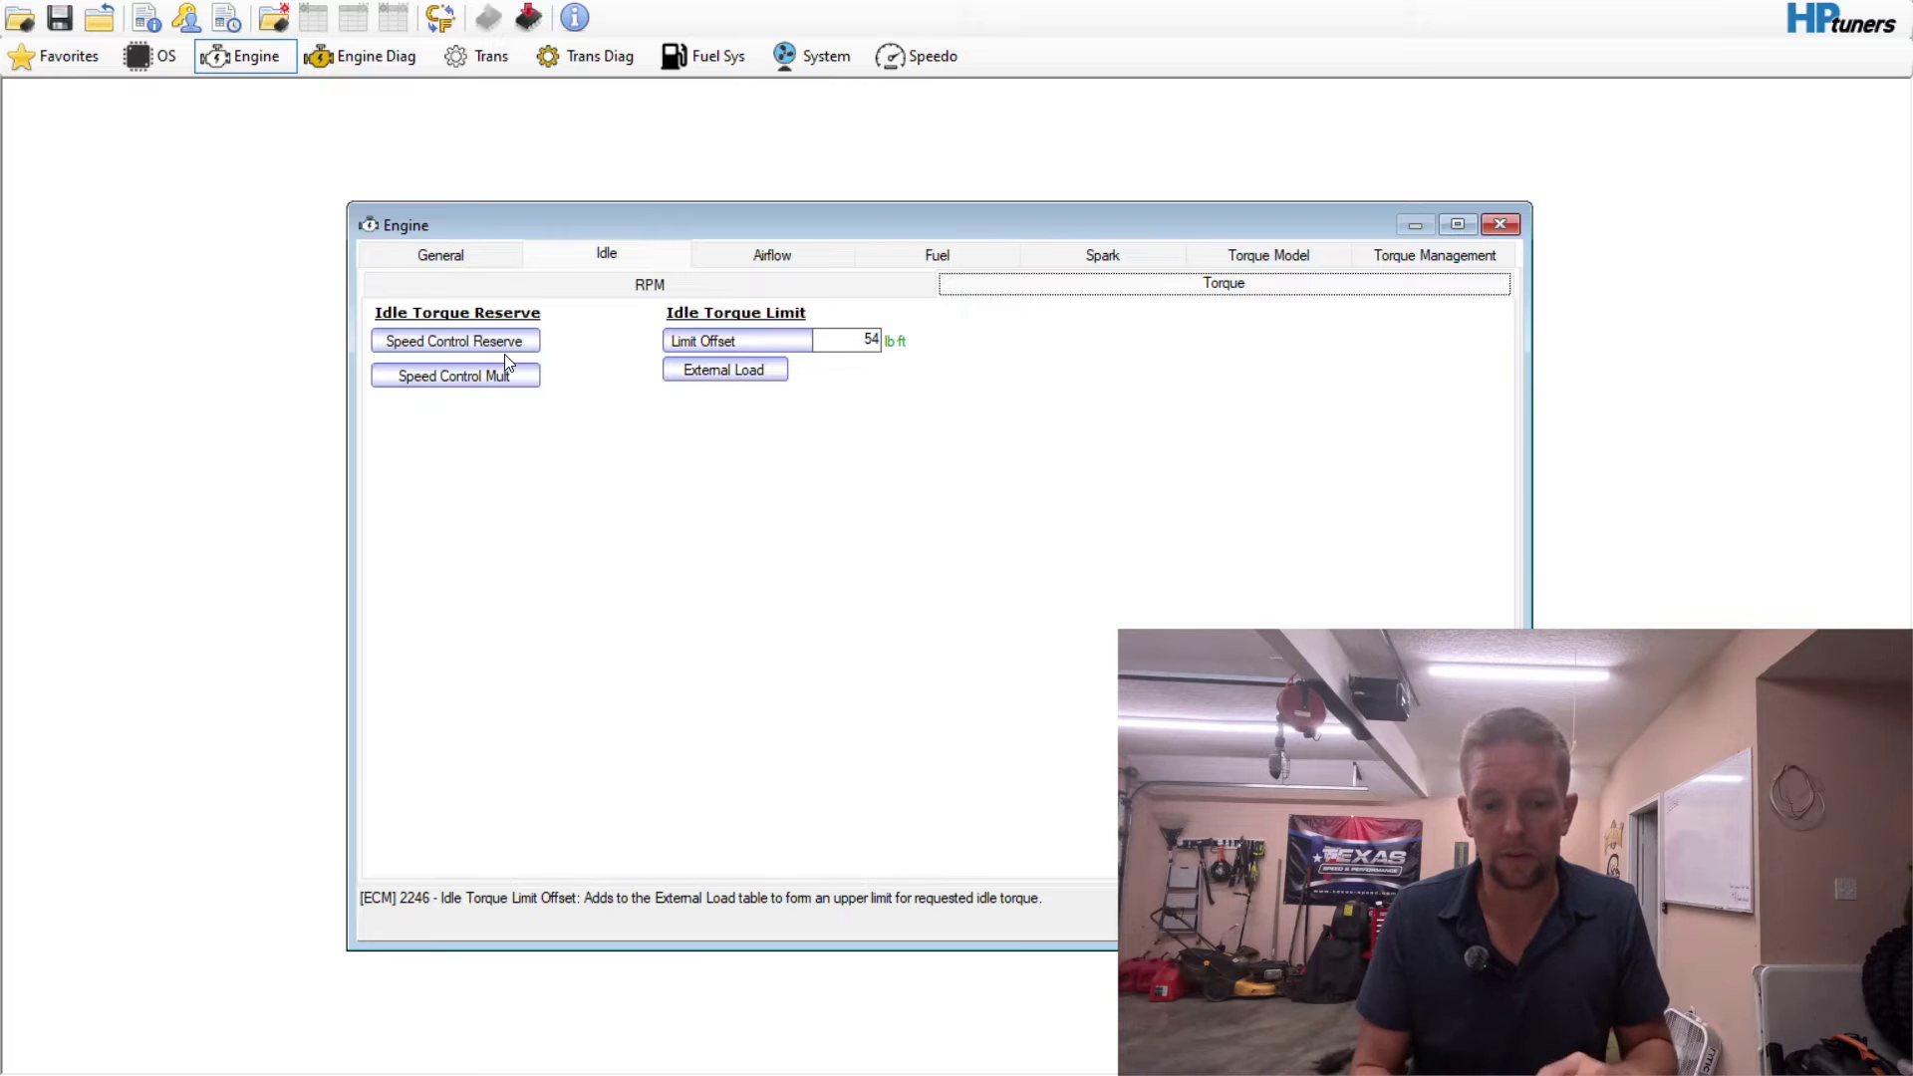
click(480, 339)
click(235, 422)
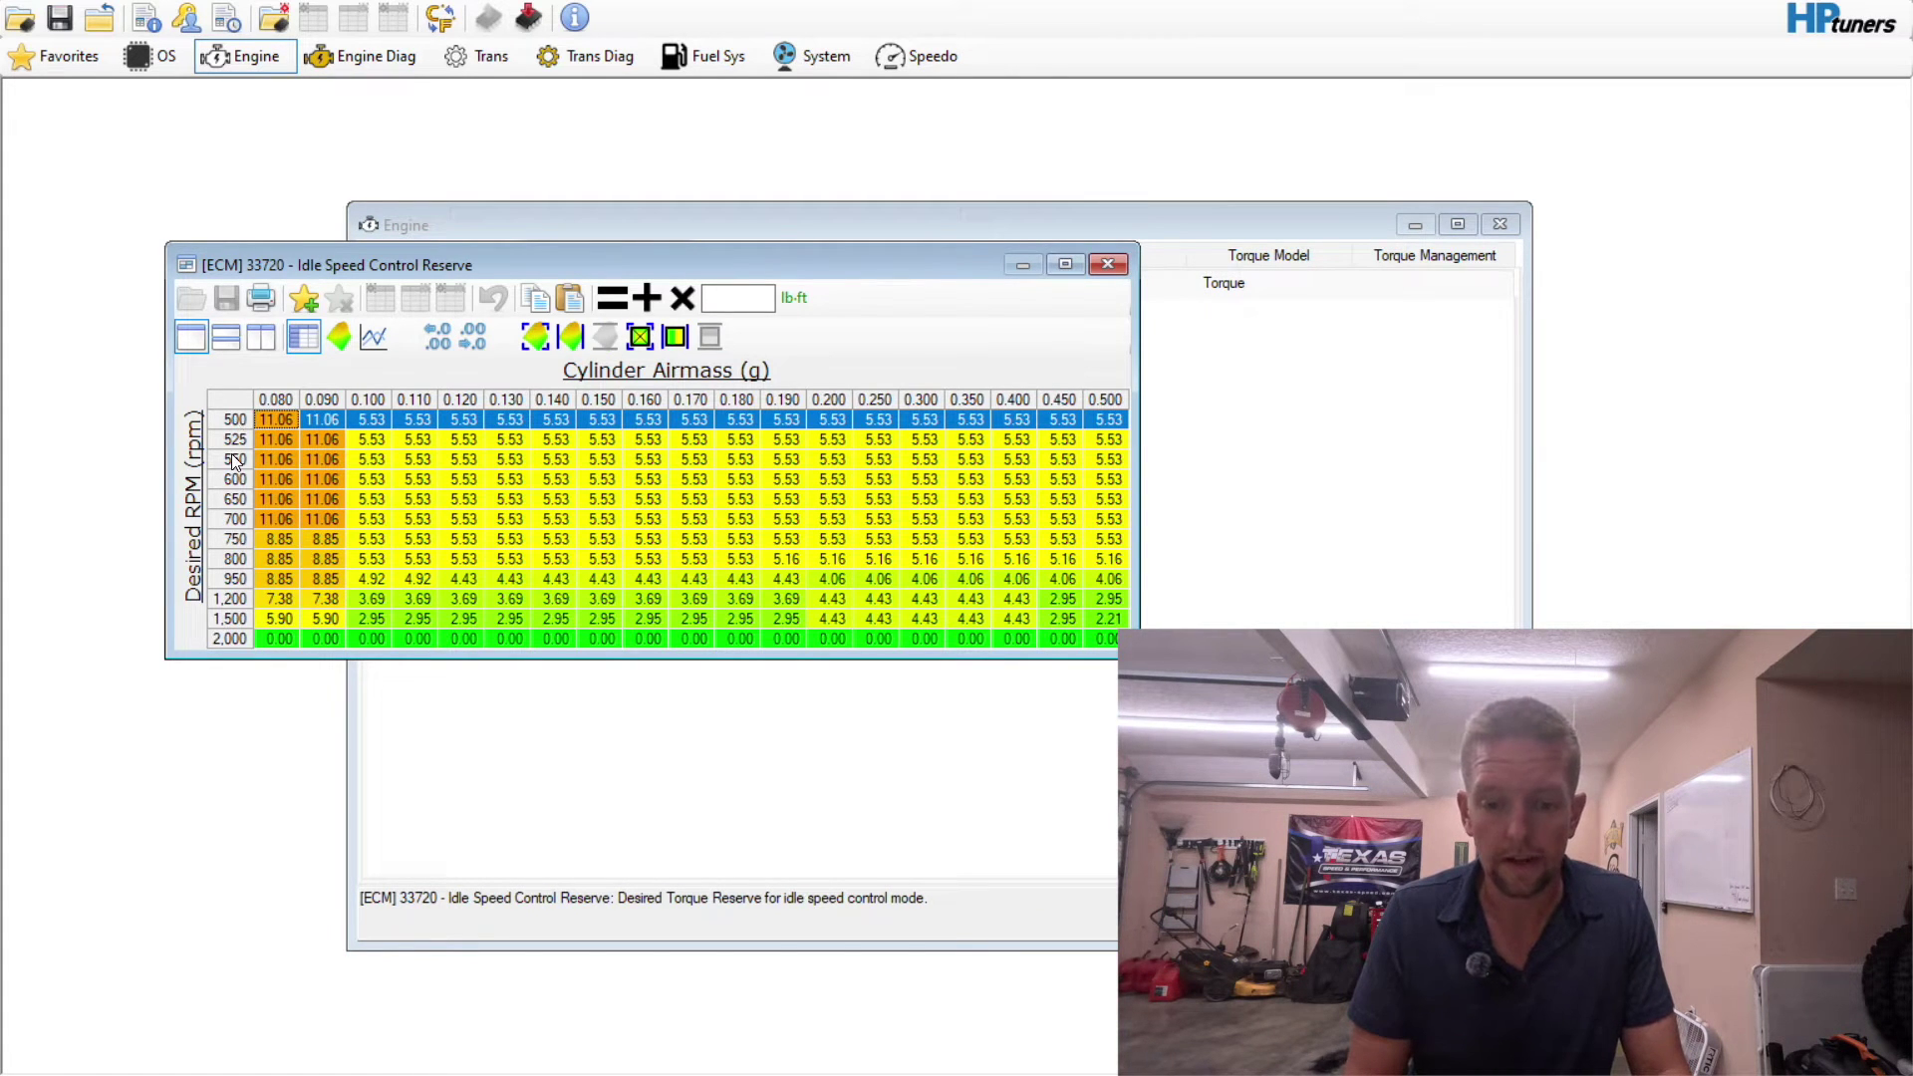
click(360, 521)
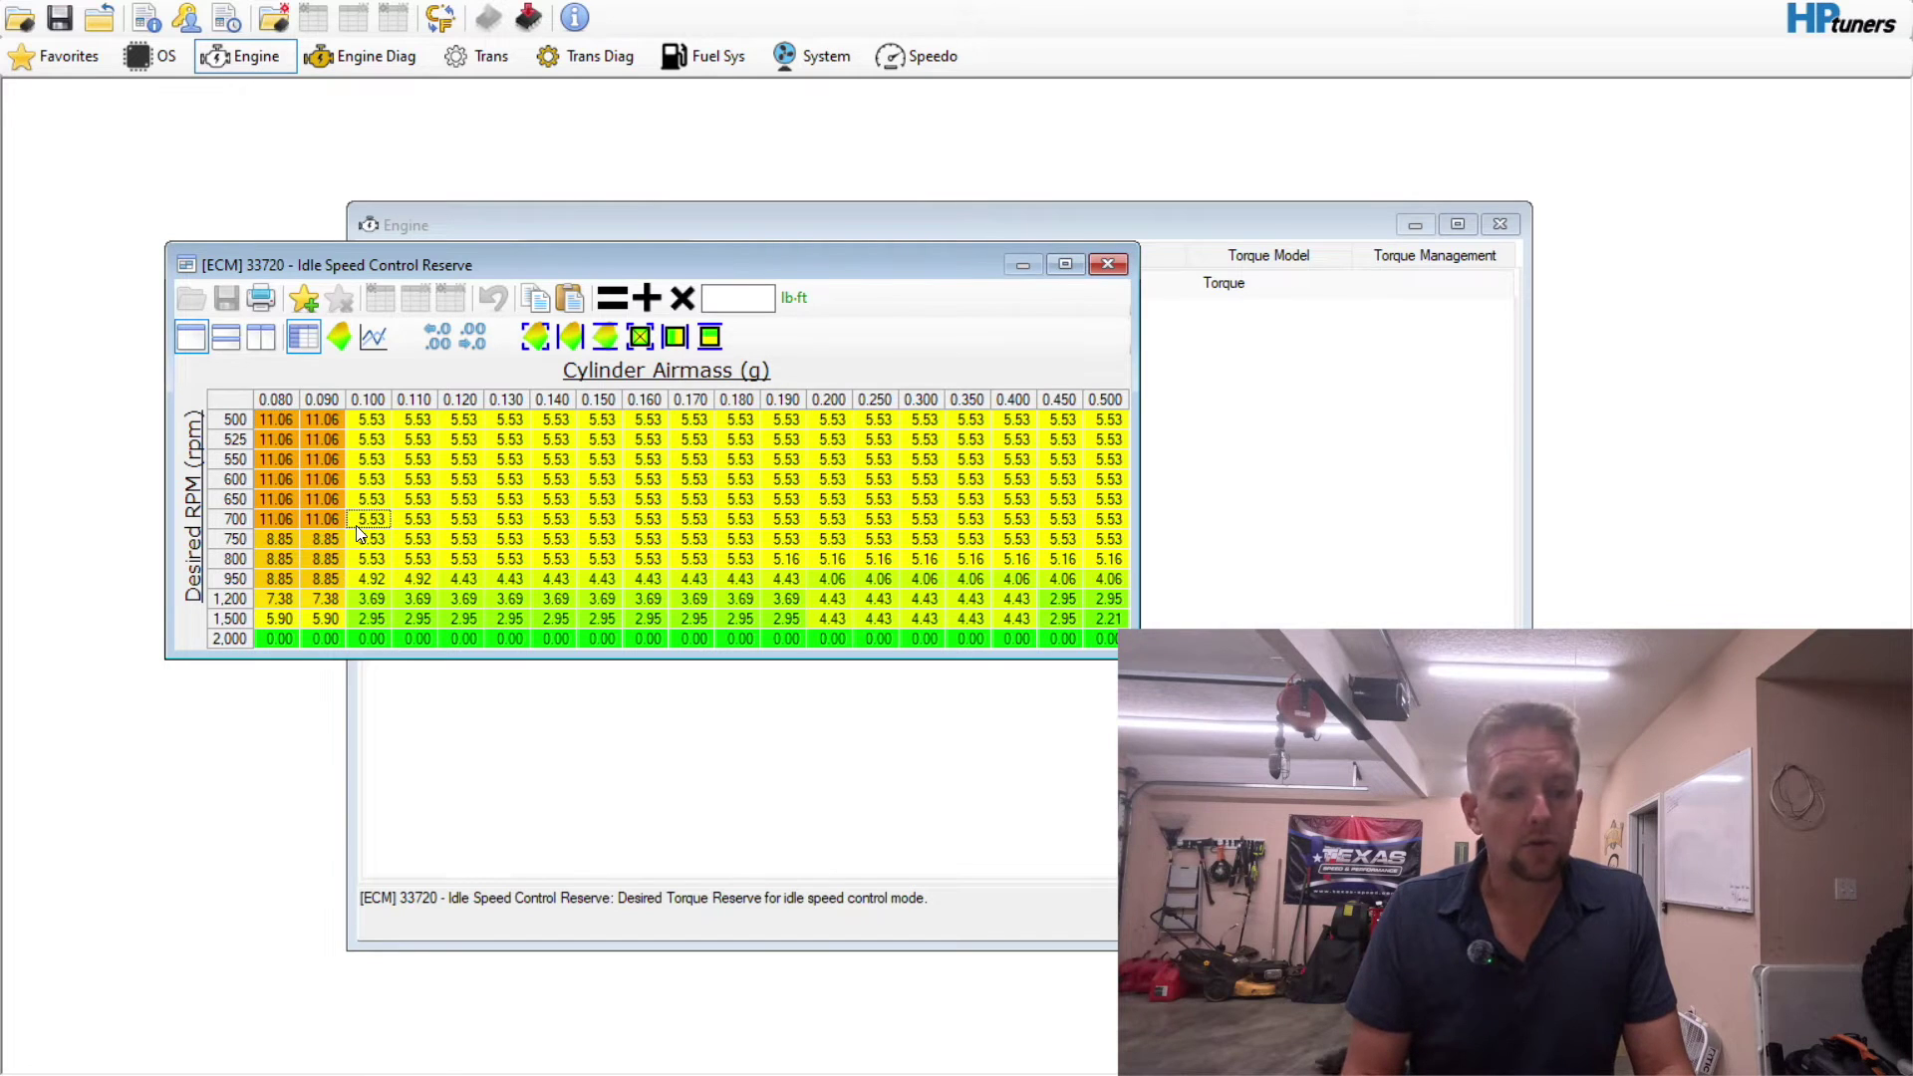
click(321, 421)
drag(321, 427, 577, 683)
click(556, 560)
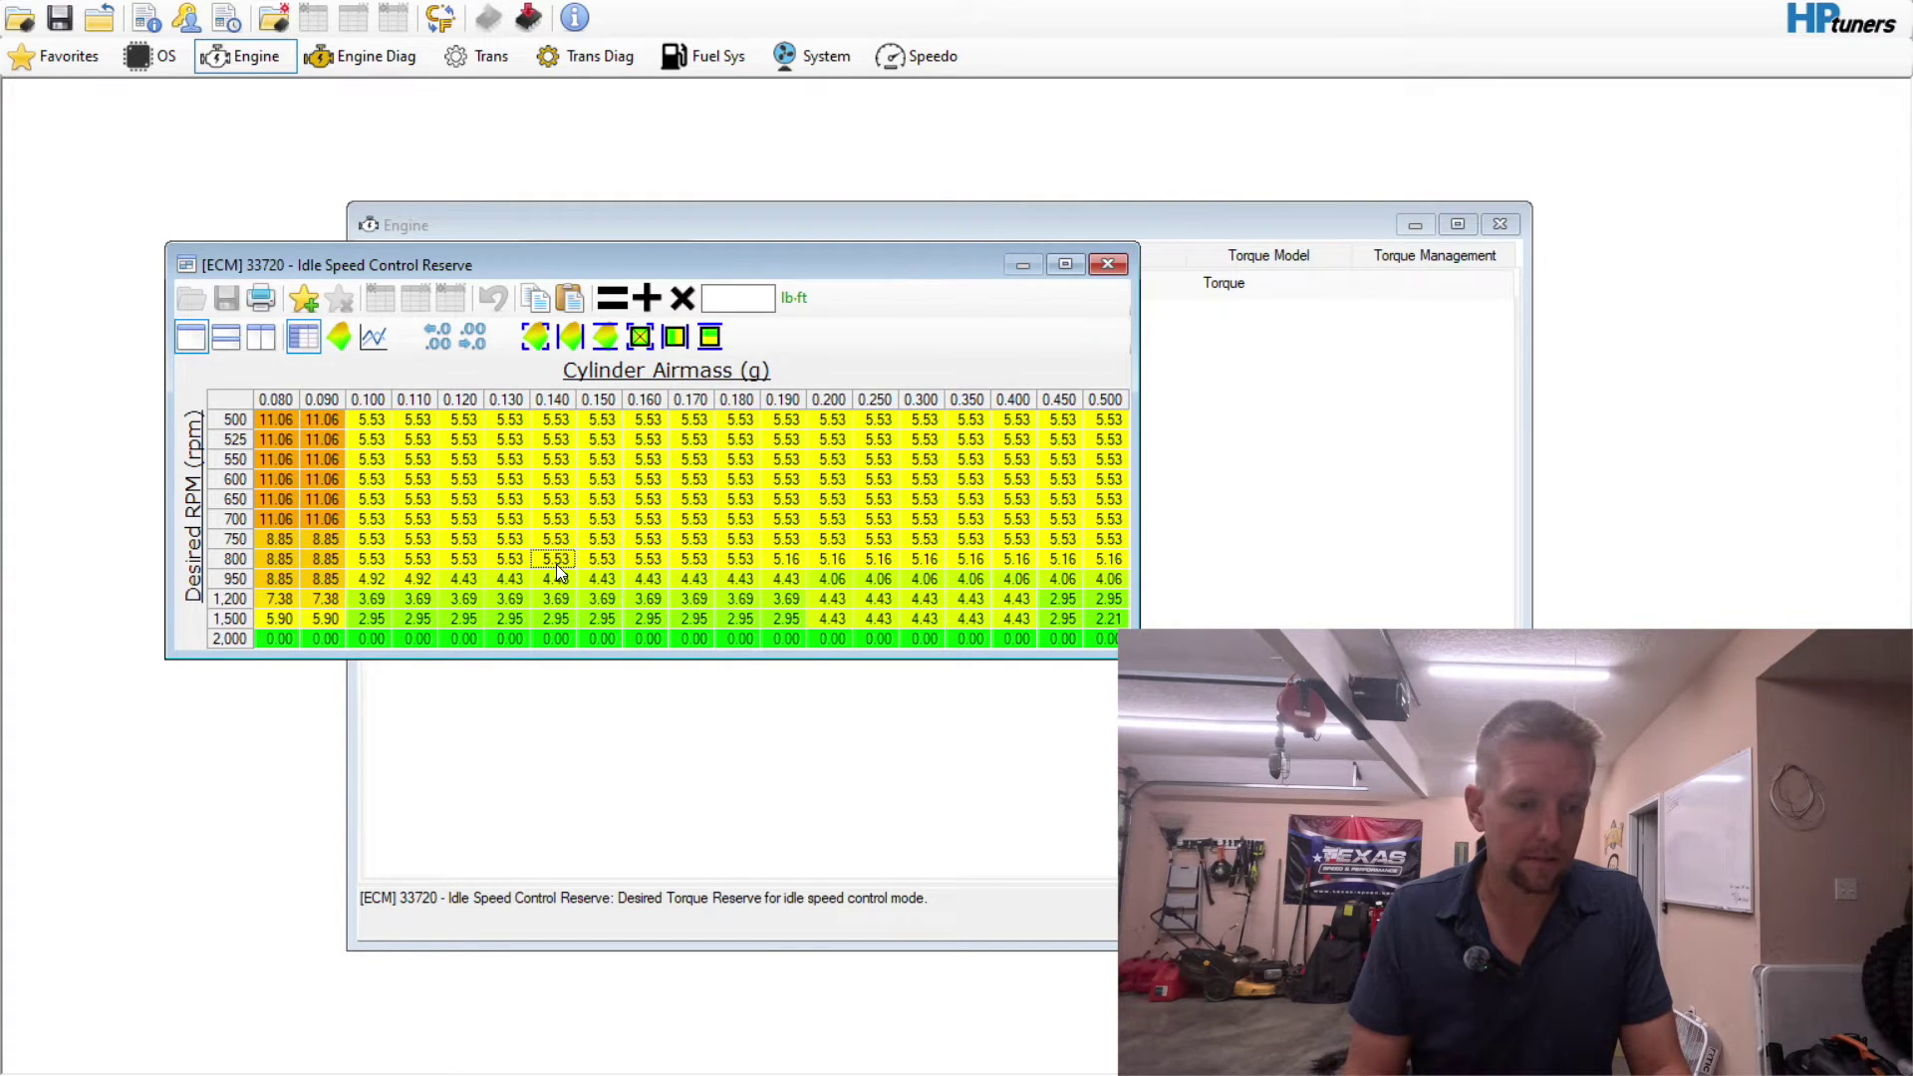
click(1105, 267)
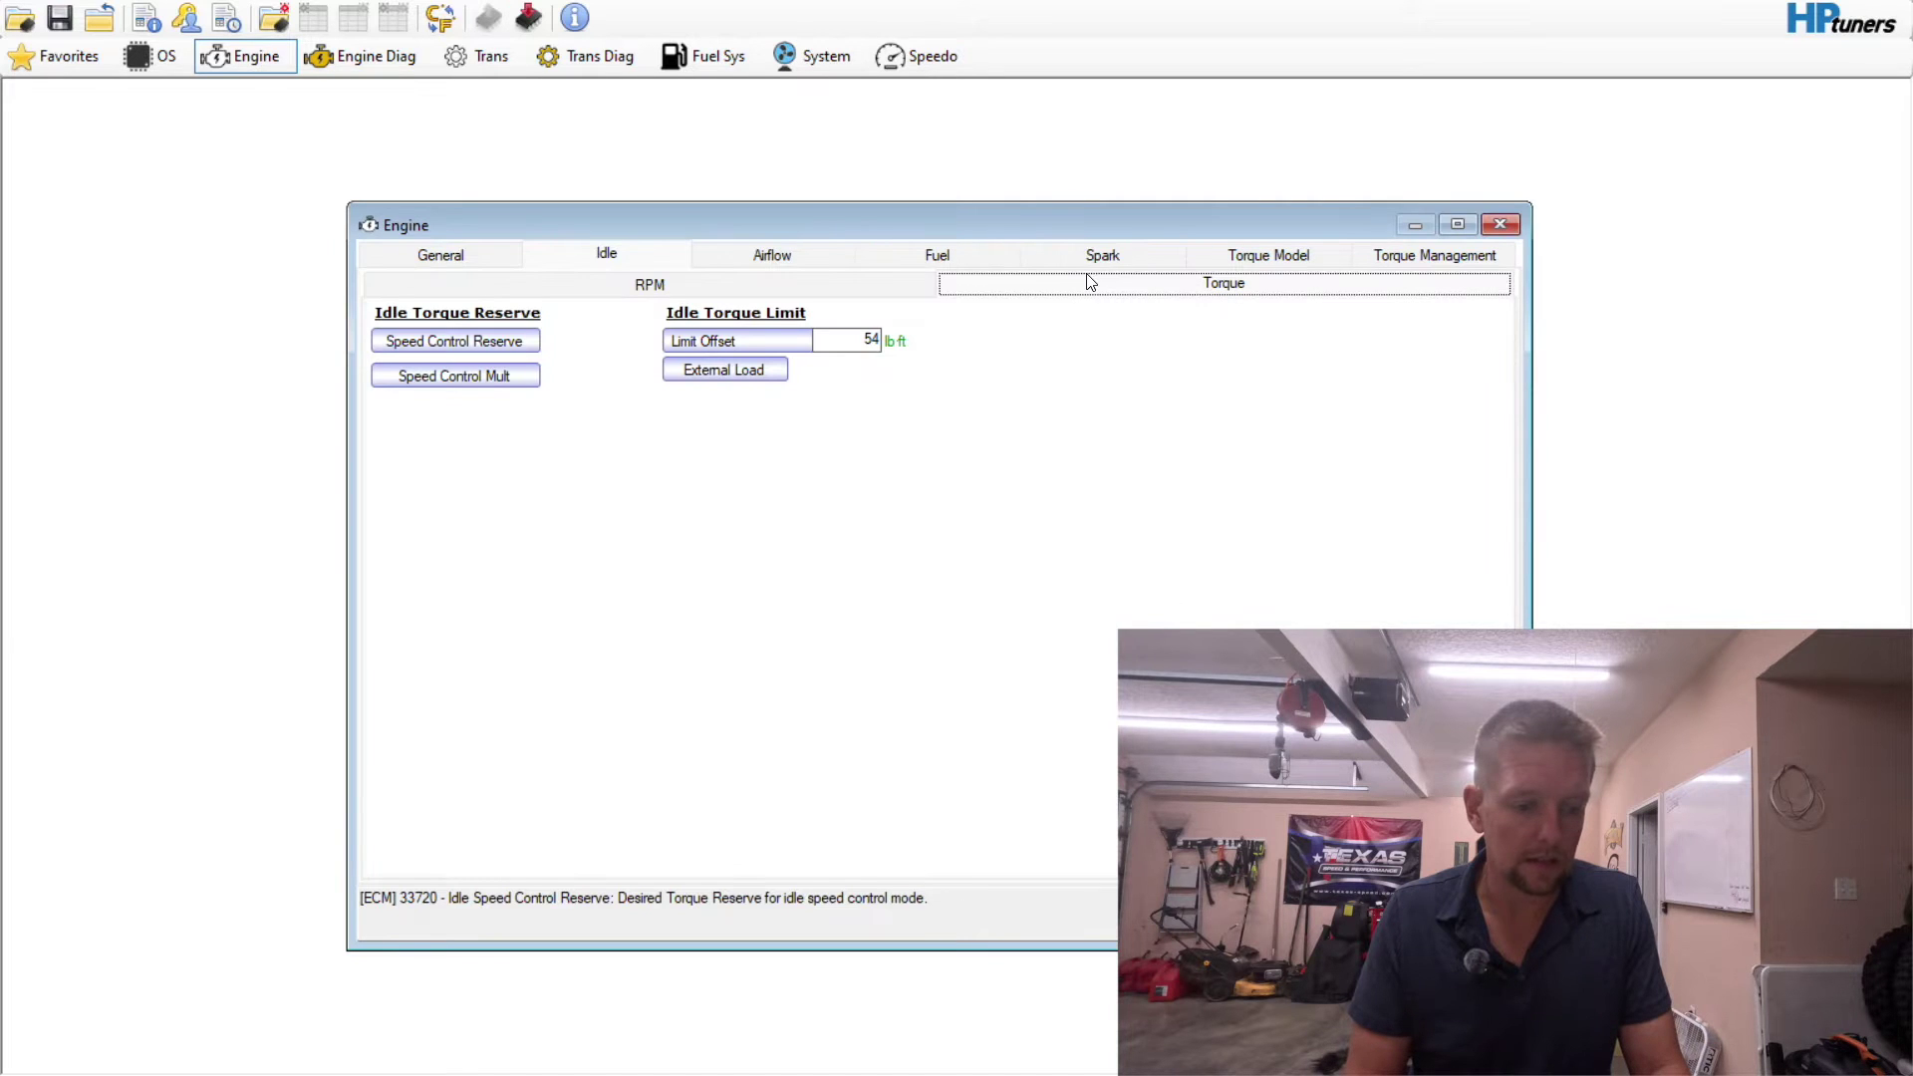
- View the idle torque limit's External Load table and its engine oil temperature axis
click(728, 377)
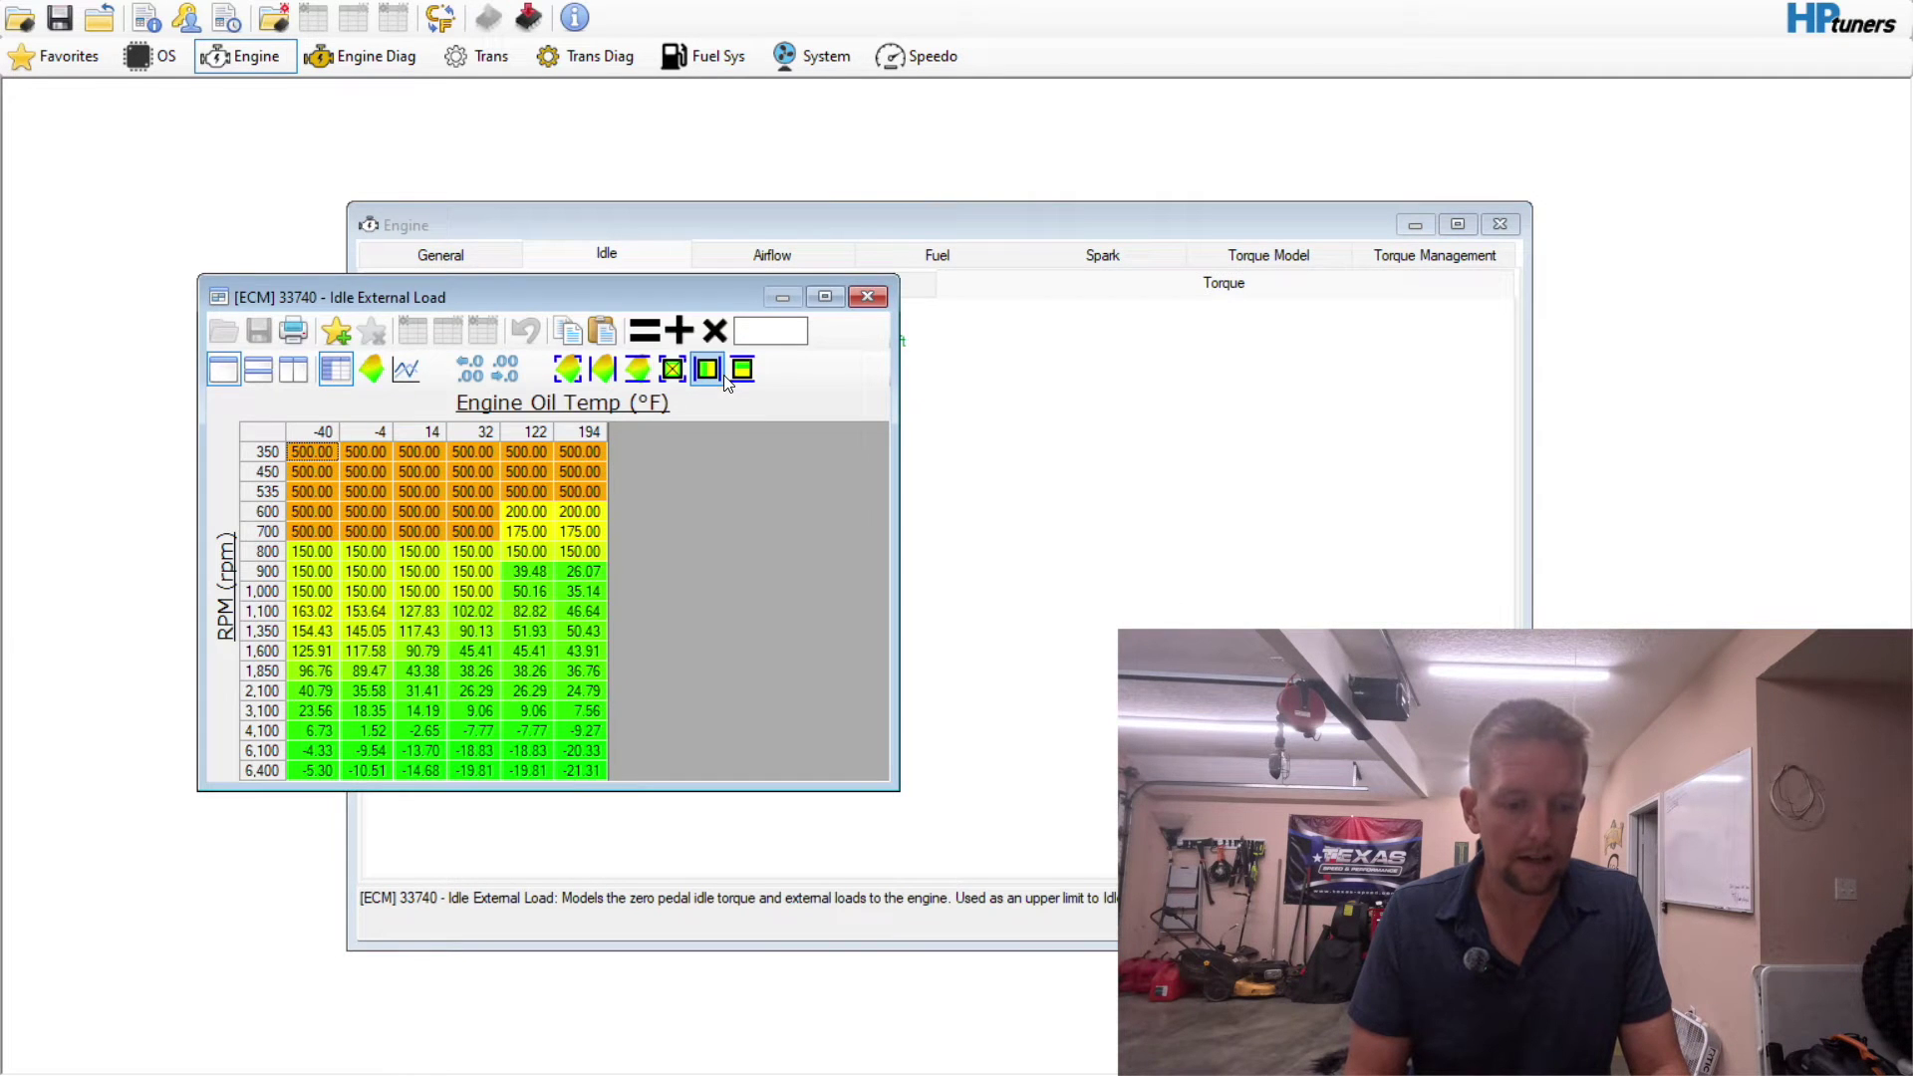
right_click(264, 465)
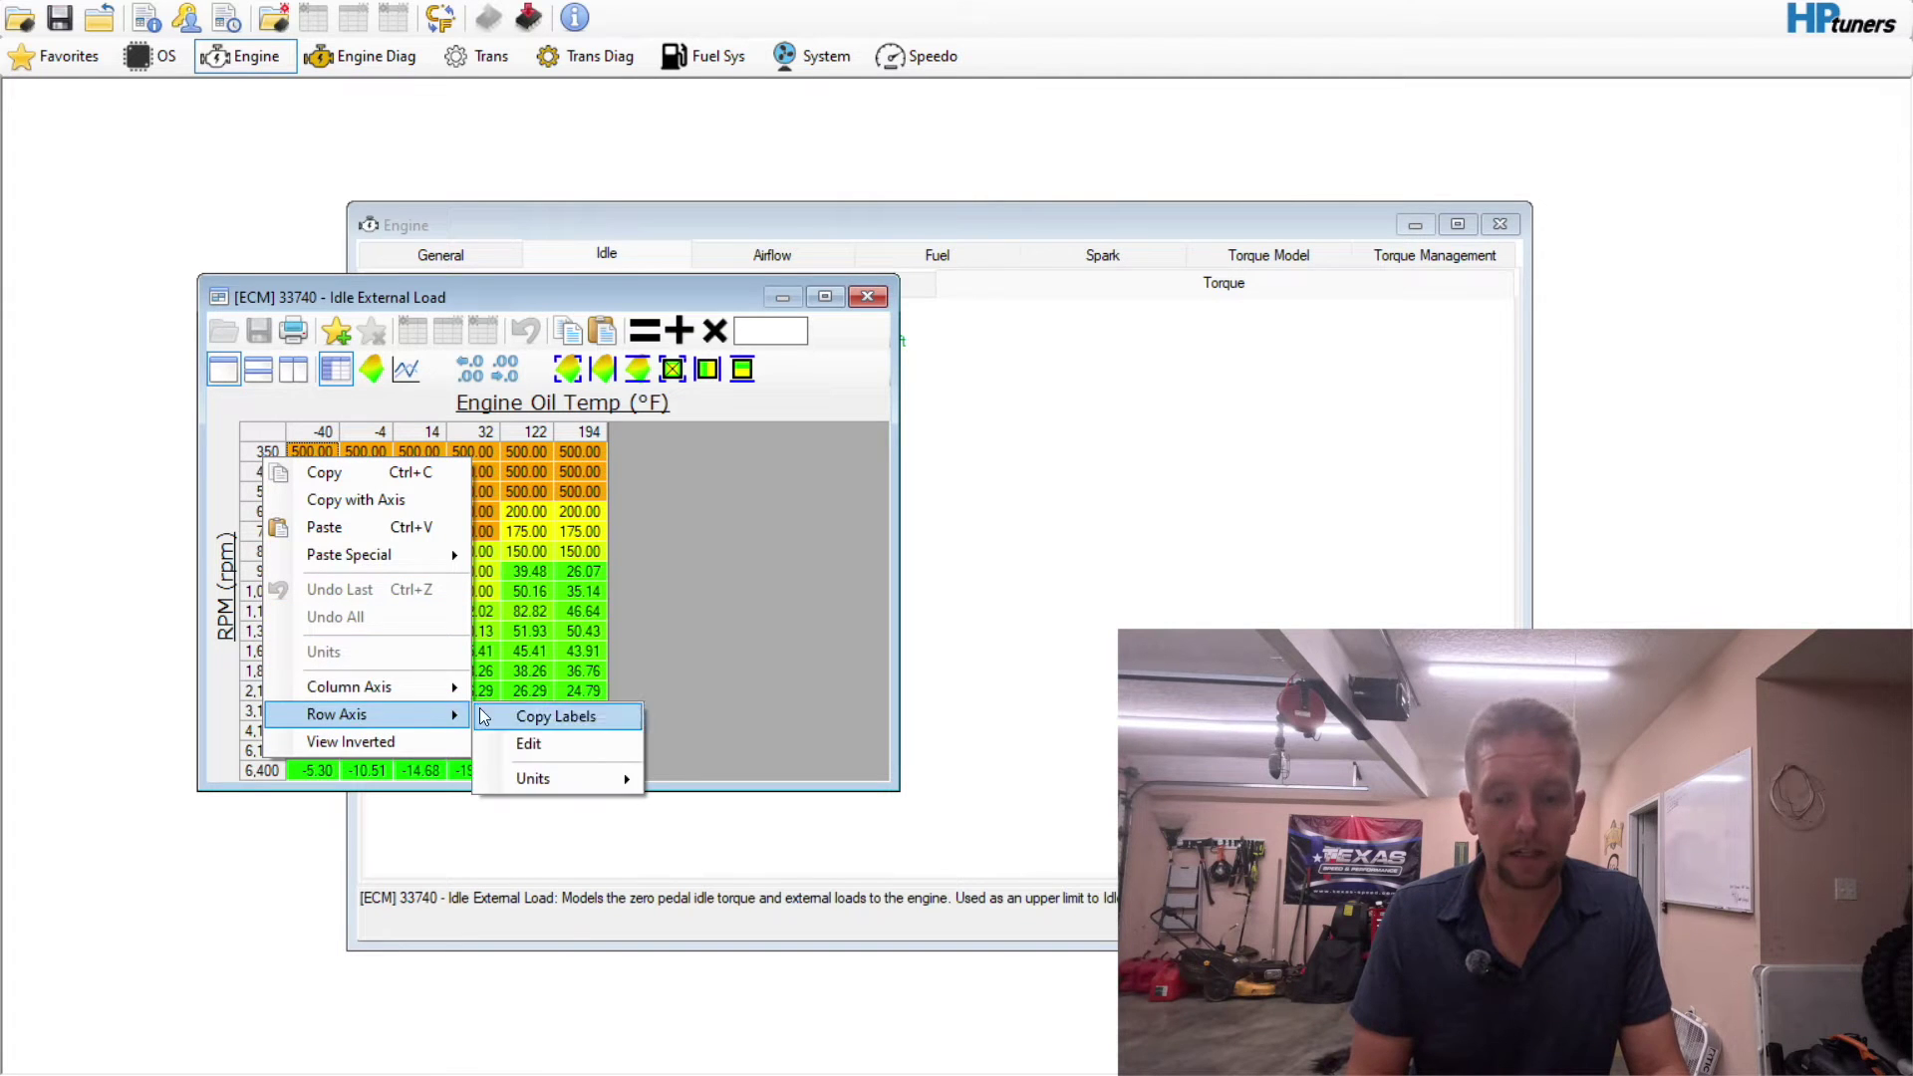
mouse_move(450, 698)
click(548, 716)
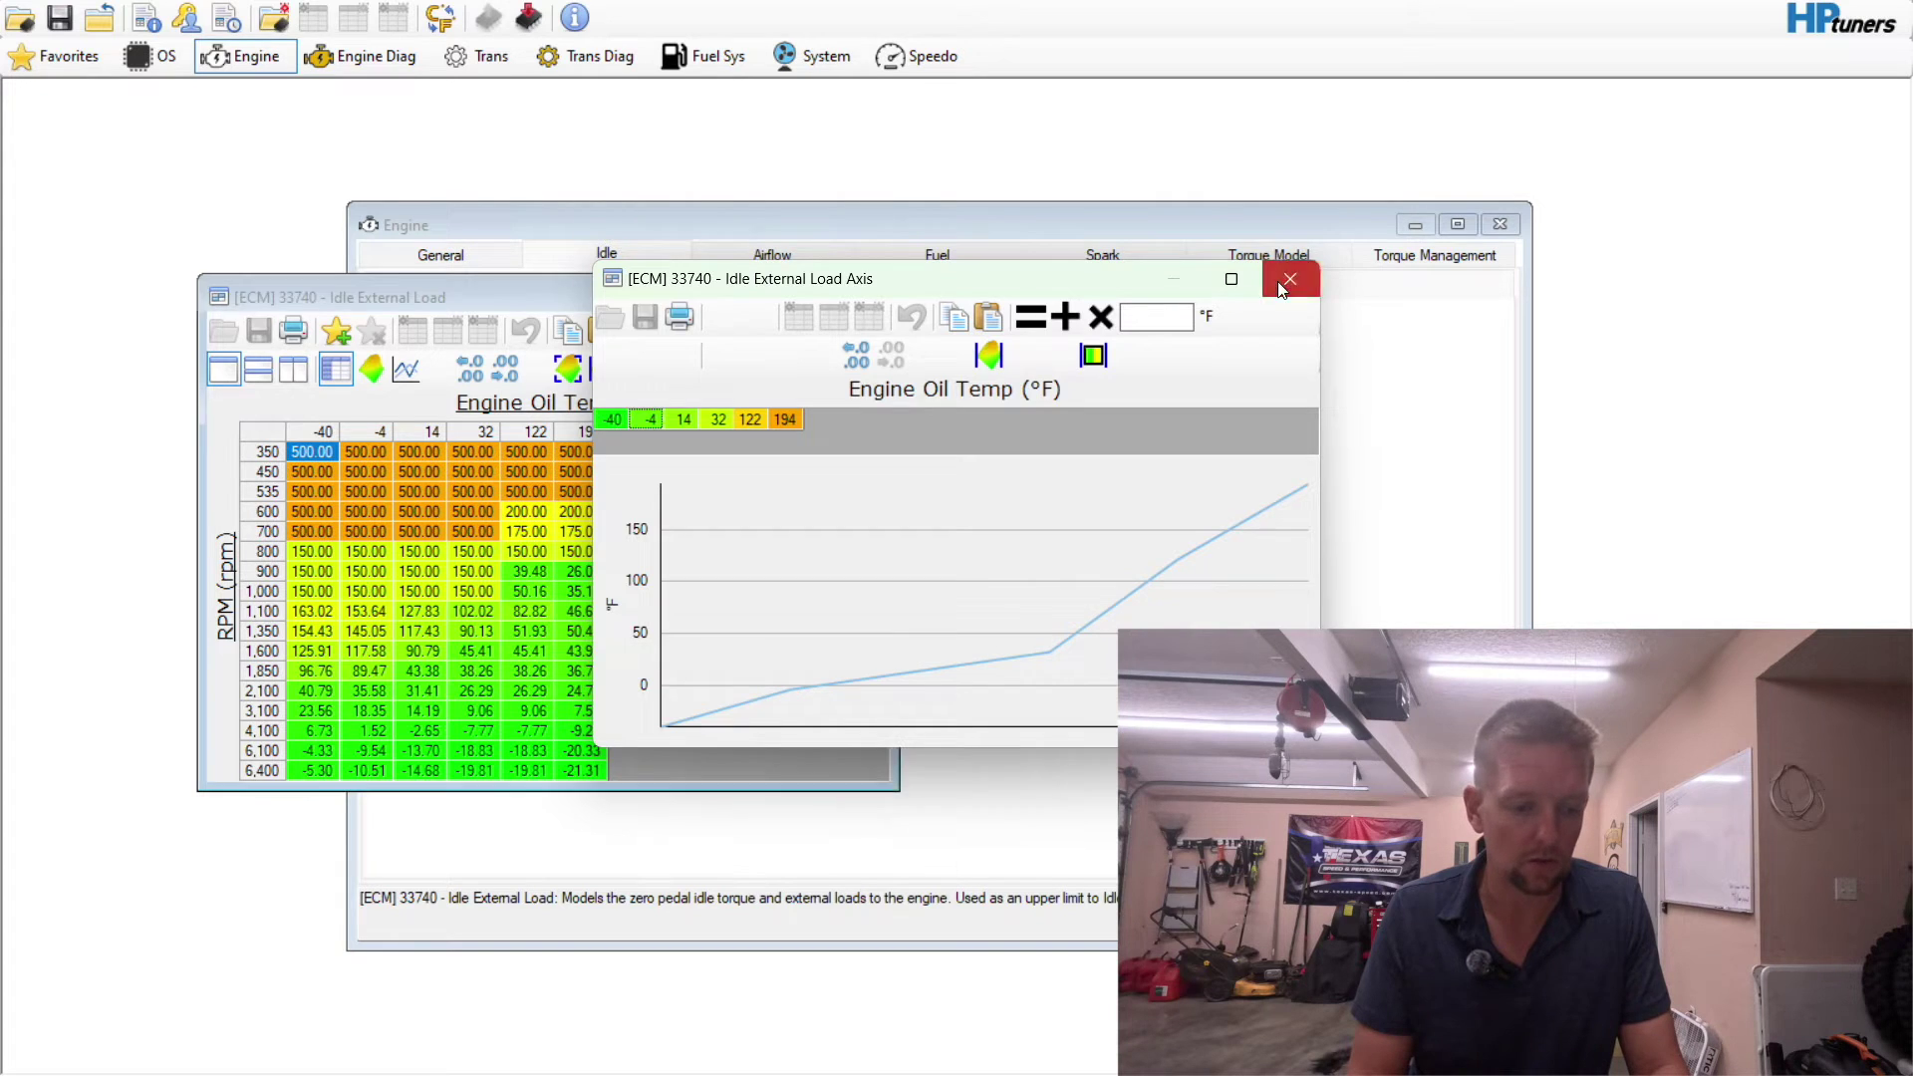
click(1291, 278)
- Inspect the External Load table's RPM axis, undo the accidental axis change, and check the 600 rpm cell at 122 °F
right_click(274, 514)
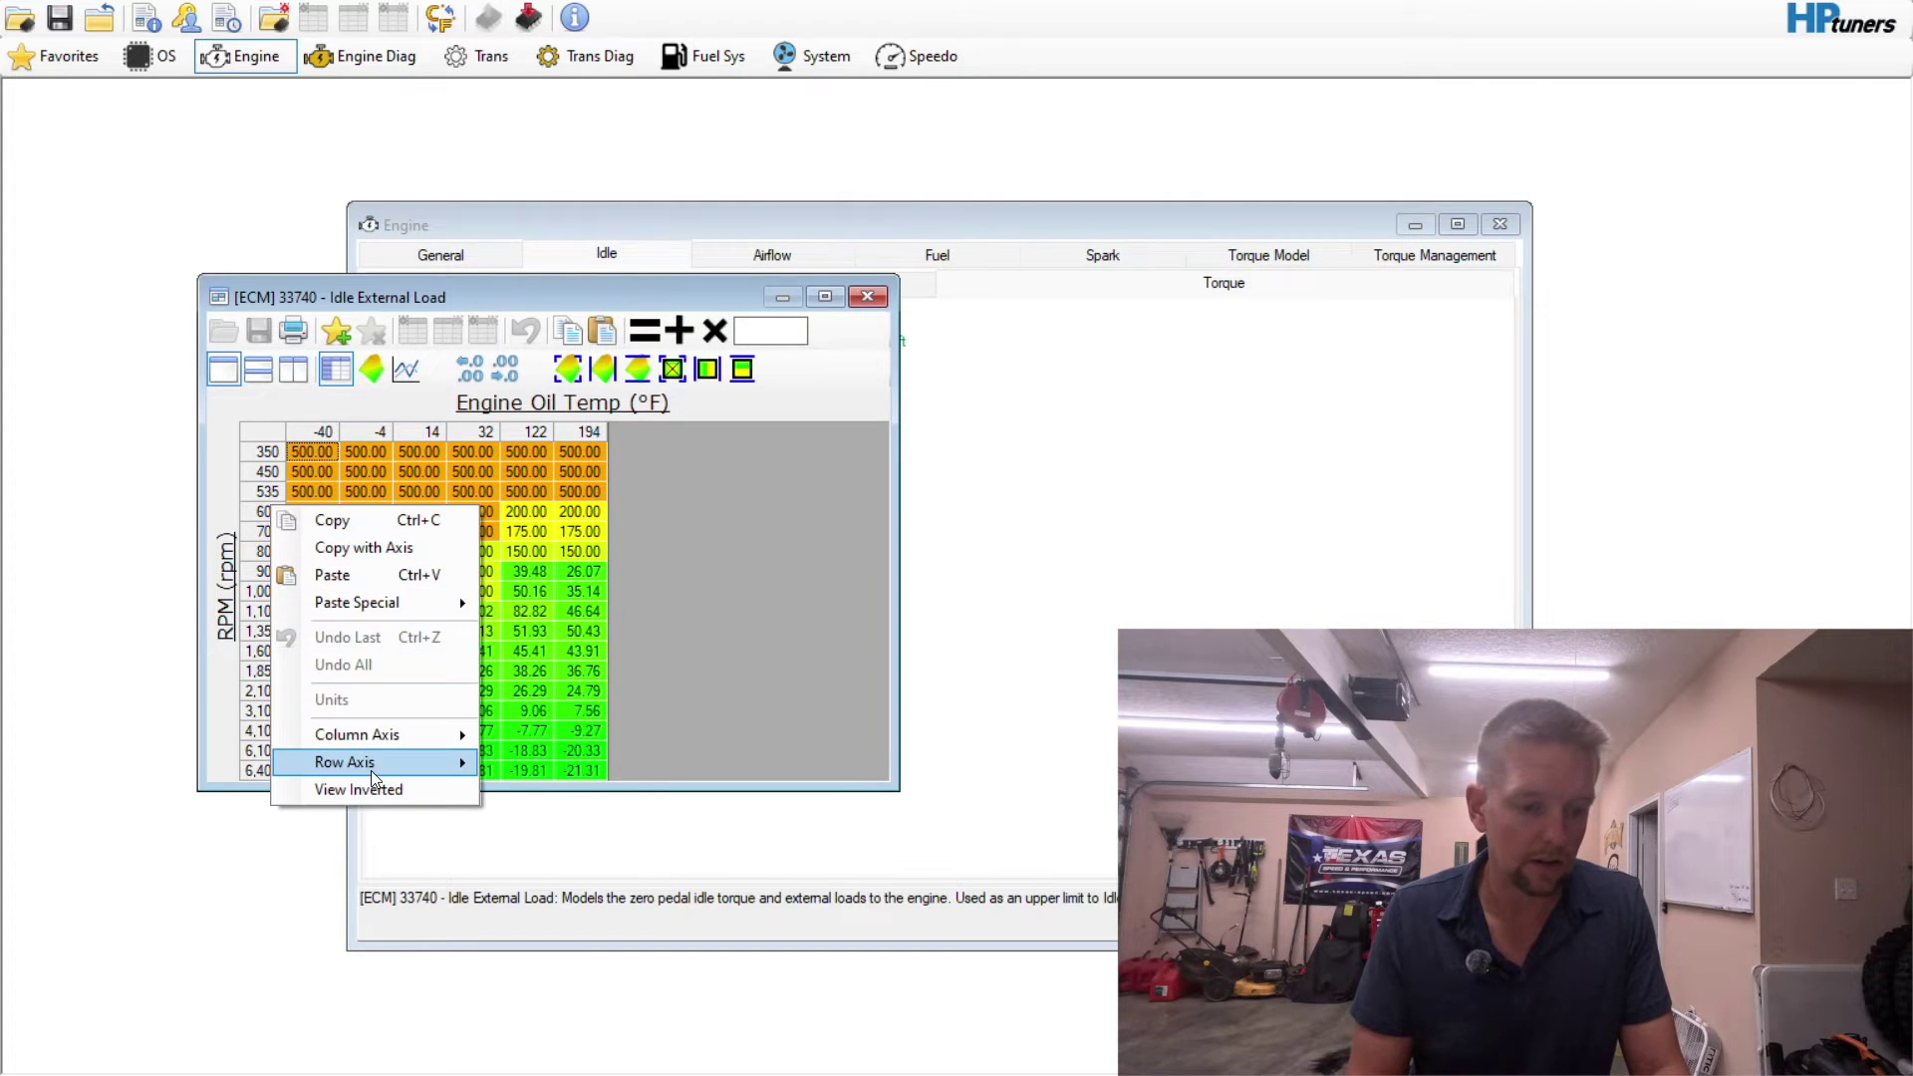
mouse_move(375, 765)
click(600, 793)
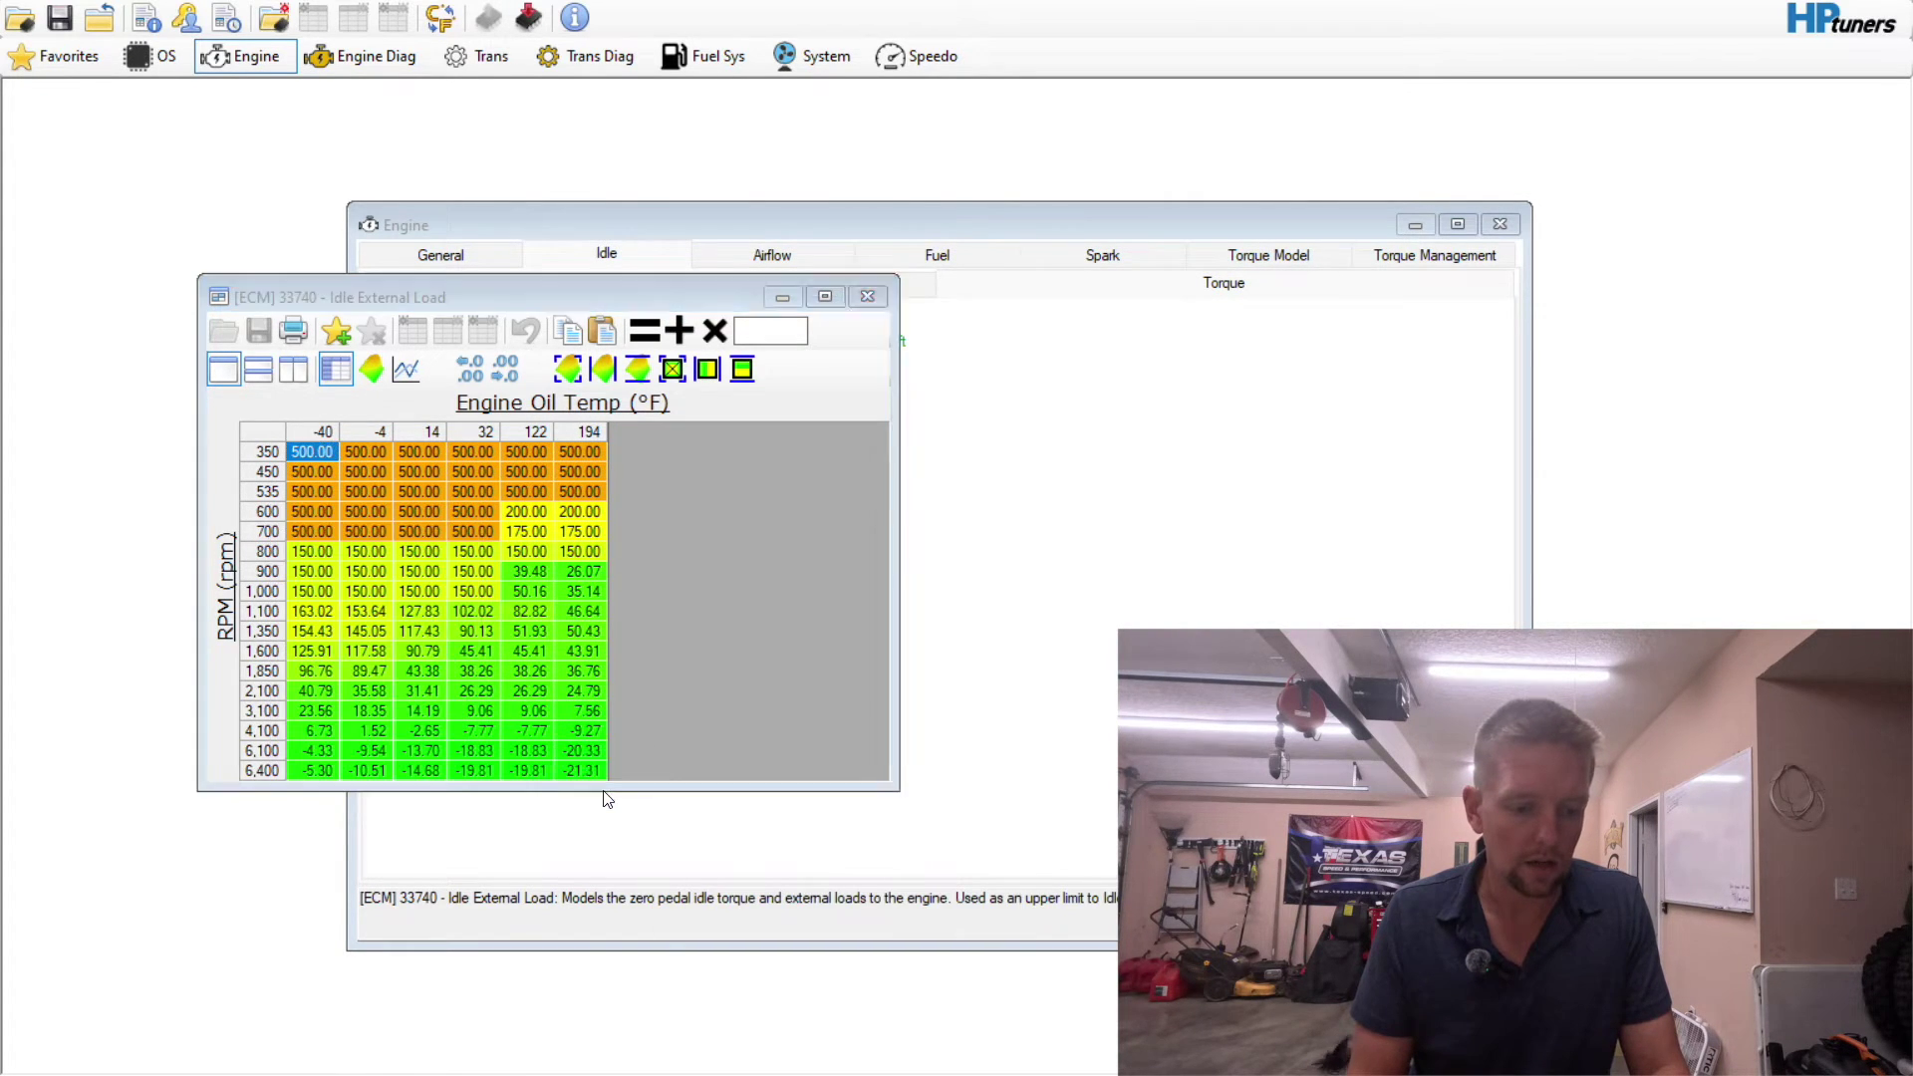
drag(592, 422, 1412, 450)
drag(1044, 496, 1062, 477)
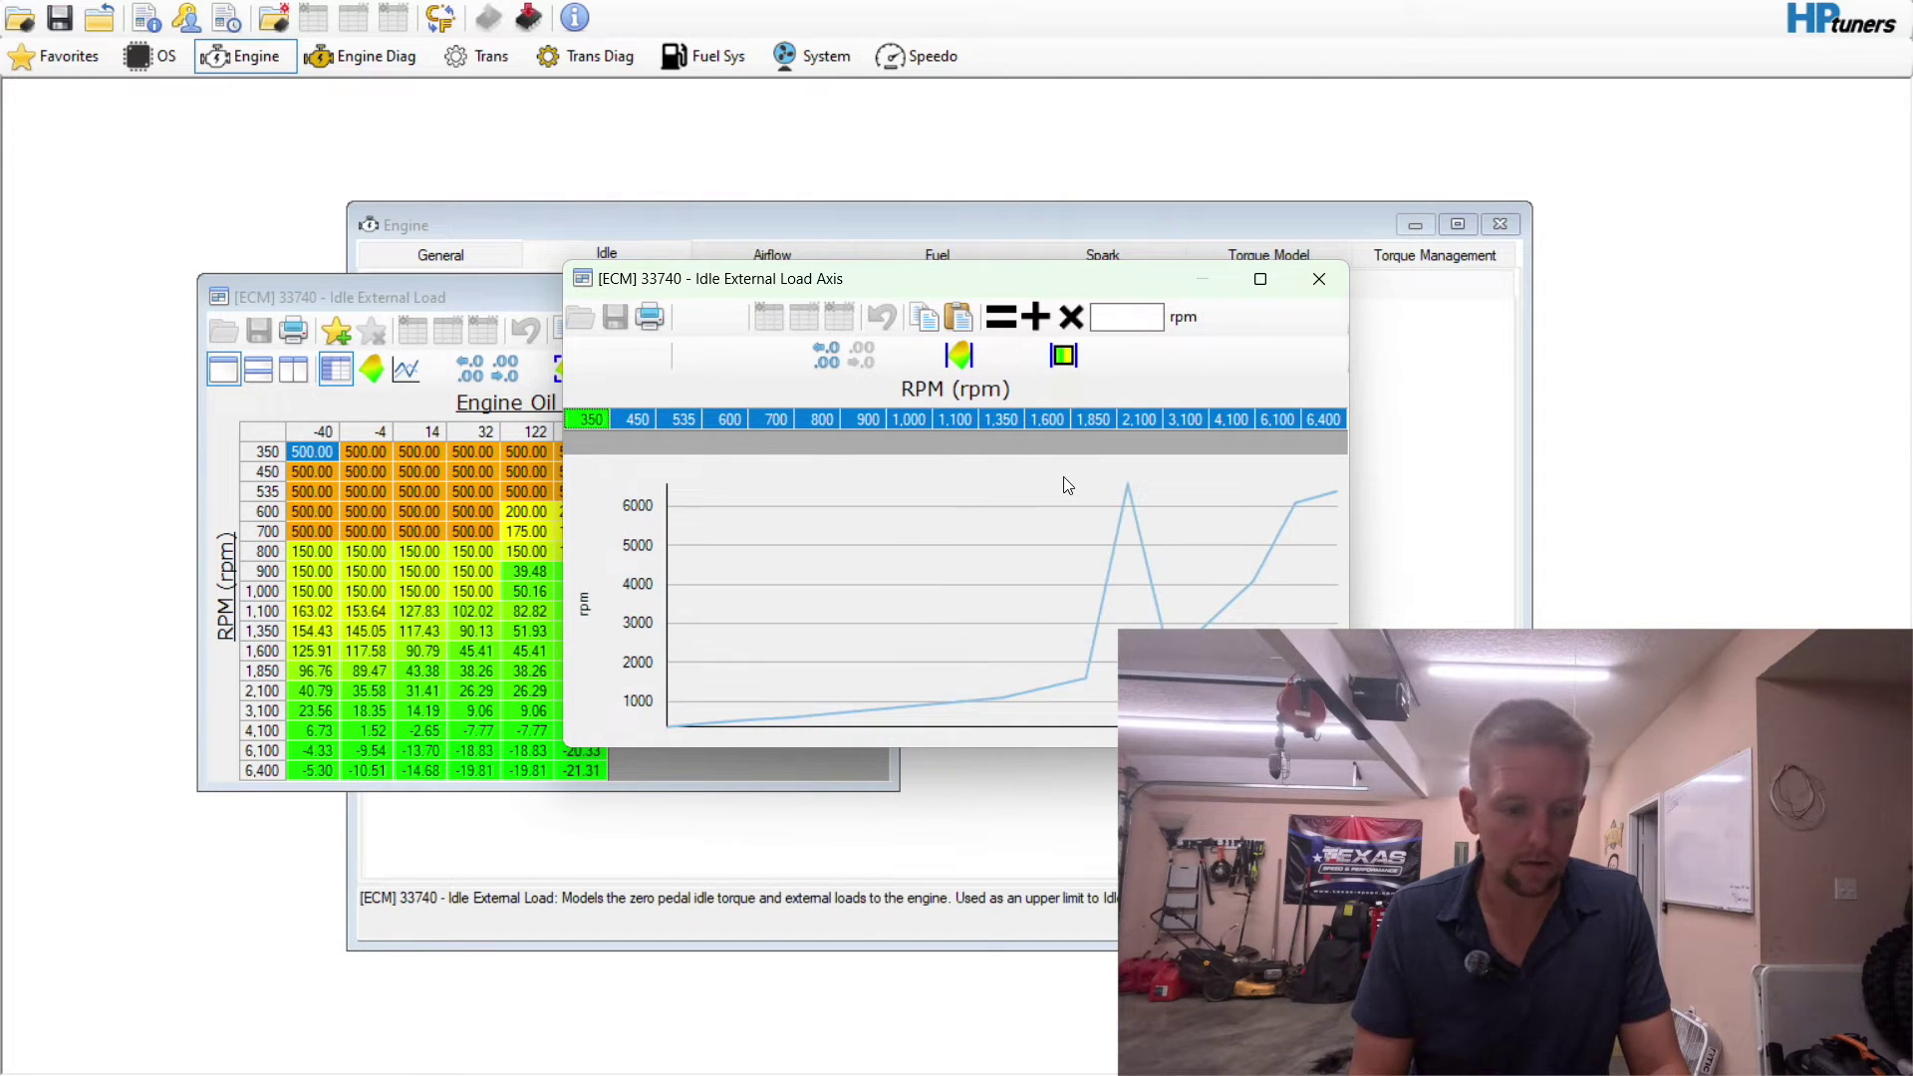
click(881, 317)
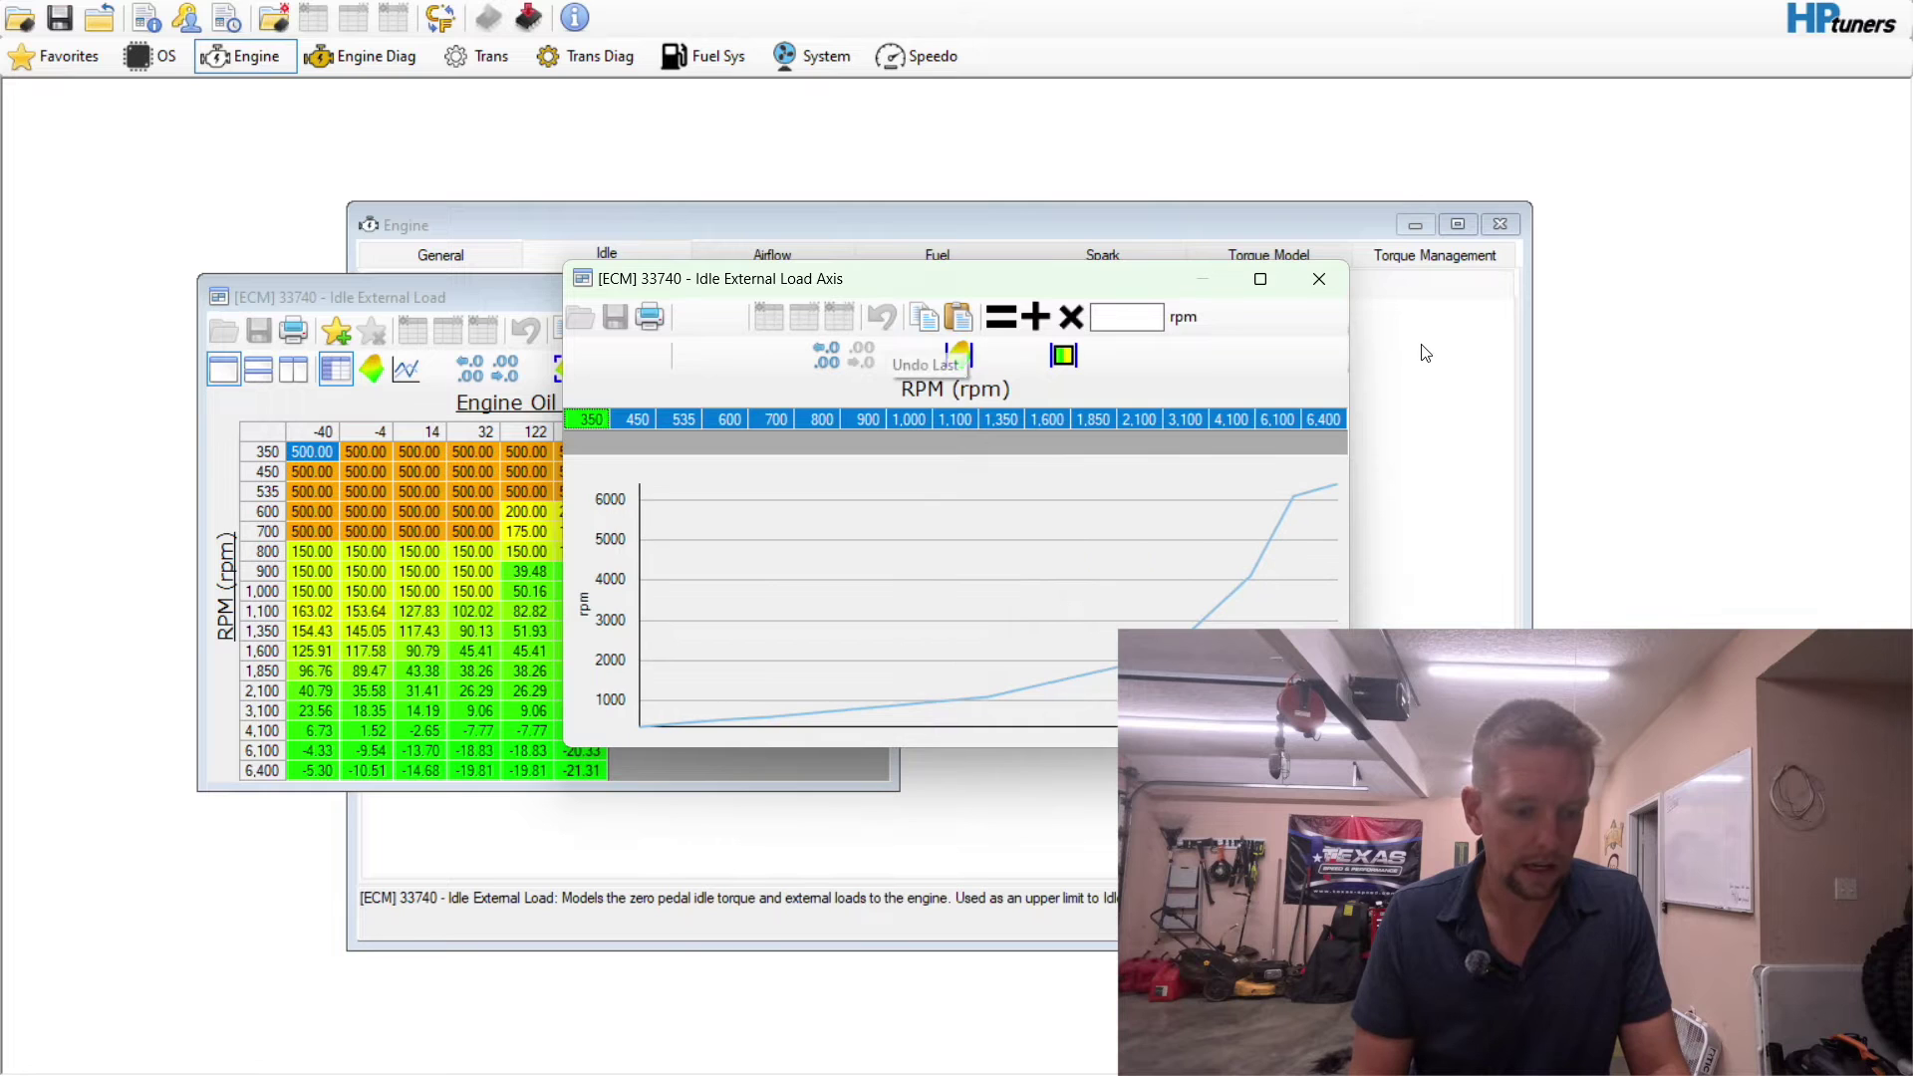
click(1329, 282)
click(526, 511)
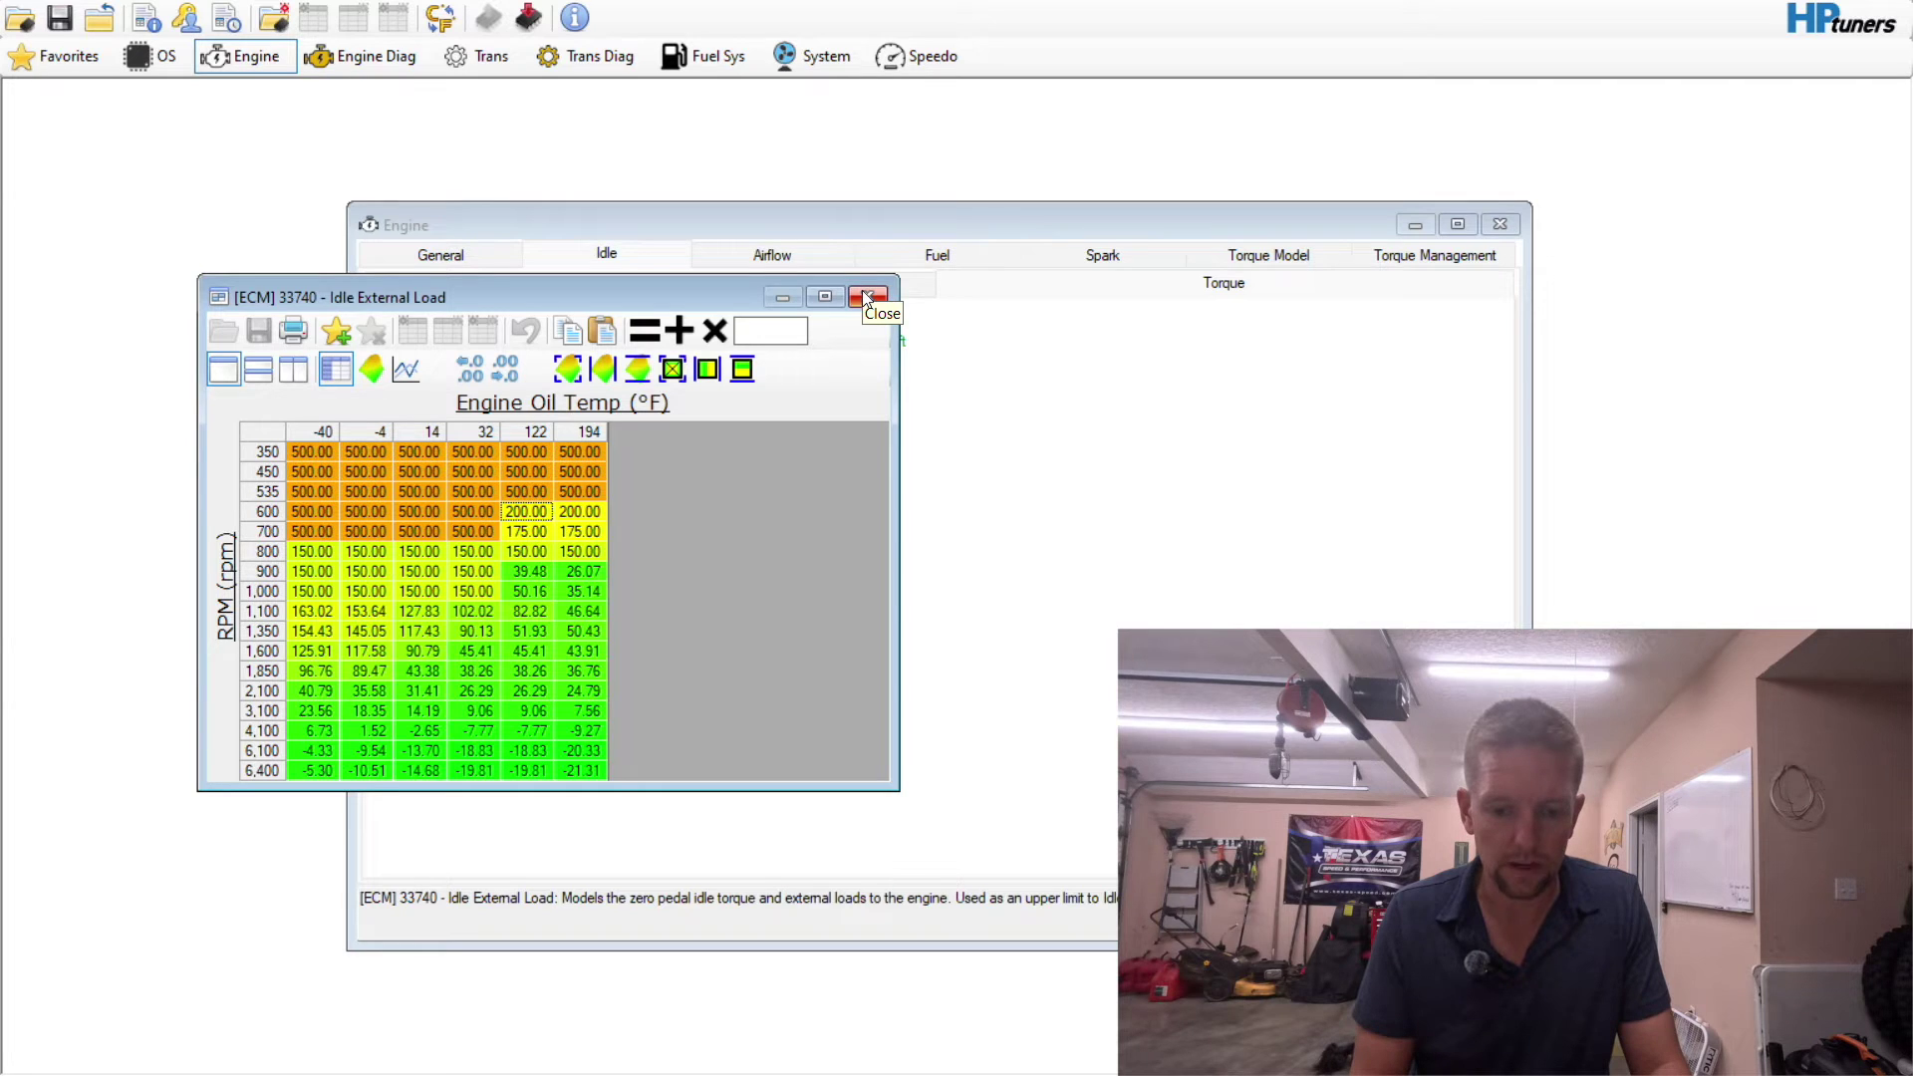
click(866, 297)
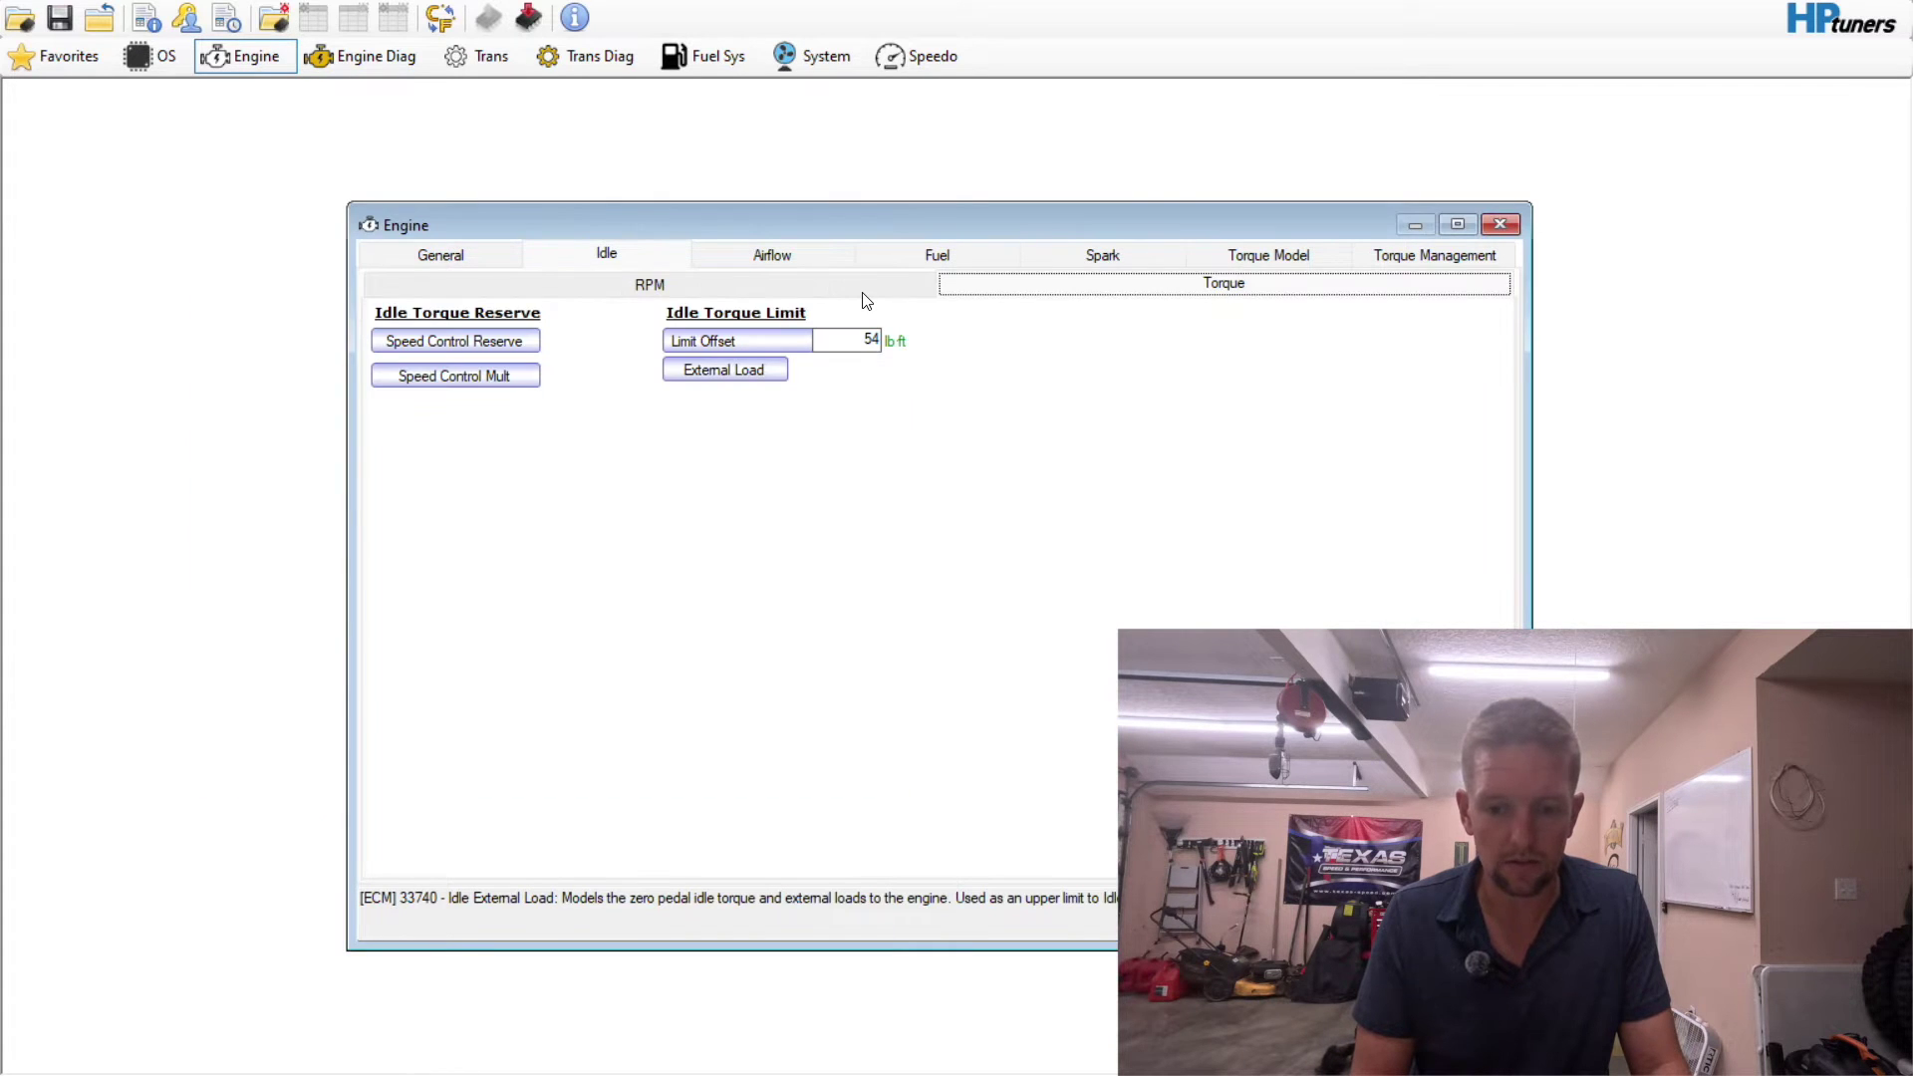
- Add 5 to every cell of the cranking Base Airflow table in the general airflow settings
click(811, 263)
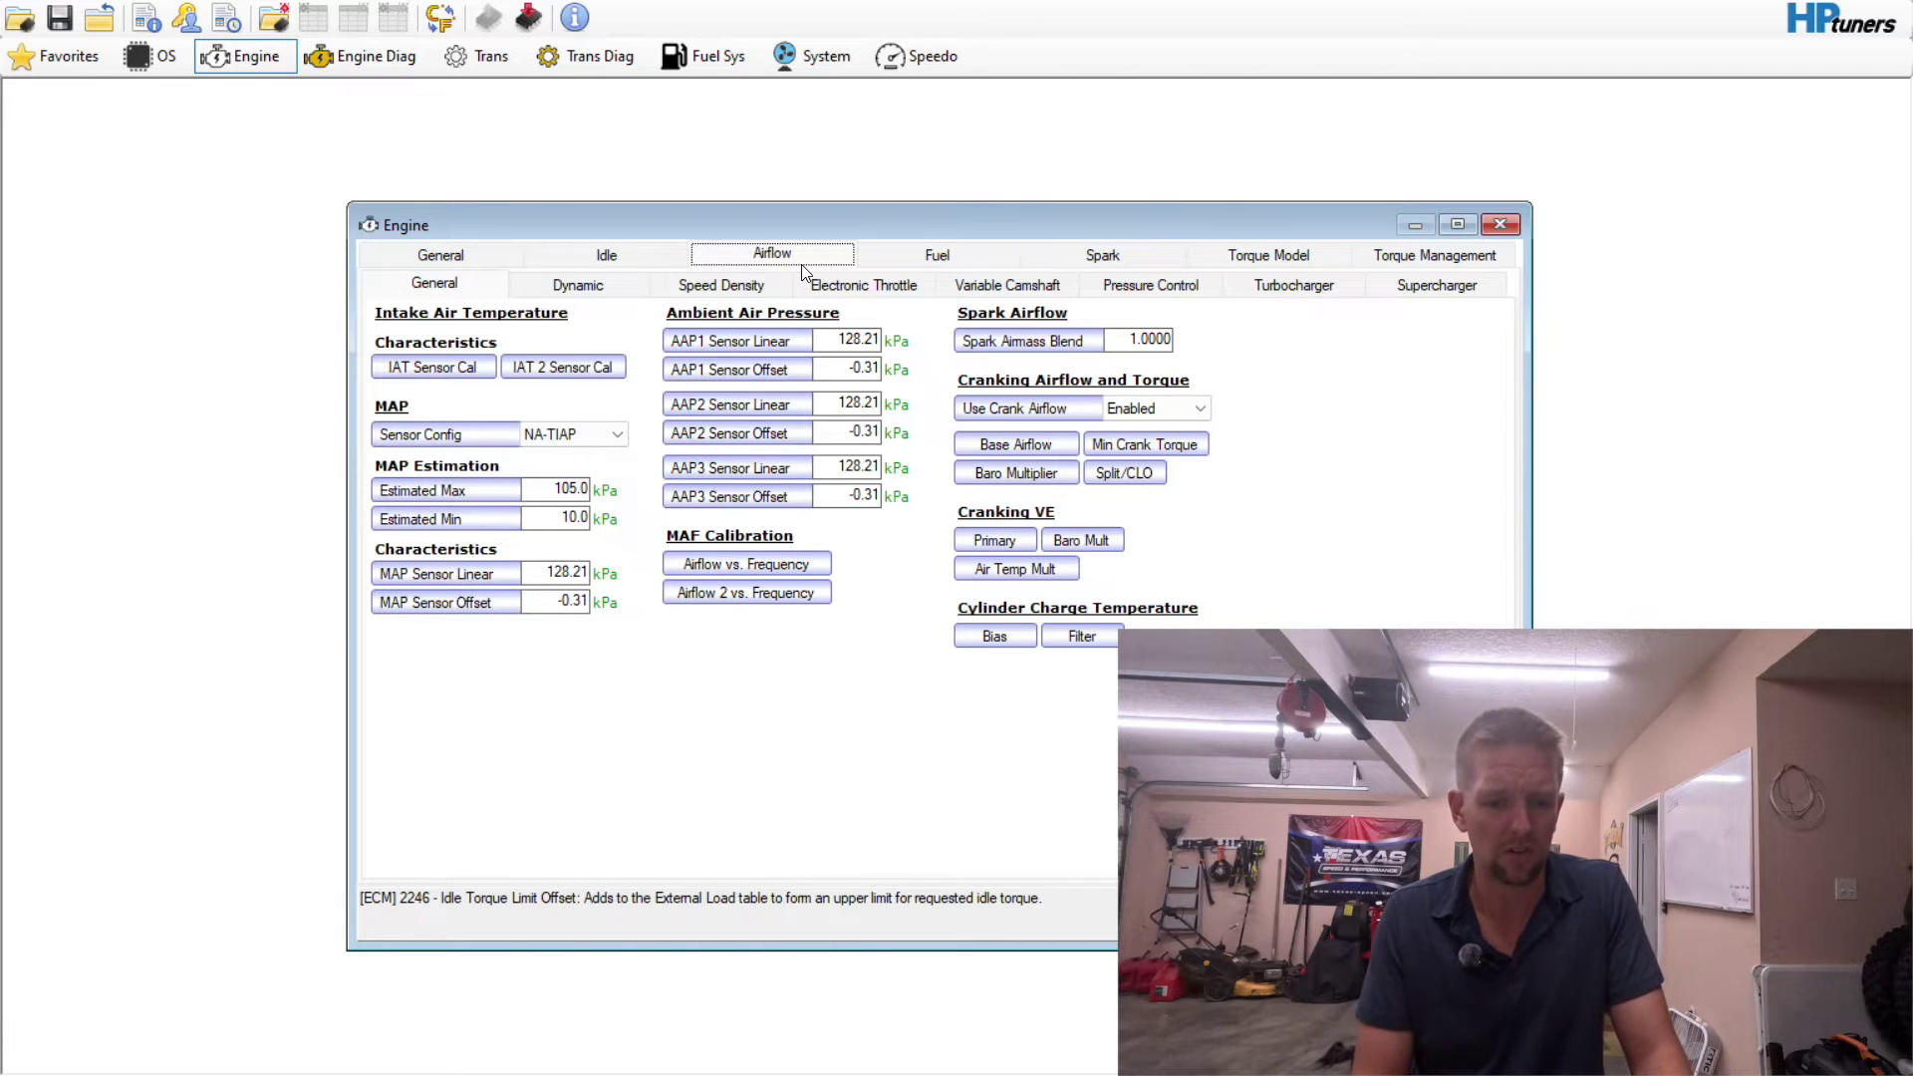
click(603, 286)
click(434, 284)
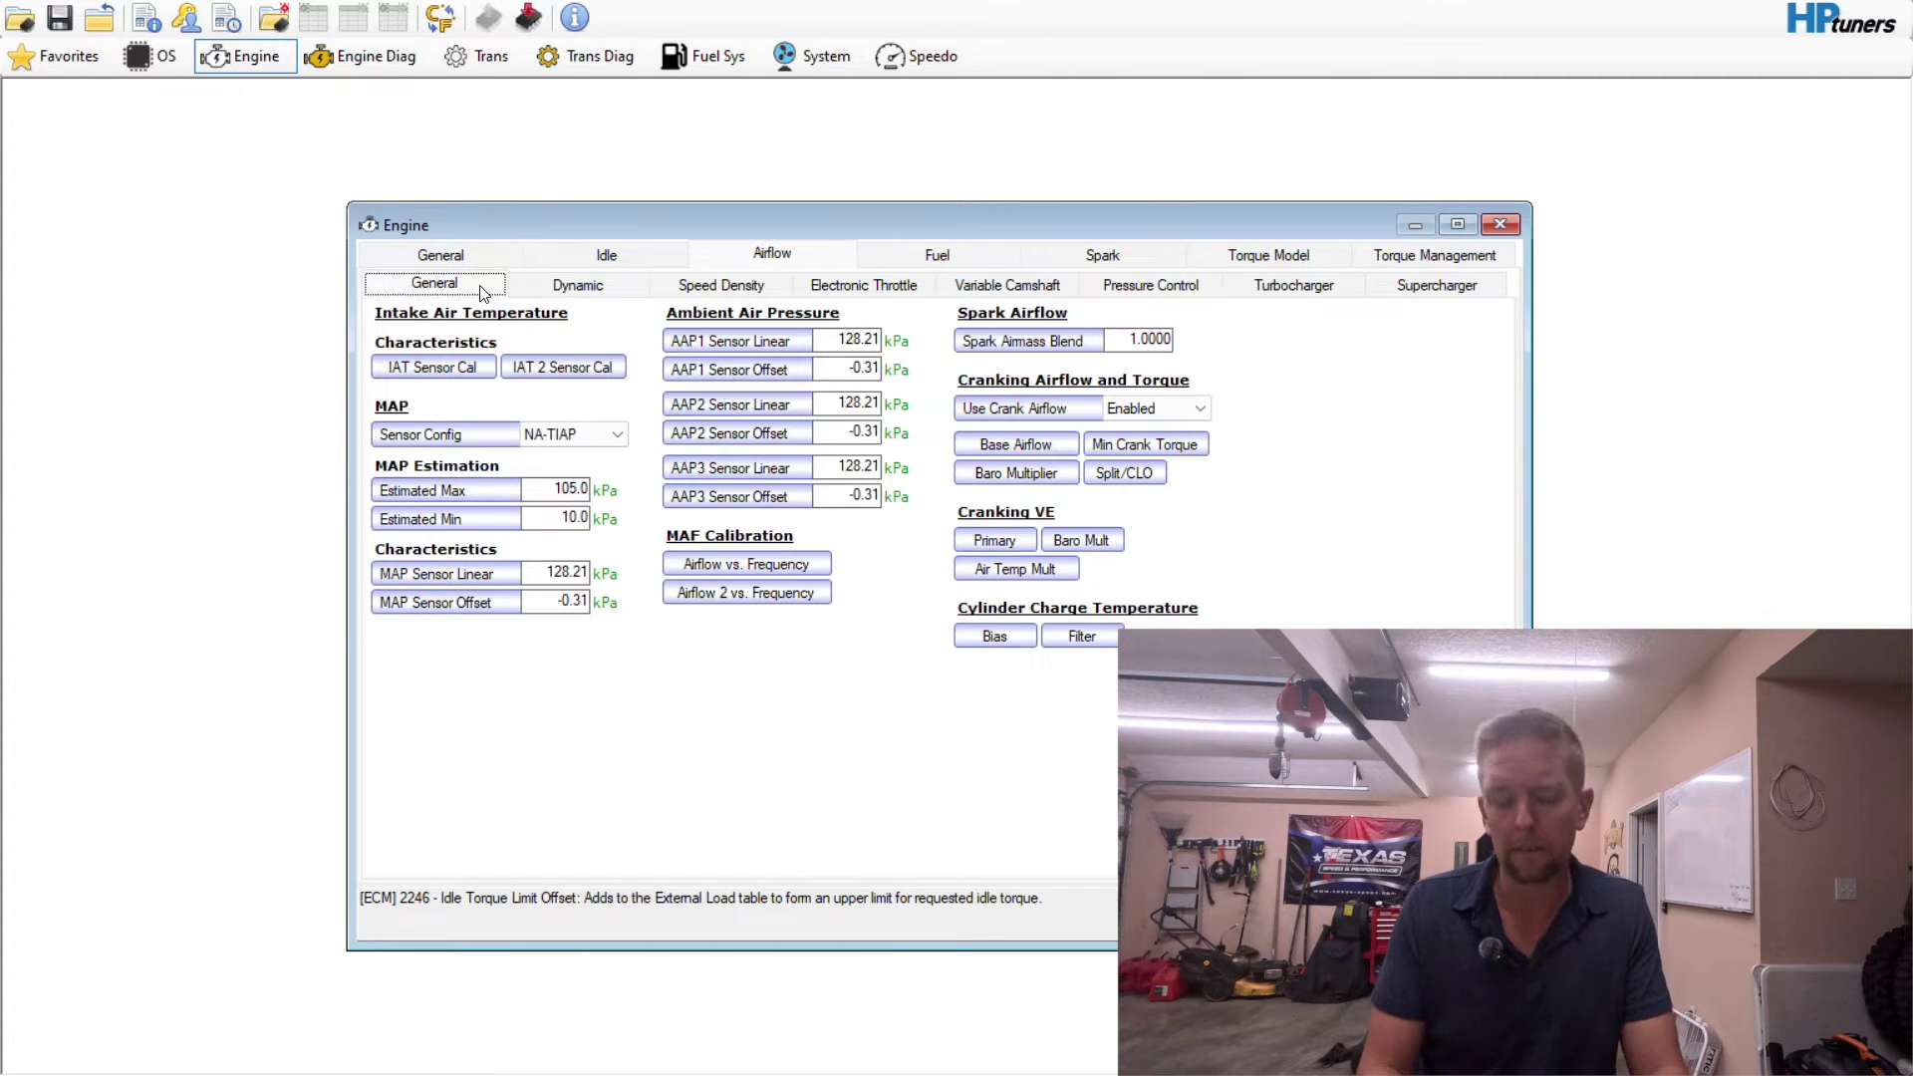
click(1020, 444)
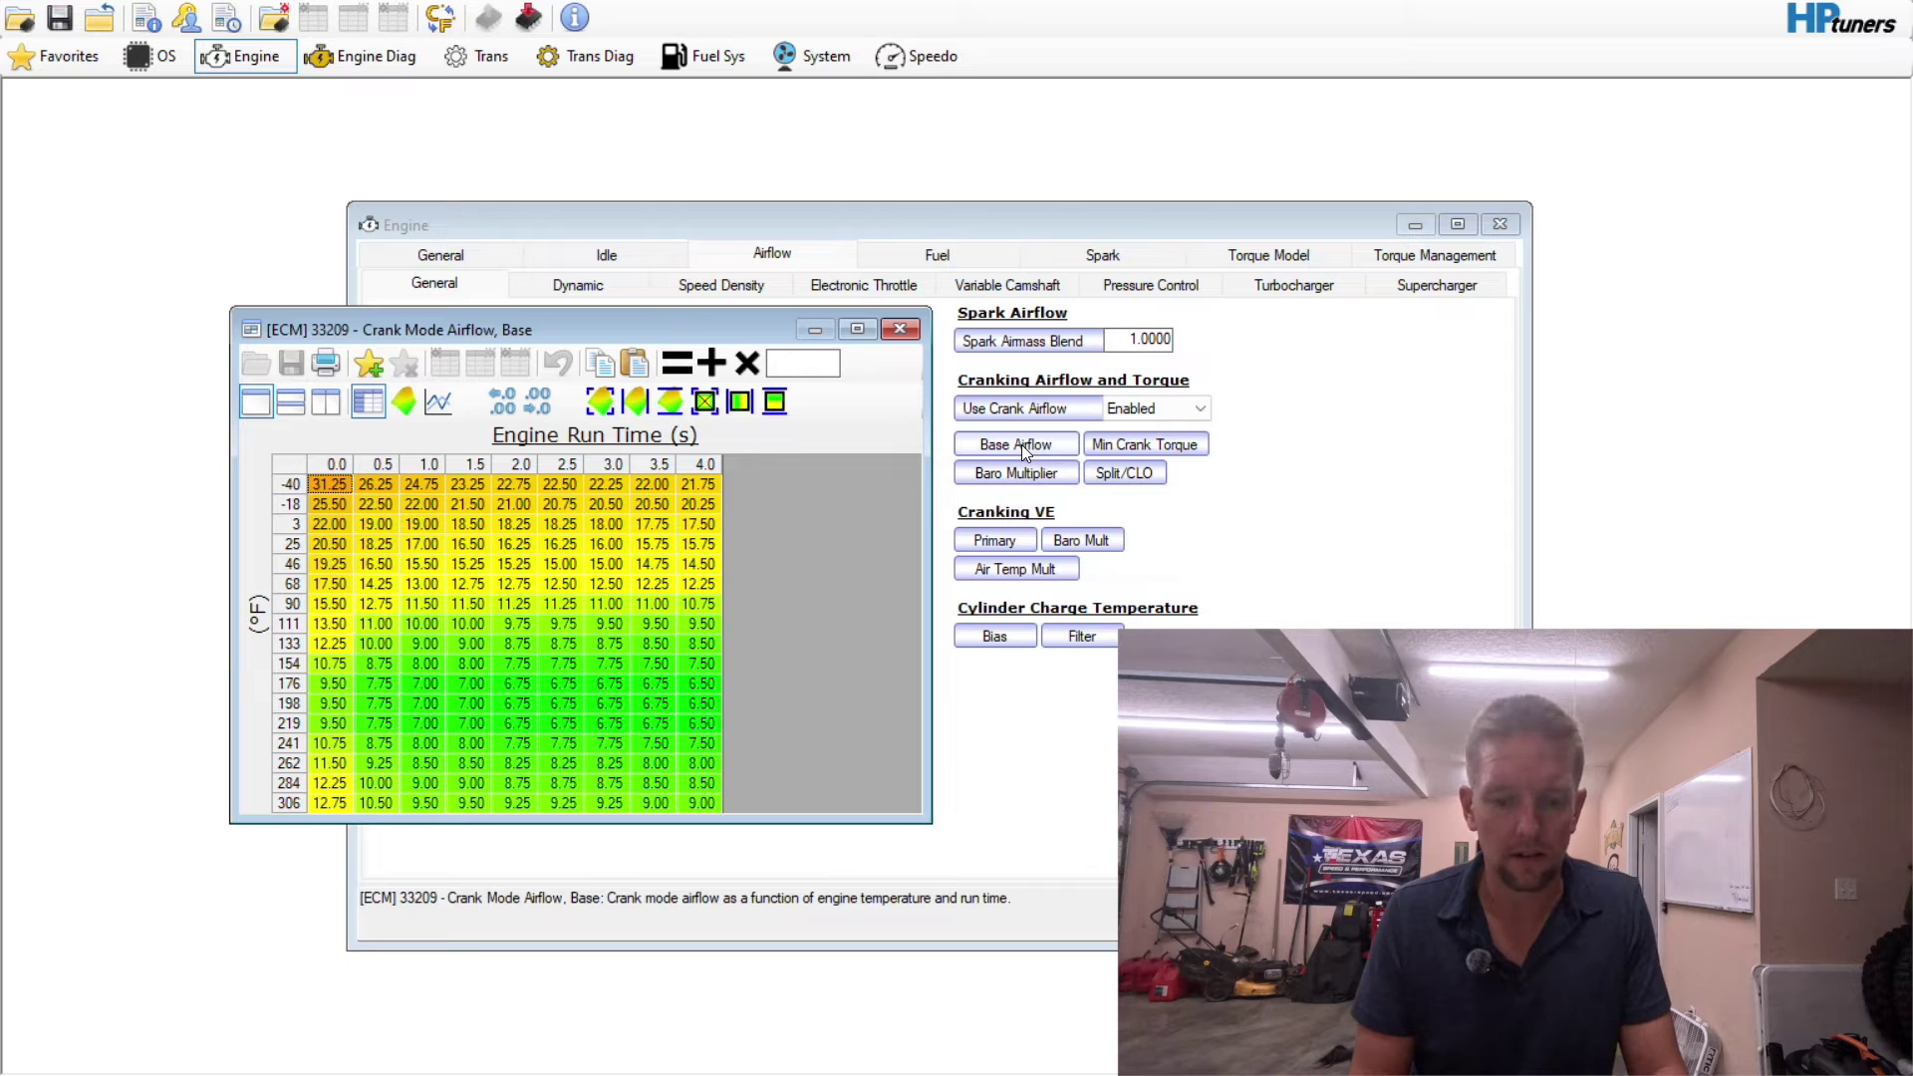
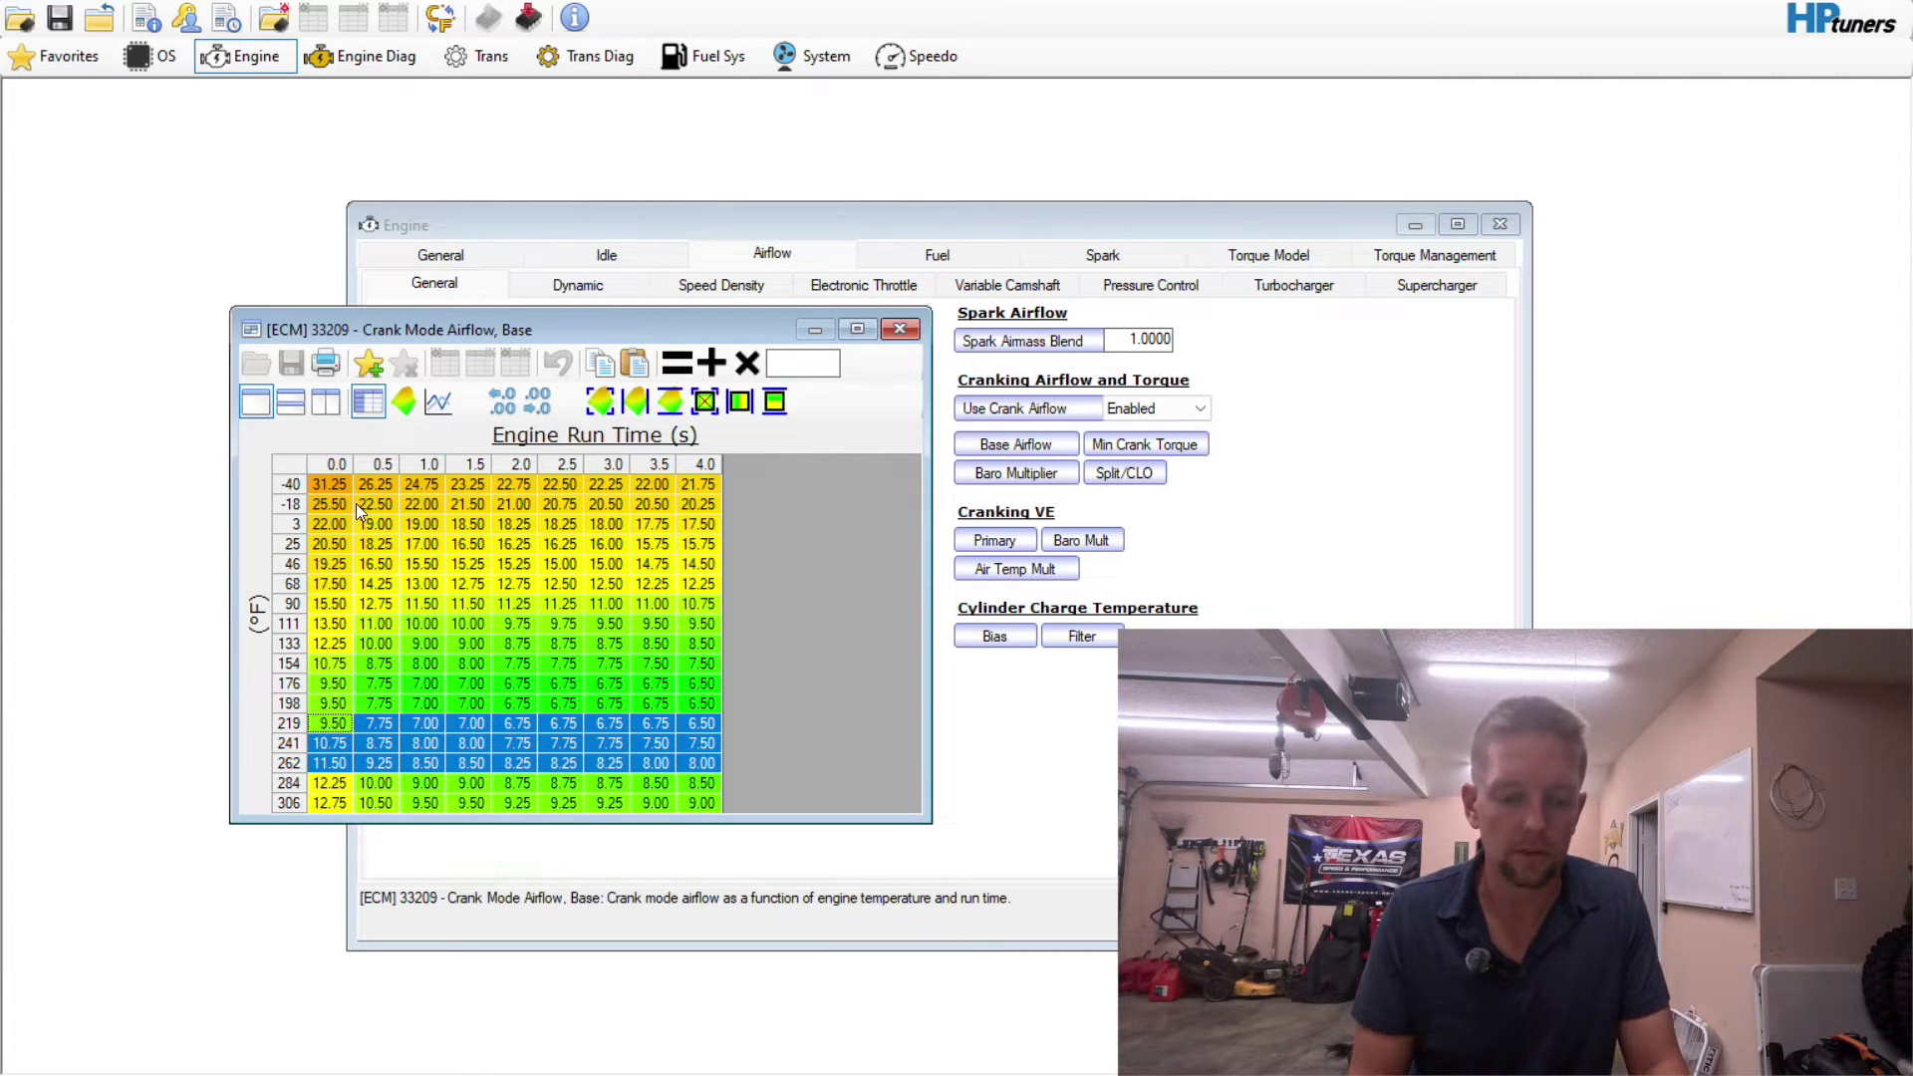
click(291, 468)
click(813, 360)
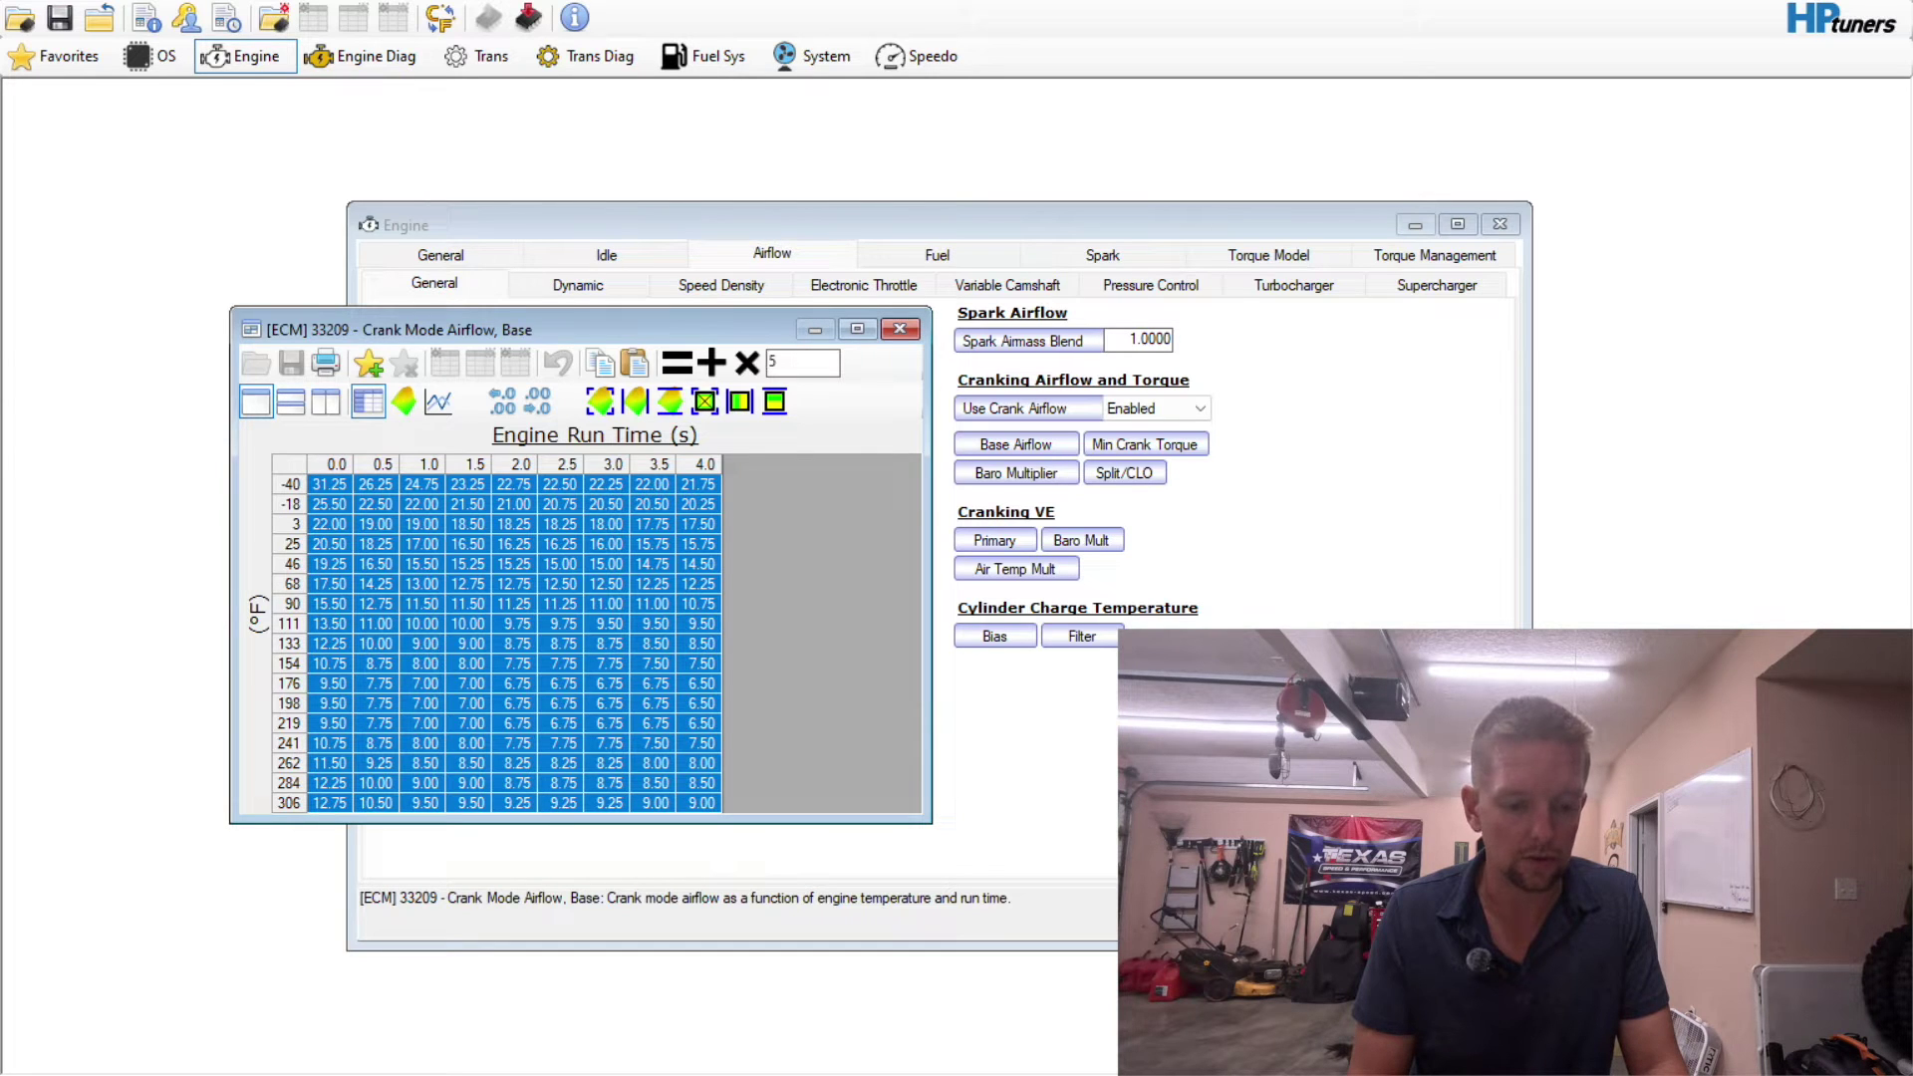
click(711, 363)
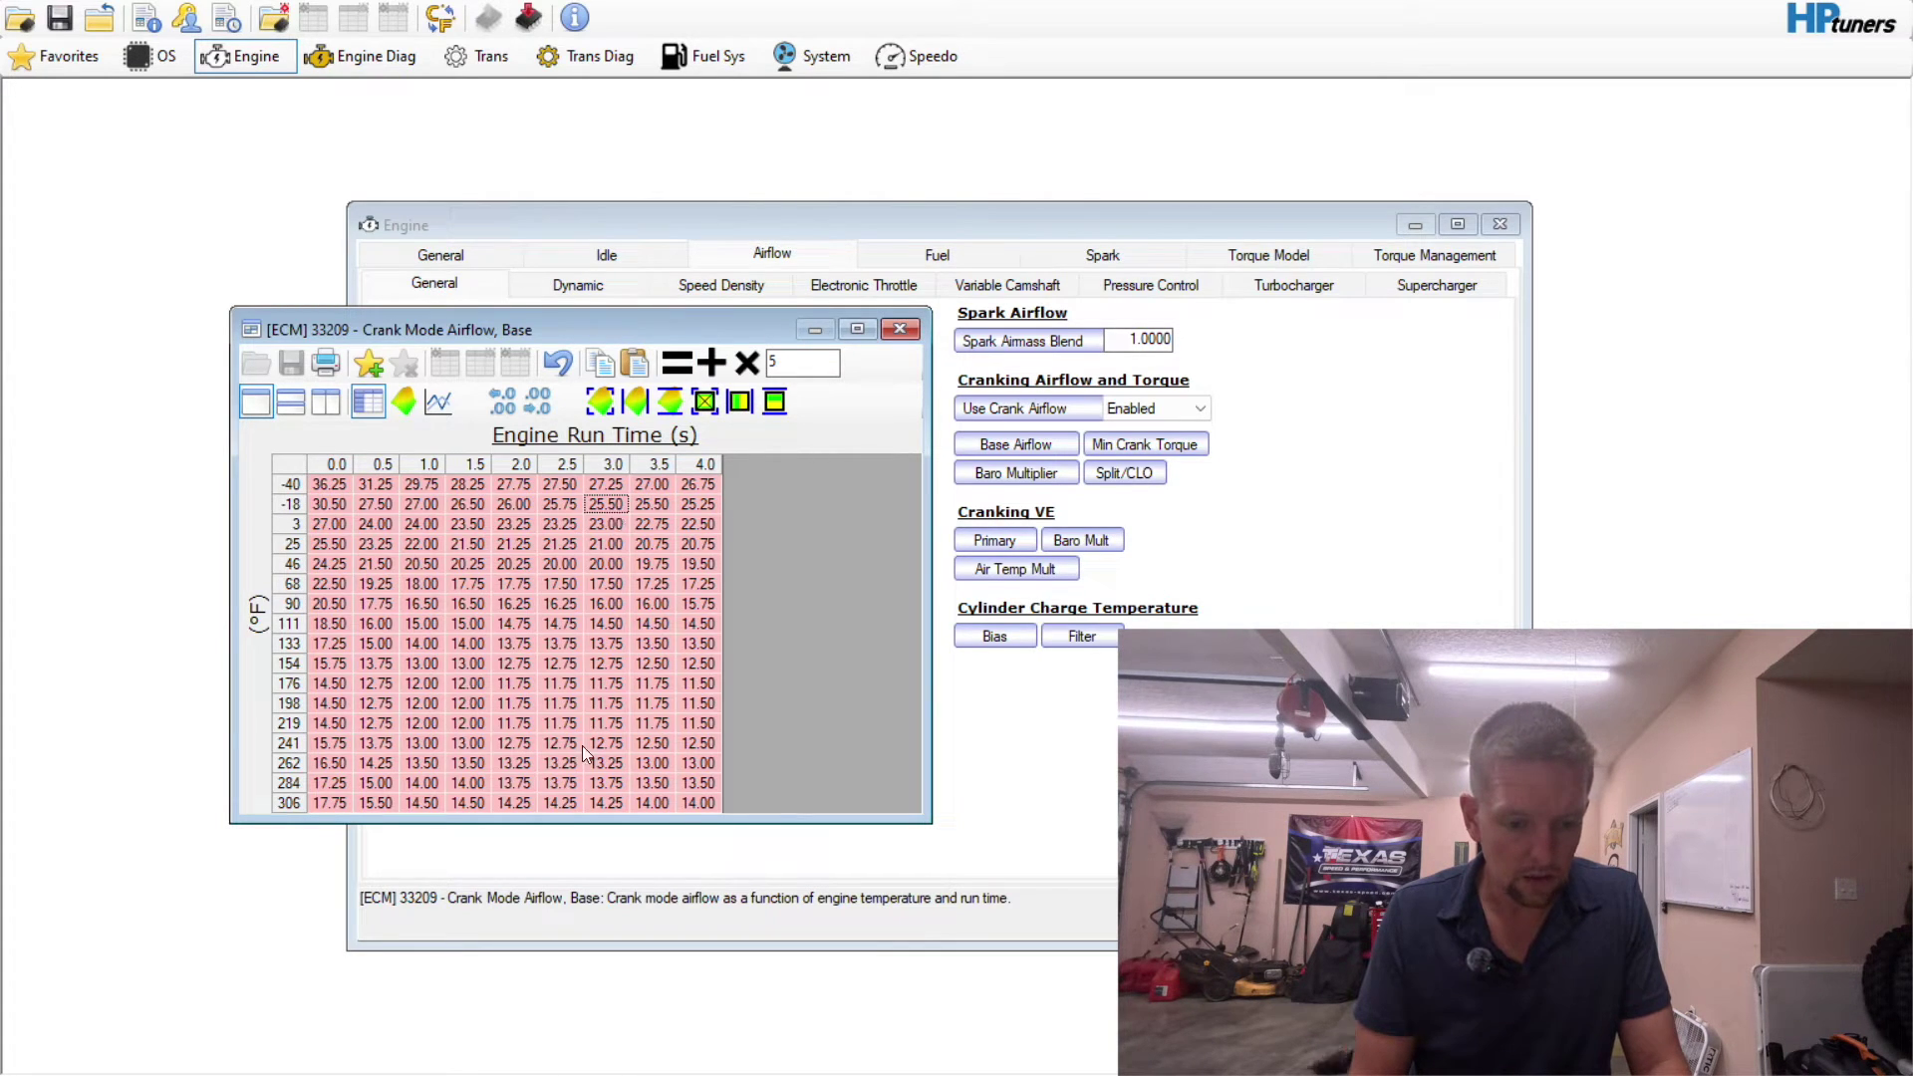
click(899, 329)
- Set every cell of the primary Cranking VE vs. MAP vs. RPM table to 0.85
click(995, 540)
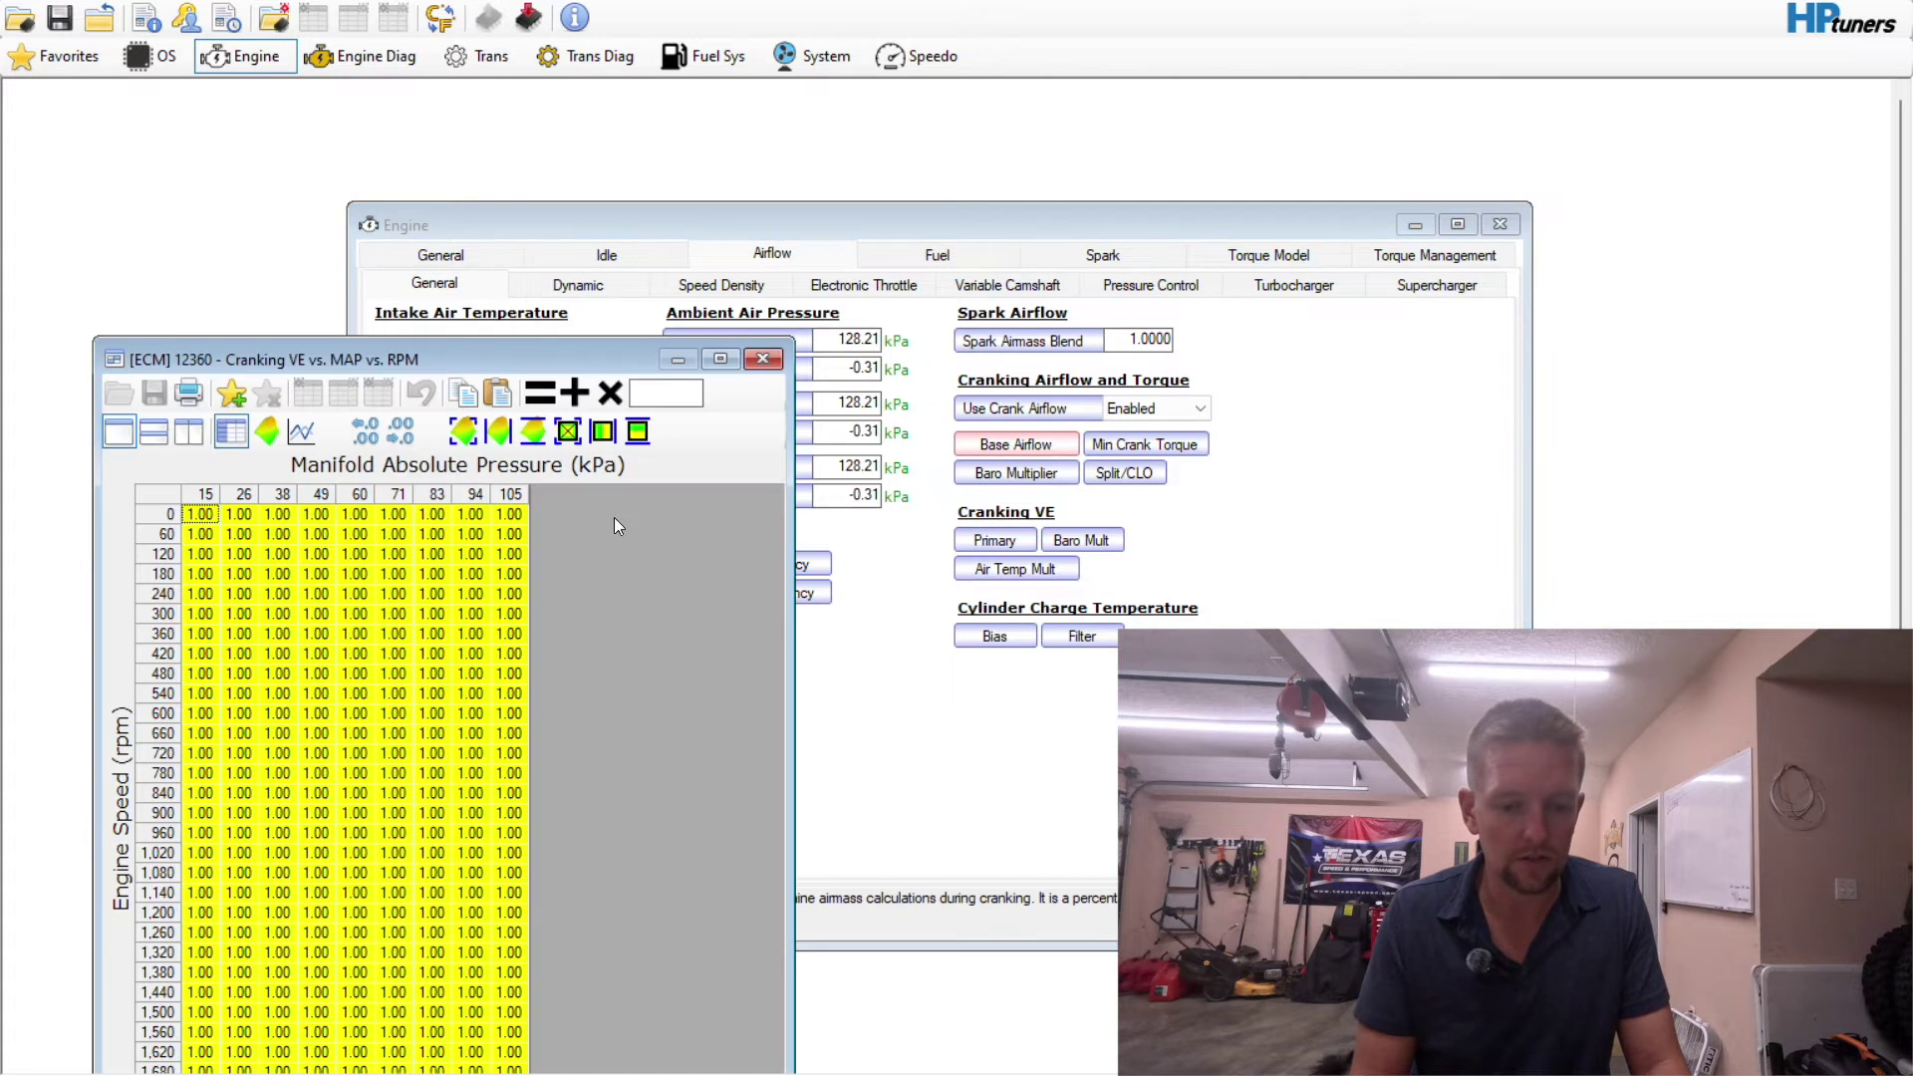
click(158, 496)
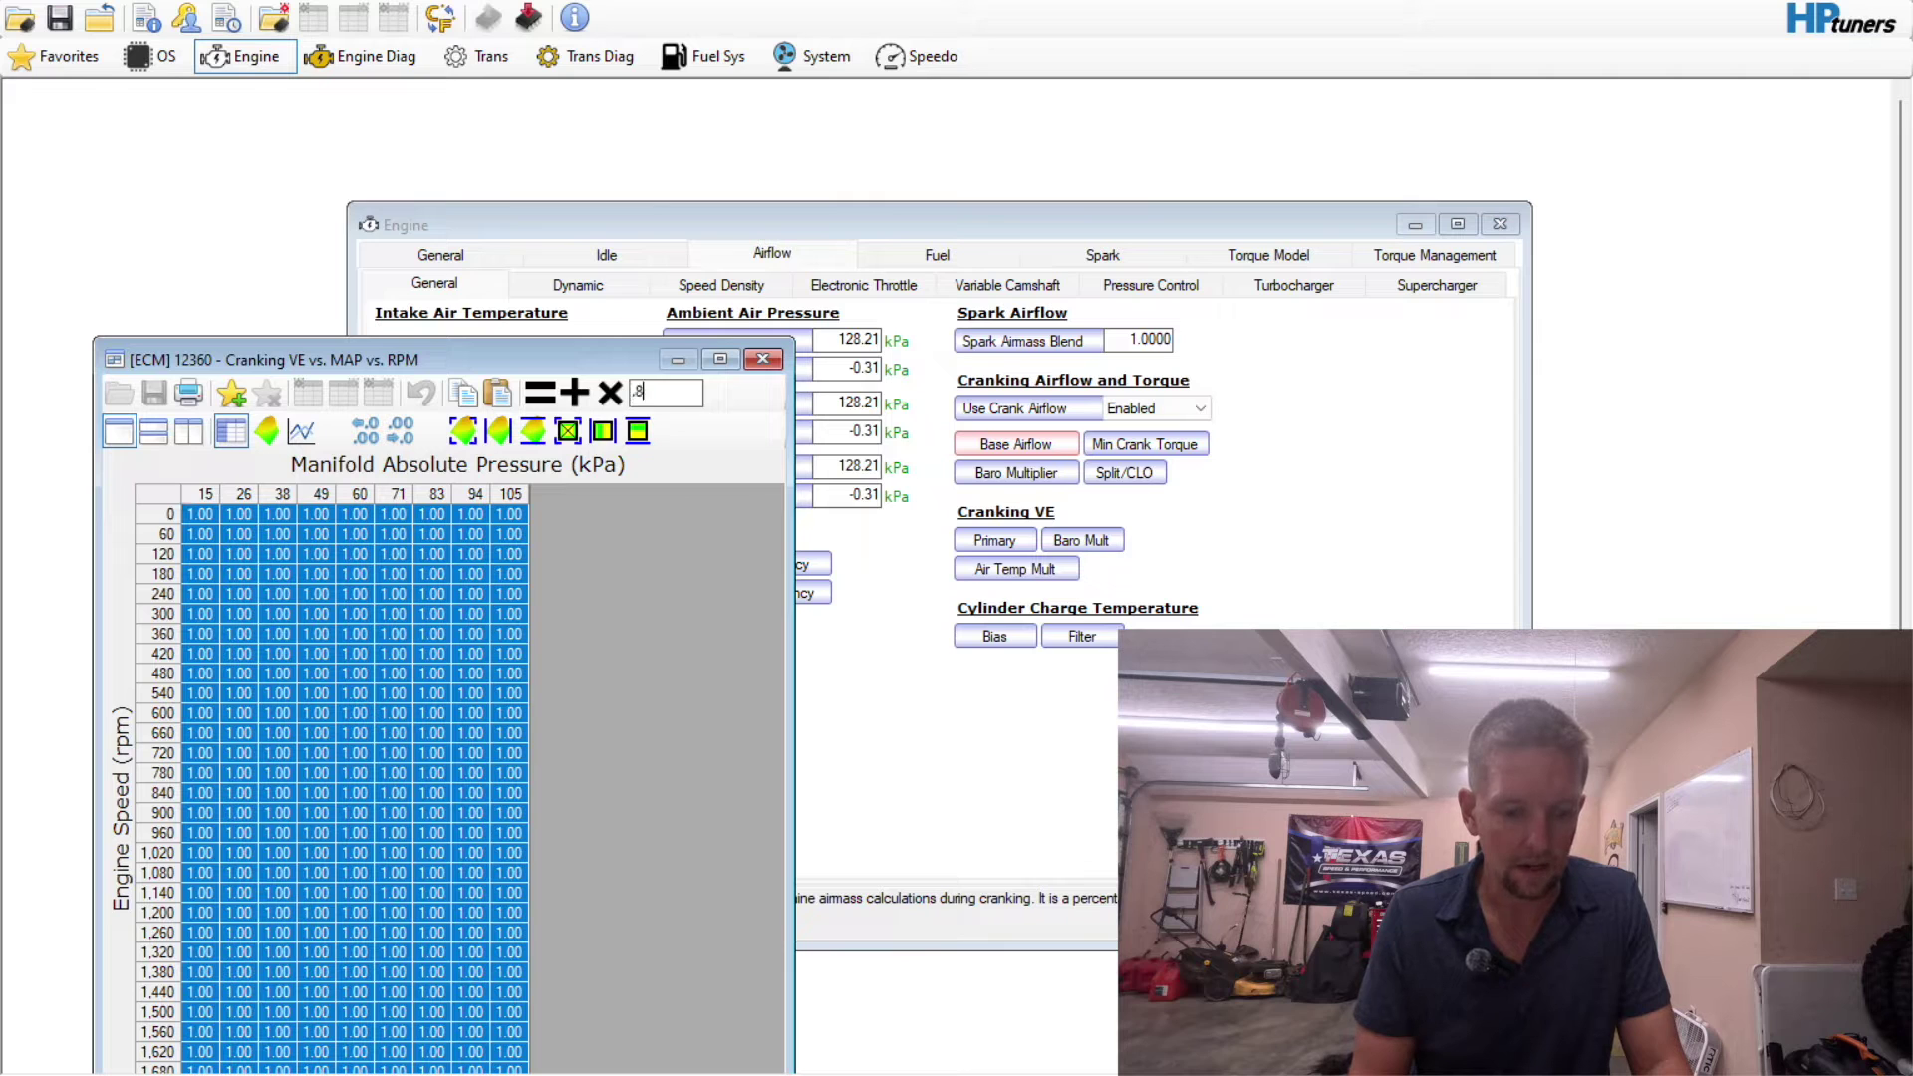
click(541, 394)
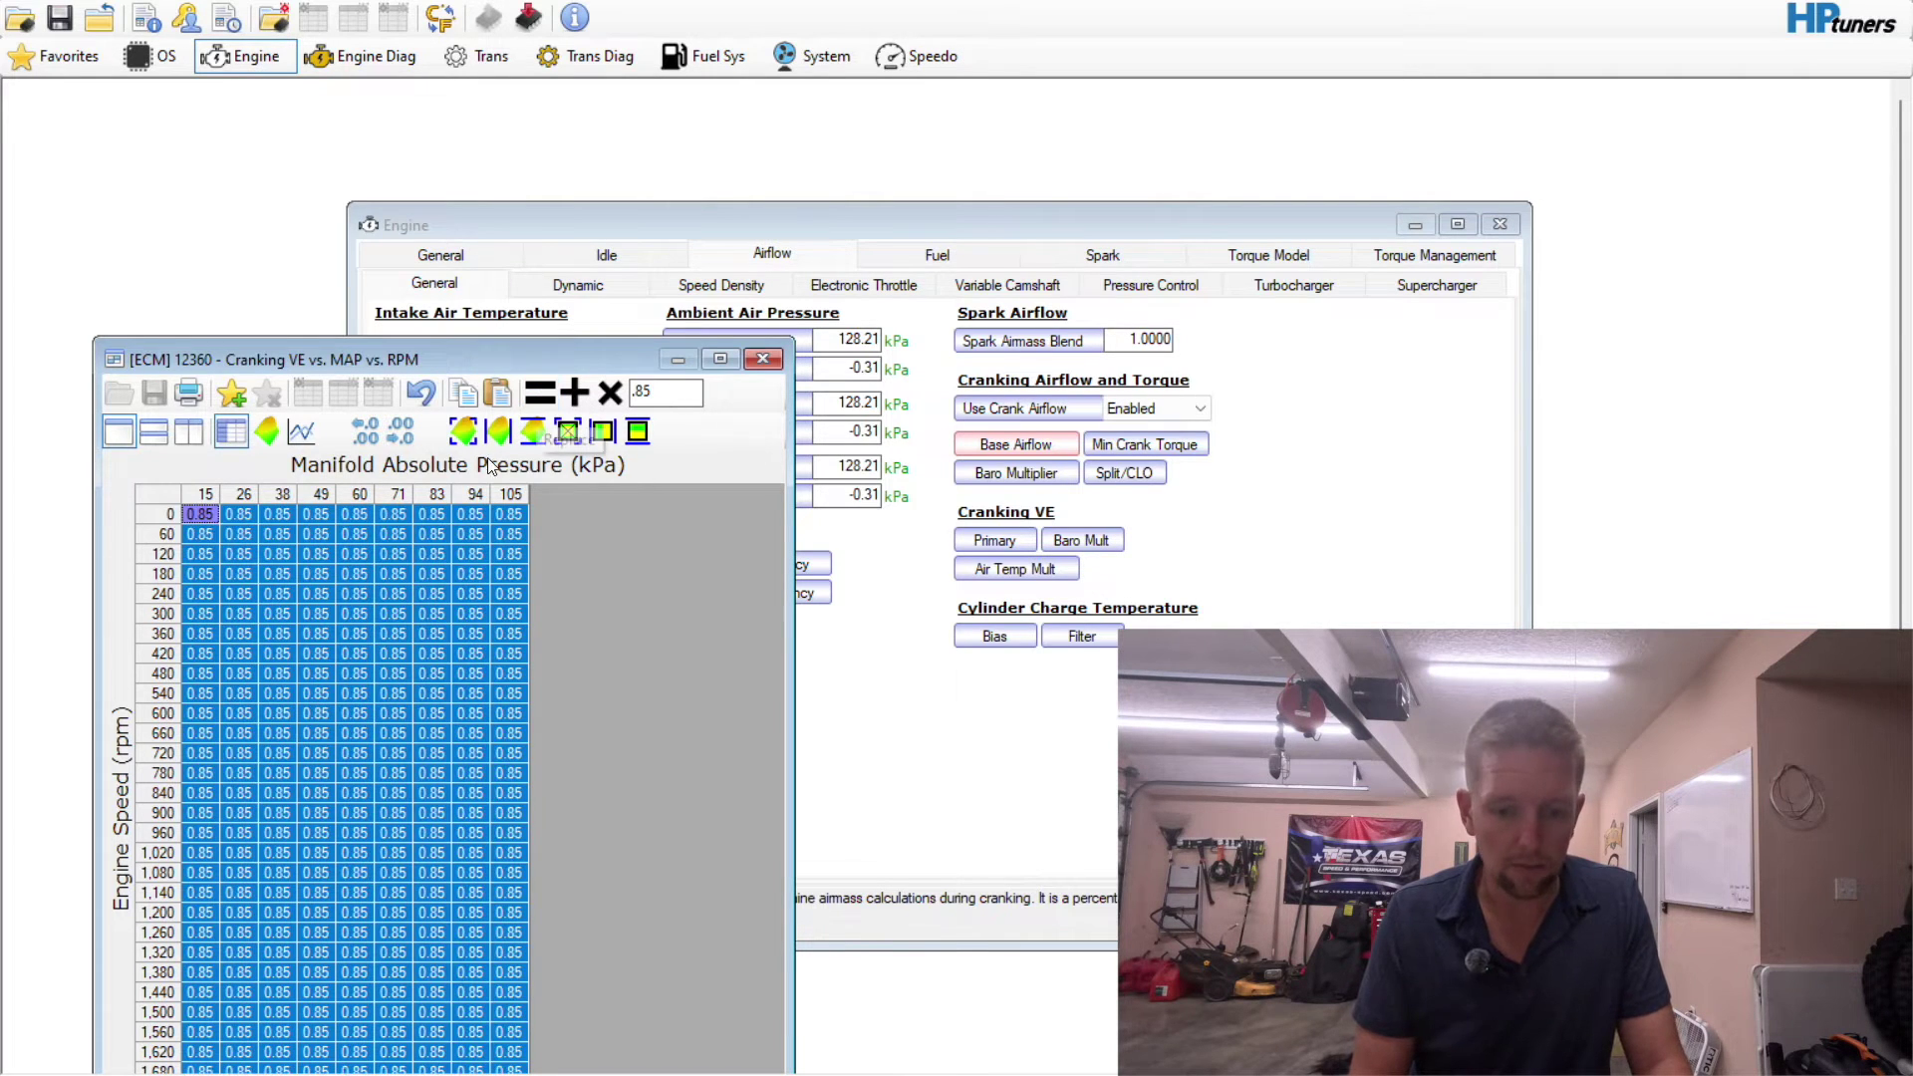
click(763, 359)
- Review the CLO crank mode airflow table, the dynamic and speed density settings, and the throttle's maximum area versus RPM table
click(1096, 474)
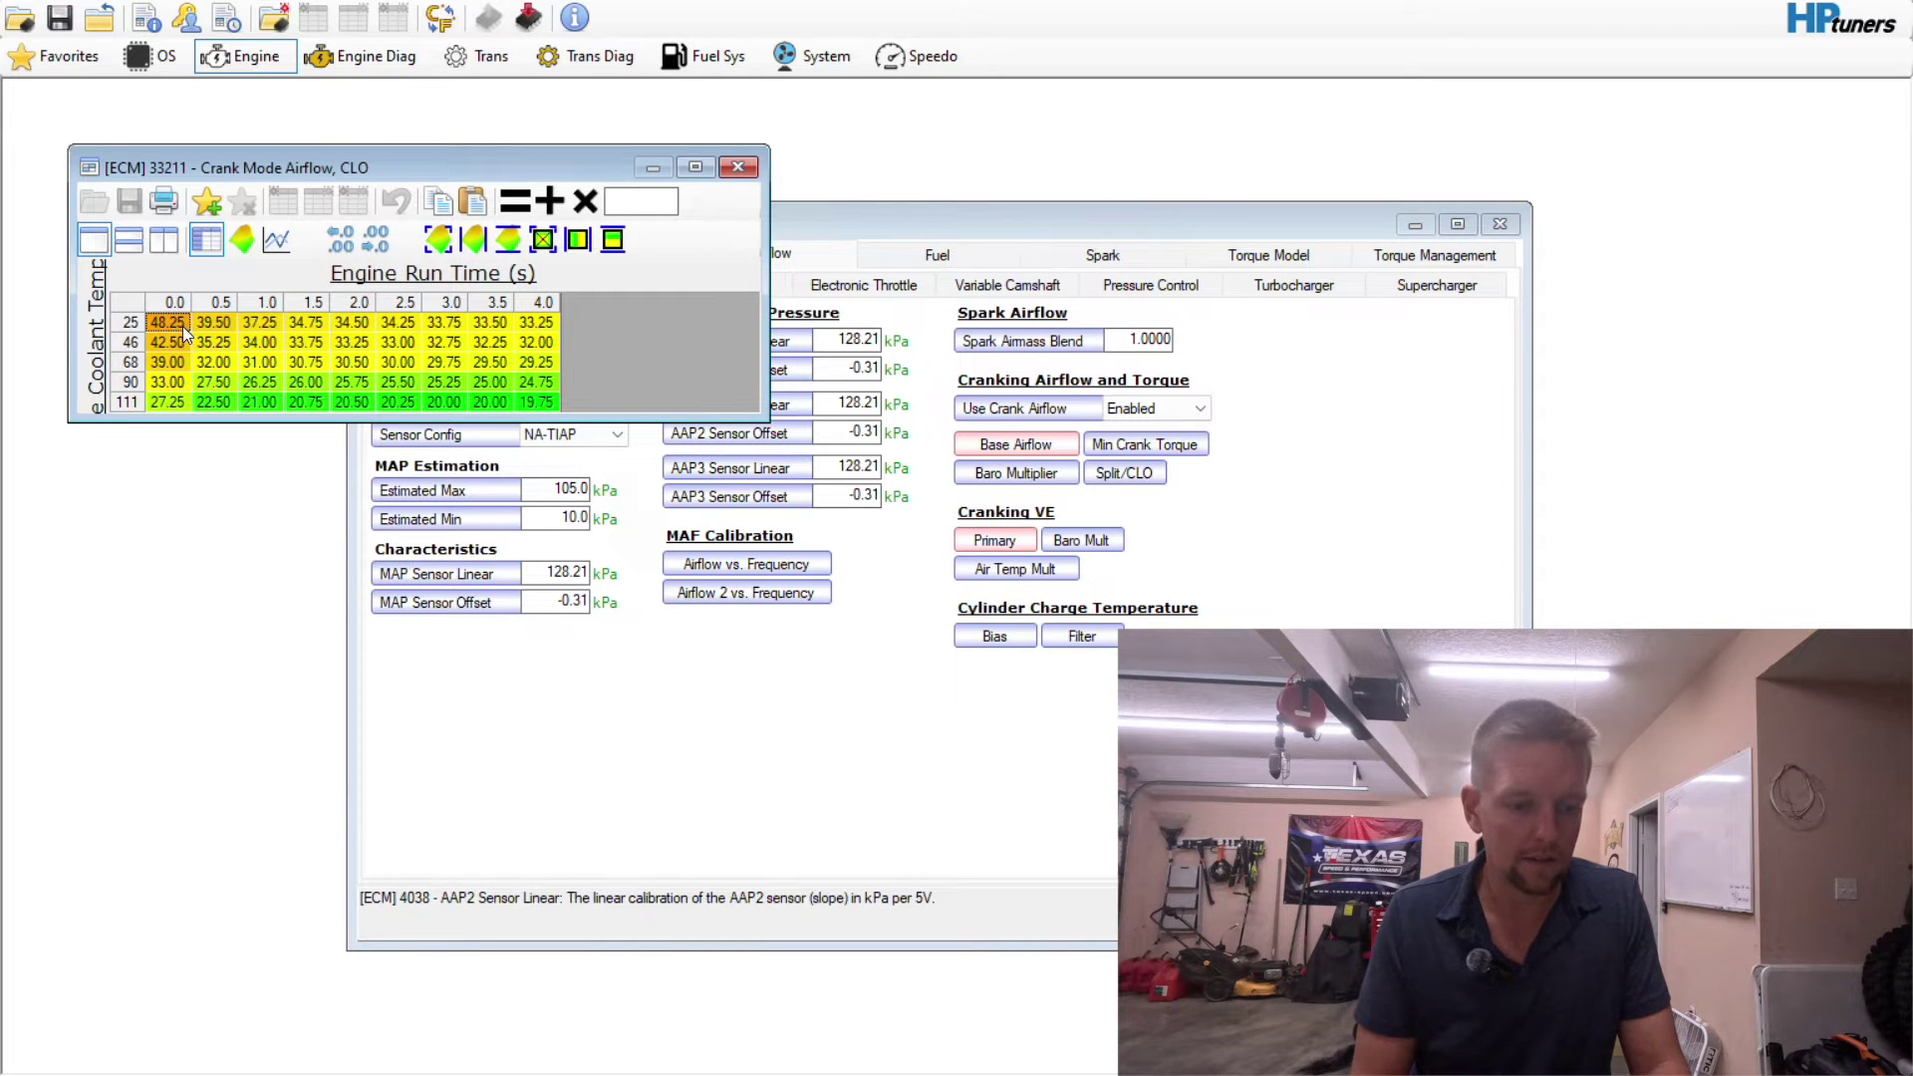
click(743, 169)
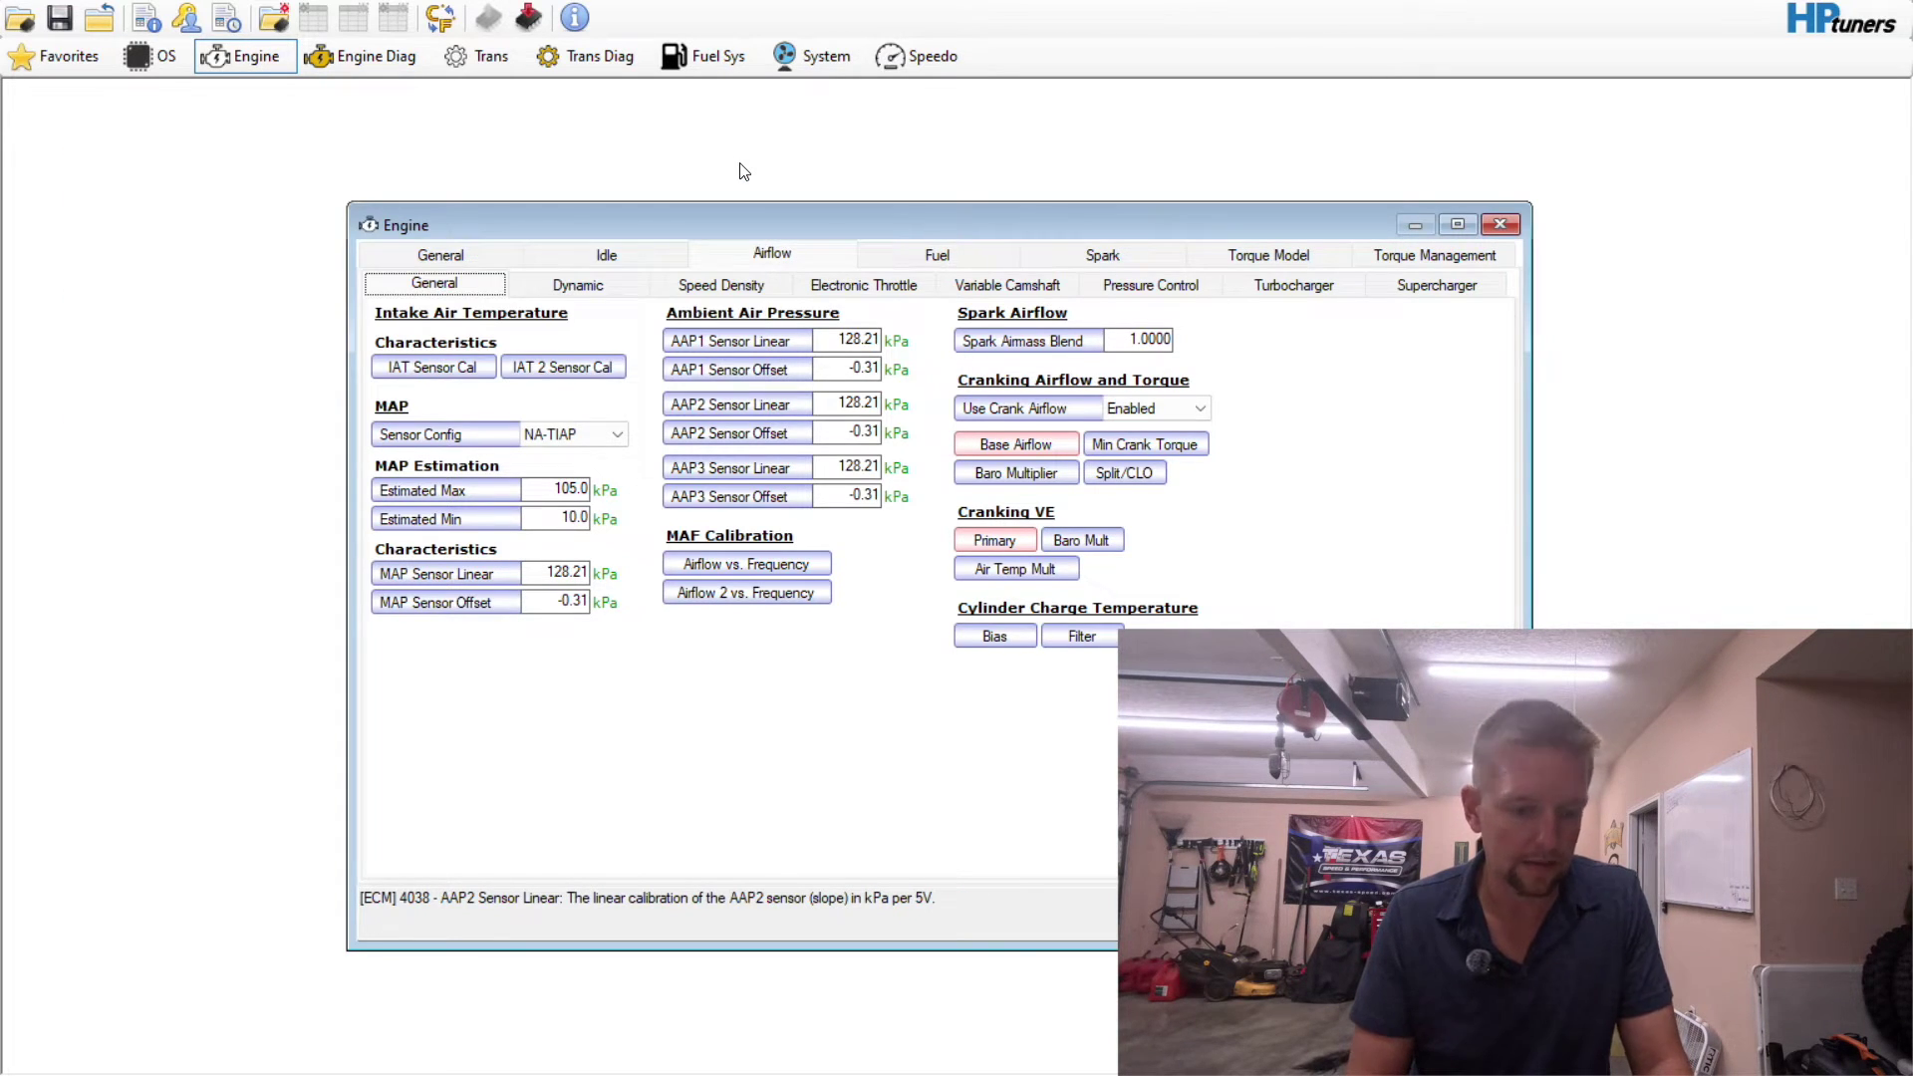
click(577, 286)
click(721, 285)
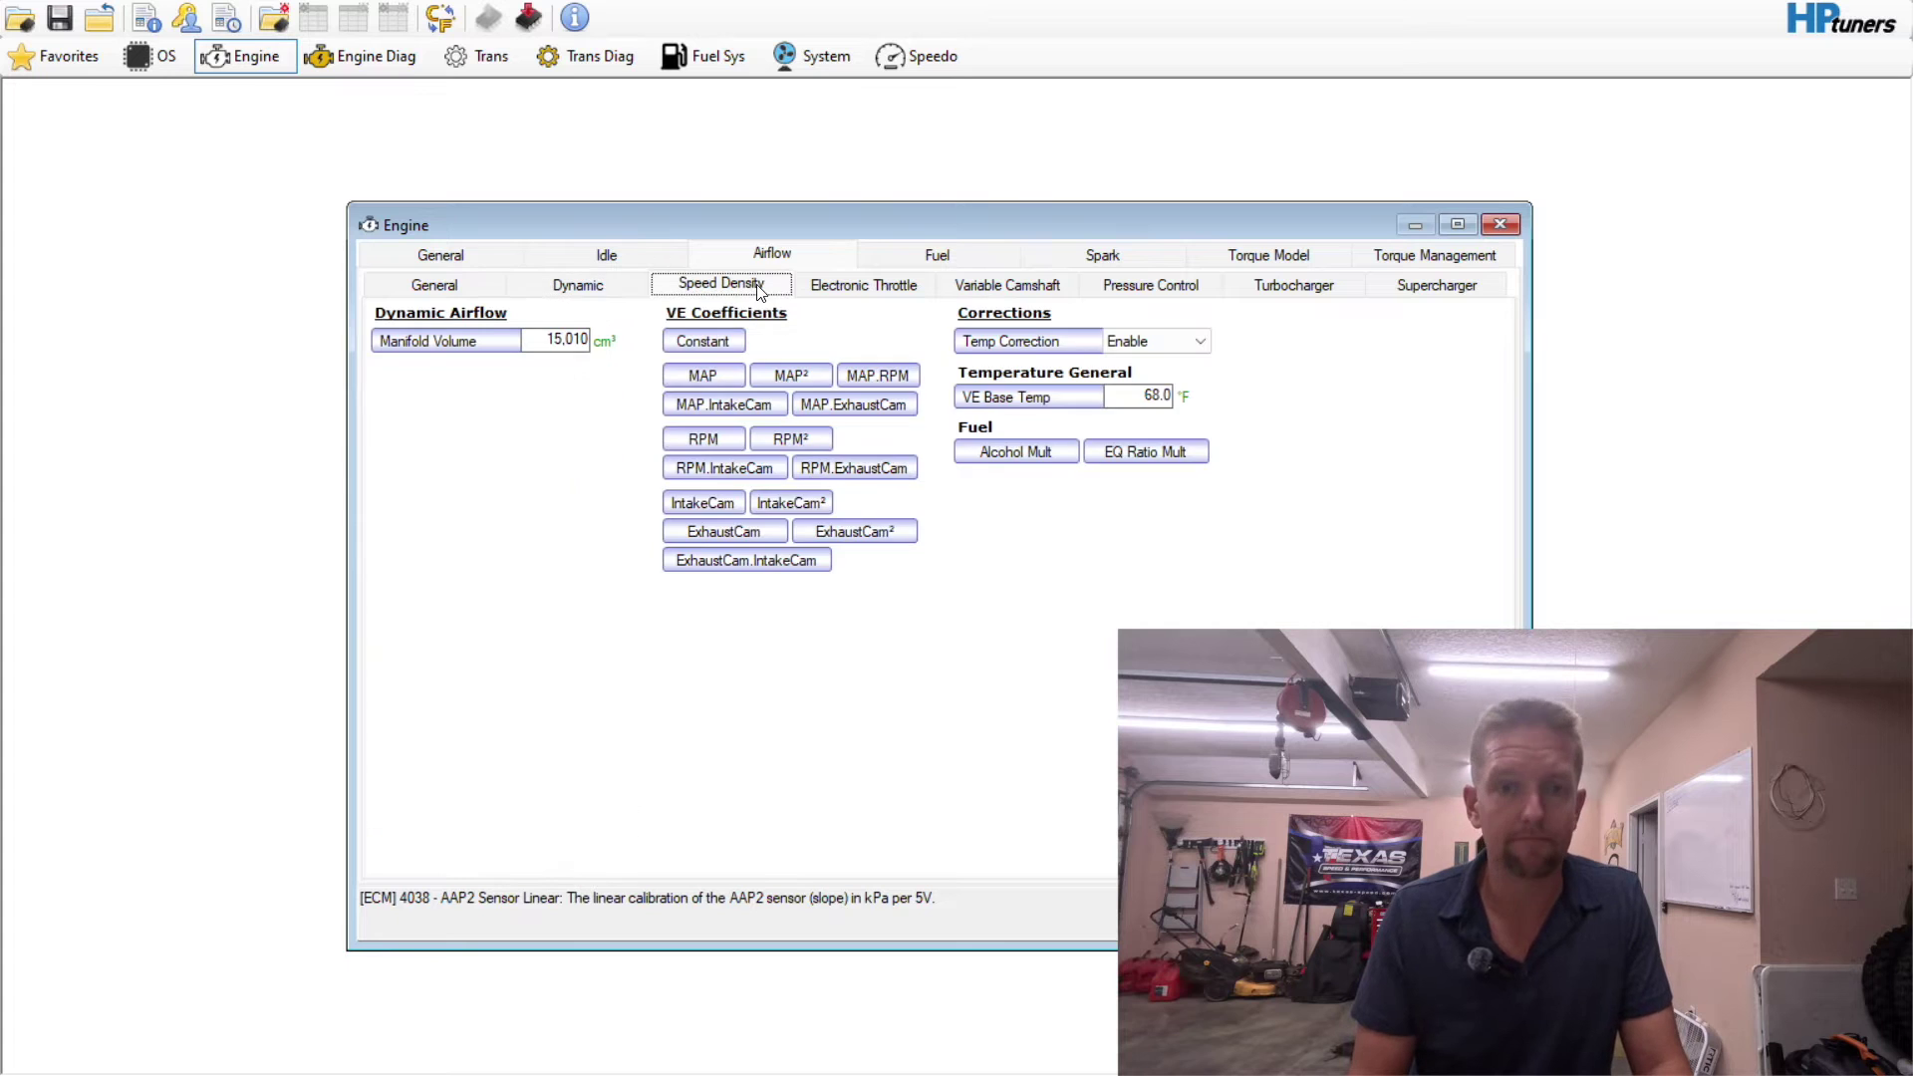
click(864, 285)
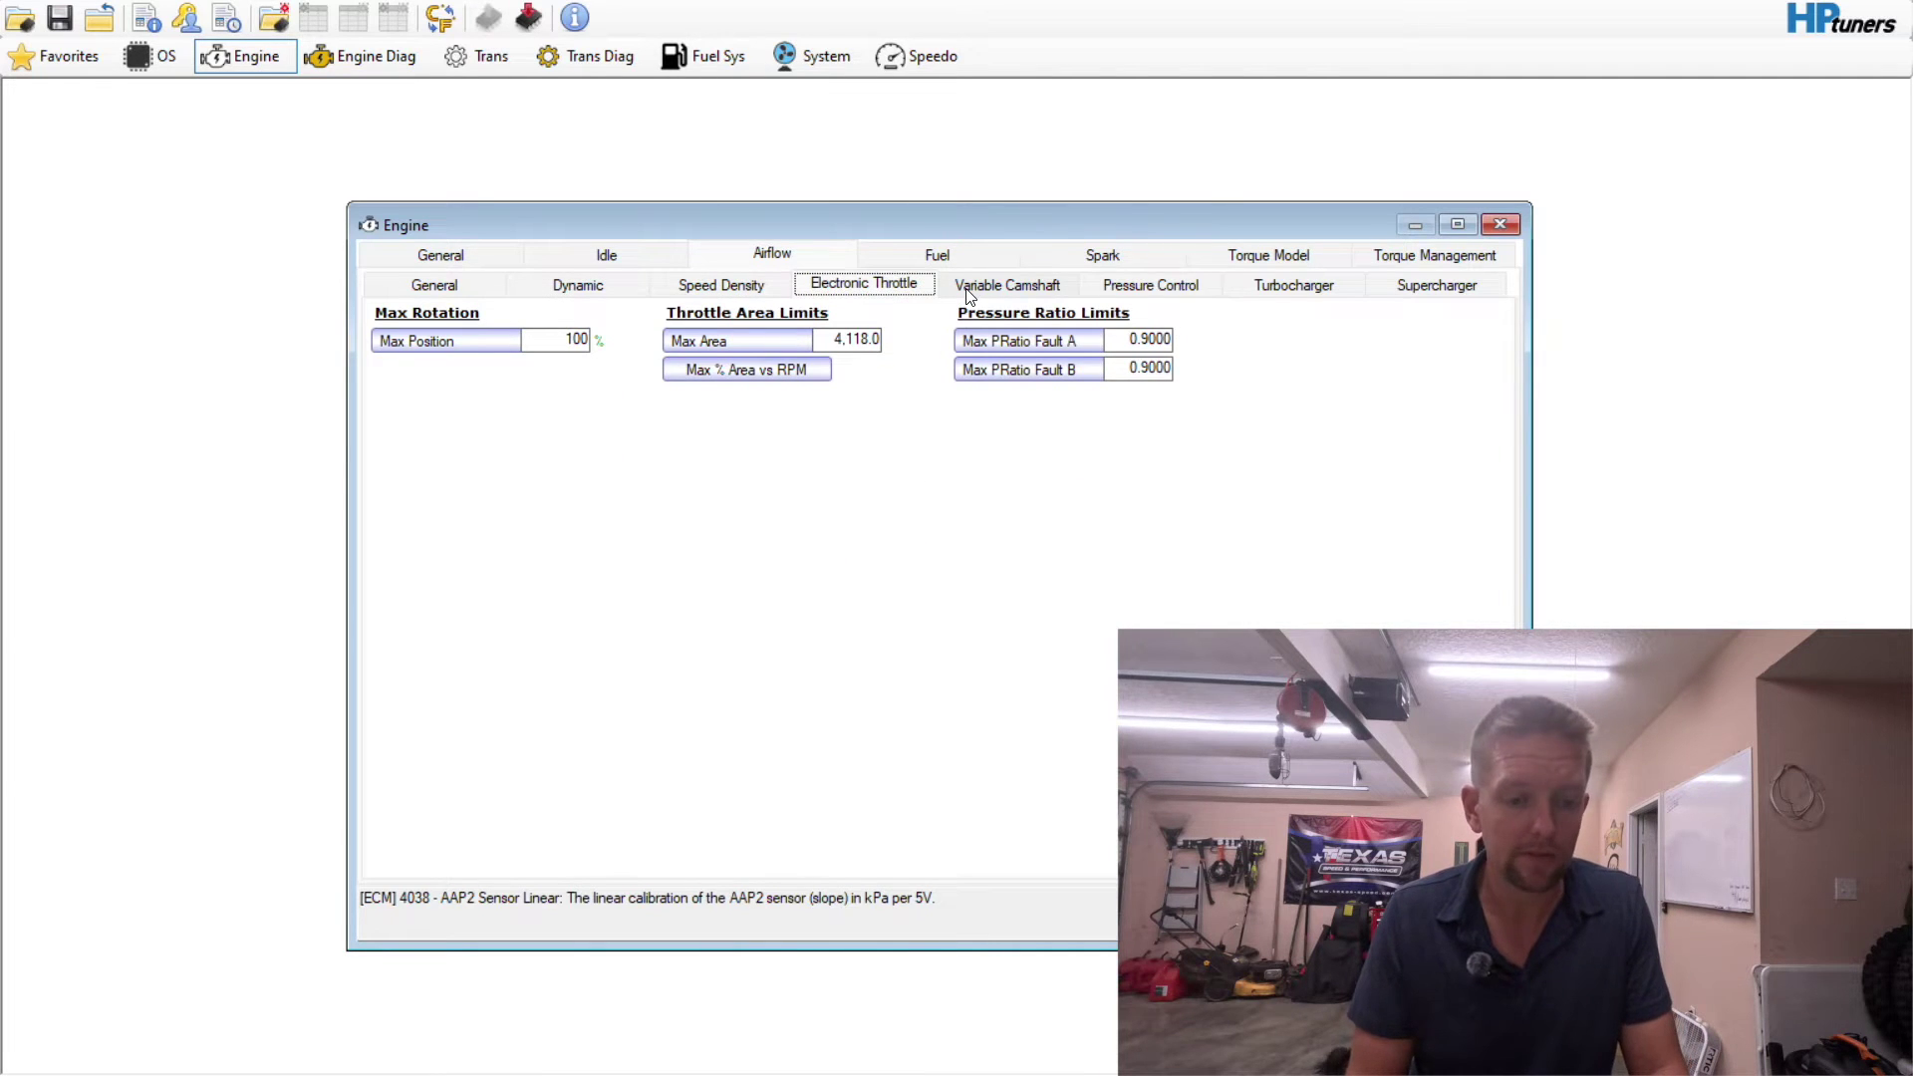
click(746, 369)
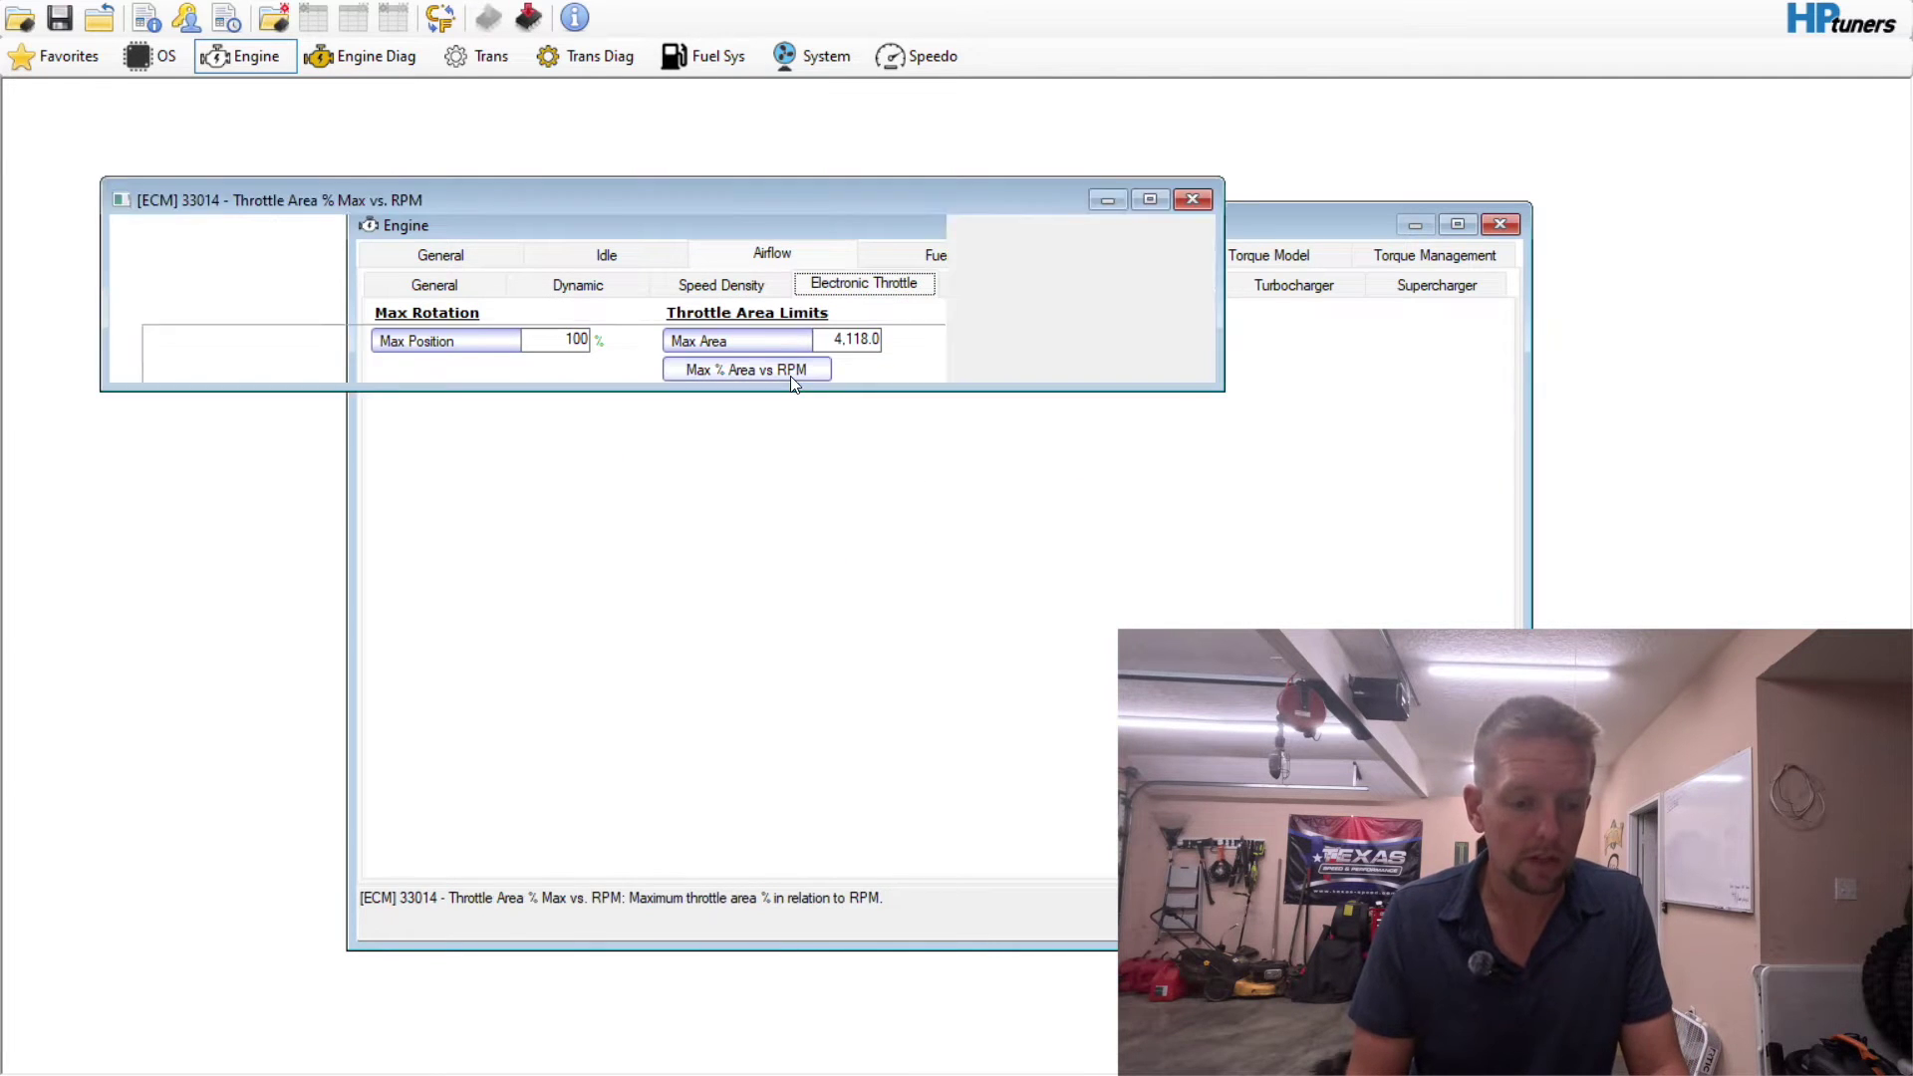
click(1191, 200)
- Set the number of variable camshafts controlled by the ECM to None
click(1018, 291)
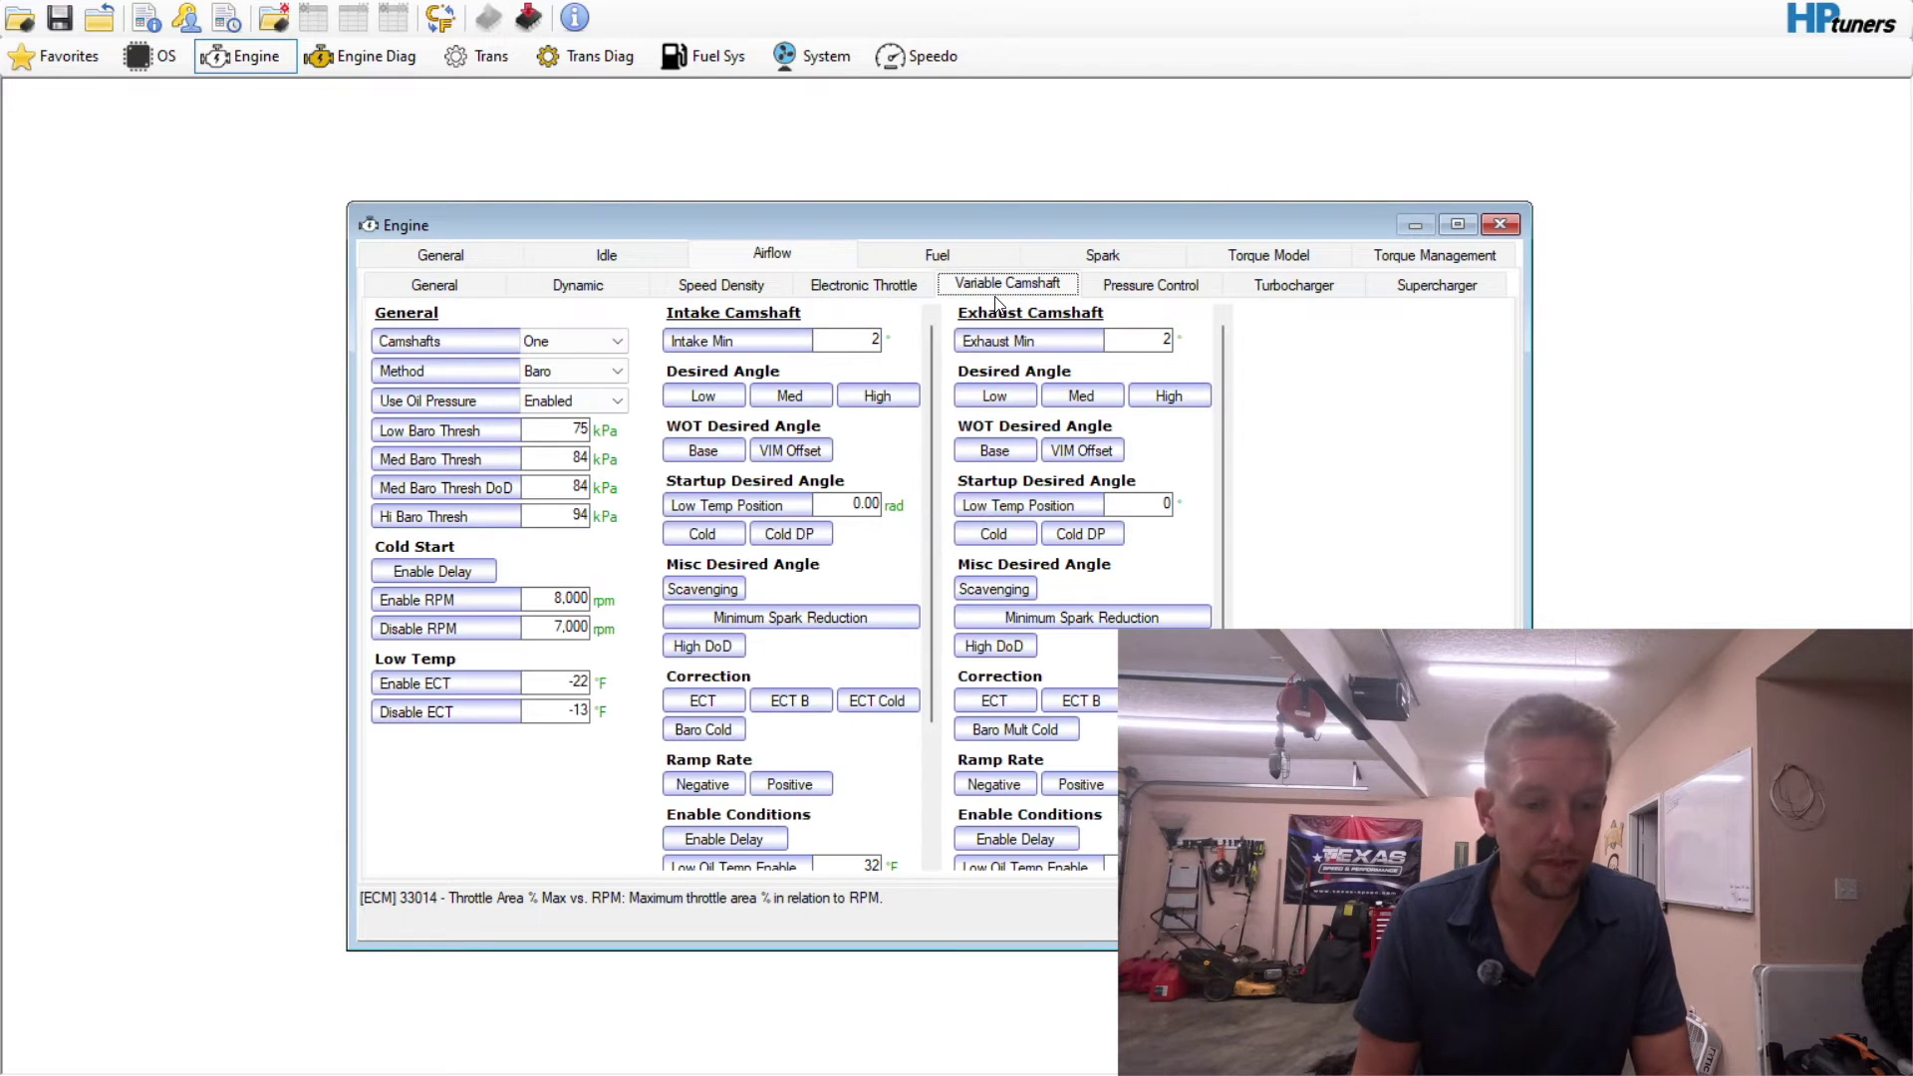
click(582, 343)
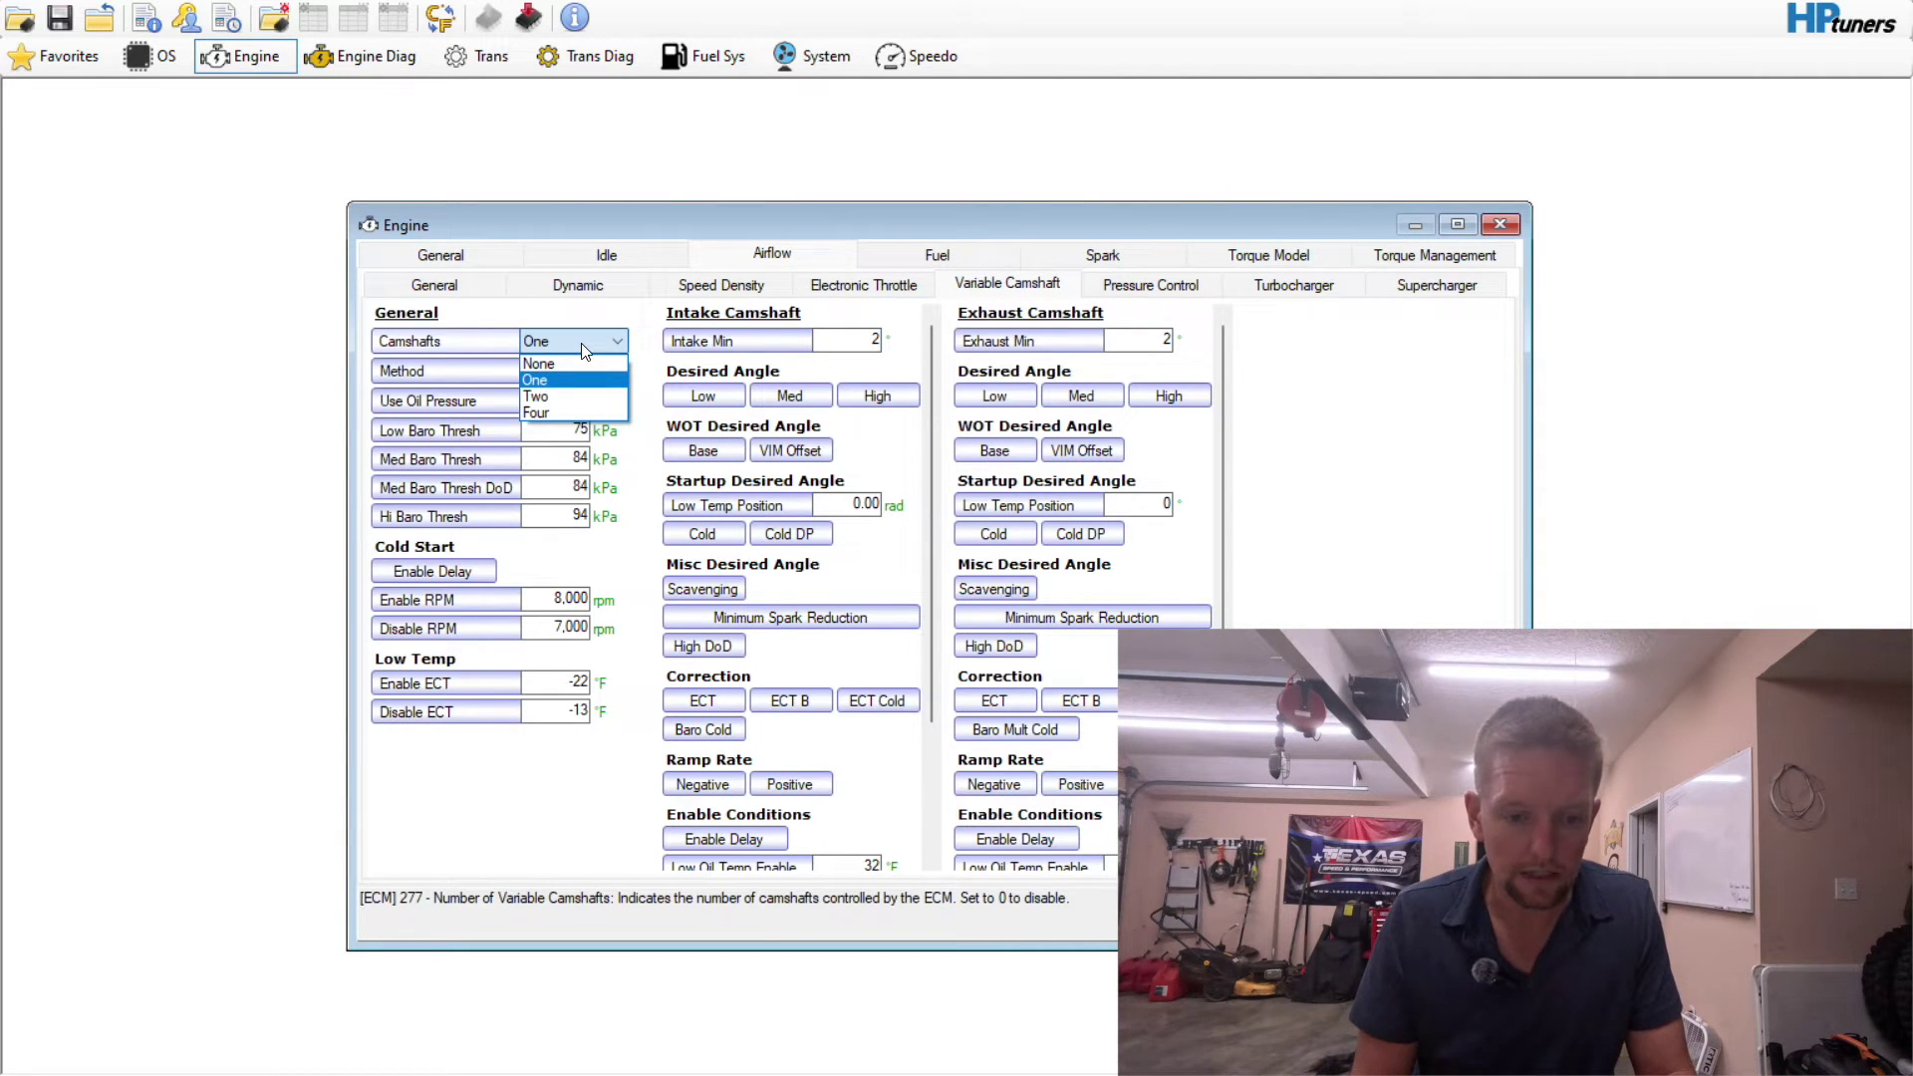
click(584, 363)
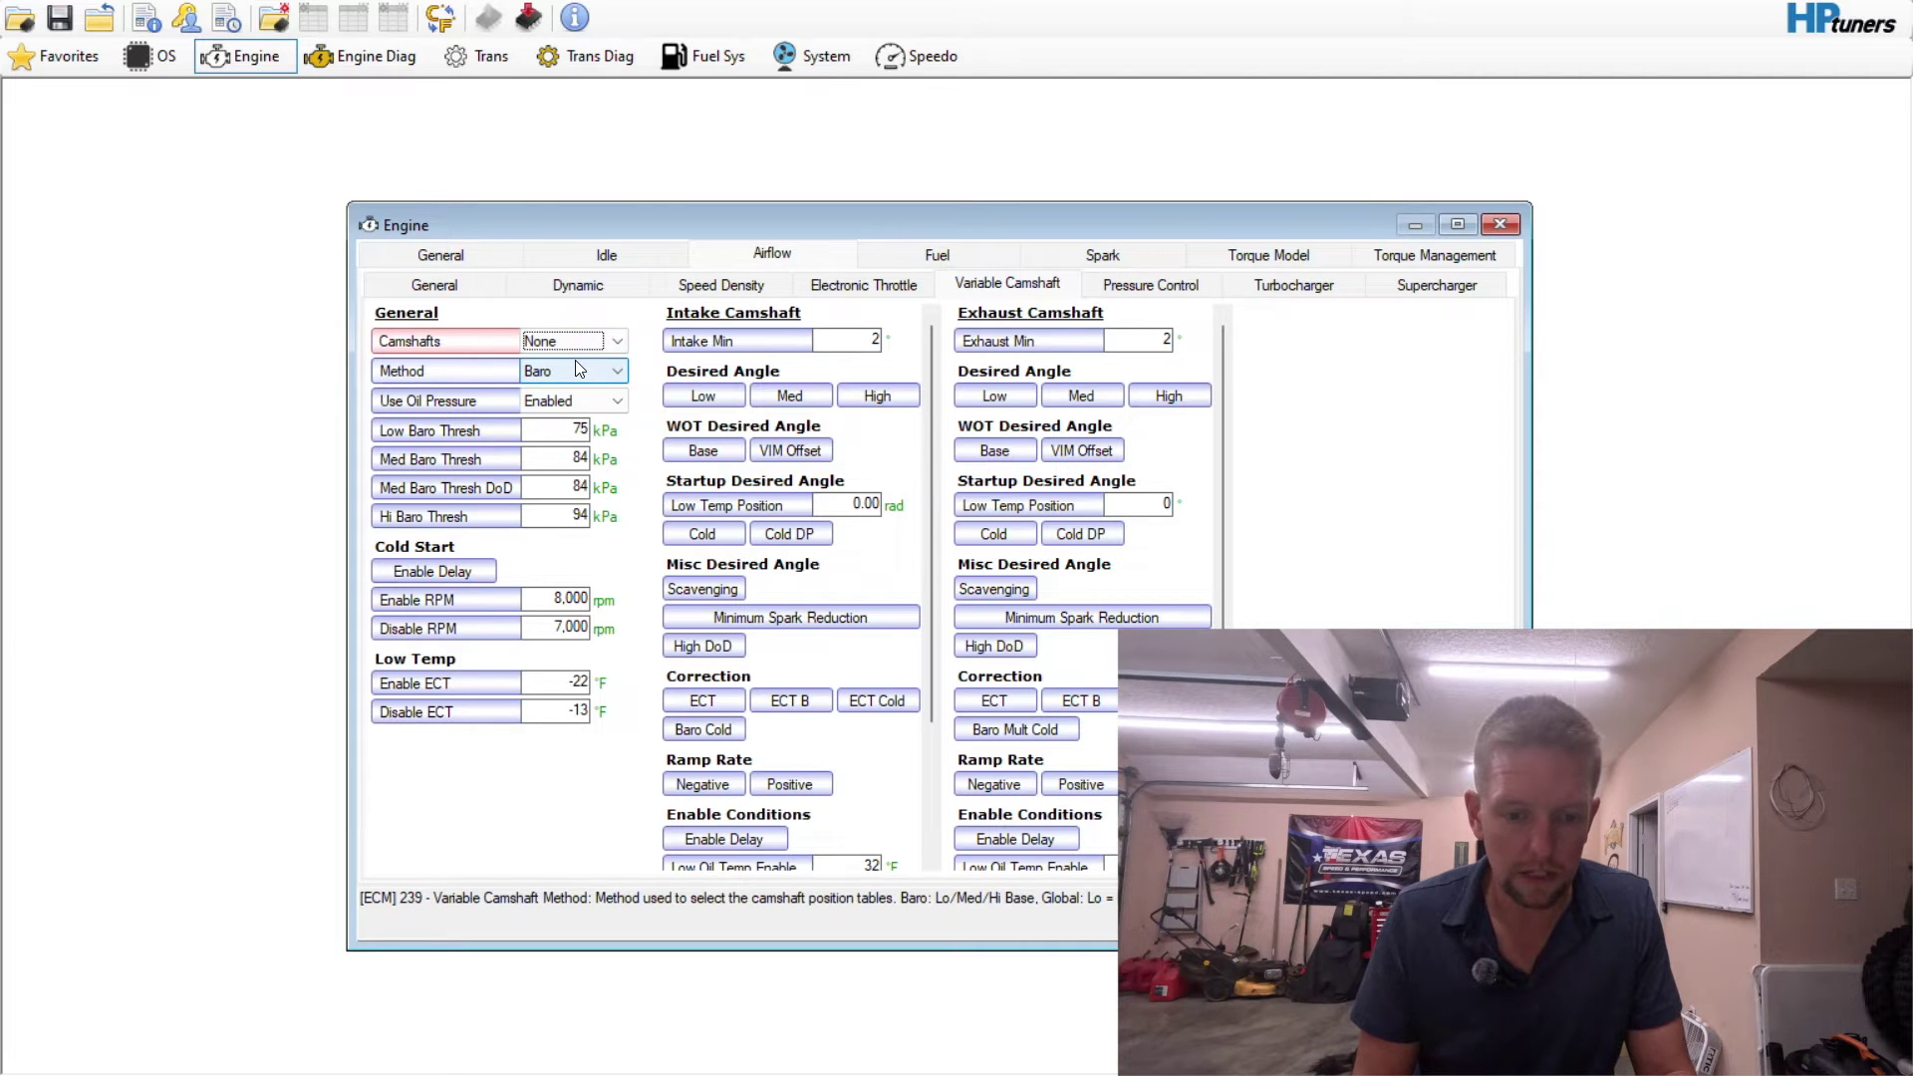
- Set every cell of the low-baro intake cam position table to 0
click(705, 398)
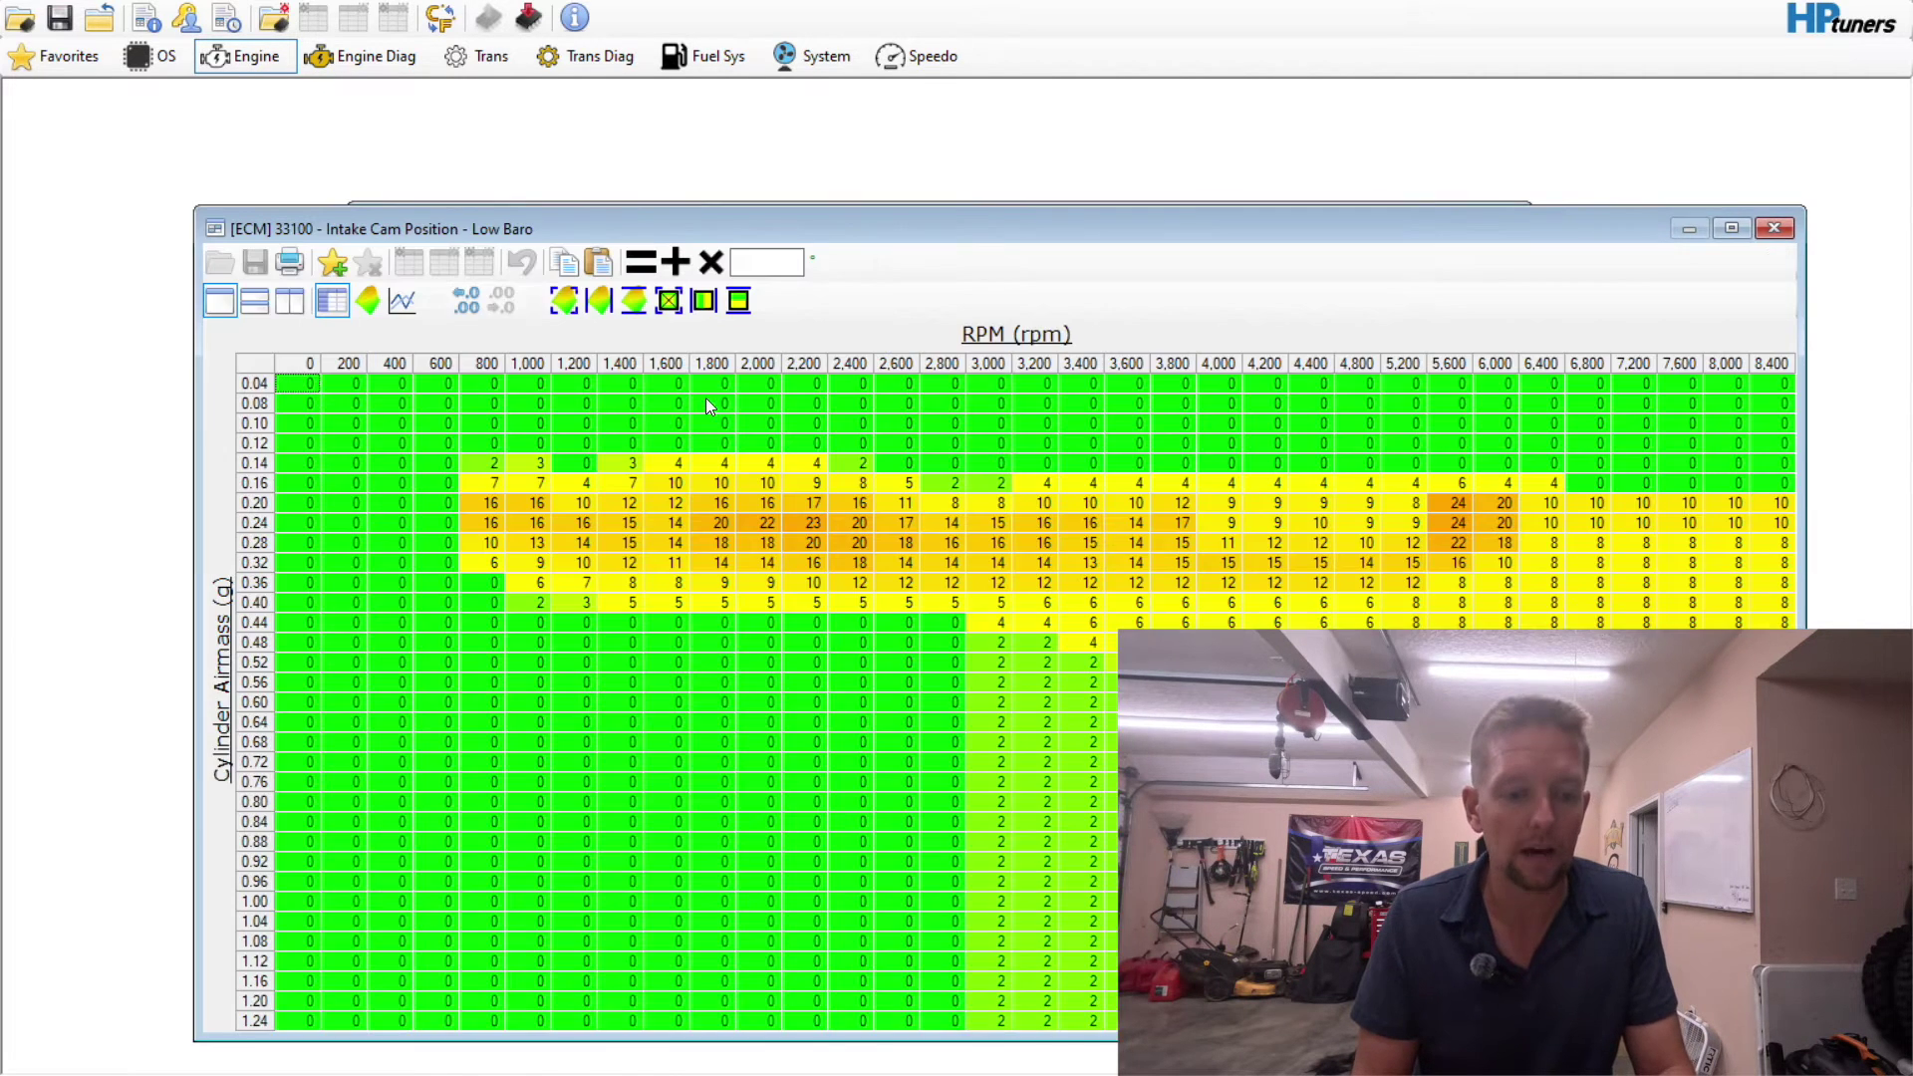
key(ctrl+a)
text(0)
key(Return)
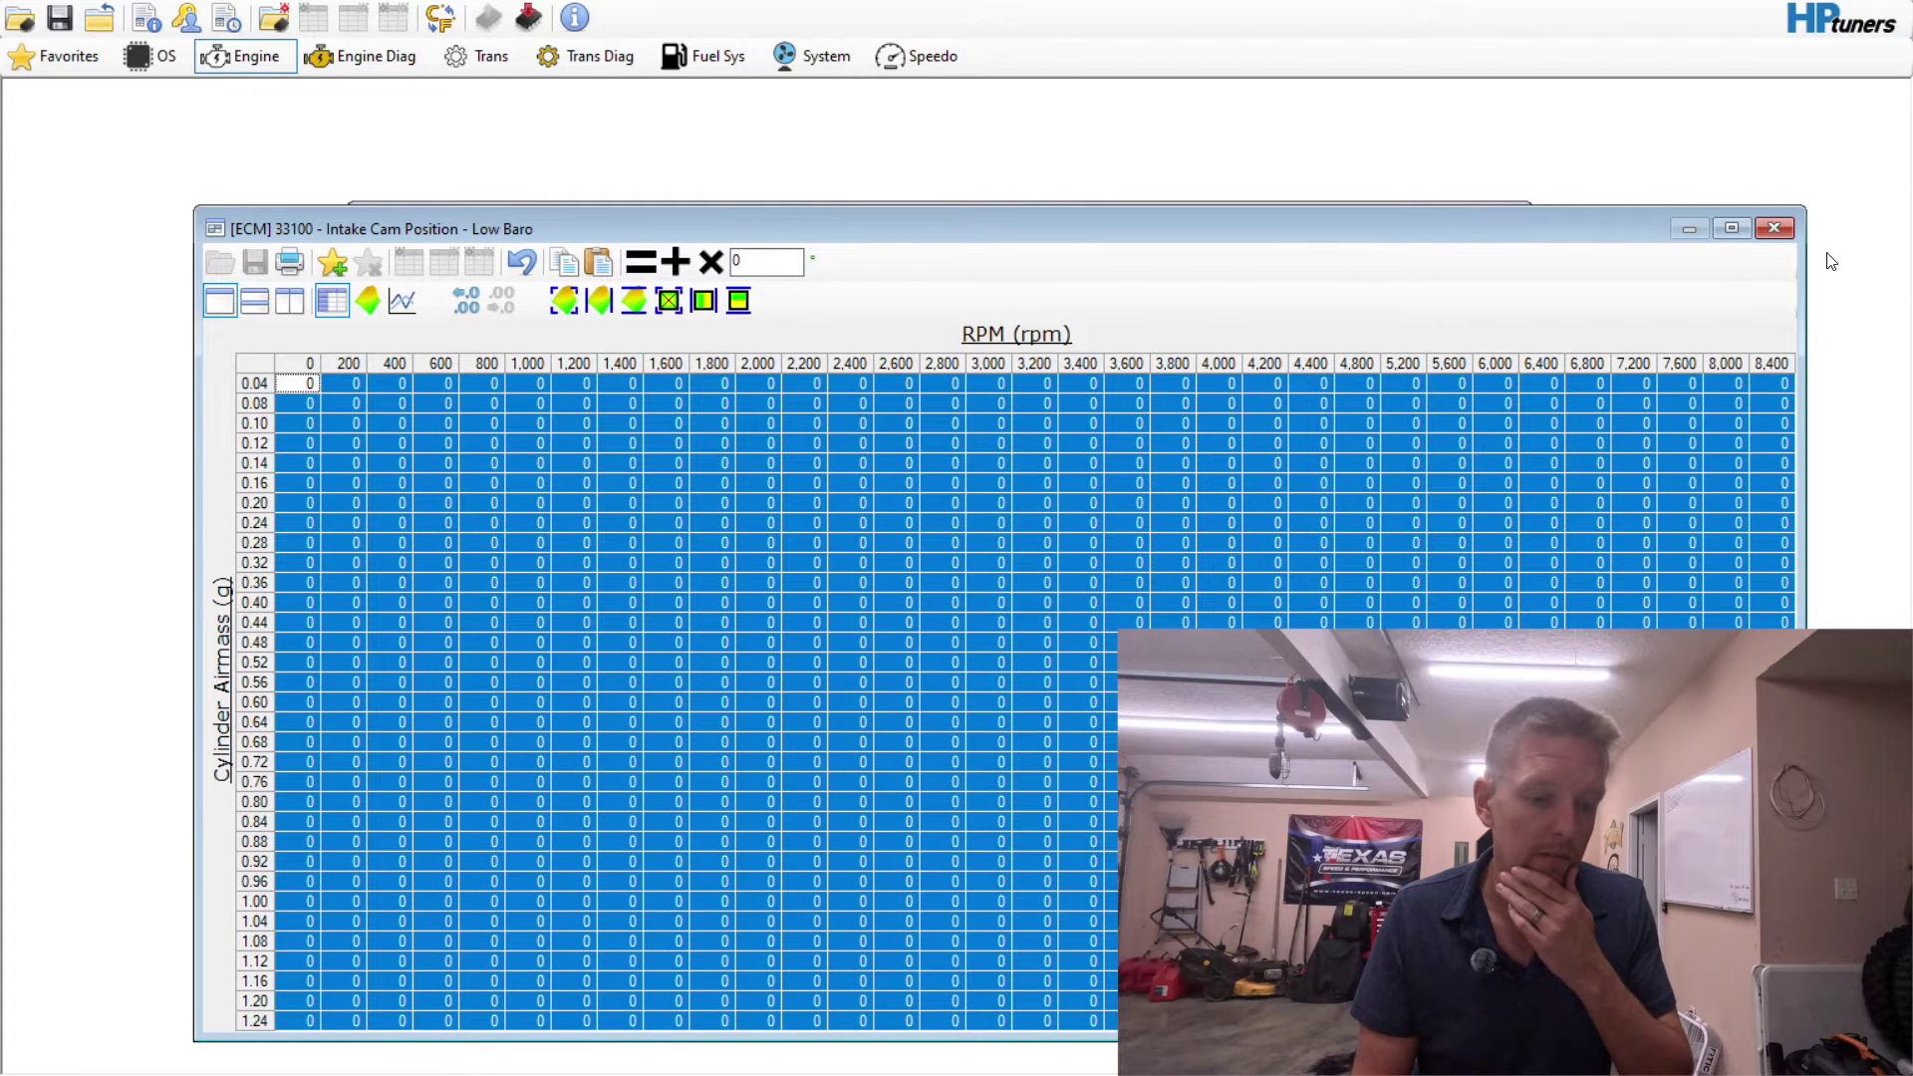
click(1773, 228)
- Set every cell of the medium-baro intake cam position table to 0
click(782, 403)
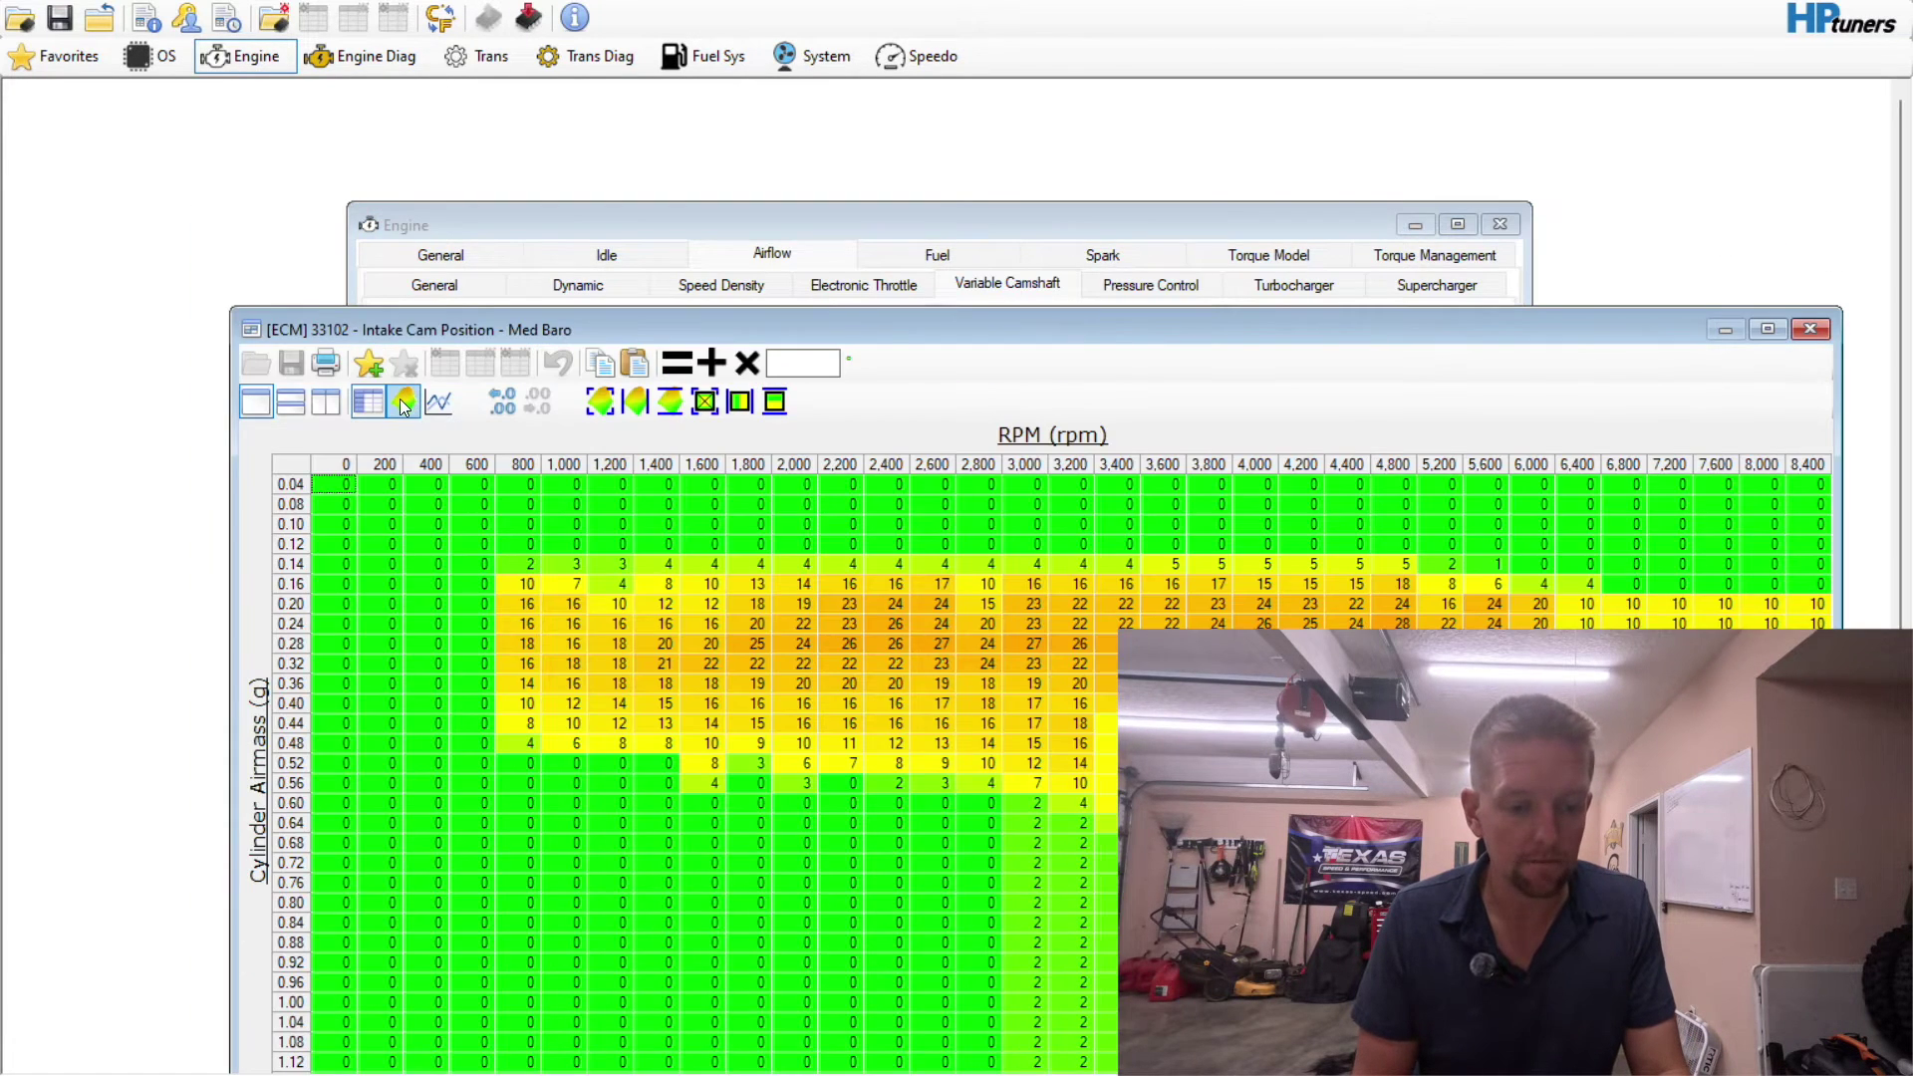
click(289, 465)
text(0)
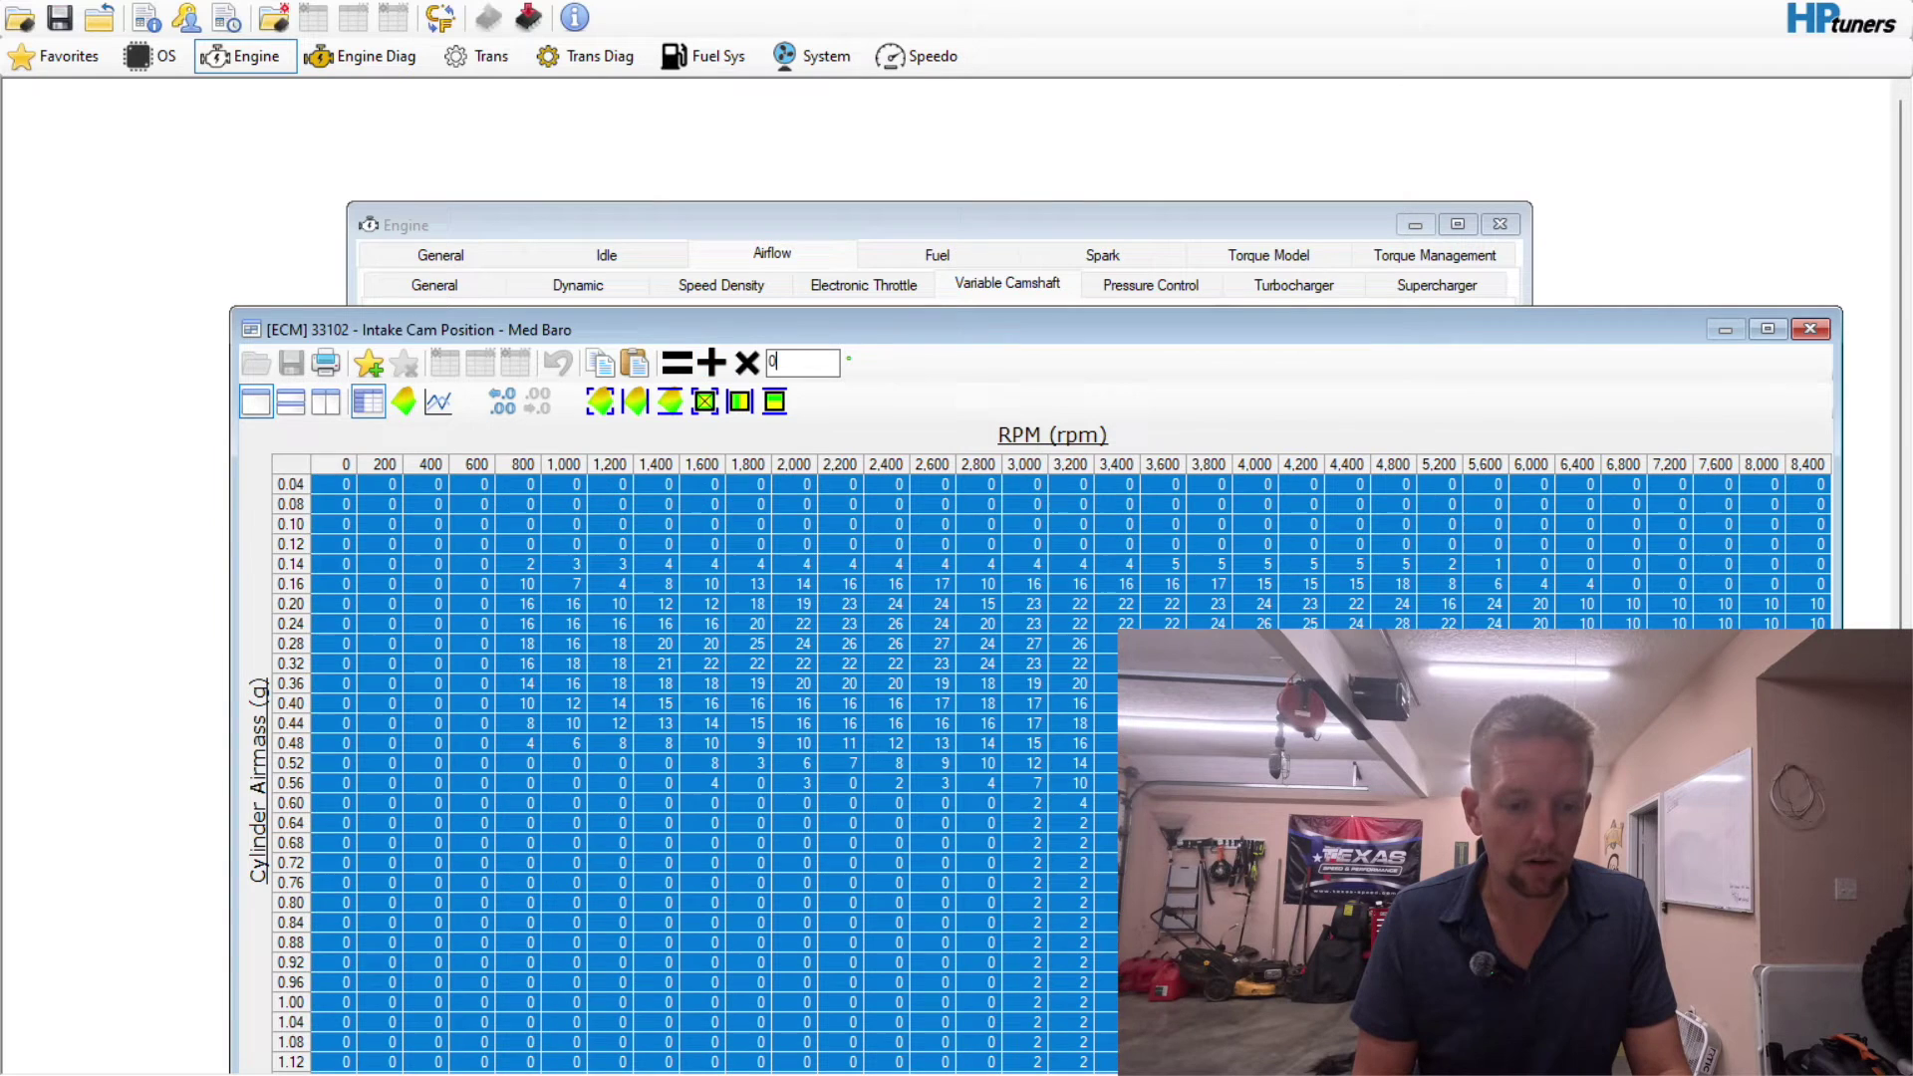
click(687, 371)
key(Escape)
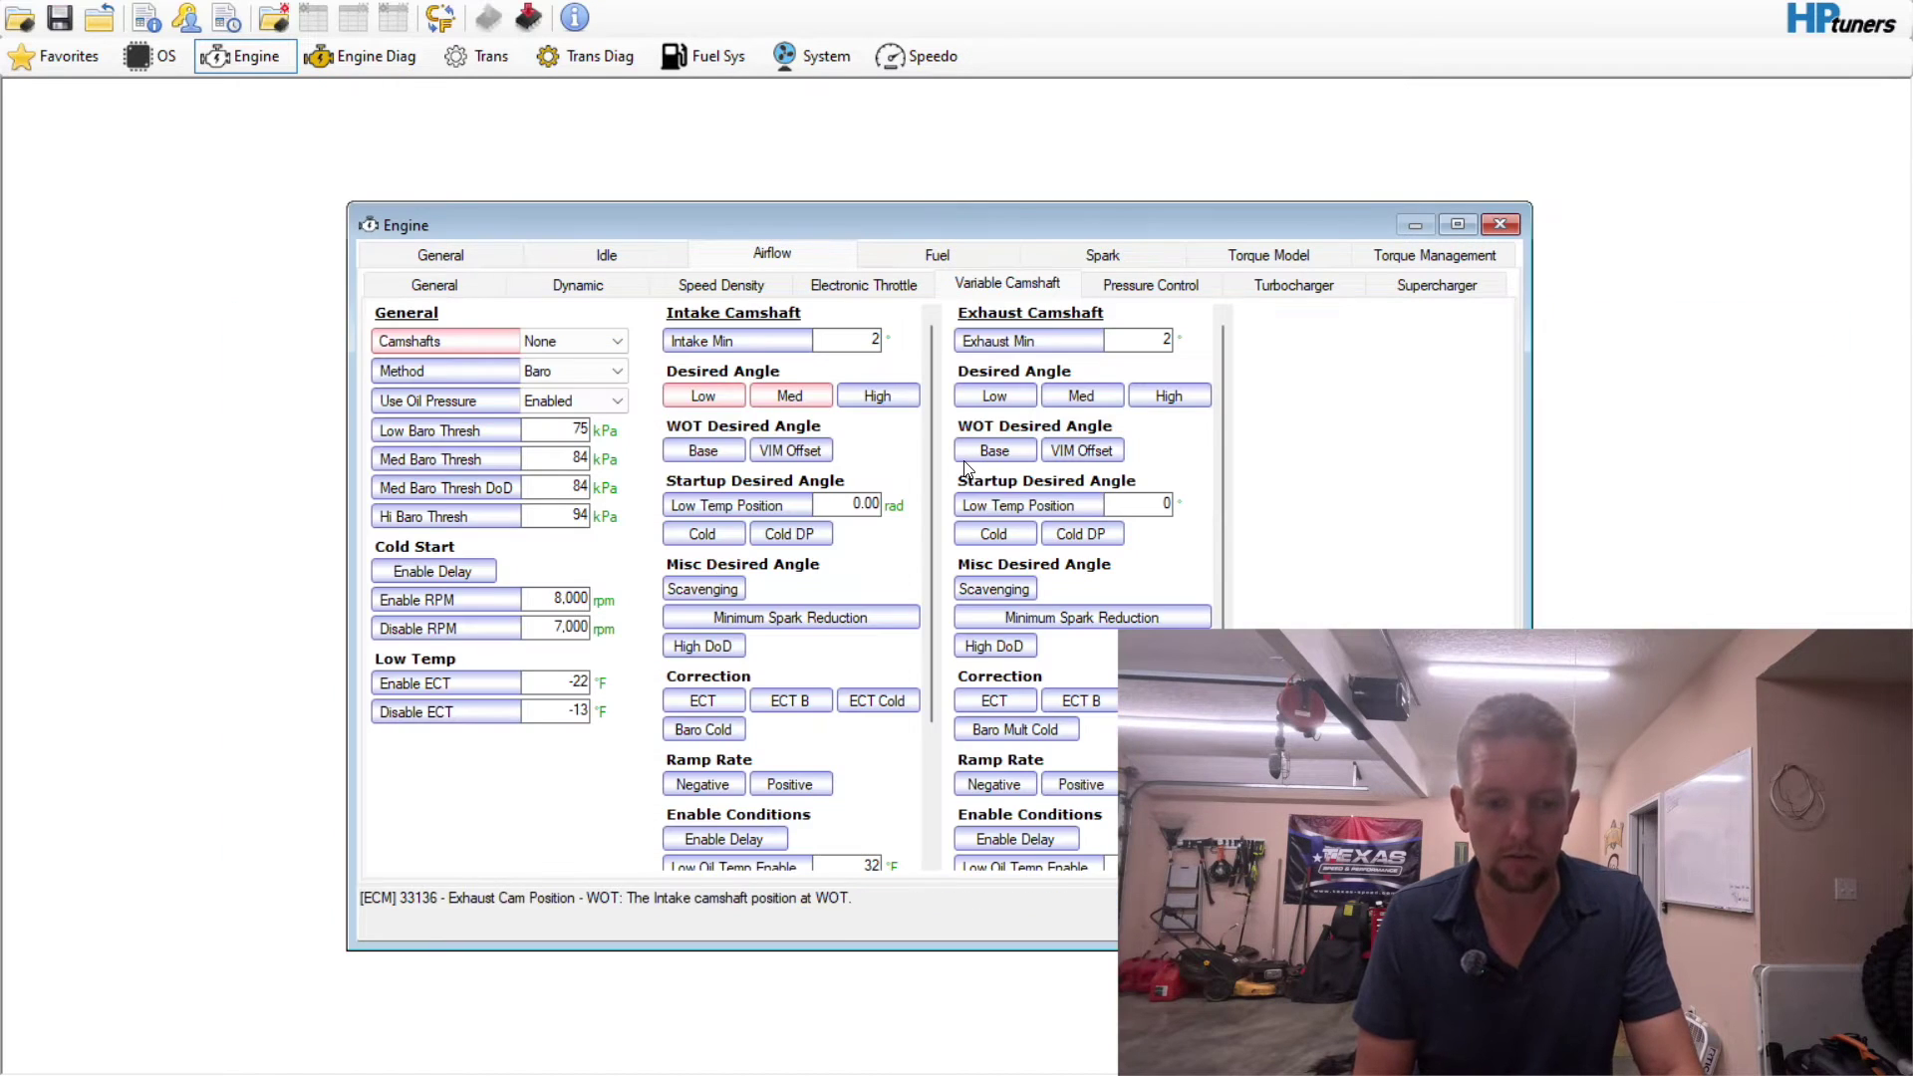
- Set every cell of the high-baro intake cam position table to 0
click(873, 389)
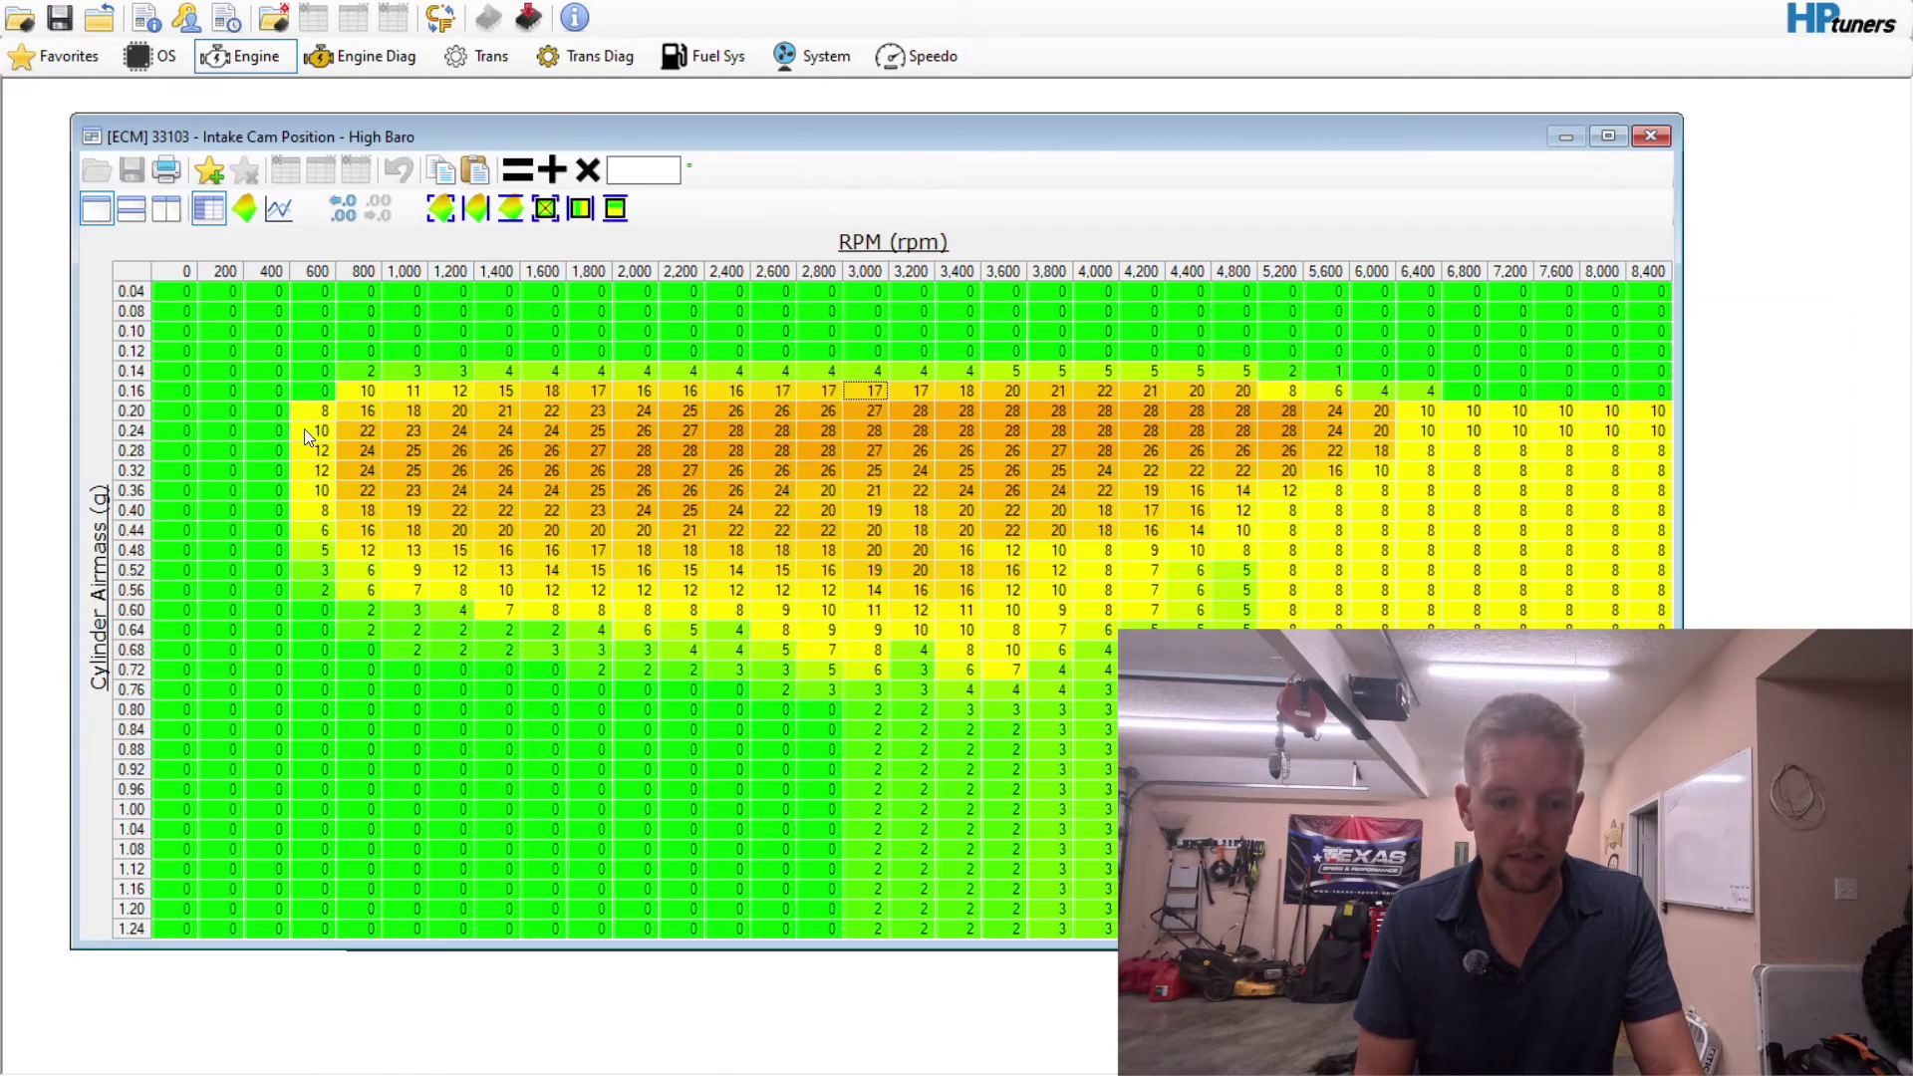
click(136, 282)
click(653, 169)
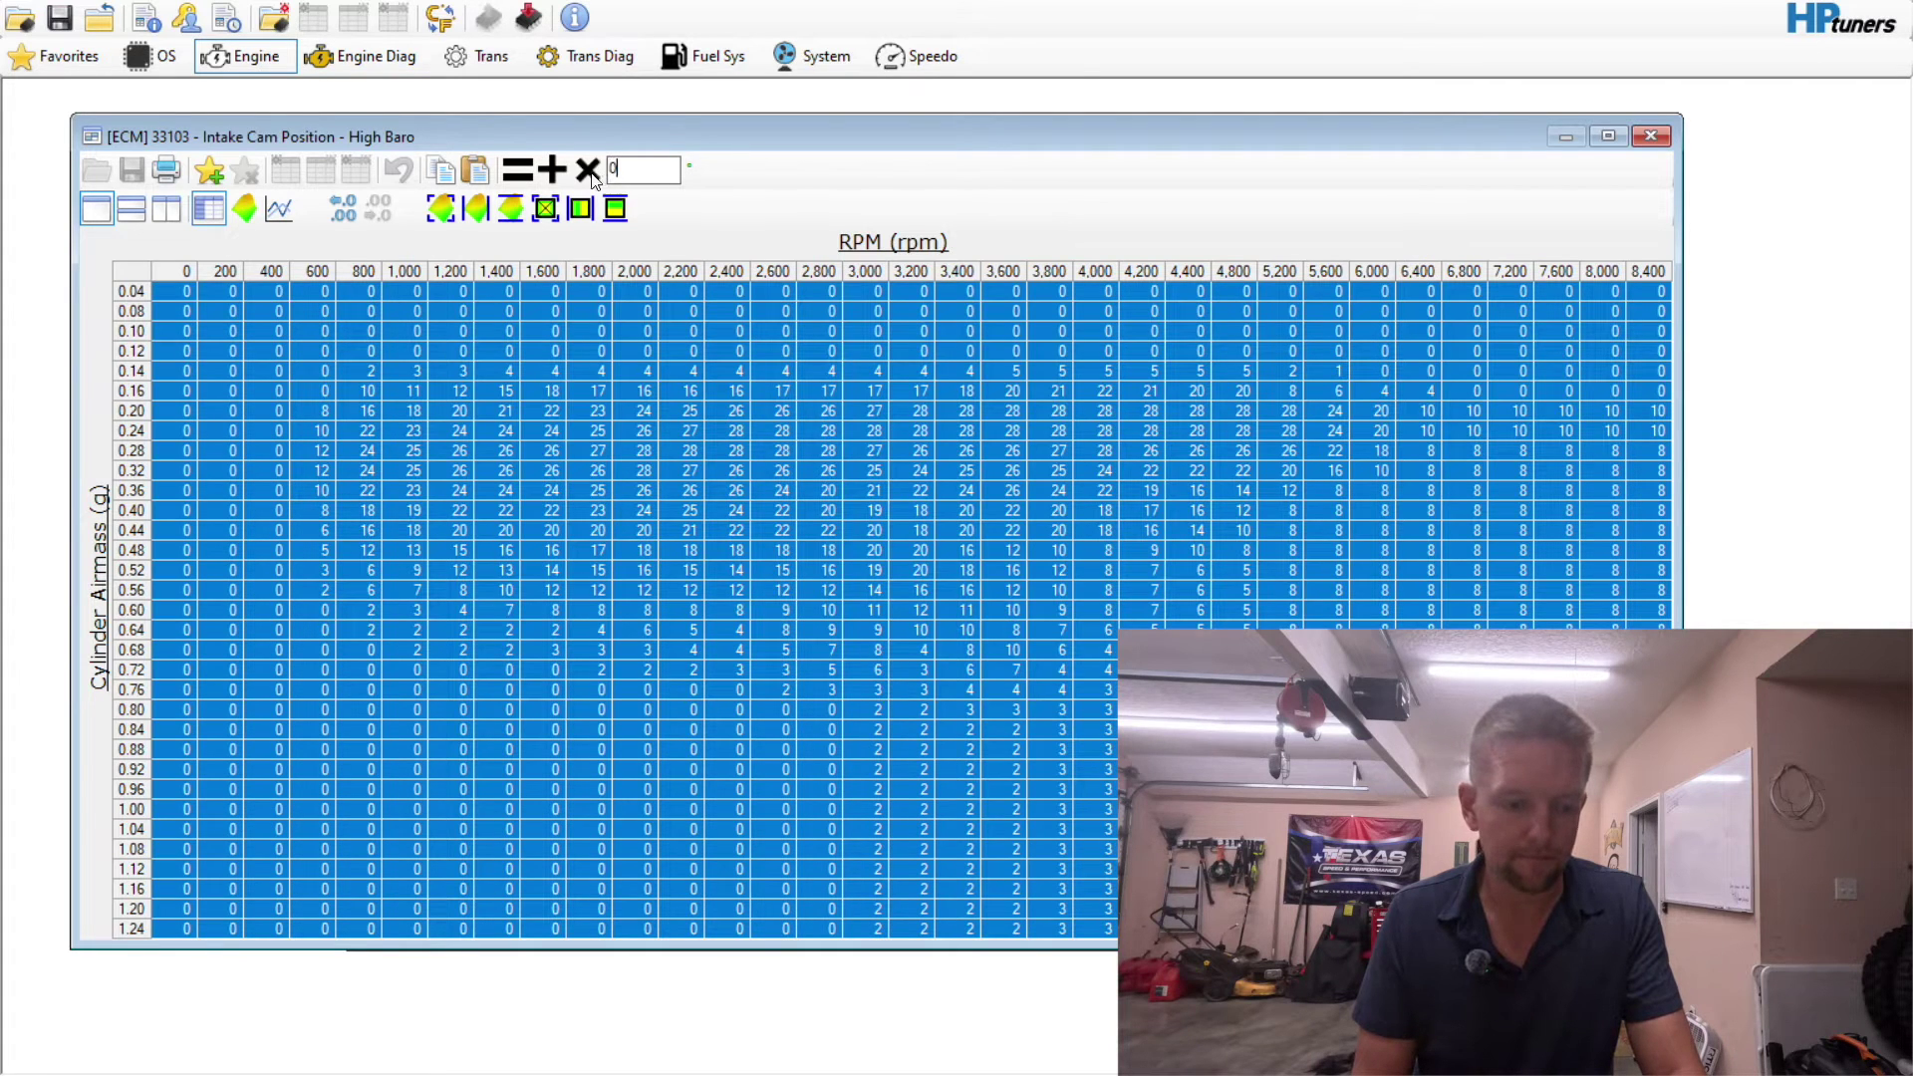
click(517, 170)
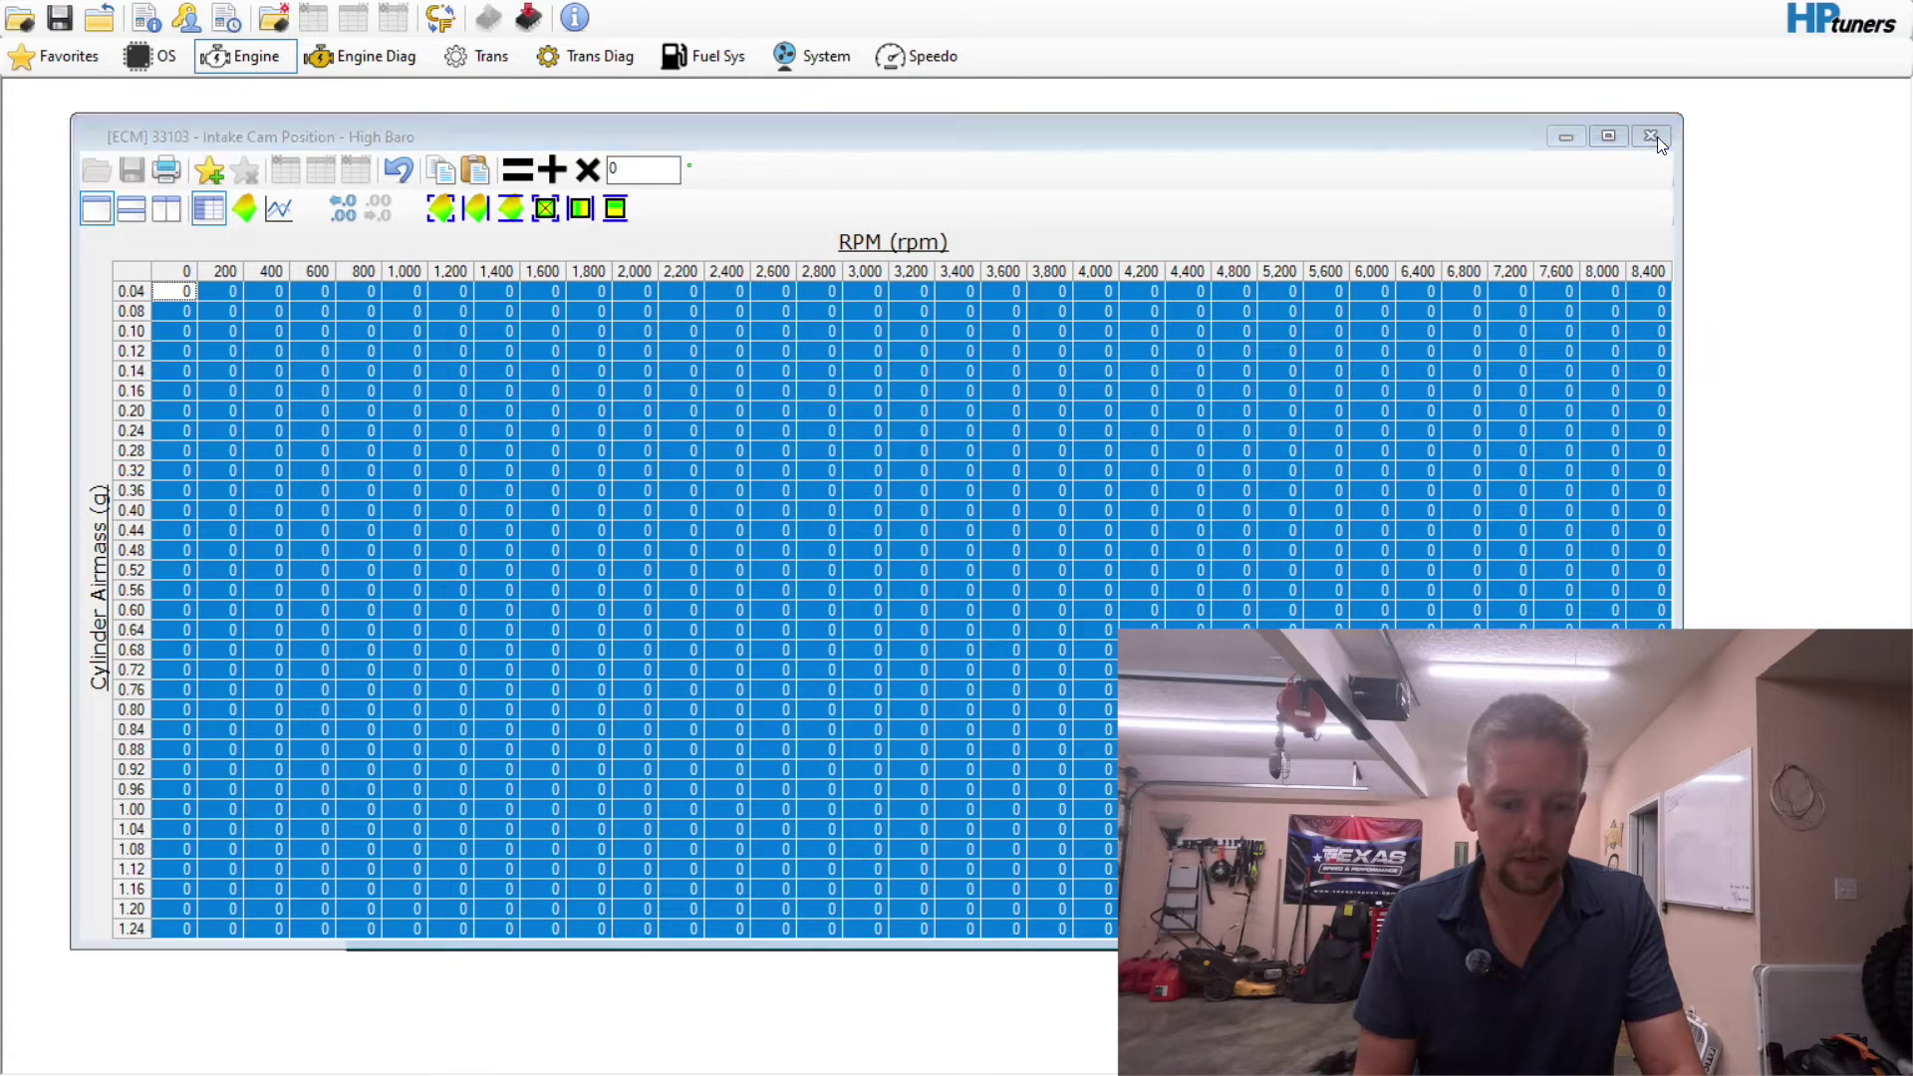
click(1658, 144)
- Set every cell of the base WOT intake cam angle table to 0
click(717, 458)
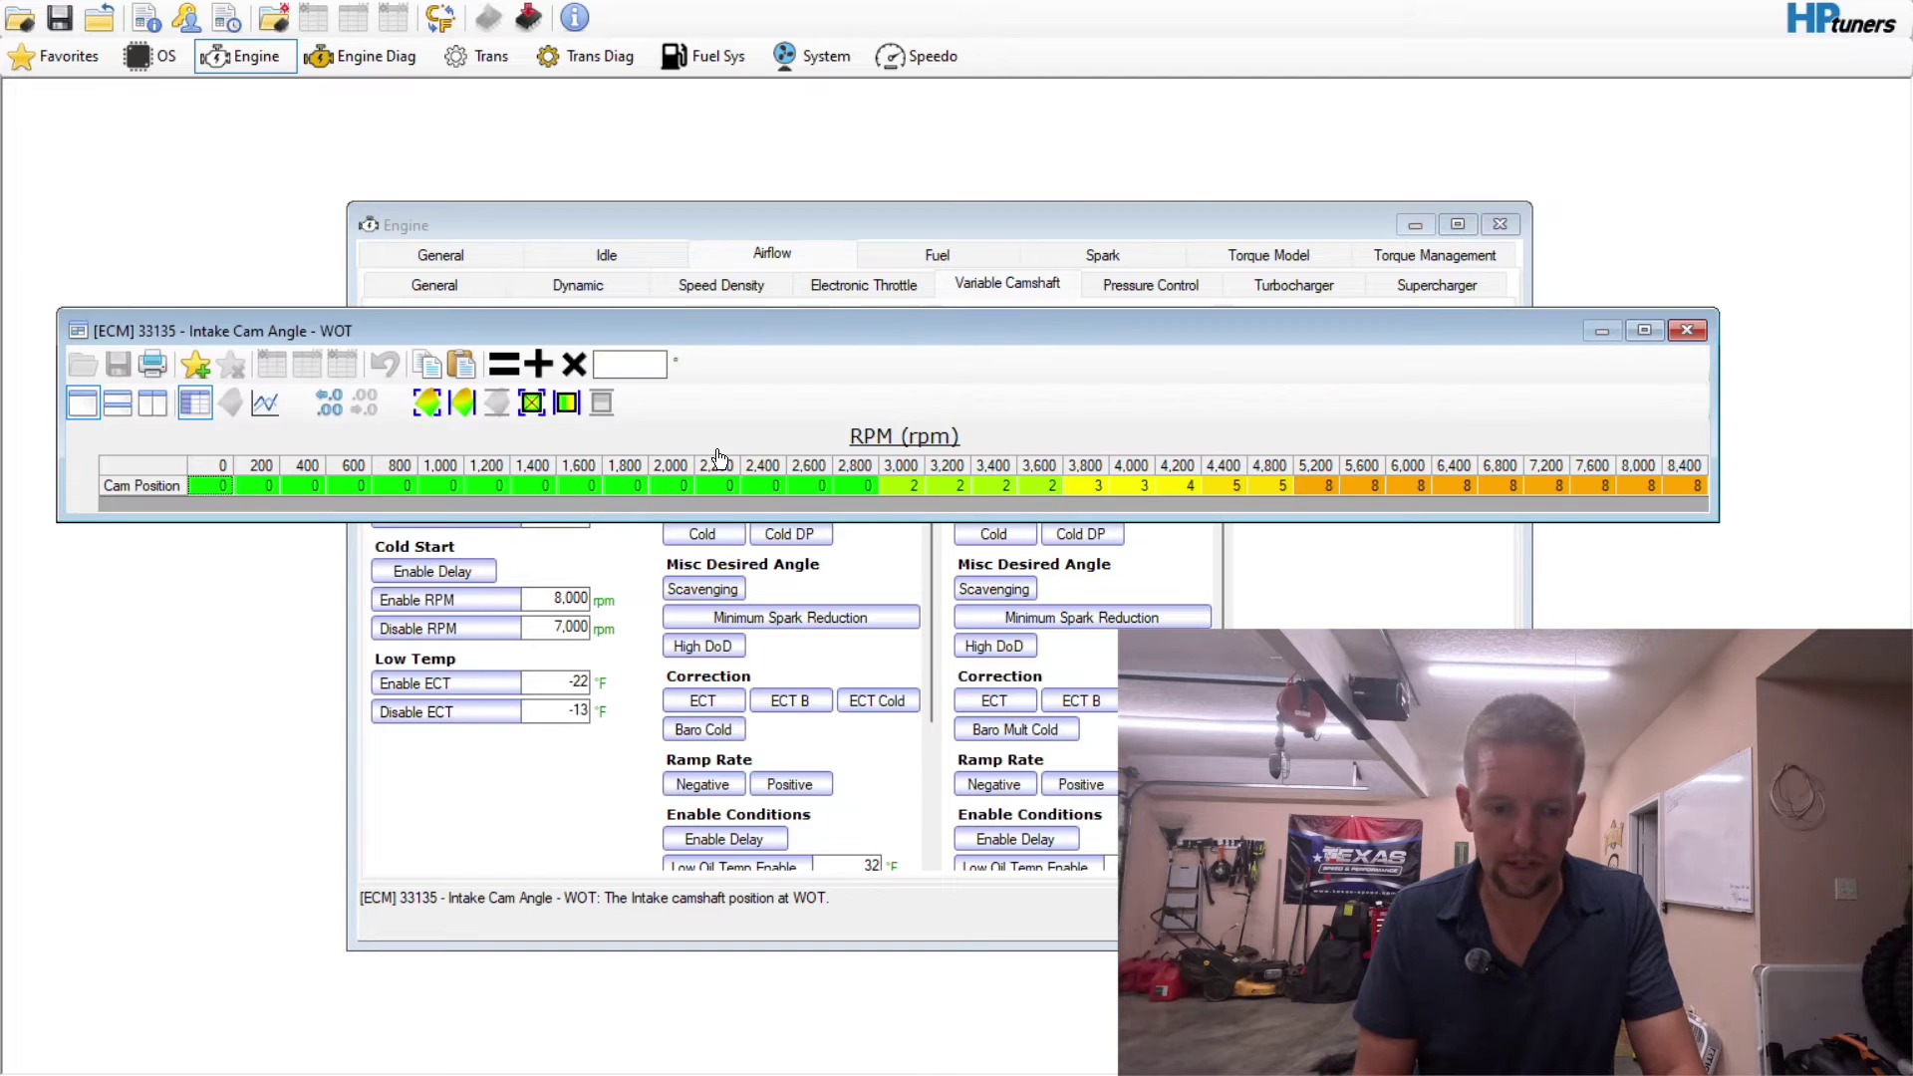
click(169, 469)
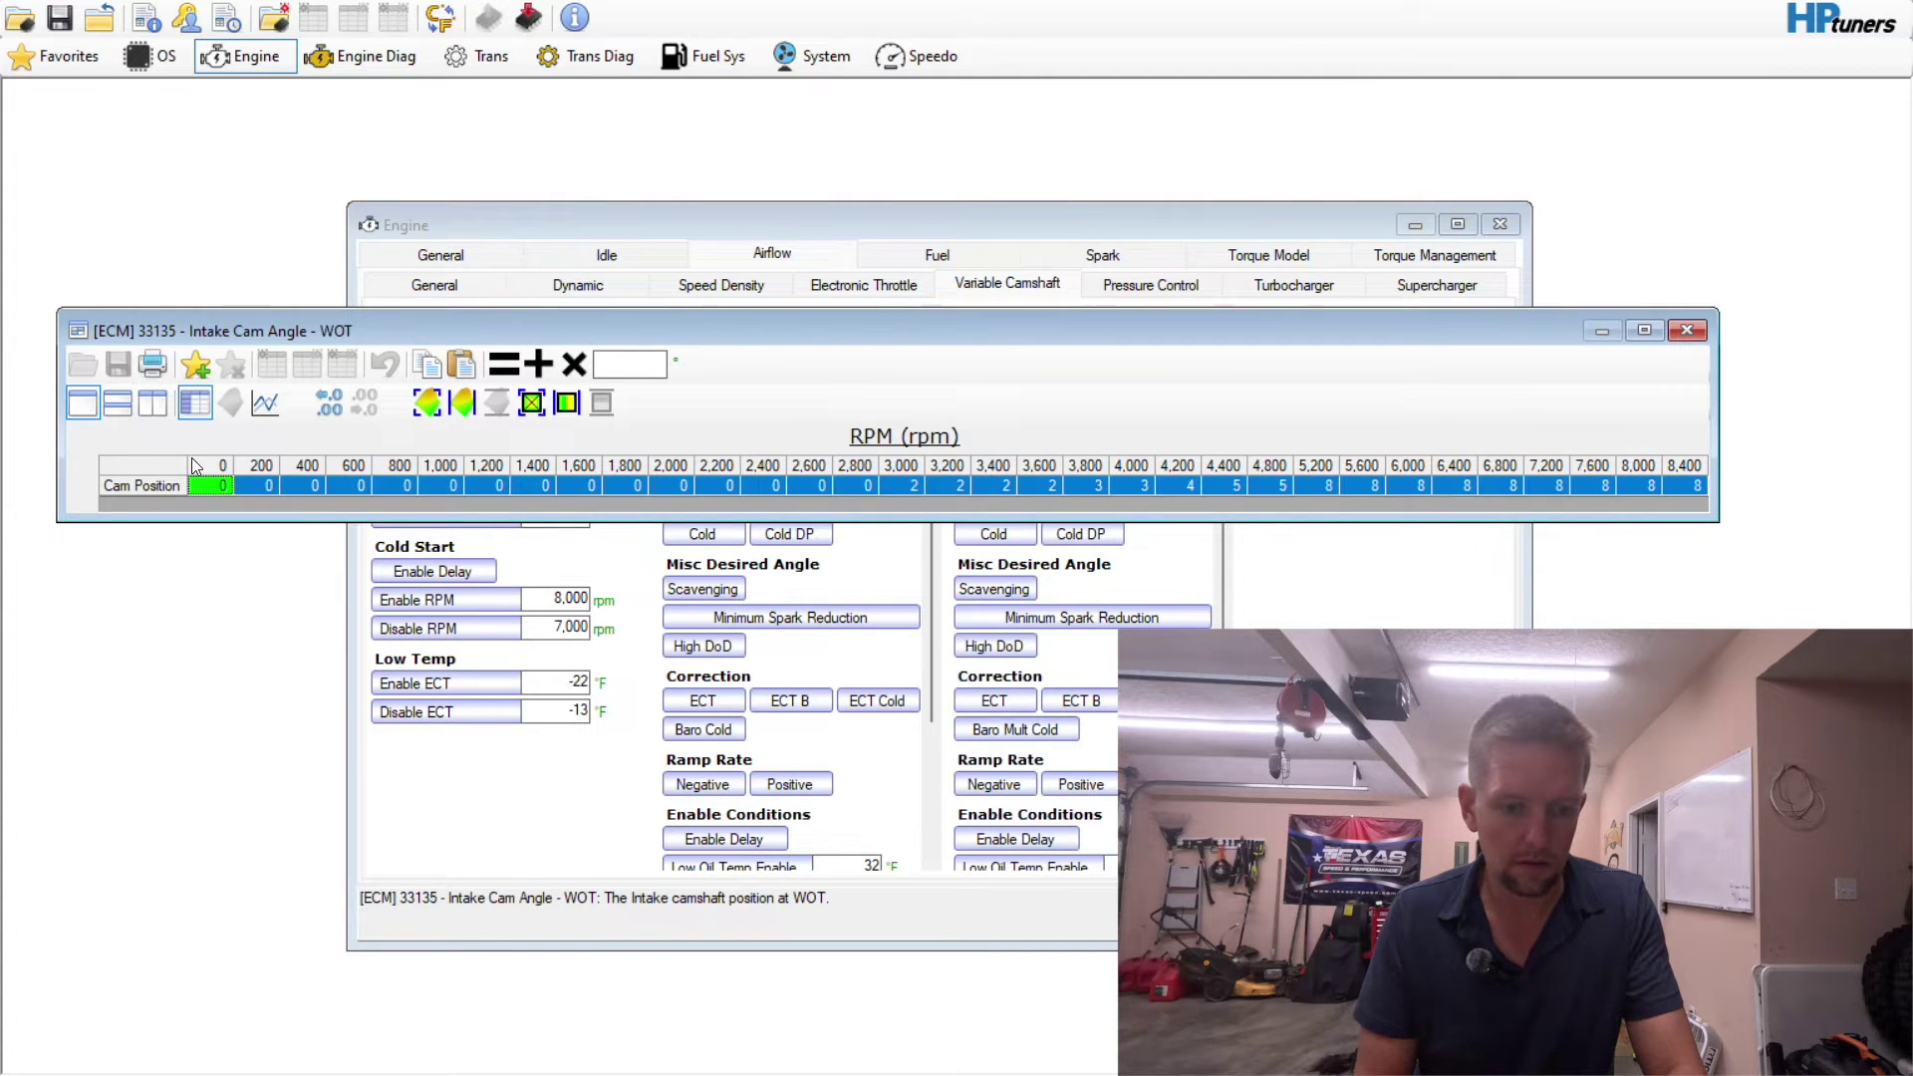
click(583, 368)
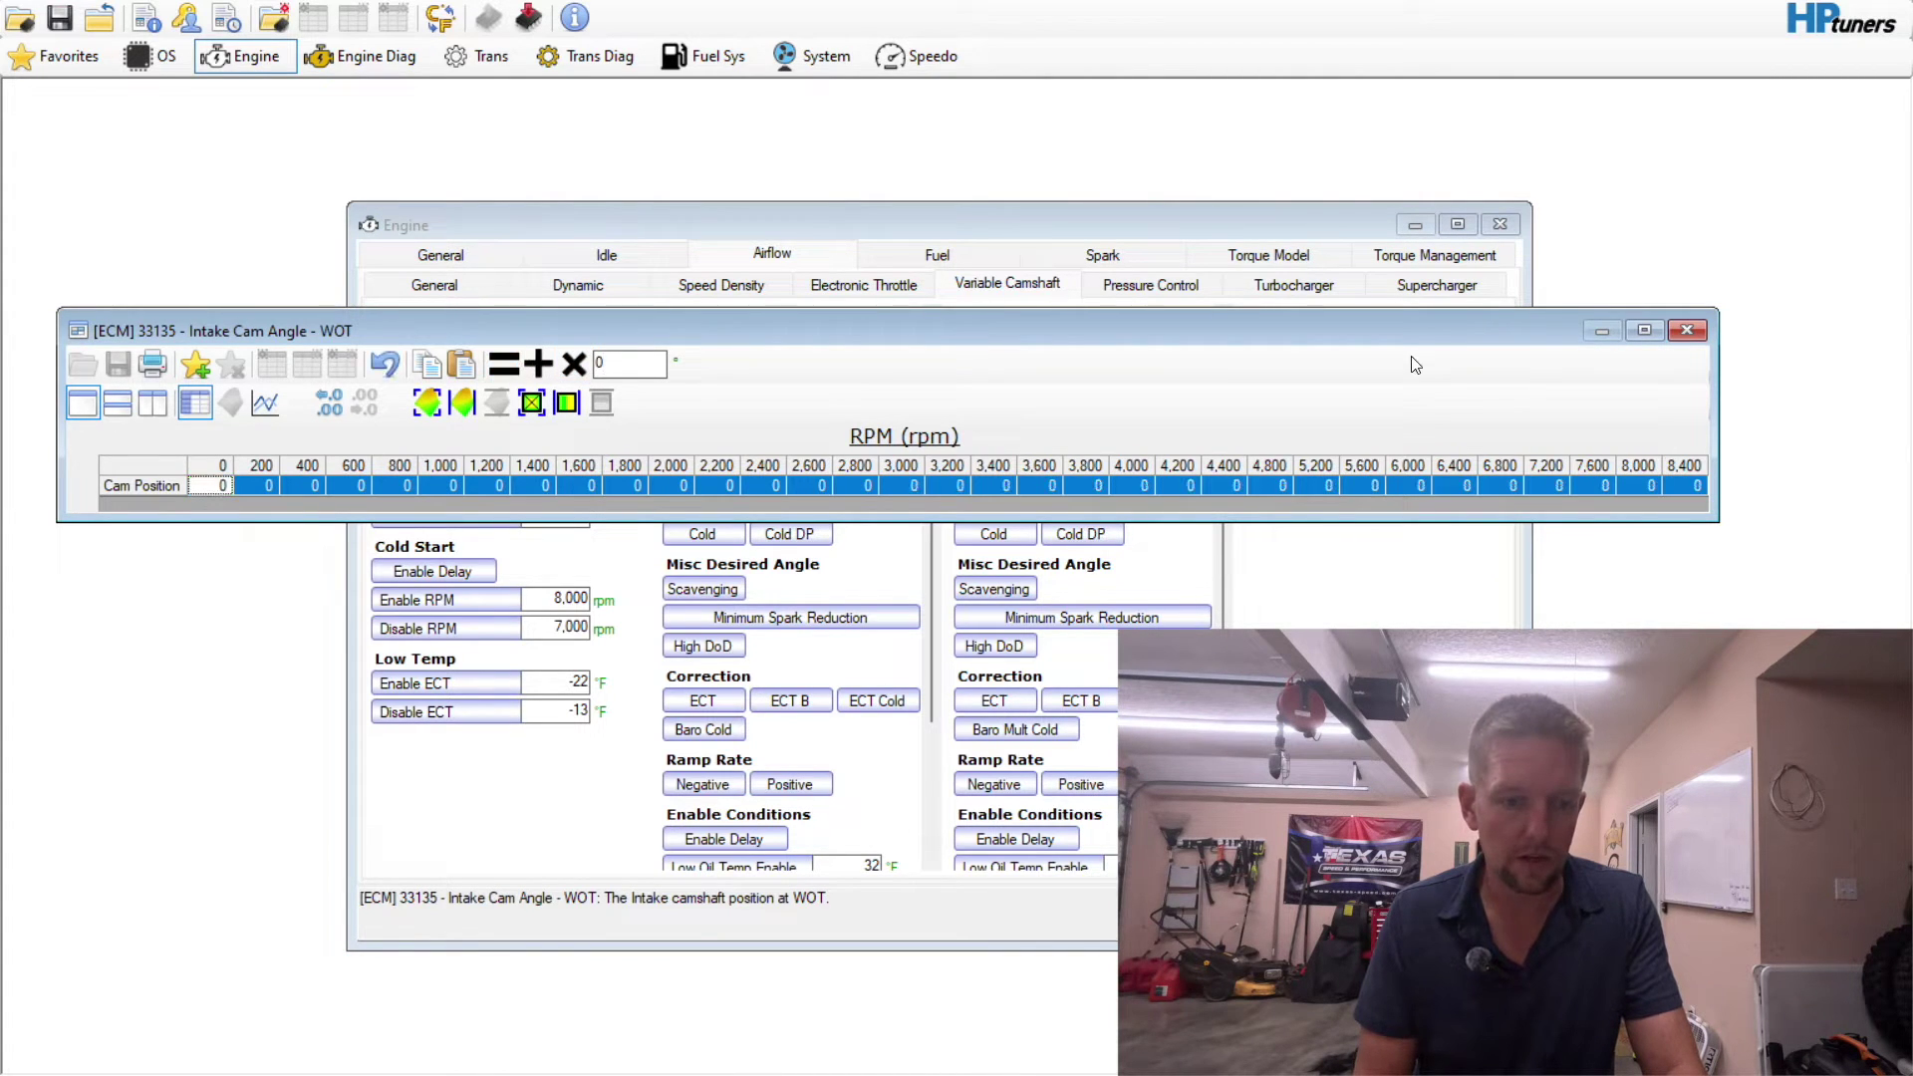
click(1686, 330)
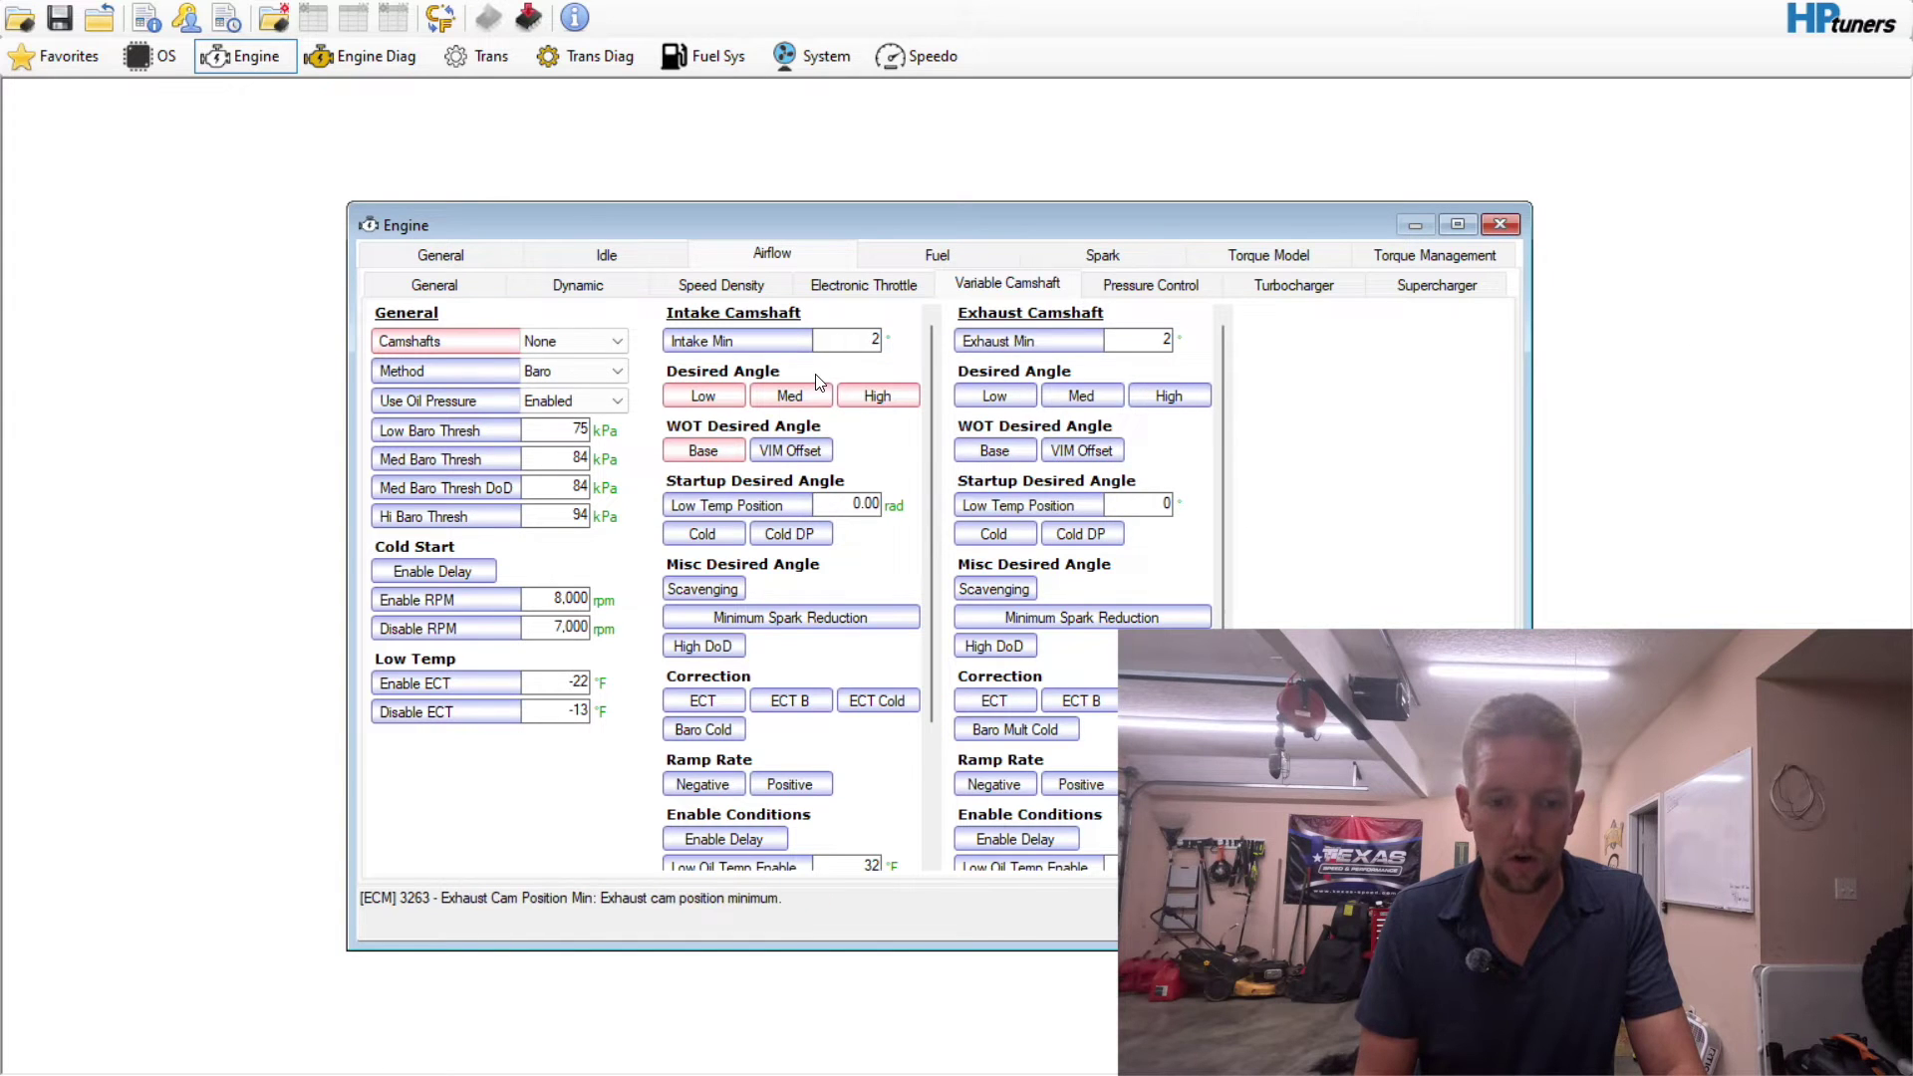
- Disable the use of oil pressure for the variable camshaft and check the remaining camshaft settings
click(605, 400)
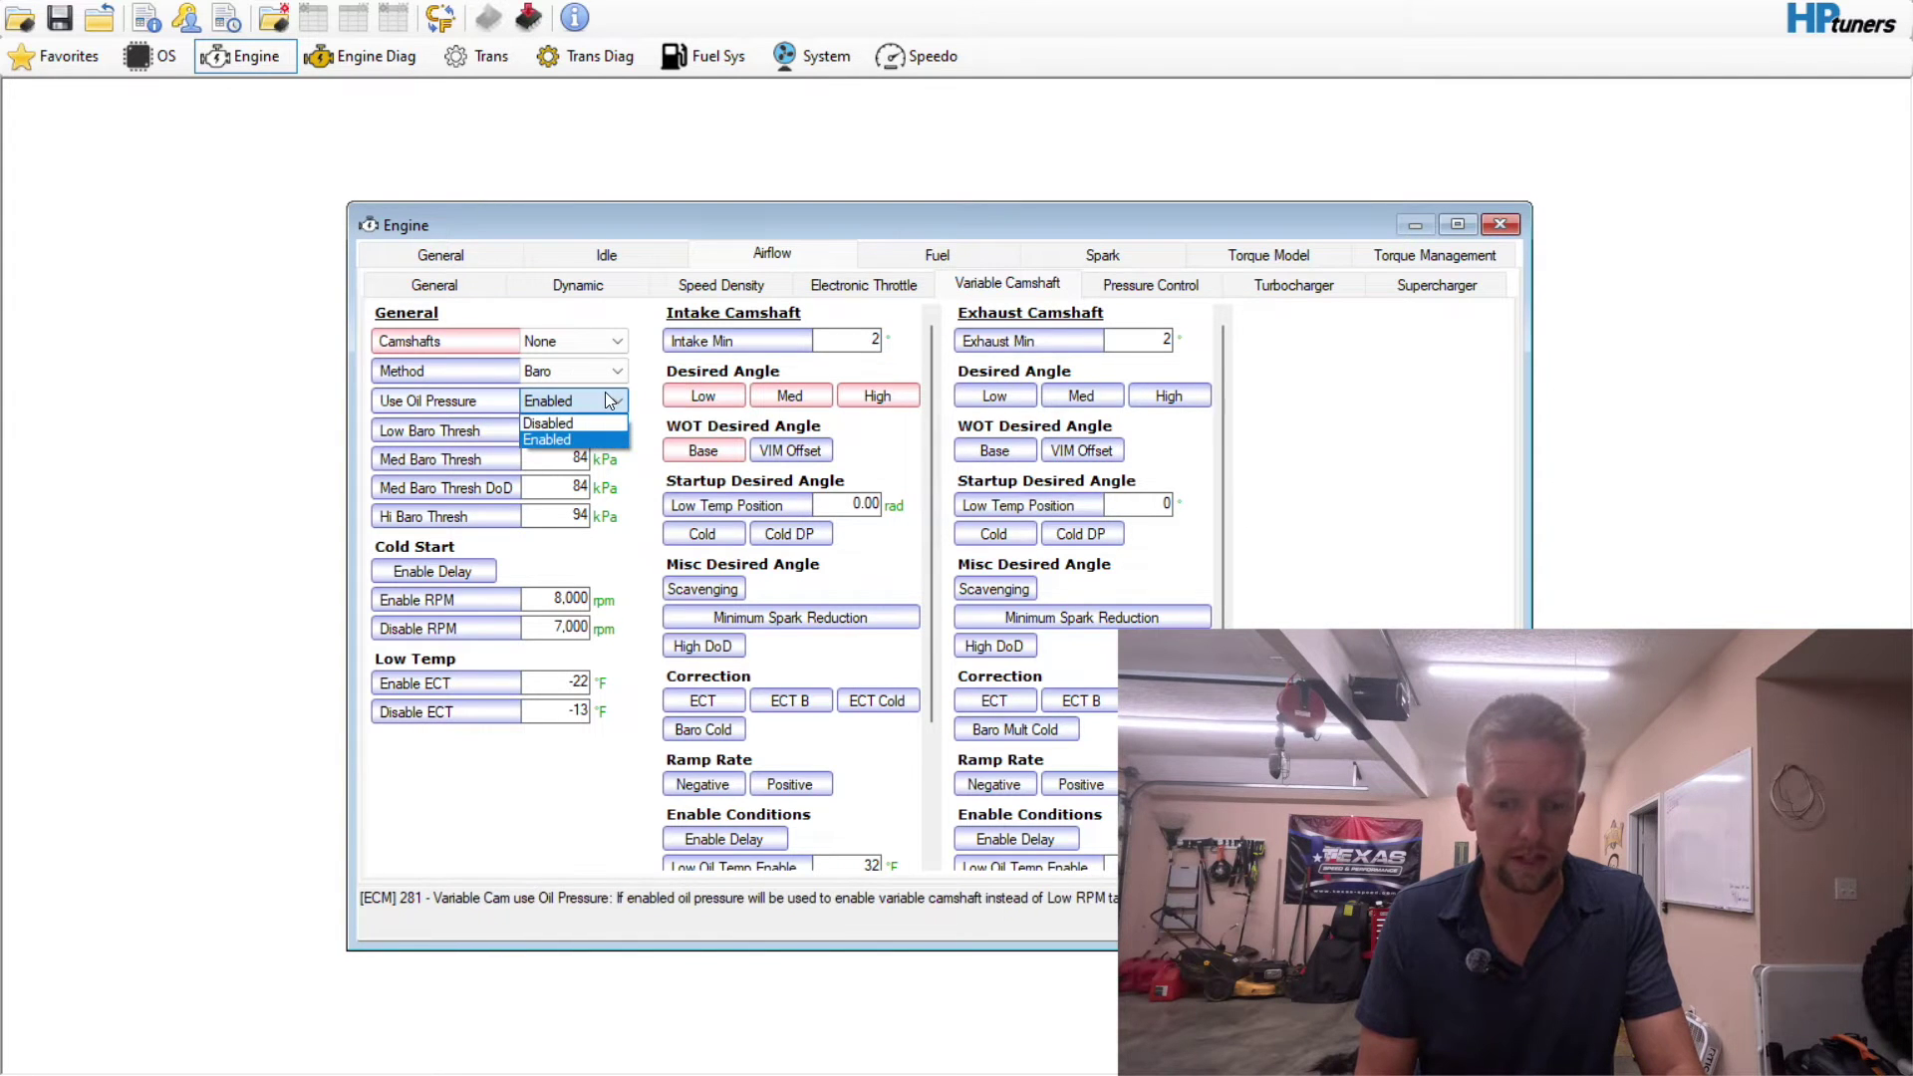
click(600, 425)
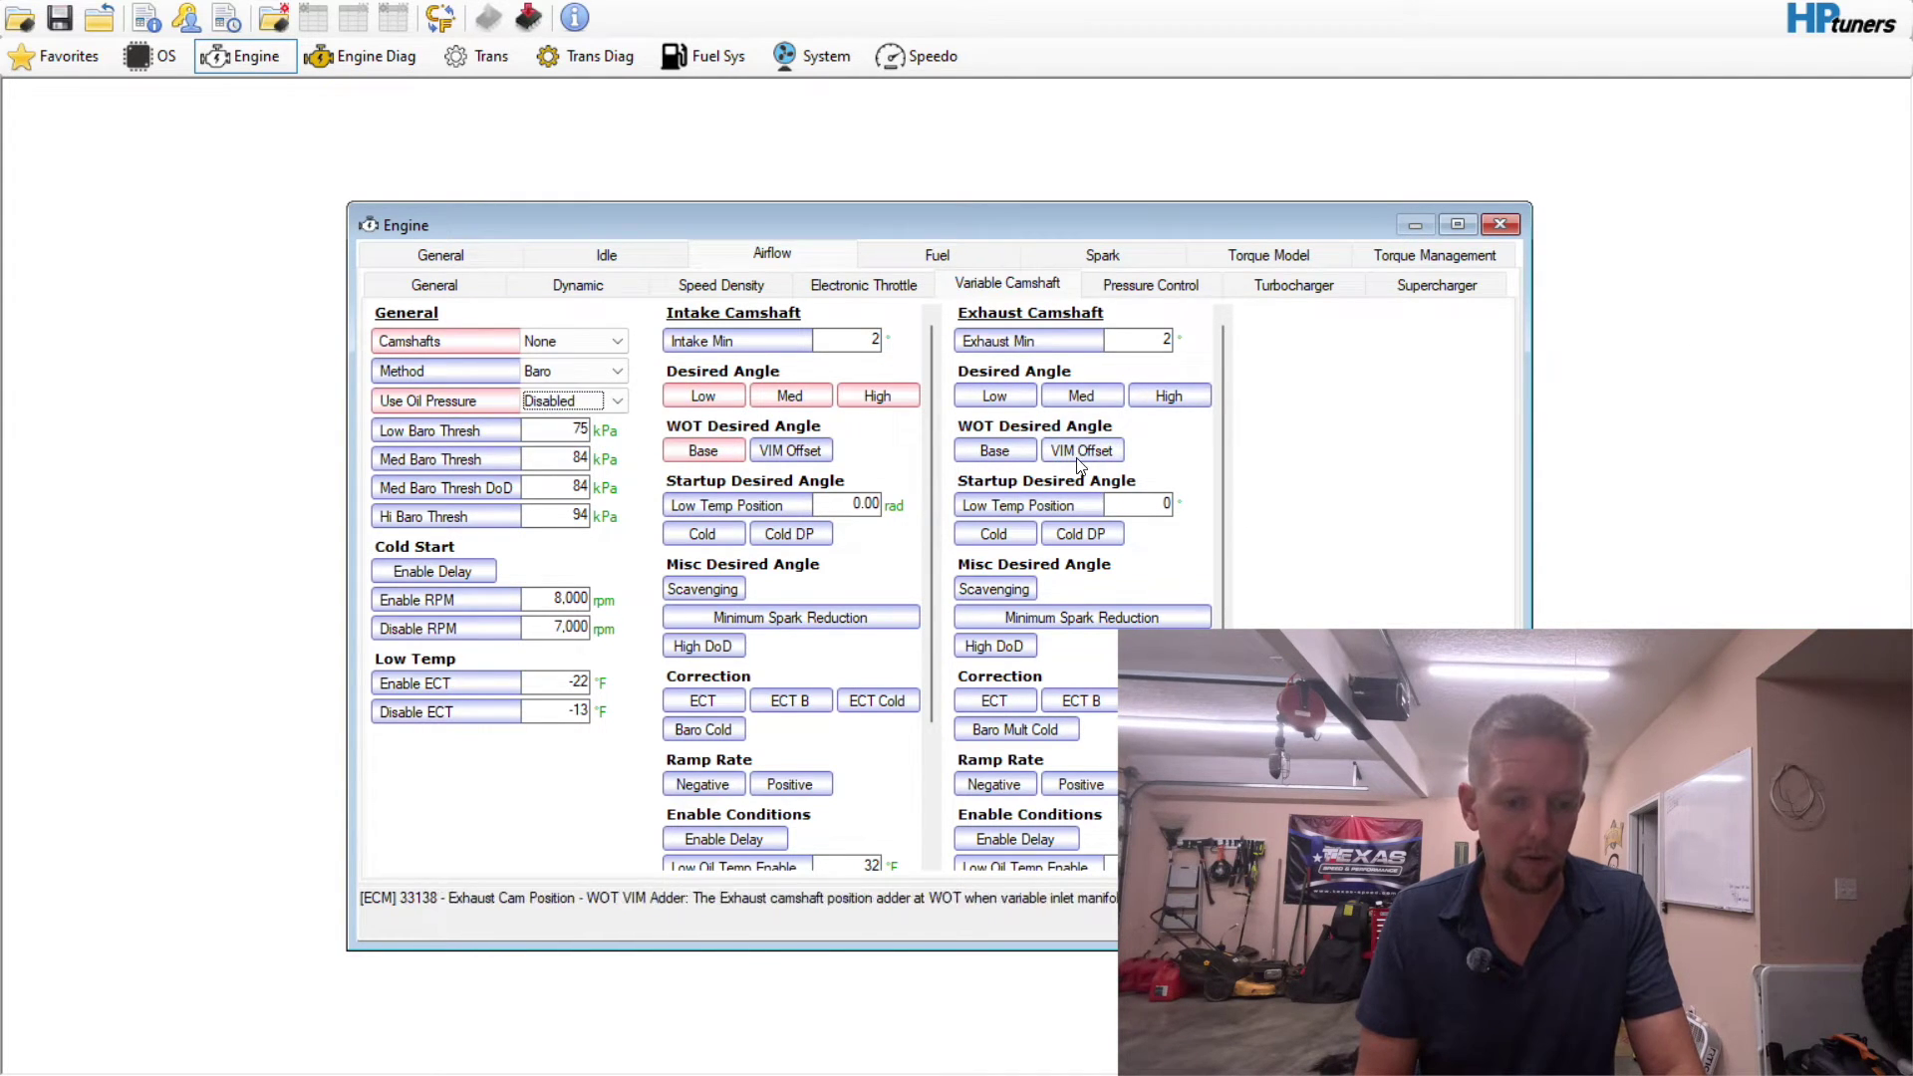
scroll(925, 504, down, 3)
scroll(924, 504, up, 3)
scroll(1221, 492, down, 3)
scroll(1225, 458, up, 3)
- Review the airflow pressure control, turbocharger and supercharger settings and the stoichiometric AFR table
click(1154, 287)
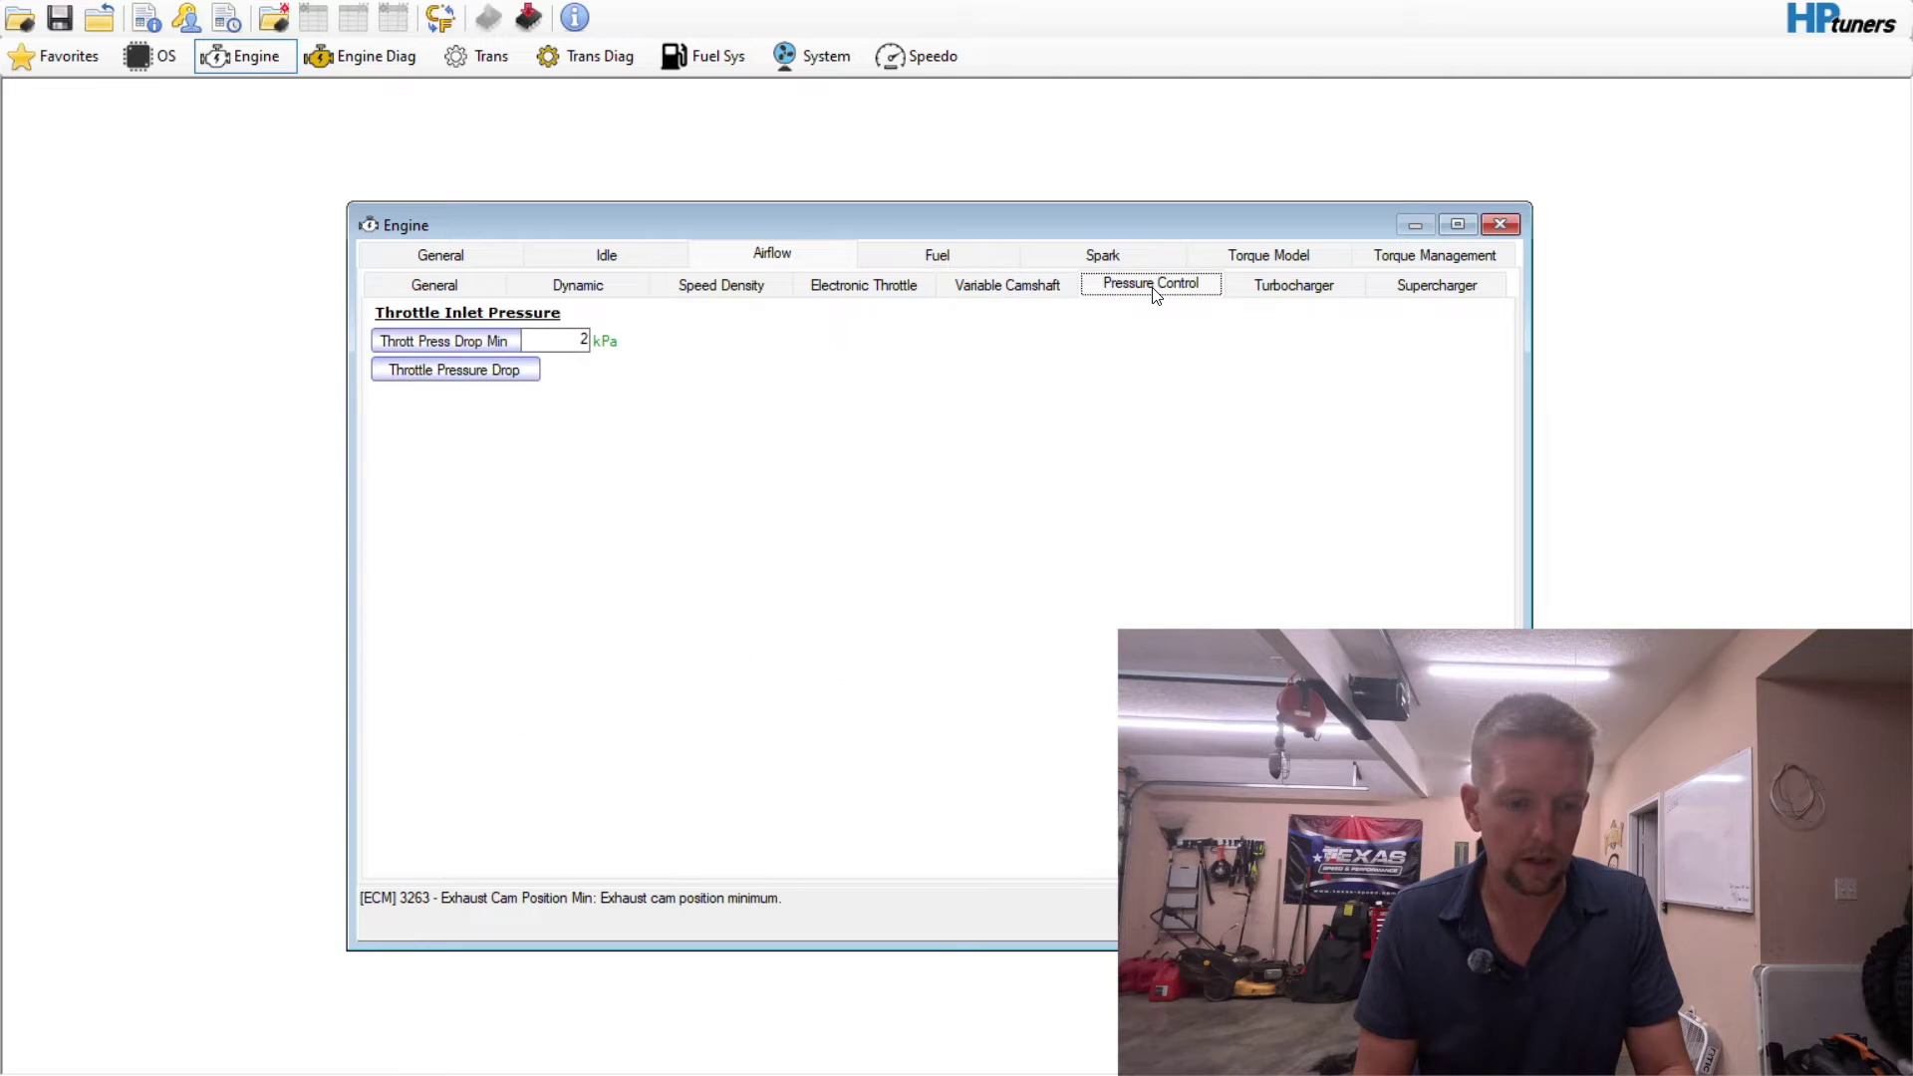
click(1293, 285)
click(1407, 289)
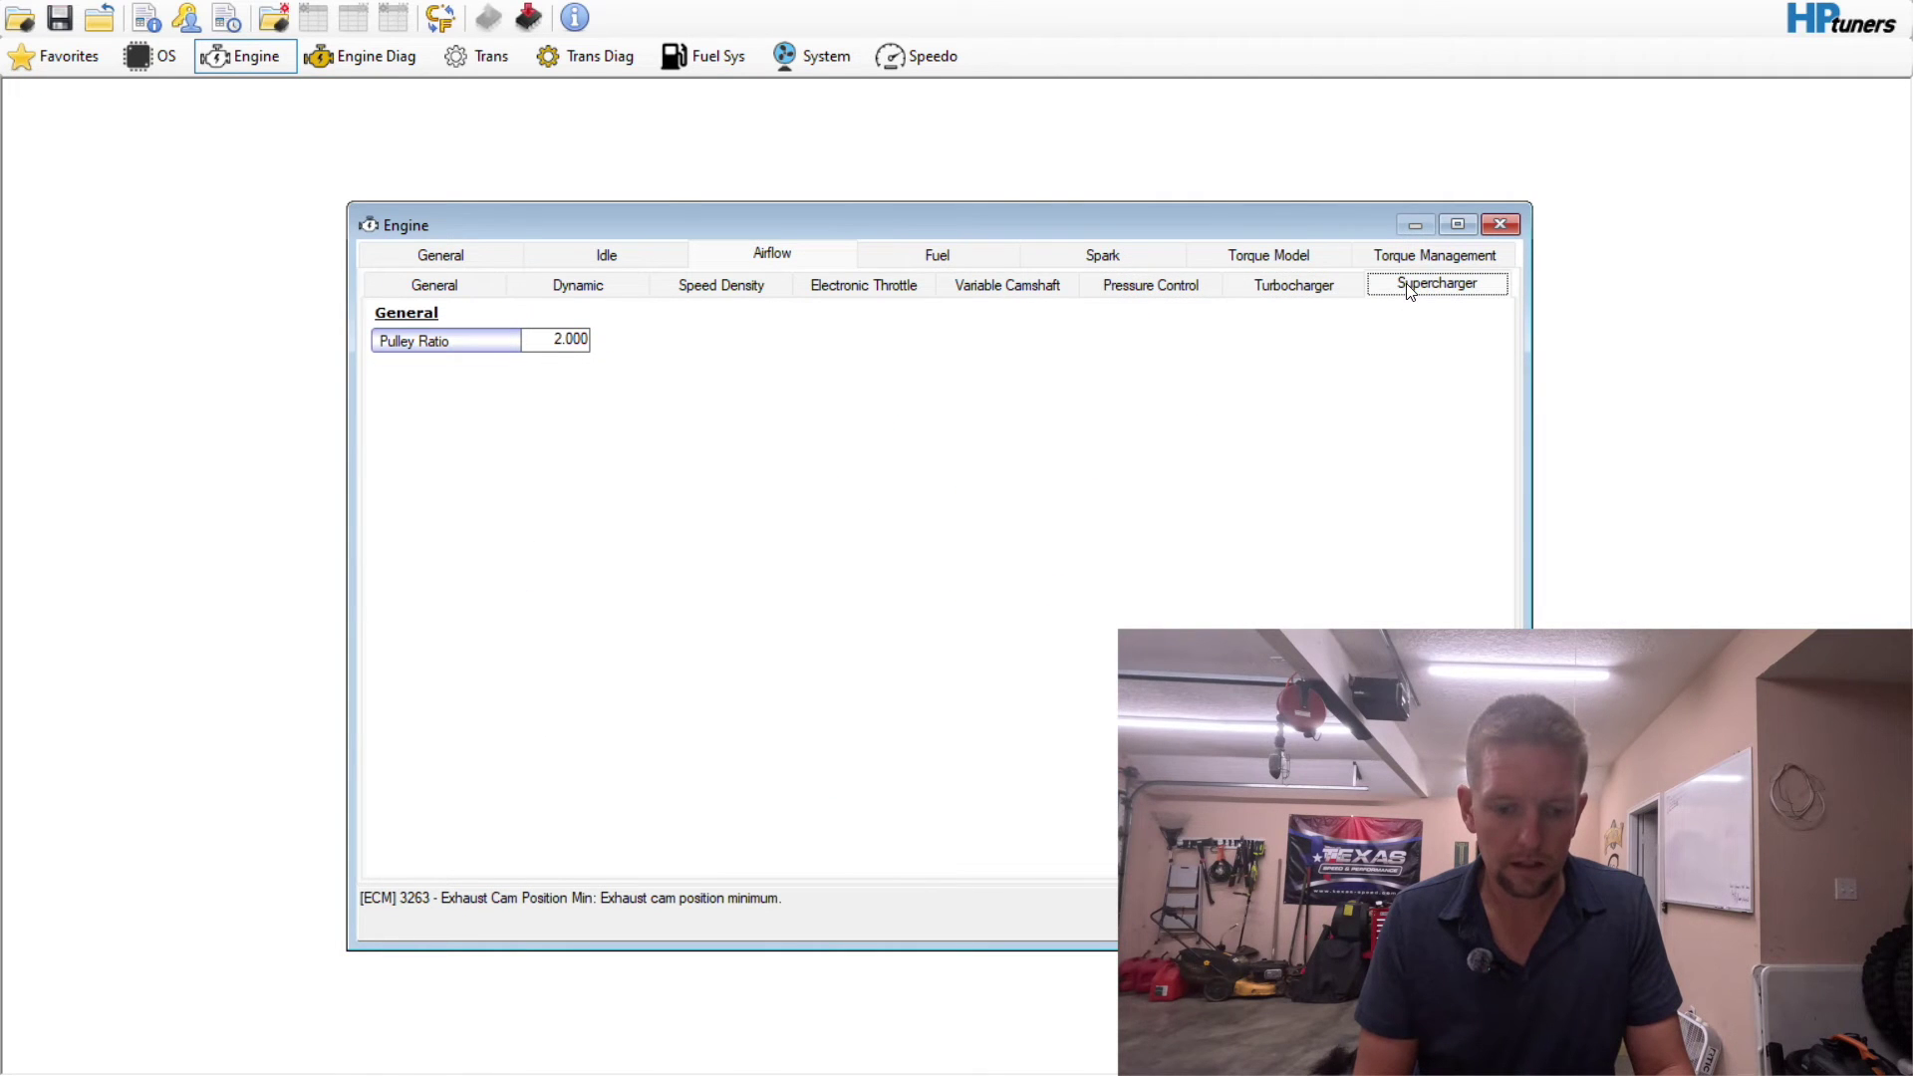
click(944, 258)
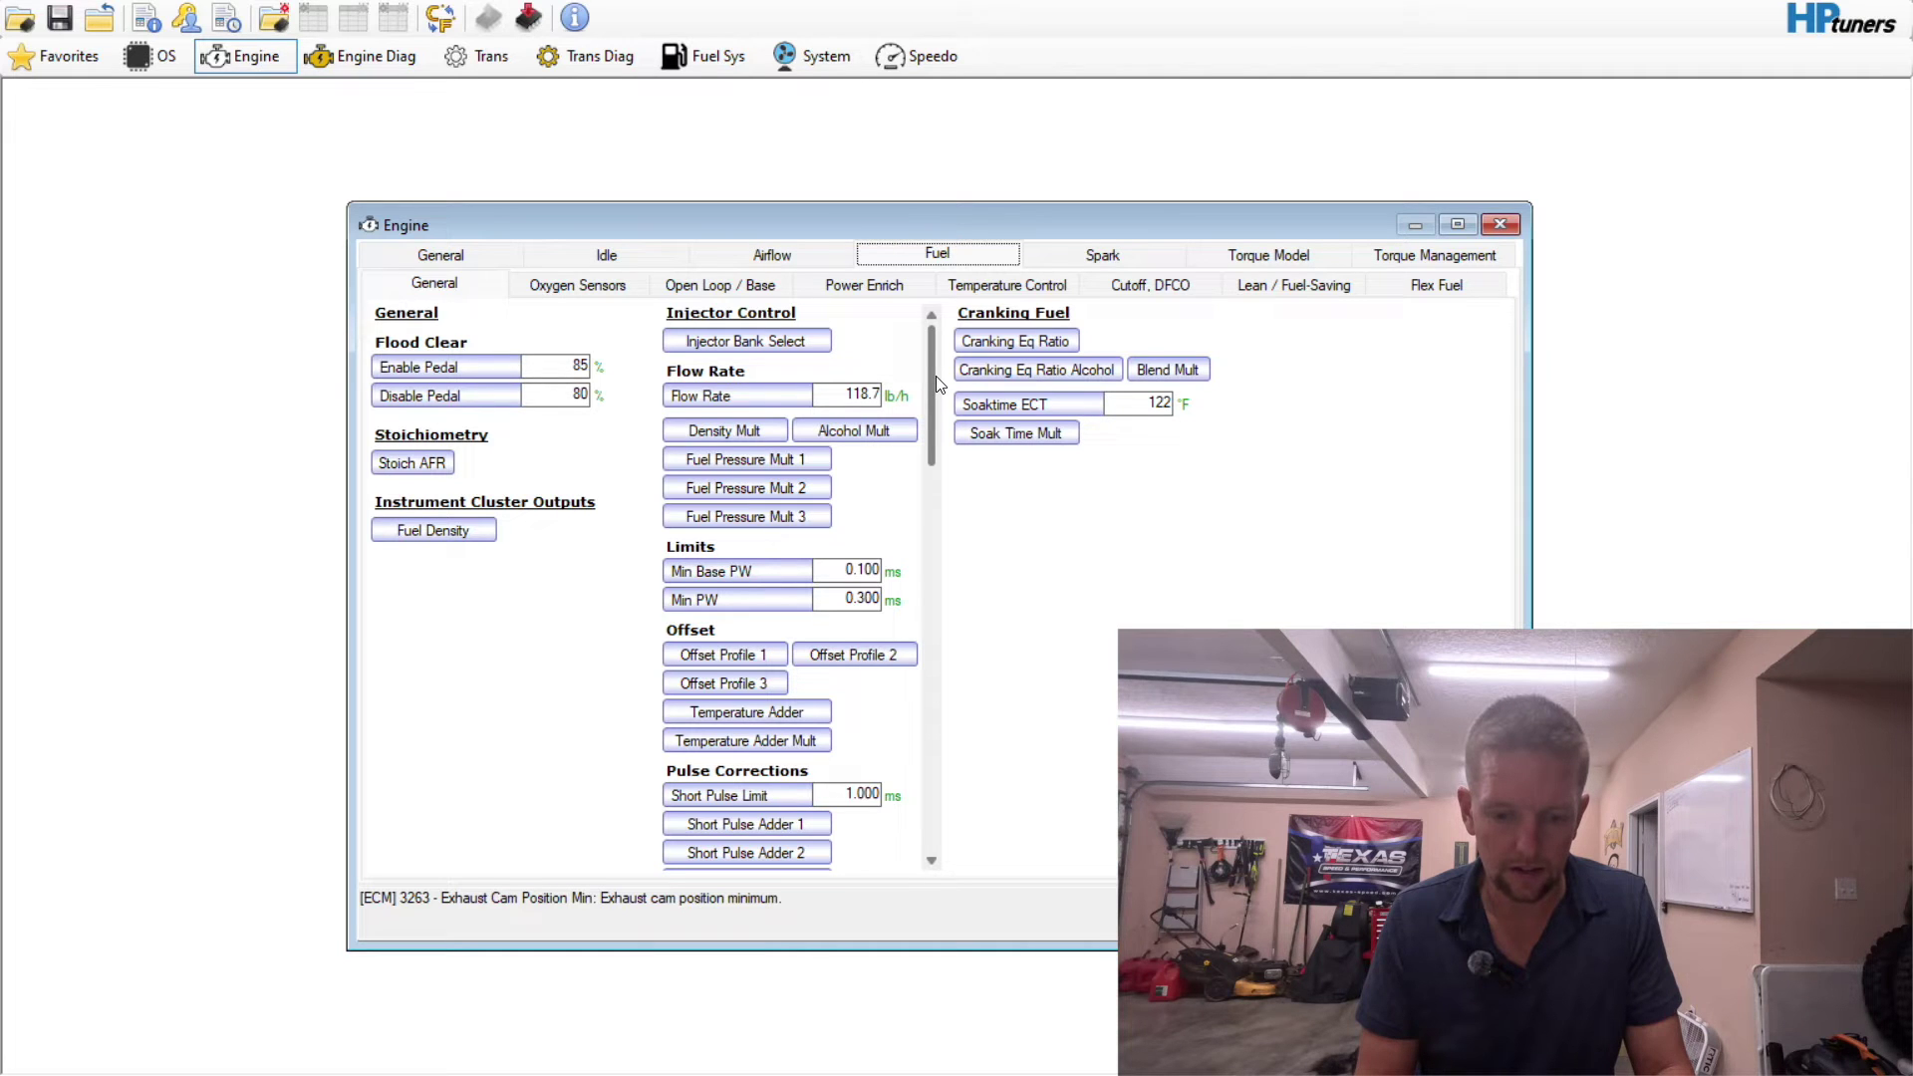
click(423, 464)
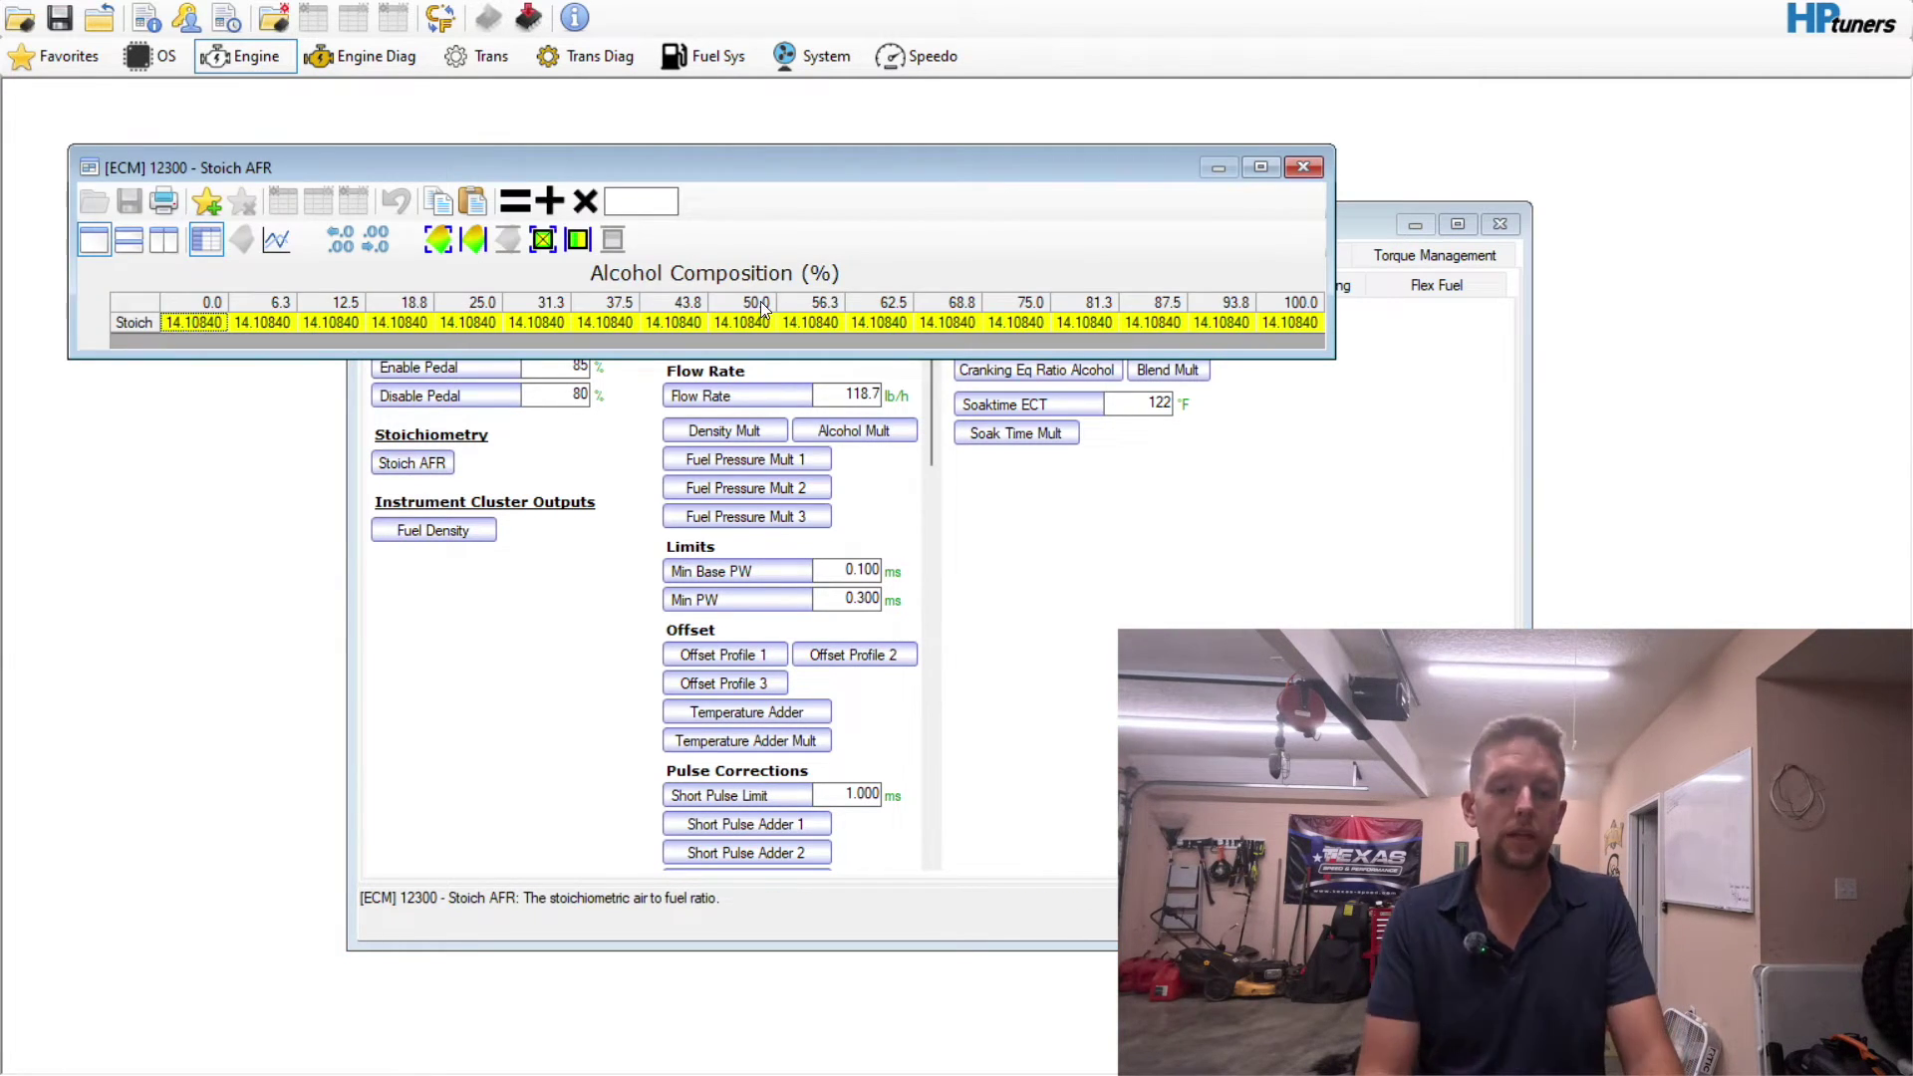
click(1303, 166)
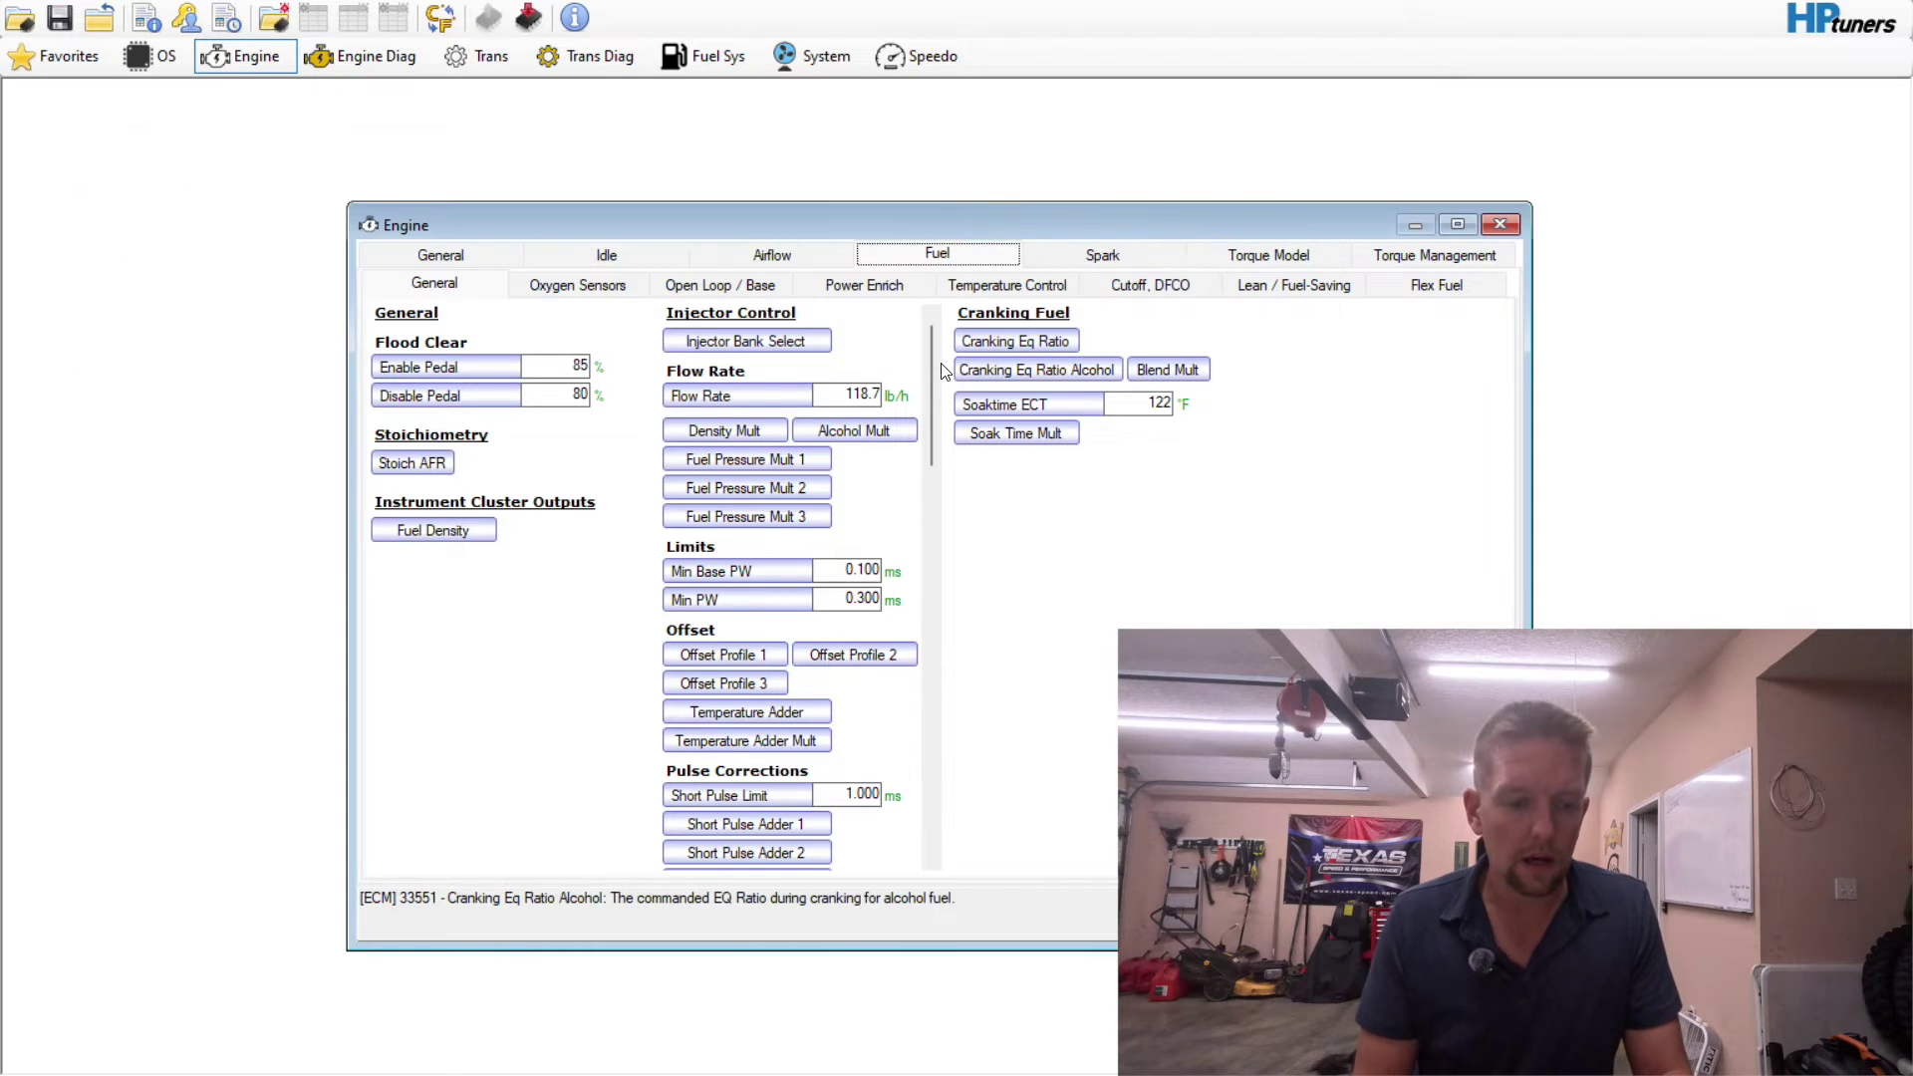
- Copy the 5,200 rpm row of the base injector SOI table into its 6,800 rpm row
drag(934, 381, 964, 773)
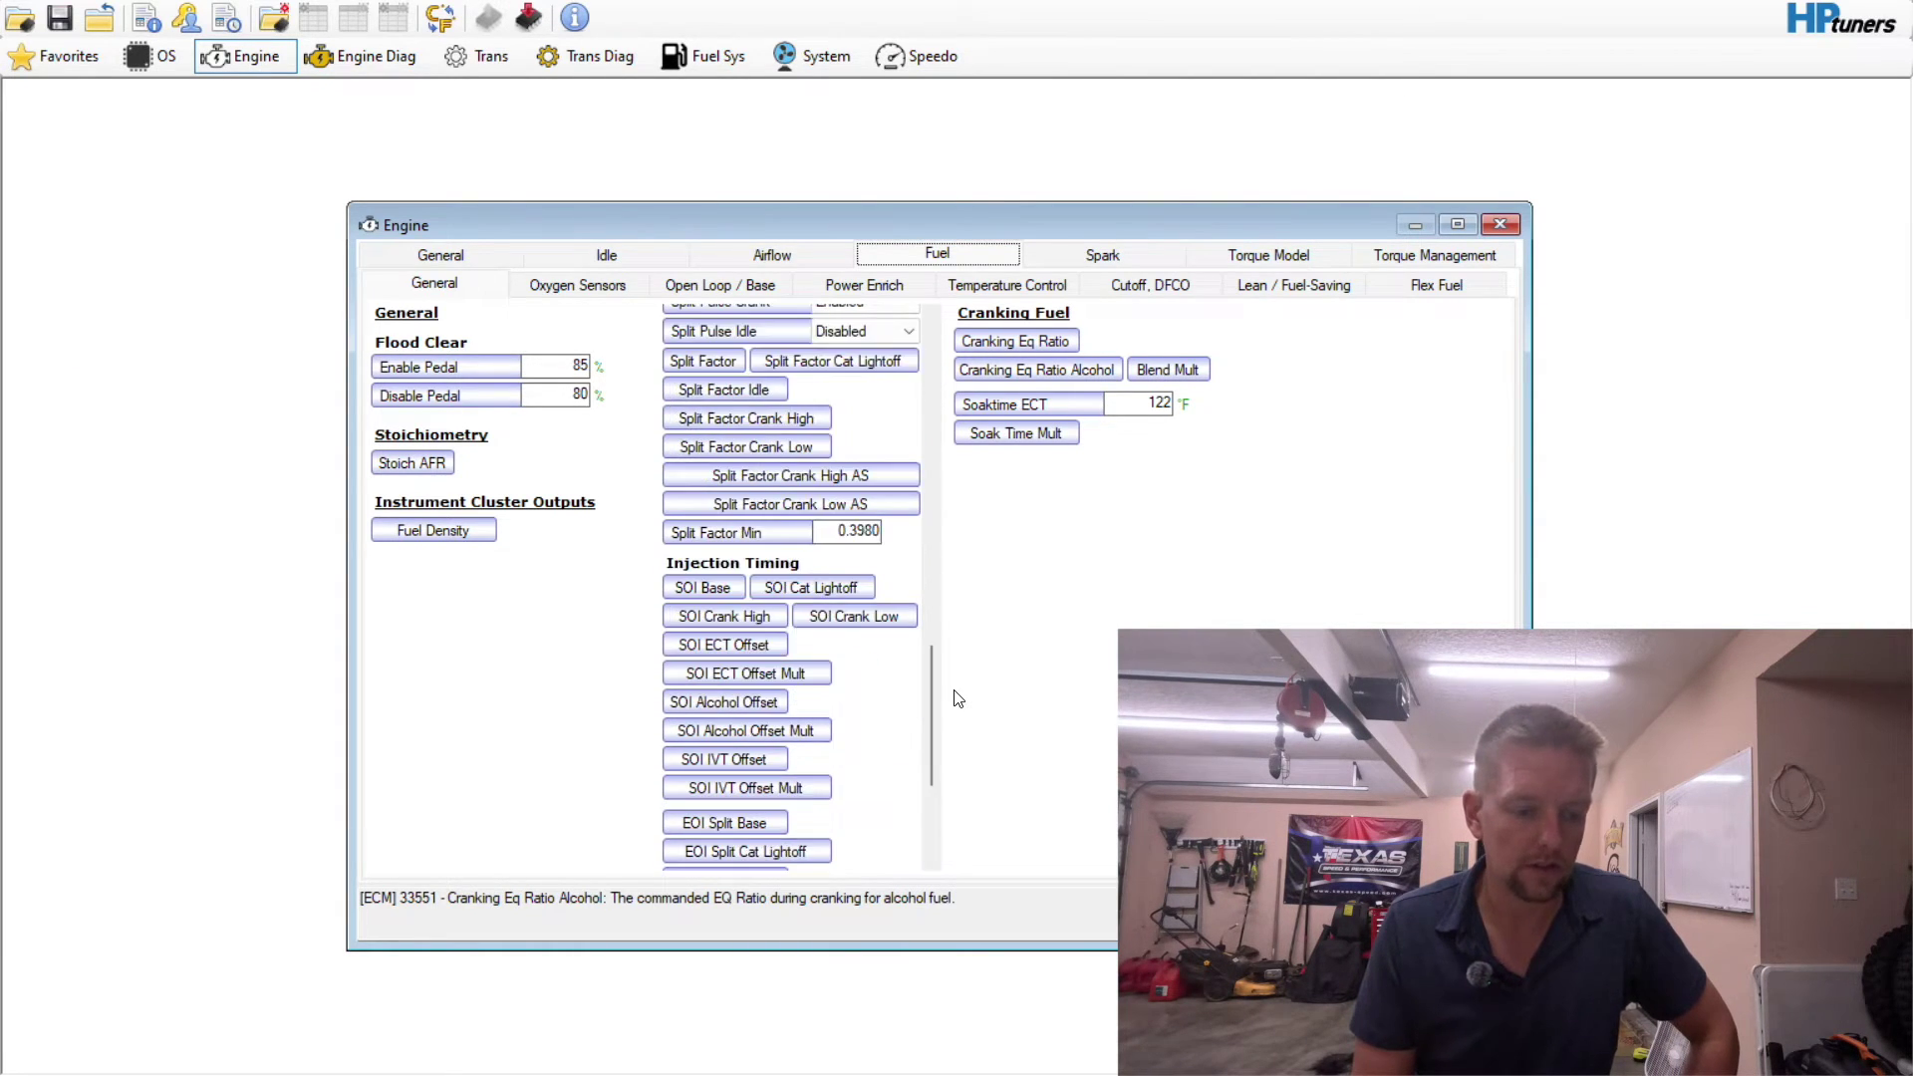
click(715, 590)
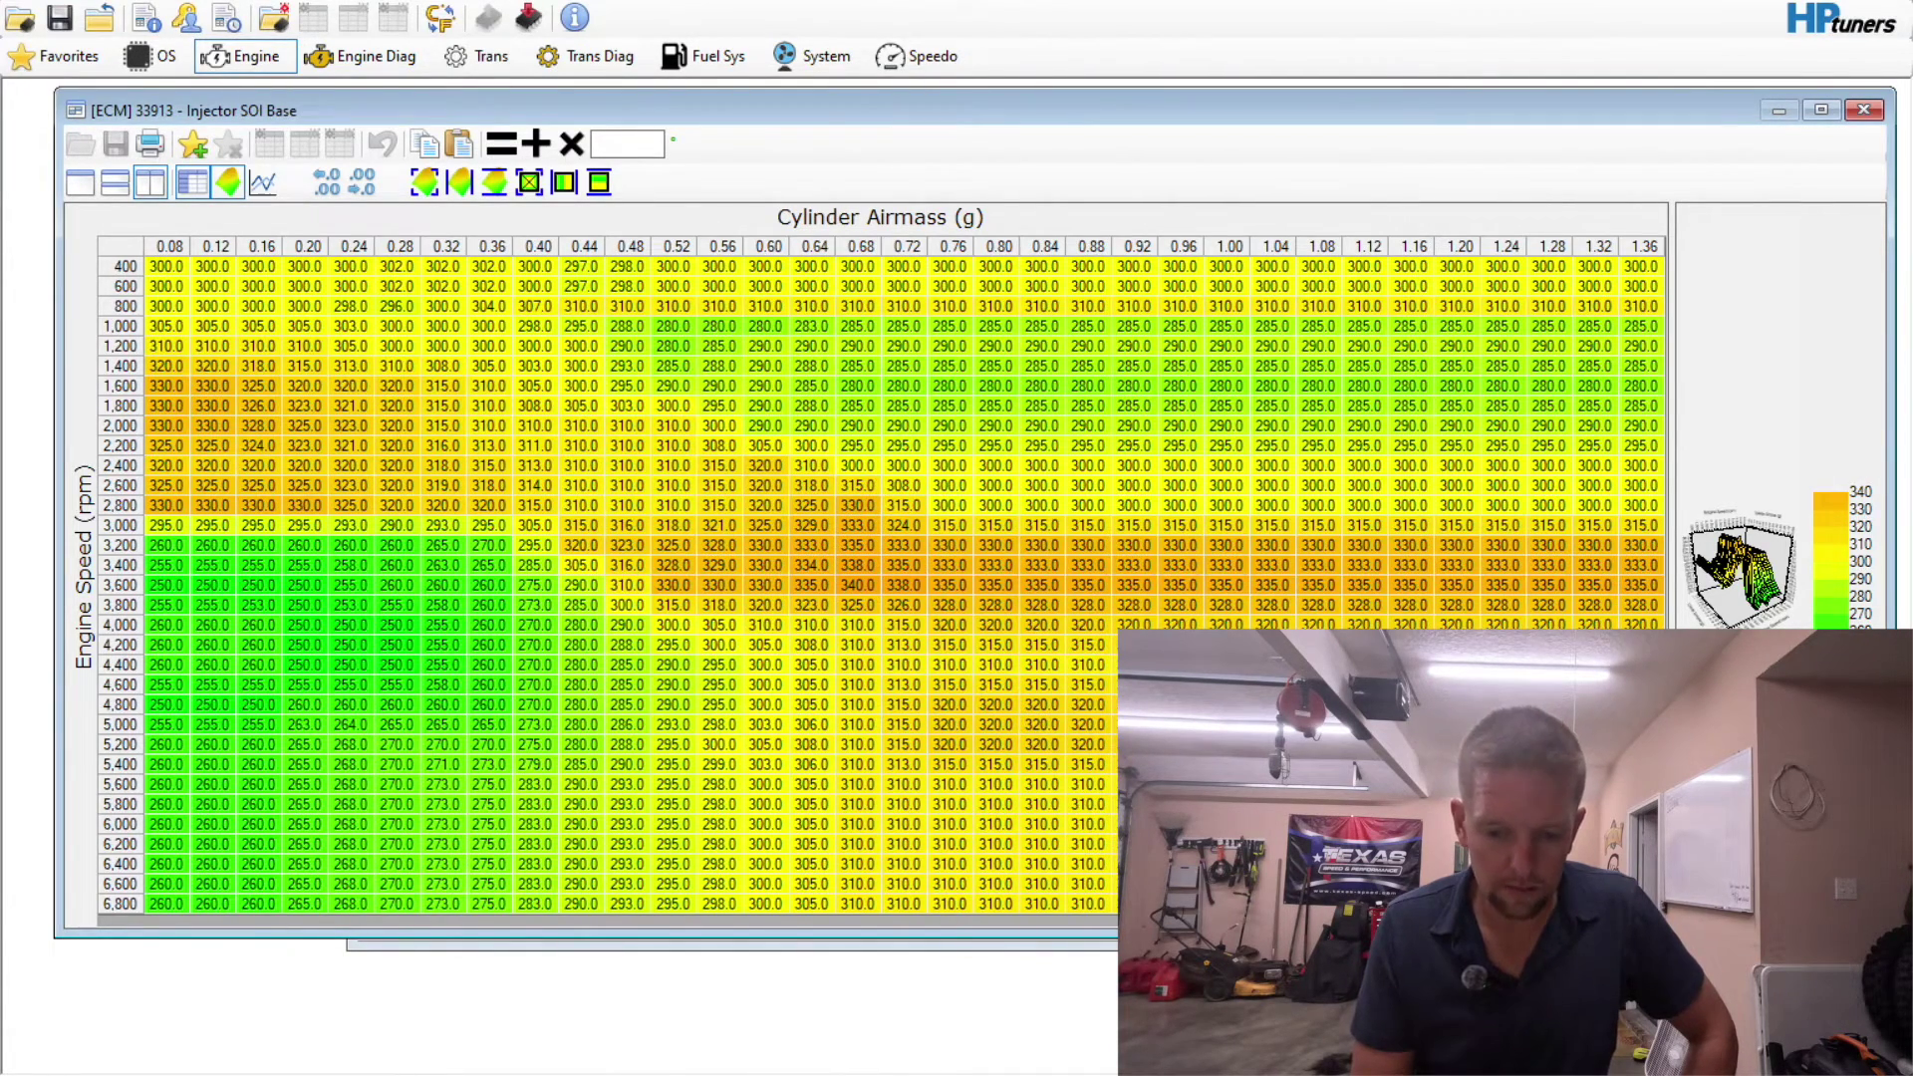
click(118, 749)
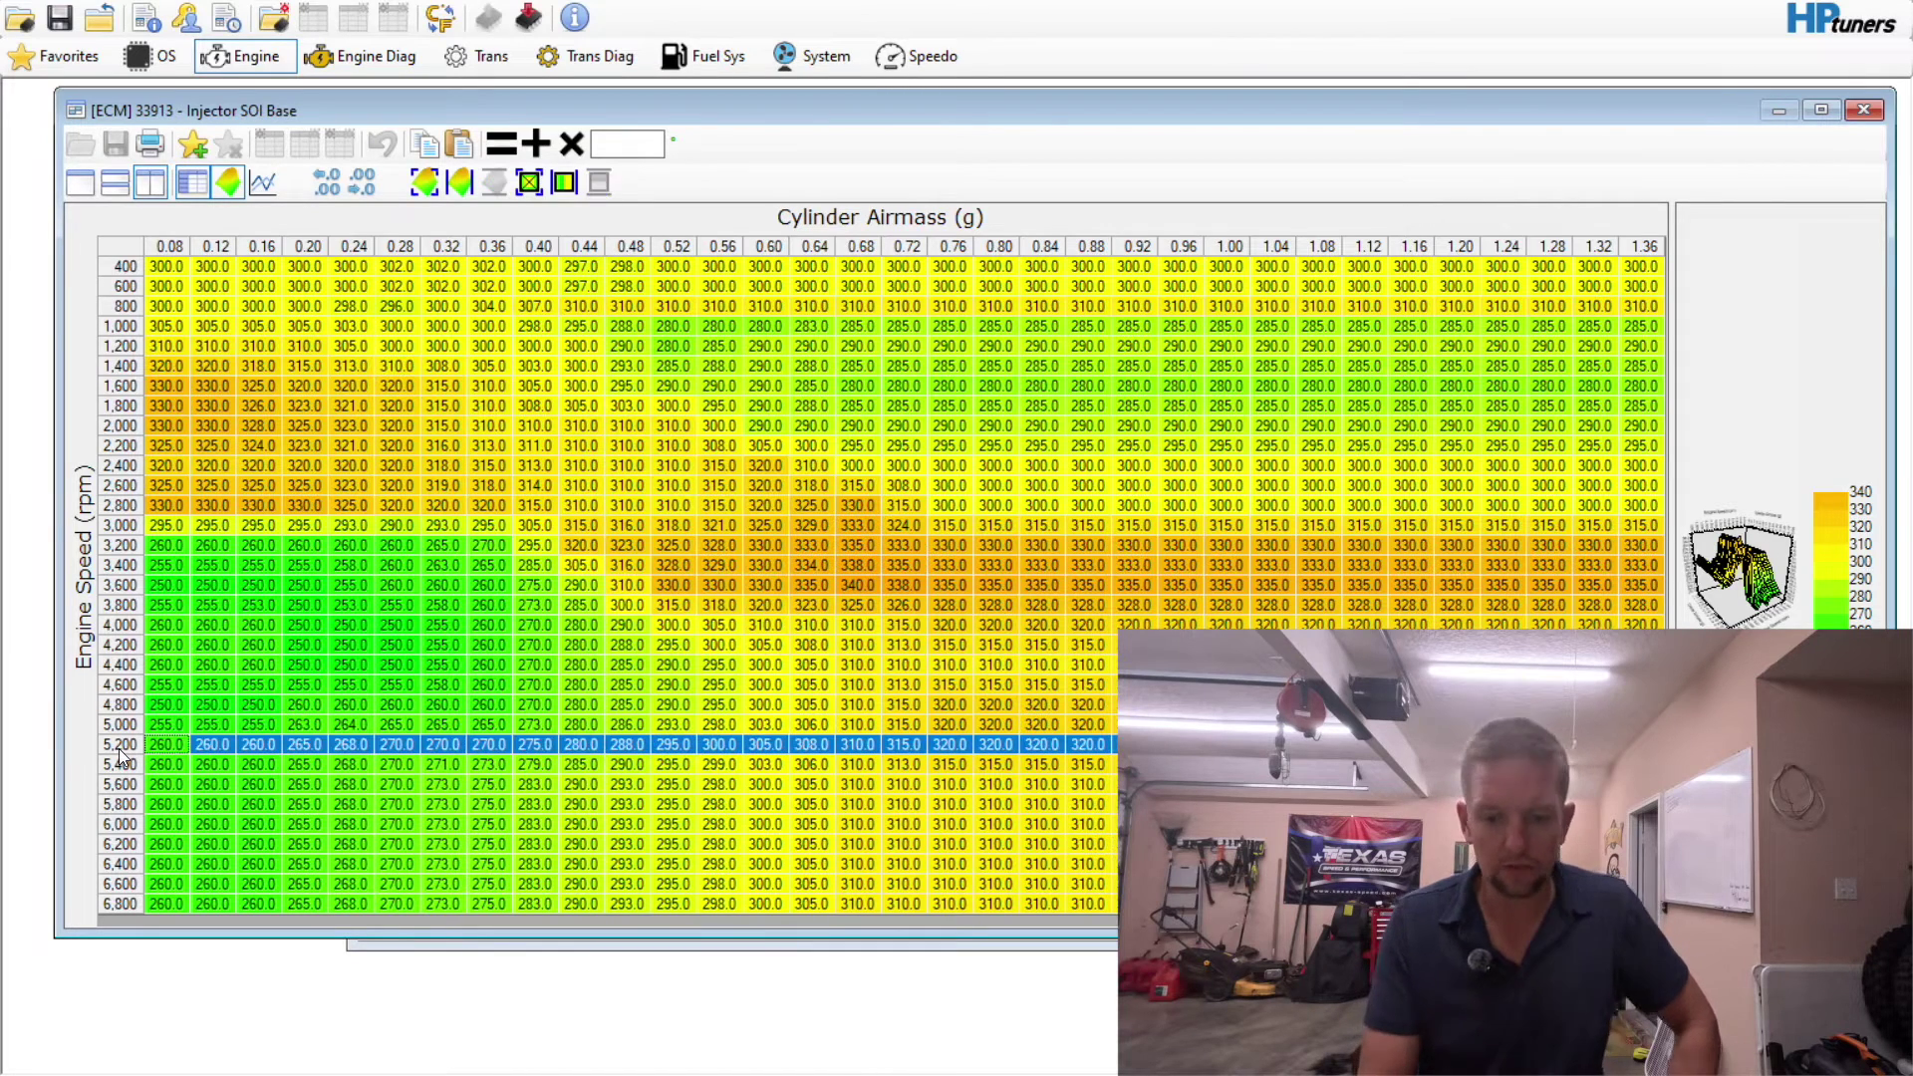
right_click(118, 749)
click(124, 755)
click(120, 904)
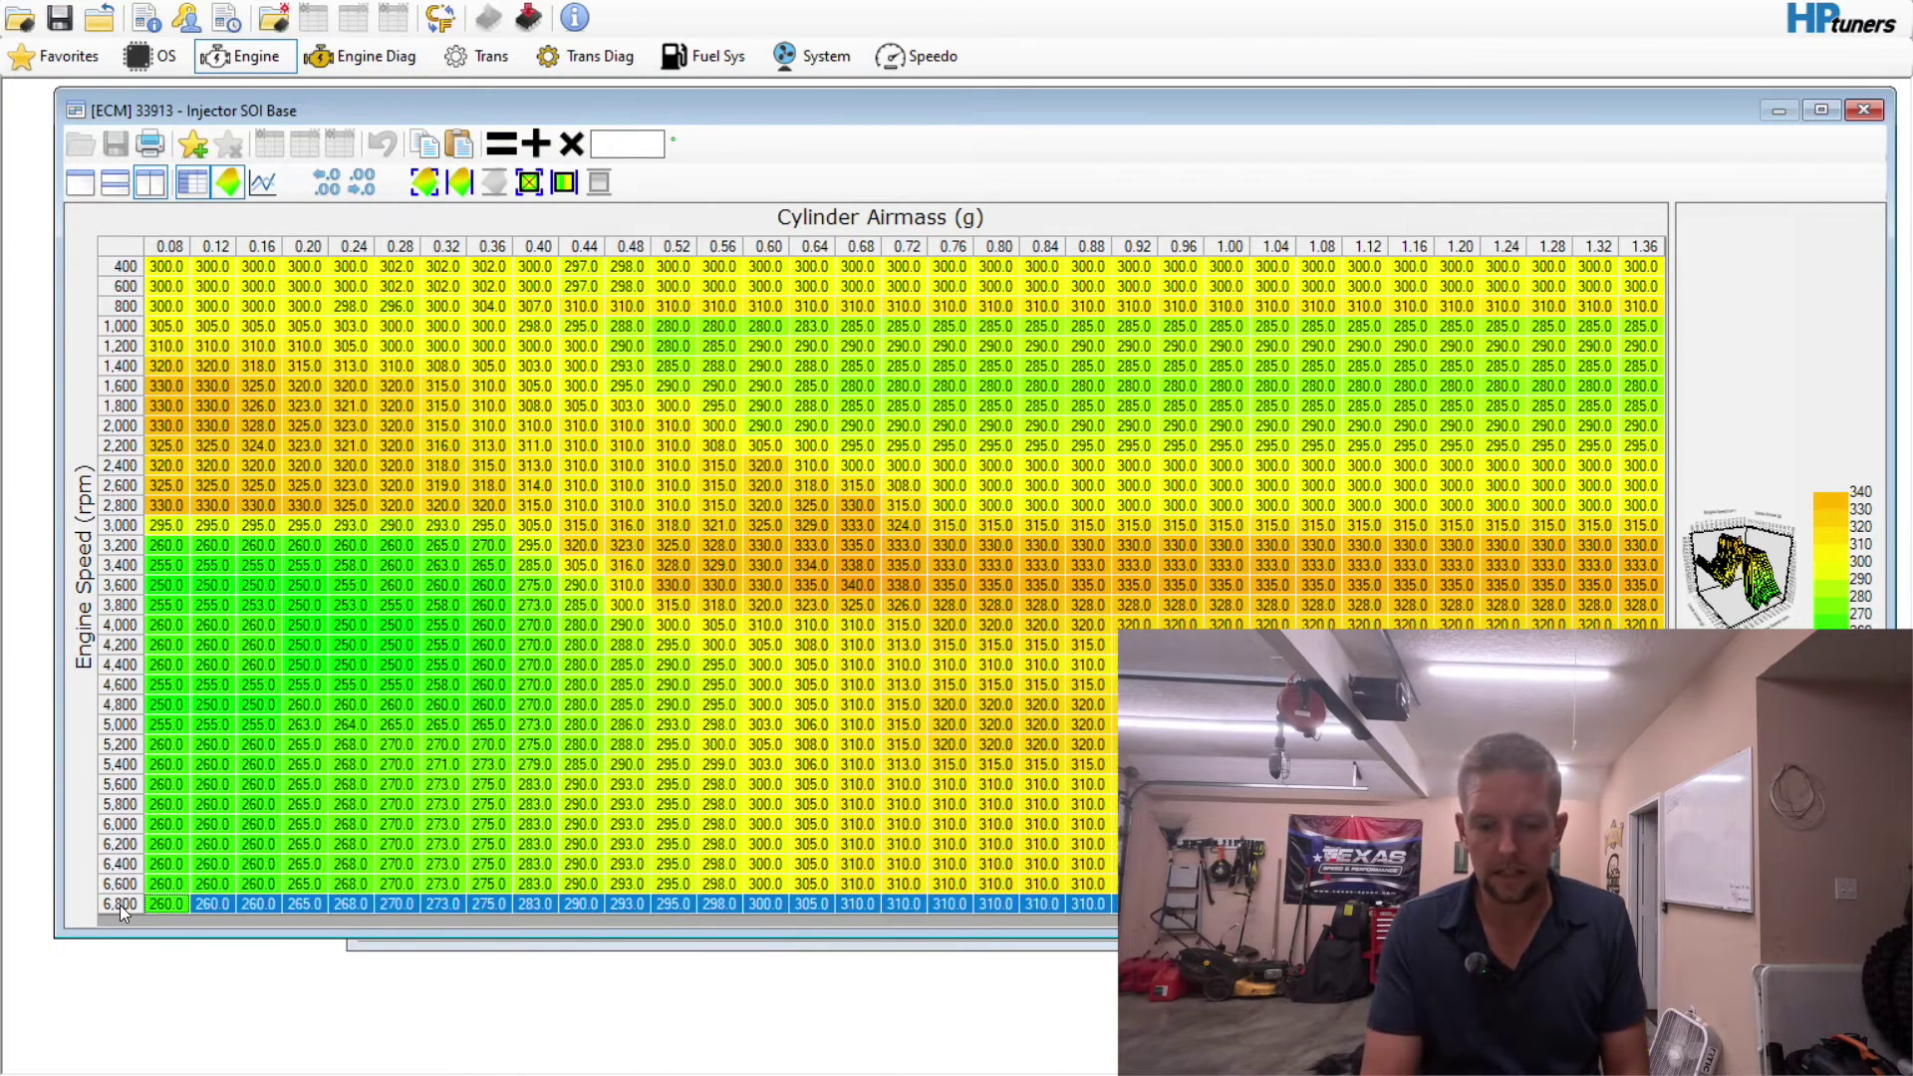
right_click(120, 905)
click(227, 846)
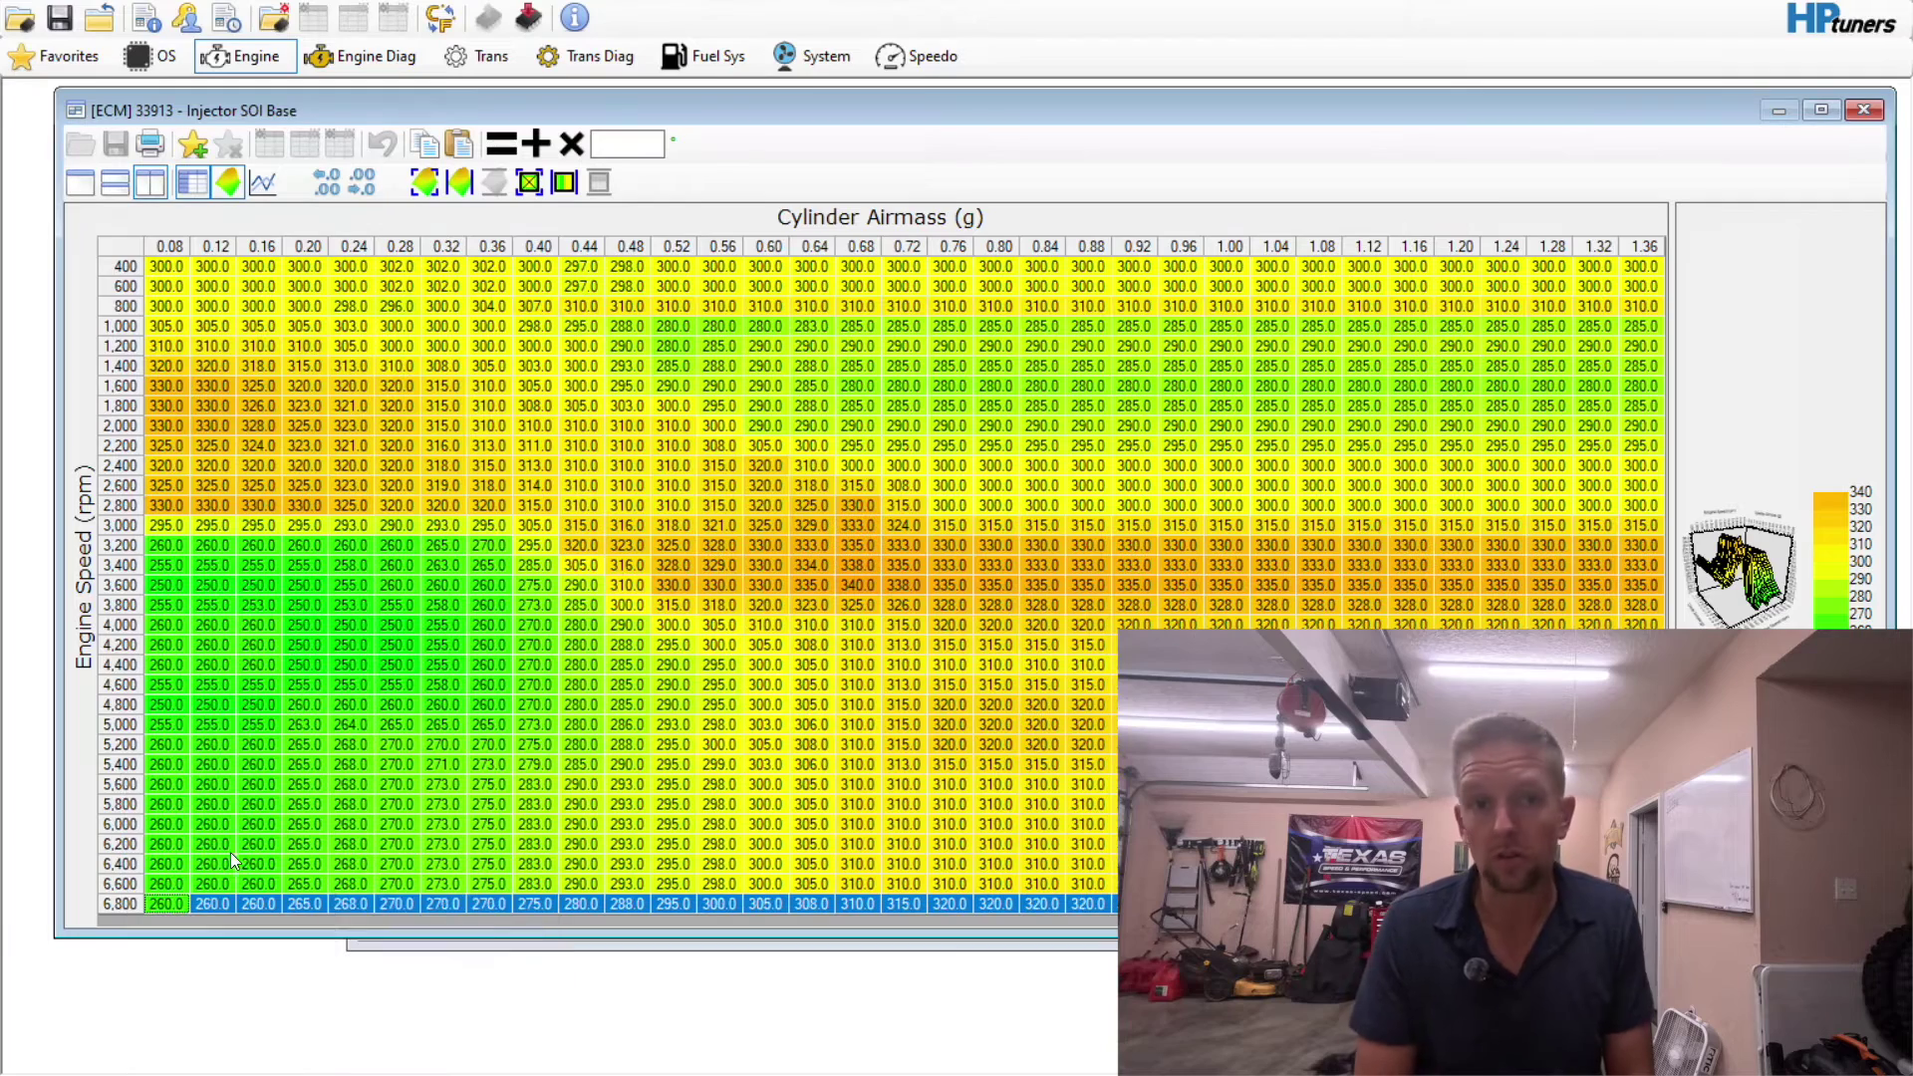
- Interpolate the injector SOI Base values vertically between the 5,200 and 6,800 rpm rows
drag(116, 748, 129, 982)
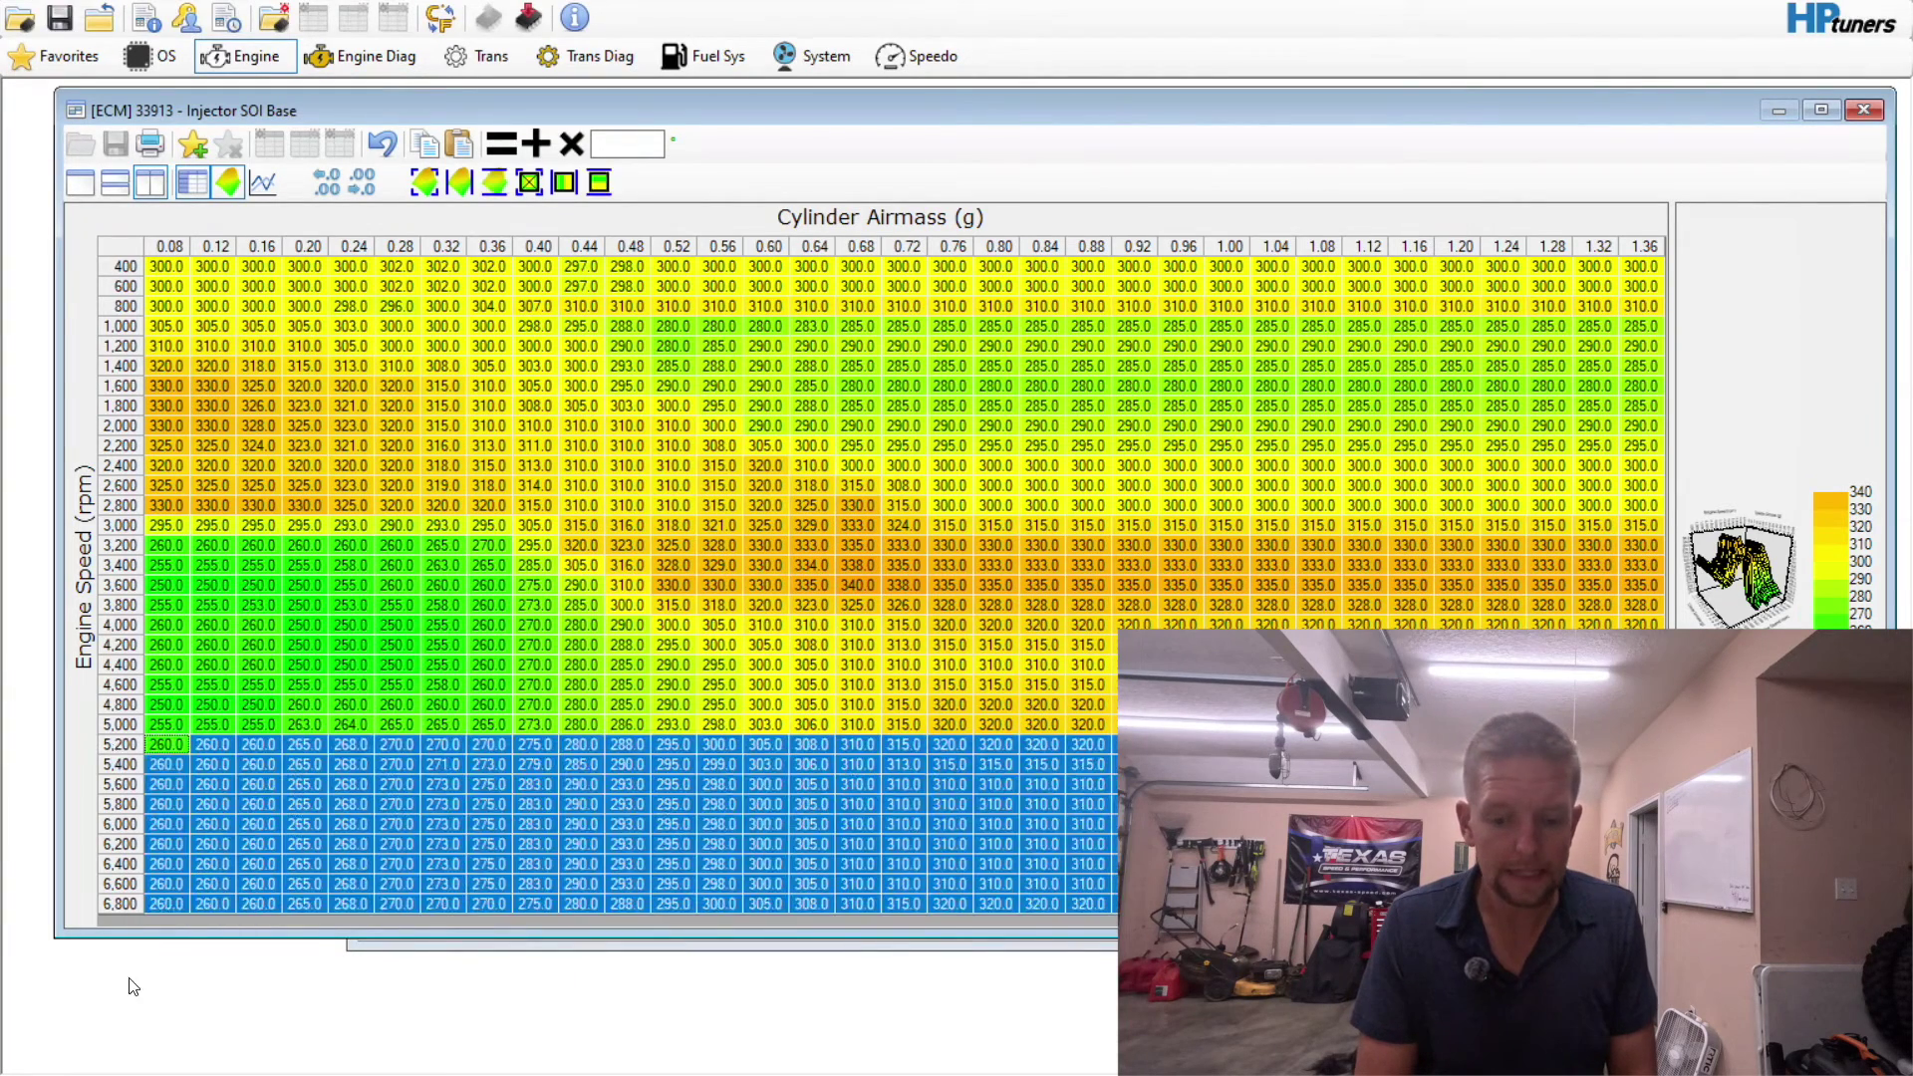
click(597, 183)
click(1022, 508)
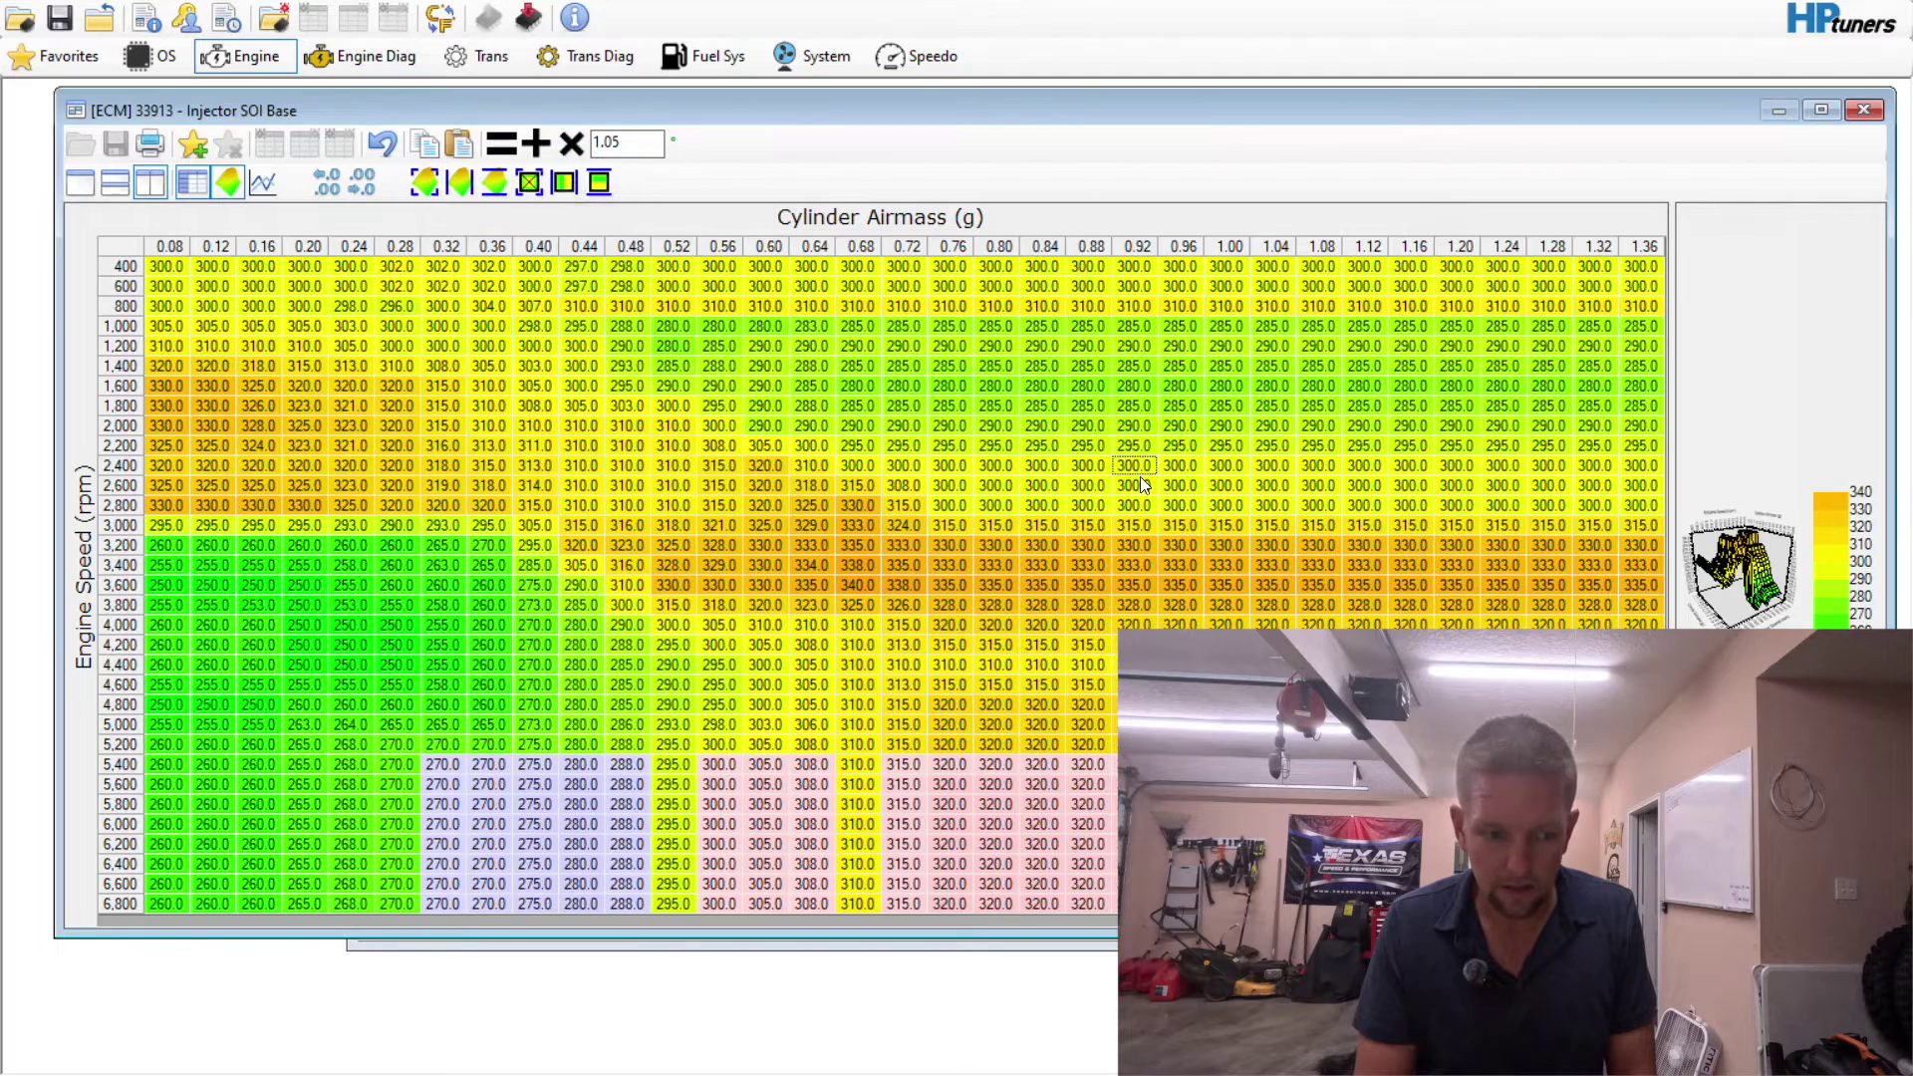
- Interpolate the injector SOI Base values horizontally from 0.84 g airmass upward in the 4,200 to 6,800 rpm rows, and close the table
drag(1180, 624, 1644, 624)
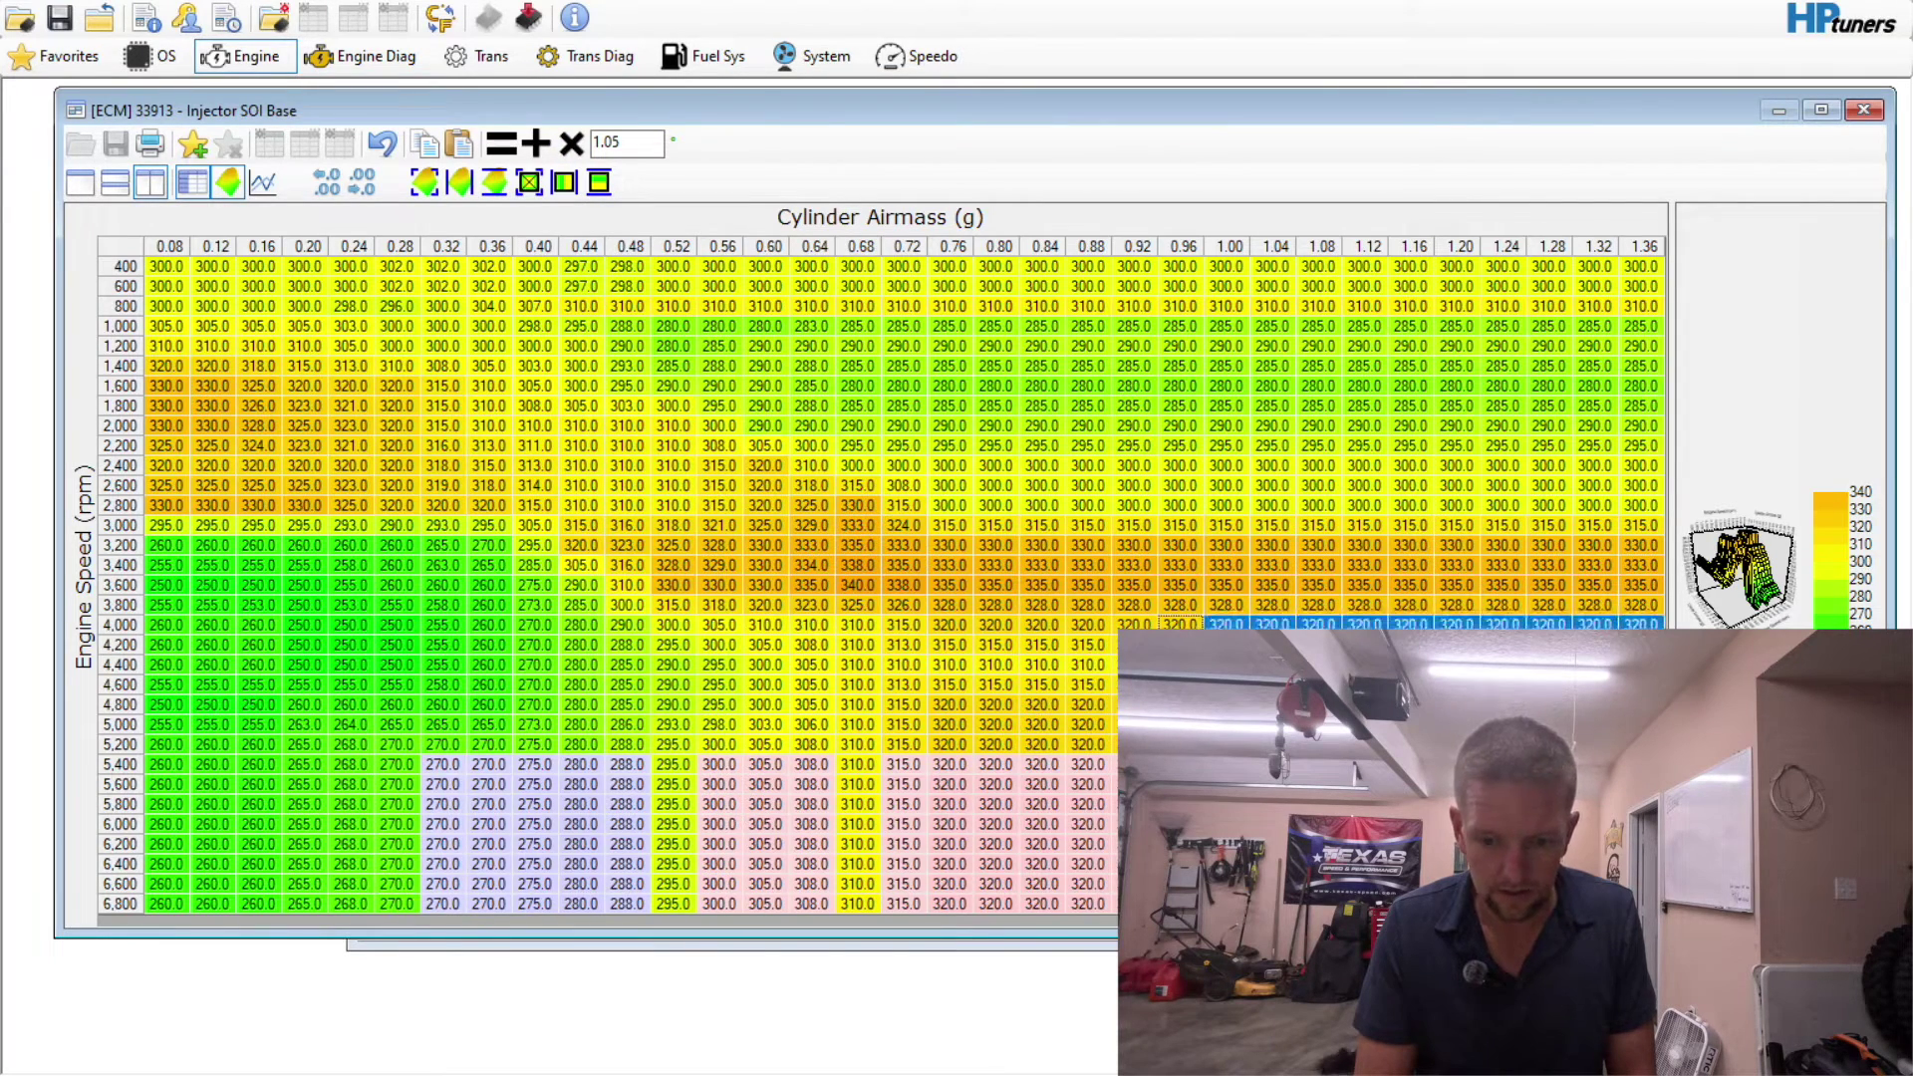
click(943, 563)
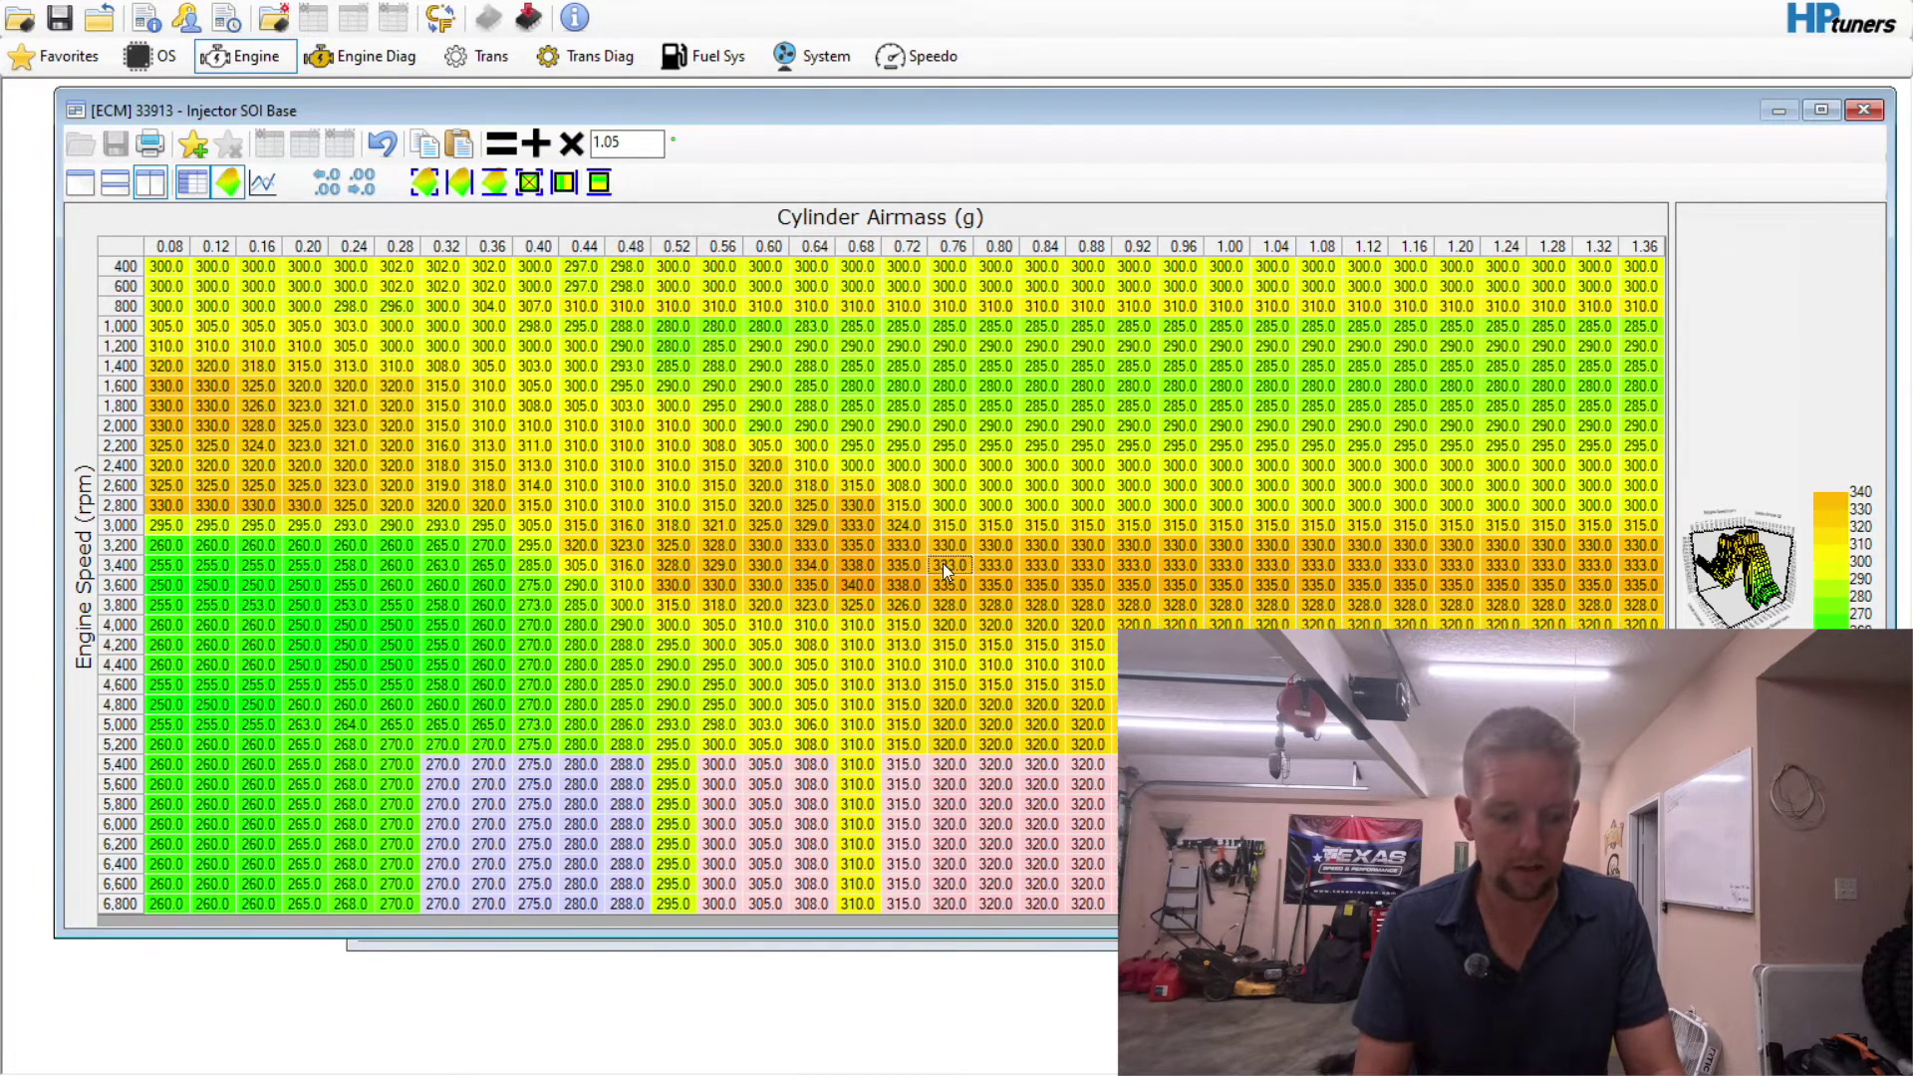
drag(1041, 645, 1444, 903)
click(564, 182)
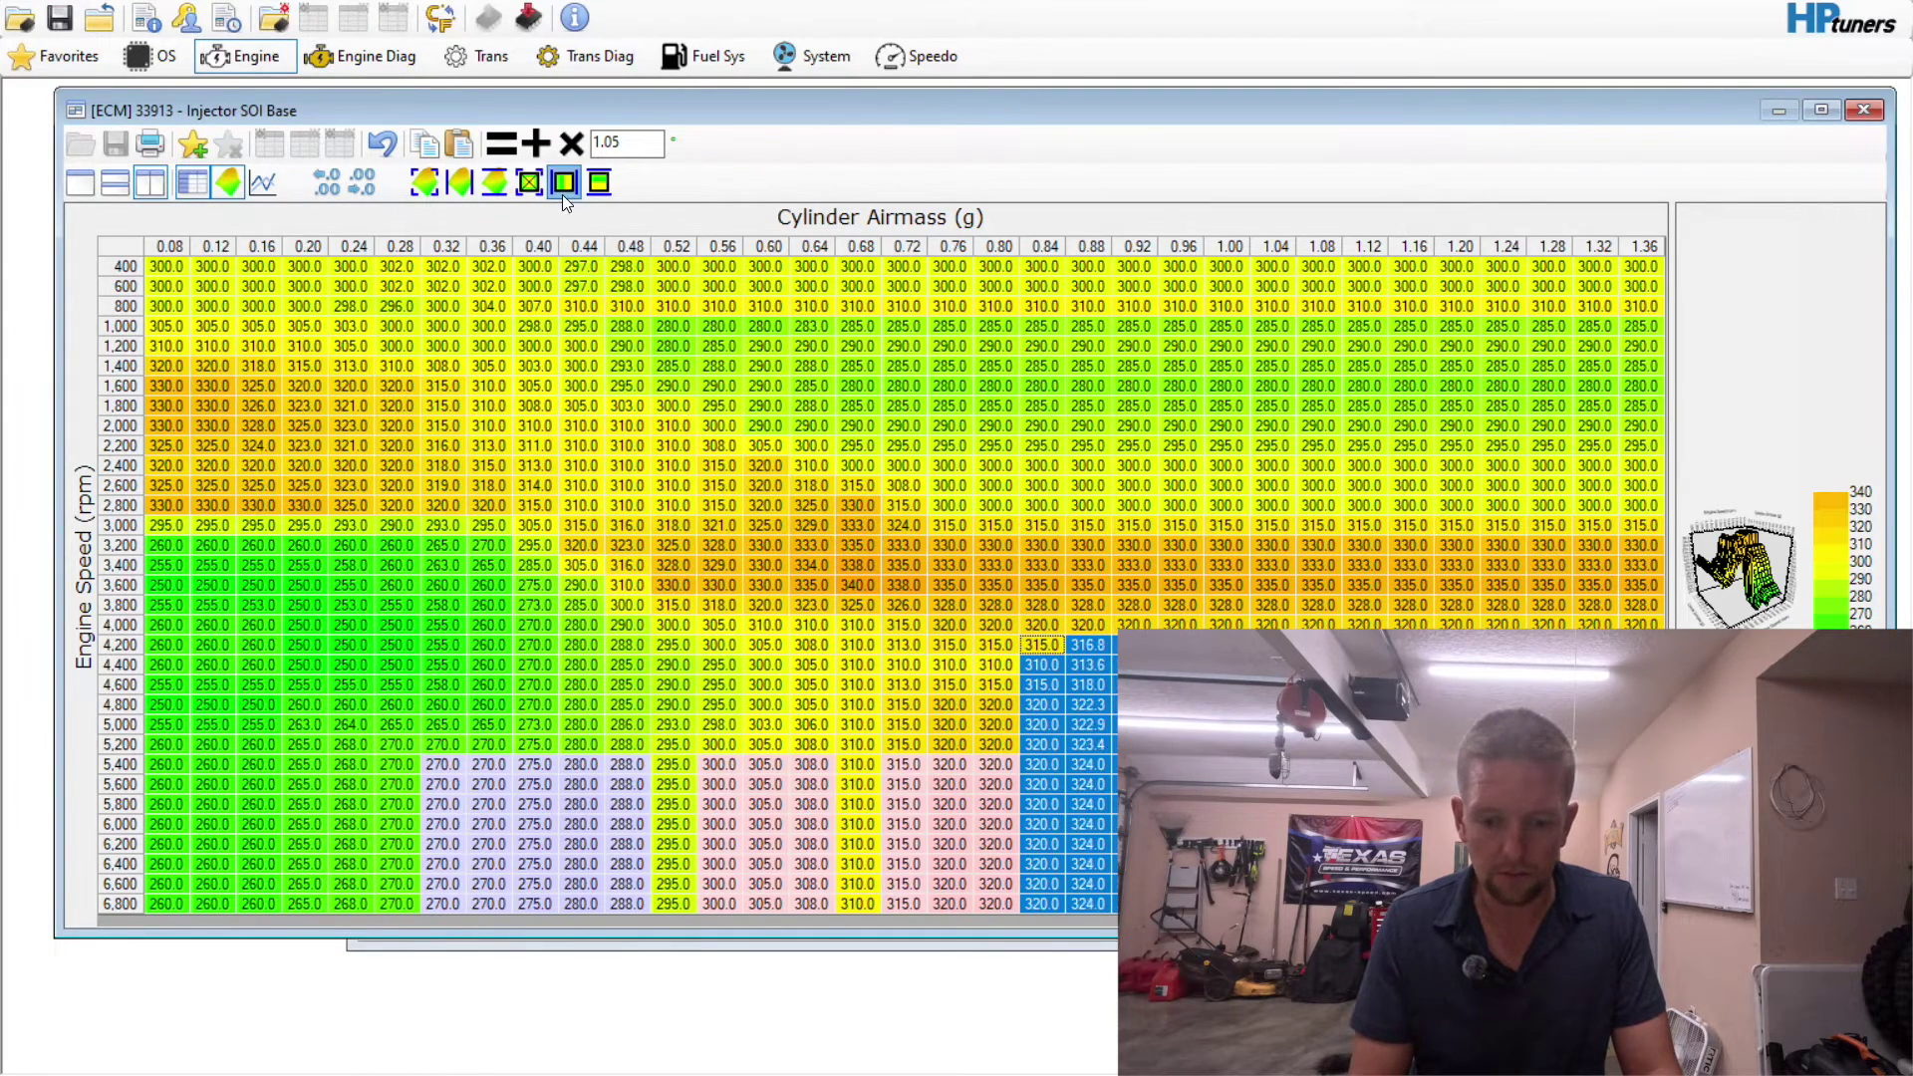
click(1029, 486)
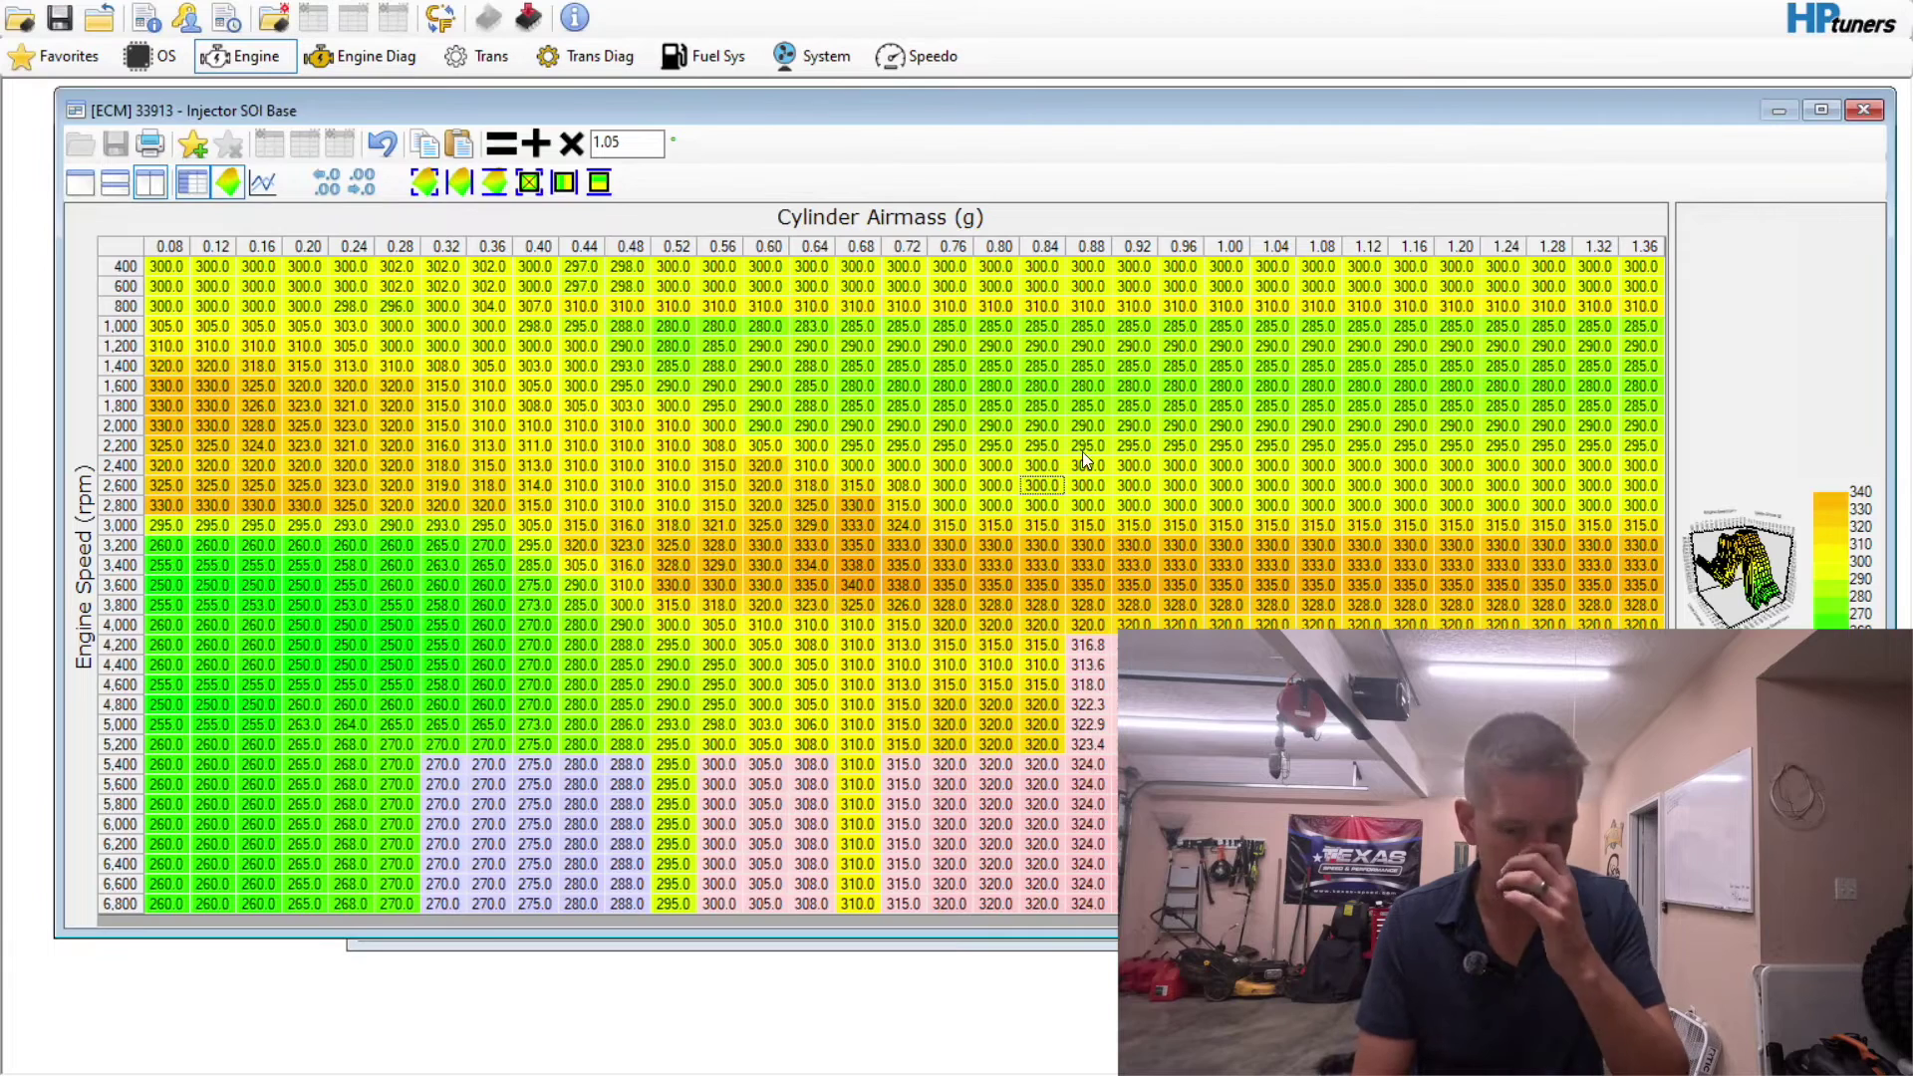
click(1866, 115)
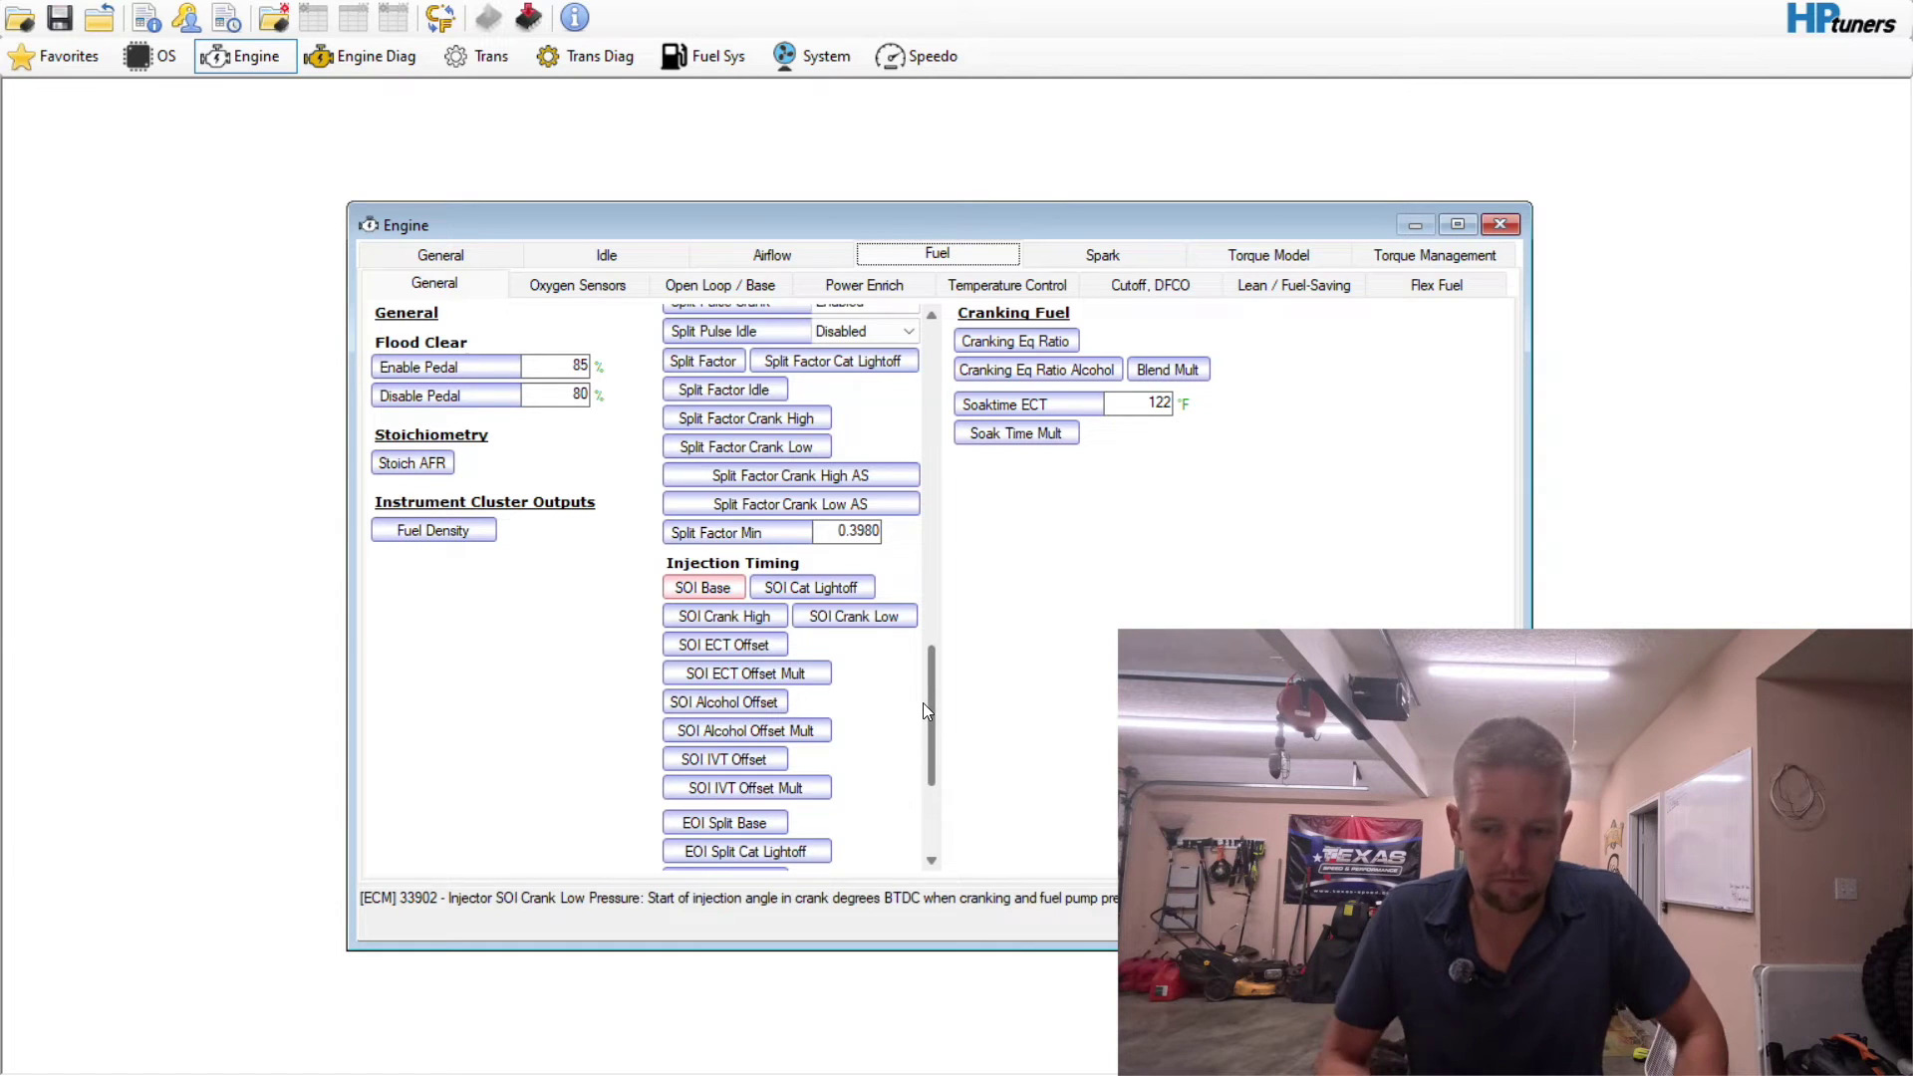
- Review the fuel settings for oxygen sensors, open loop, power enrichment, temperature control and fuel cutoff
scroll(923, 703, up, 5)
click(578, 284)
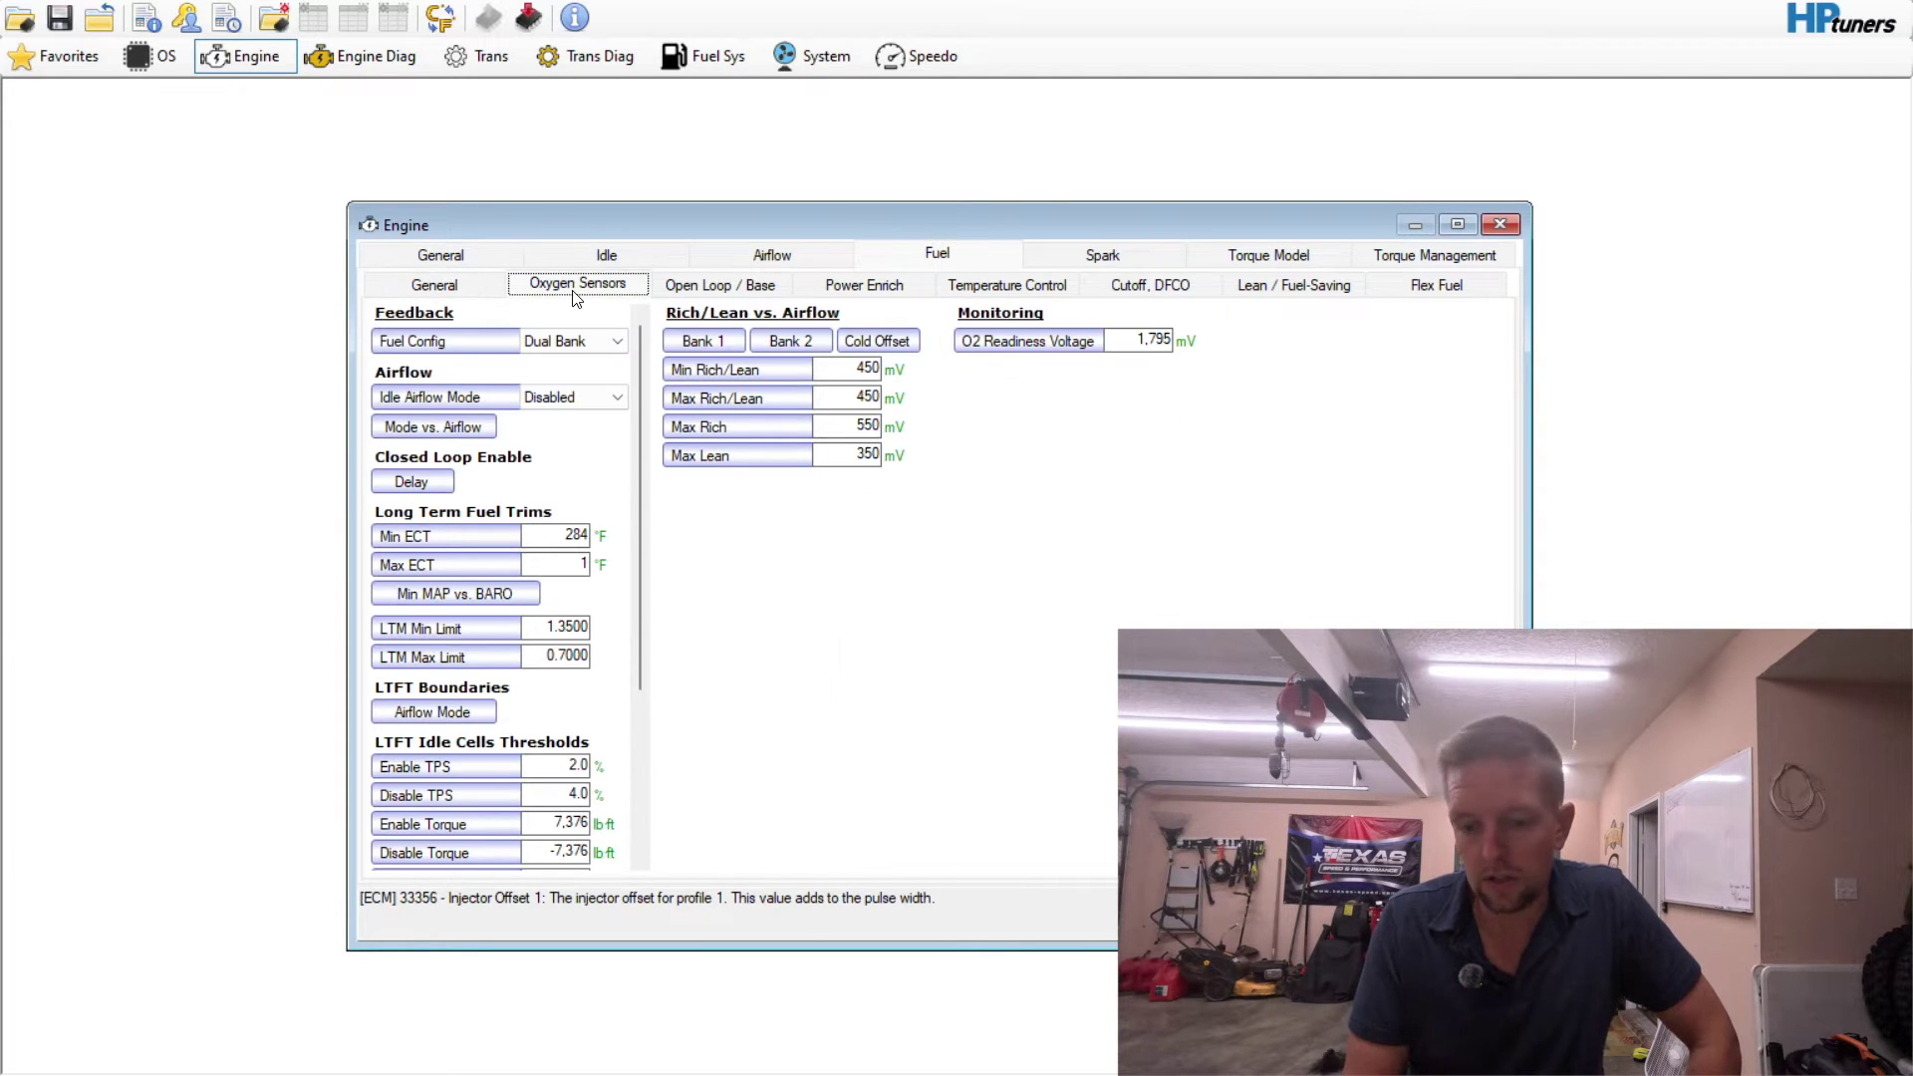
scroll(639, 454, down, 3)
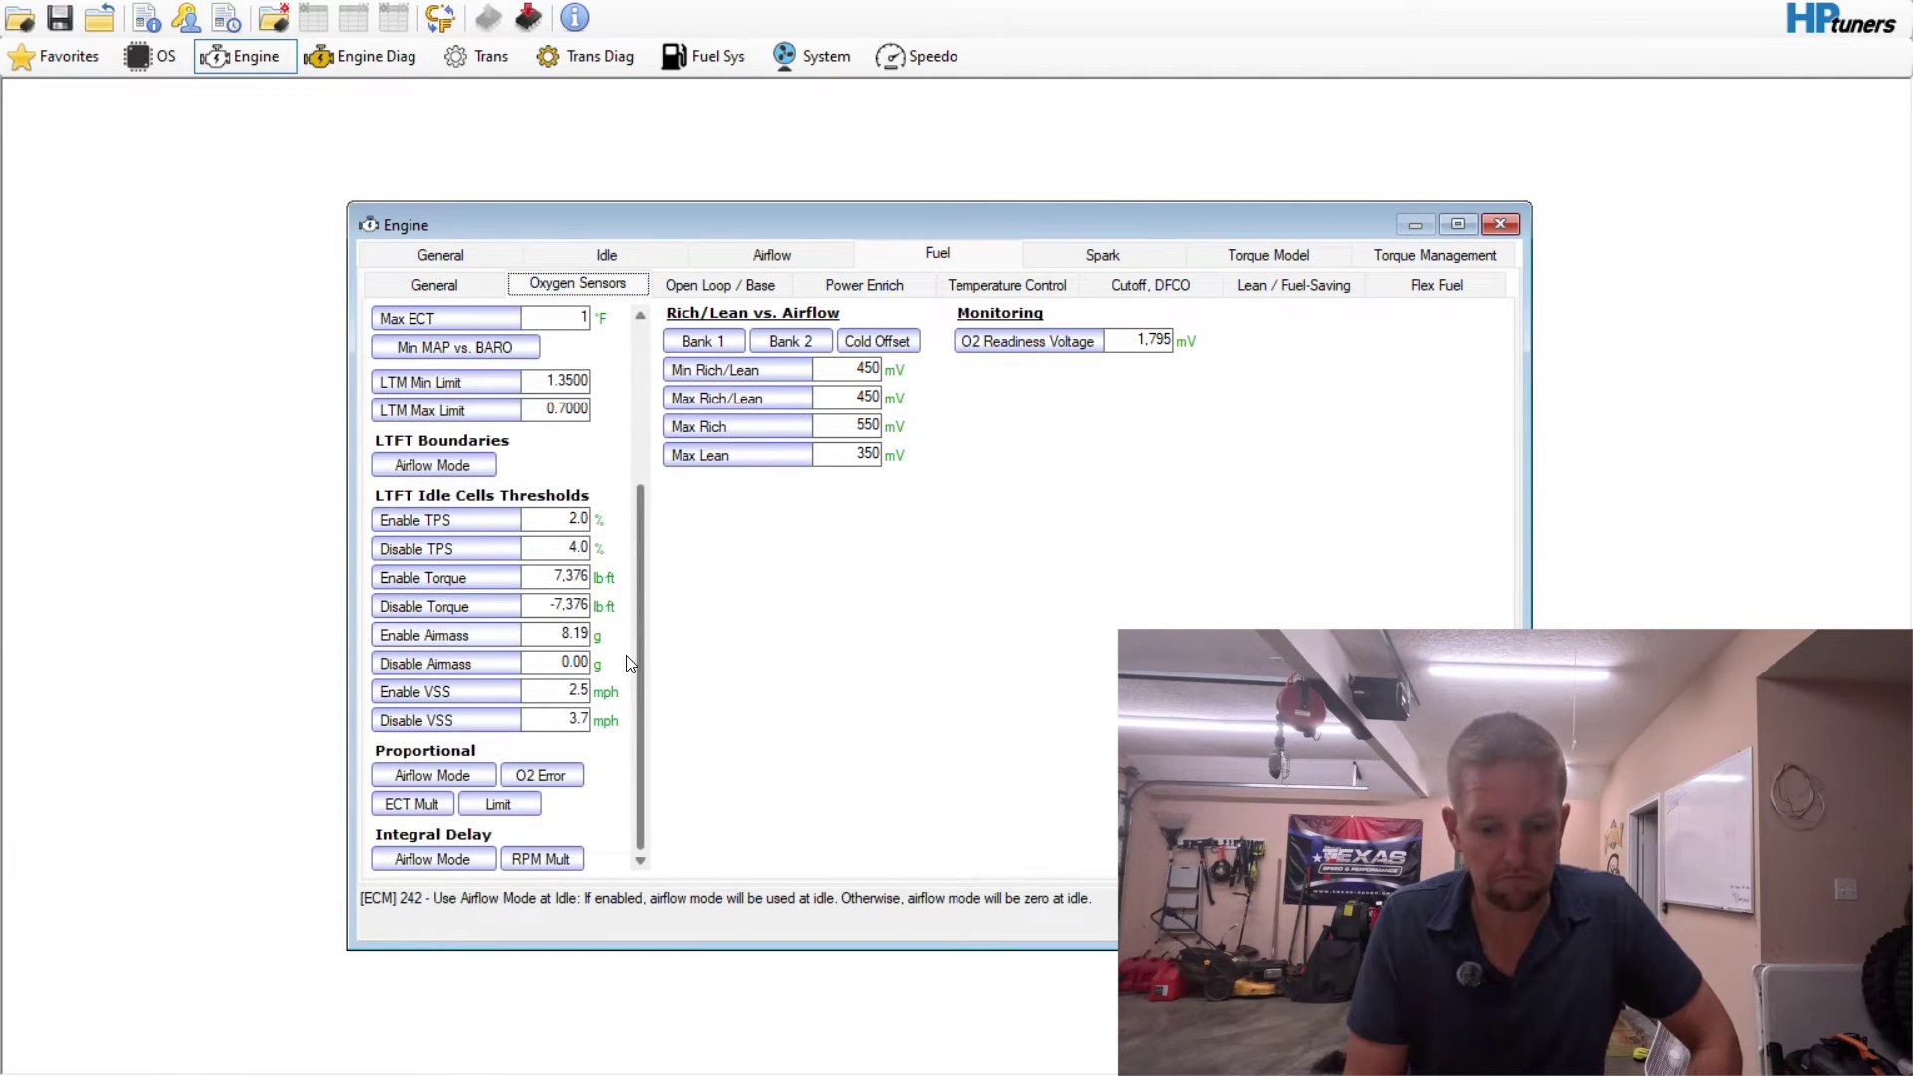
scroll(638, 344, up, 3)
click(722, 287)
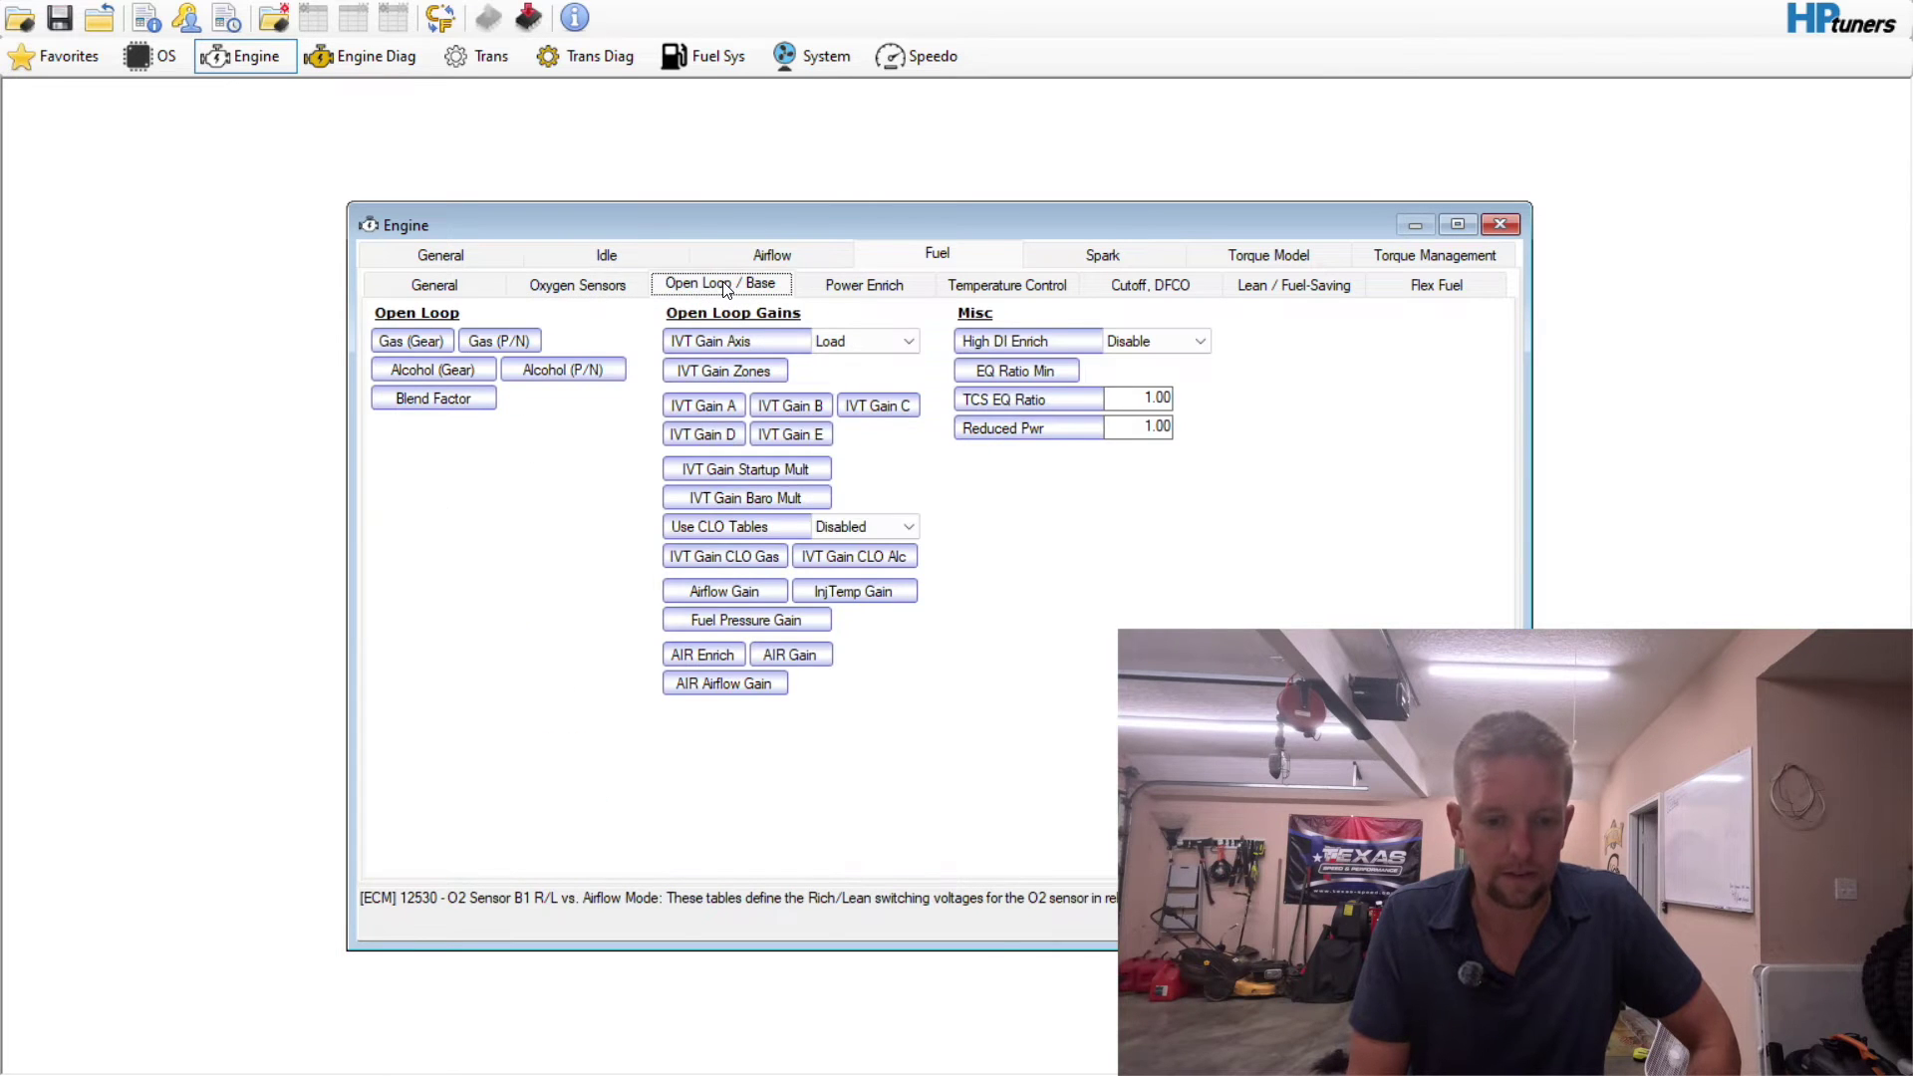
click(859, 286)
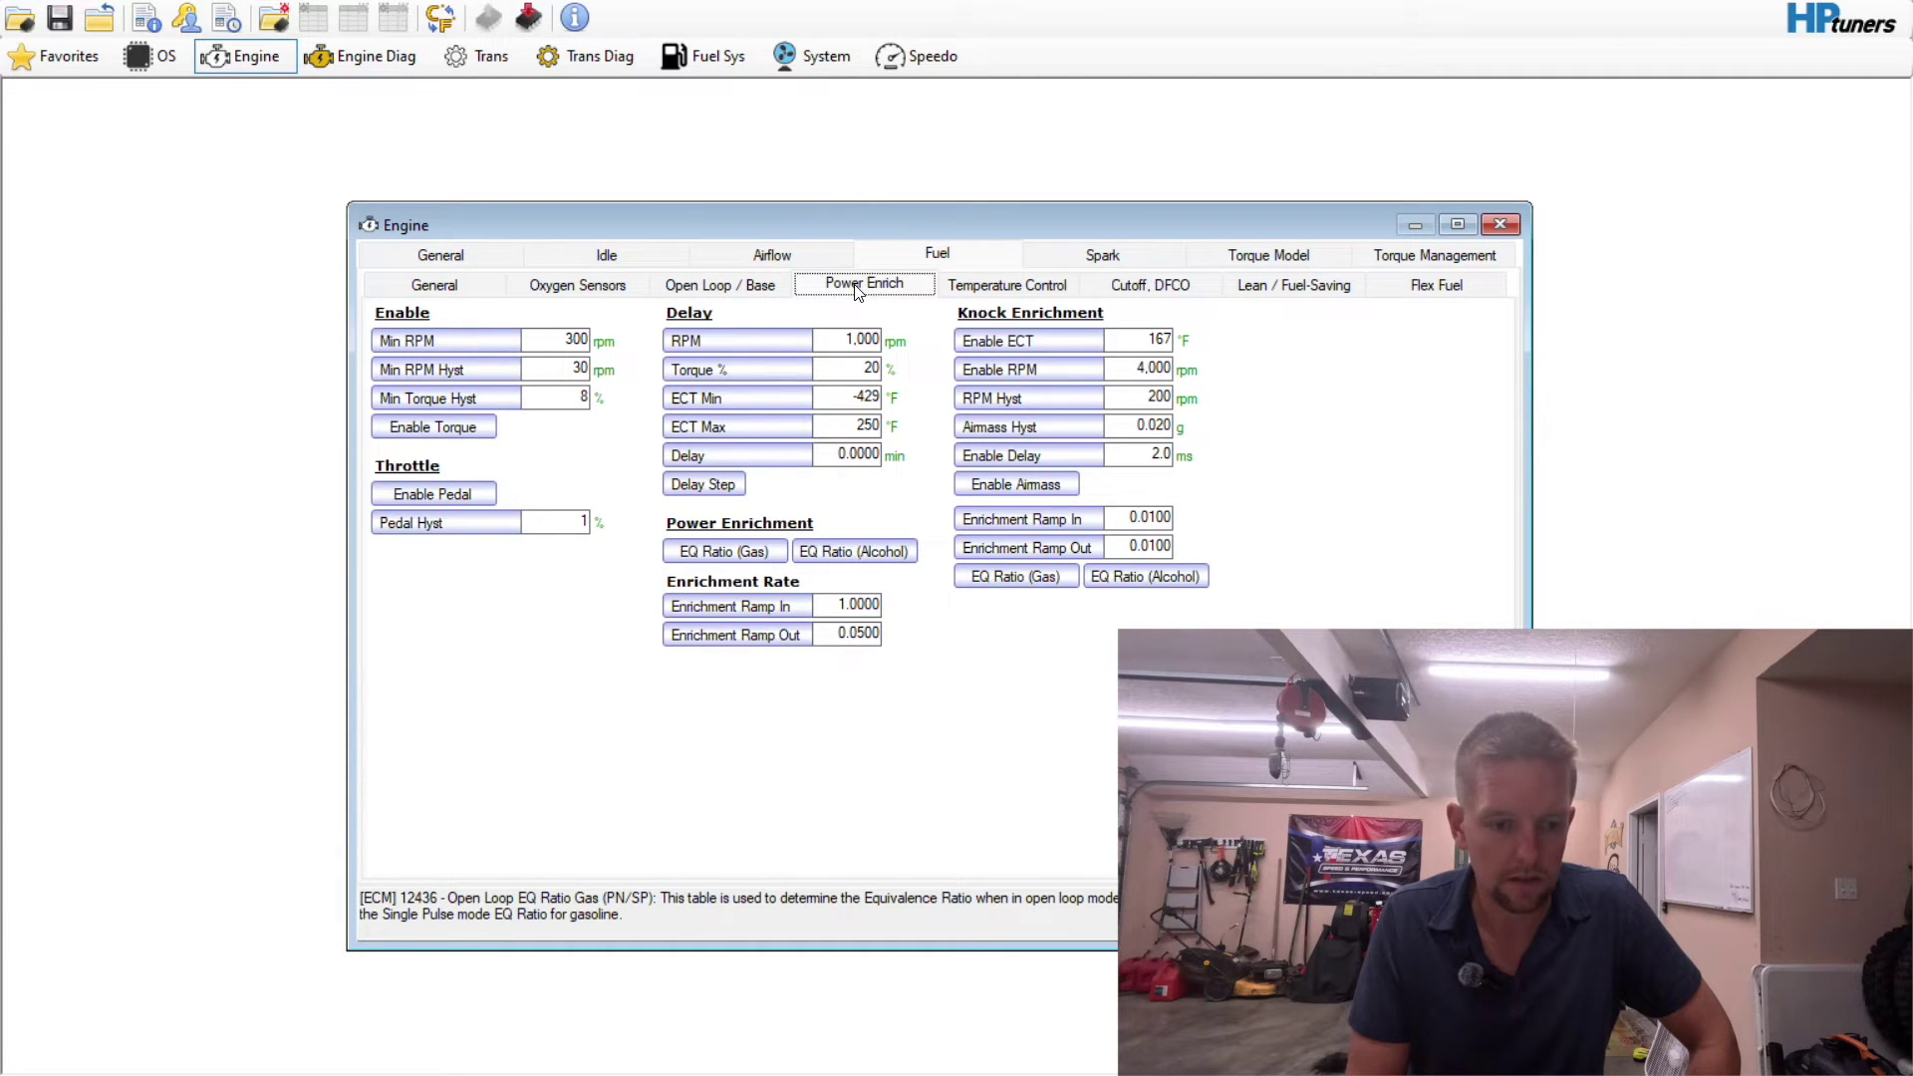
click(992, 287)
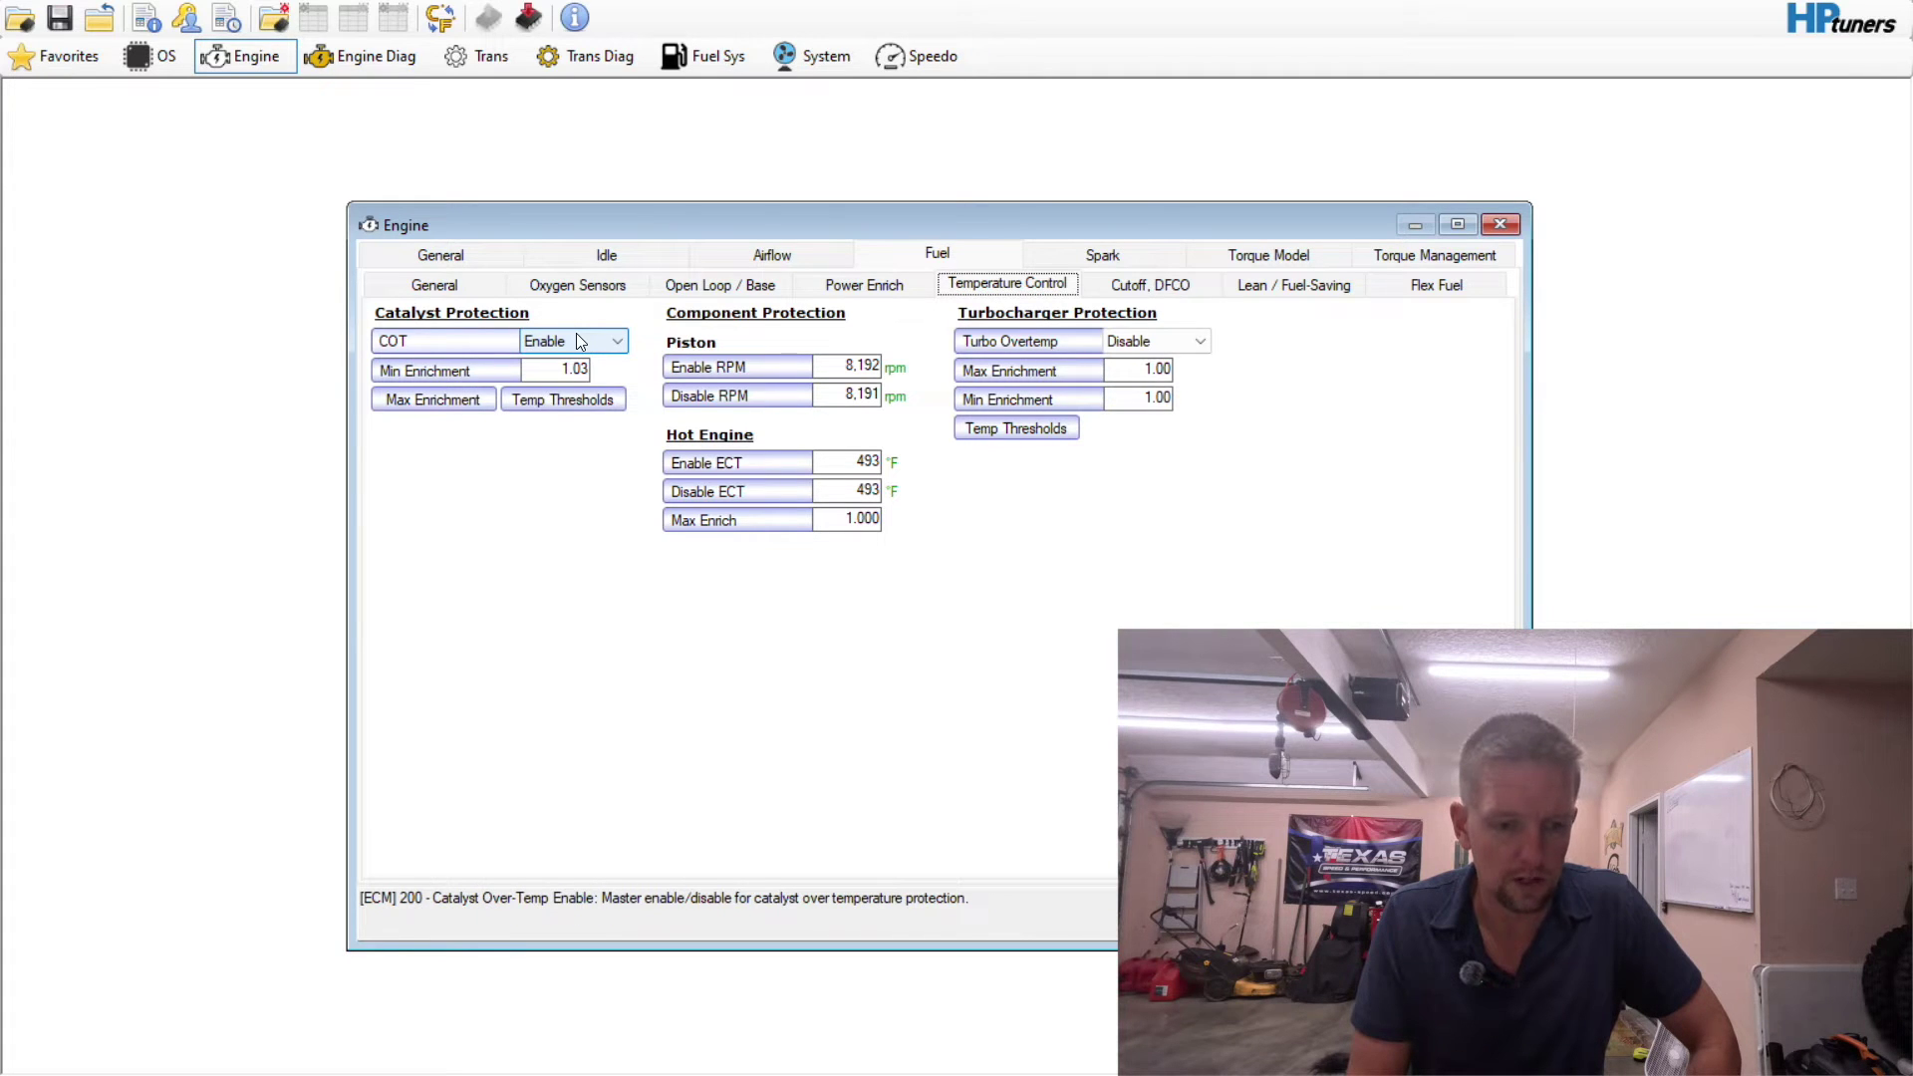
click(1093, 289)
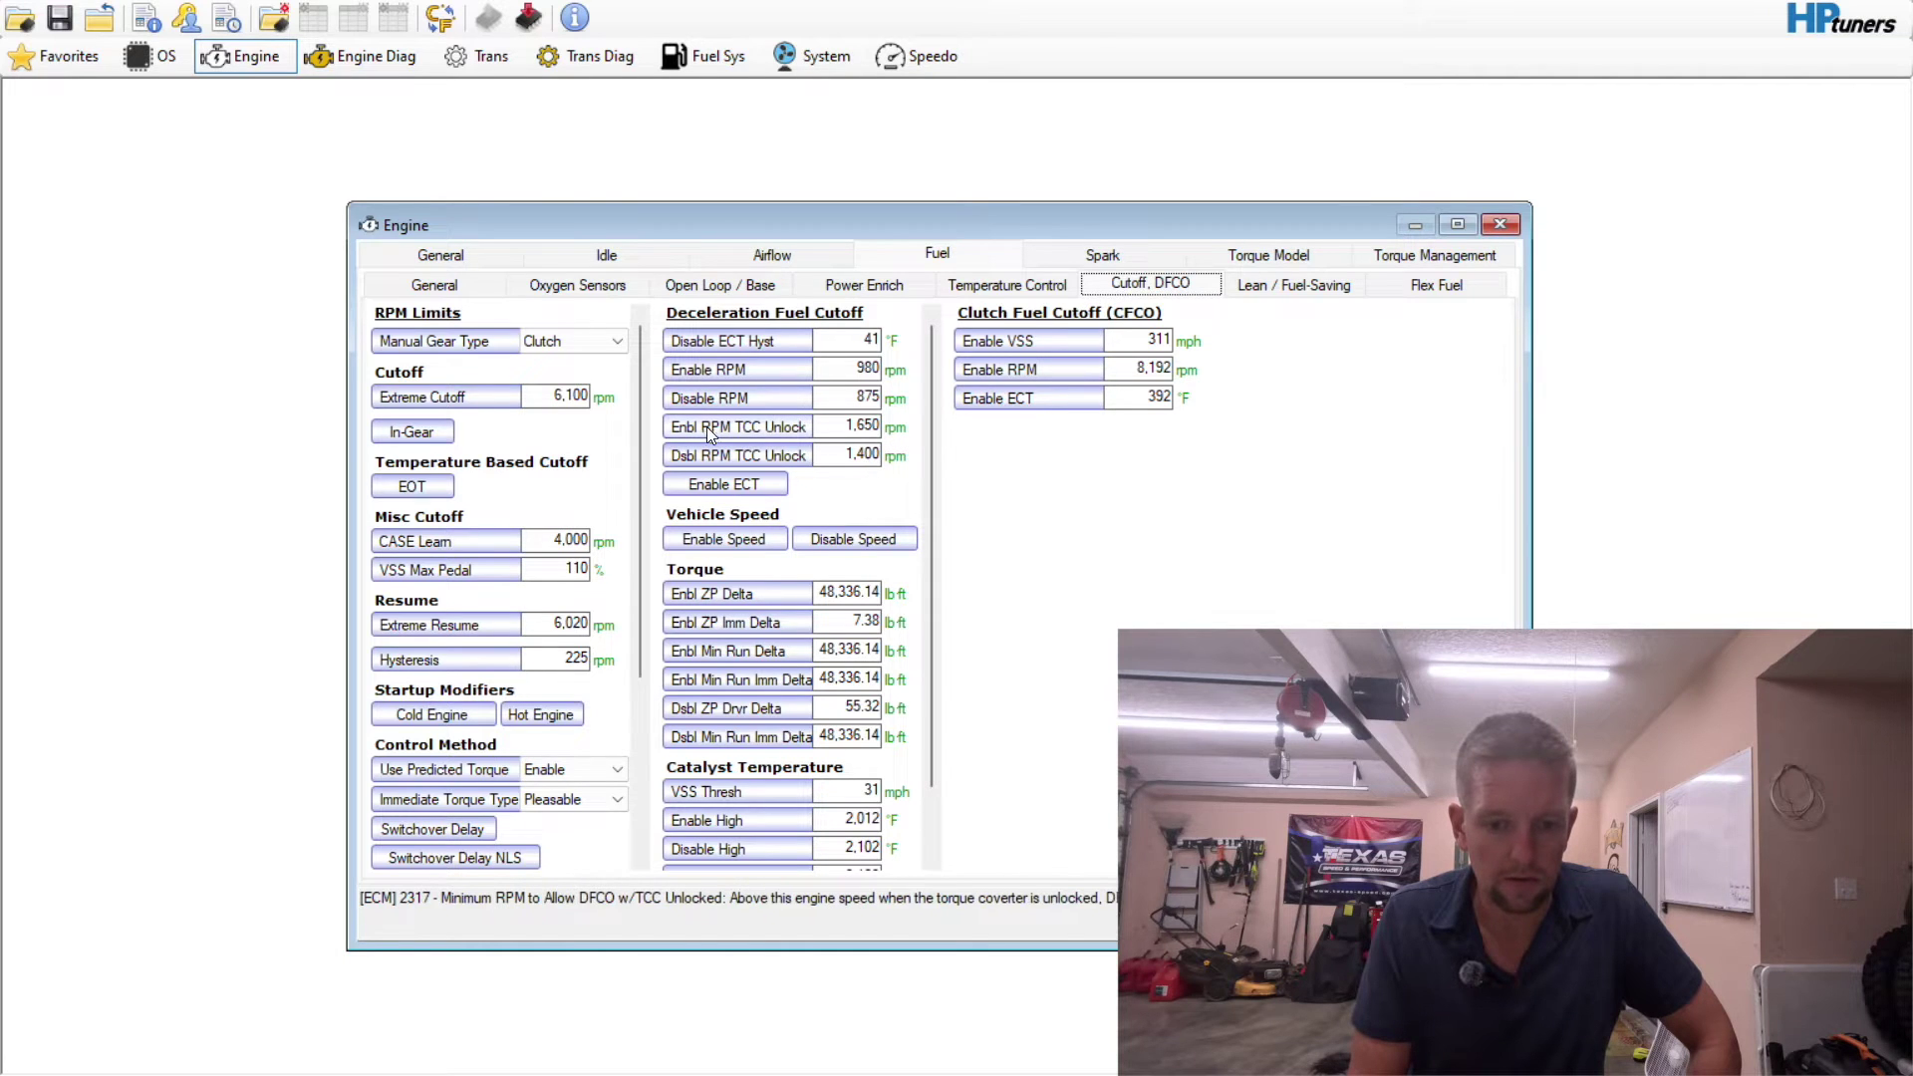
- Set the extreme fuel cutoff to 6,300 rpm and the in-gear fuel cutoff to 6,300 rpm for every gear
click(570, 396)
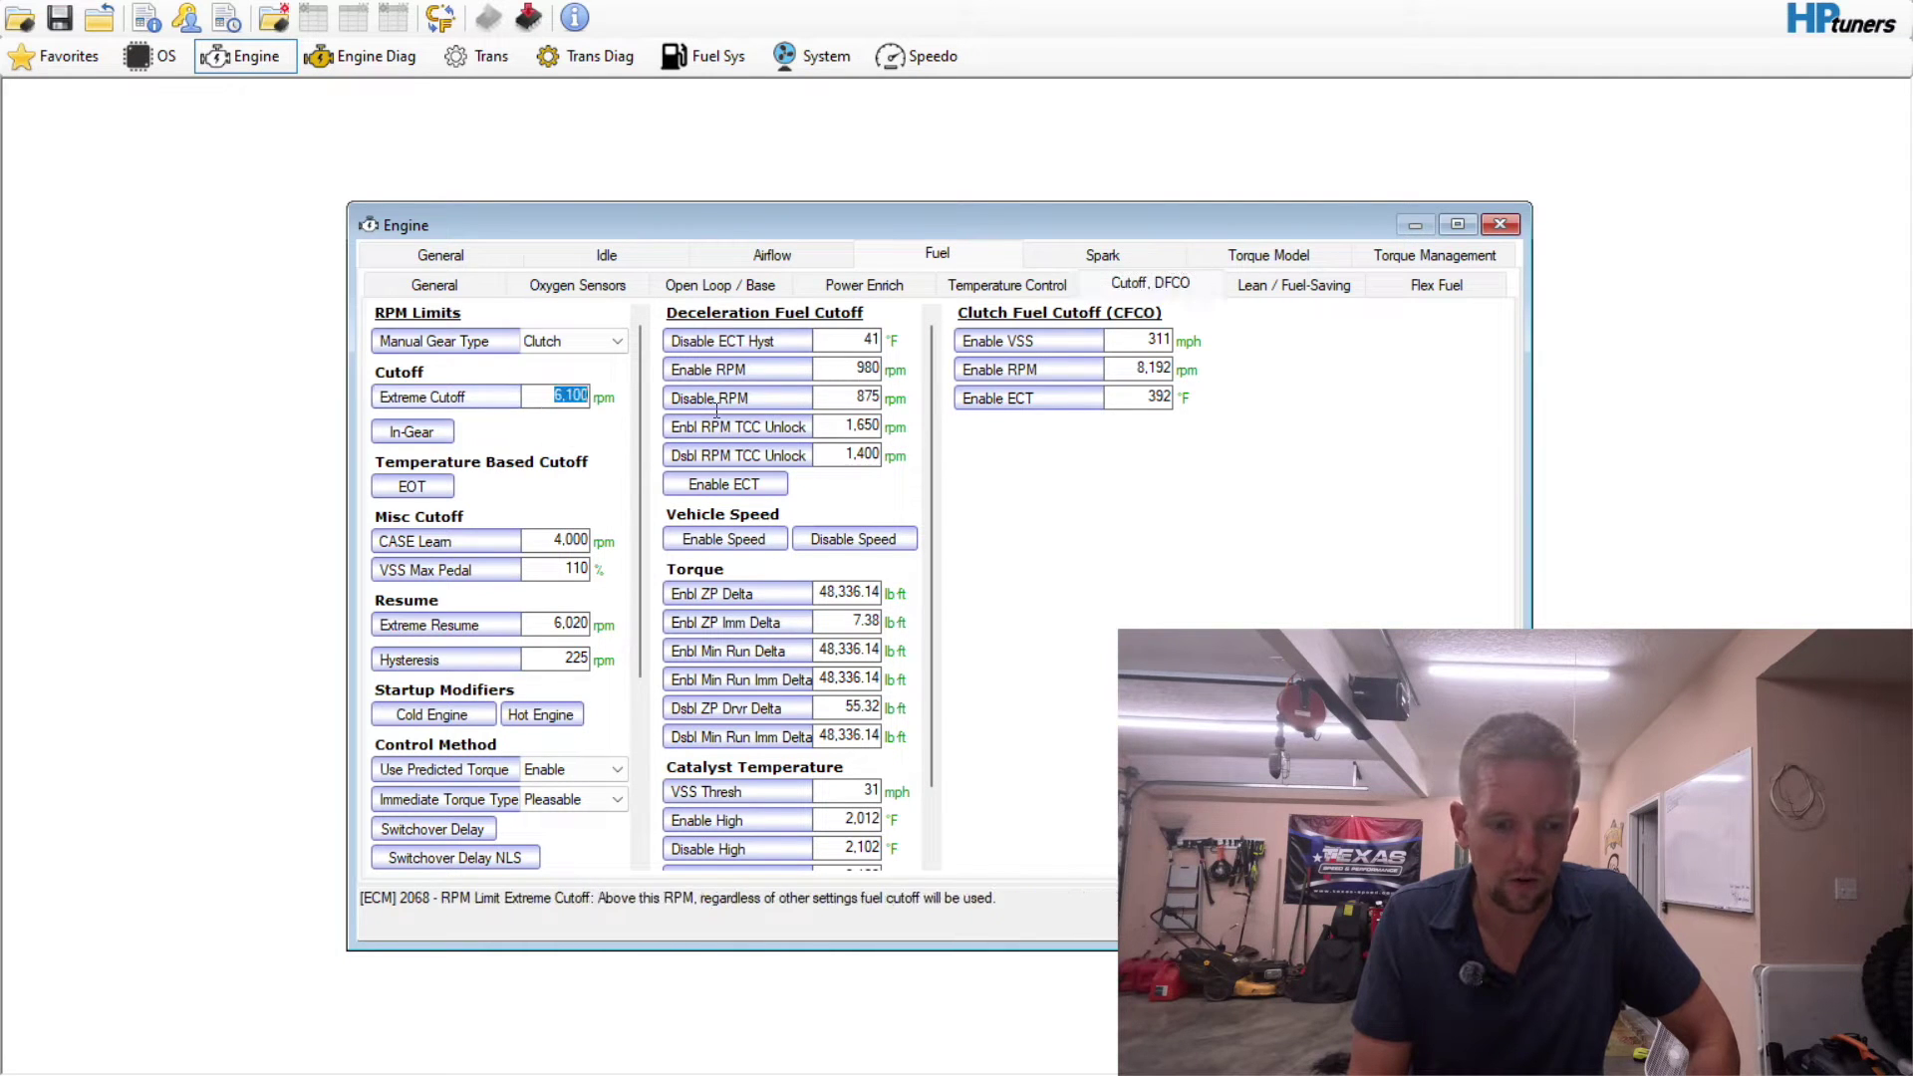
text(6300)
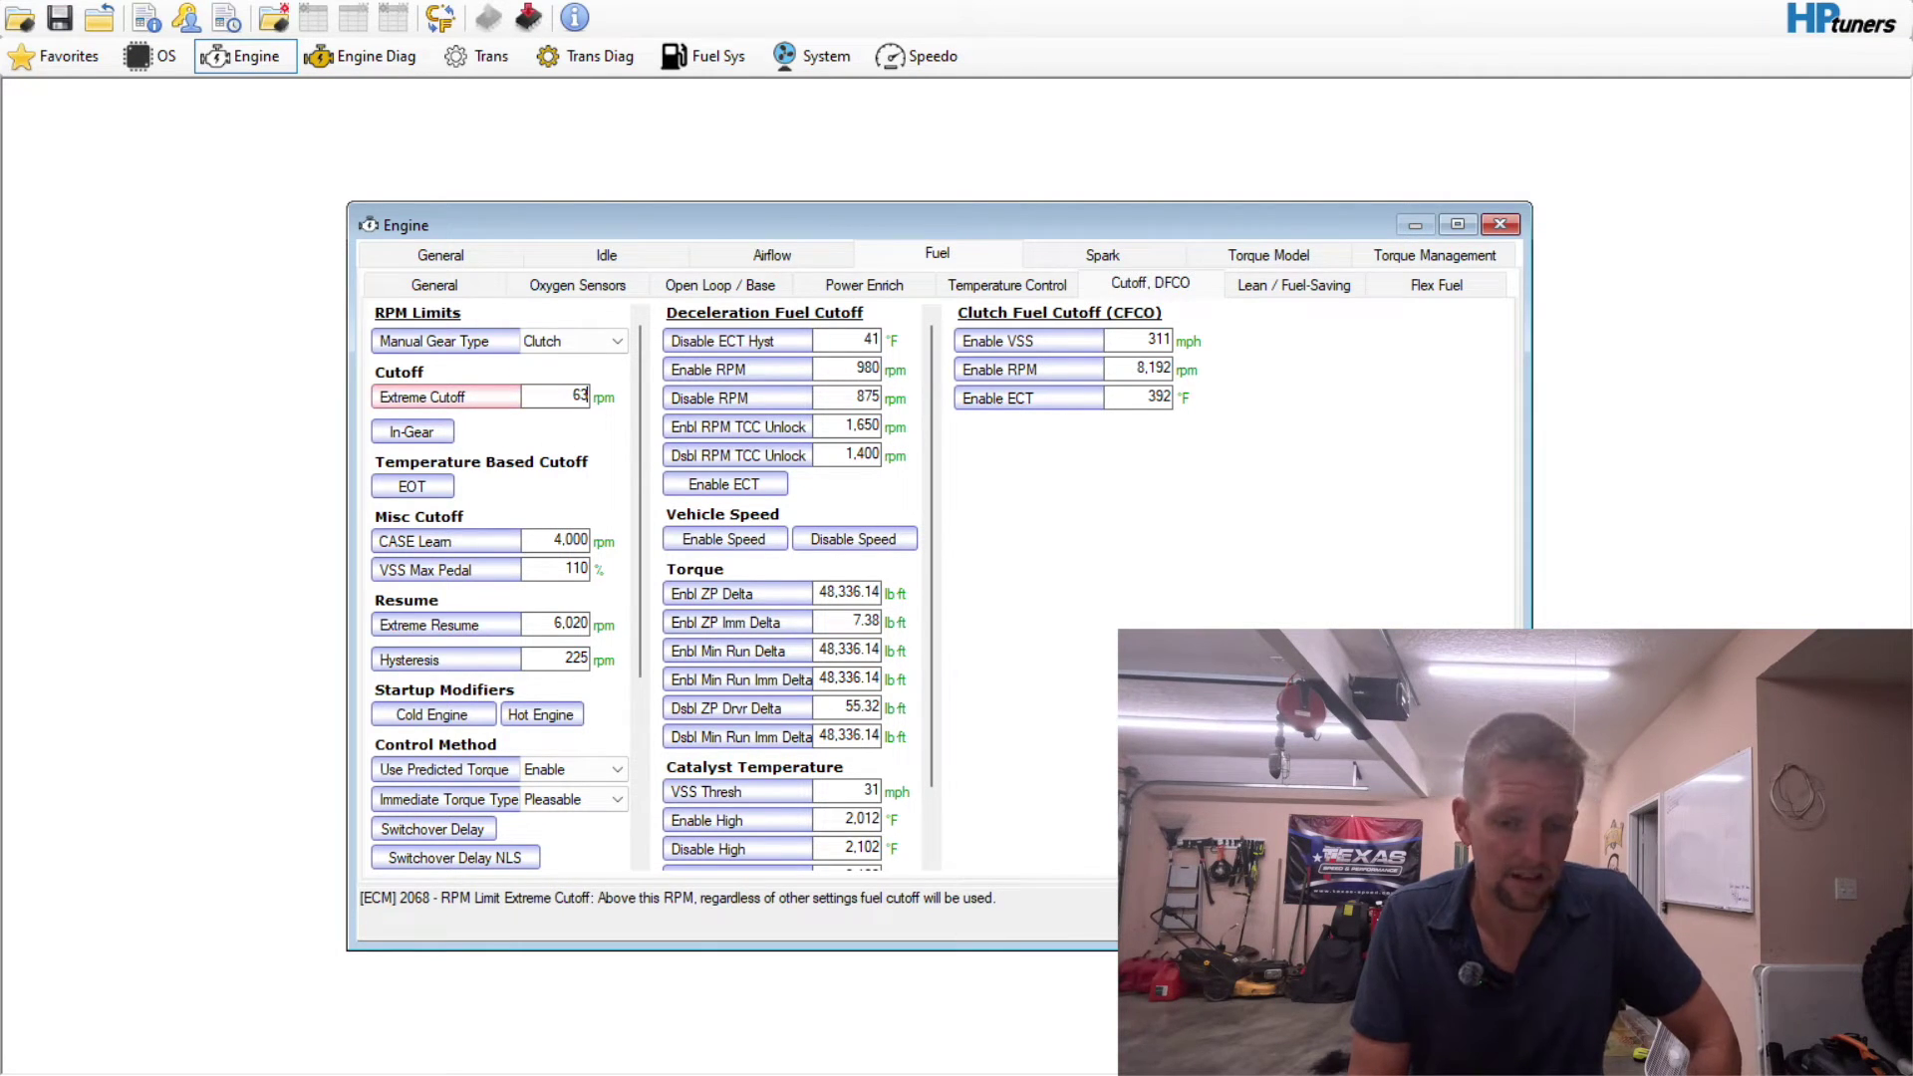
click(412, 431)
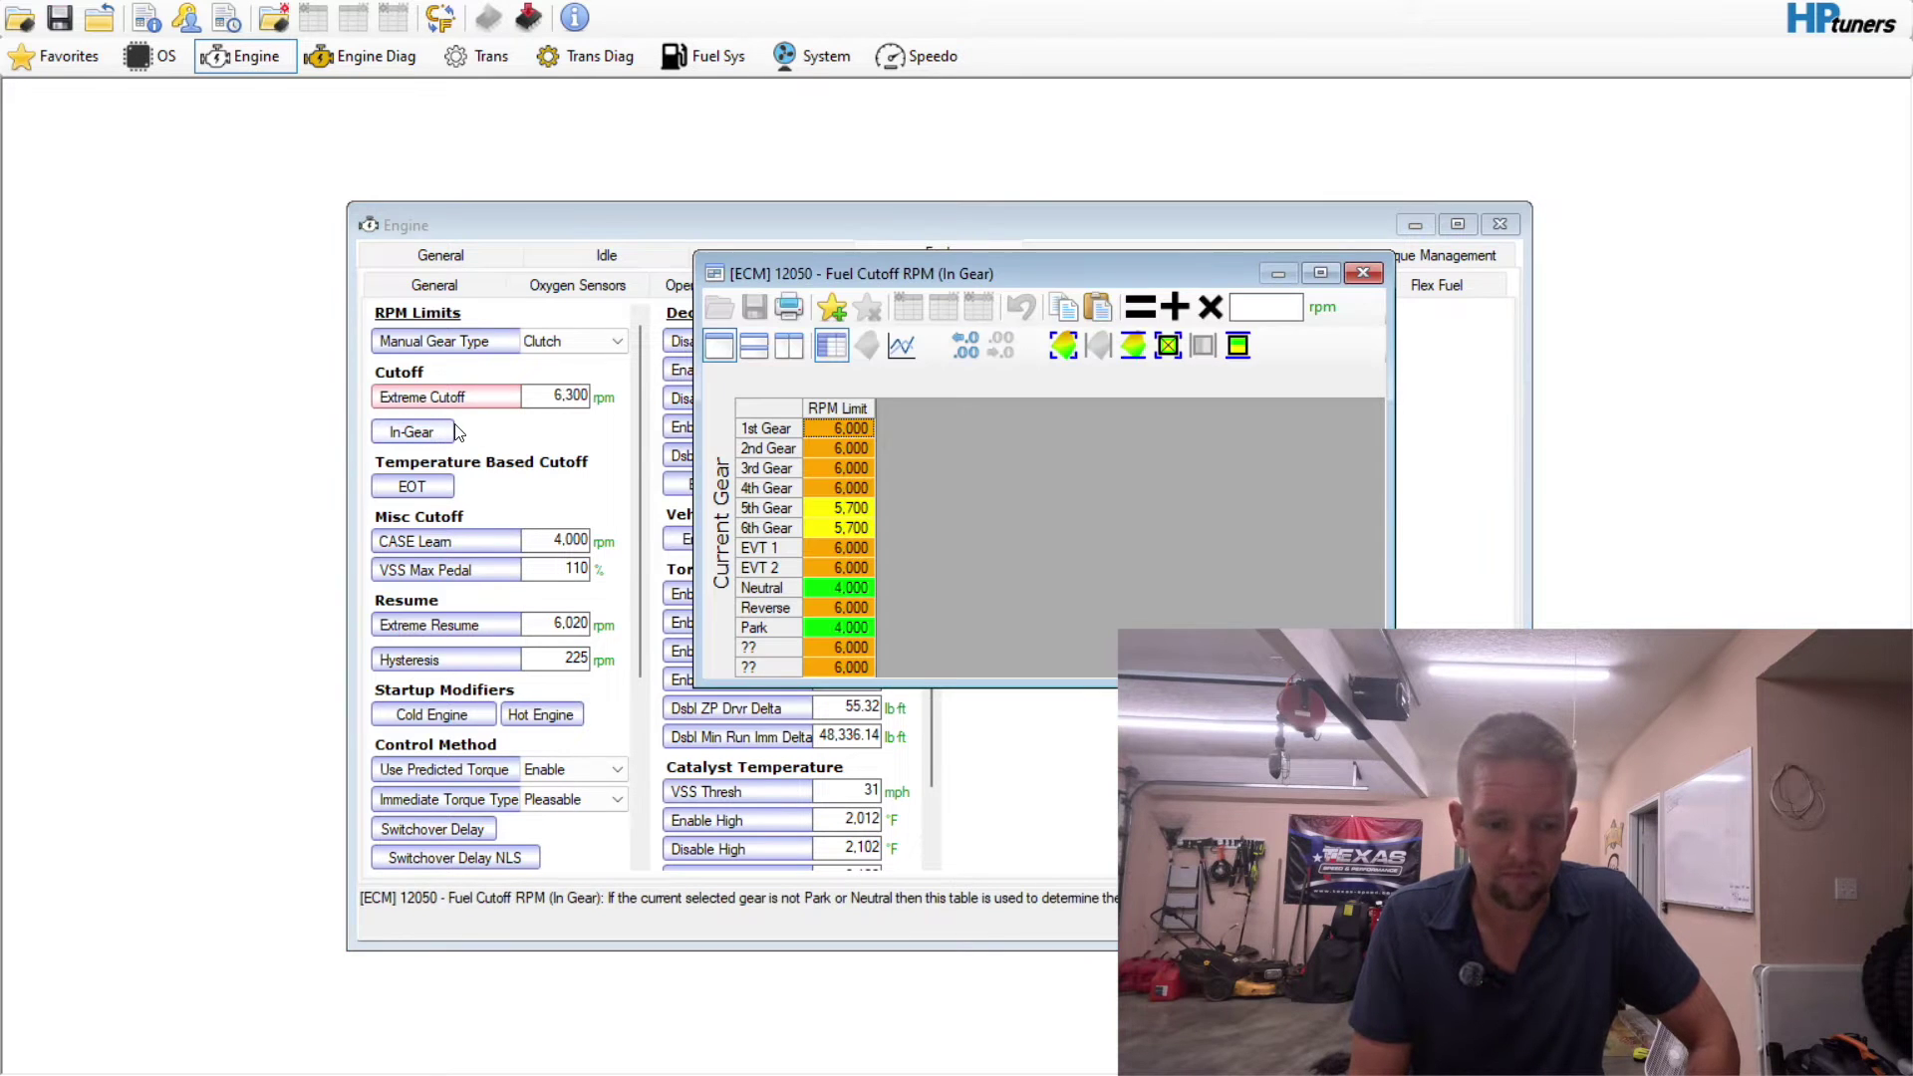
click(762, 411)
click(1247, 307)
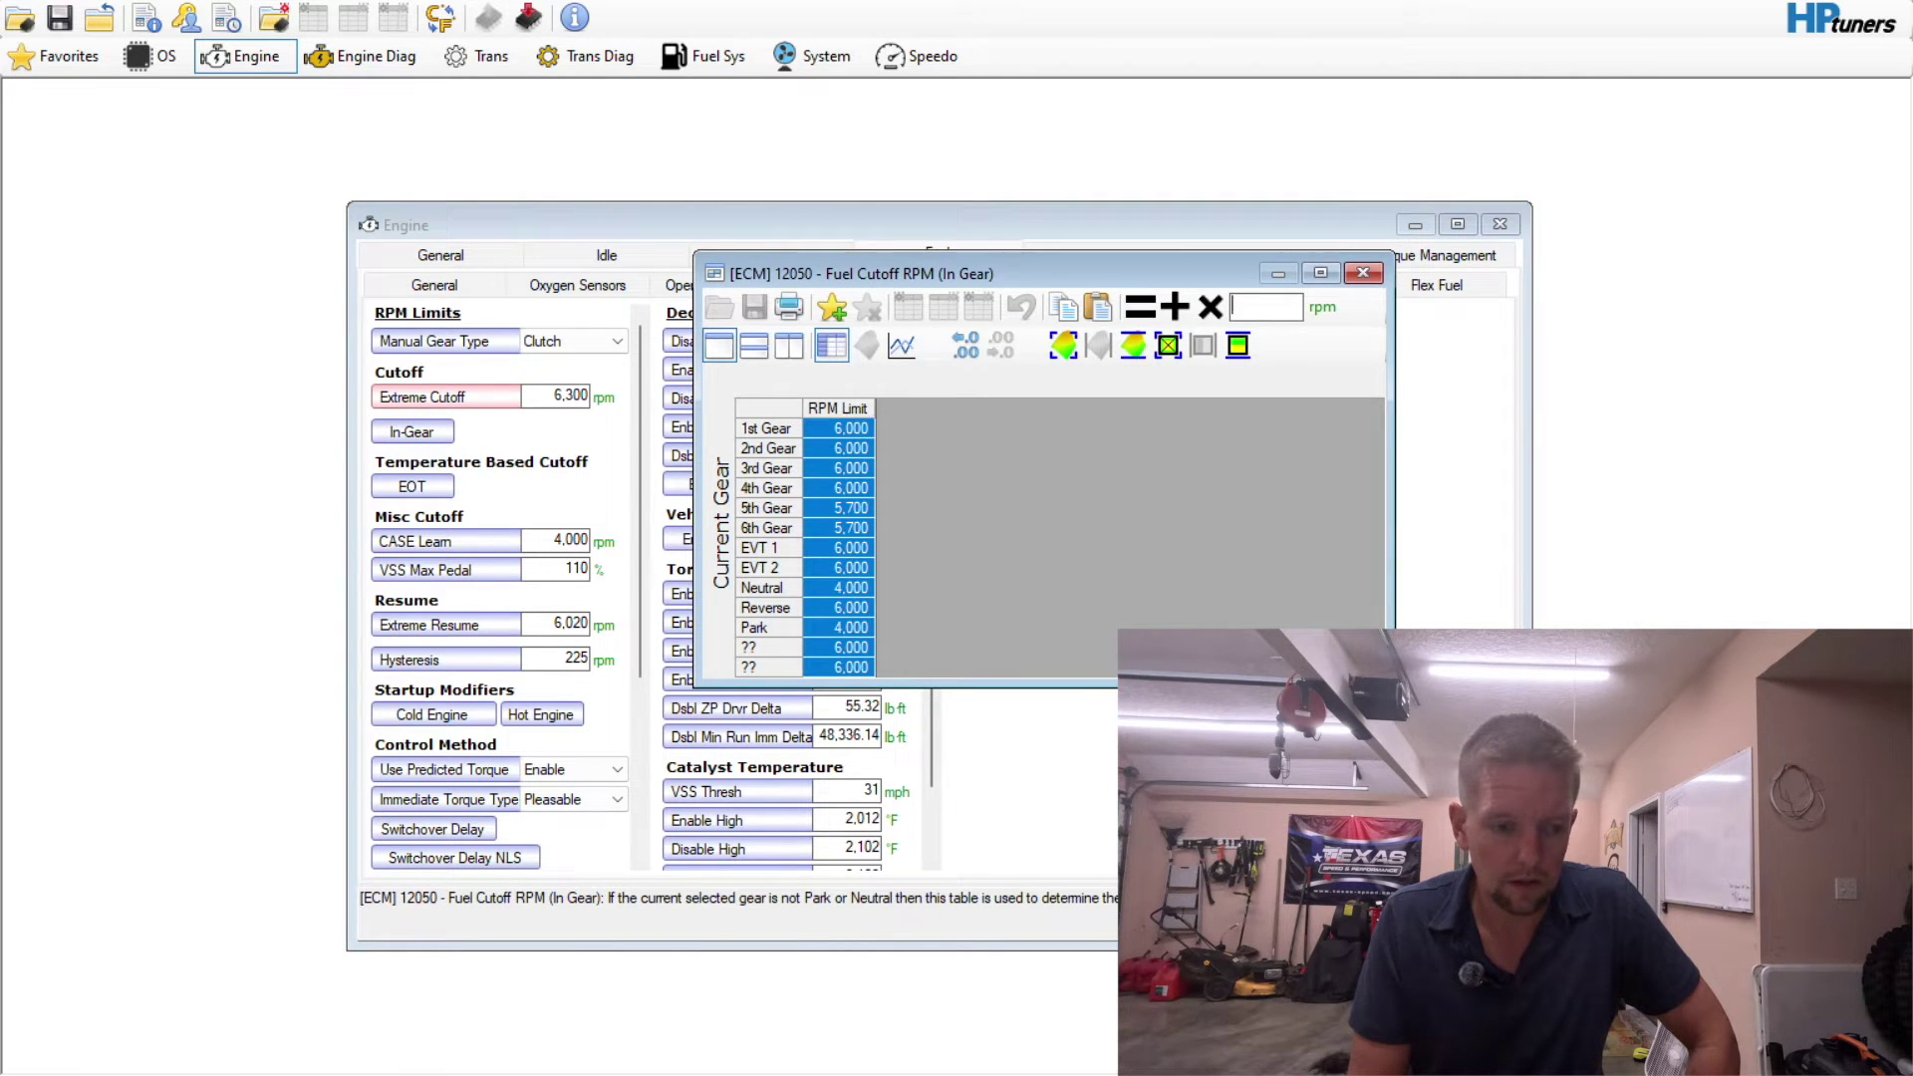
text(6300)
click(1140, 306)
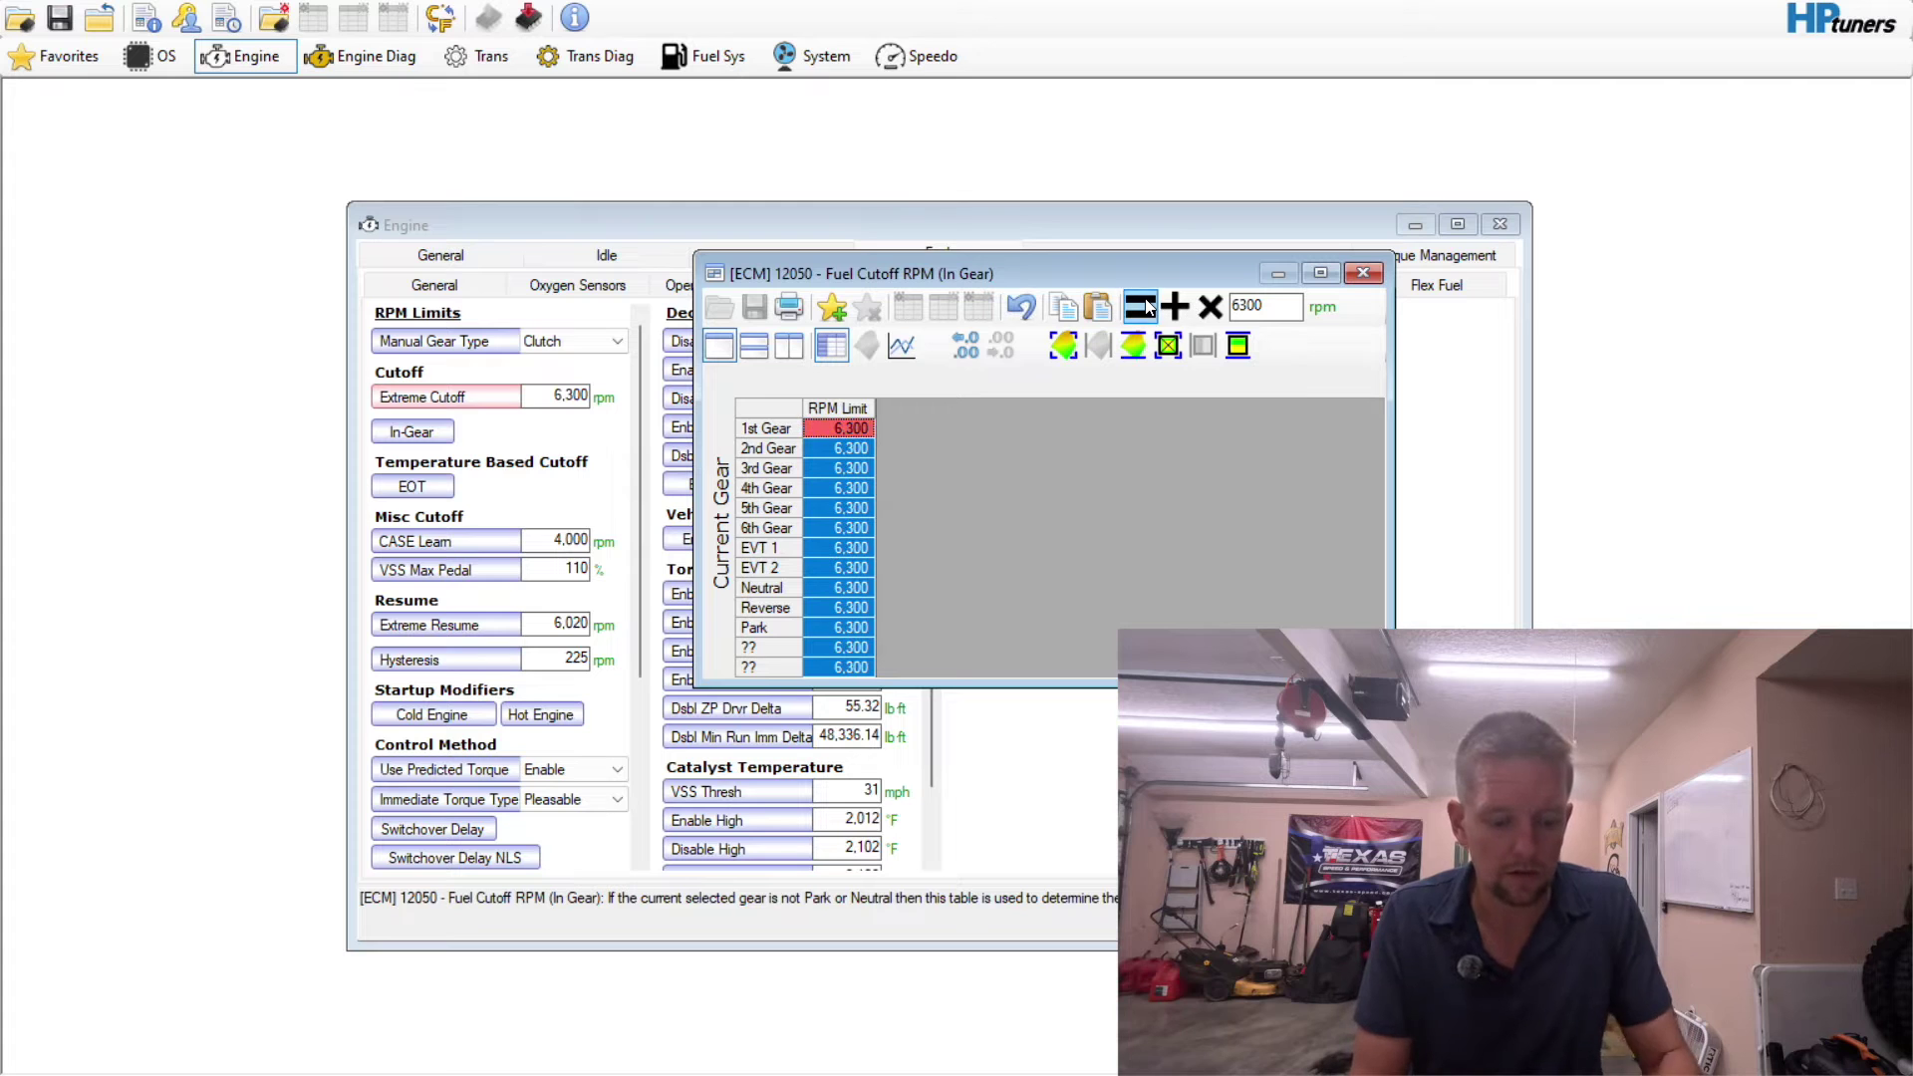
click(1362, 273)
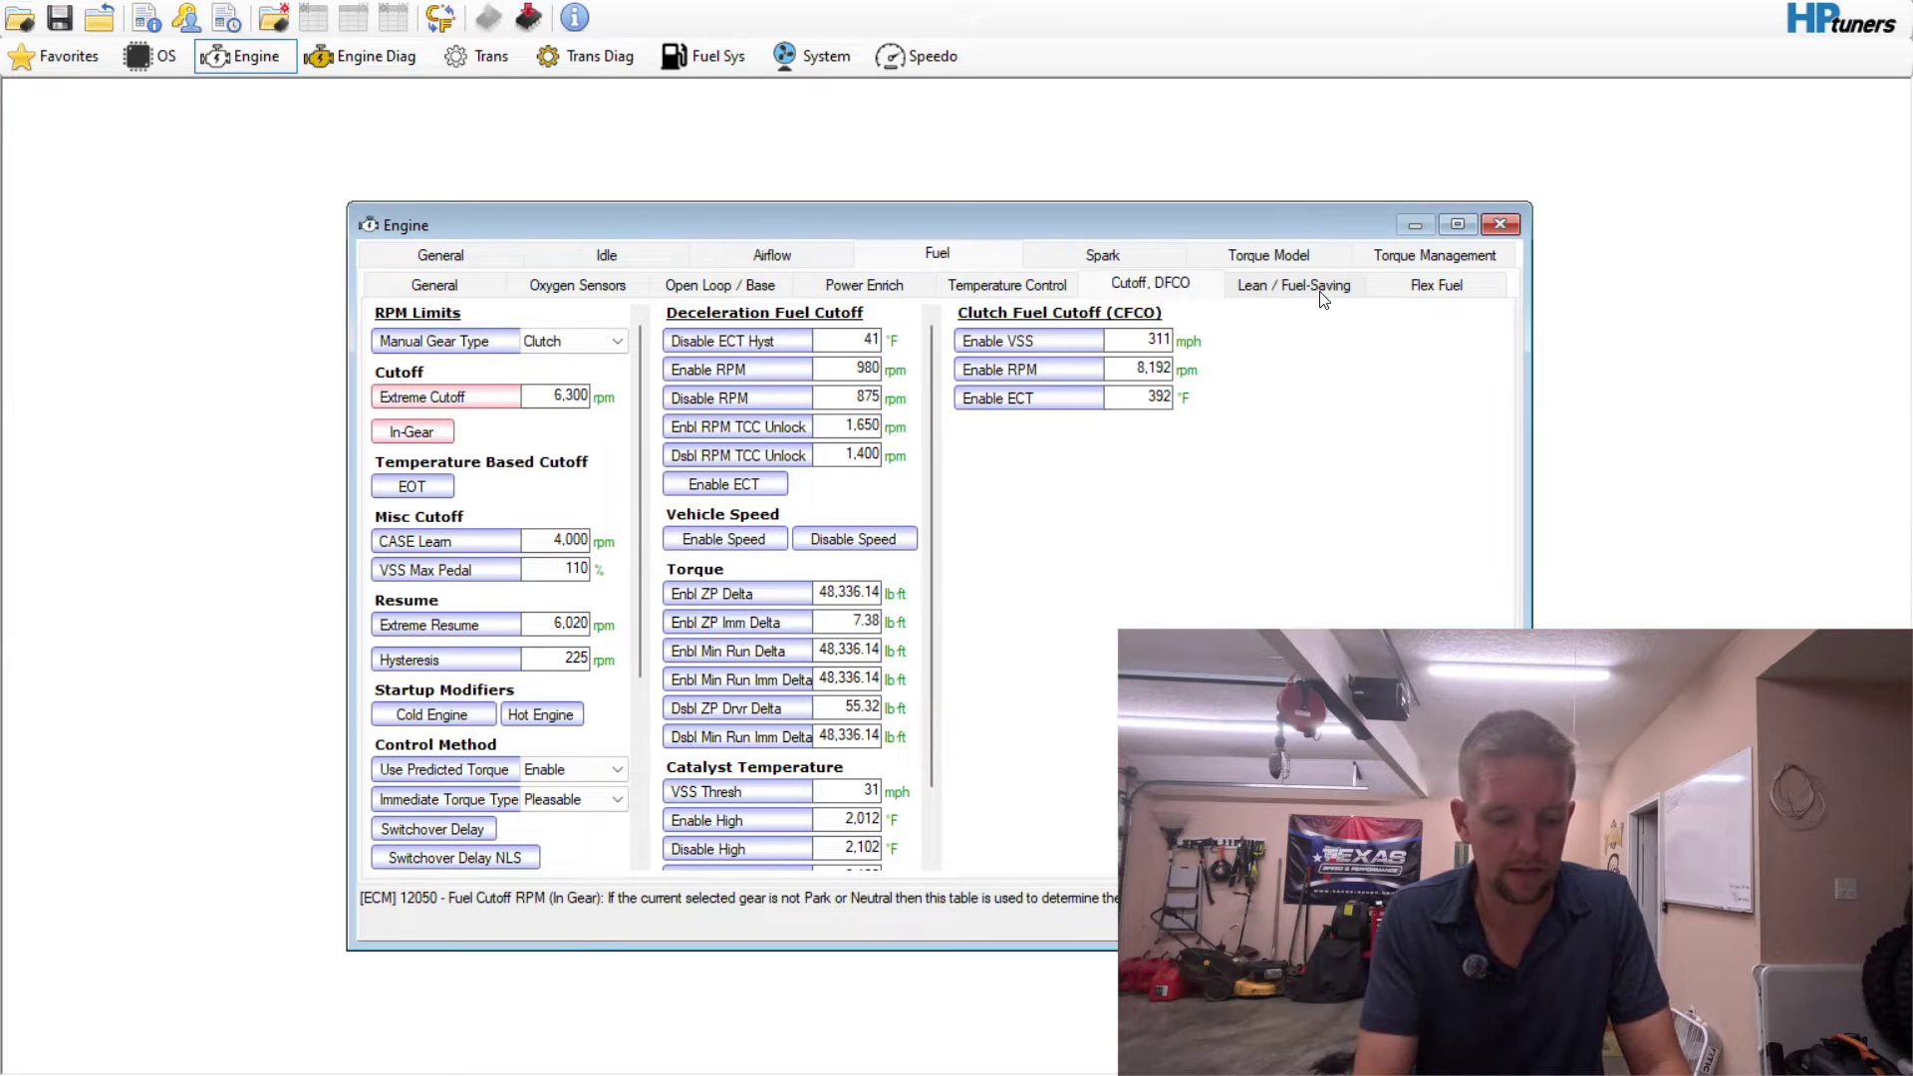
- Check the oil temperature RPM limit table, and set the fuel cutoff Extreme Resume to 6,250 rpm
click(439, 483)
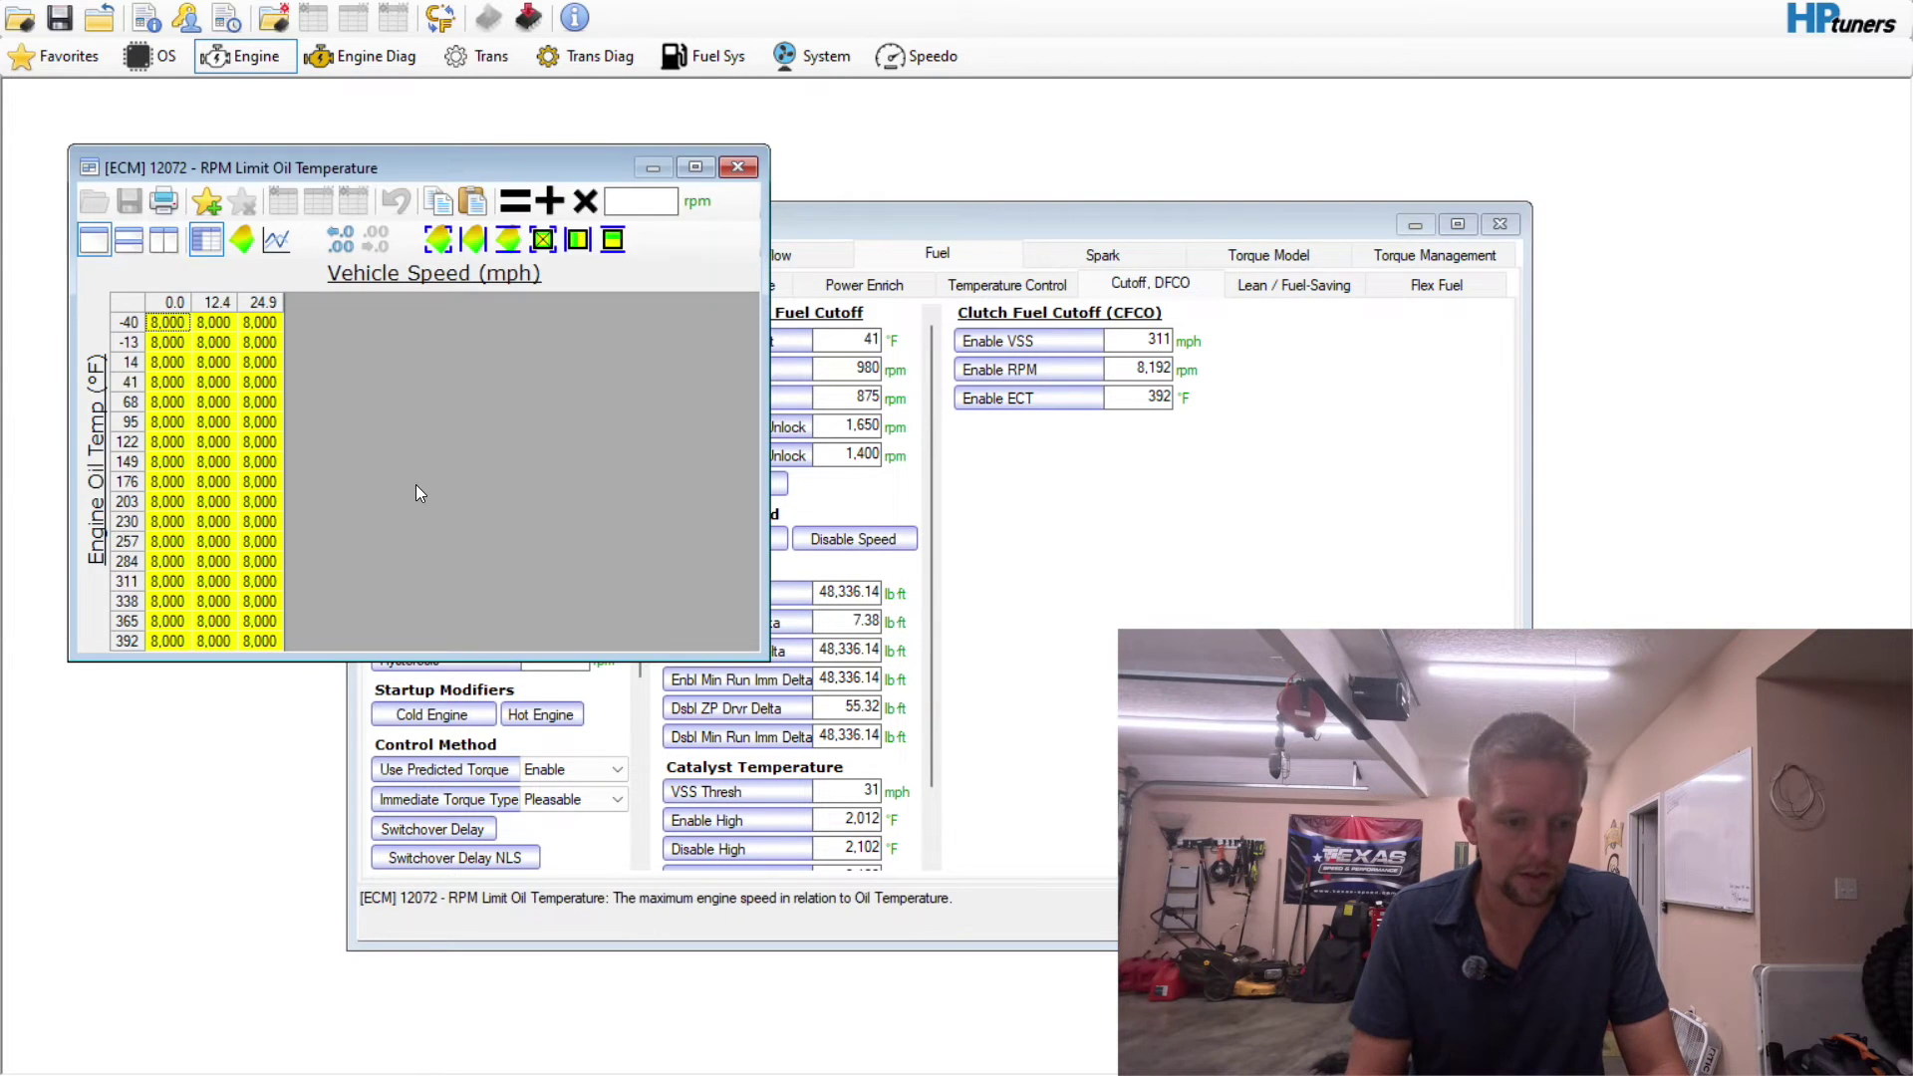
click(749, 166)
click(571, 623)
text(6250)
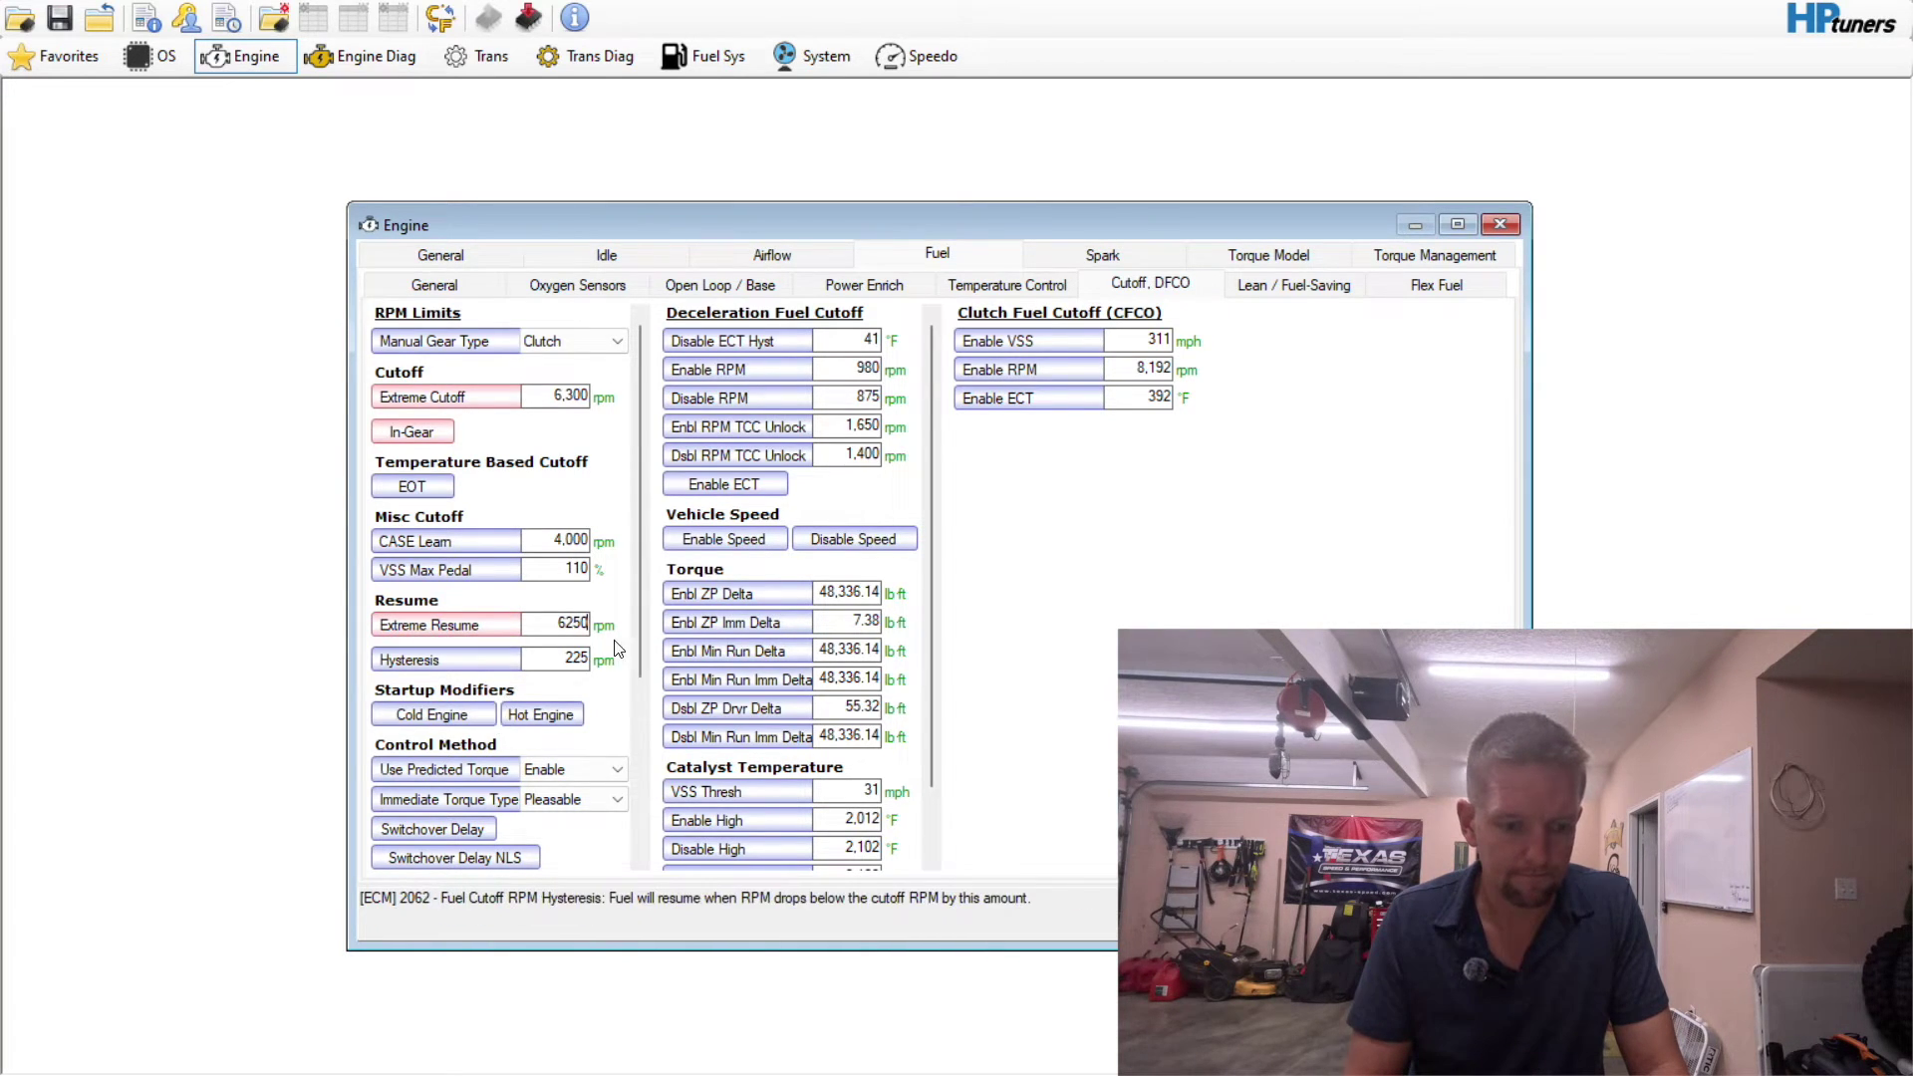
- Review the acceleration-based RPM limit threshold table and the lean/fuel-saving and flex fuel settings
drag(632, 641, 652, 835)
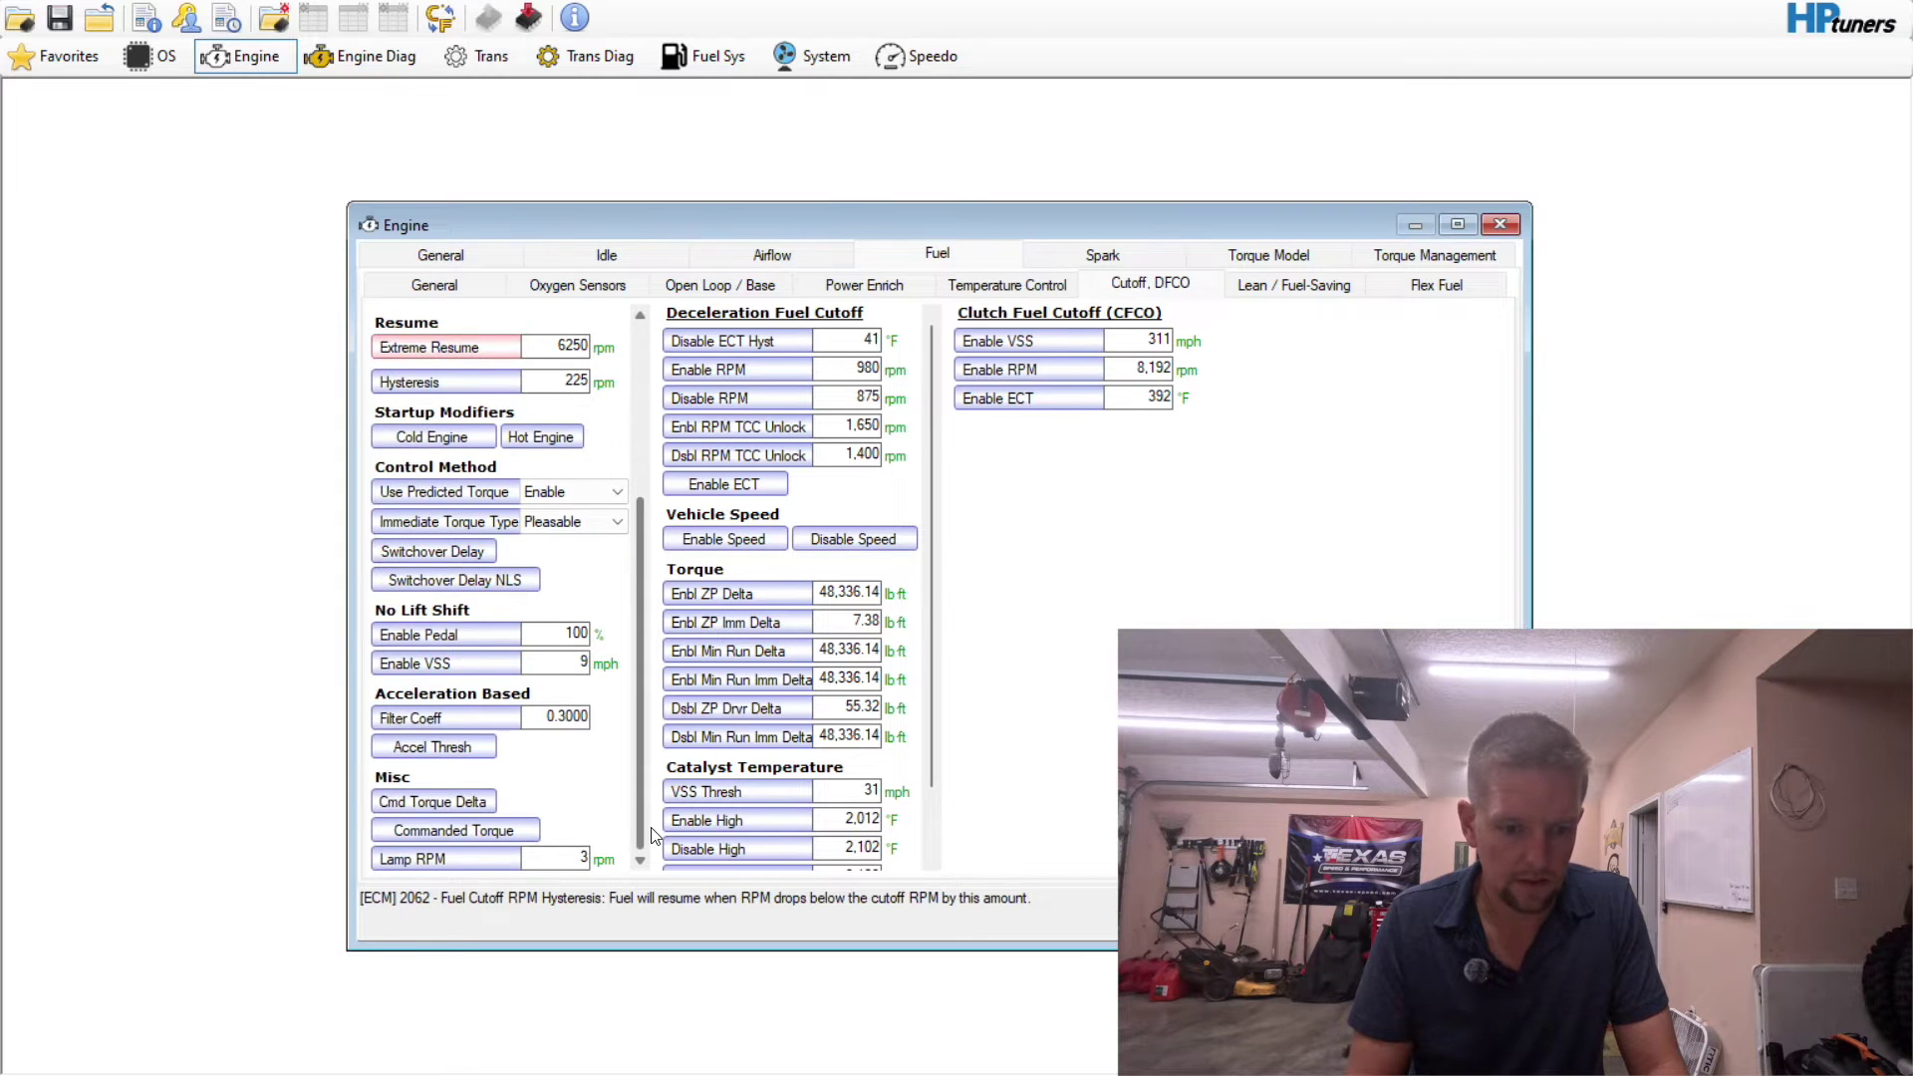
click(432, 747)
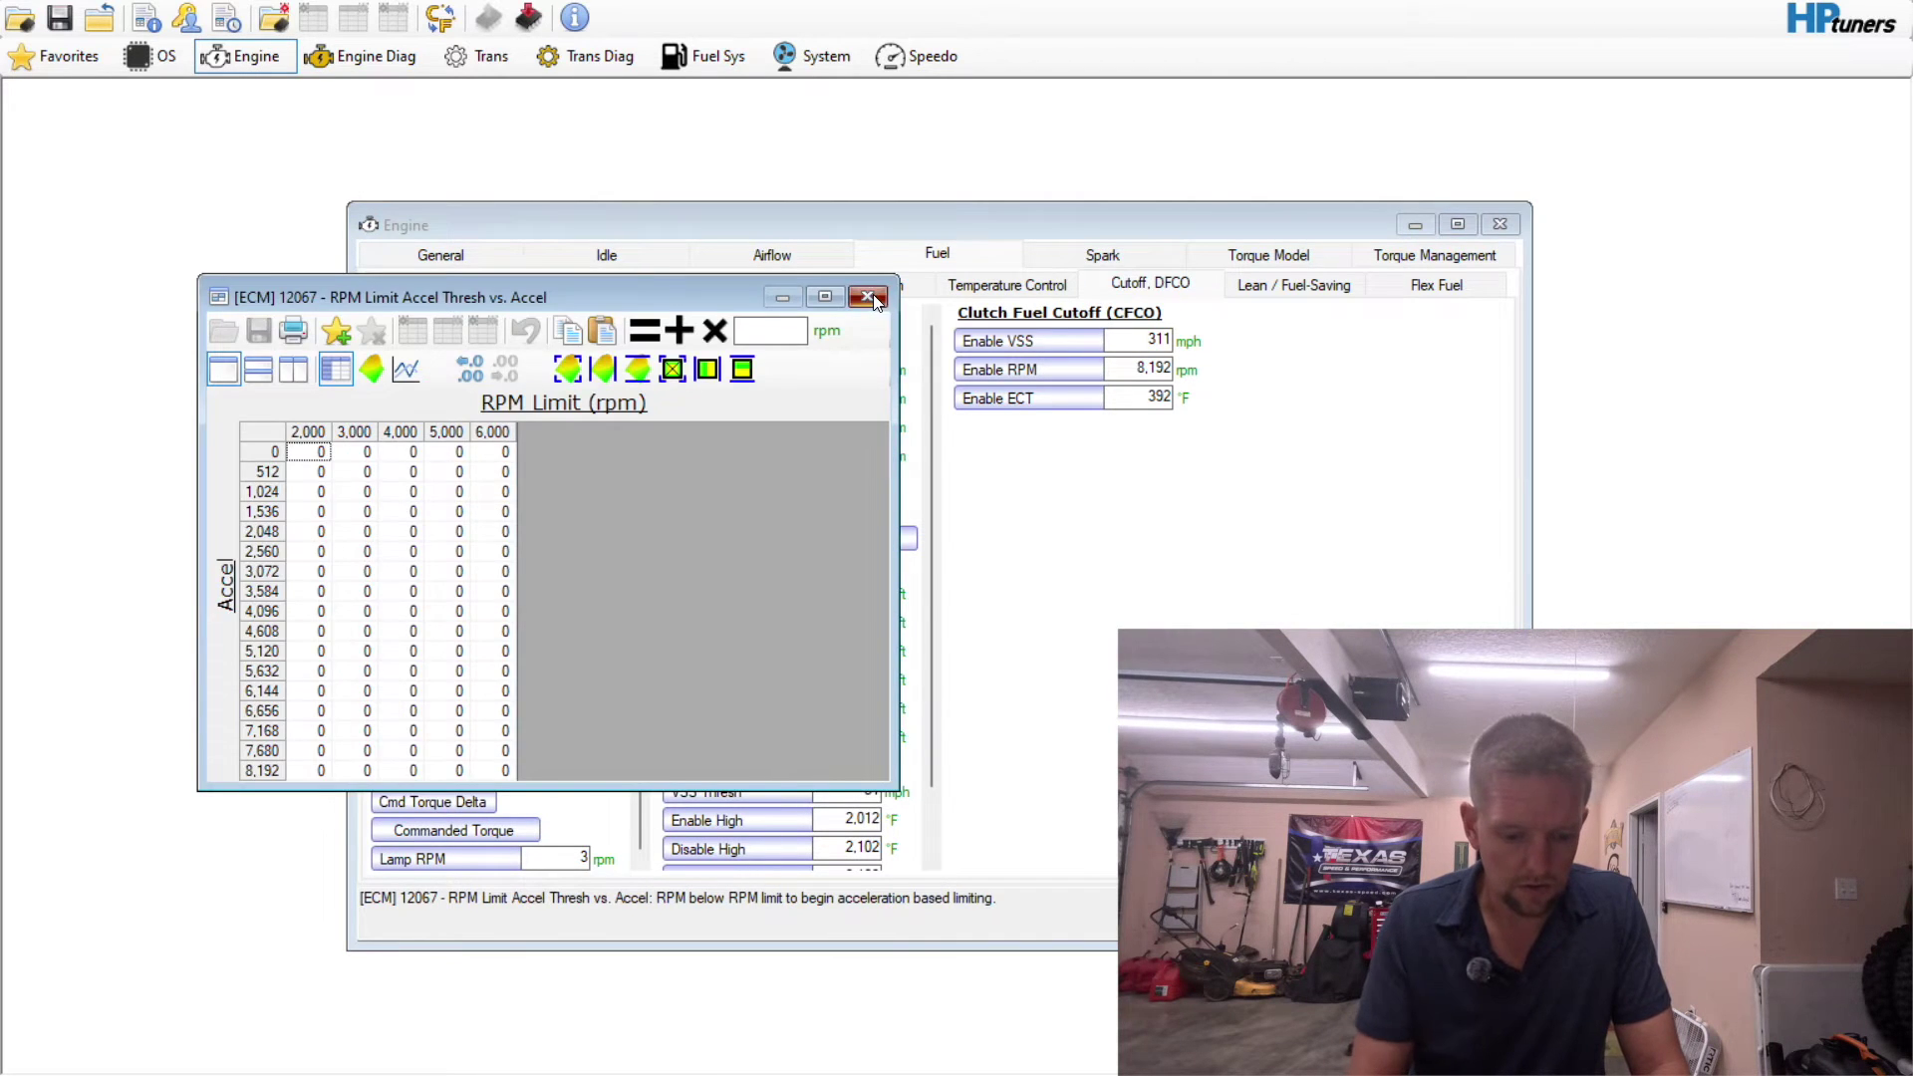
click(867, 298)
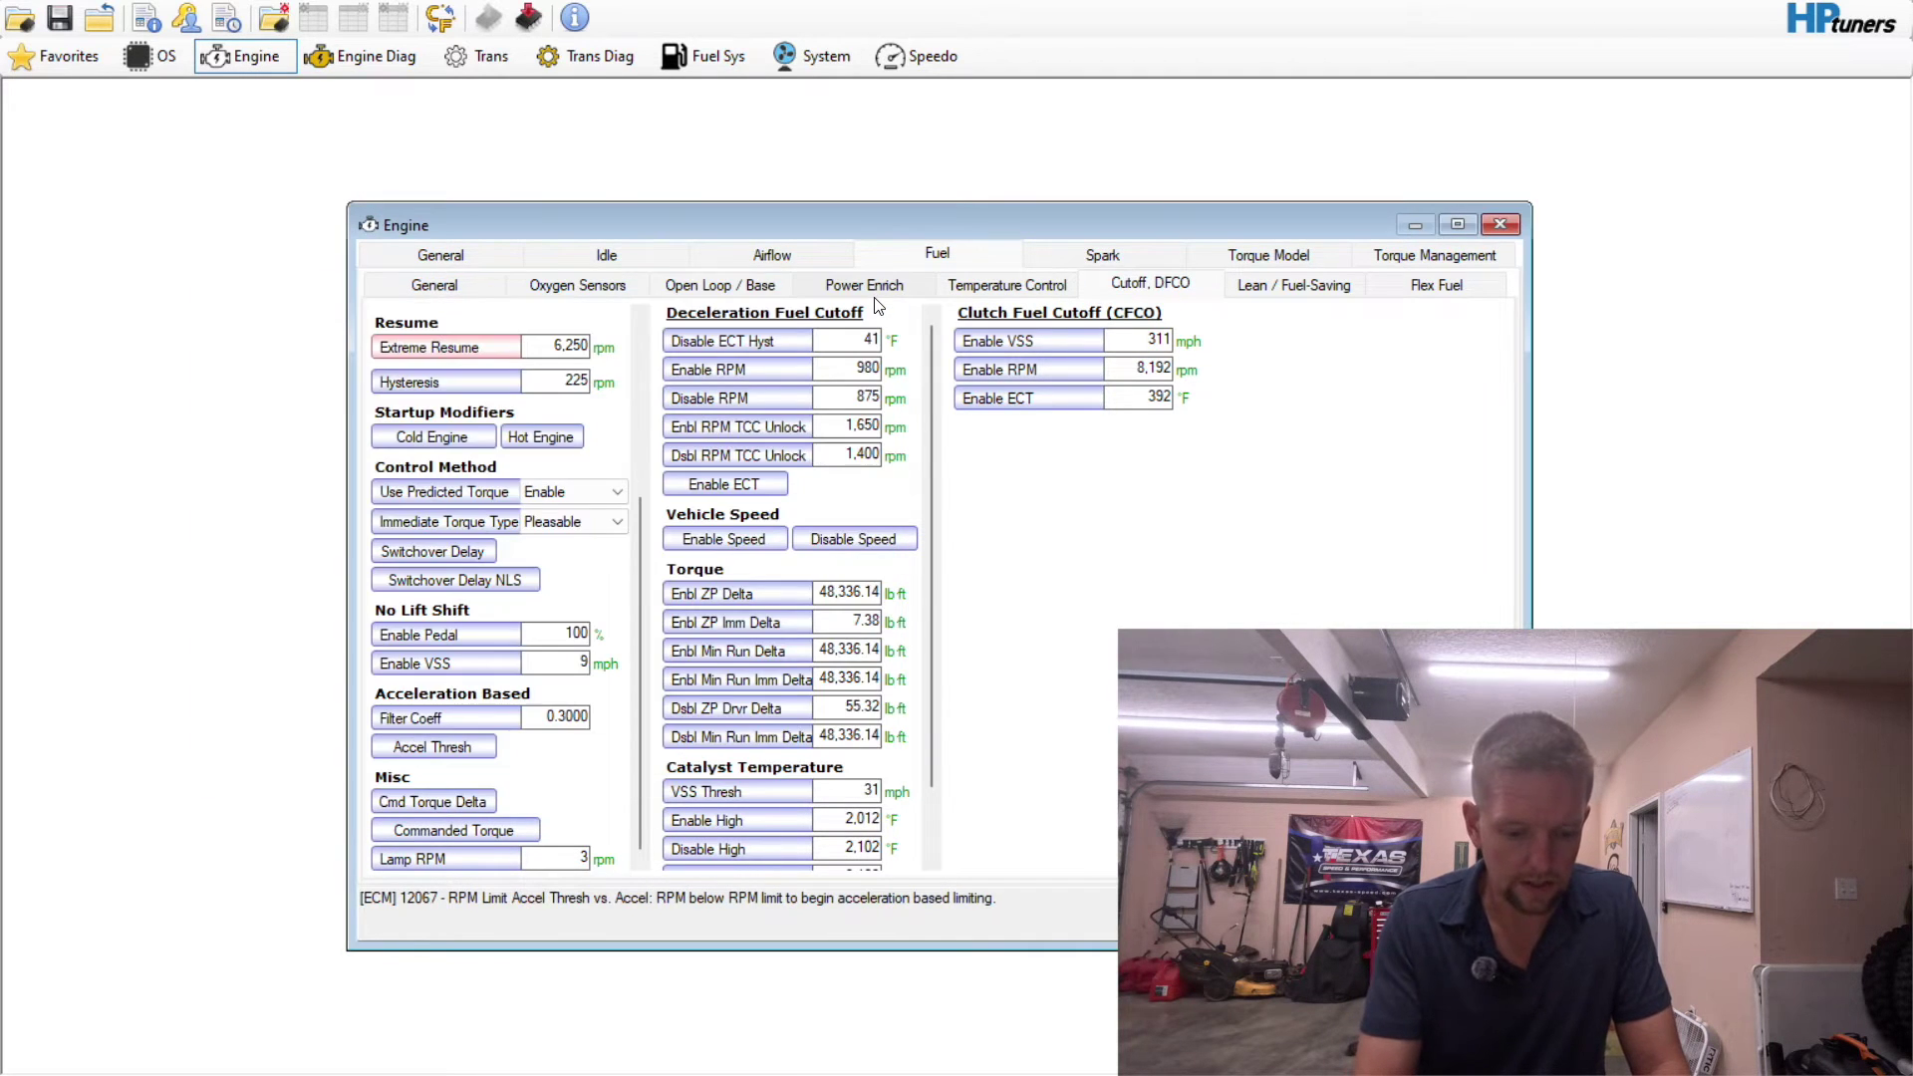
click(1273, 289)
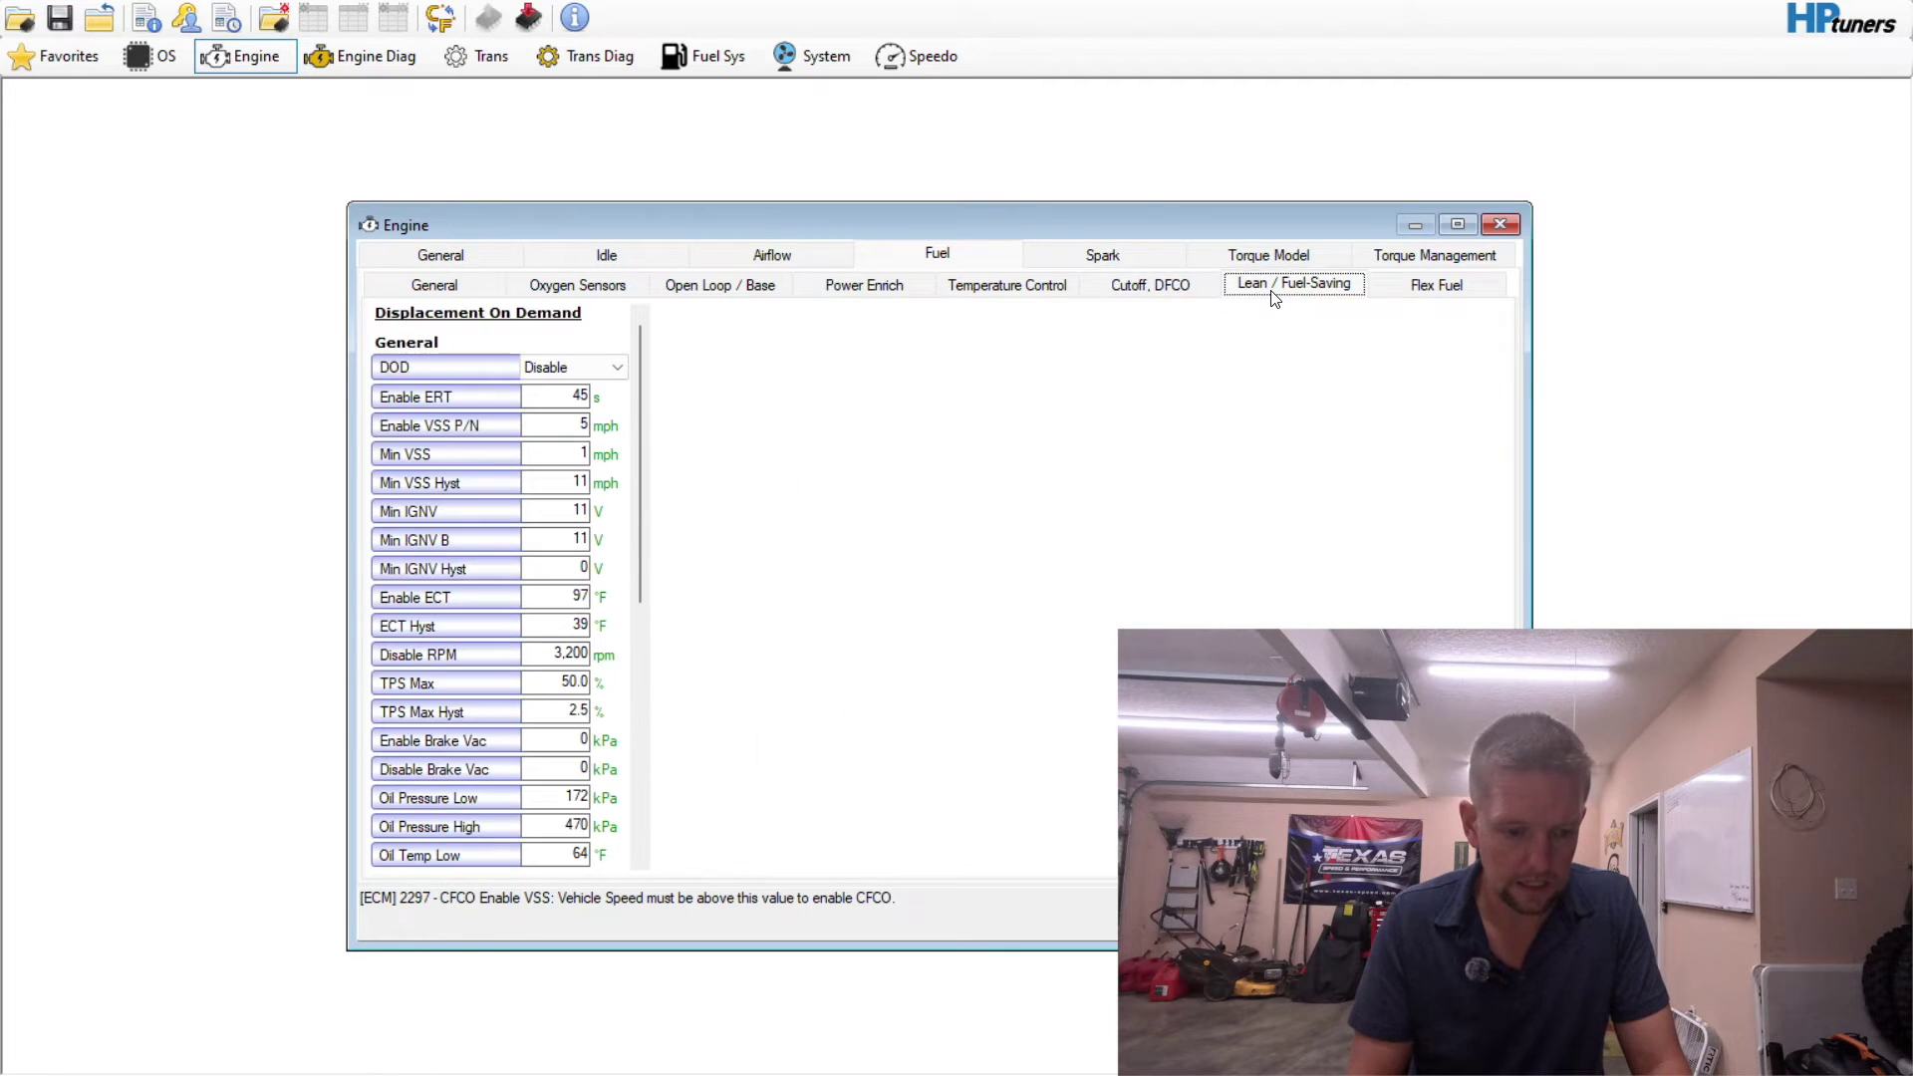
click(1404, 290)
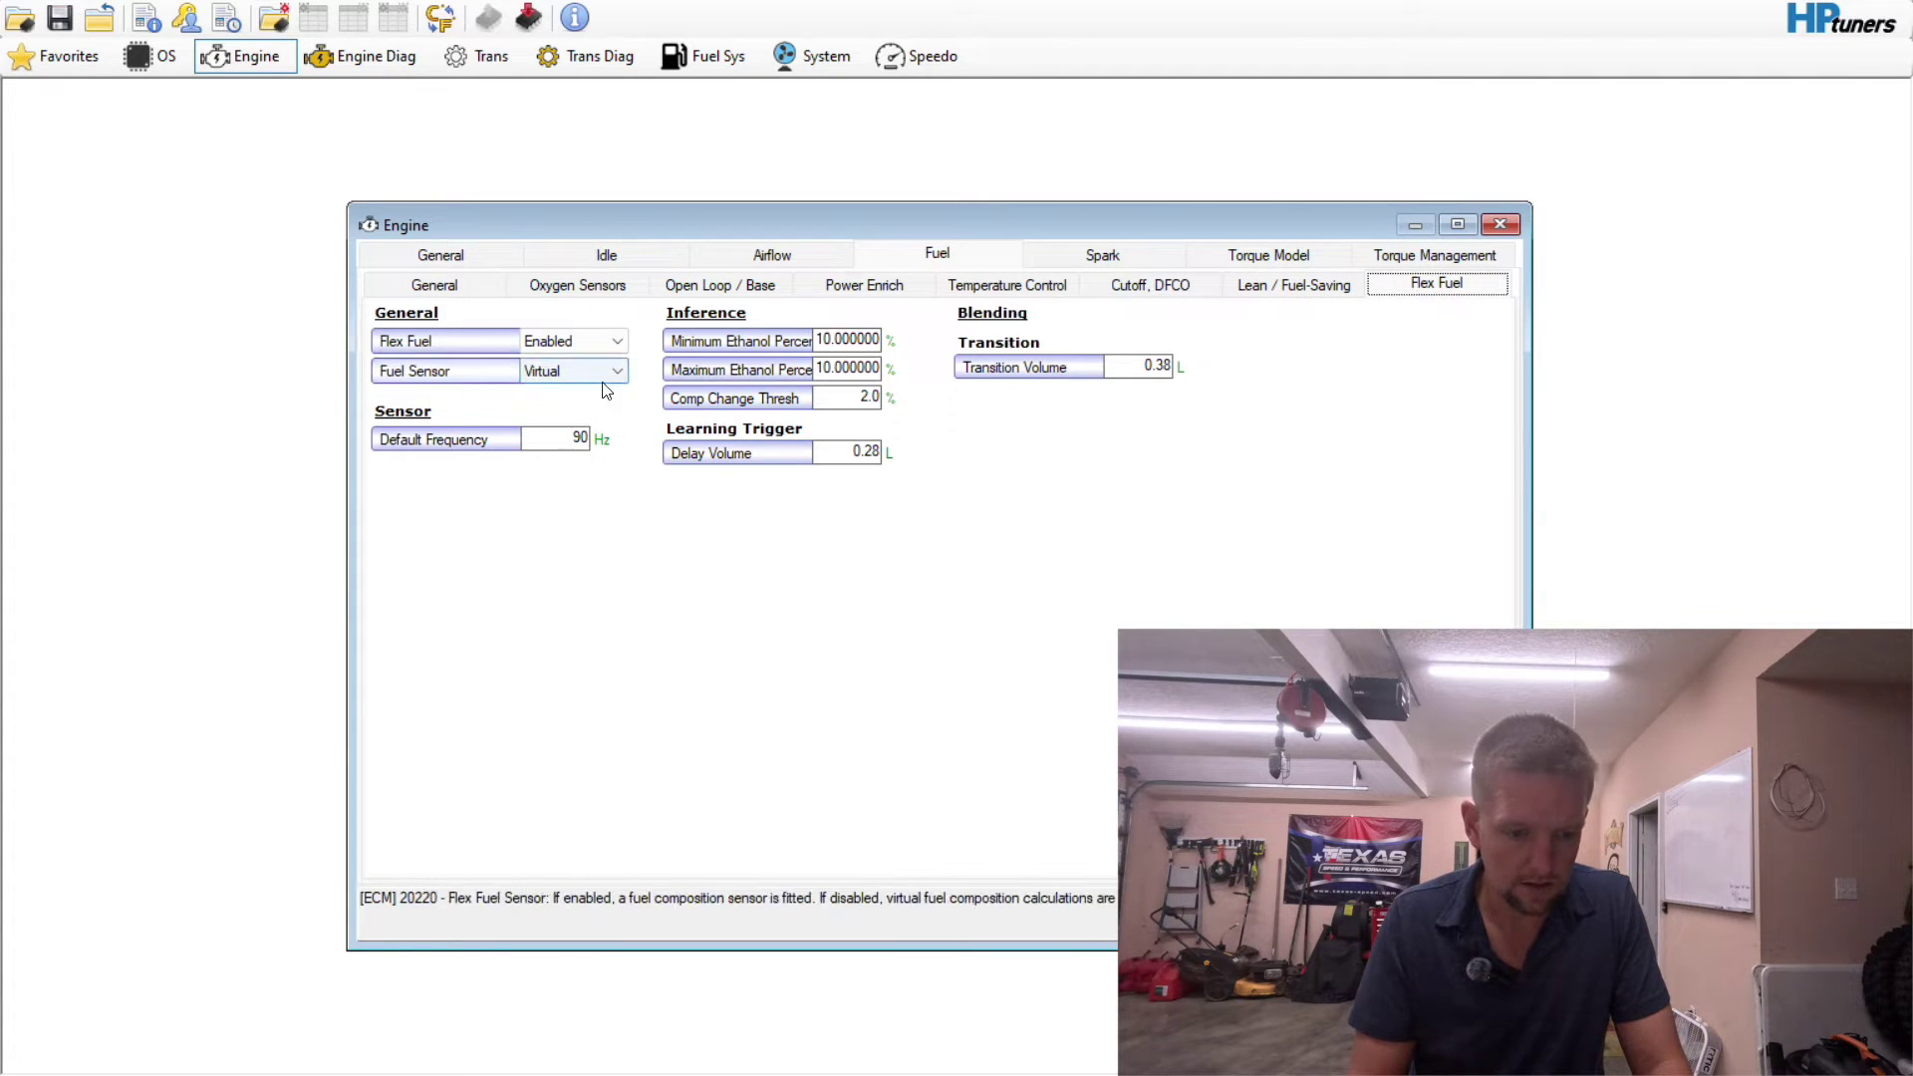
- Set every cell of the VCP Spark table to 0 and close the table
click(1114, 261)
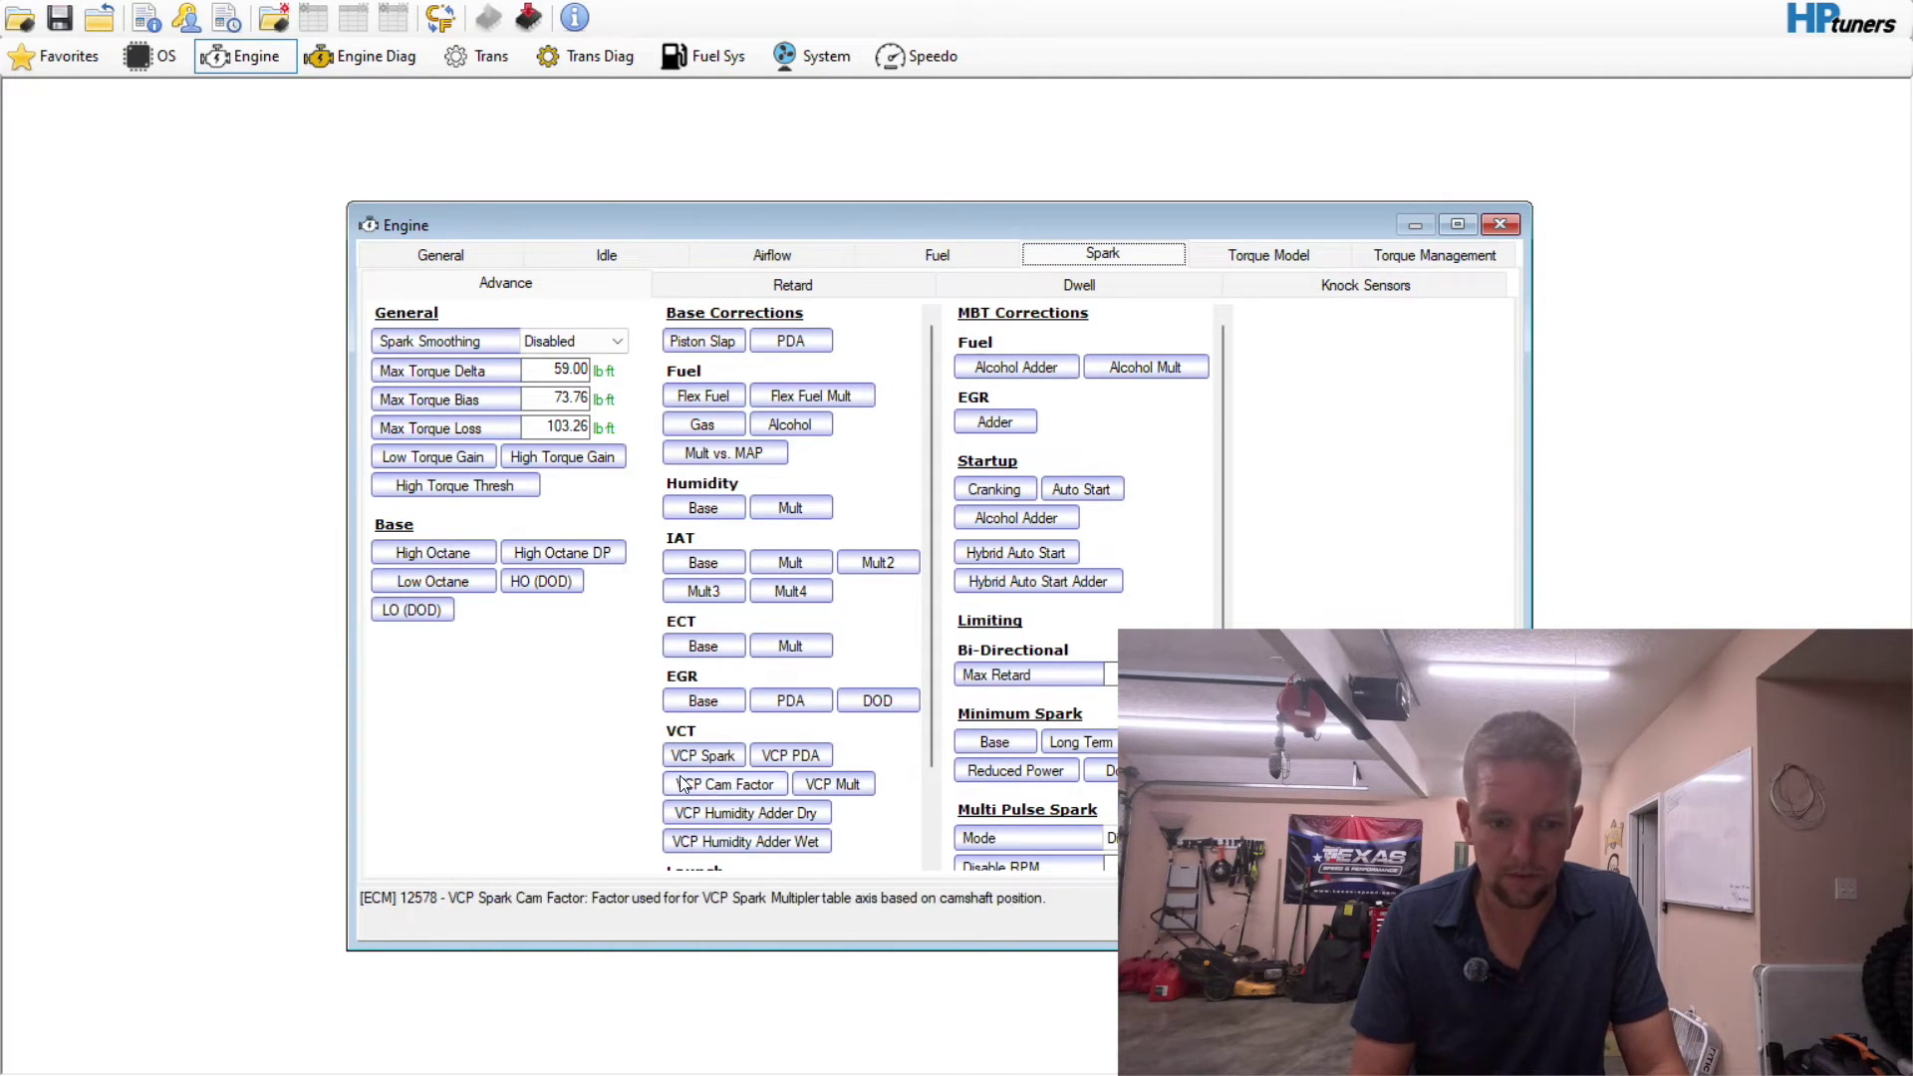
click(721, 756)
key(ctrl+a)
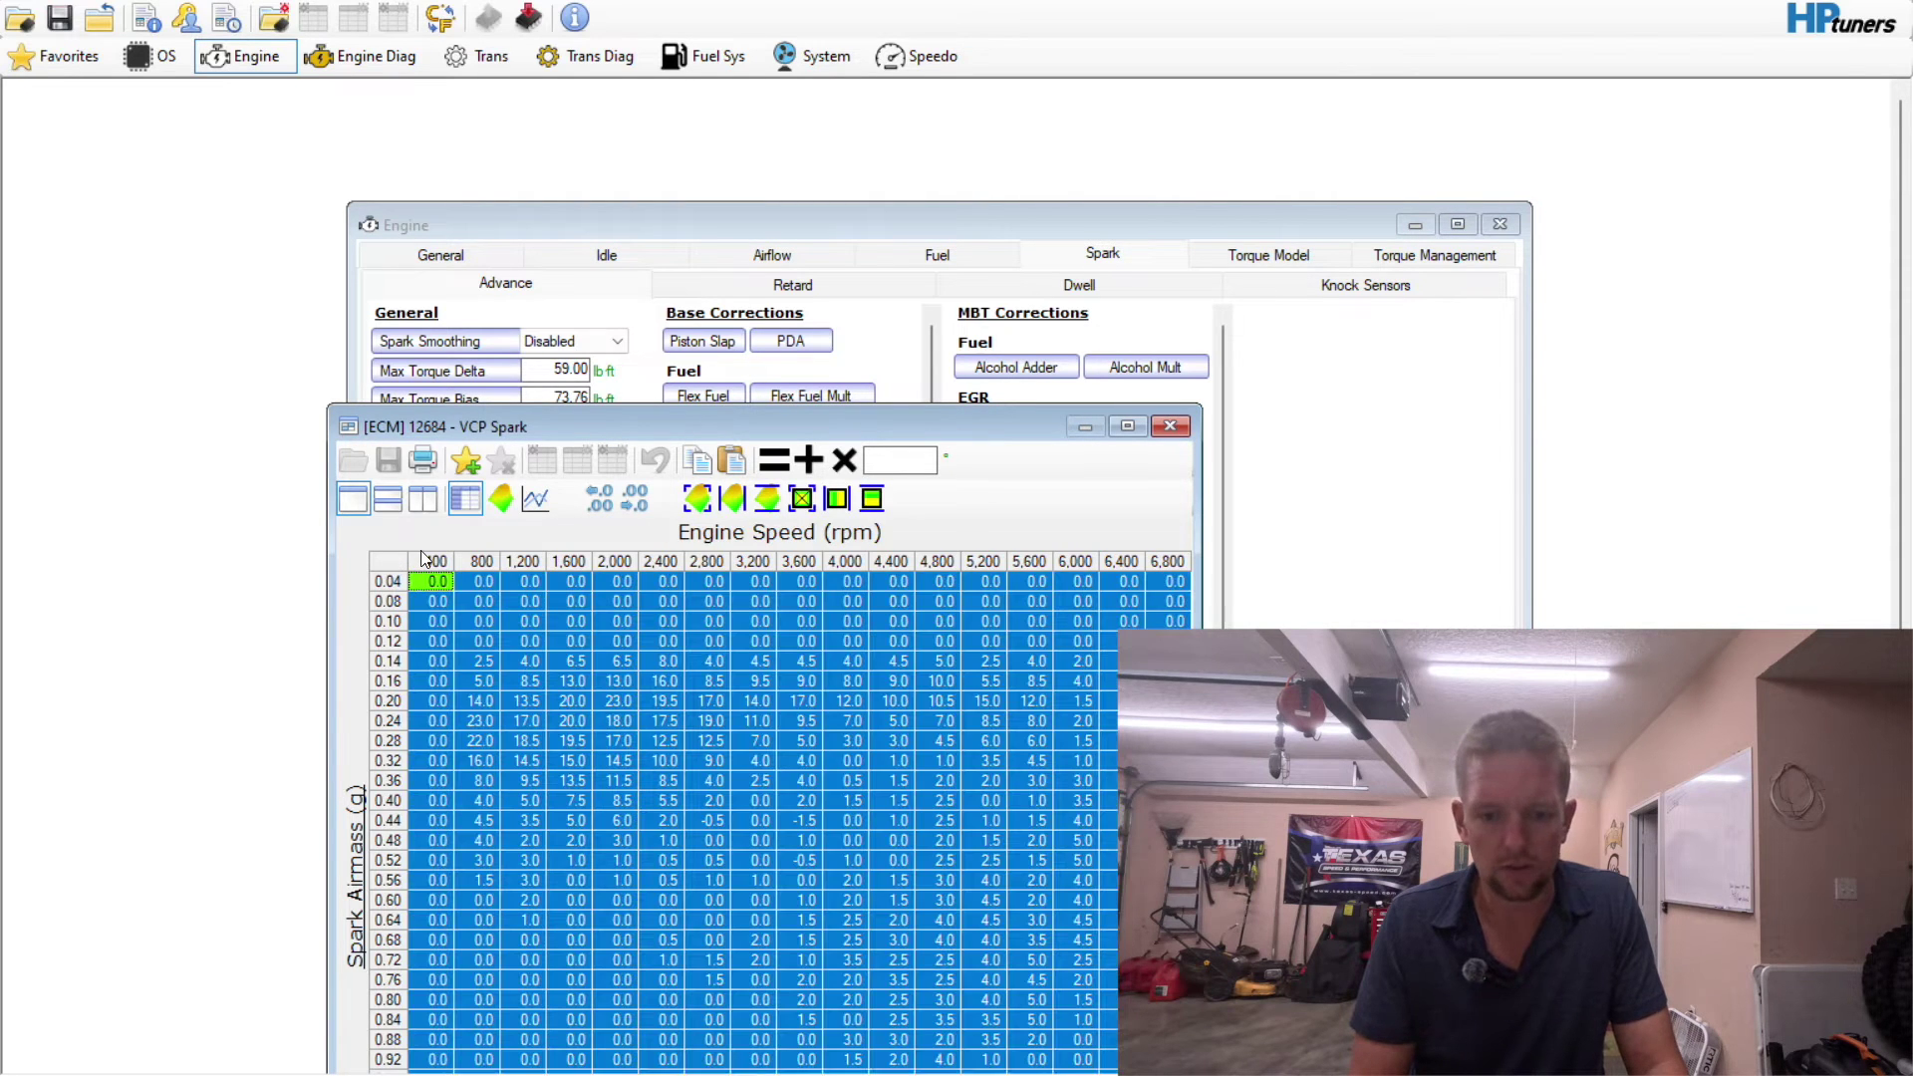
click(887, 460)
text(0)
click(775, 460)
click(1169, 427)
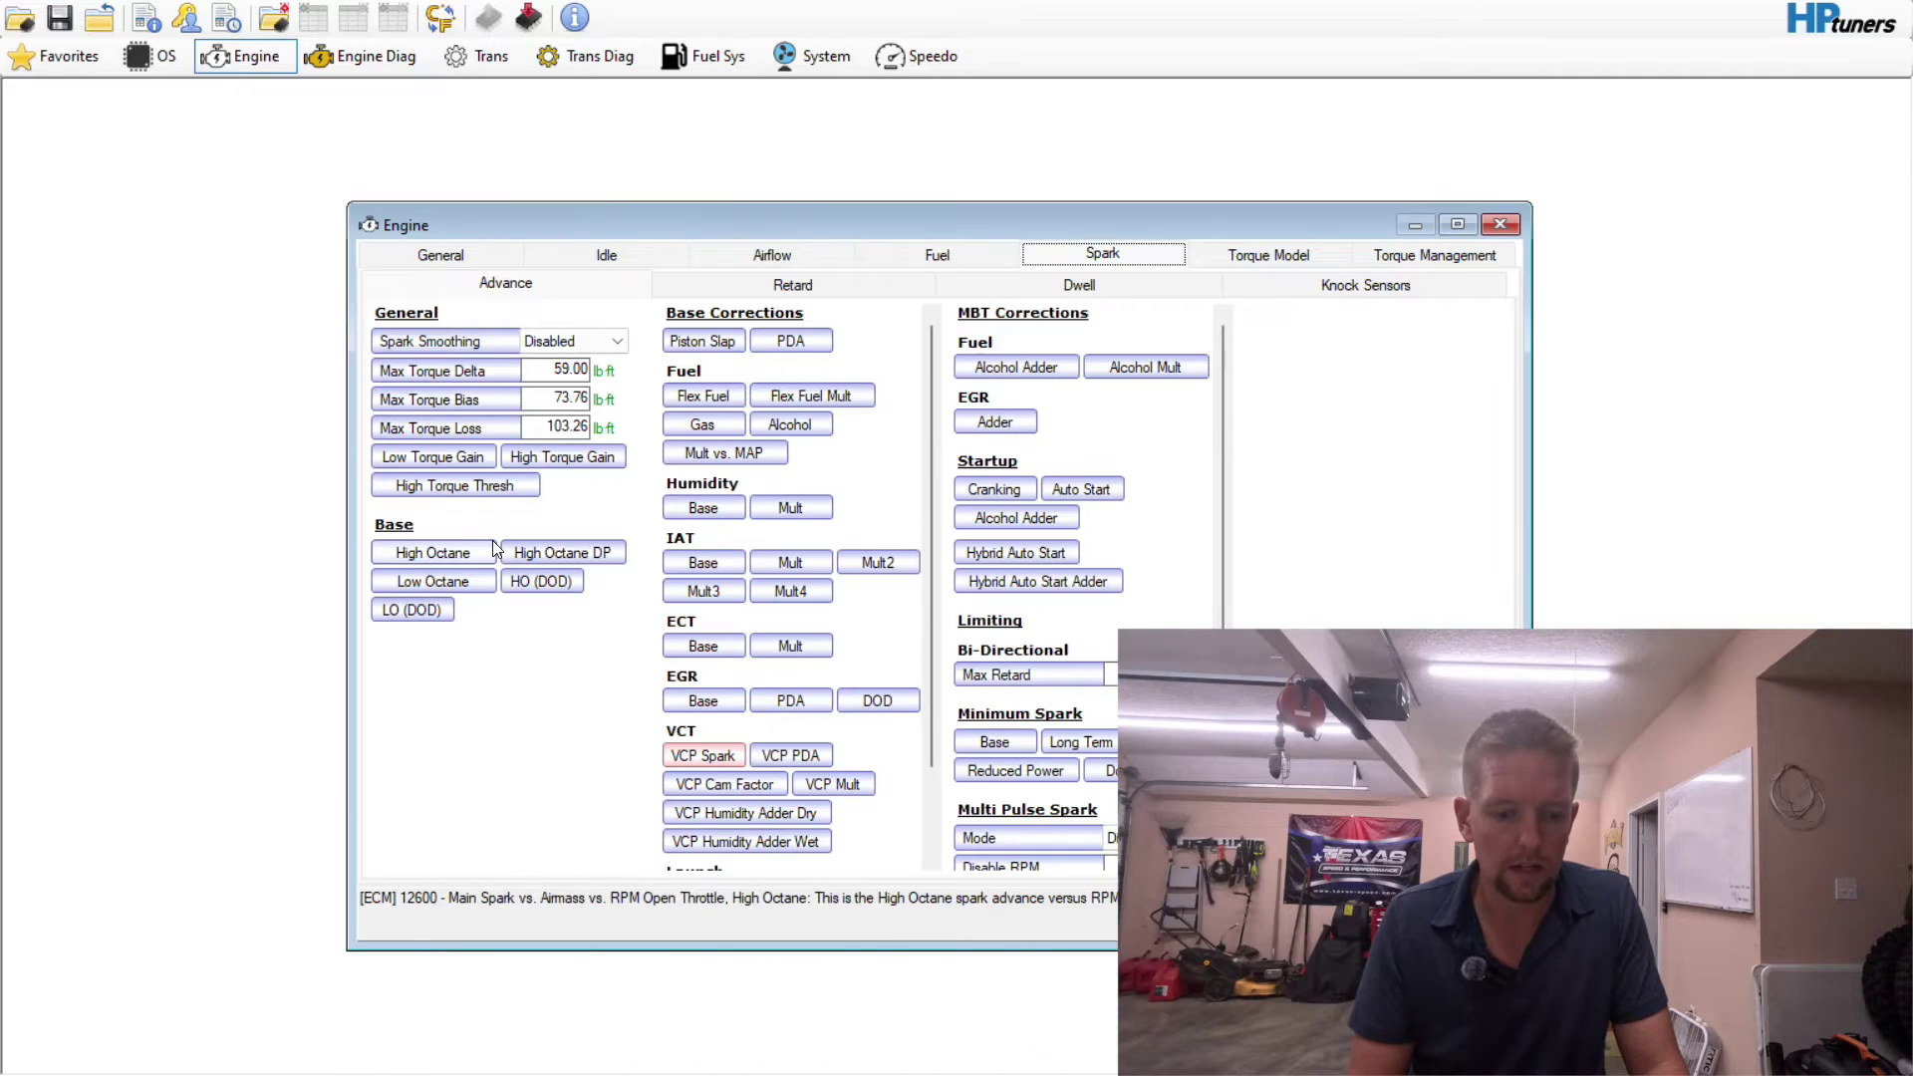
- Open the High Octane main spark table and raise the spark in its high-airmass, high-rpm cells by 2 degrees
click(492, 542)
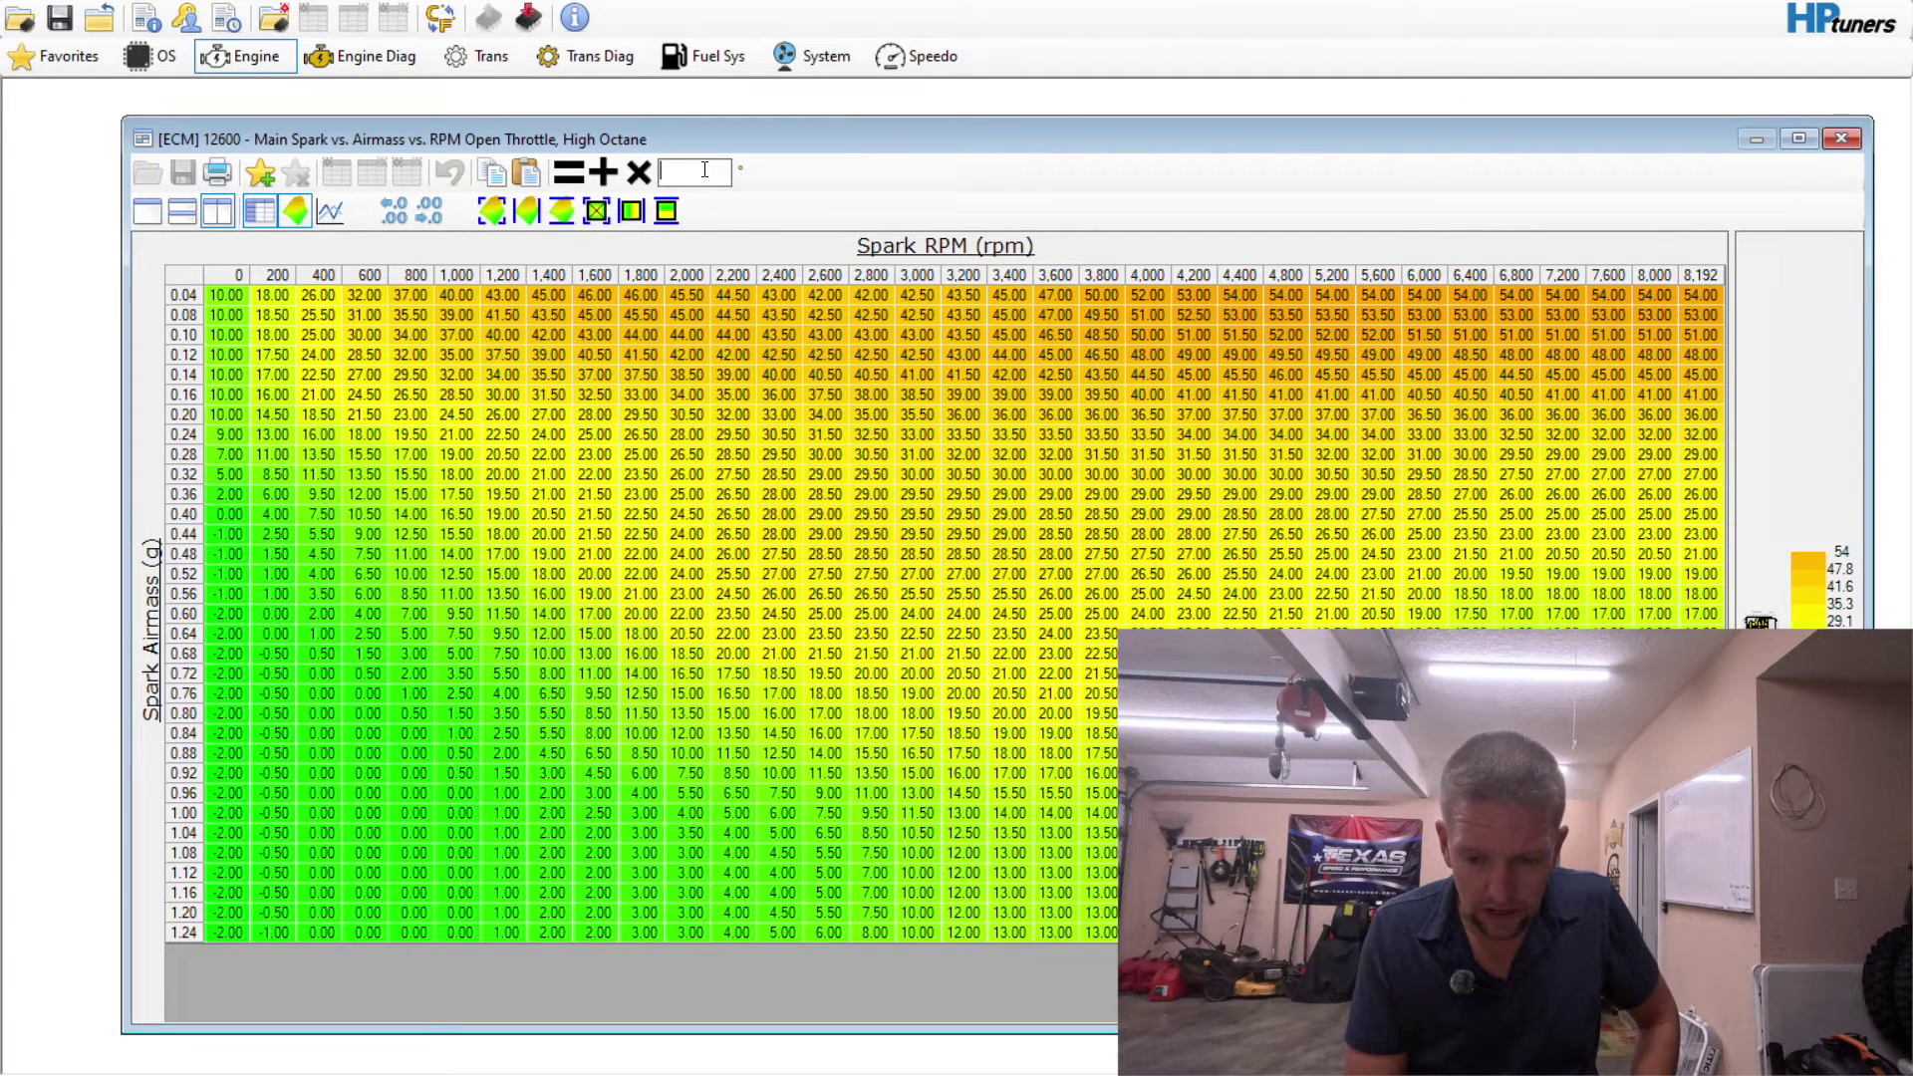
click(638, 175)
click(1195, 614)
drag(1198, 617, 1701, 615)
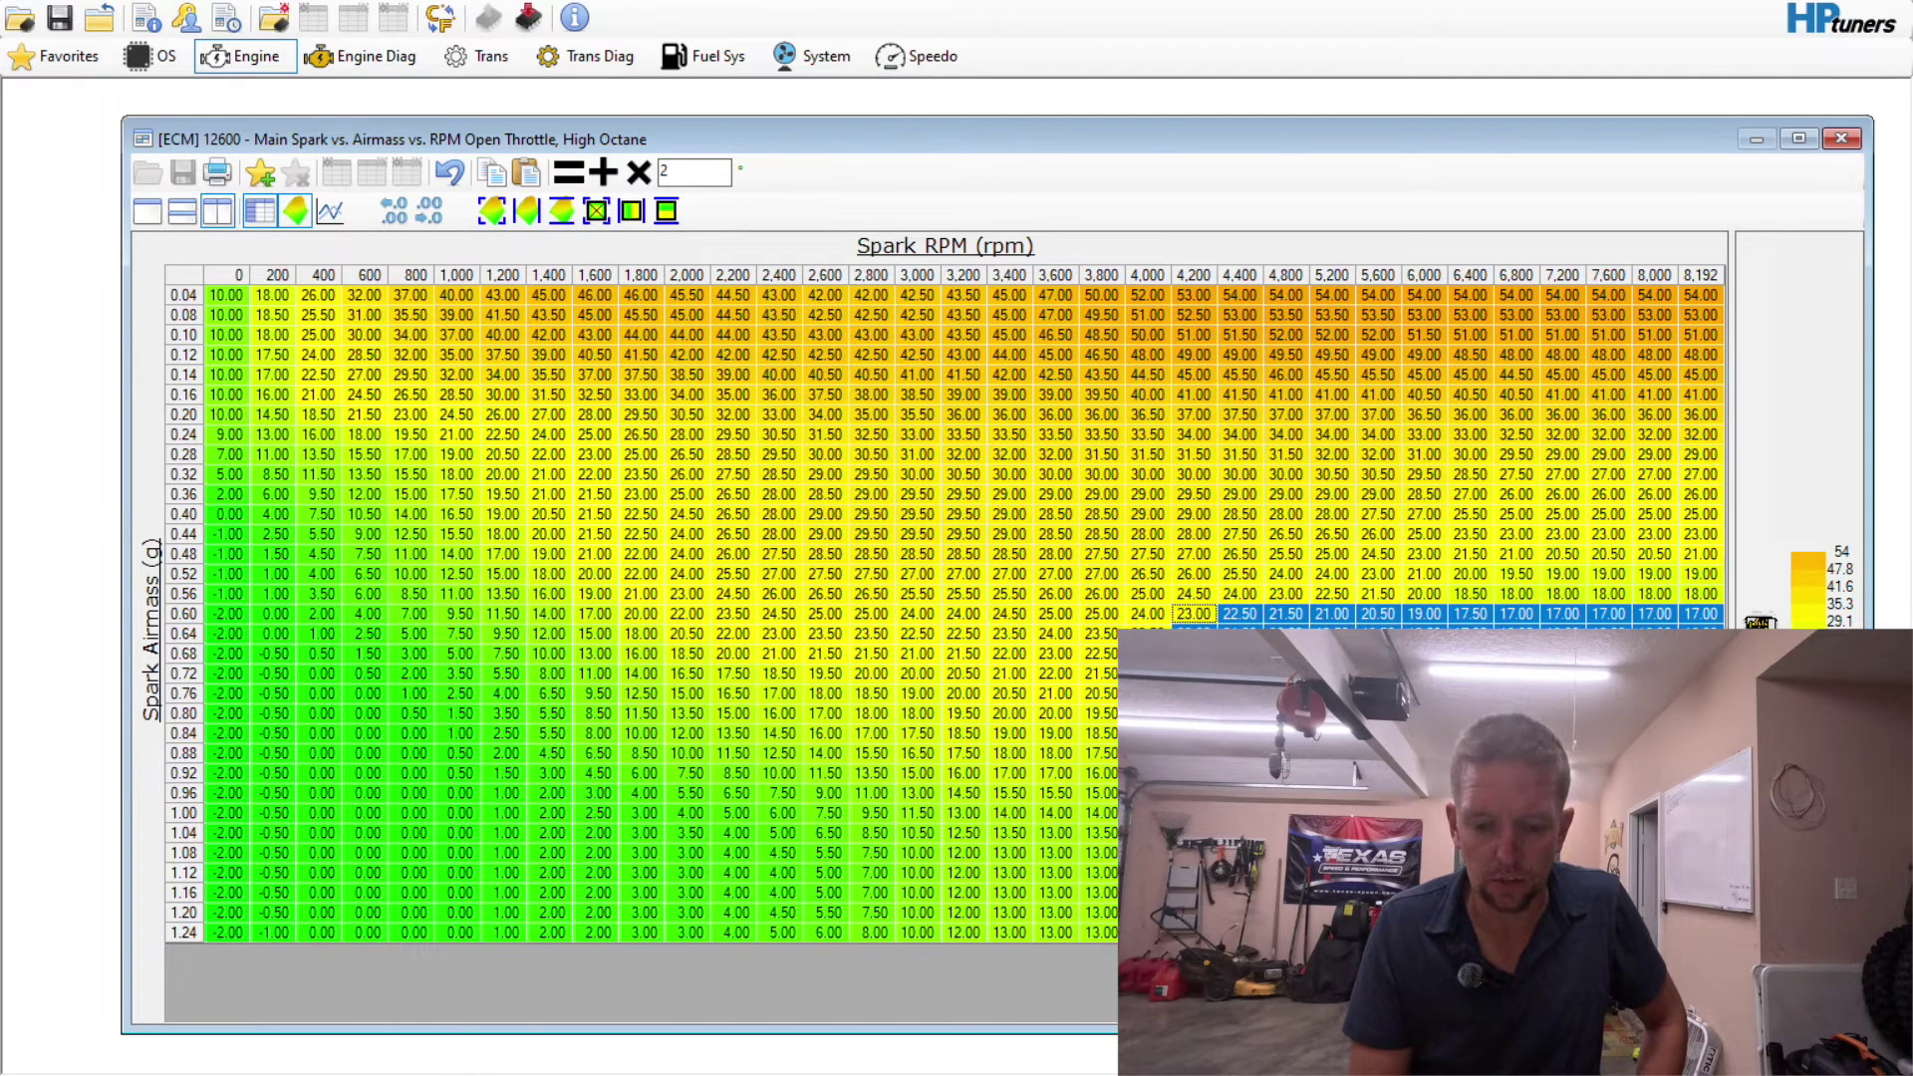
- Interpolate the High Octane spark values horizontally between 3,400 and 4,000 rpm in the 0.64 to 1.24 g airmass rows
click(1012, 635)
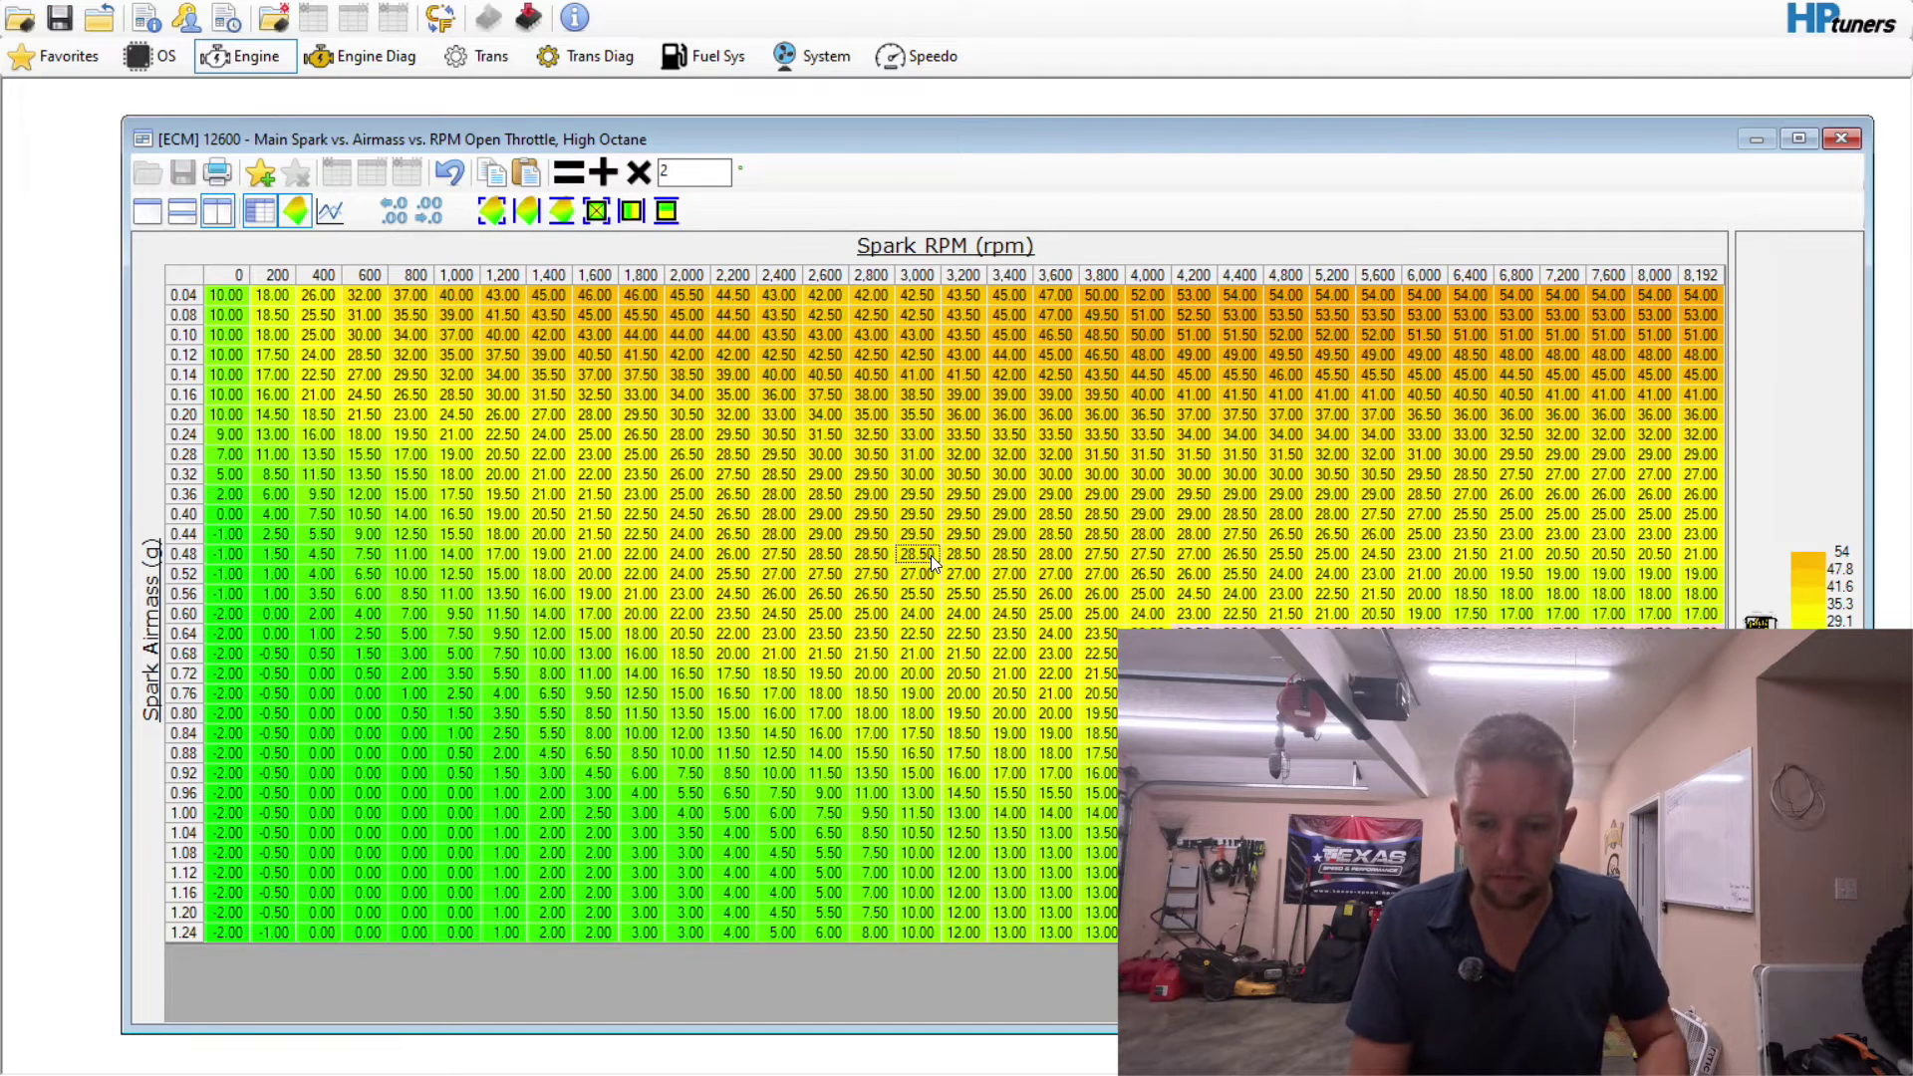
drag(1021, 637, 1146, 932)
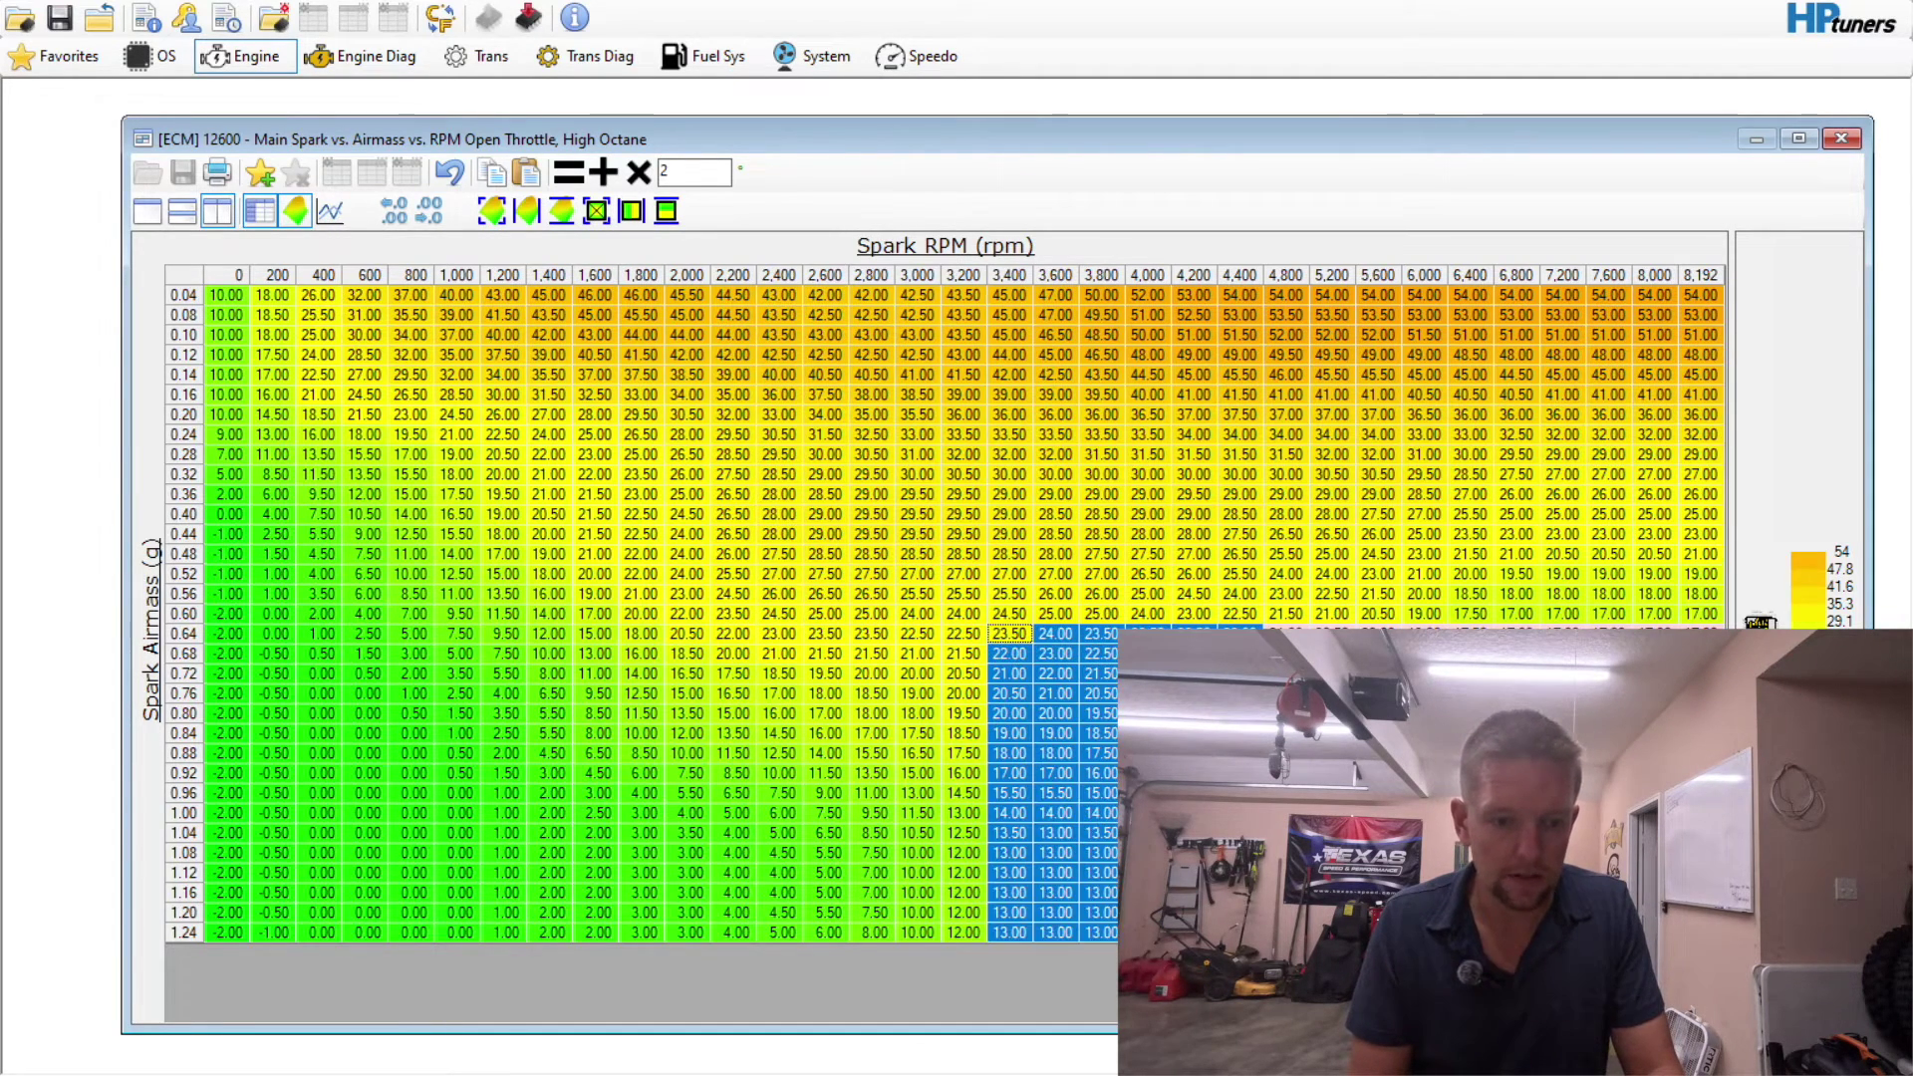
click(630, 210)
click(852, 550)
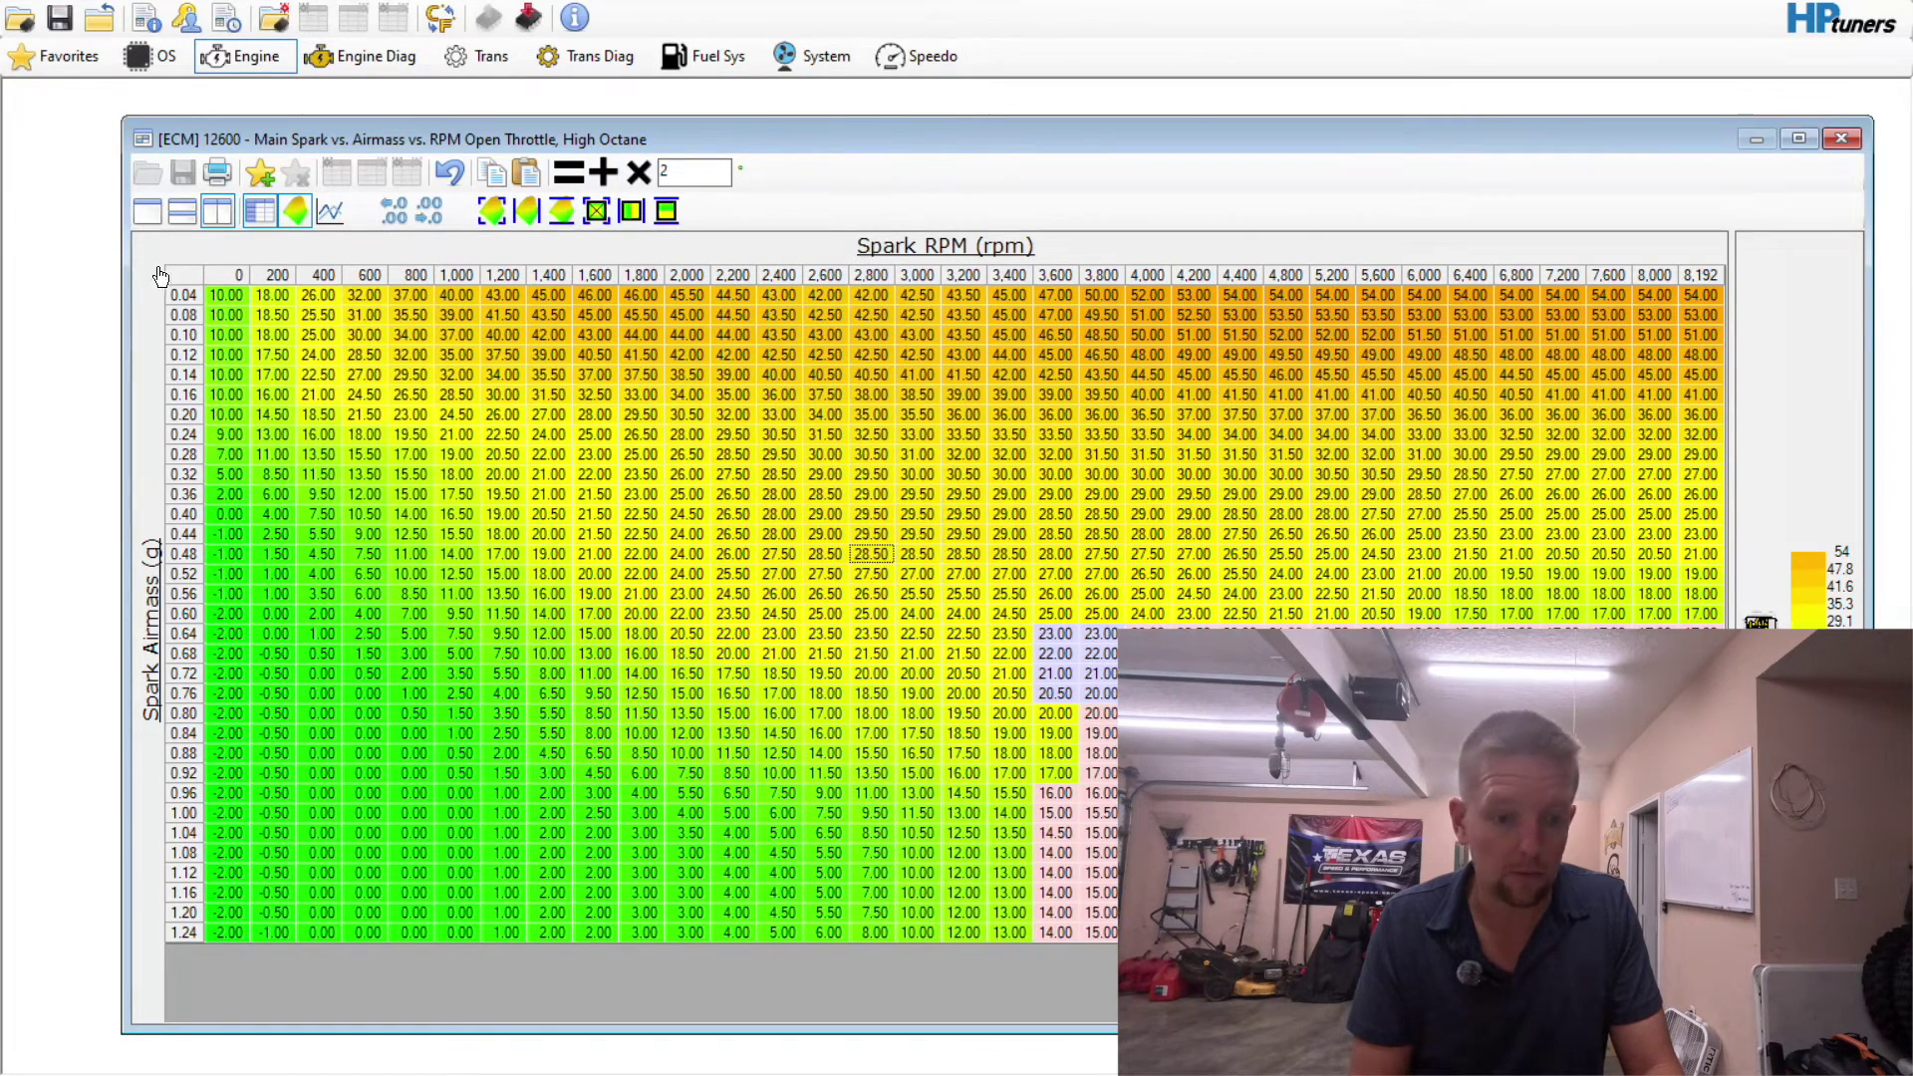
- Copy the entire High Octane main spark table into the Low Octane main spark table
click(185, 291)
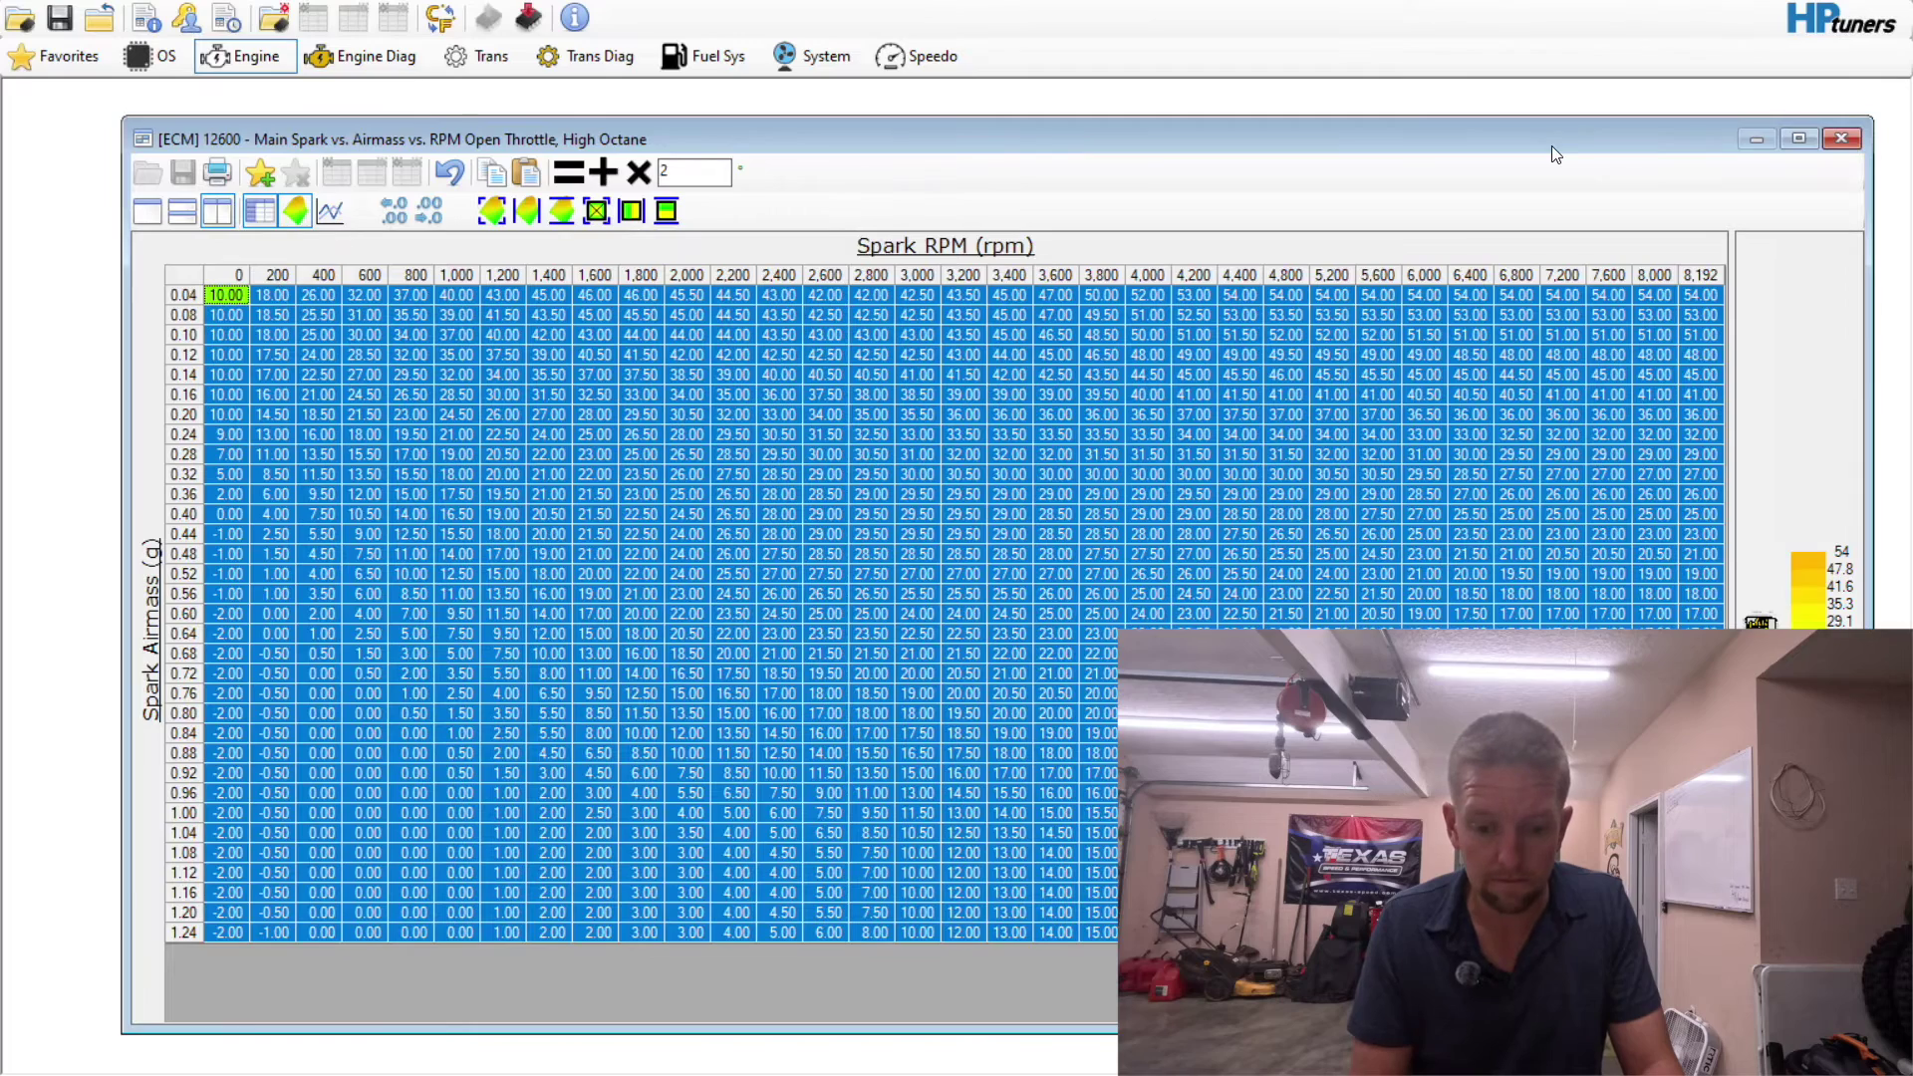
click(1841, 138)
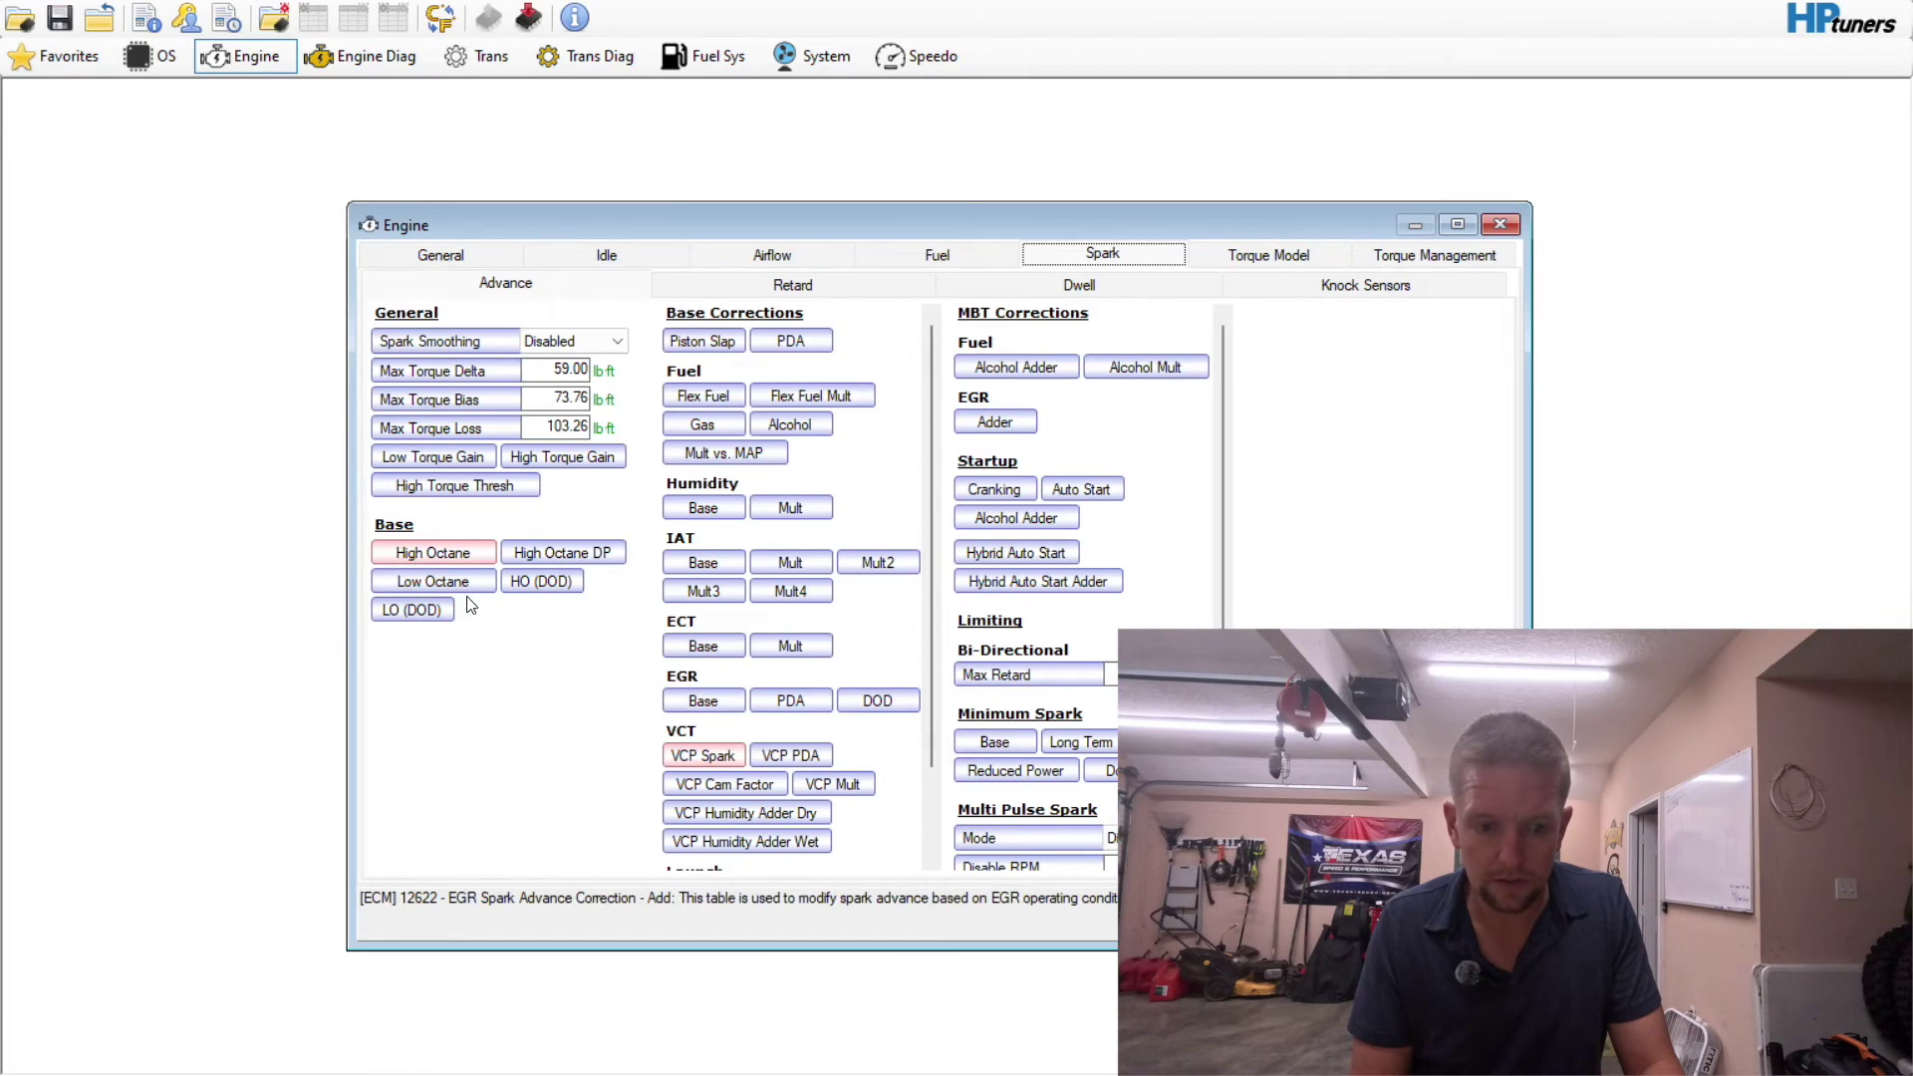
click(432, 581)
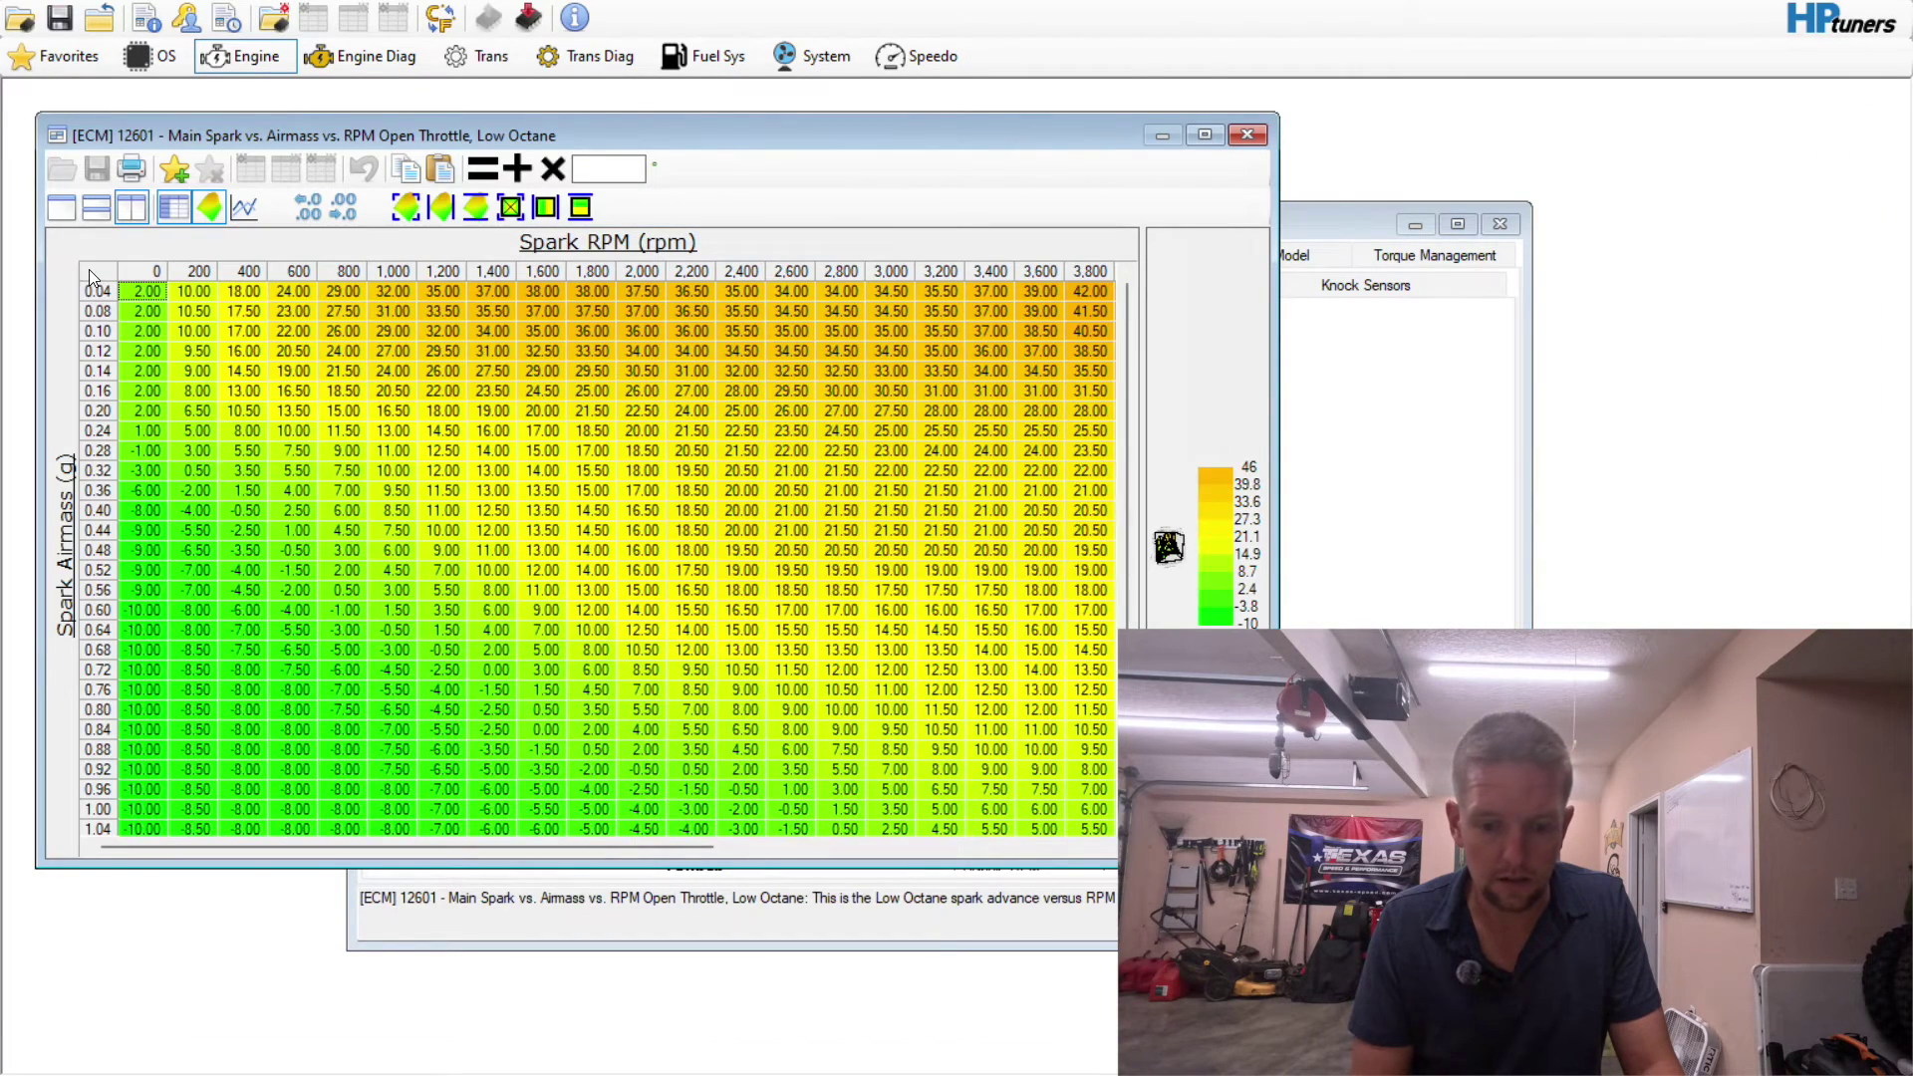
click(88, 269)
right_click(87, 269)
click(131, 337)
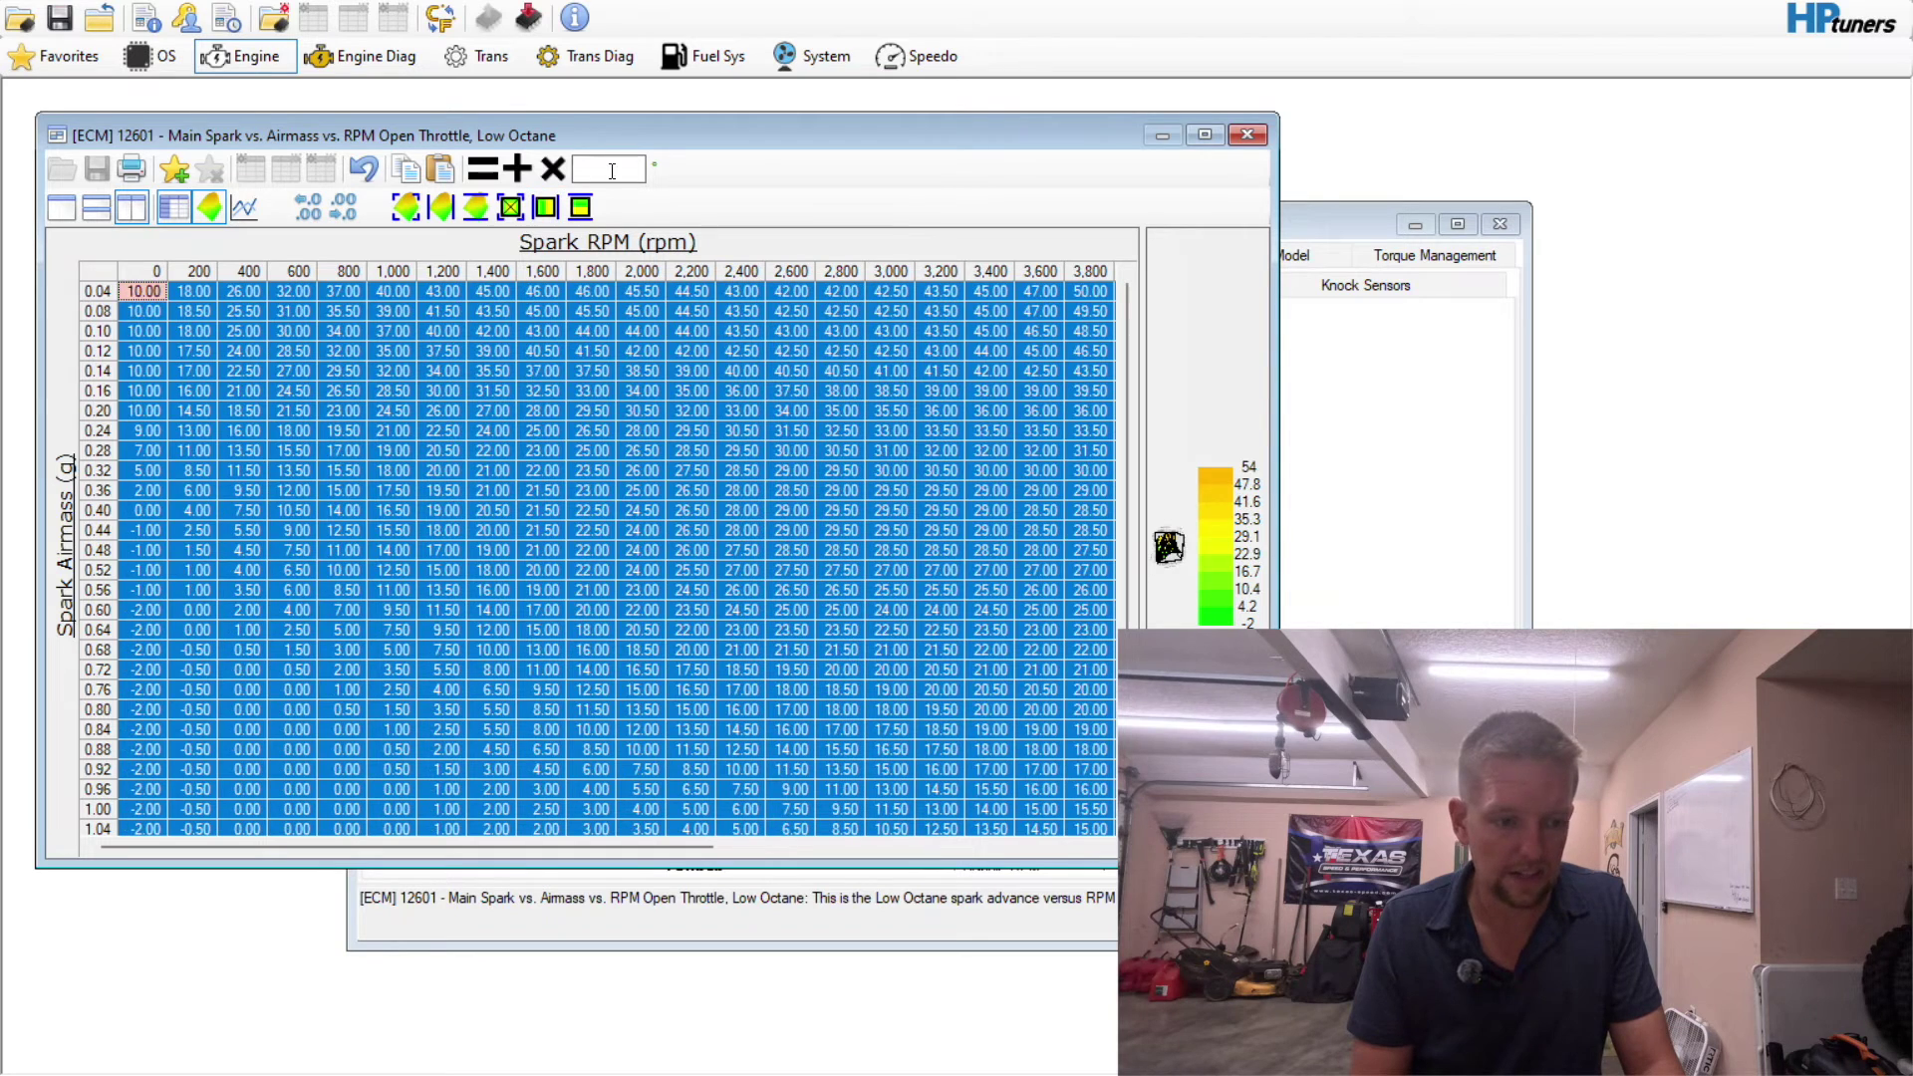
- Add -8 degrees to every cell of the Low Octane main spark table and close the table
click(630, 164)
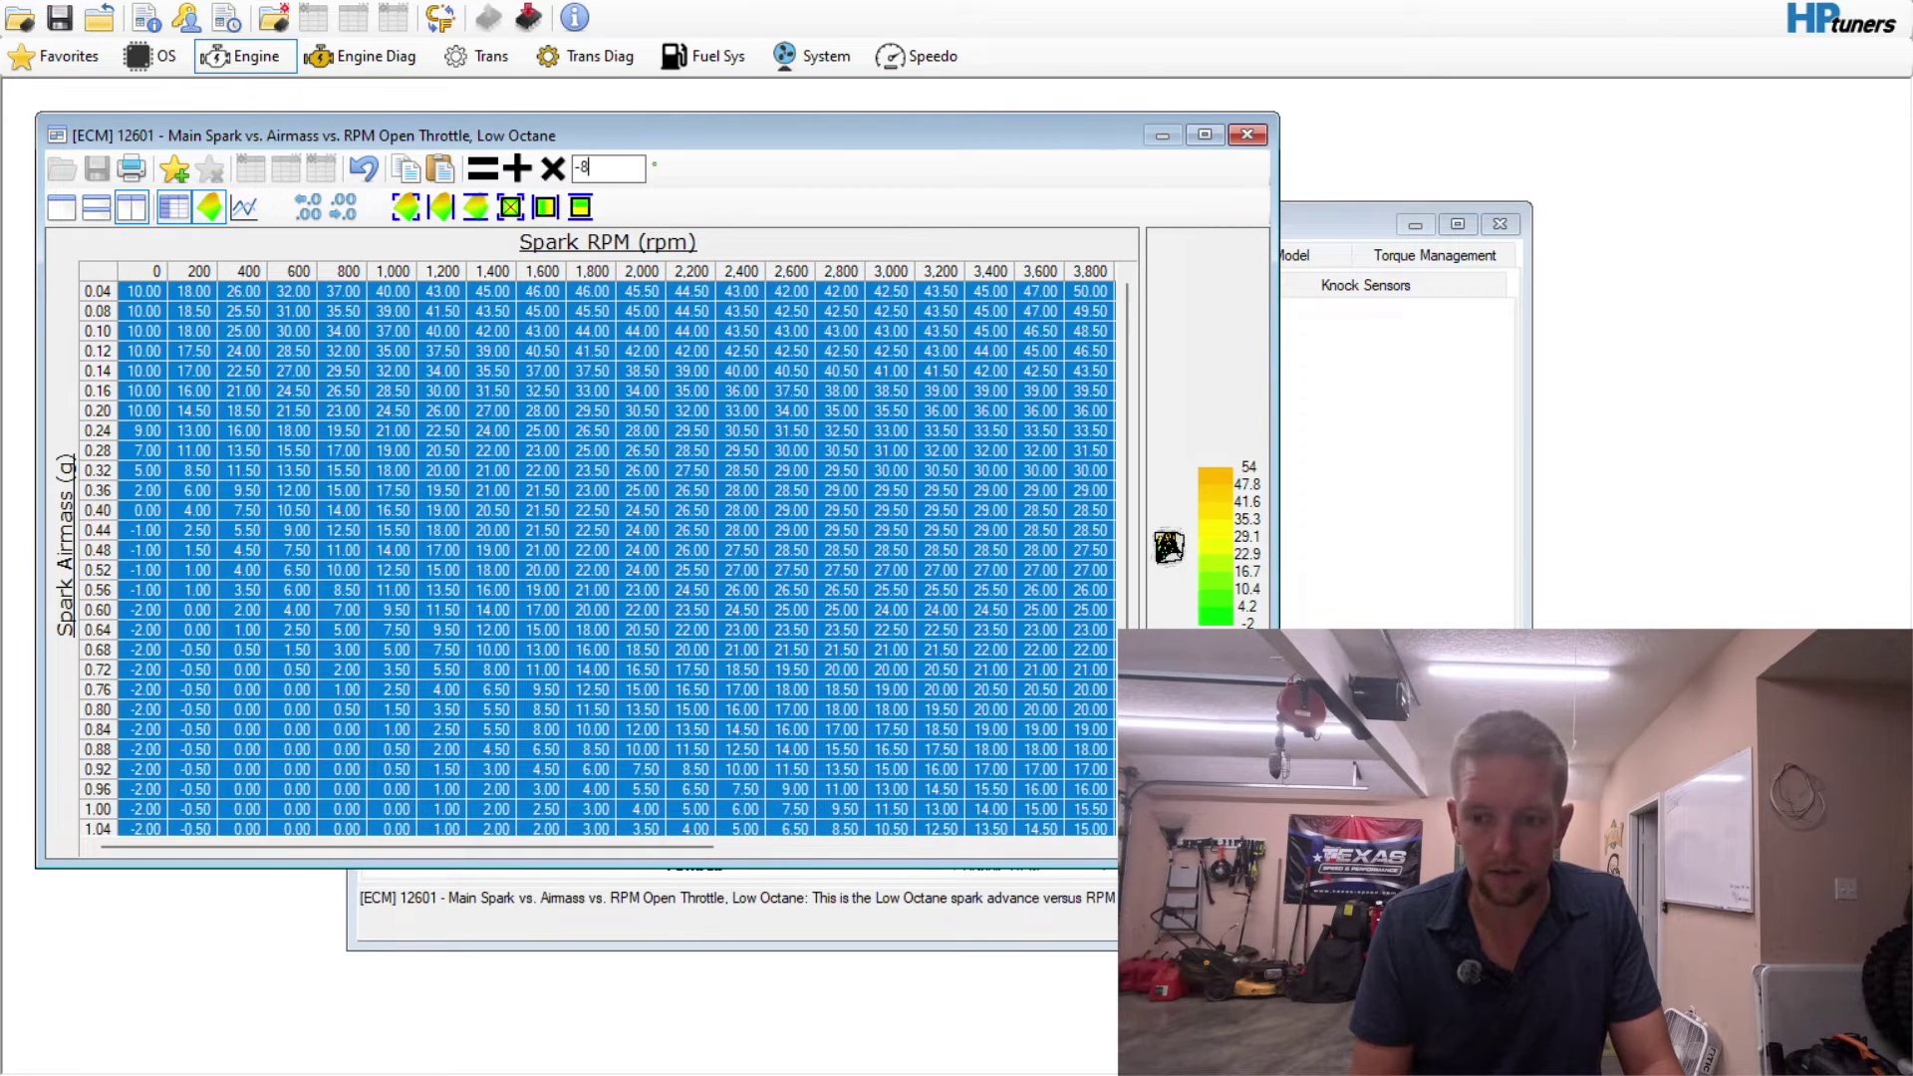
click(517, 168)
click(619, 353)
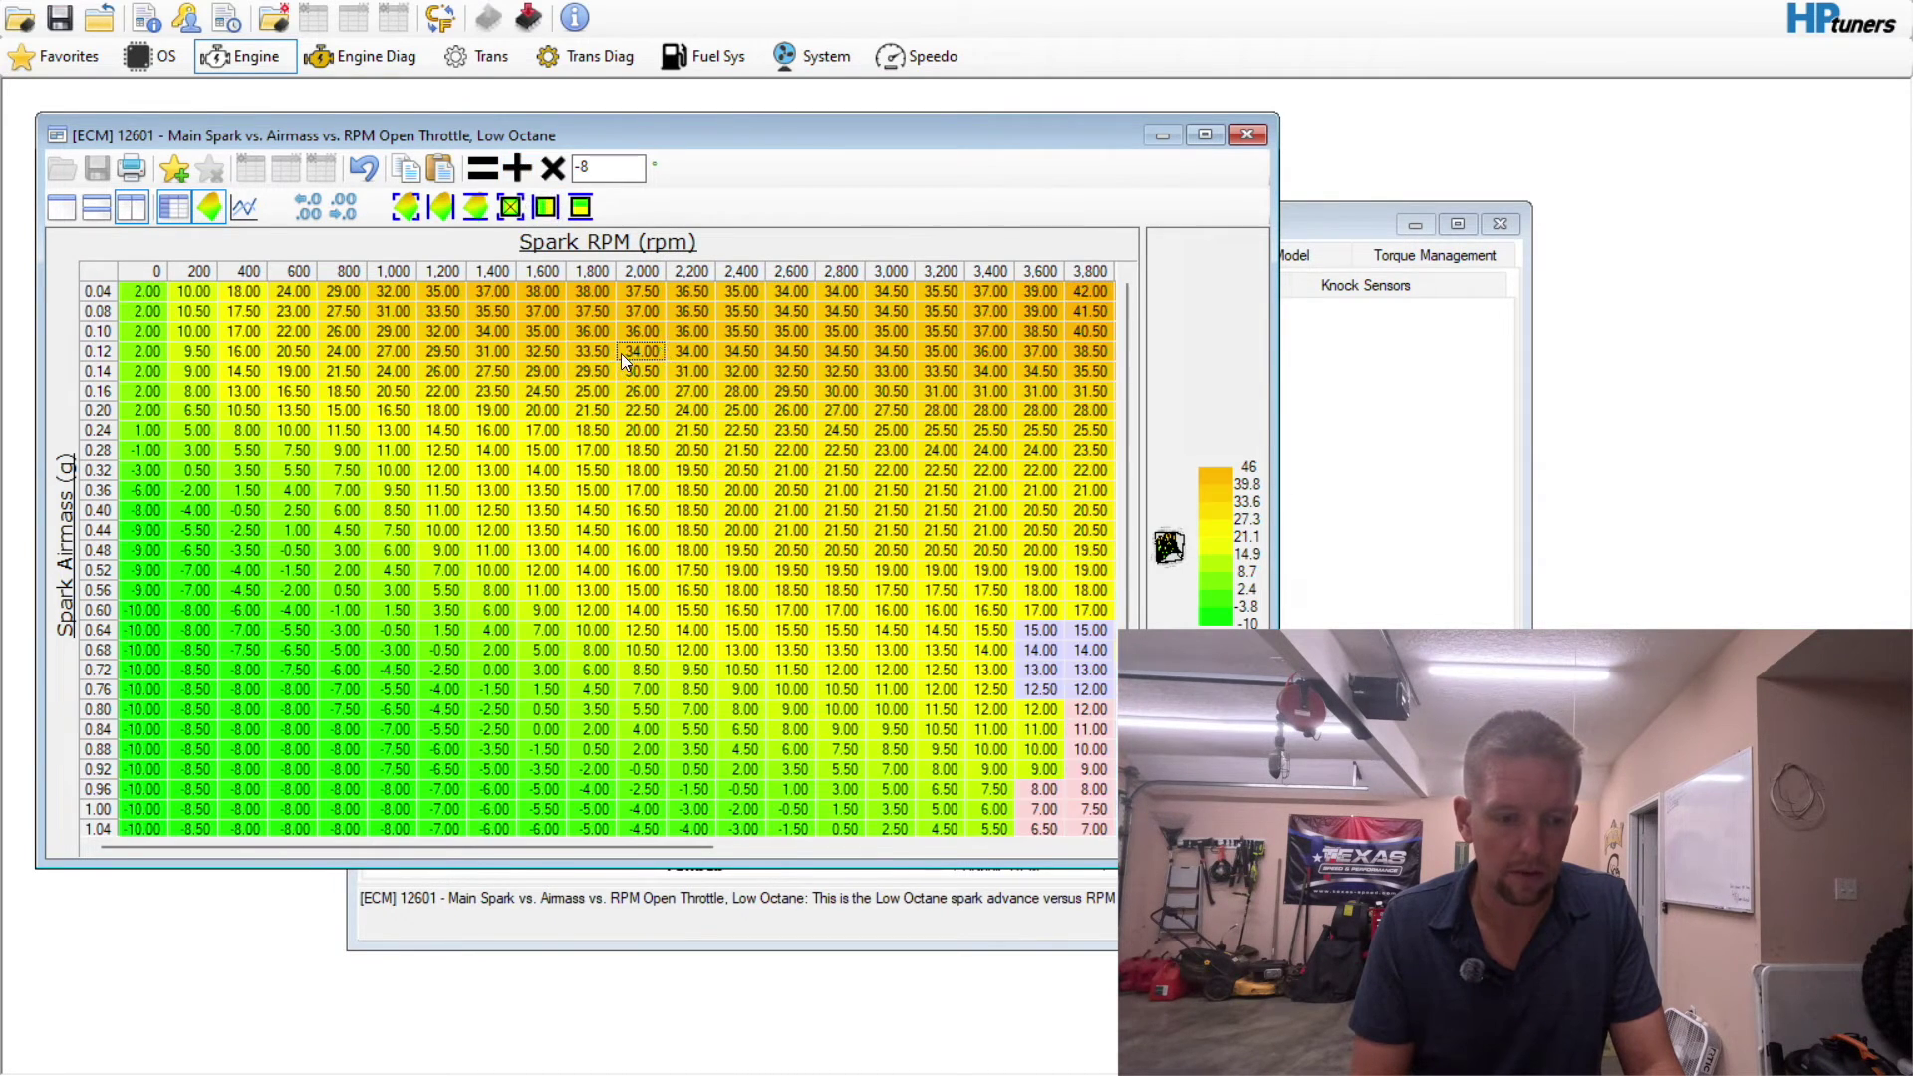
click(1254, 138)
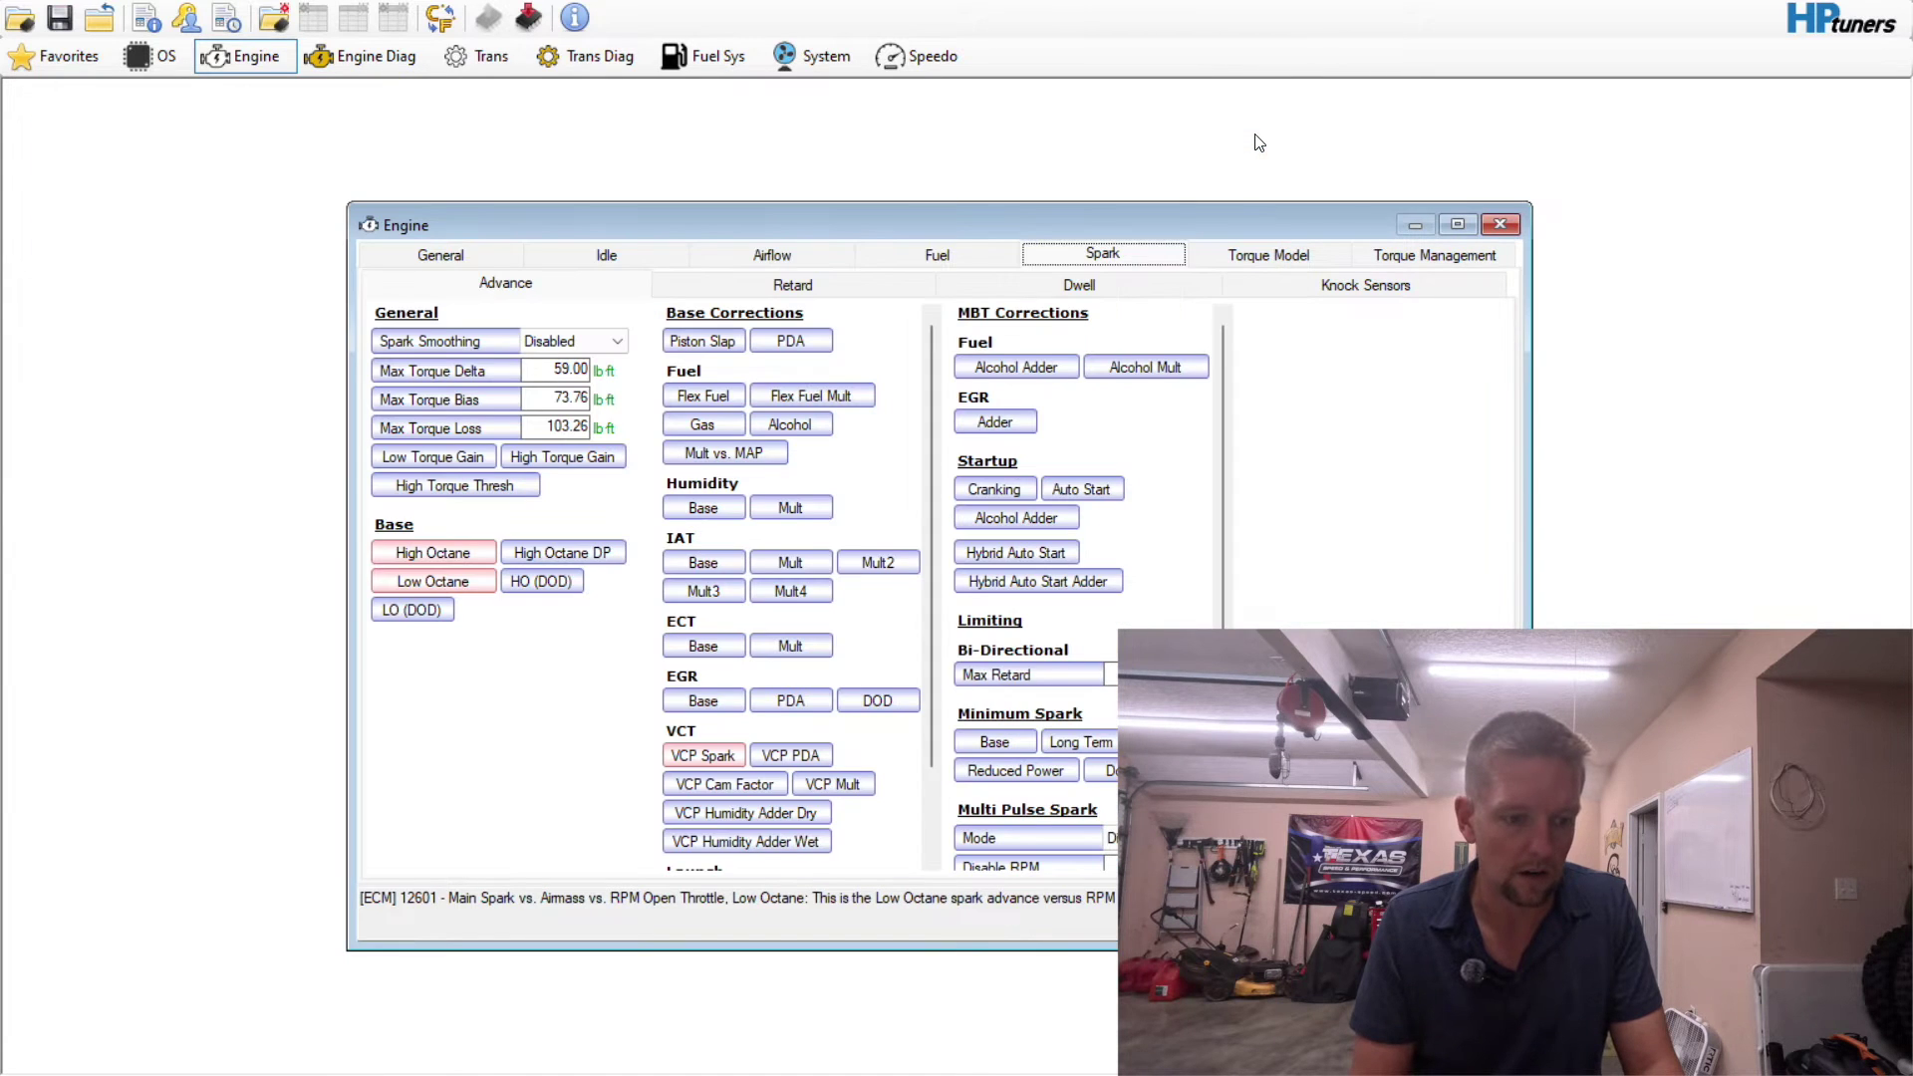
- Review the torque model, examining the 500 to 900 rpm, 0 to 300 mg airmass cells of the Virtual Torque tables, and close them
drag(1222, 426, 761, 287)
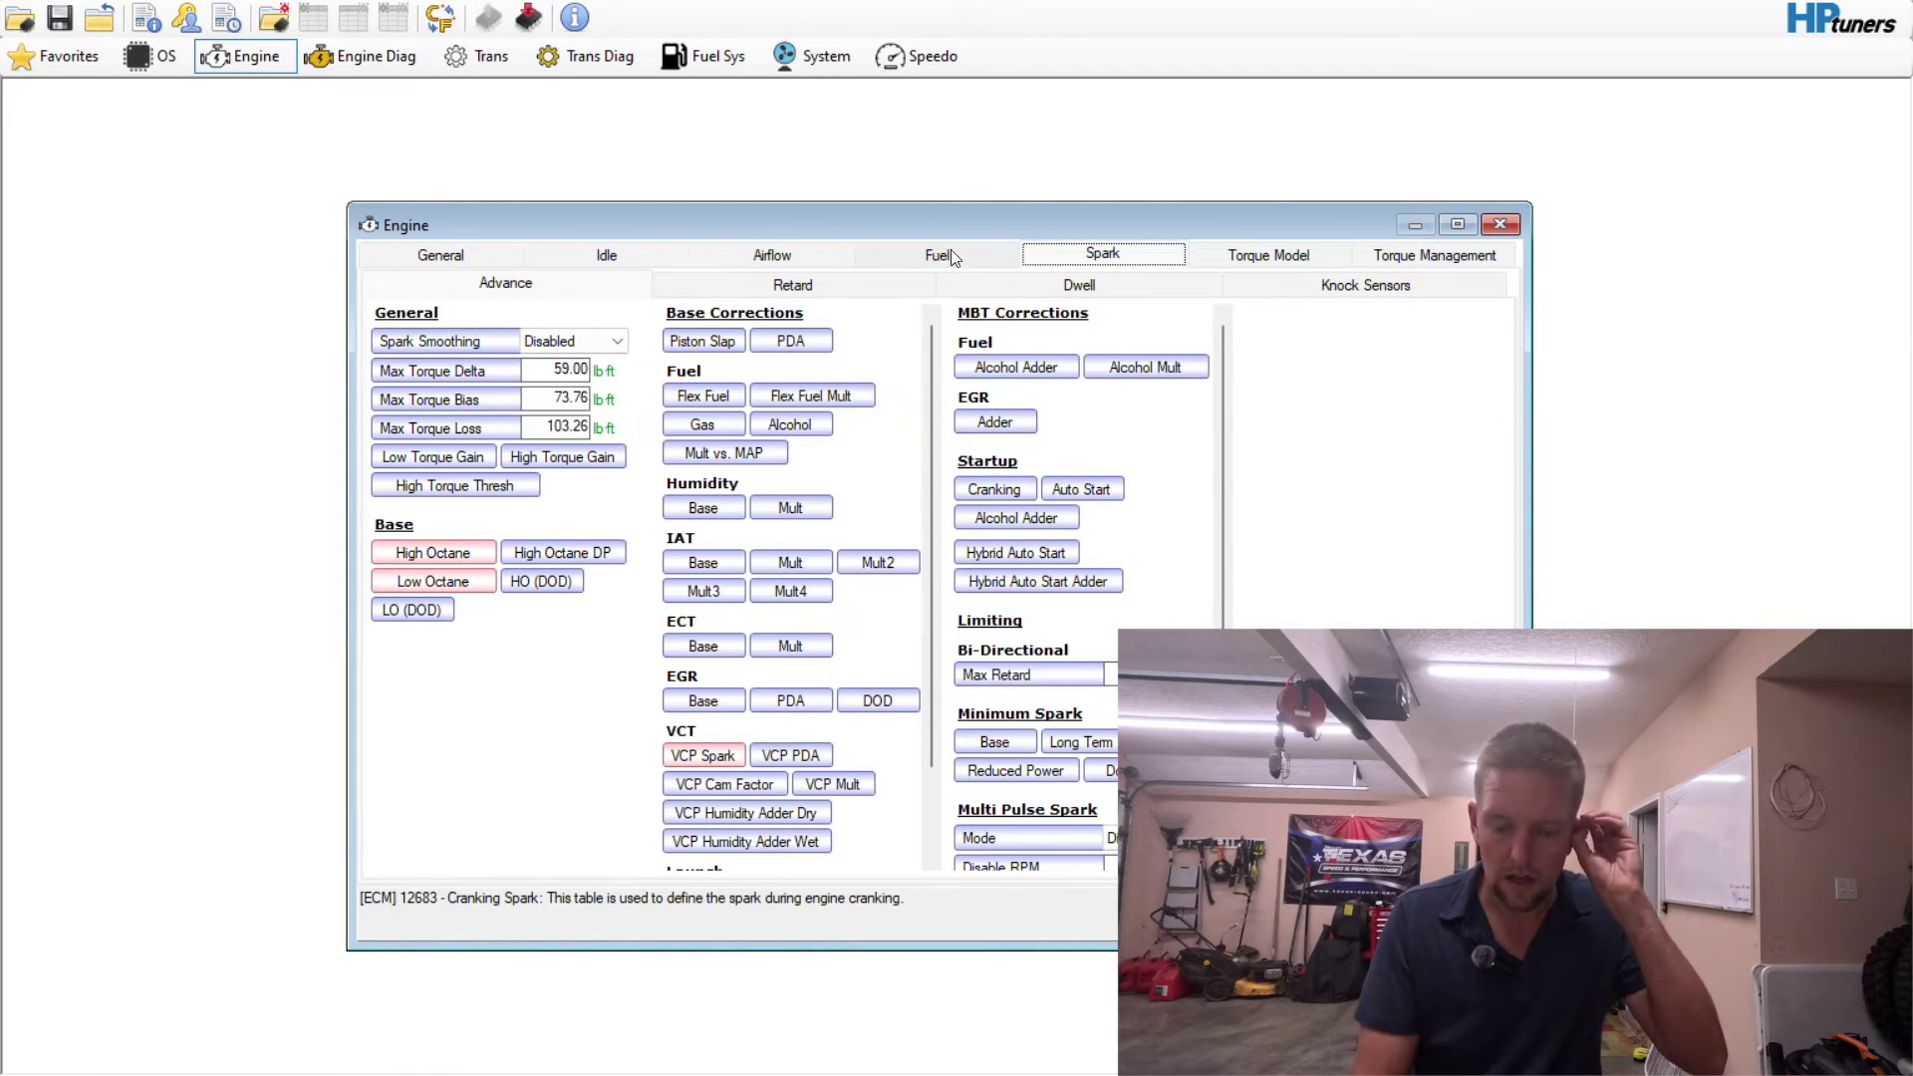
click(1247, 253)
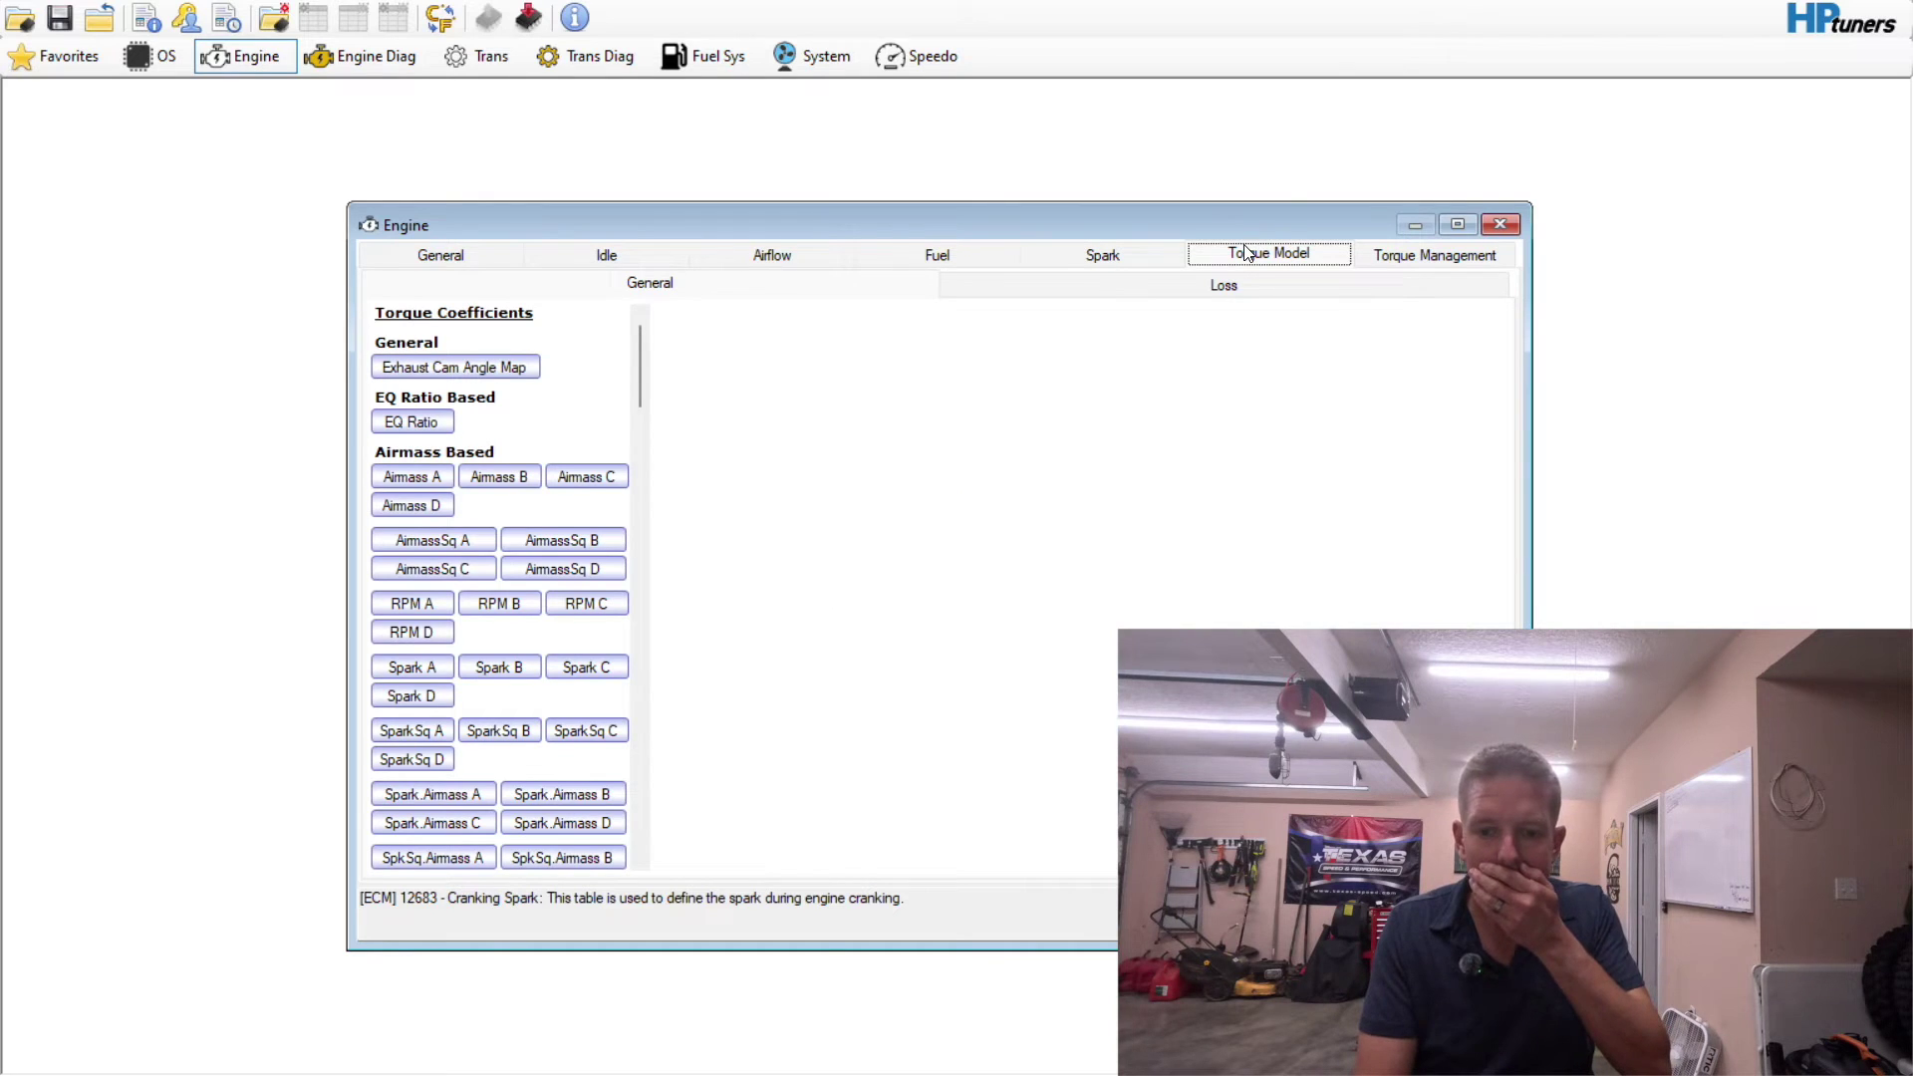
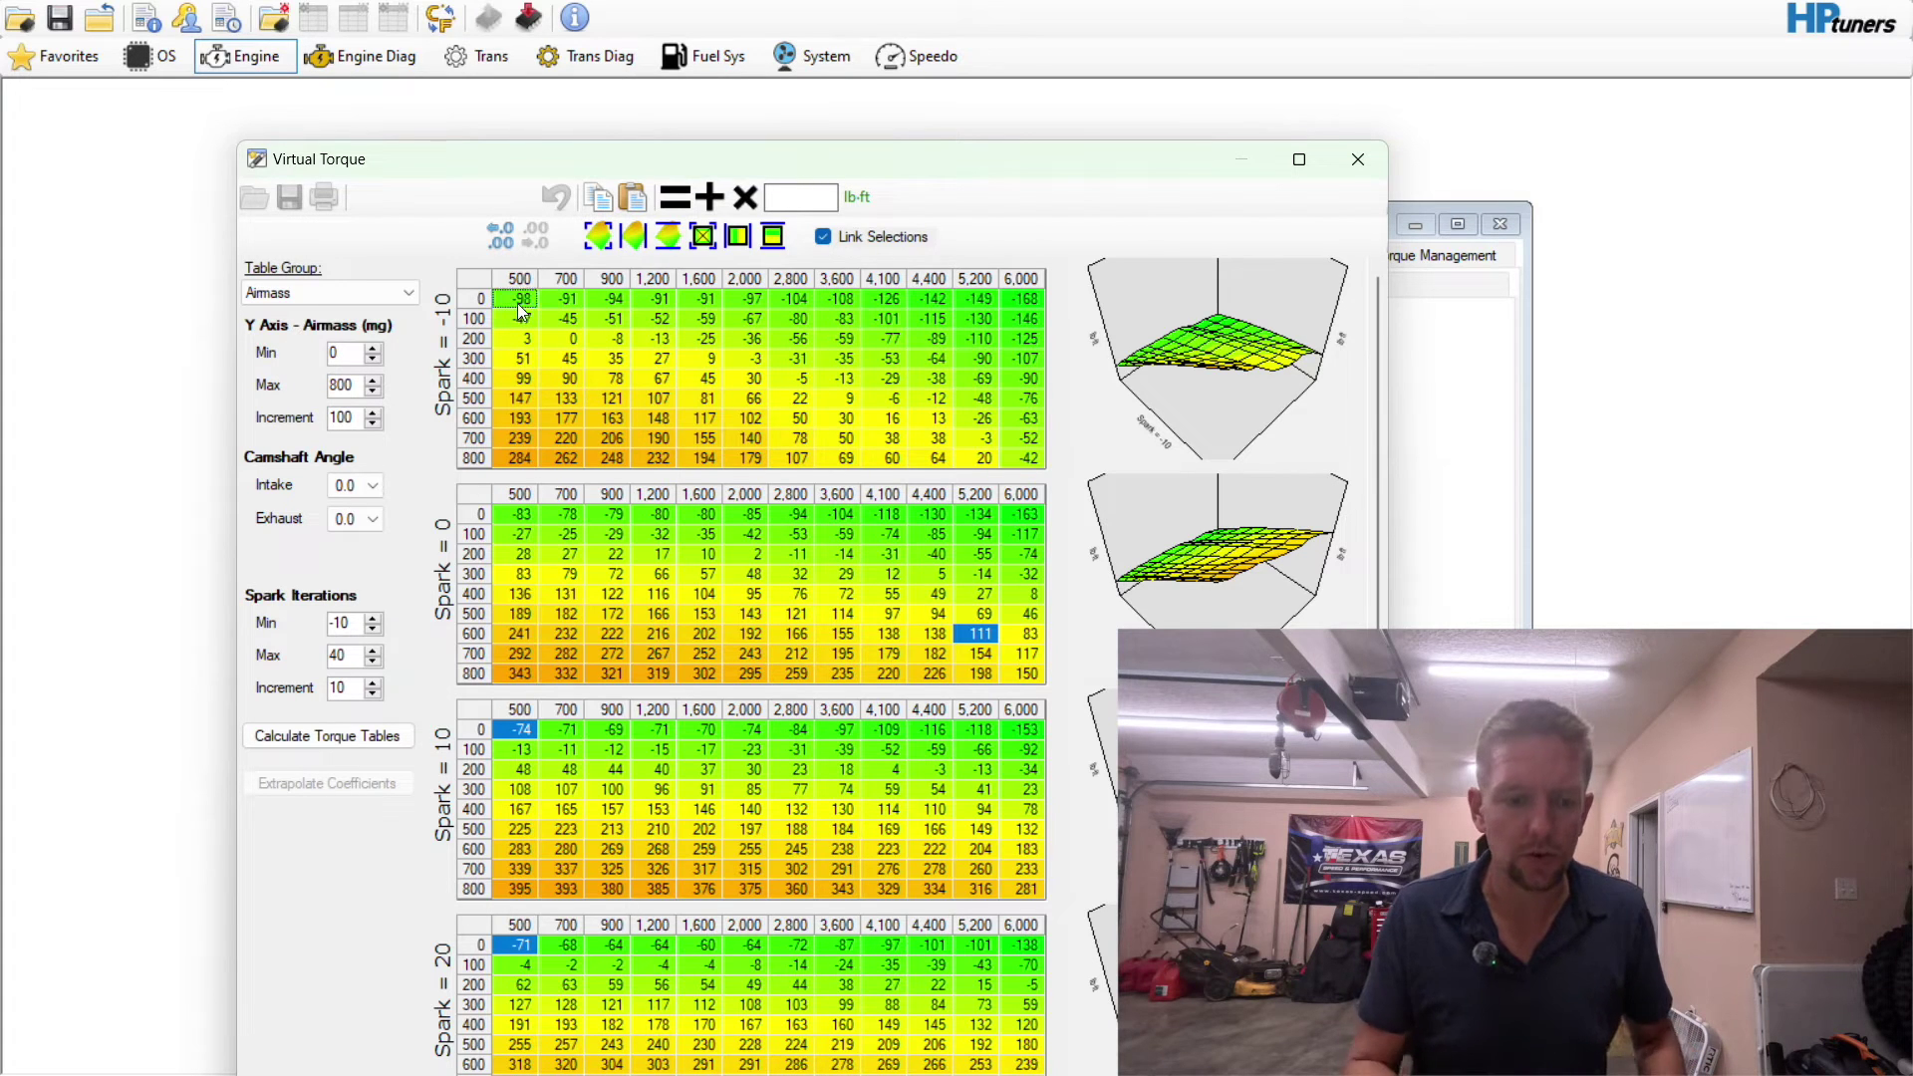
drag(545, 277, 663, 280)
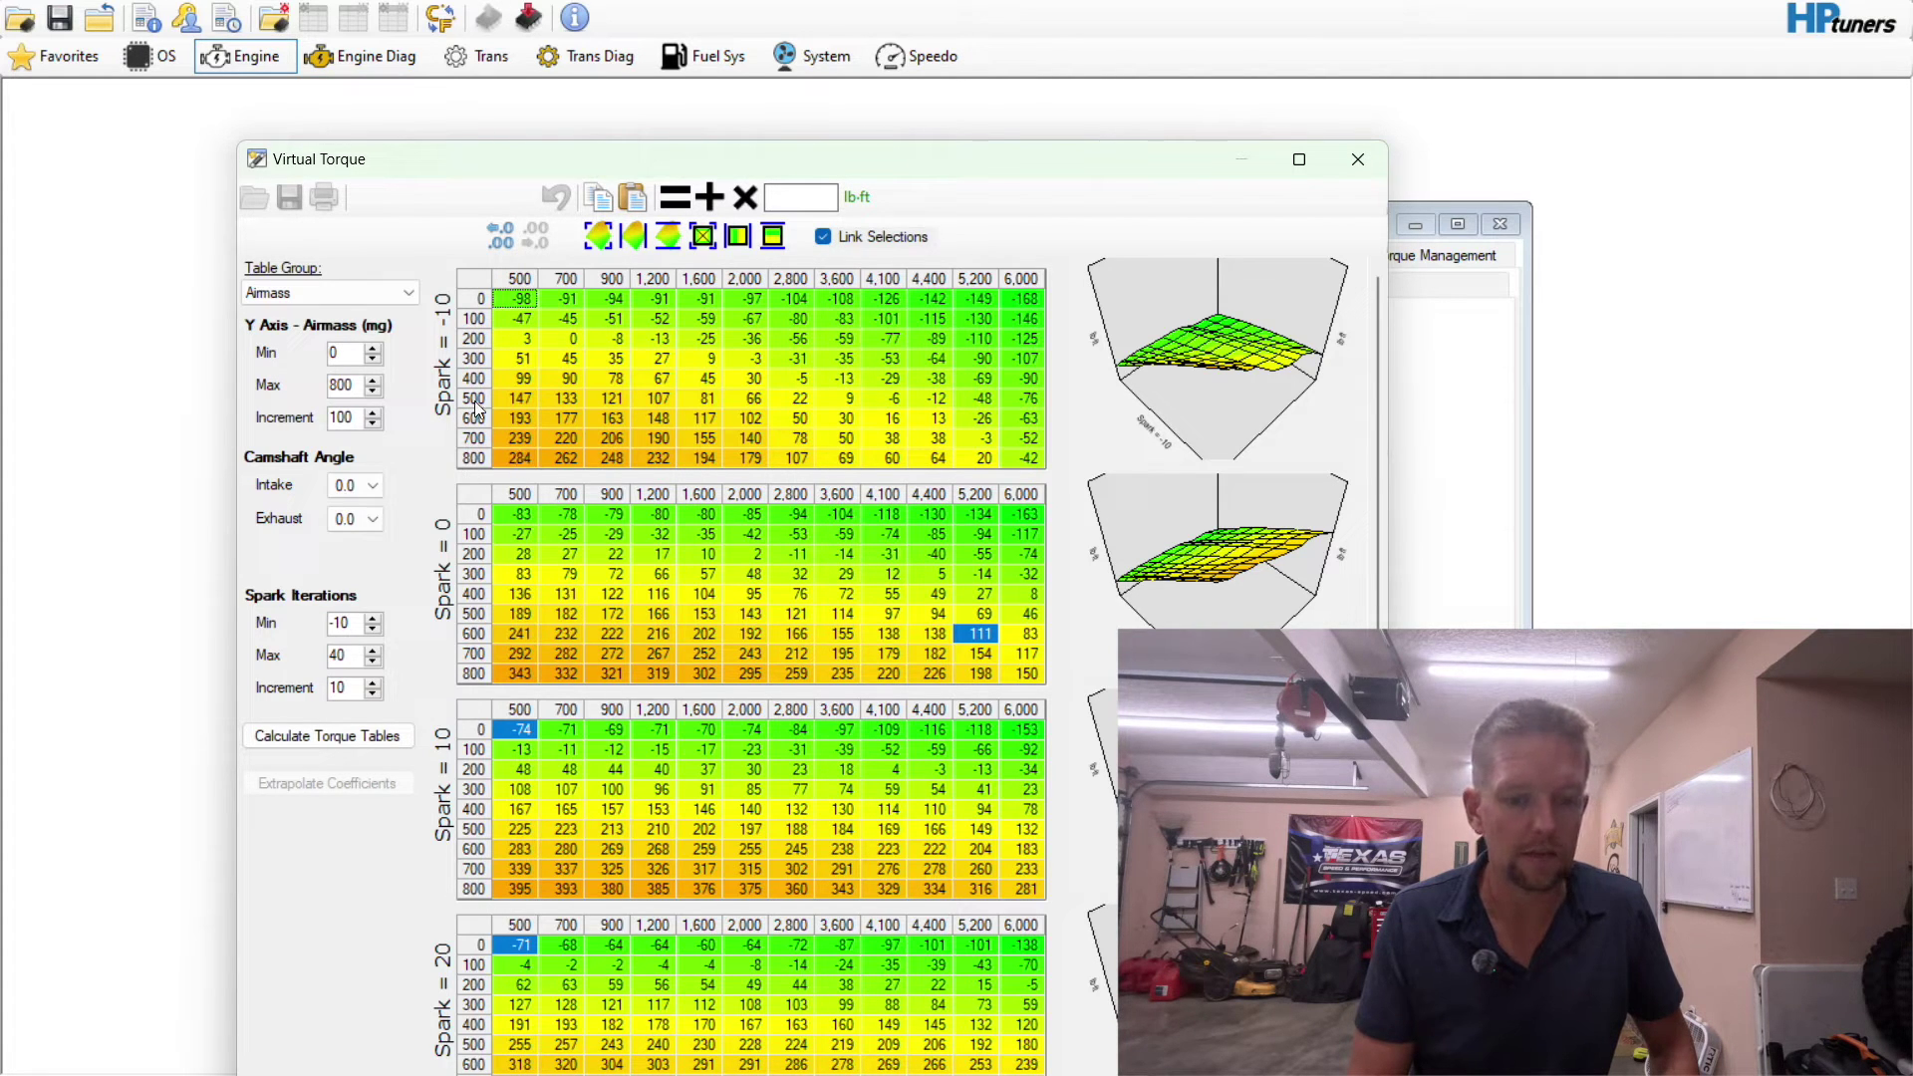
drag(519, 304, 595, 359)
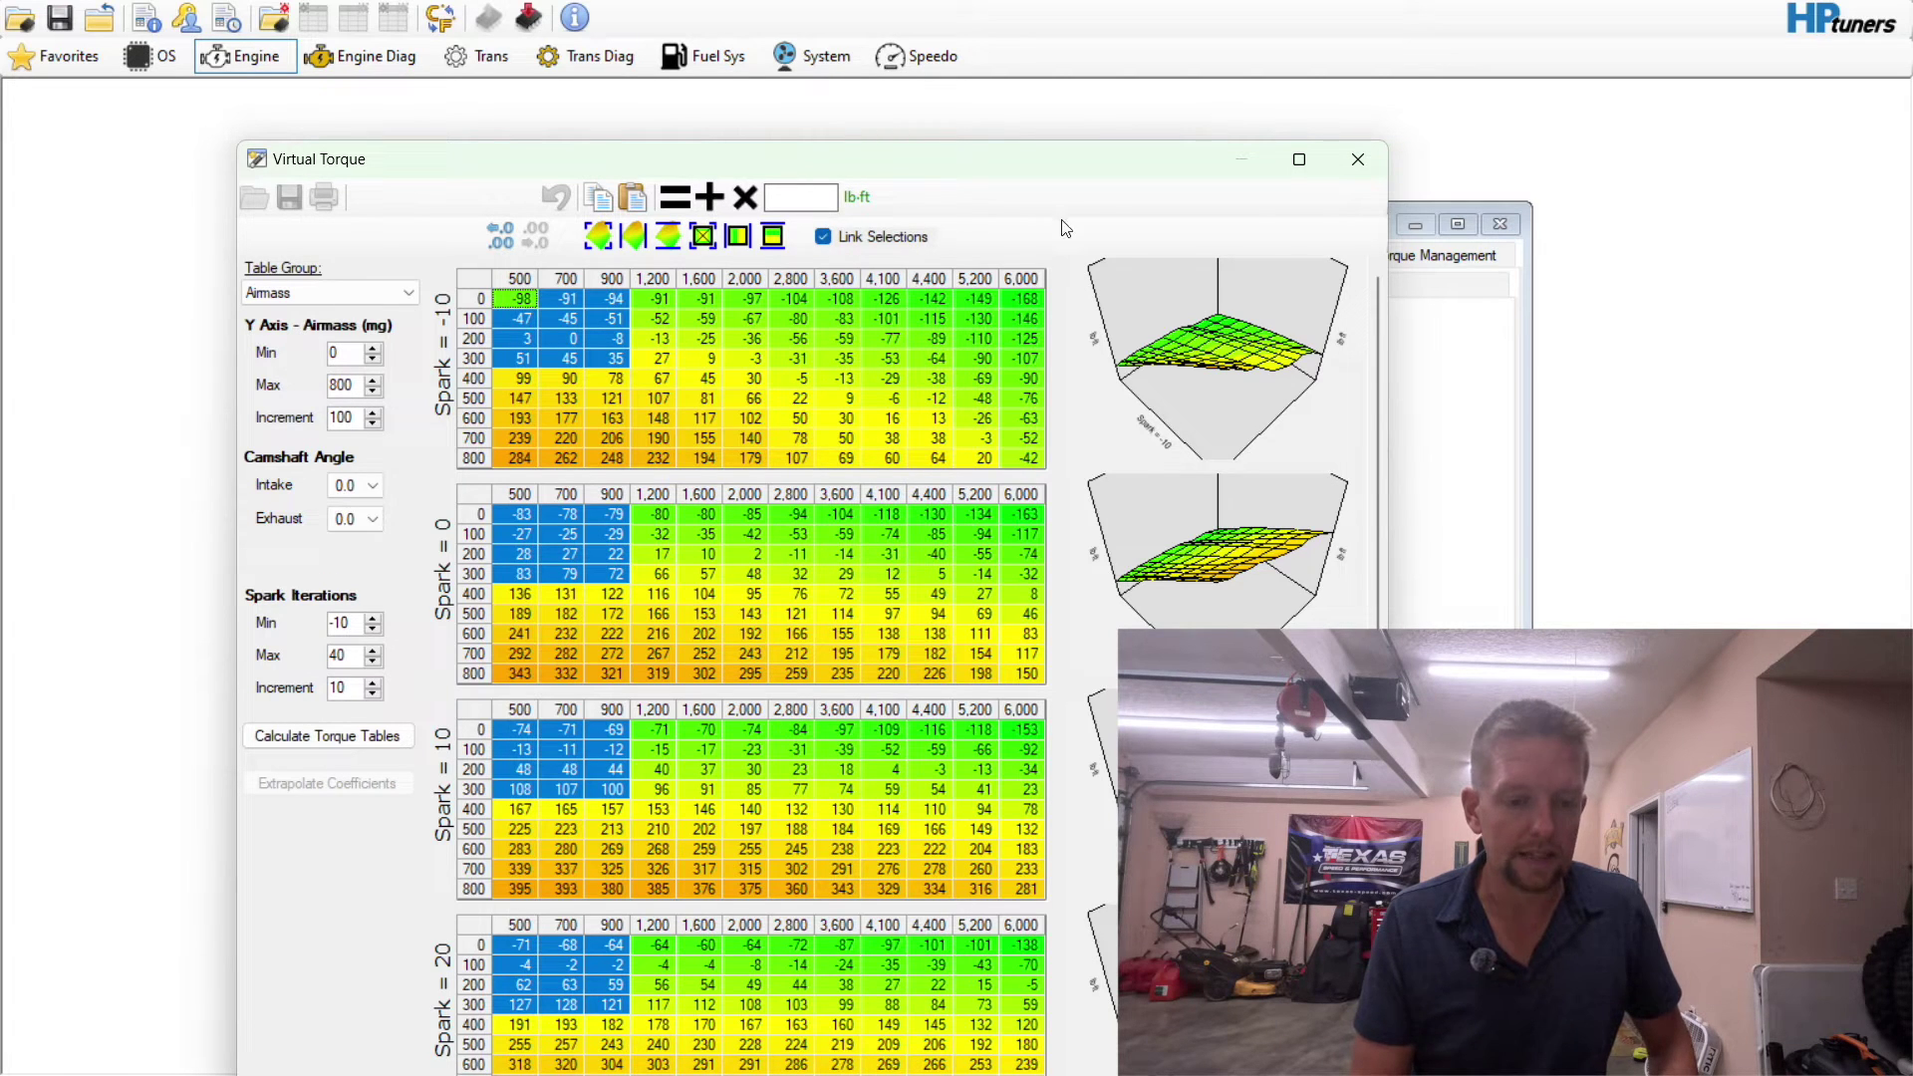
click(932, 337)
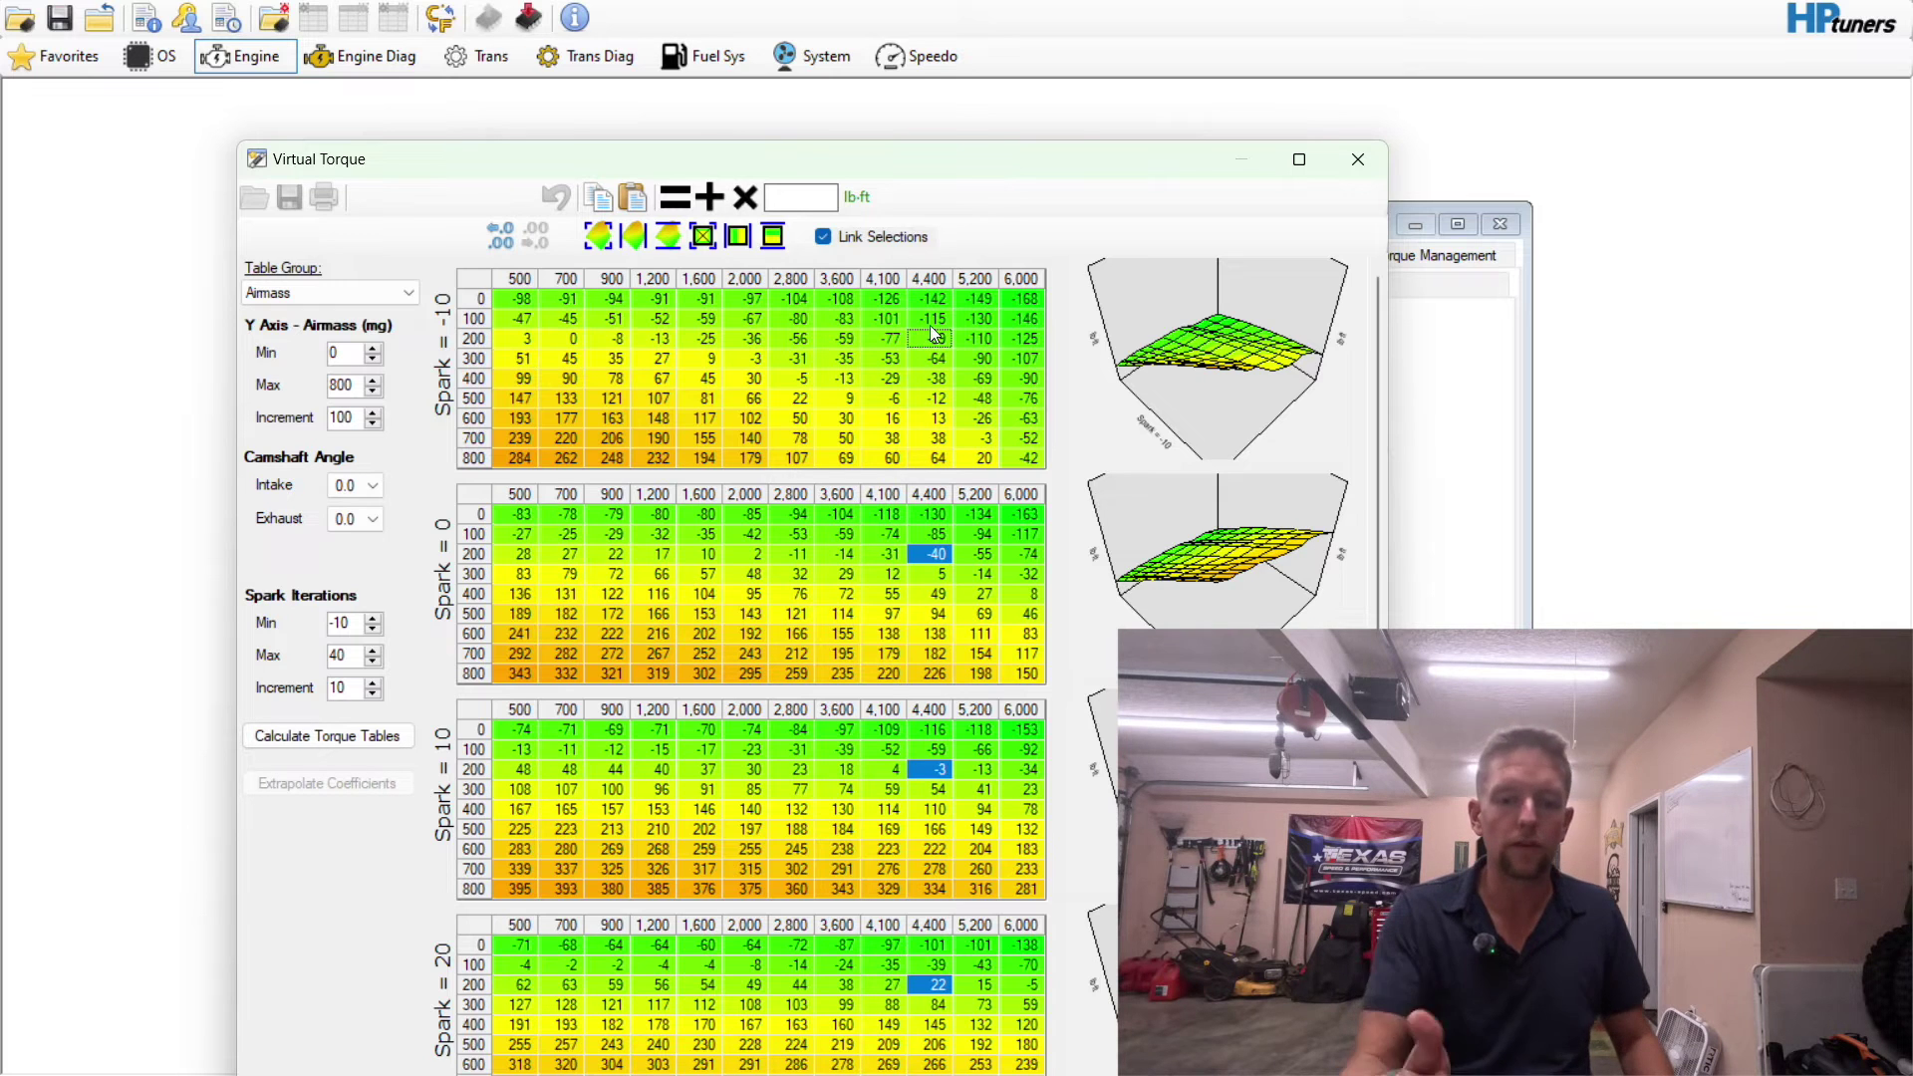
click(1357, 161)
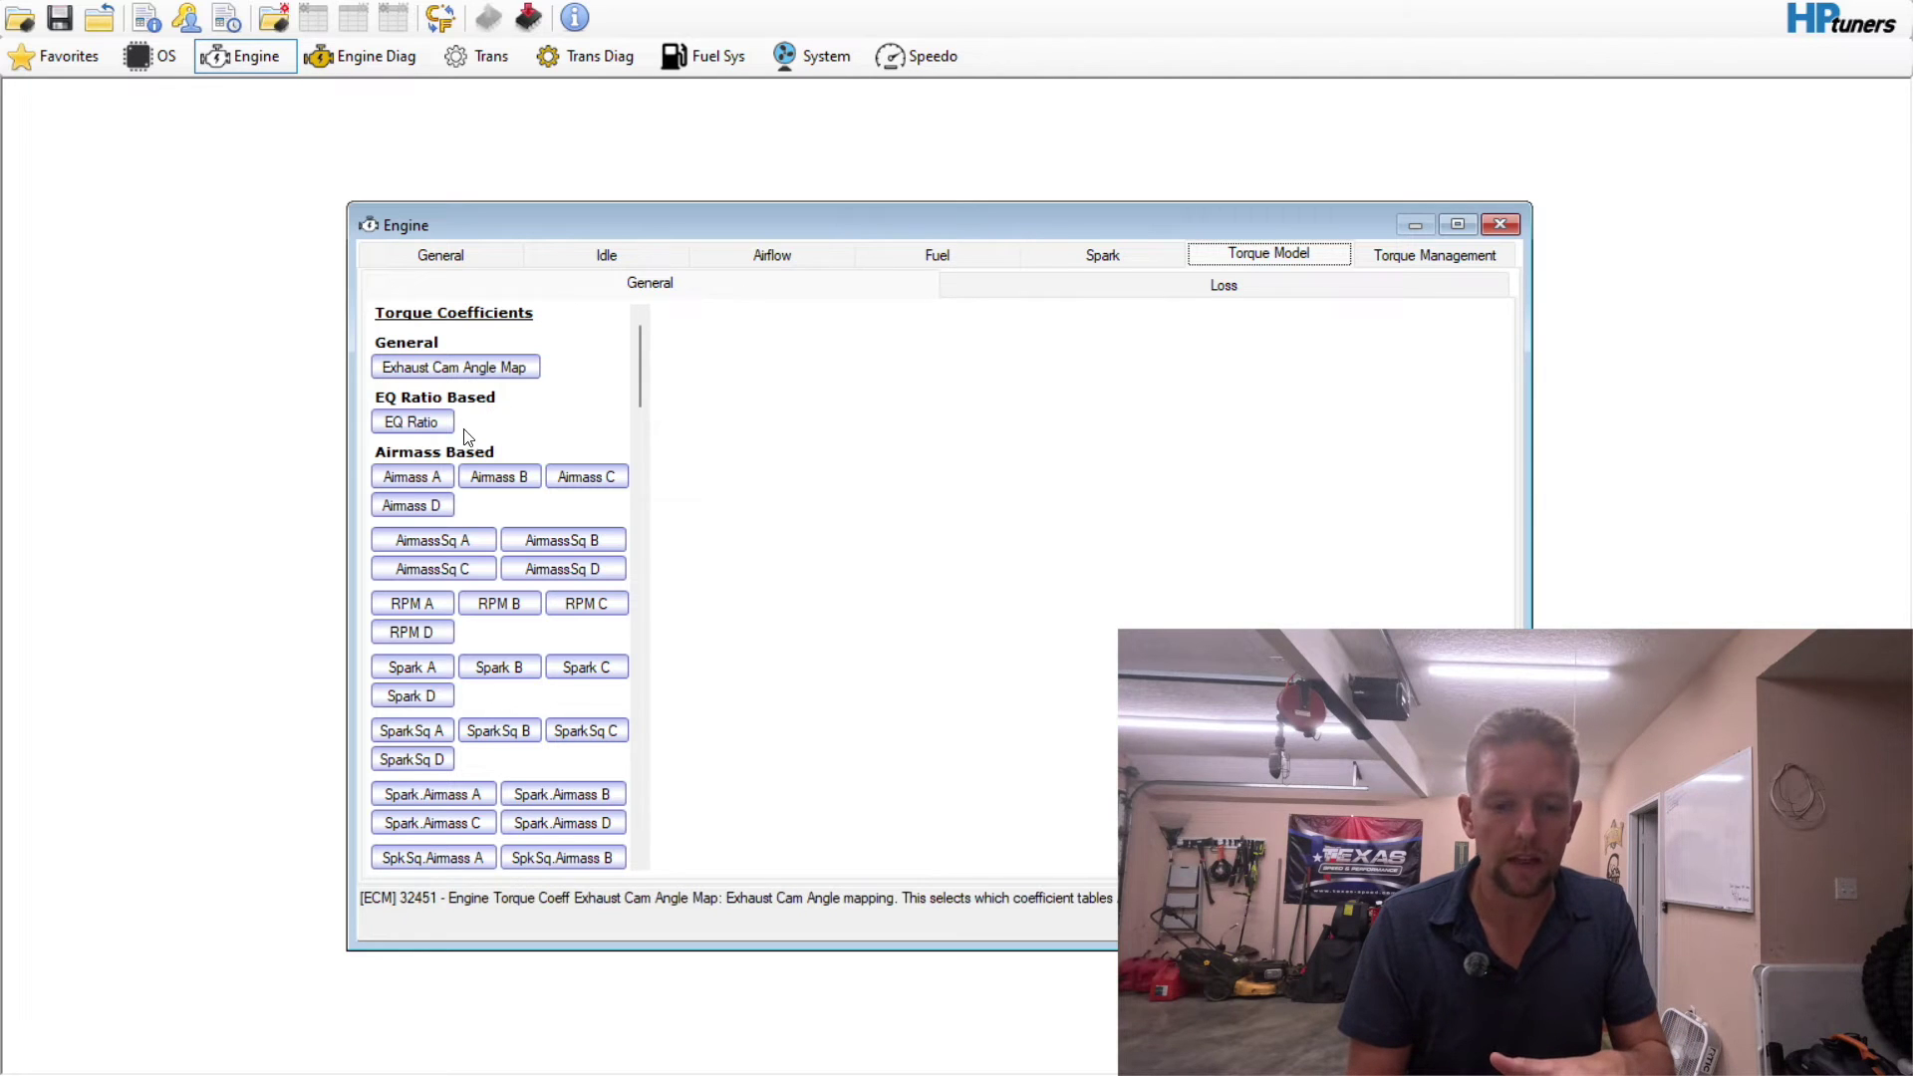
- Multiply the 500, 700 and 900 rpm cells in the 0.0° intake cam row of the Airmass A torque coefficient table by 0.75
click(419, 481)
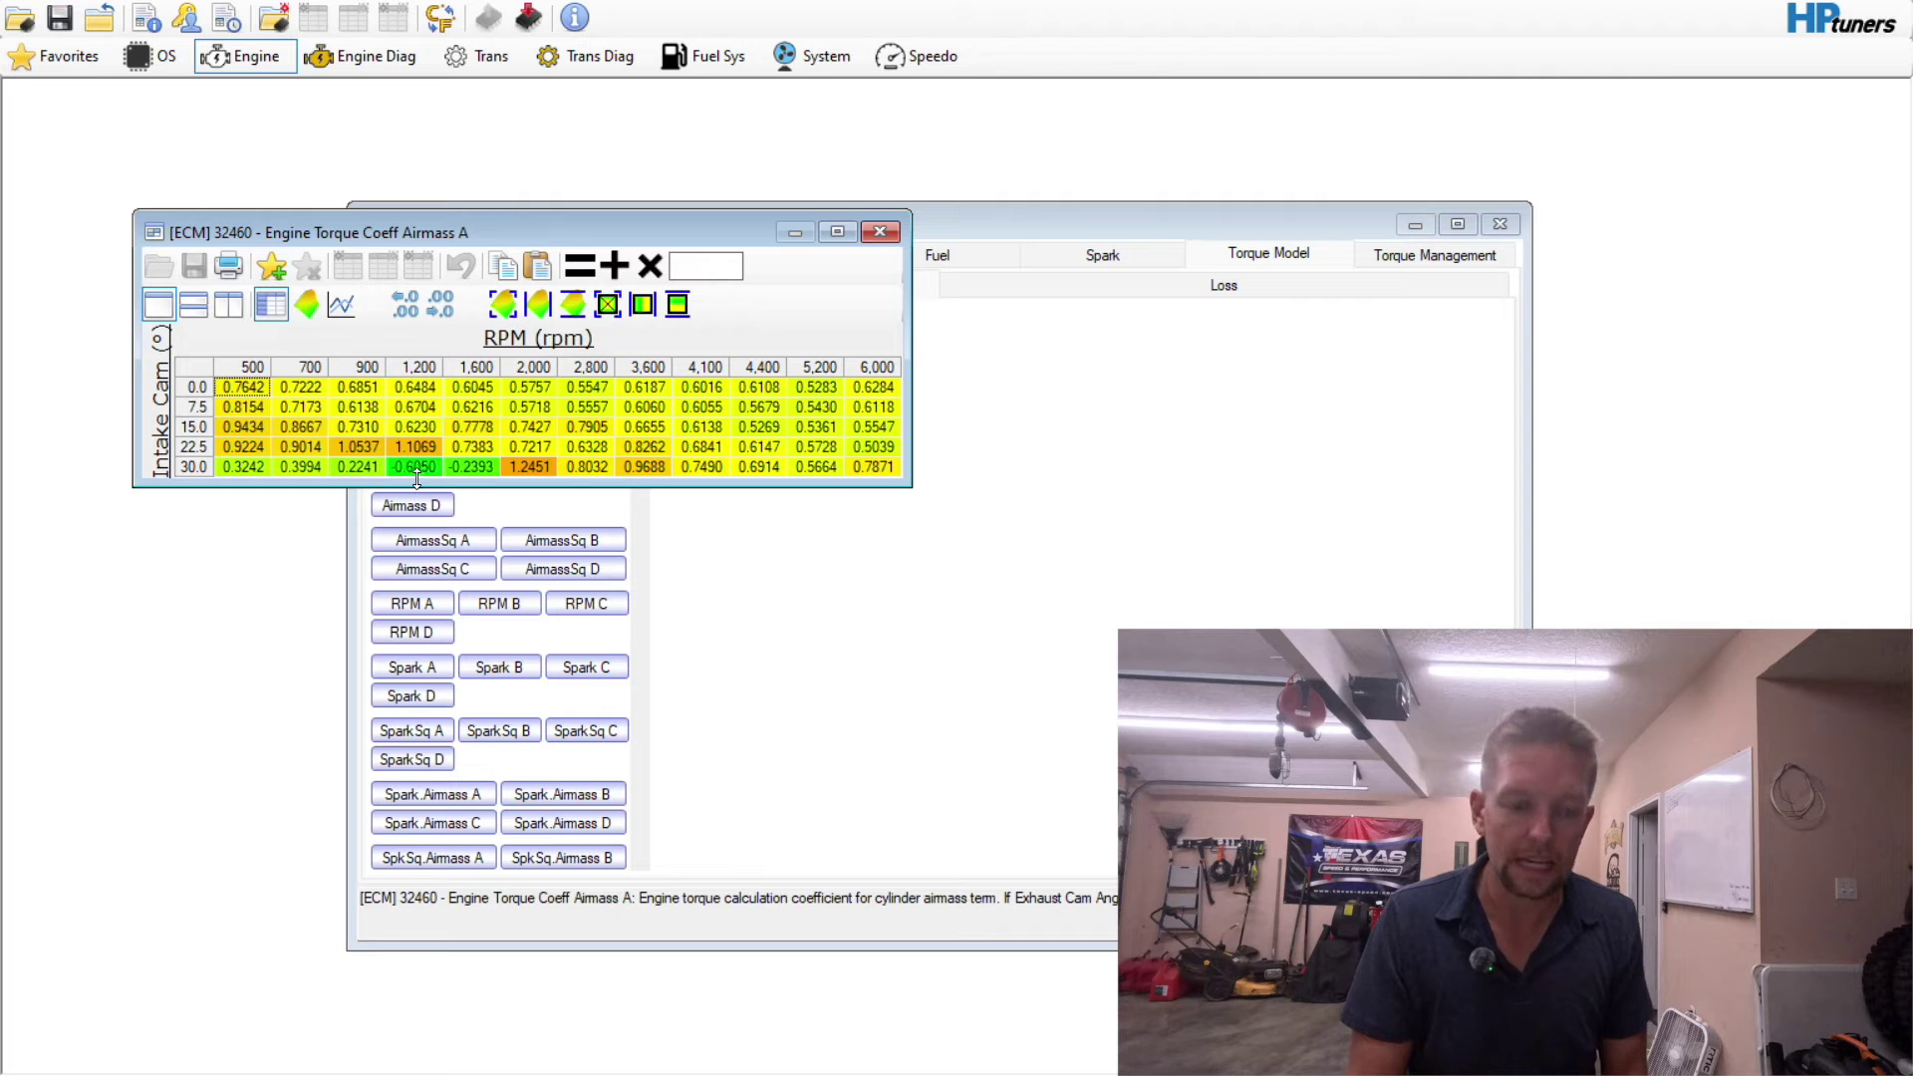
click(391, 498)
click(293, 467)
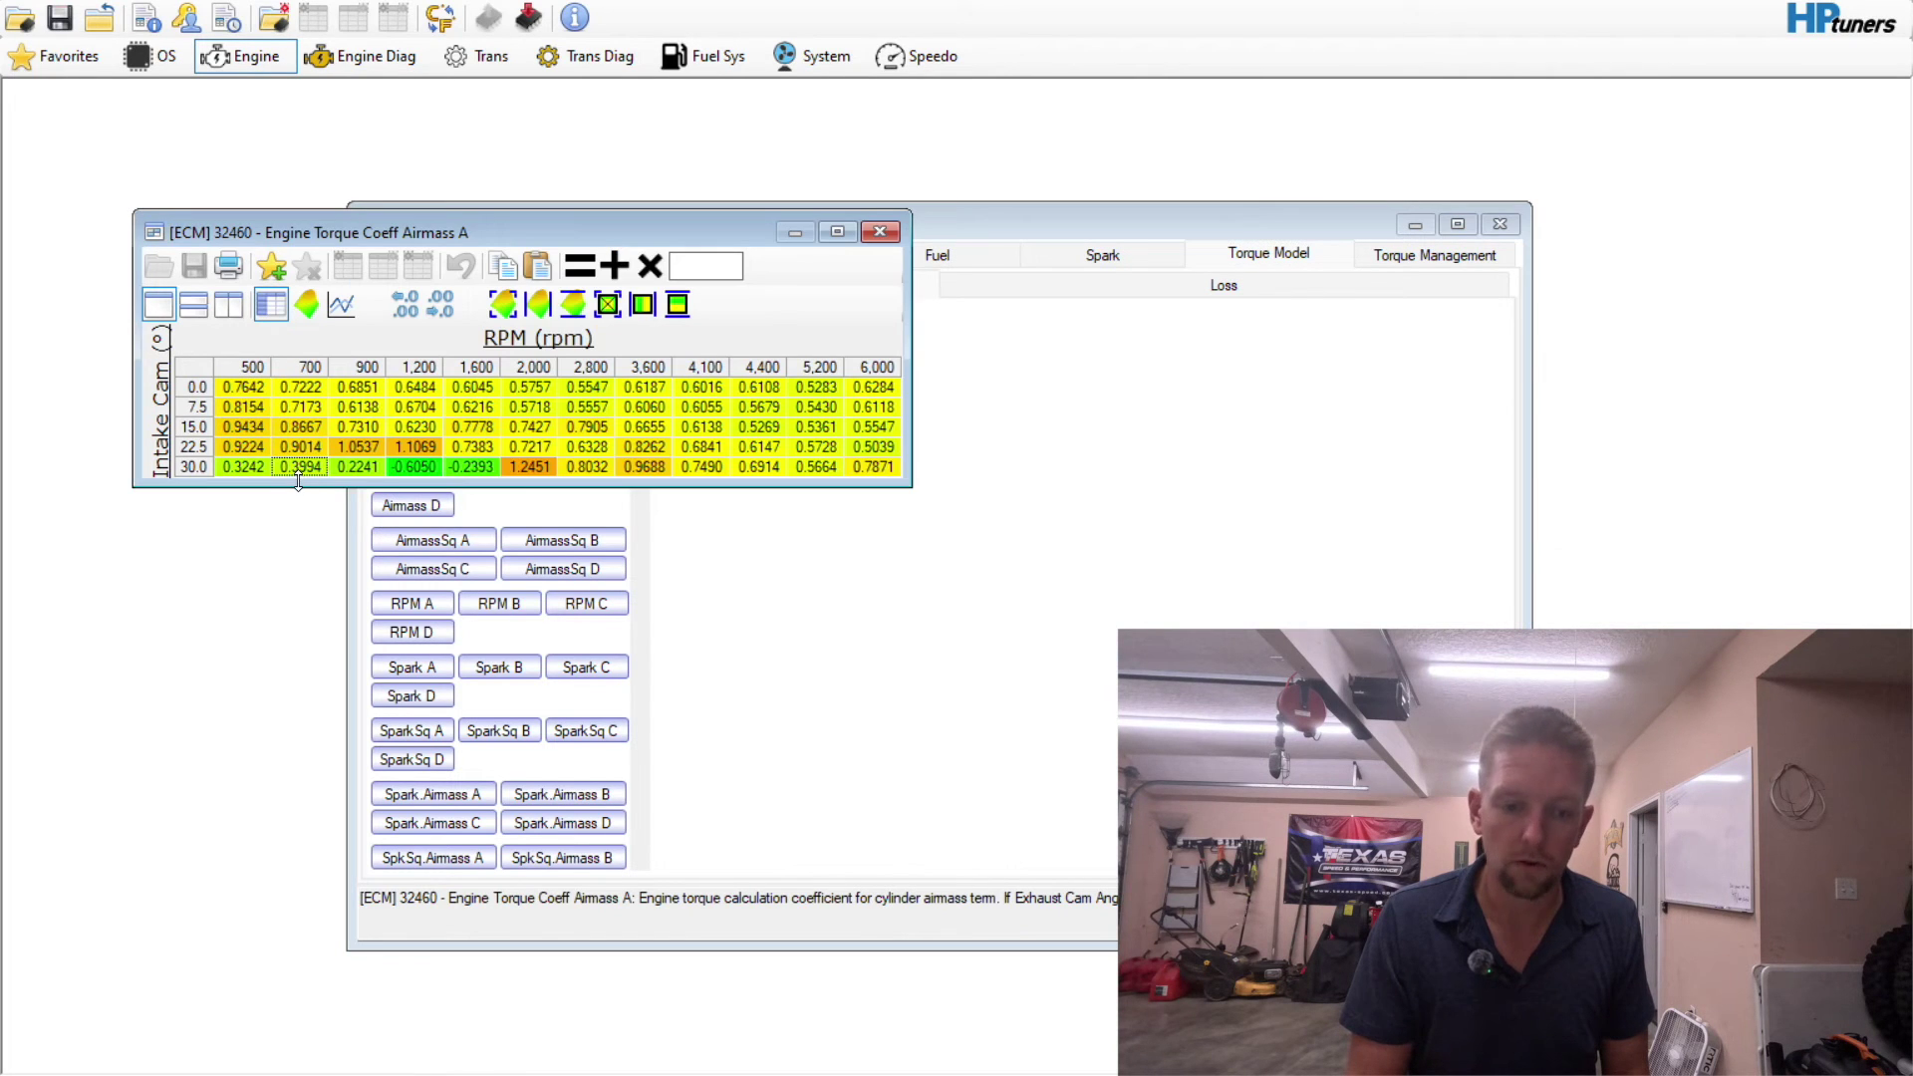
drag(290, 486, 289, 522)
click(240, 391)
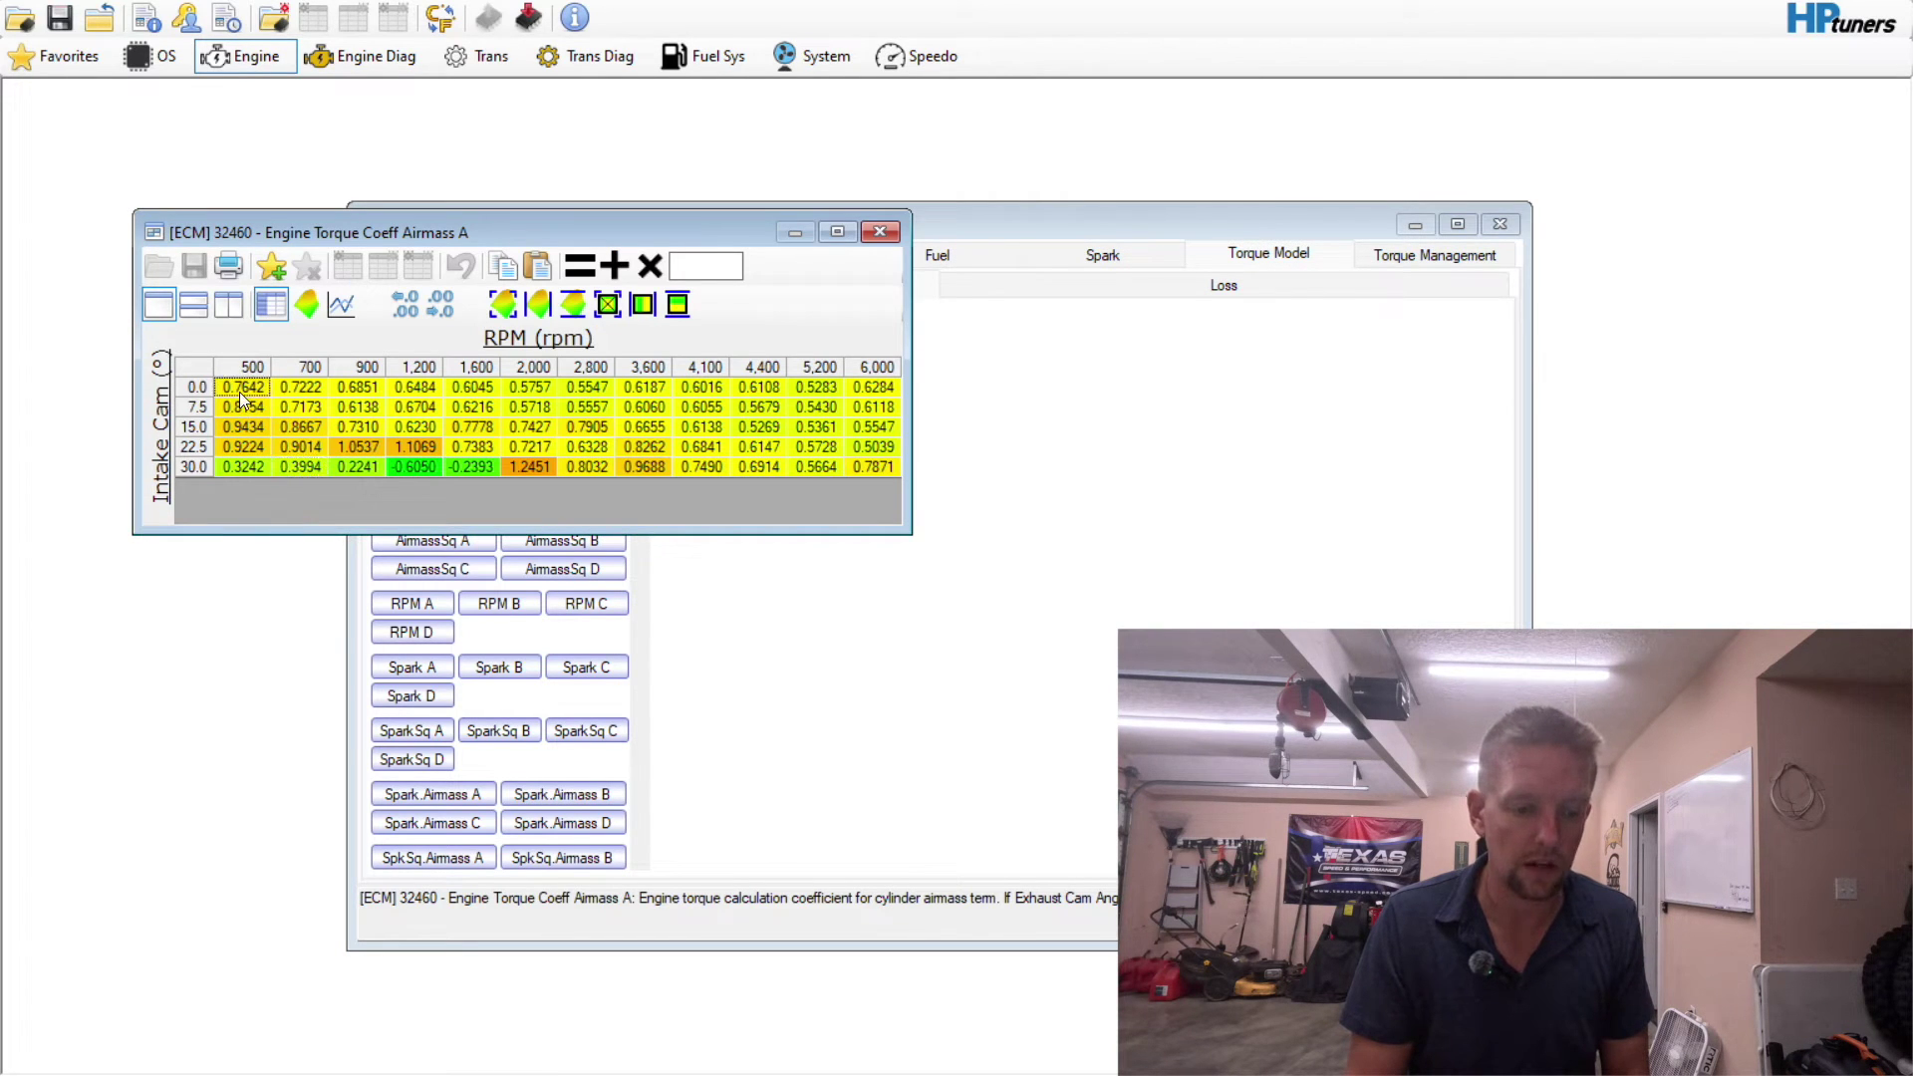
key(shift+Right)
key(shift+Right)
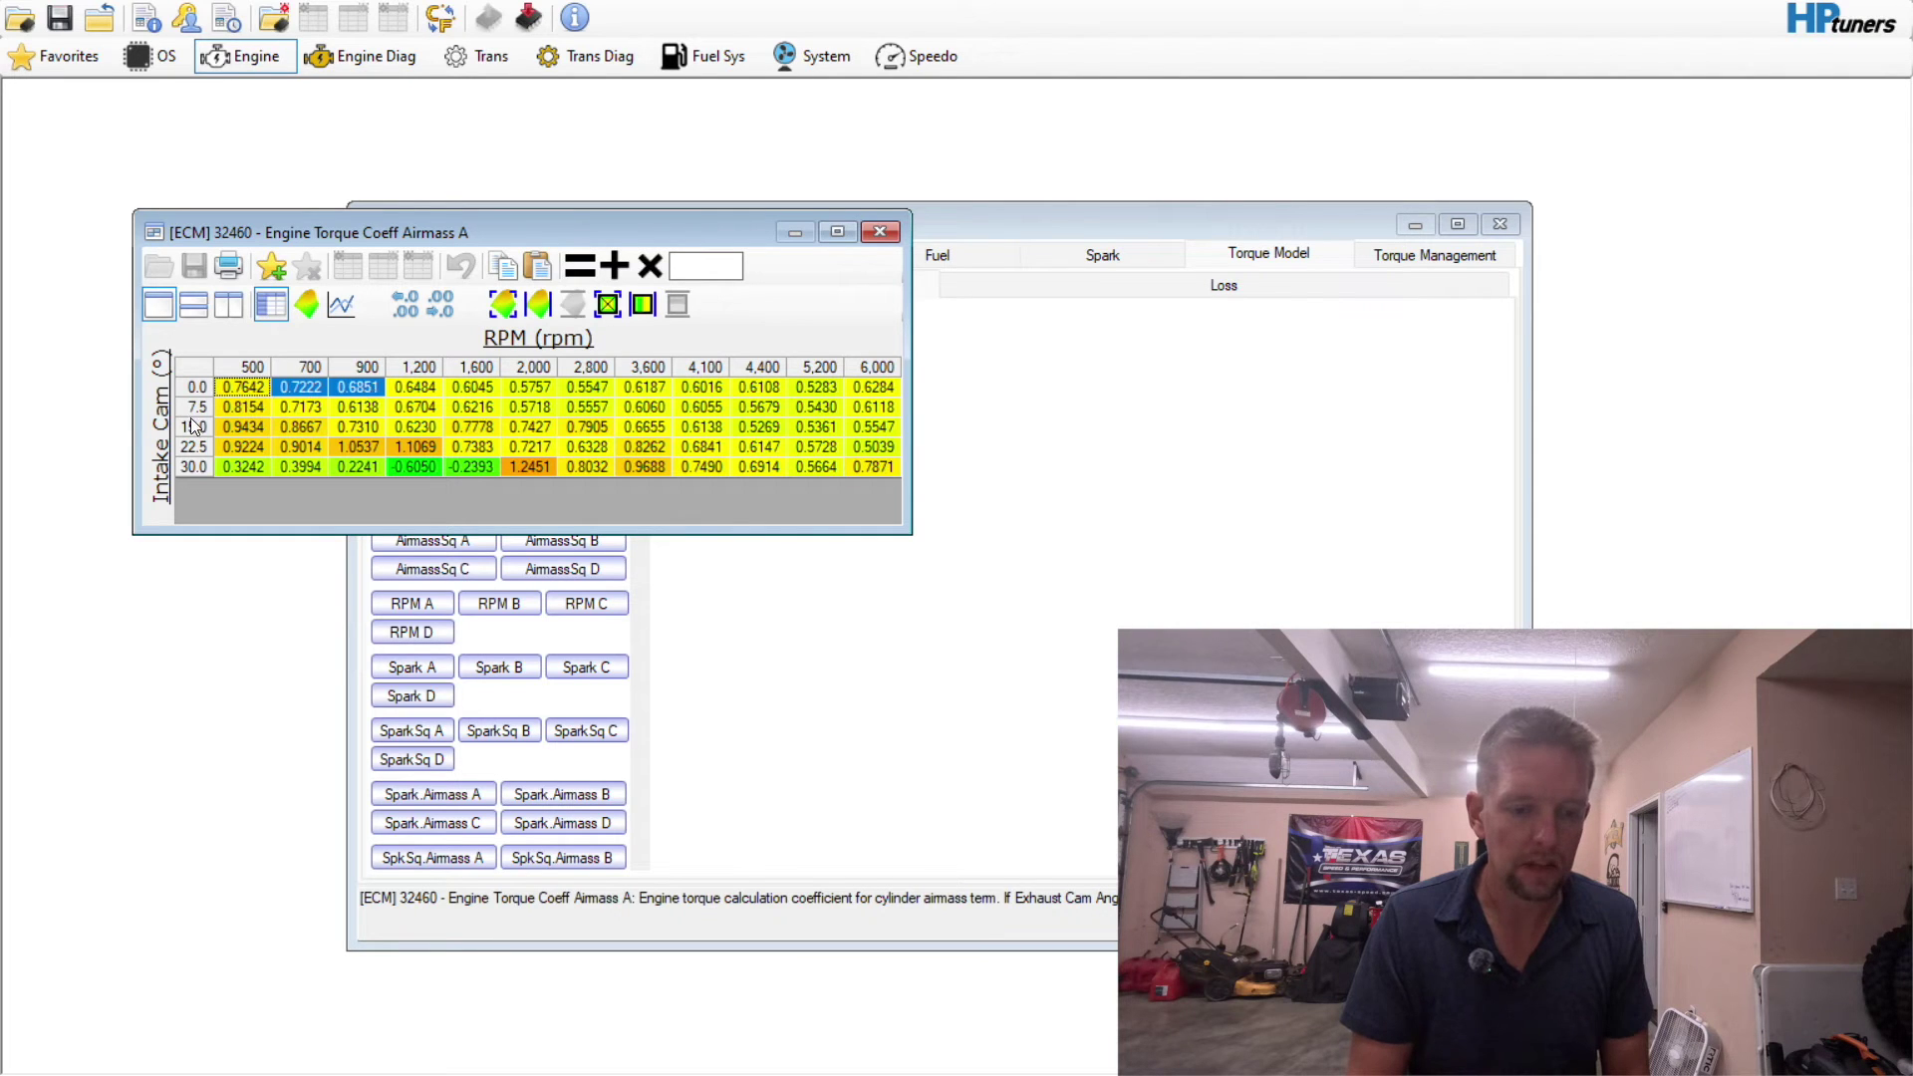
drag(237, 391, 367, 396)
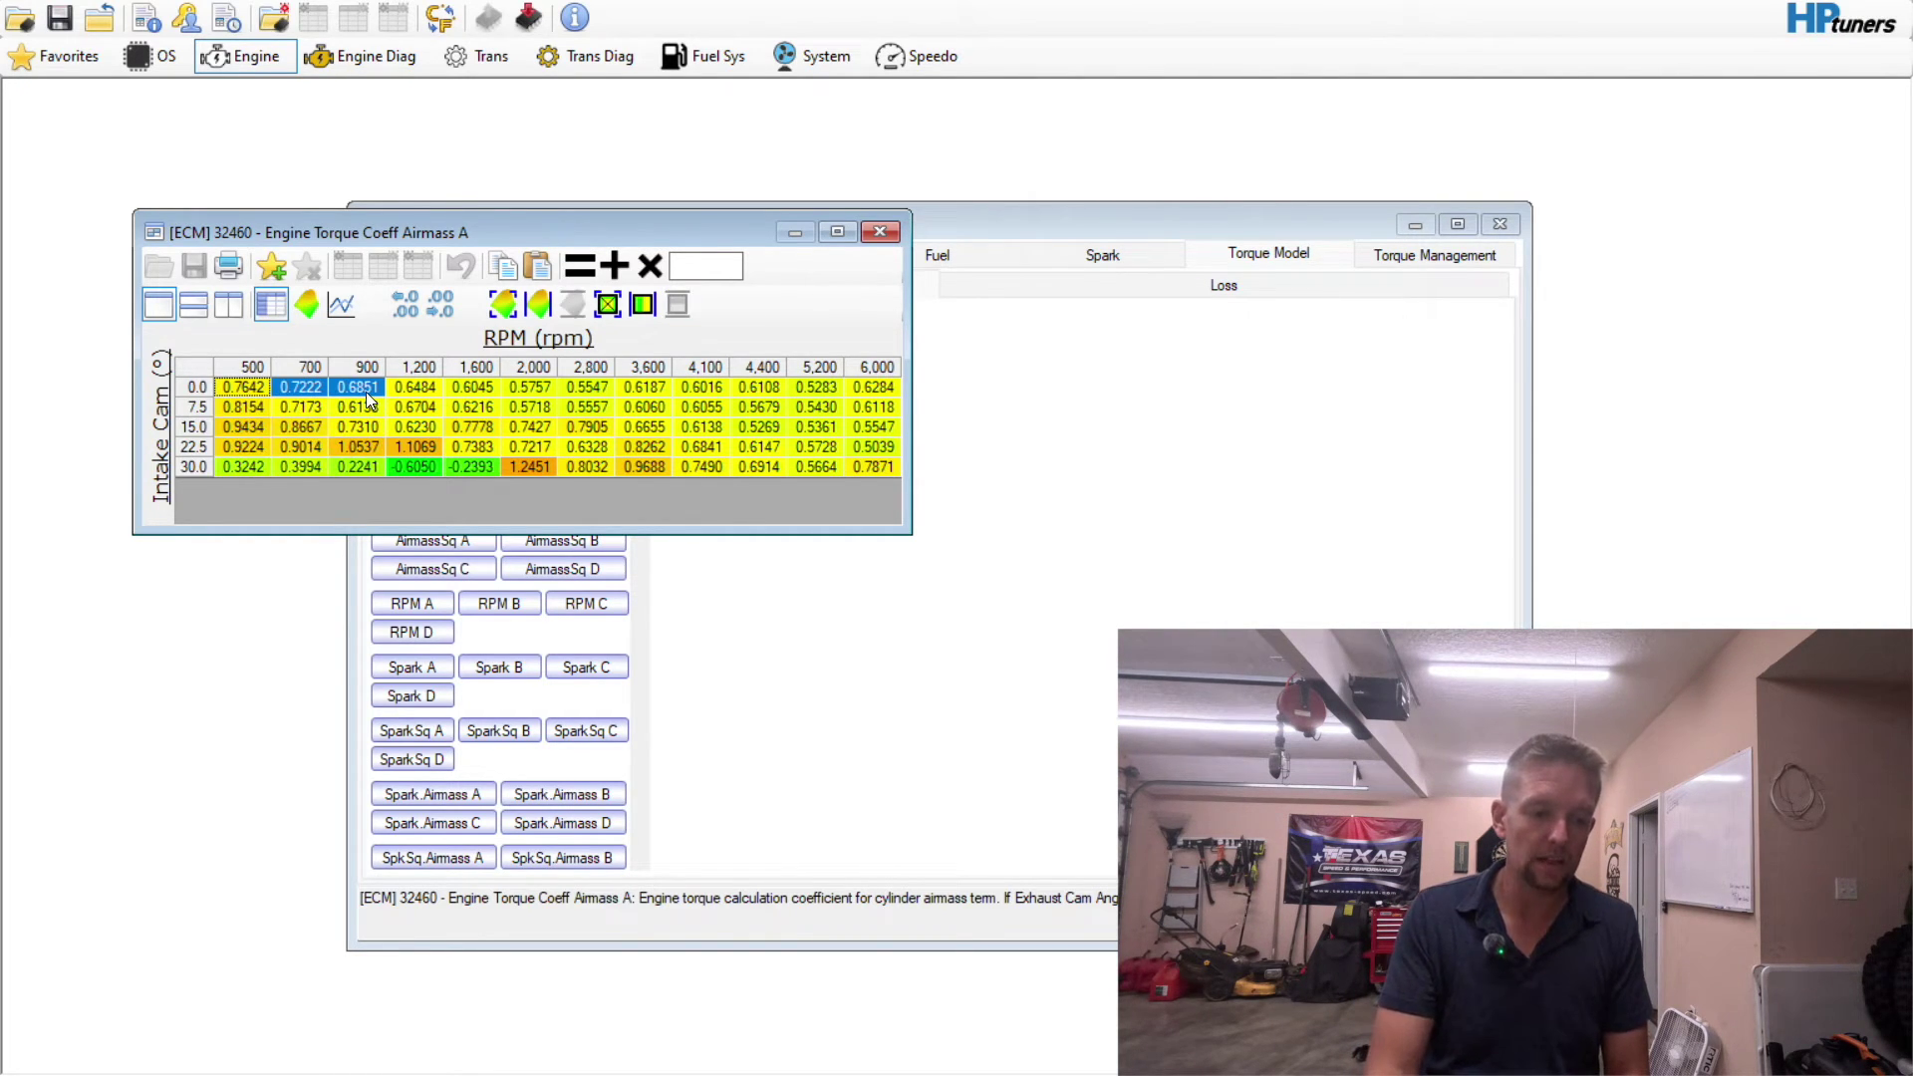
click(736, 264)
text(.75)
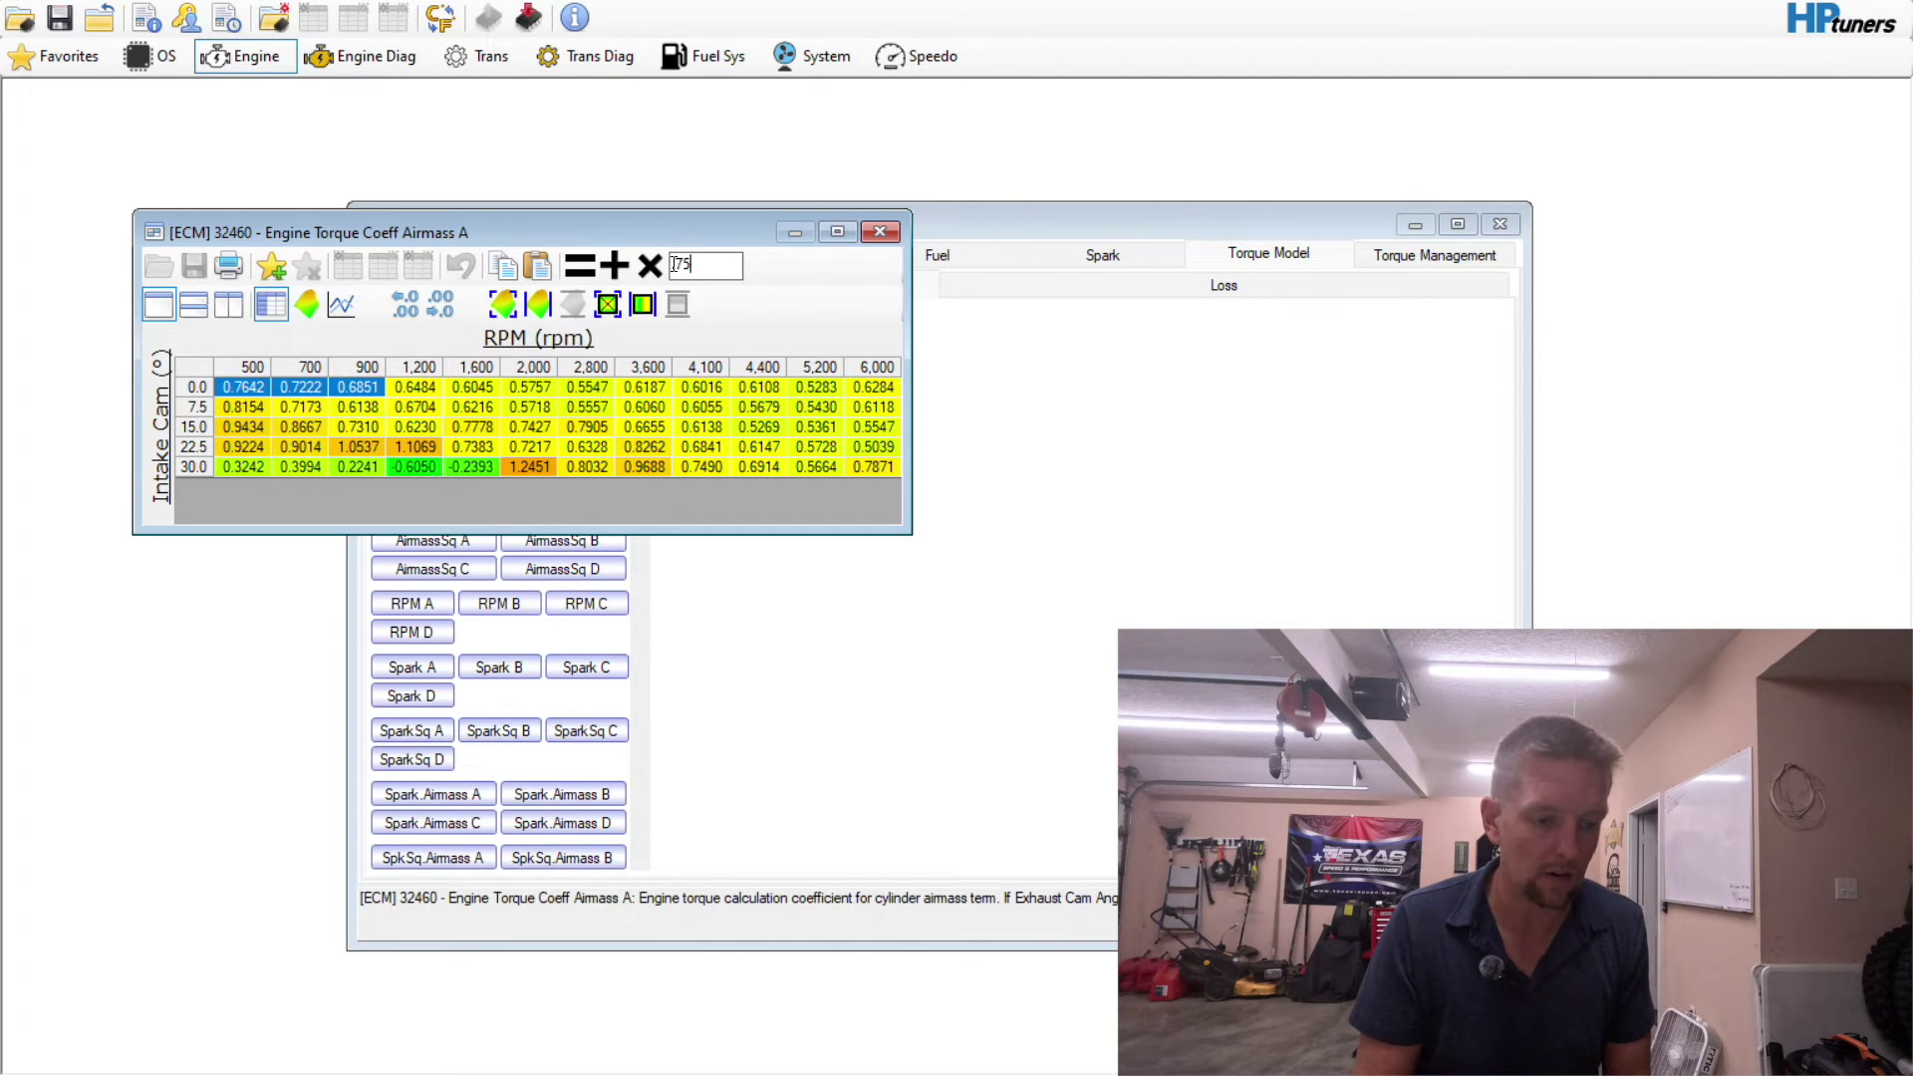
click(654, 271)
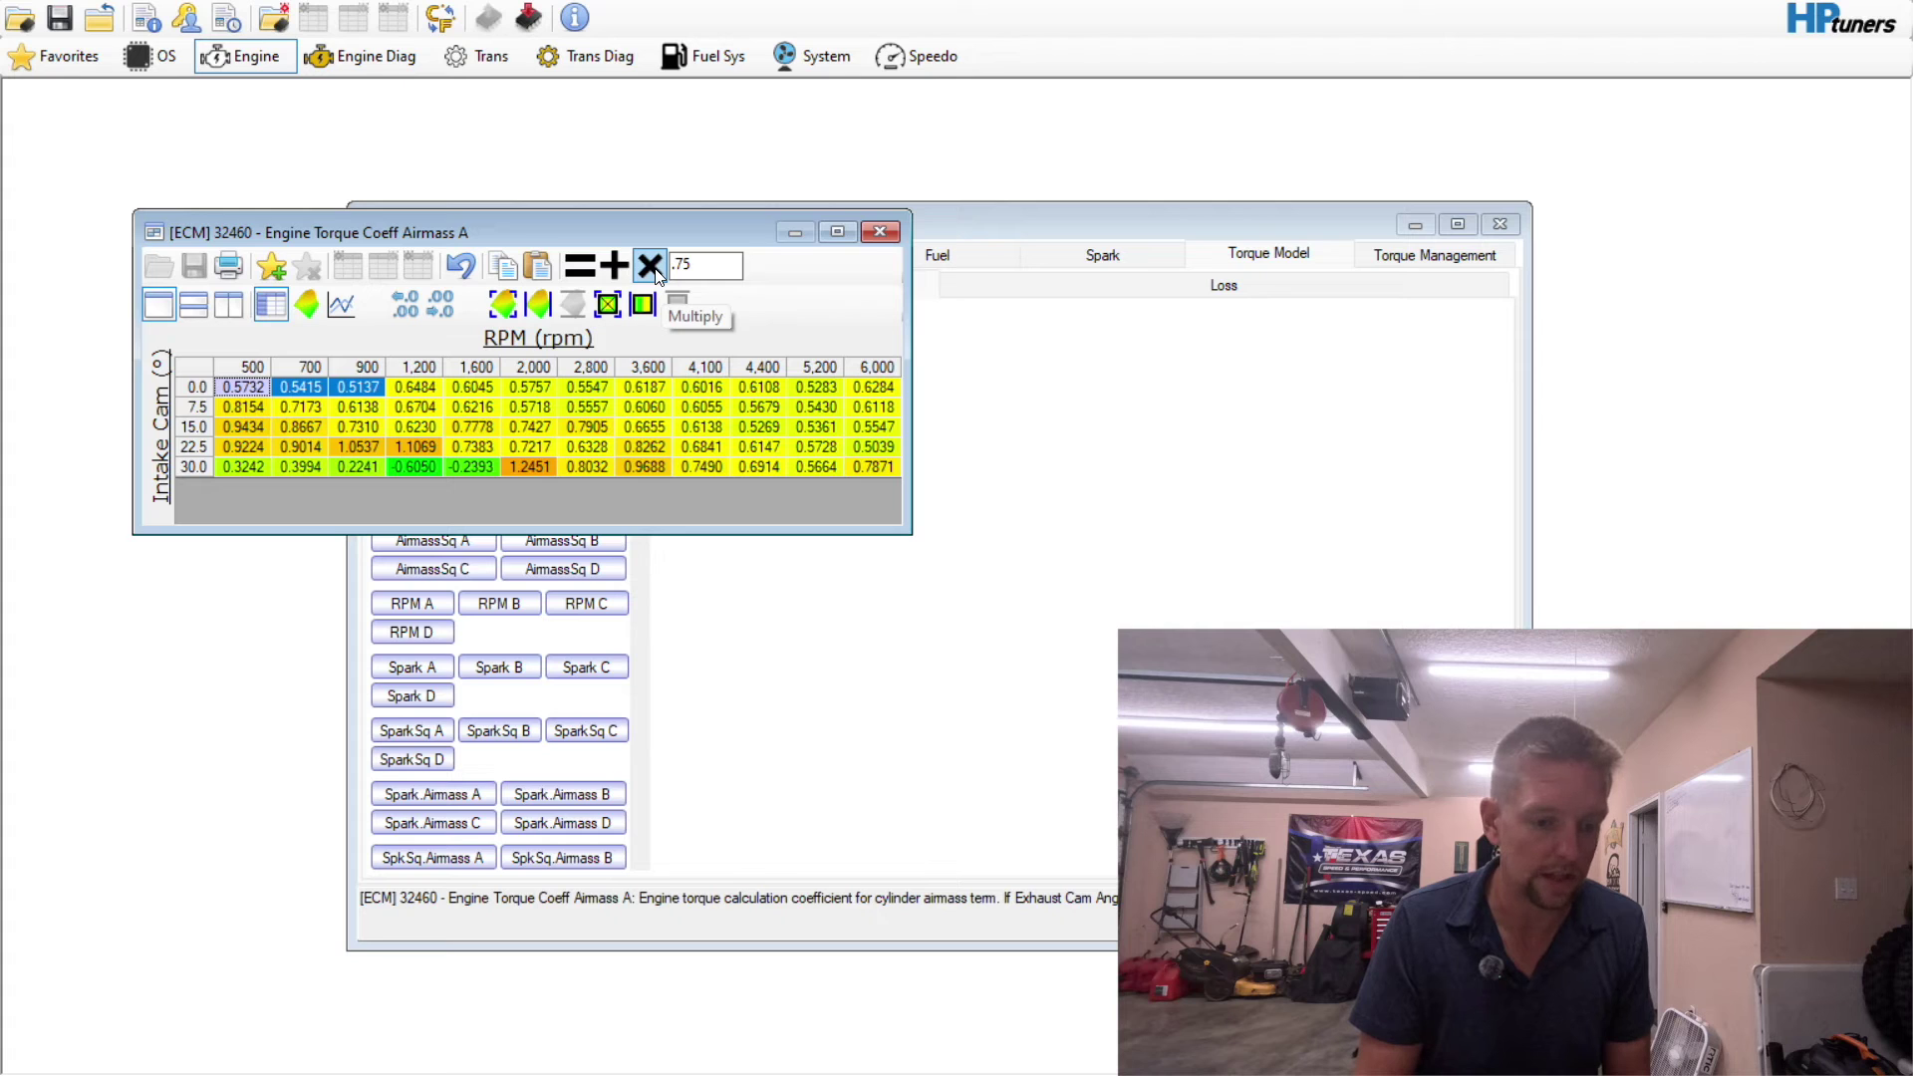
- Undo the 0.75 multiplication in the Airmass A table and reapply it to the 500 to 900 rpm cells at 0.0° intake cam
click(534, 446)
click(457, 270)
drag(245, 387, 374, 386)
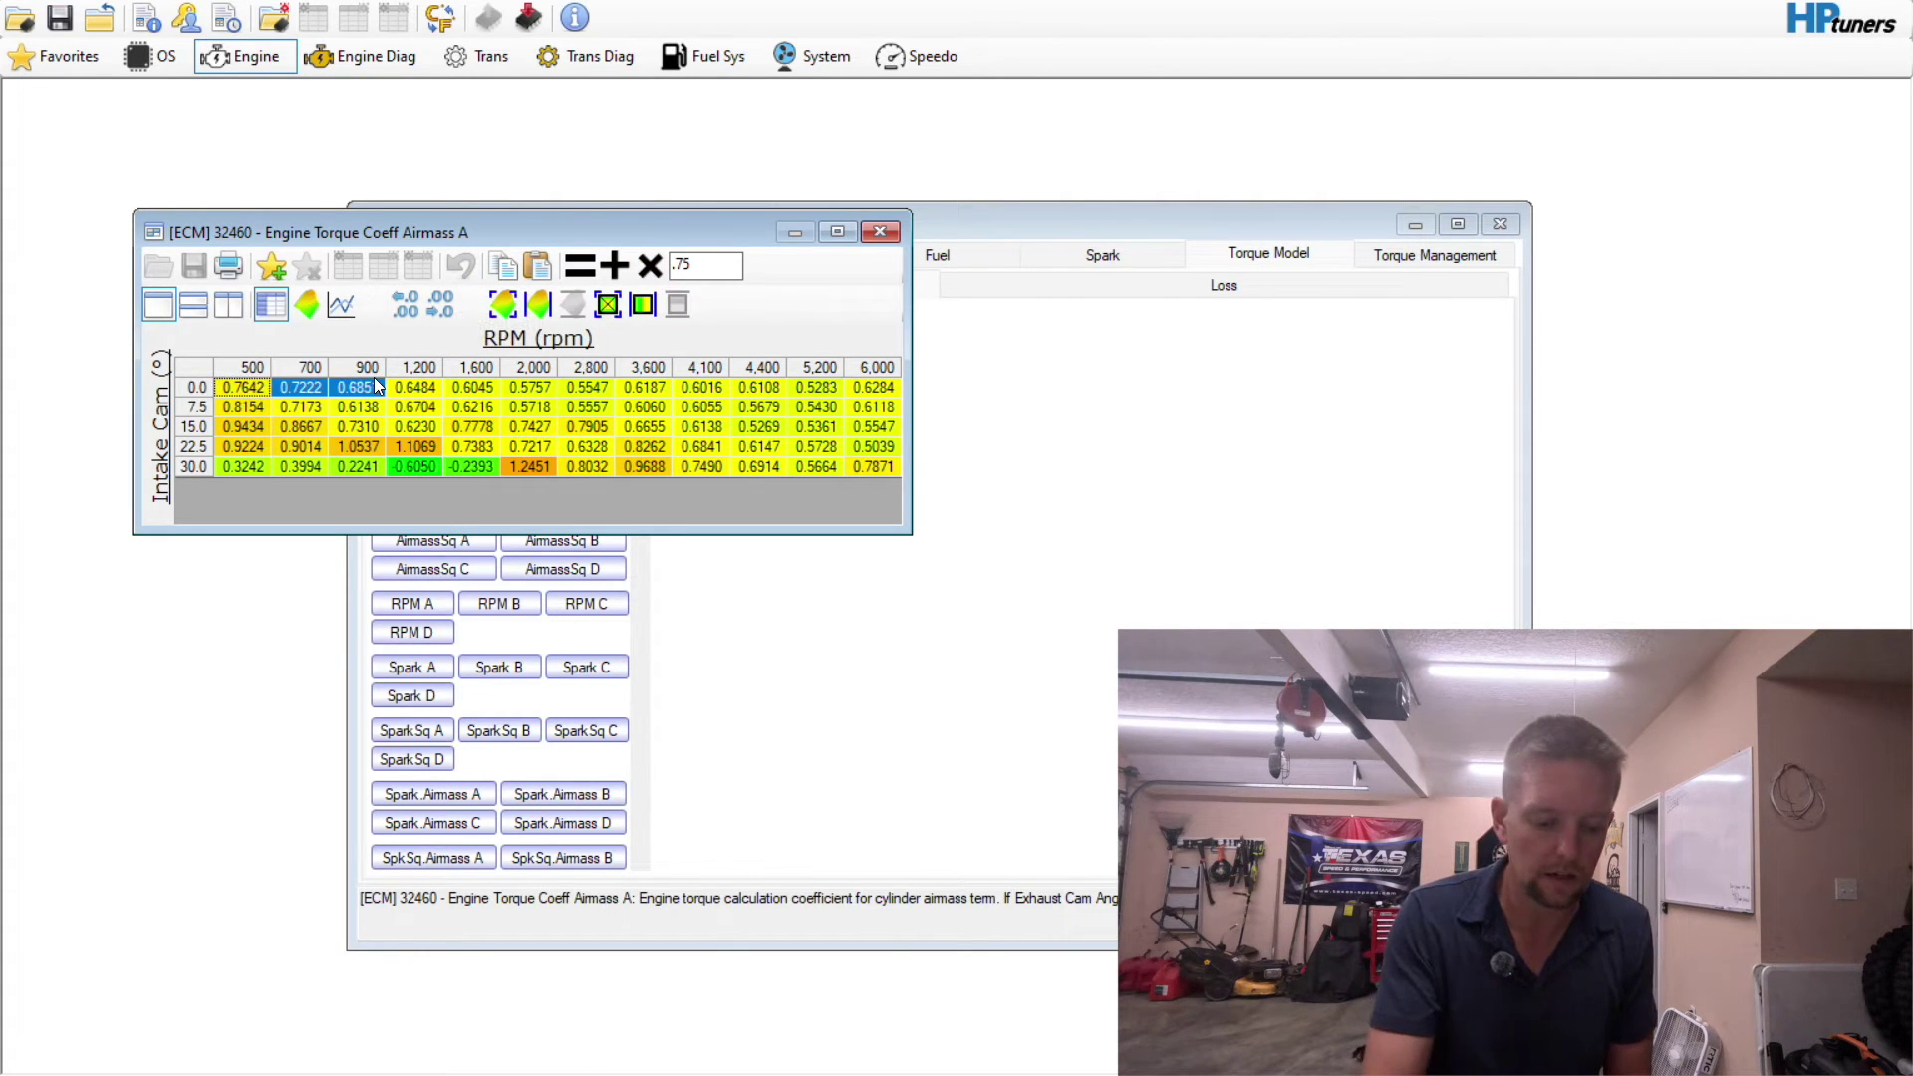
click(650, 265)
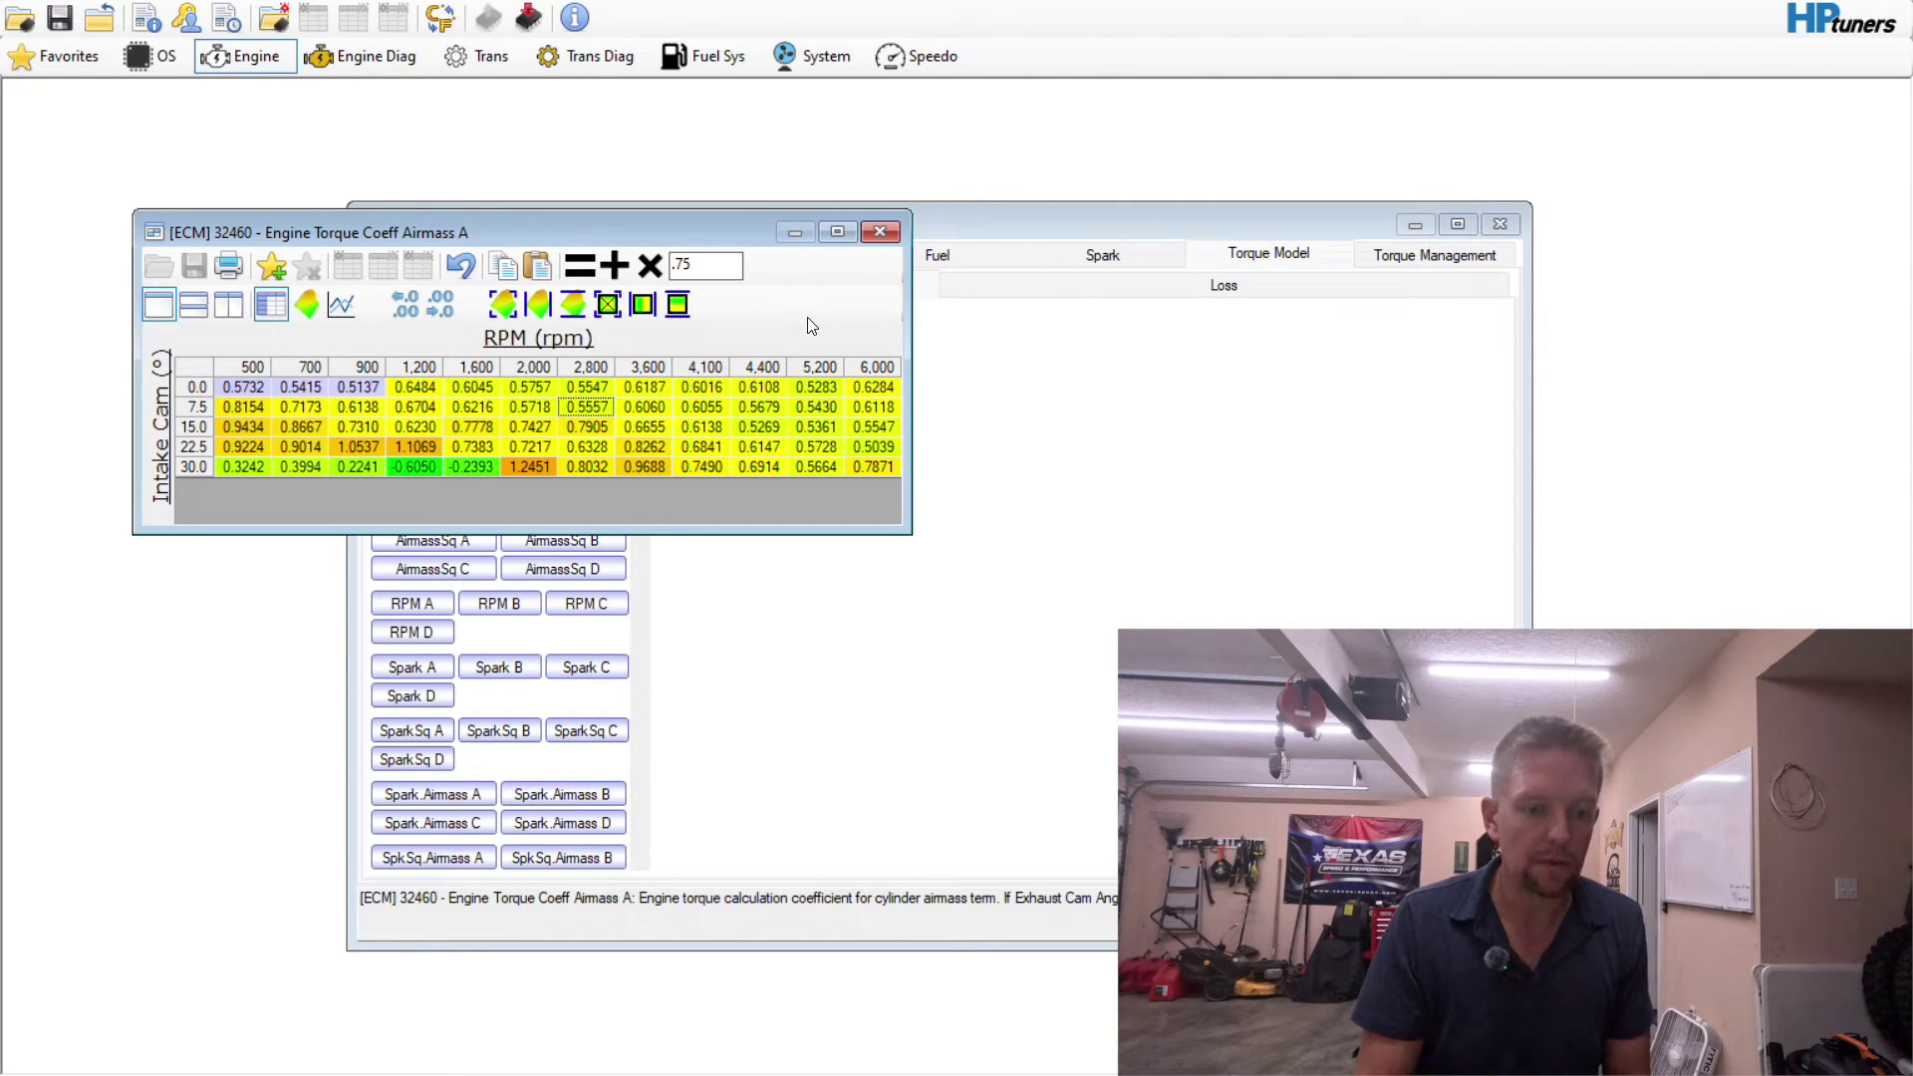
- Try multiplying the same three Airmass A cells by 0.75 once more, undo it, and close the table
drag(243, 388, 330, 391)
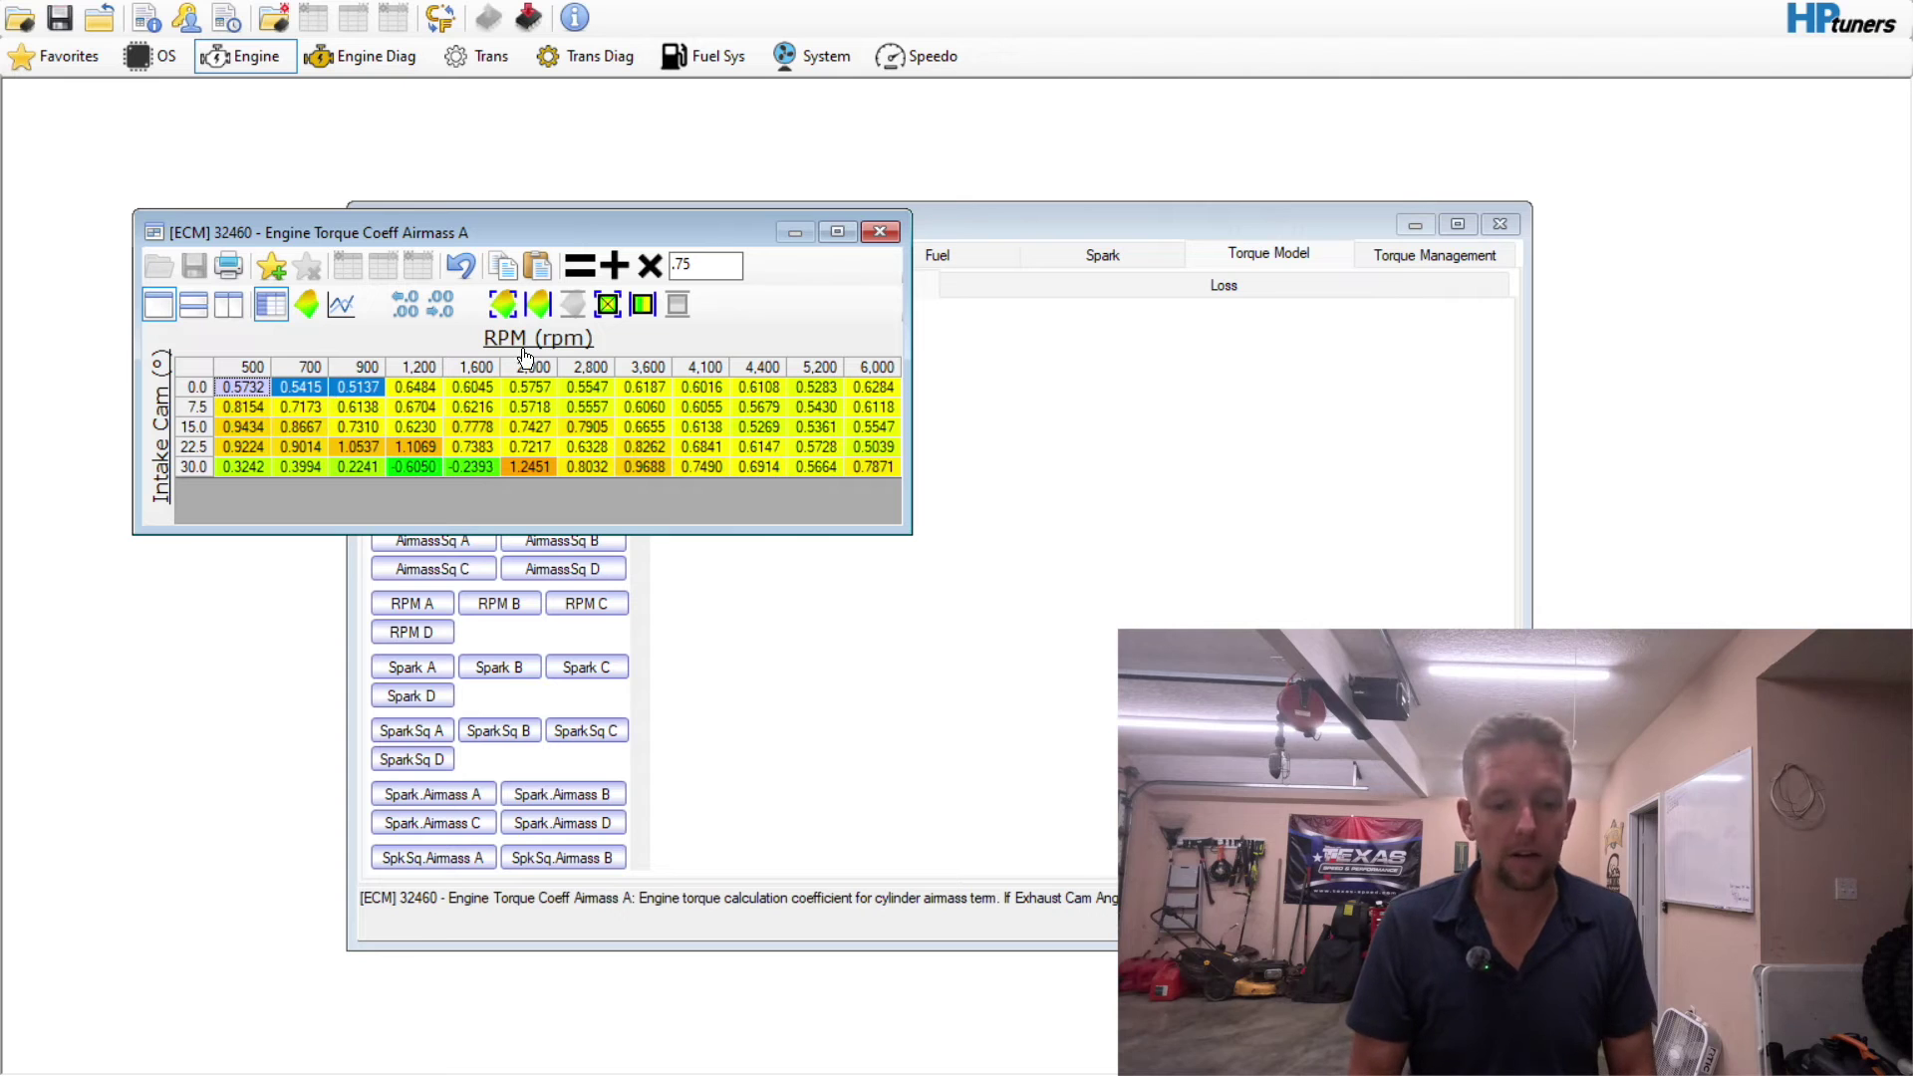
click(648, 267)
key(ctrl+z)
click(527, 408)
click(880, 232)
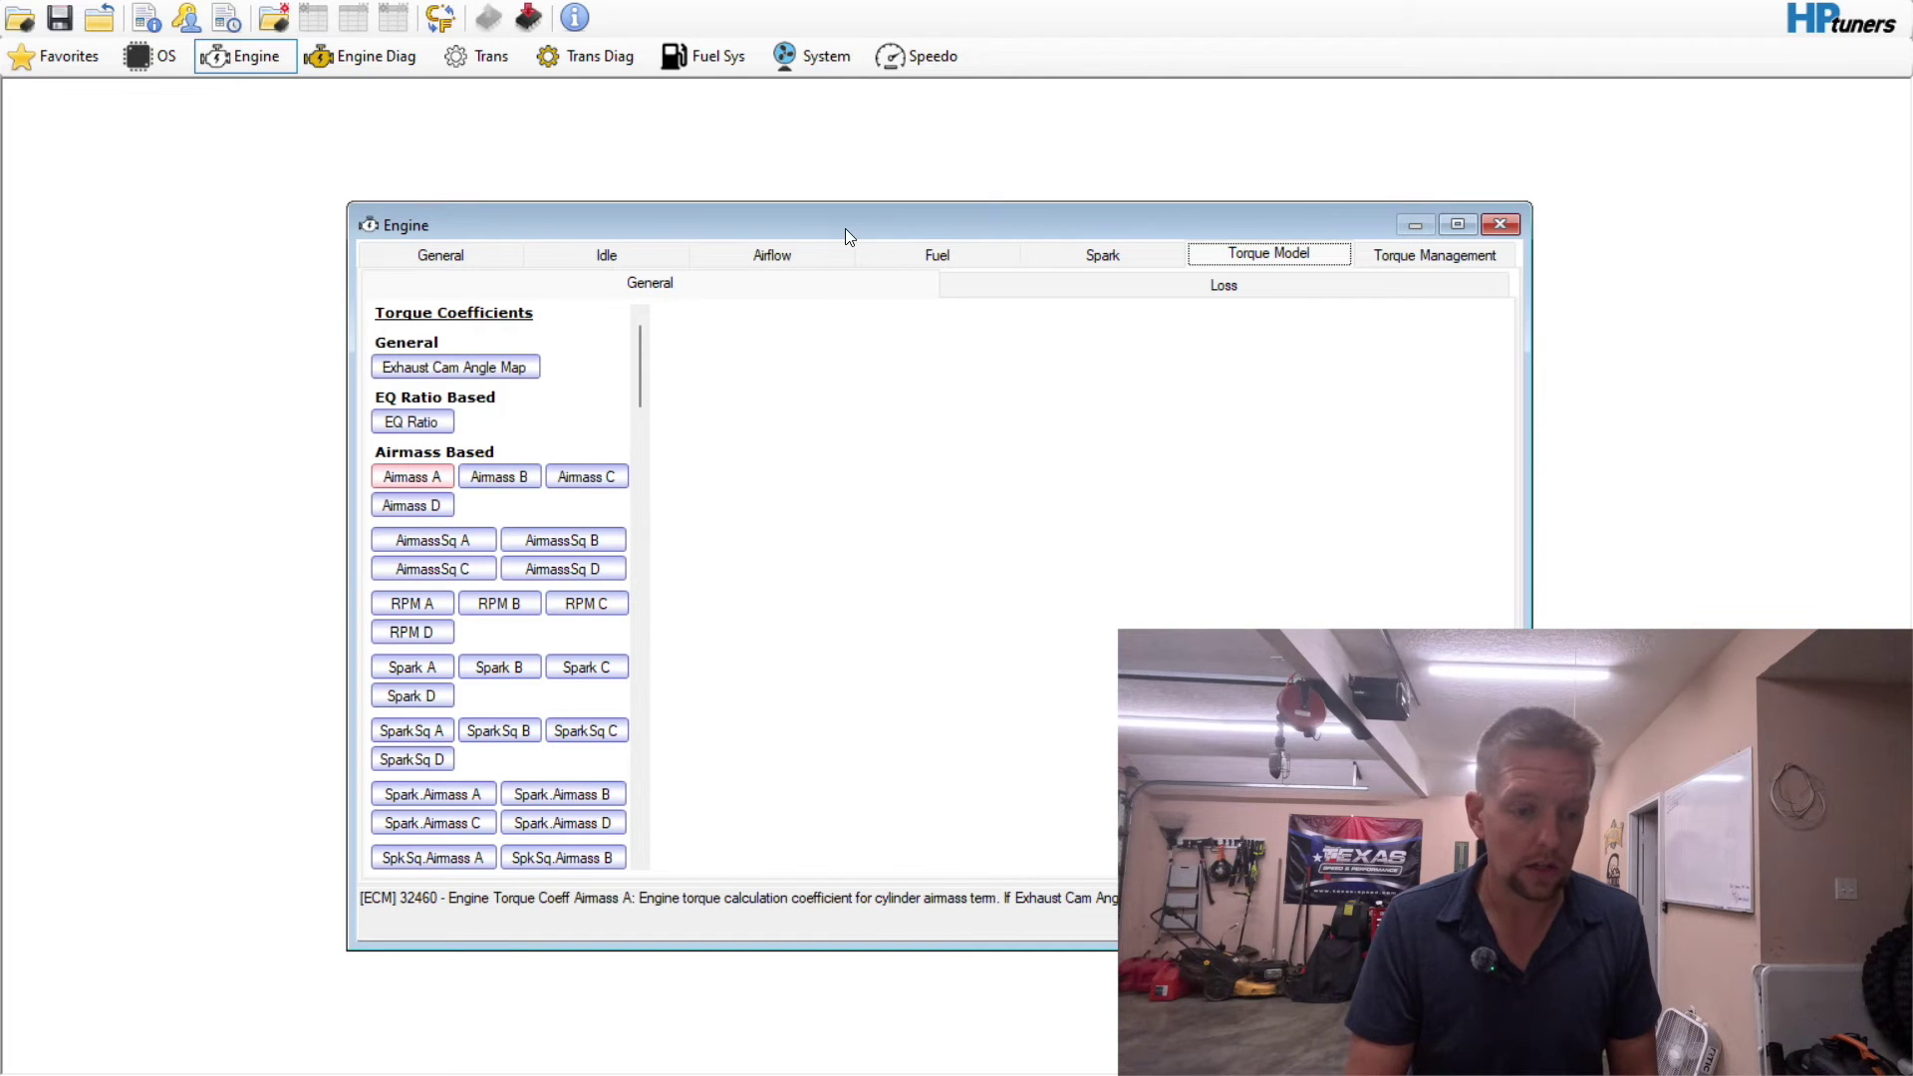
- Open the Virtual Torque tables and enter a -25 lb-ft adjustment for the 500 to 900 rpm, 0 to 400 mg cells without applying it
click(75, 1)
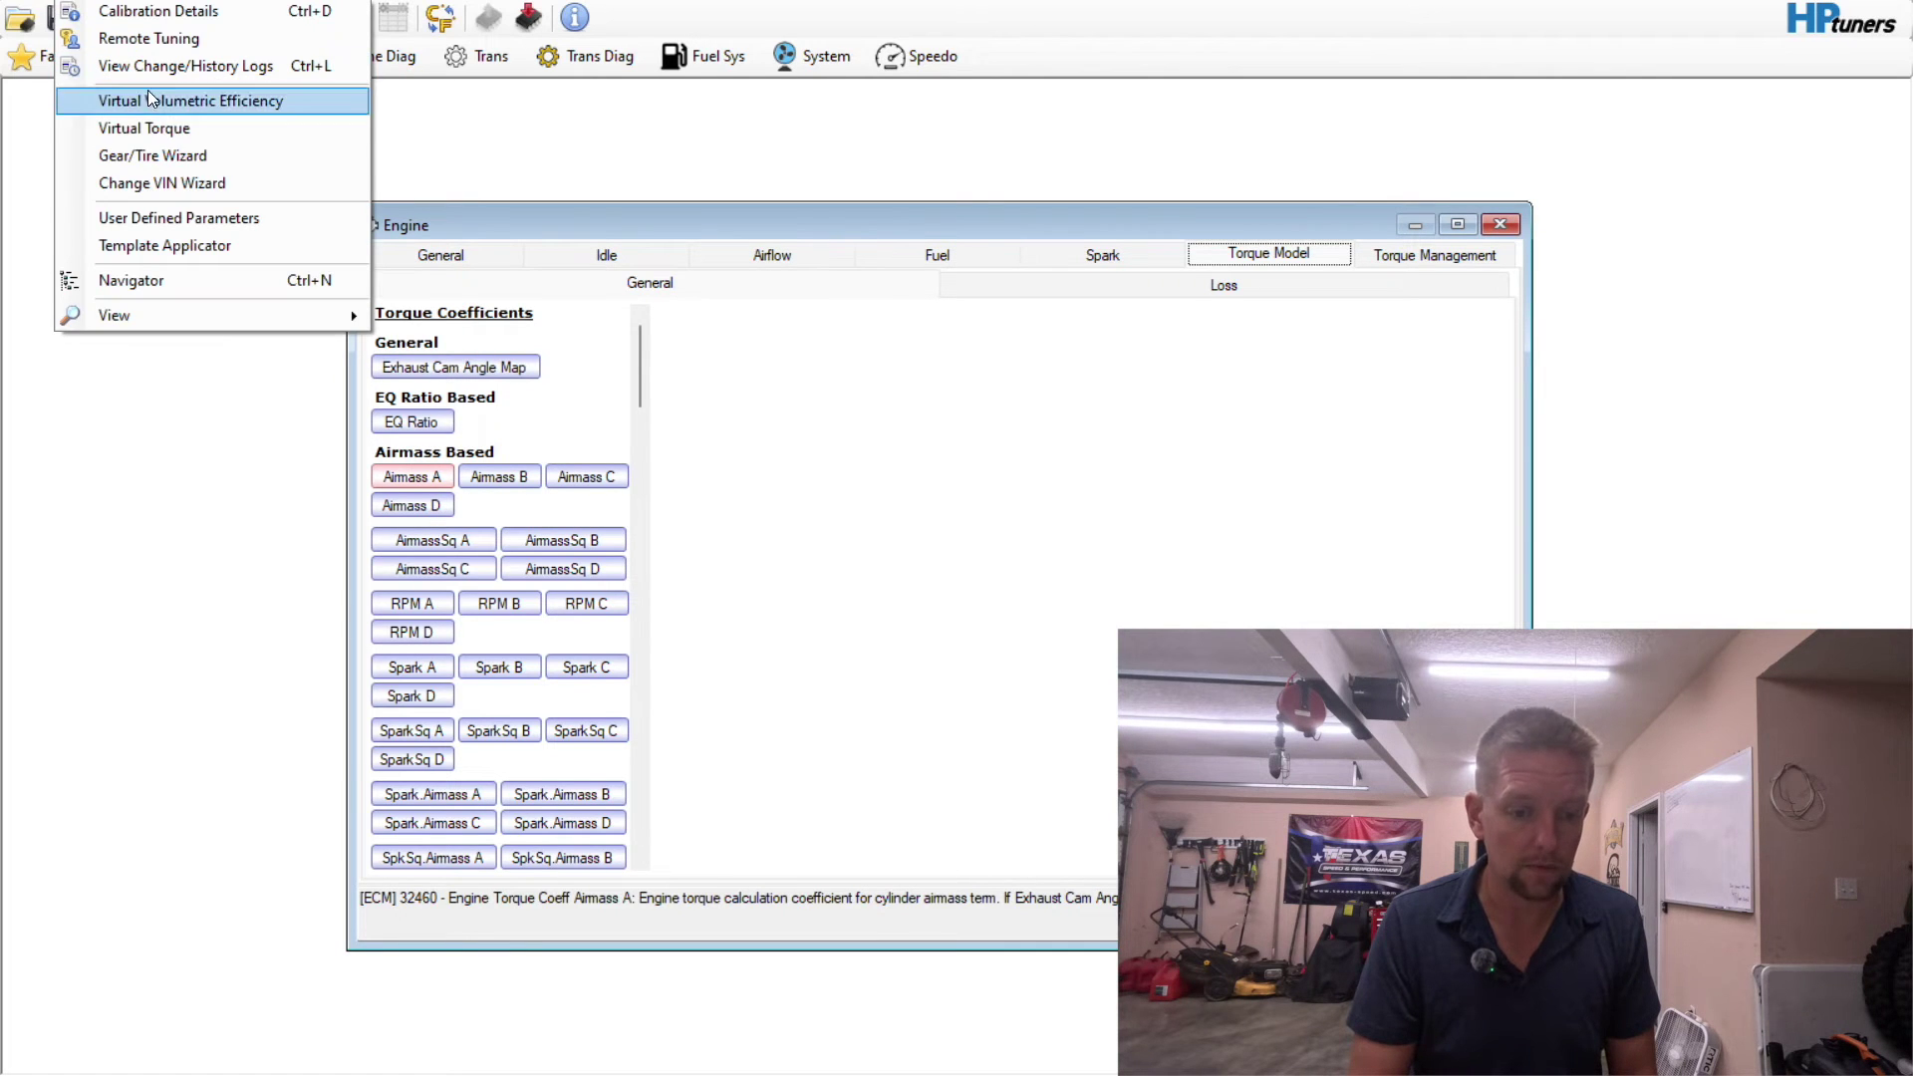
click(176, 130)
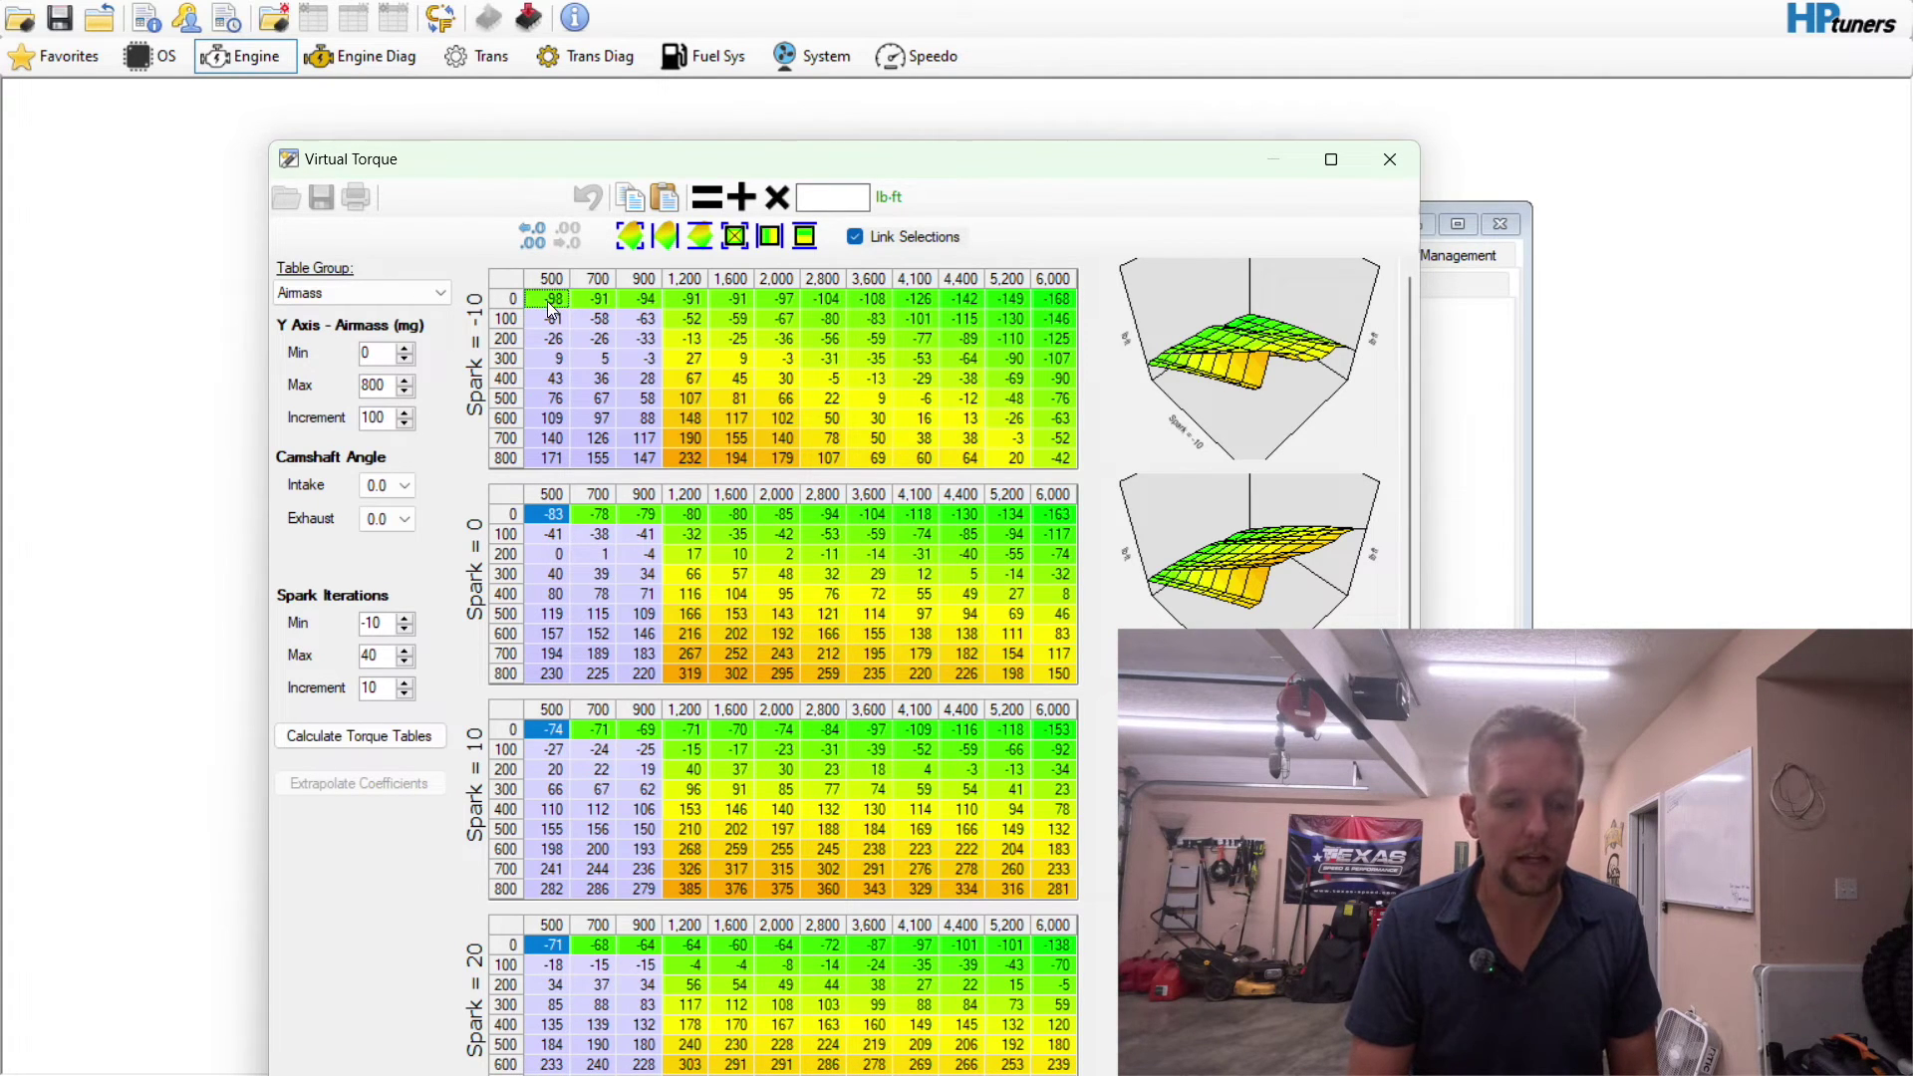
drag(550, 307, 655, 384)
click(831, 196)
text(-25)
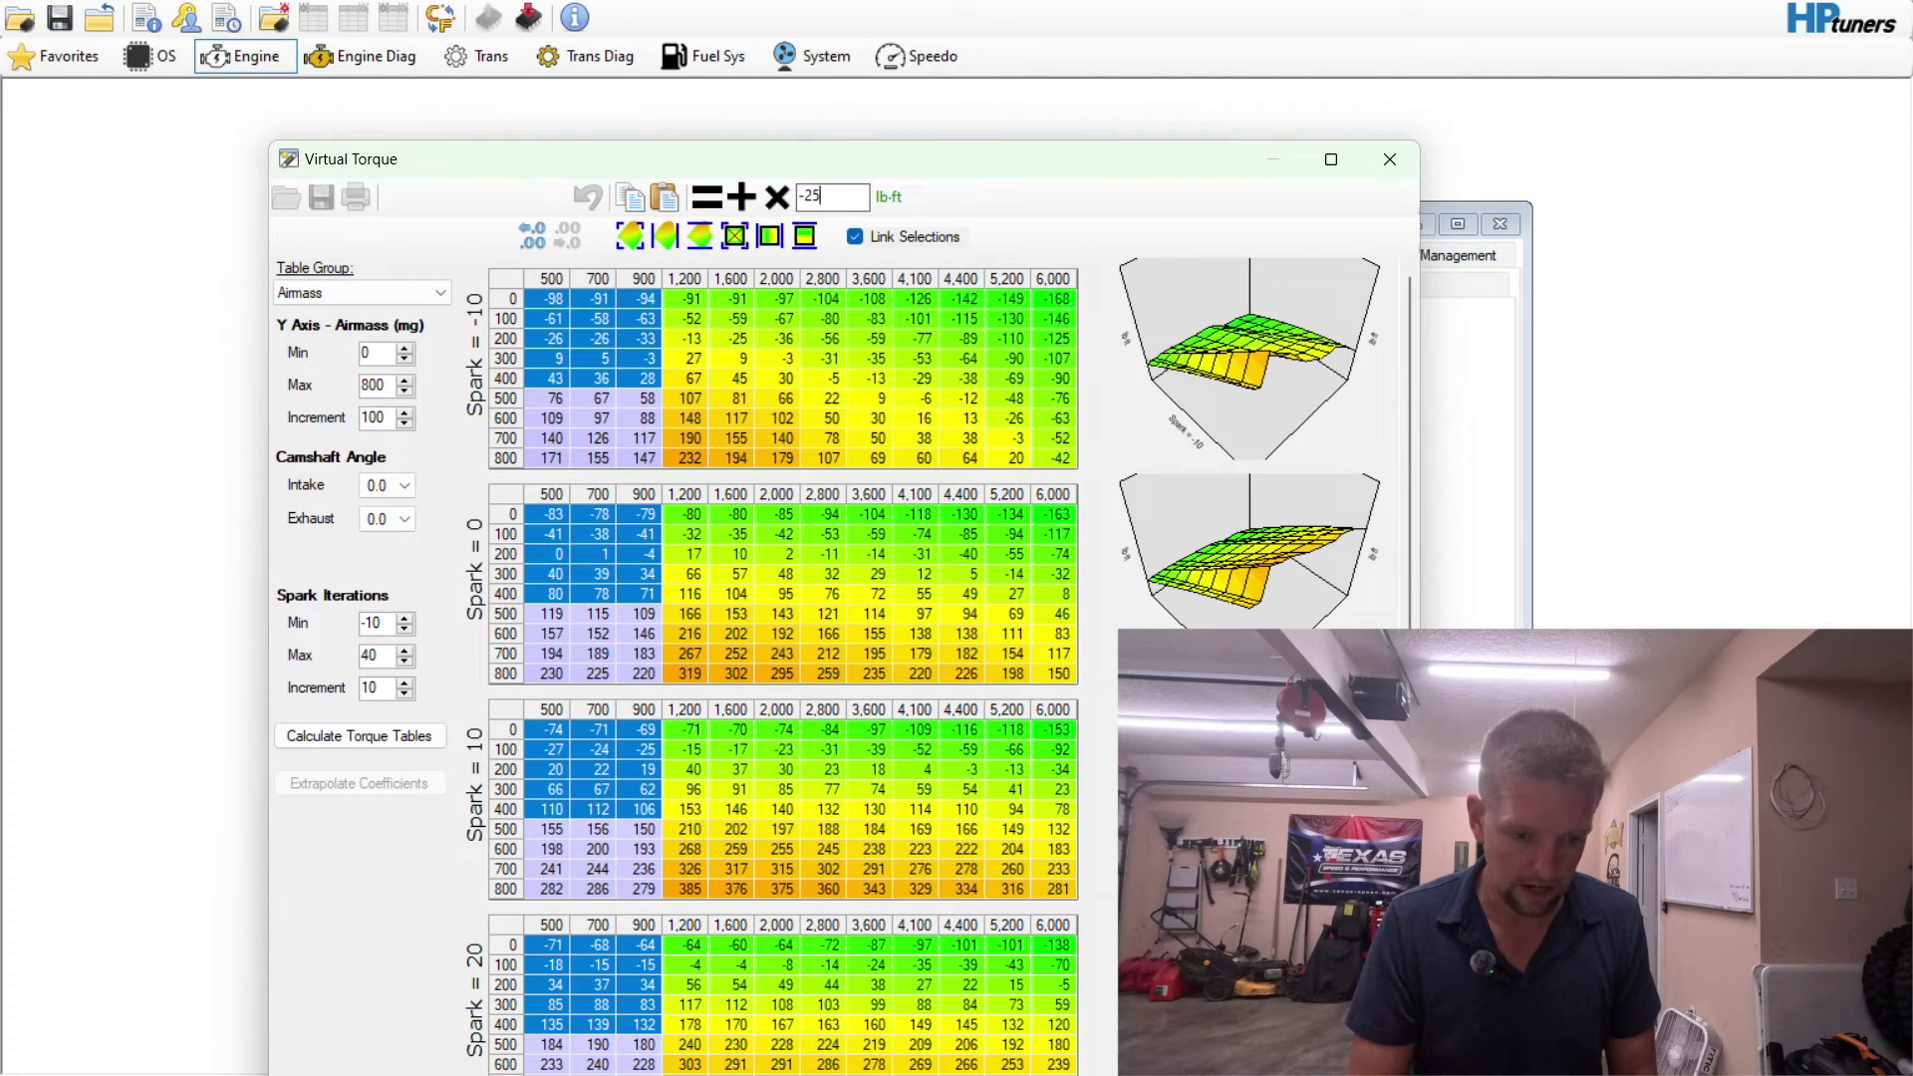
click(647, 319)
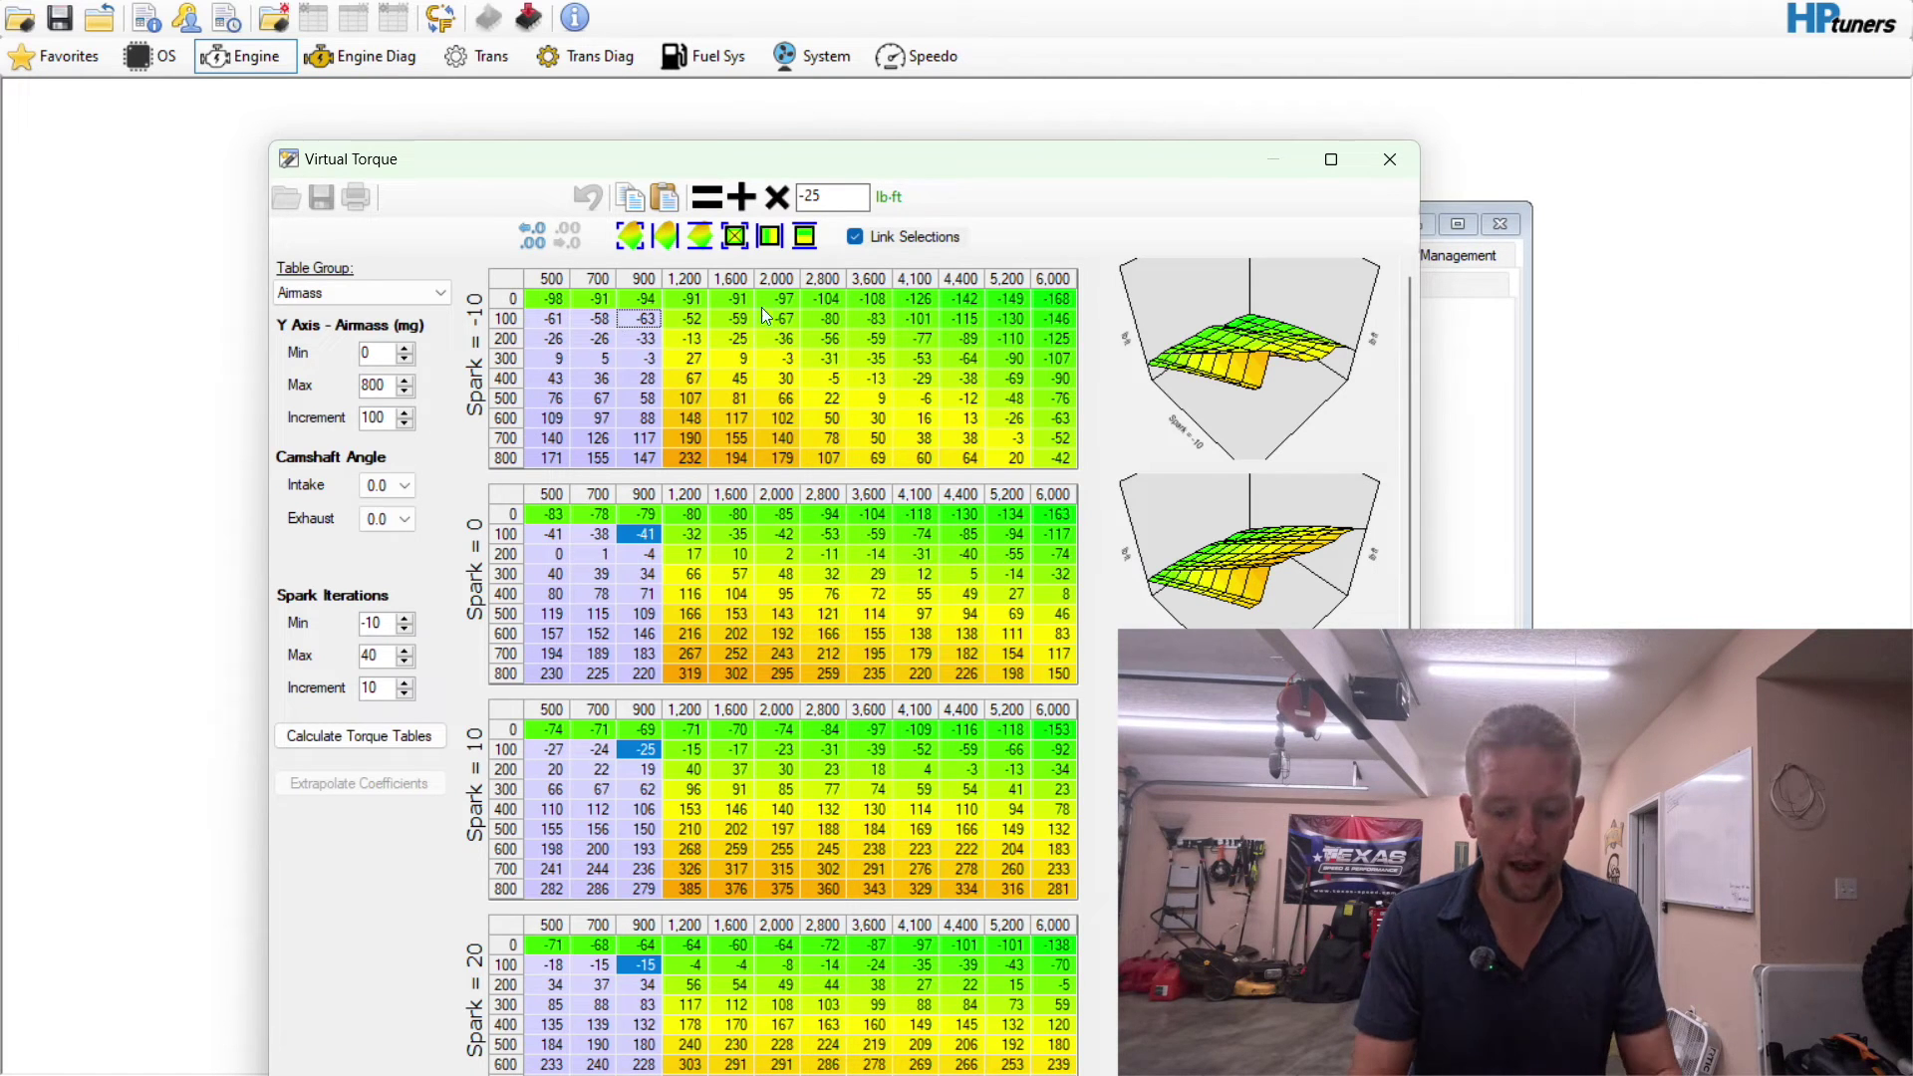
- Examine the Virtual Torque tables, covering the 900 to 1,600 rpm columns and the 5,200 to 6,000 rpm, 400 to 800 mg cells
click(654, 285)
drag(653, 285, 716, 303)
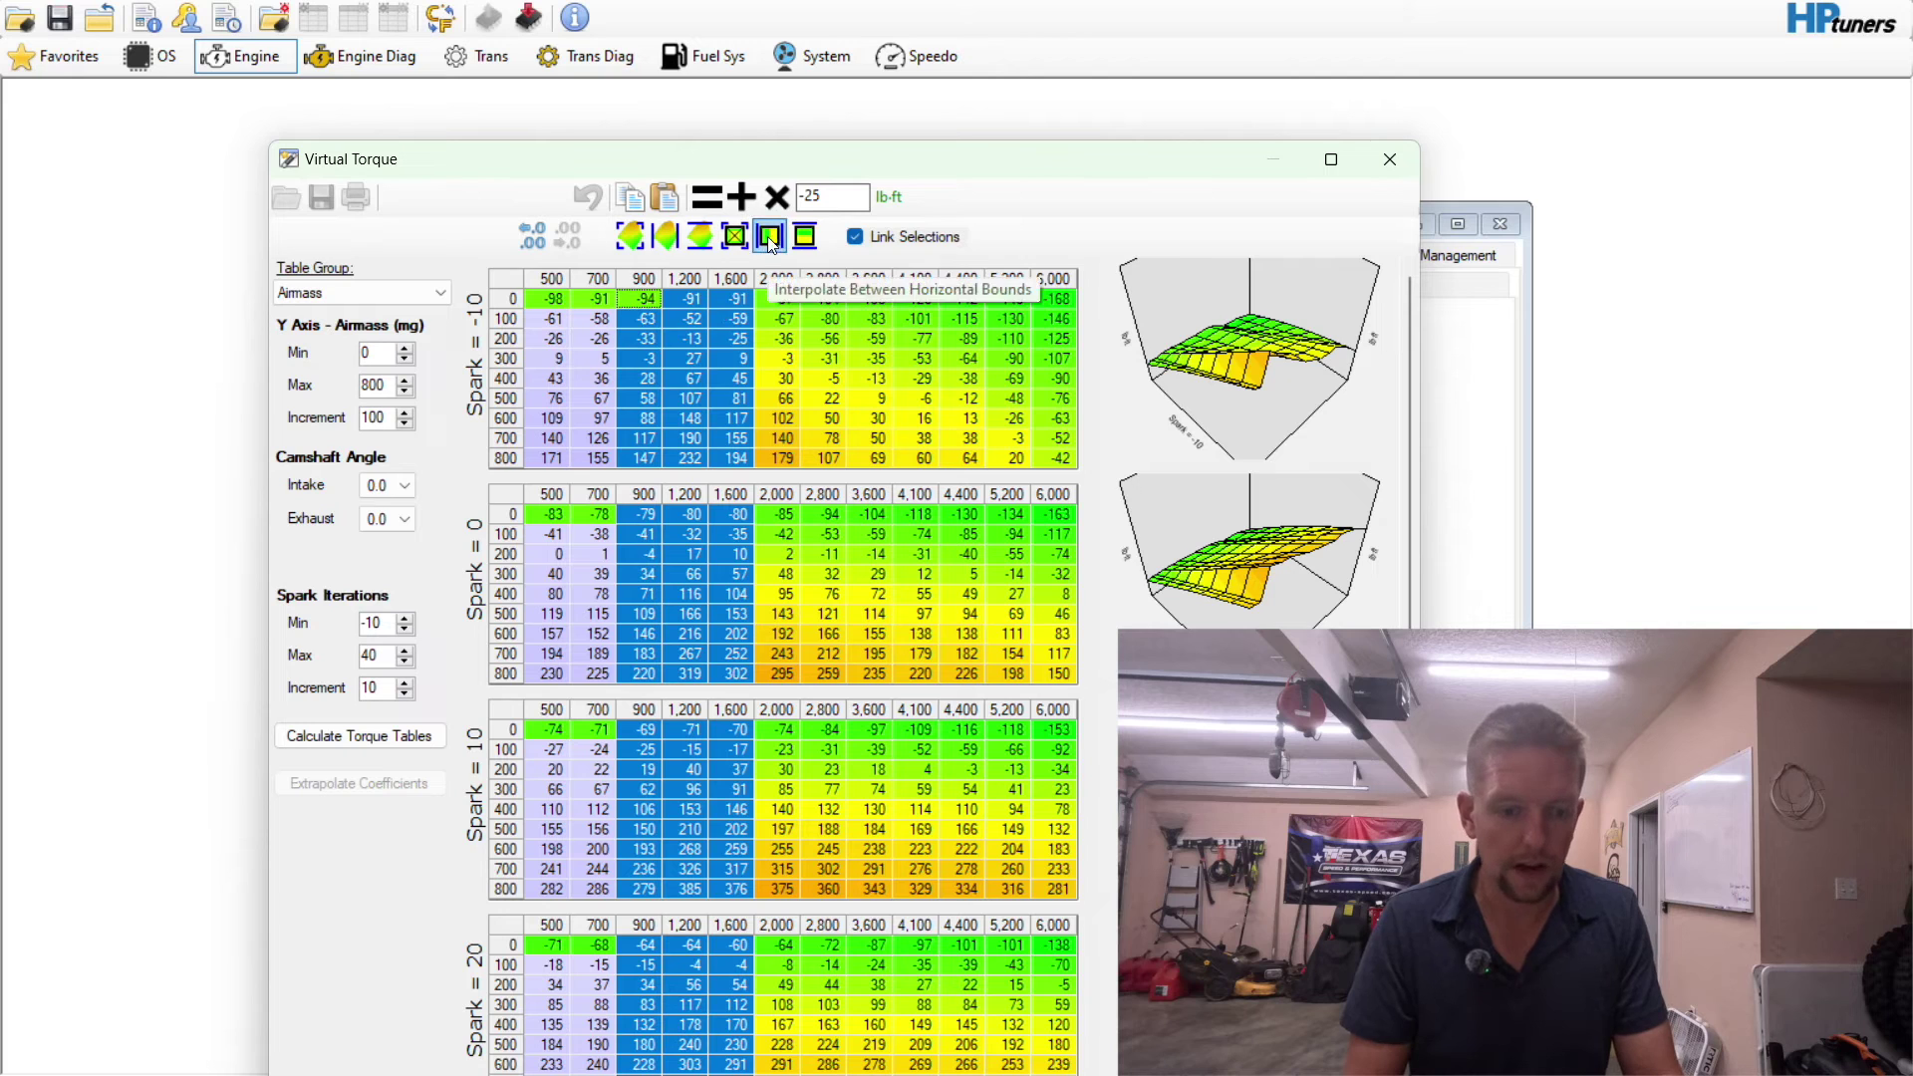
click(694, 359)
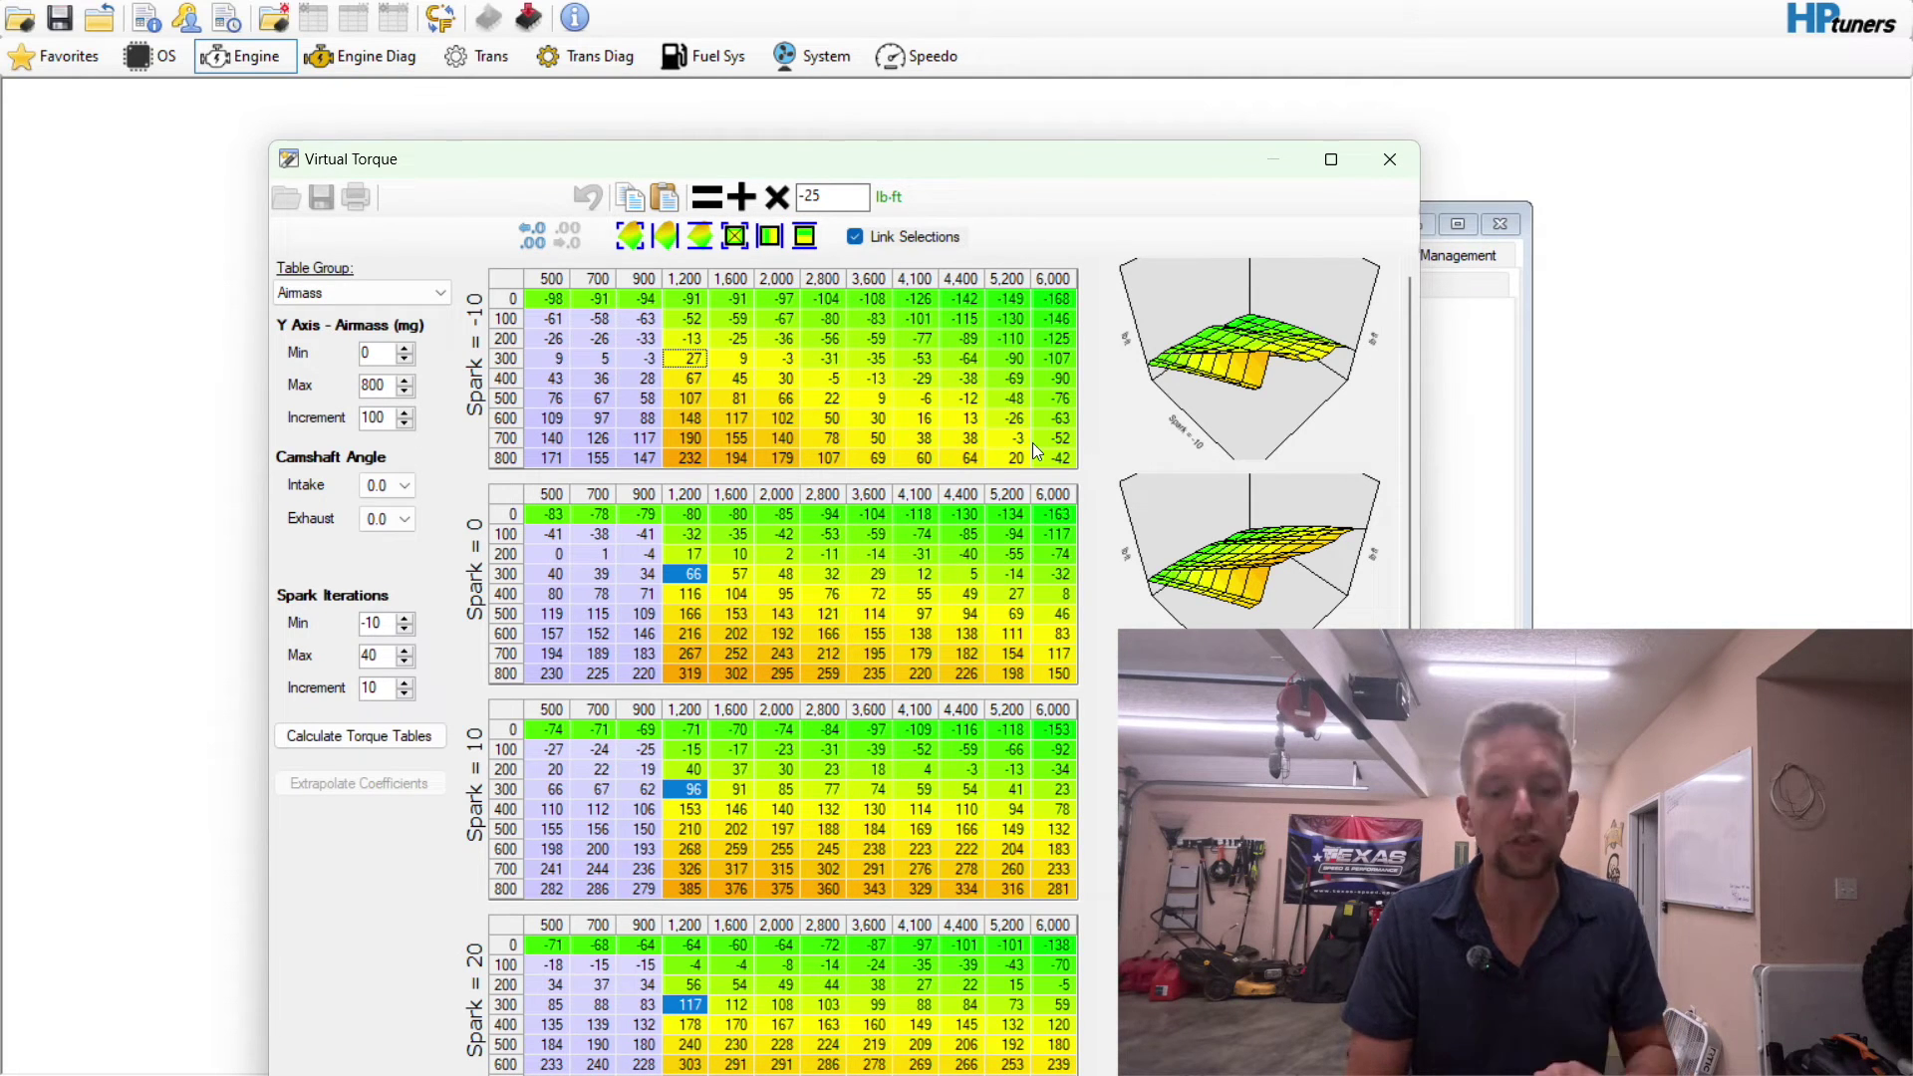
click(832, 299)
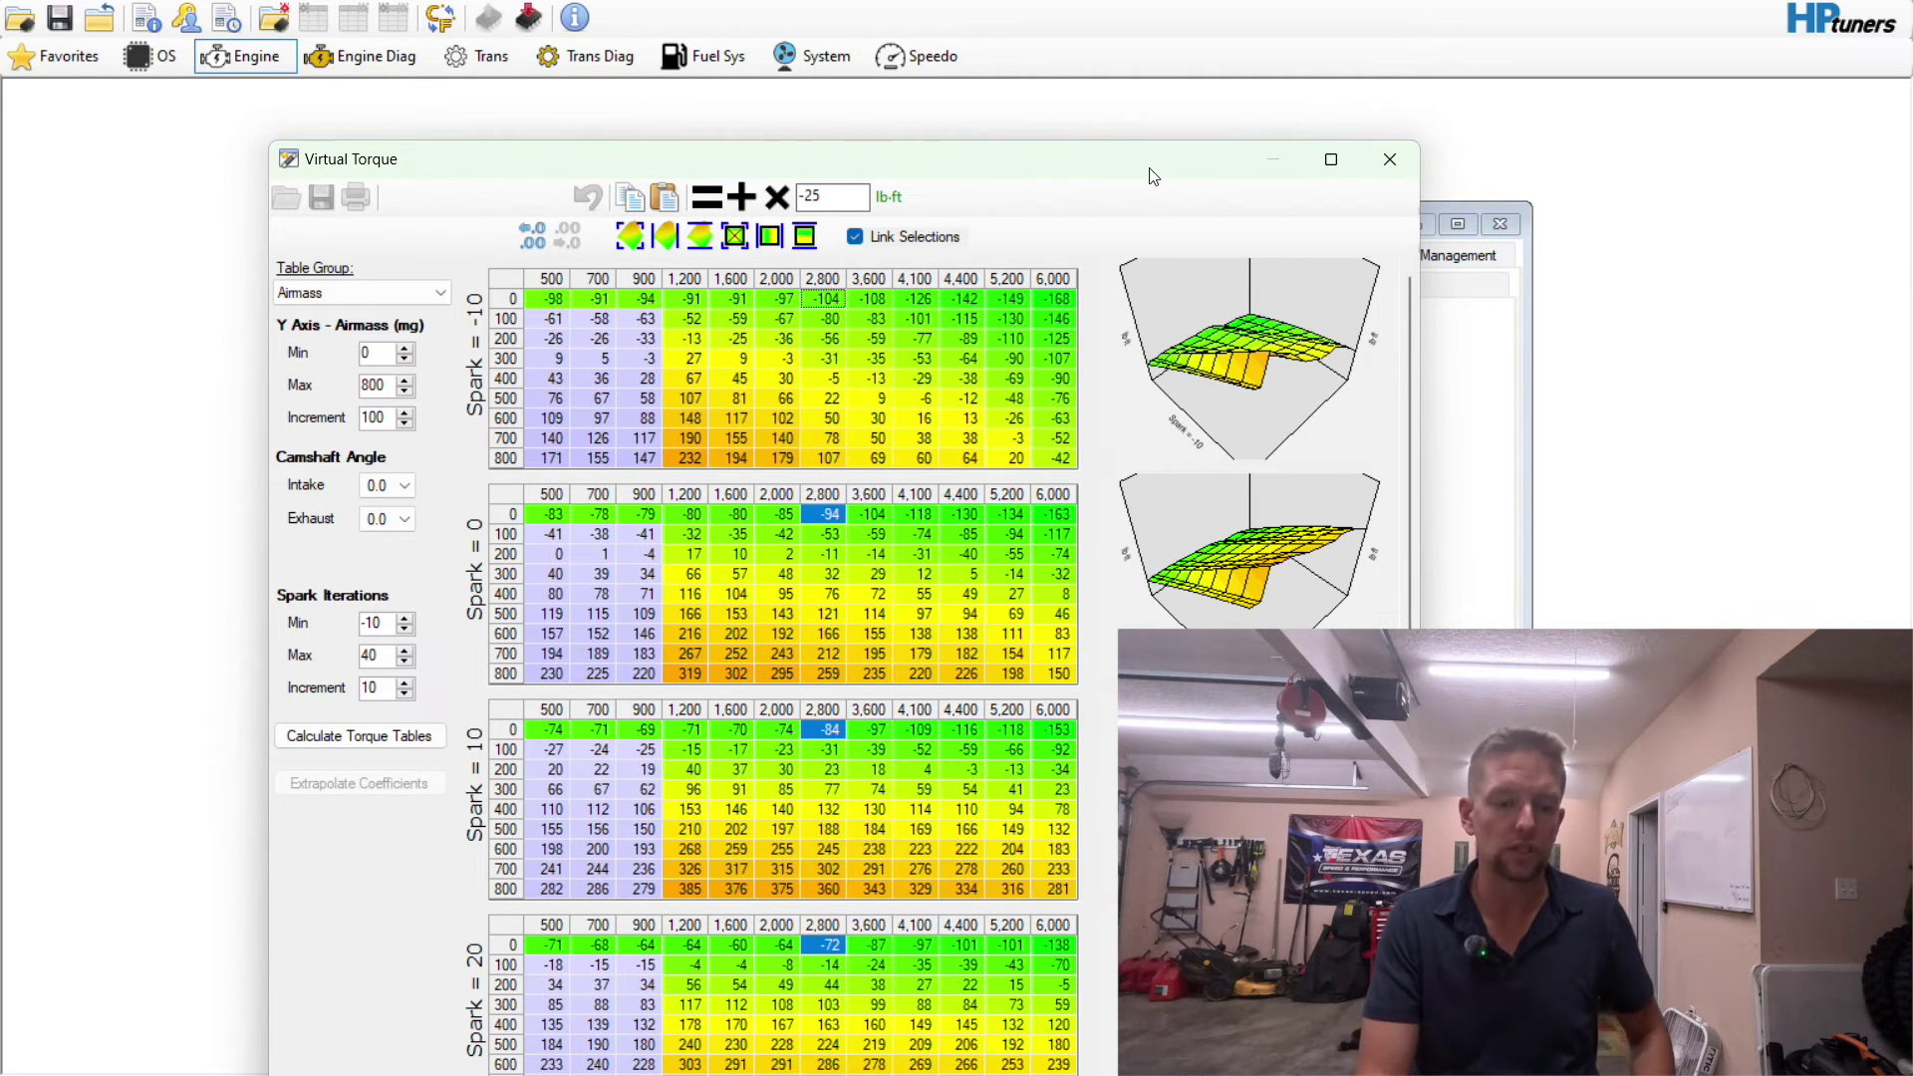
drag(1149, 174, 1164, 8)
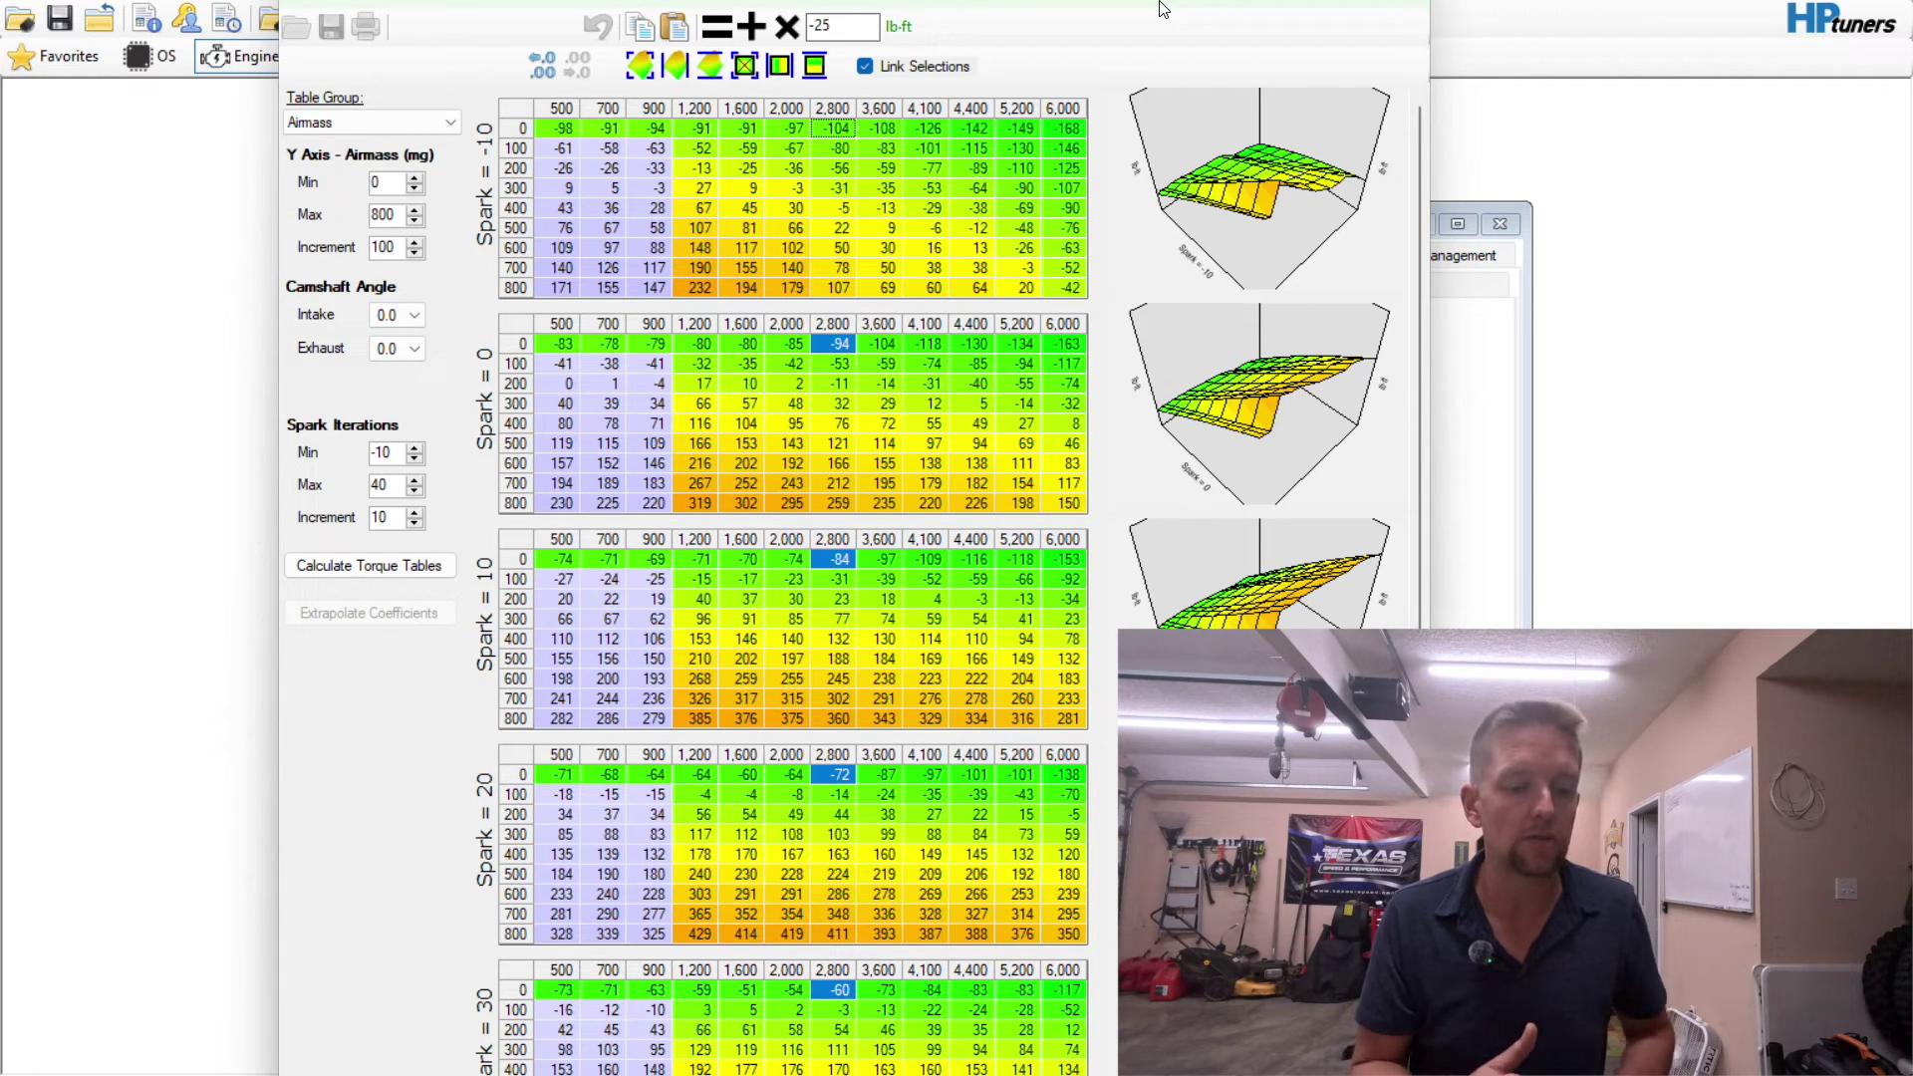
key(Down)
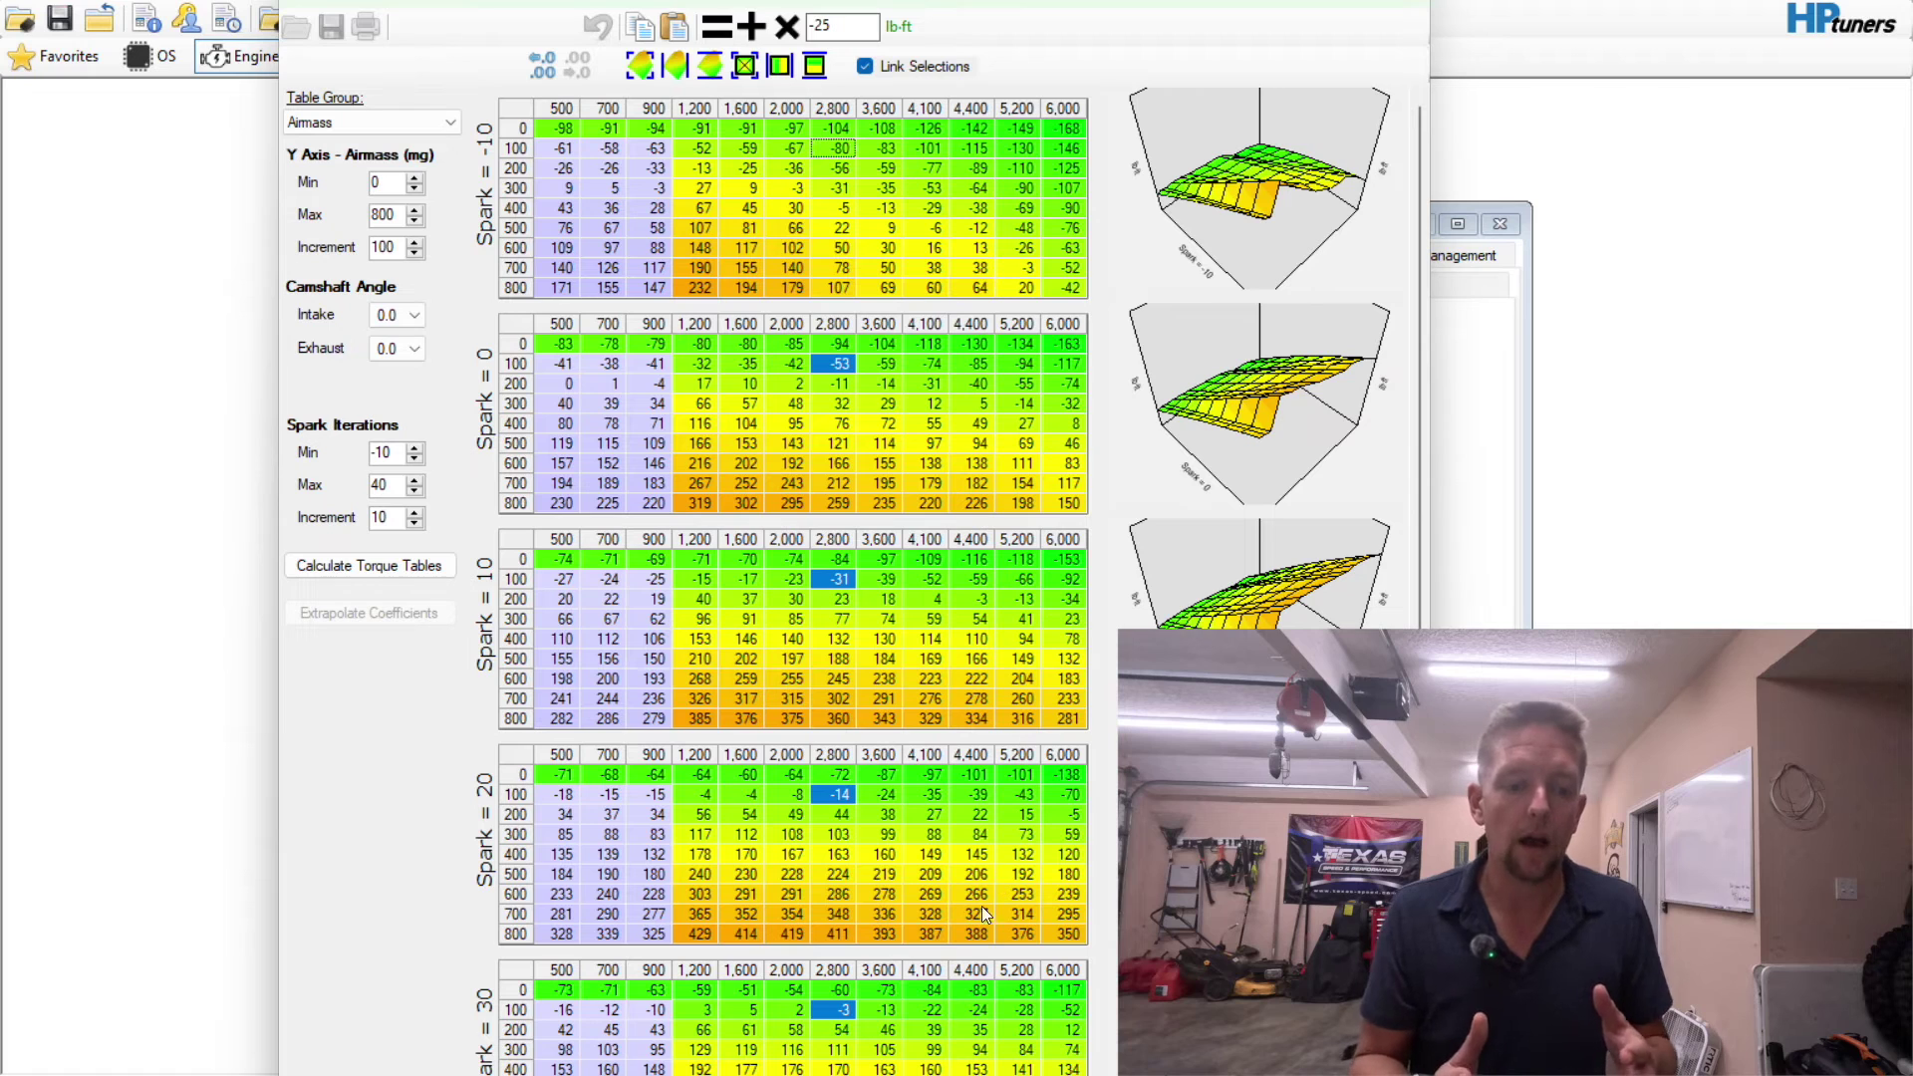
click(606, 679)
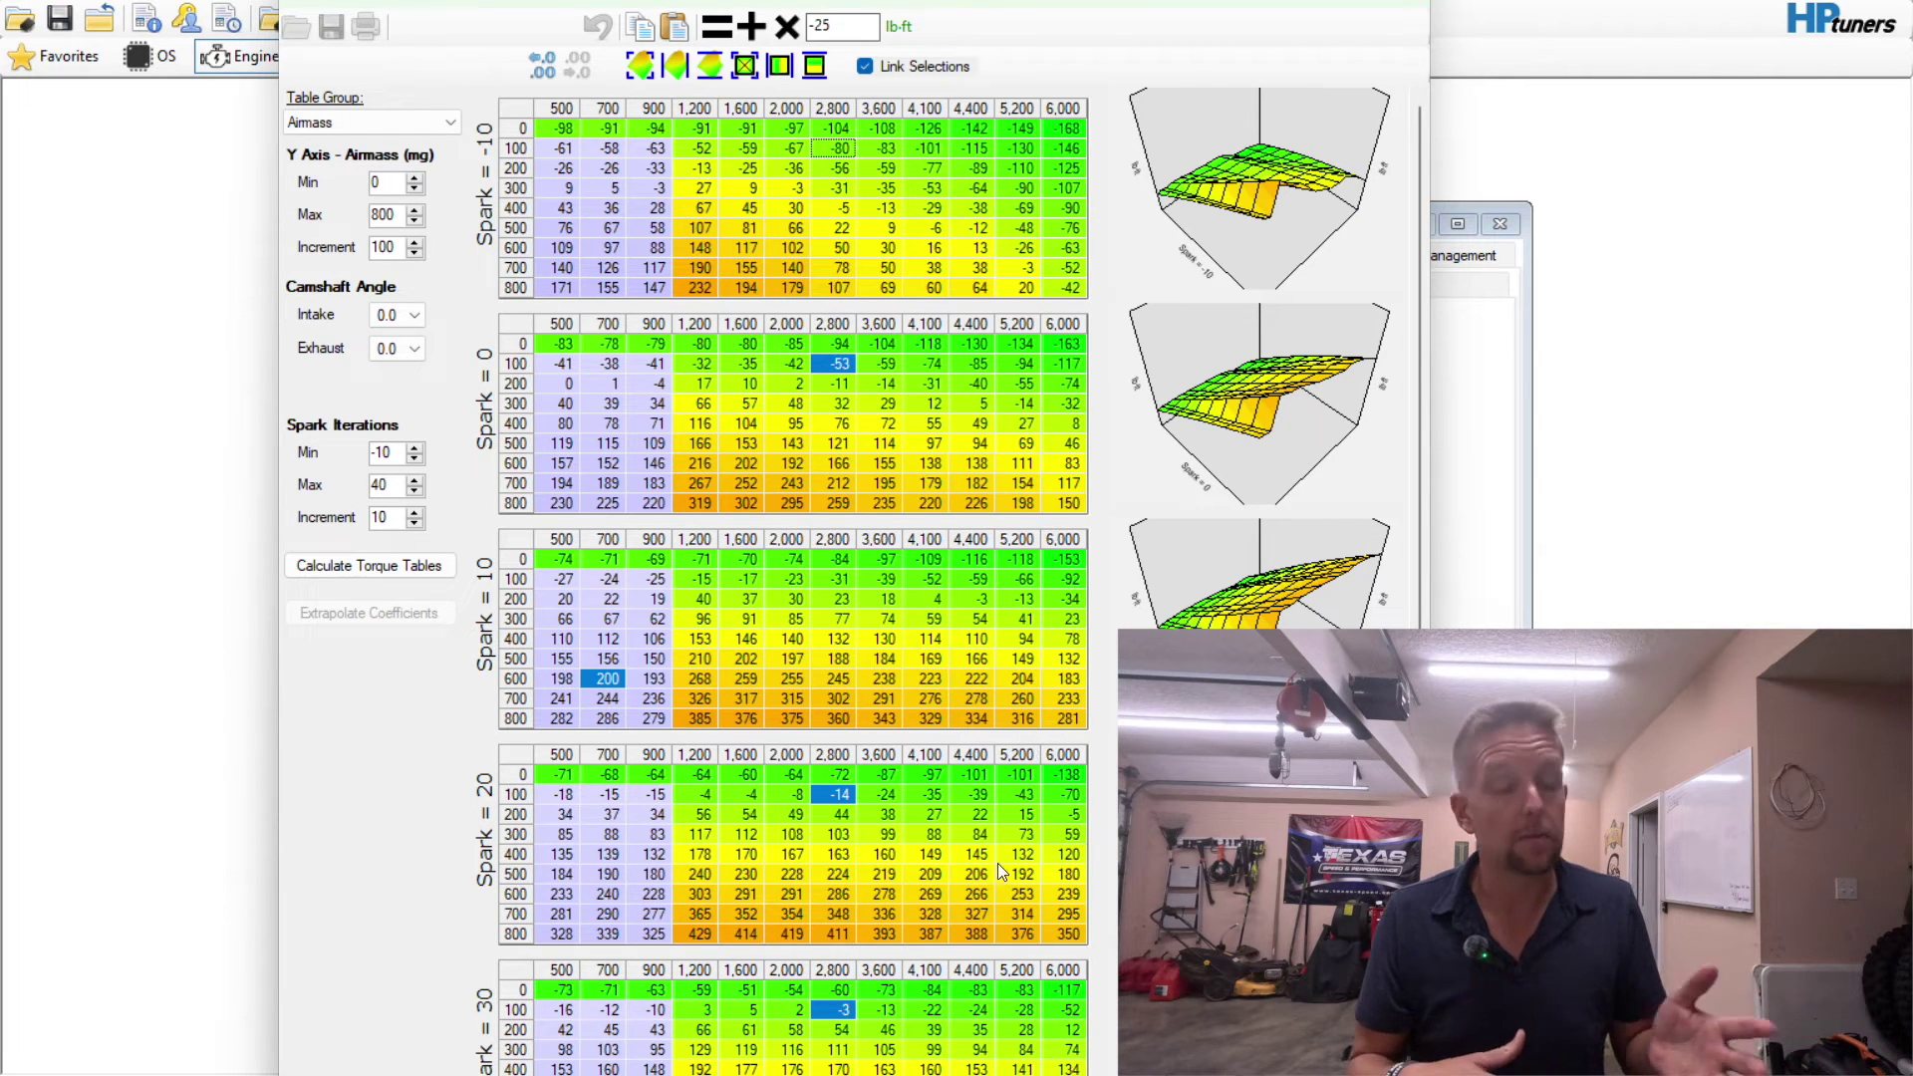
drag(1008, 861, 1103, 948)
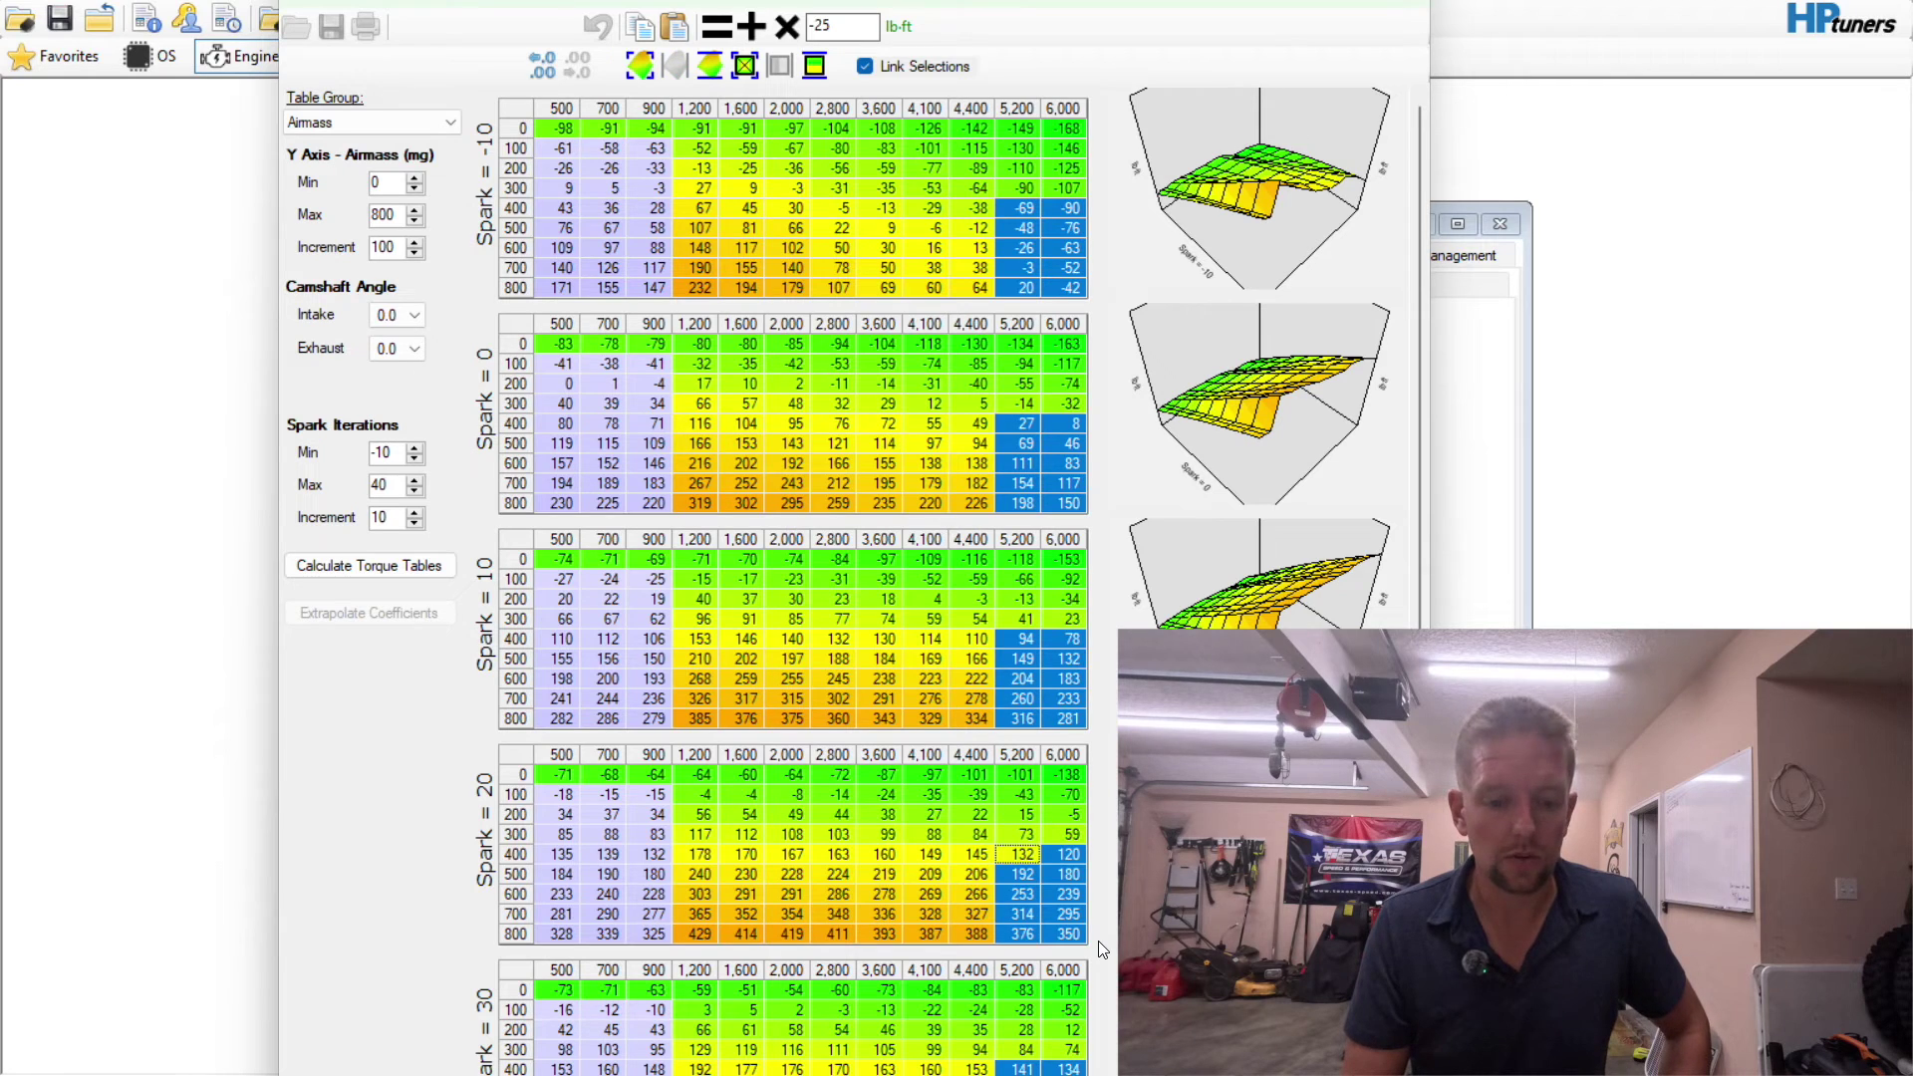
click(971, 247)
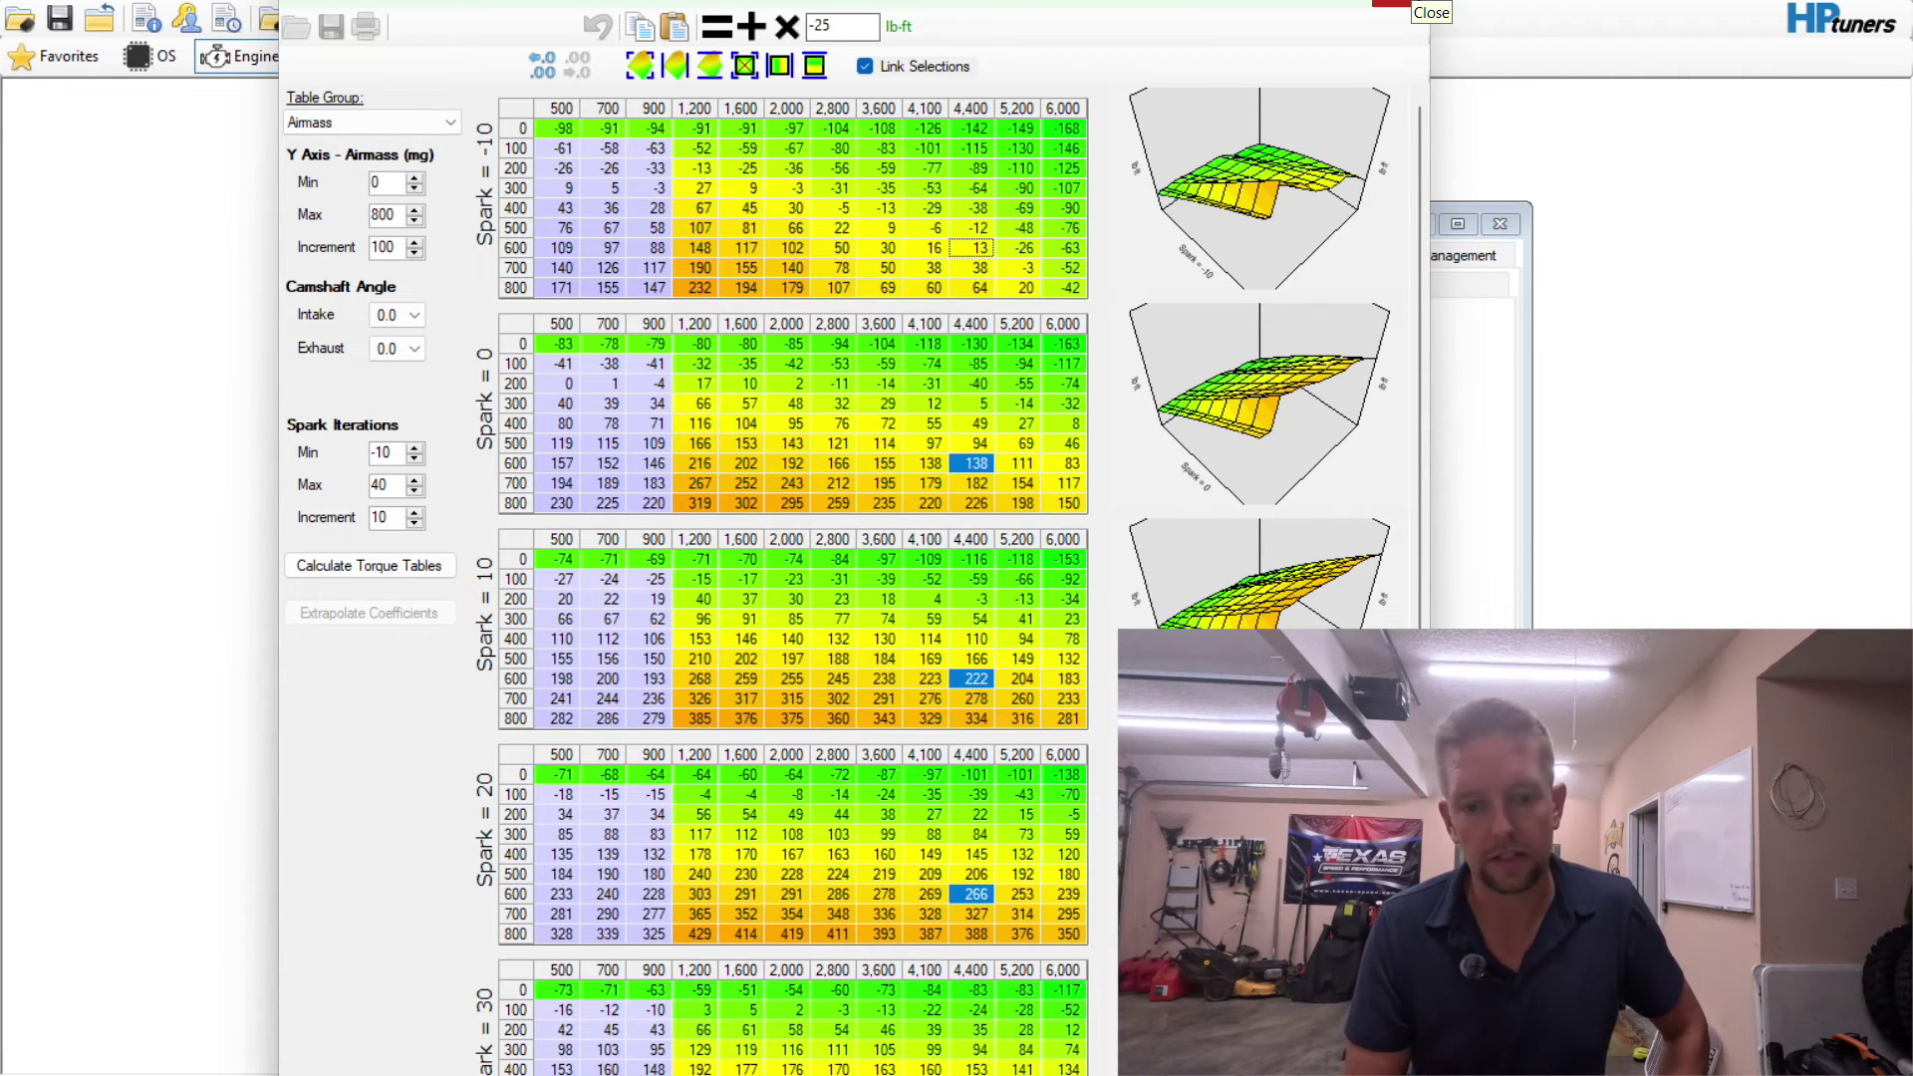
- Close the Virtual Torque tables and look over the A/C compressor loss tables of the torque model
click(1393, 3)
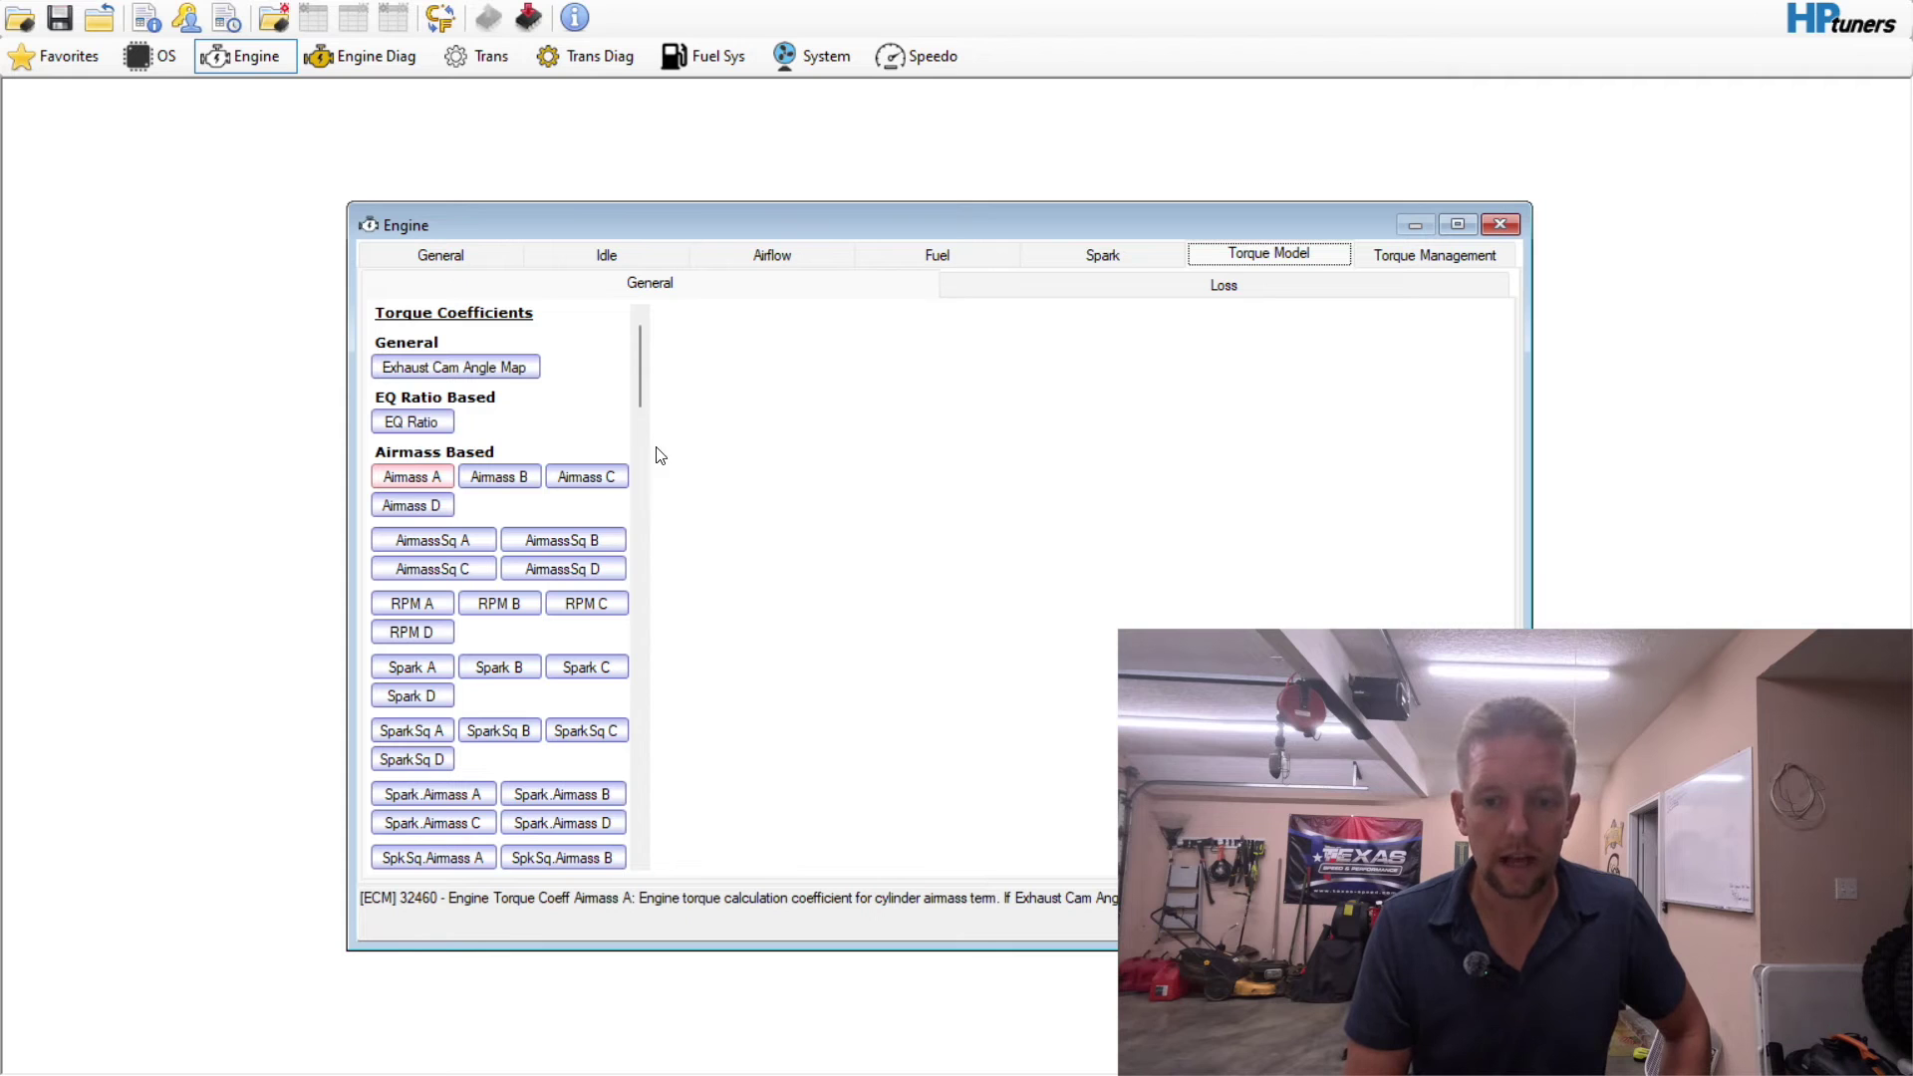
click(1211, 291)
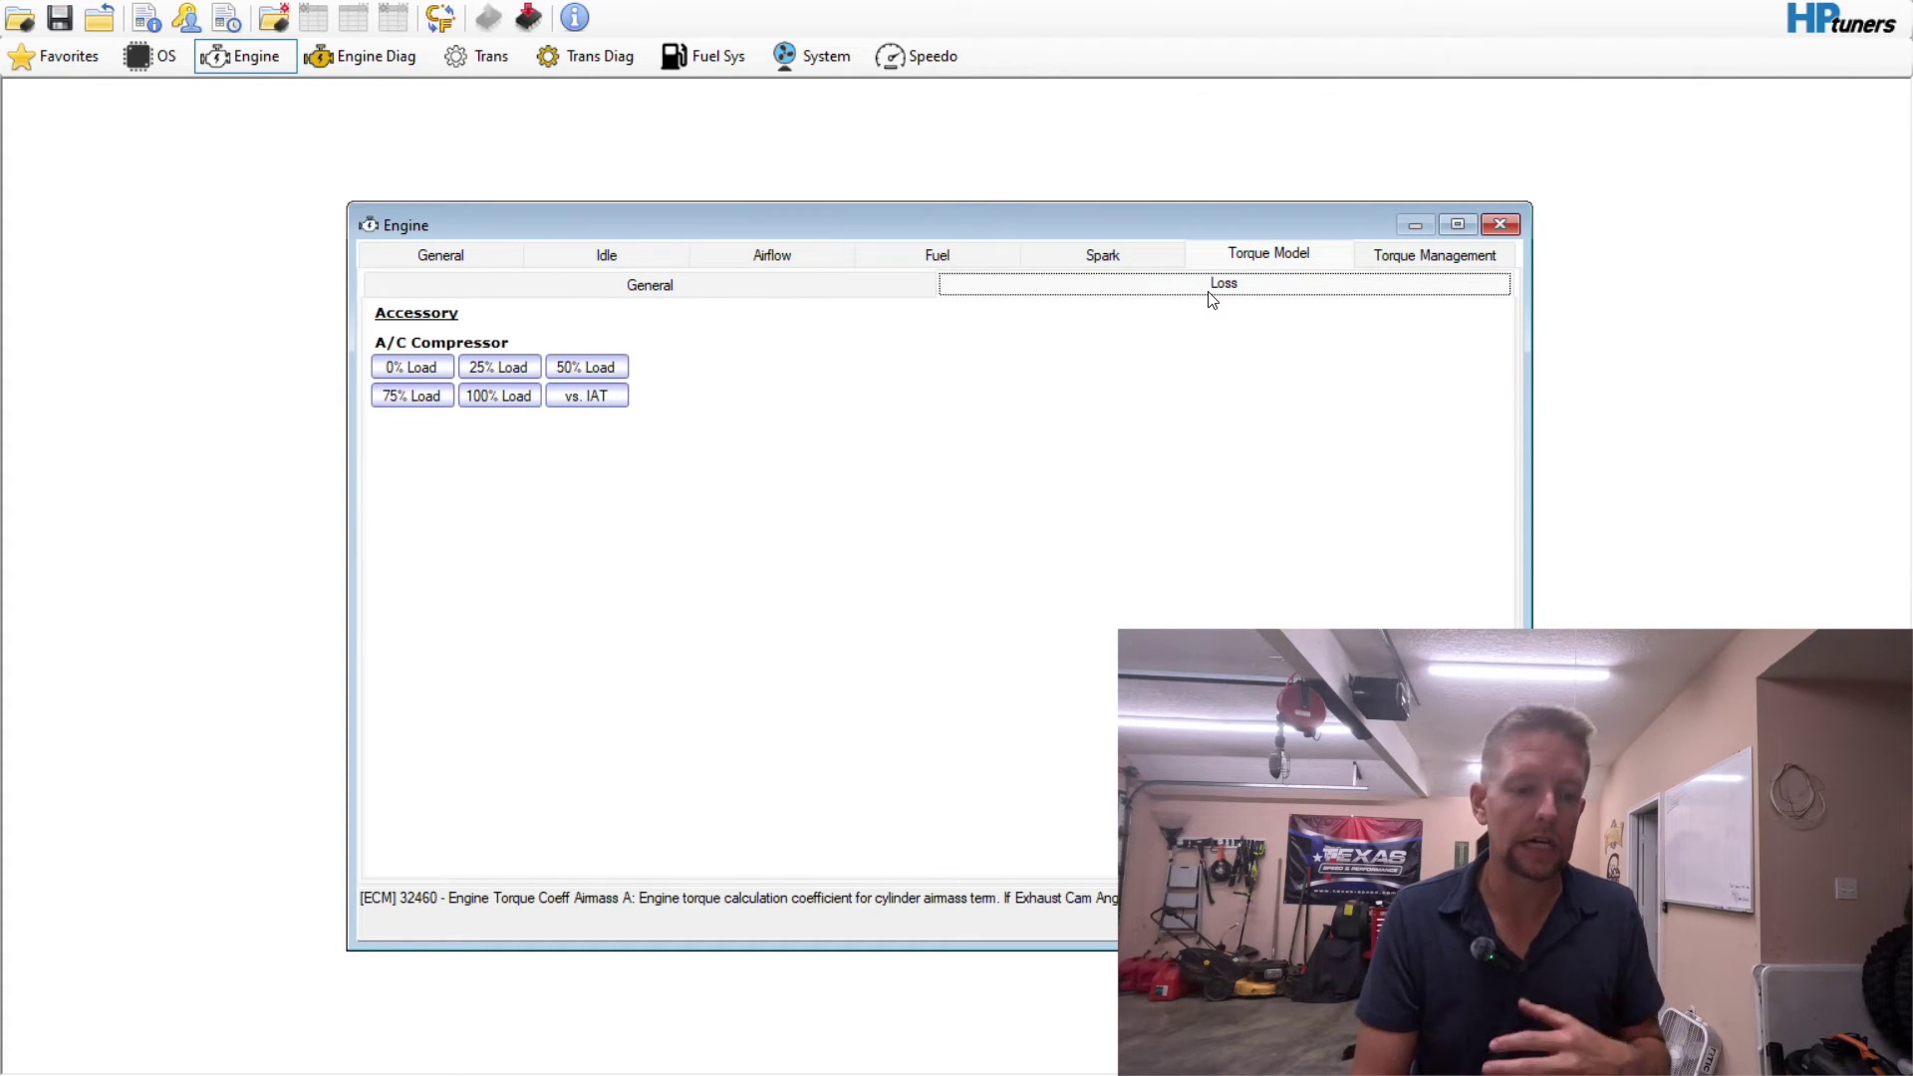
click(765, 290)
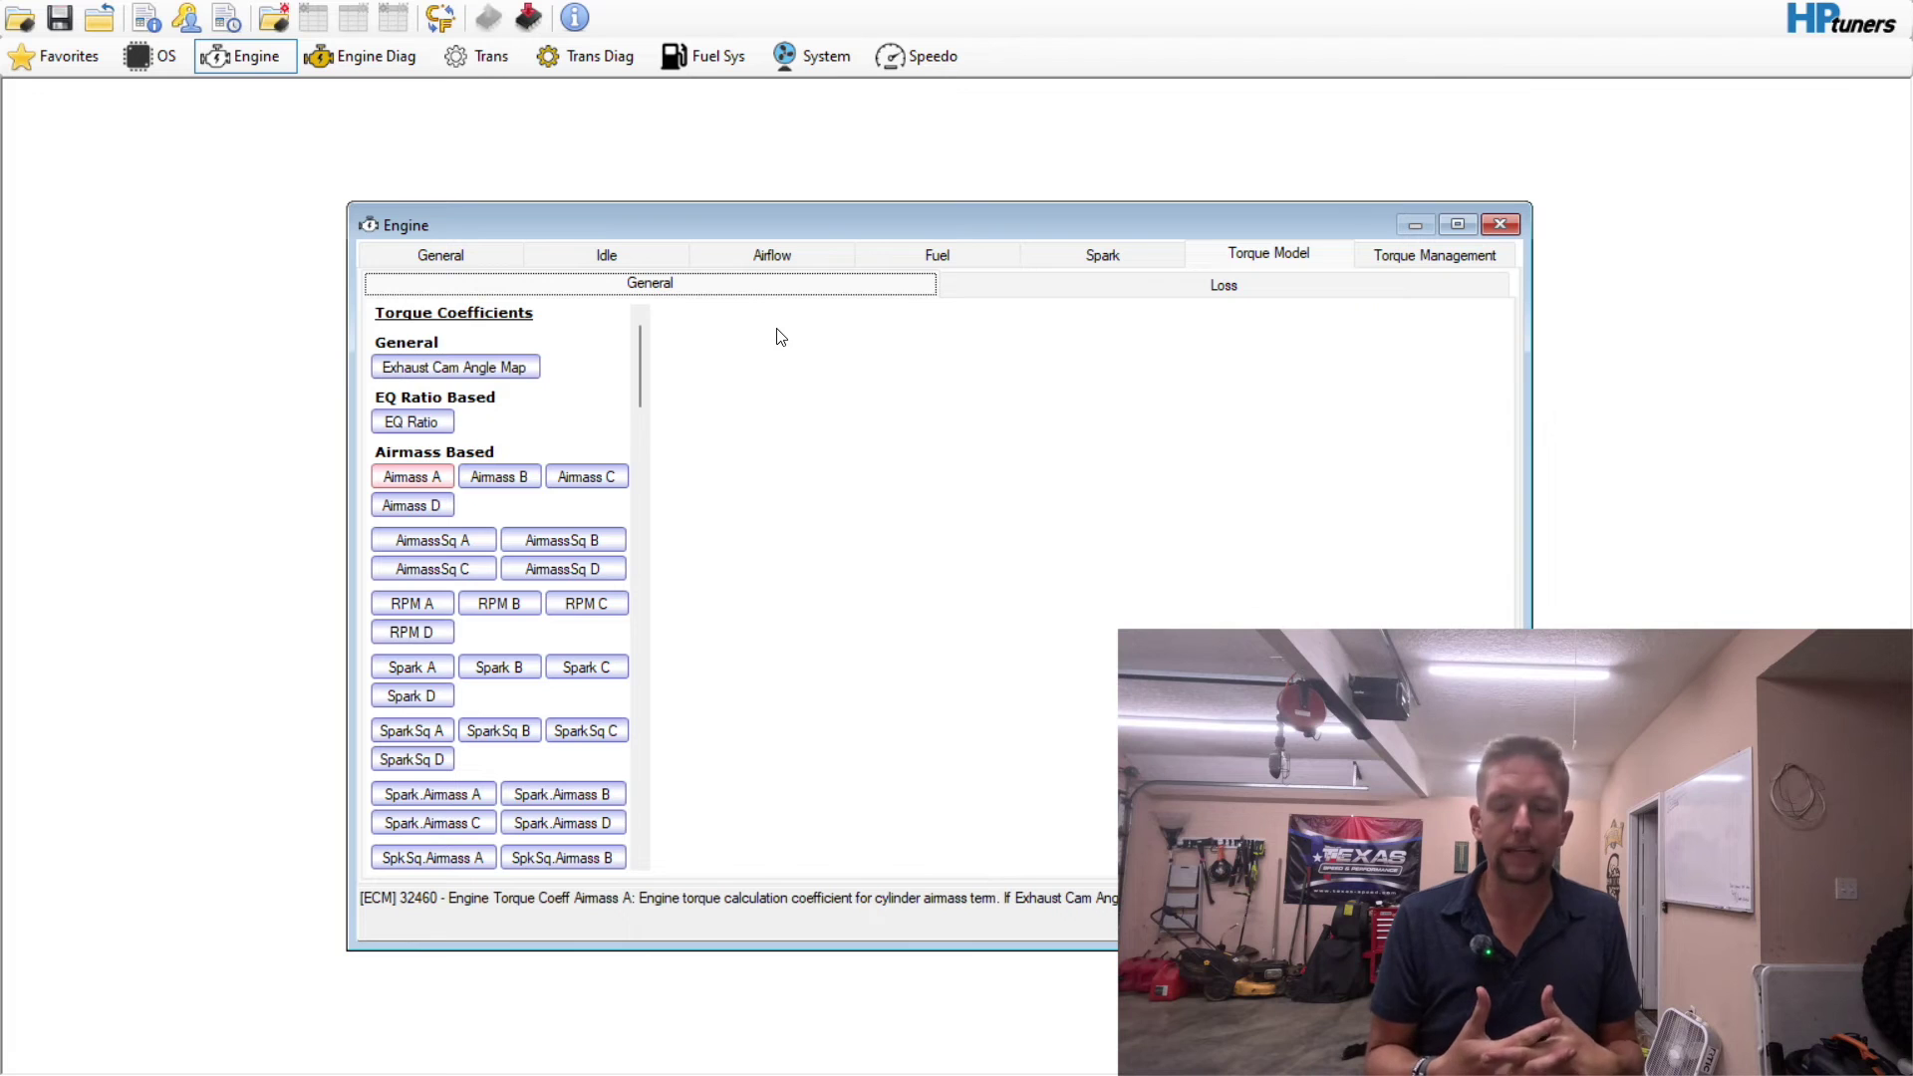
- Add 12 degrees to the 4,000 to 6,000 rpm, 0.64 to 1.24 g cells of the base Minimum Final Spark table
click(1049, 262)
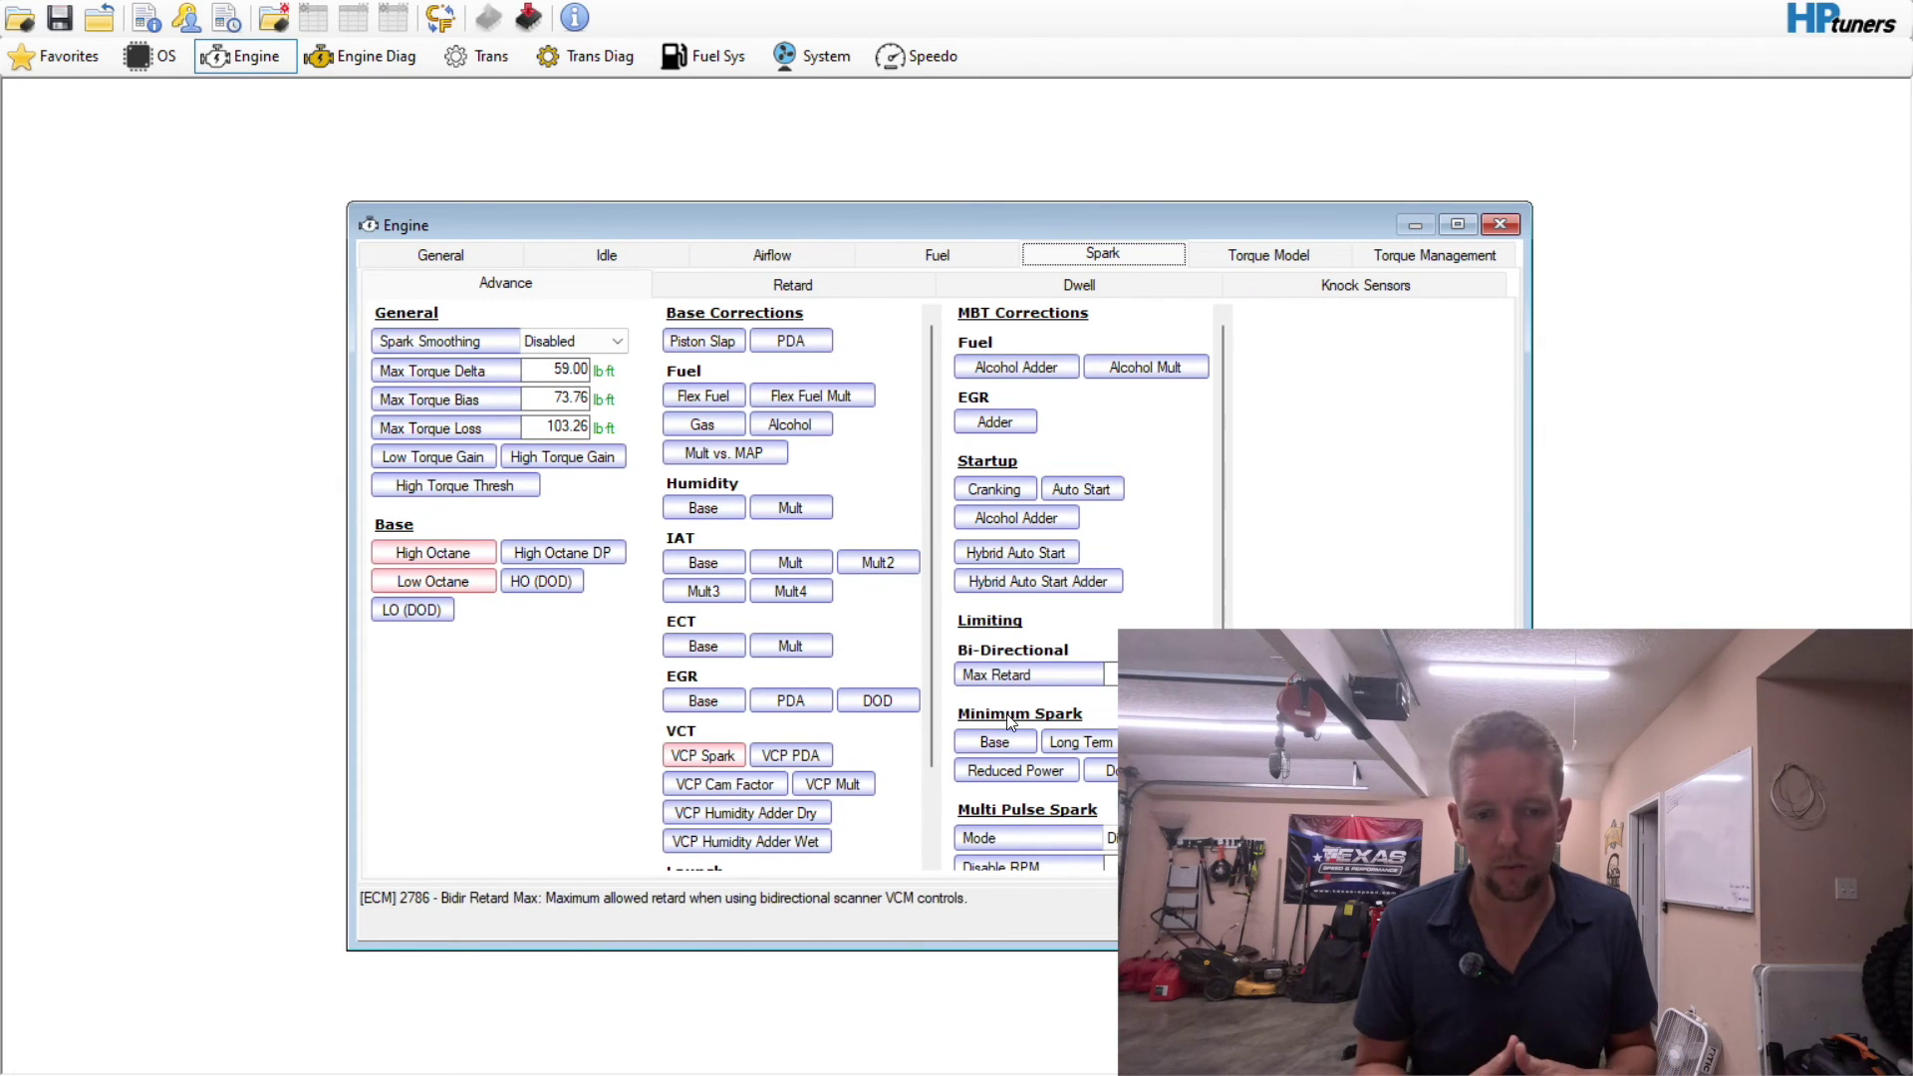
click(1000, 742)
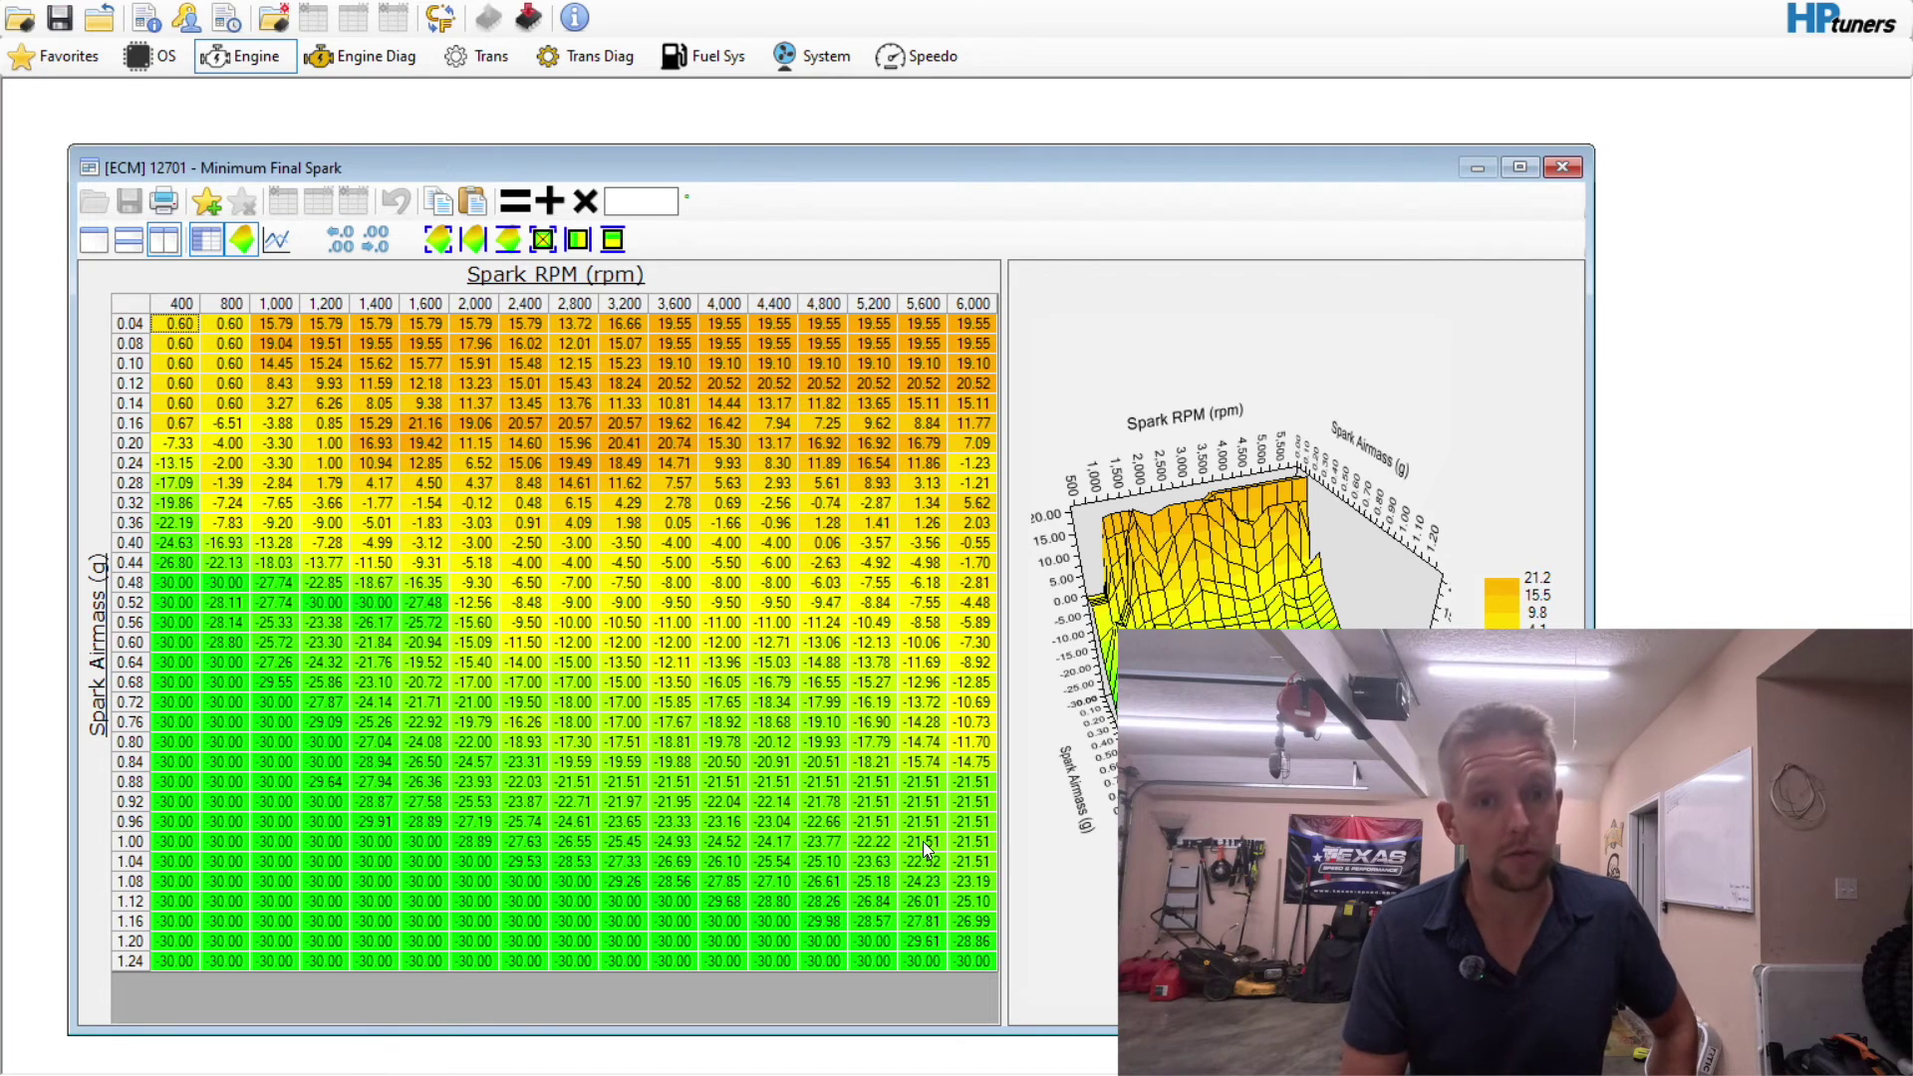
click(1004, 845)
drag(1004, 845, 1129, 851)
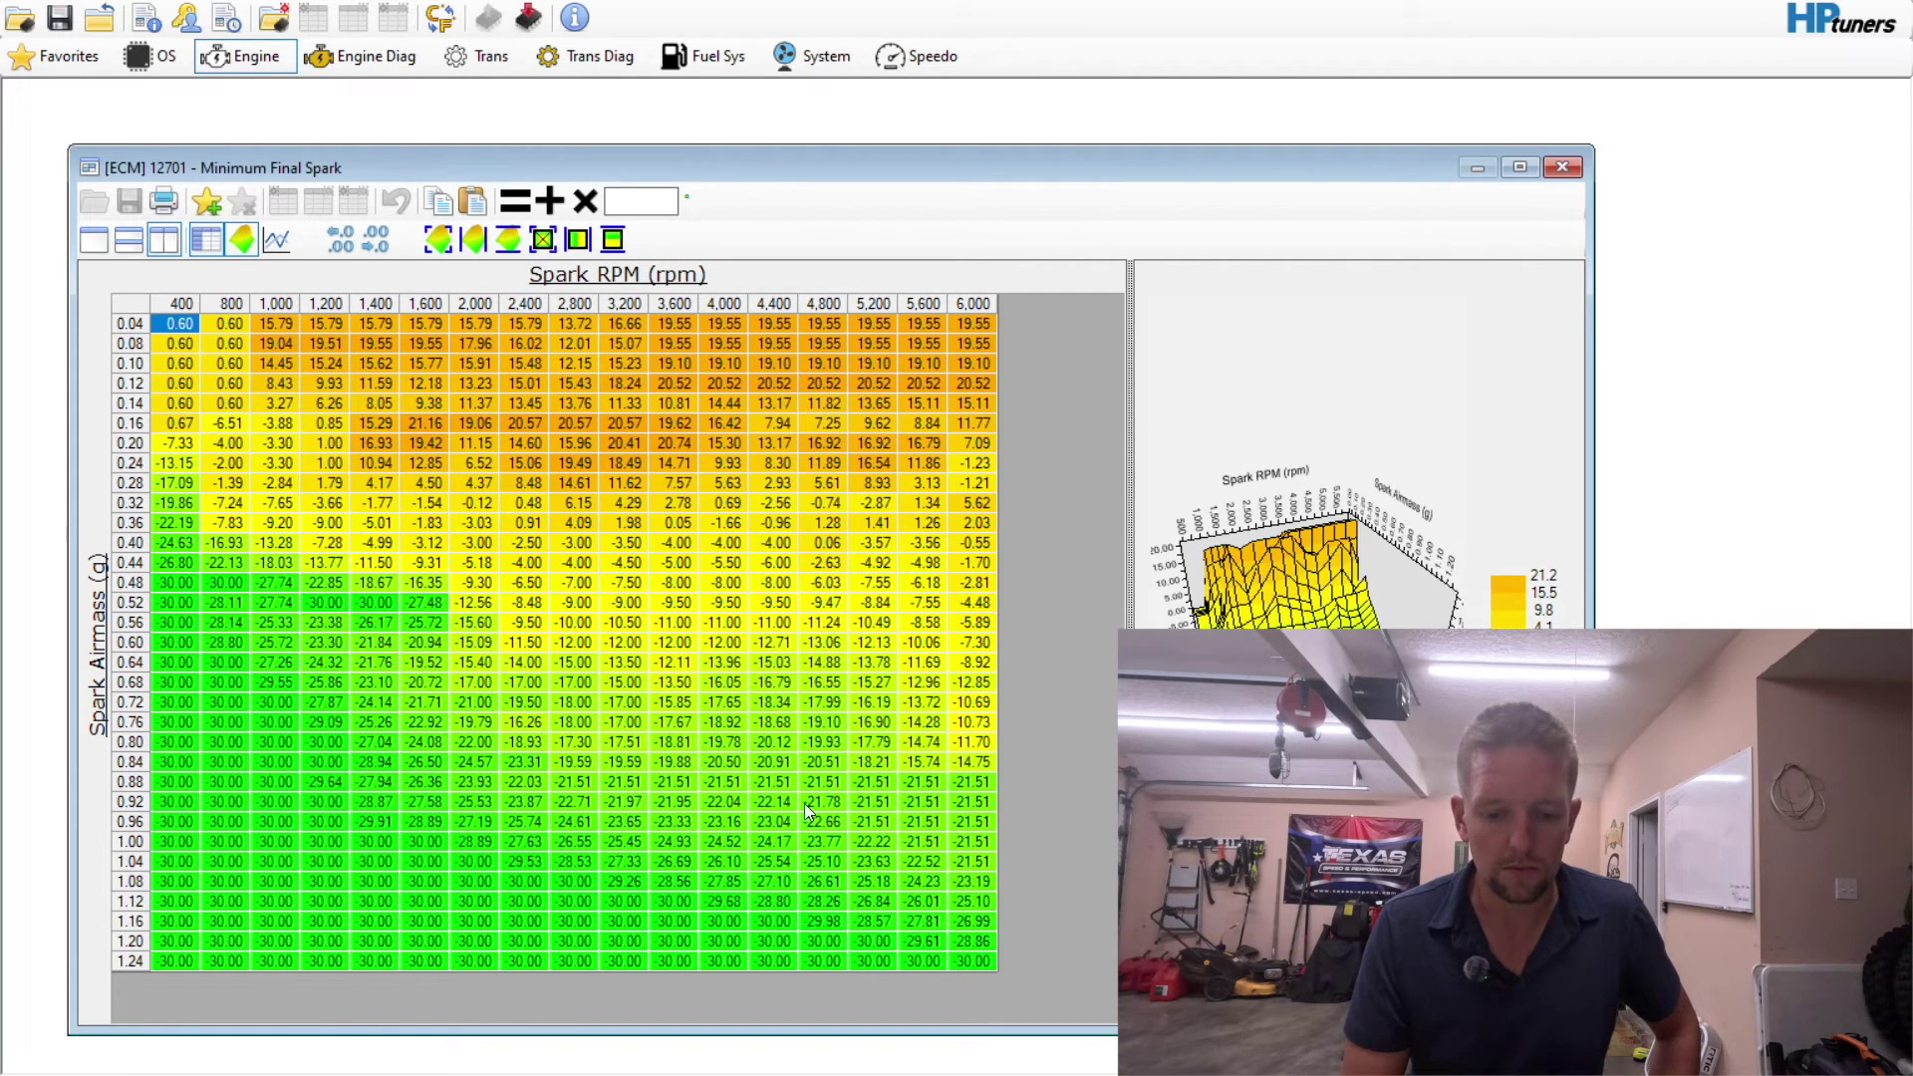
drag(714, 797, 1028, 982)
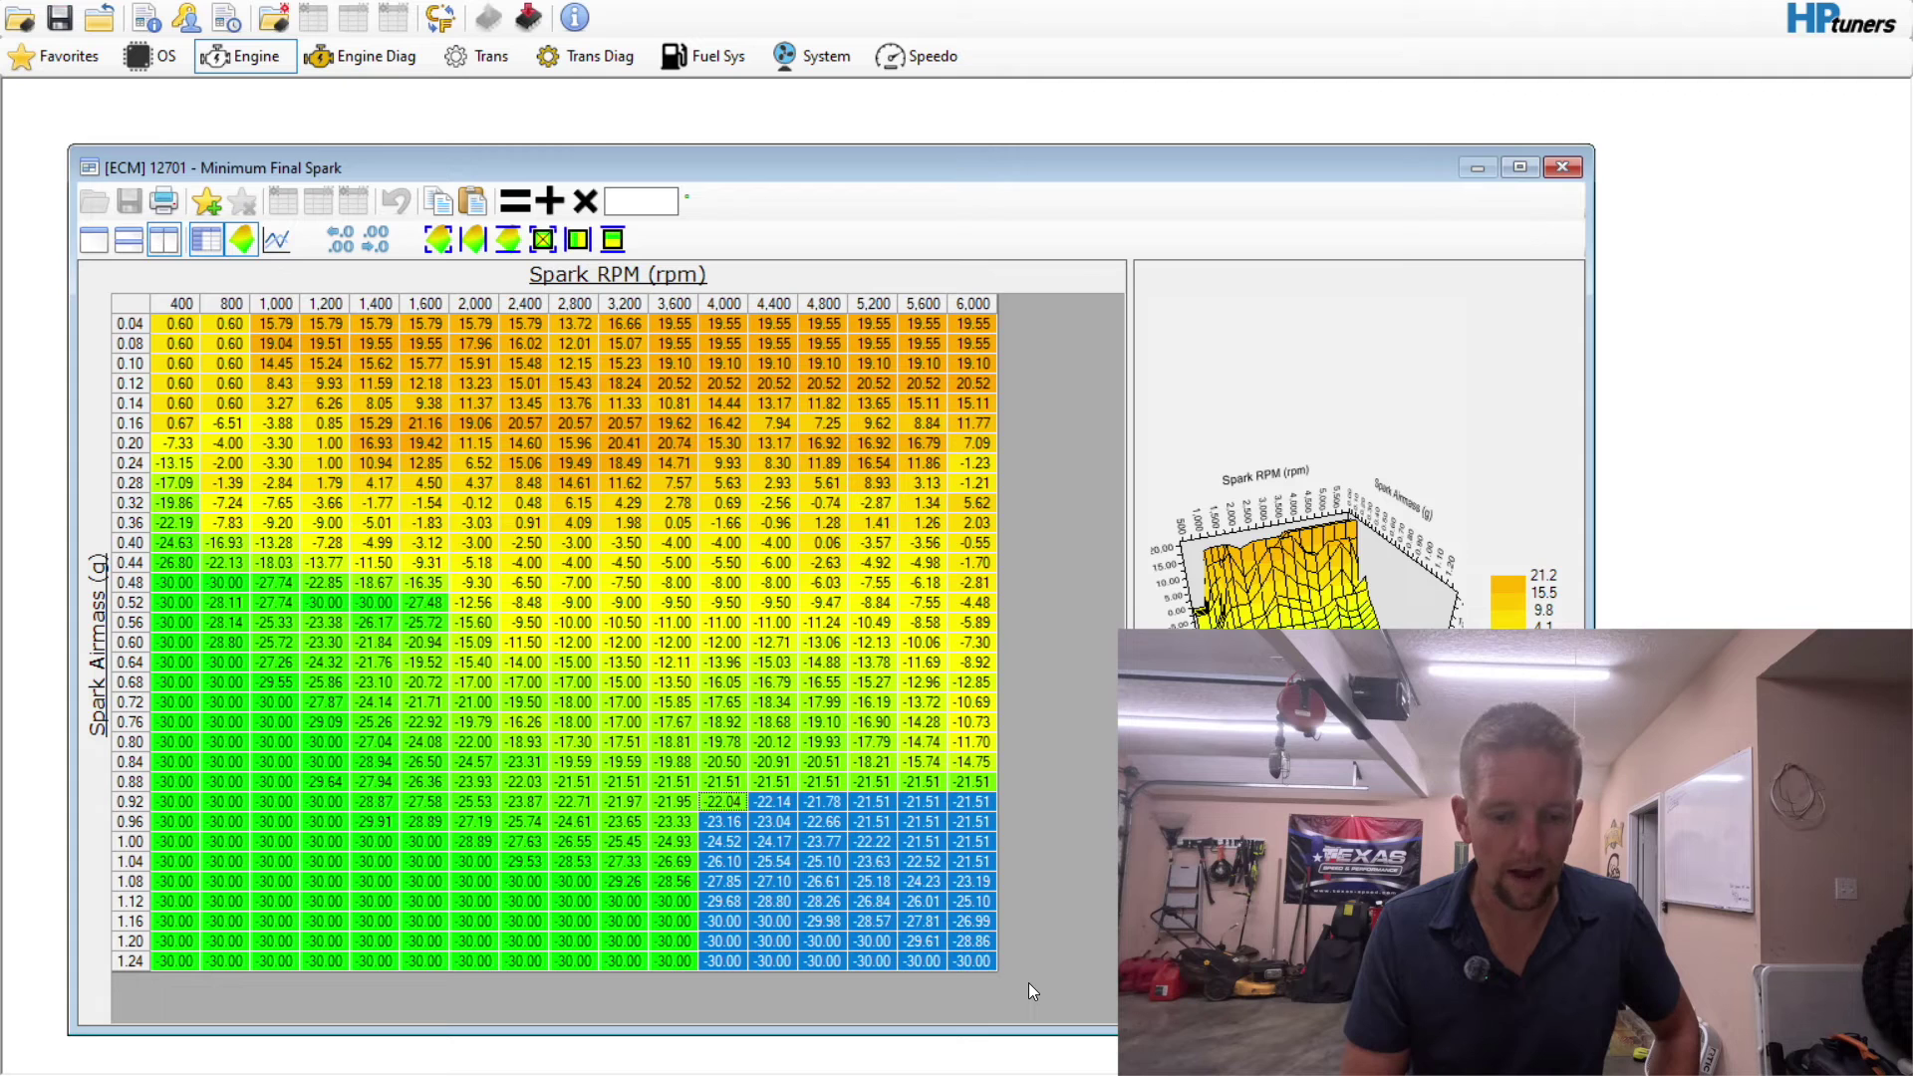
drag(715, 658, 991, 962)
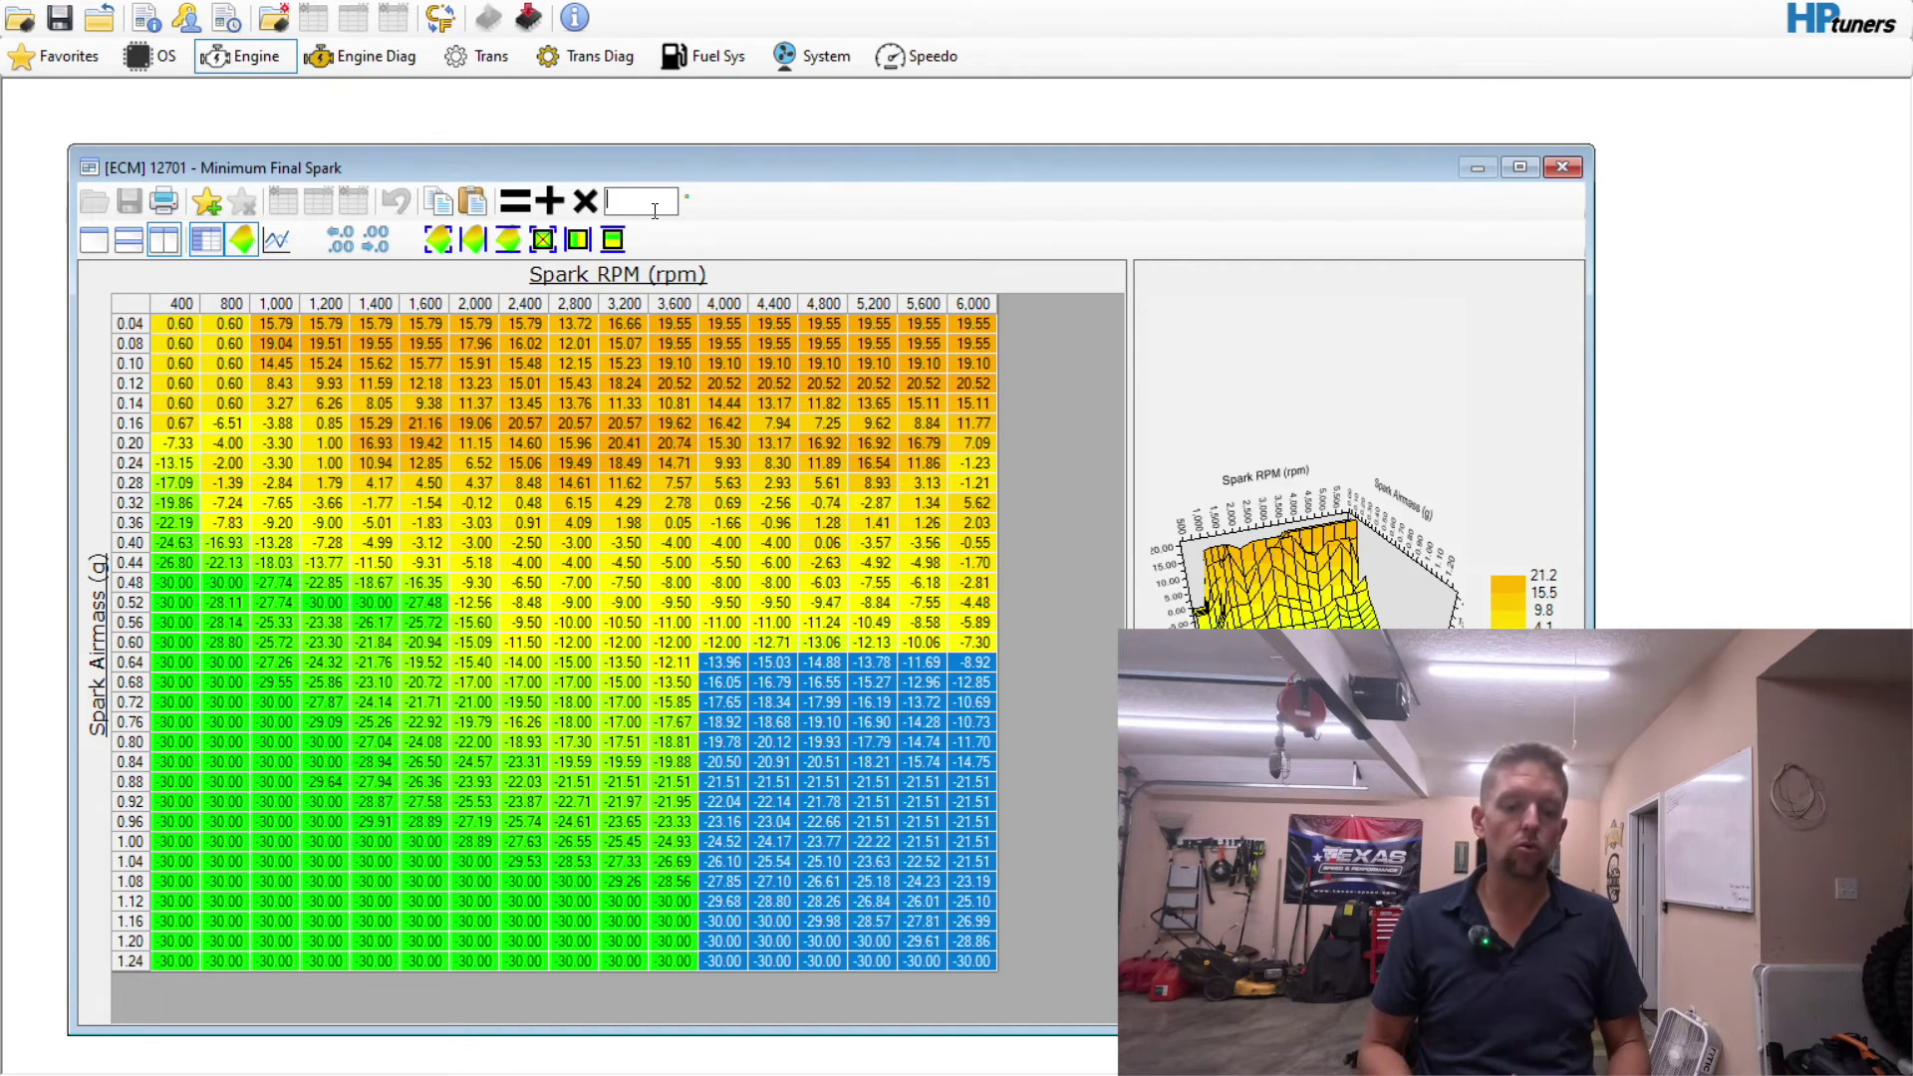
text(12)
click(549, 203)
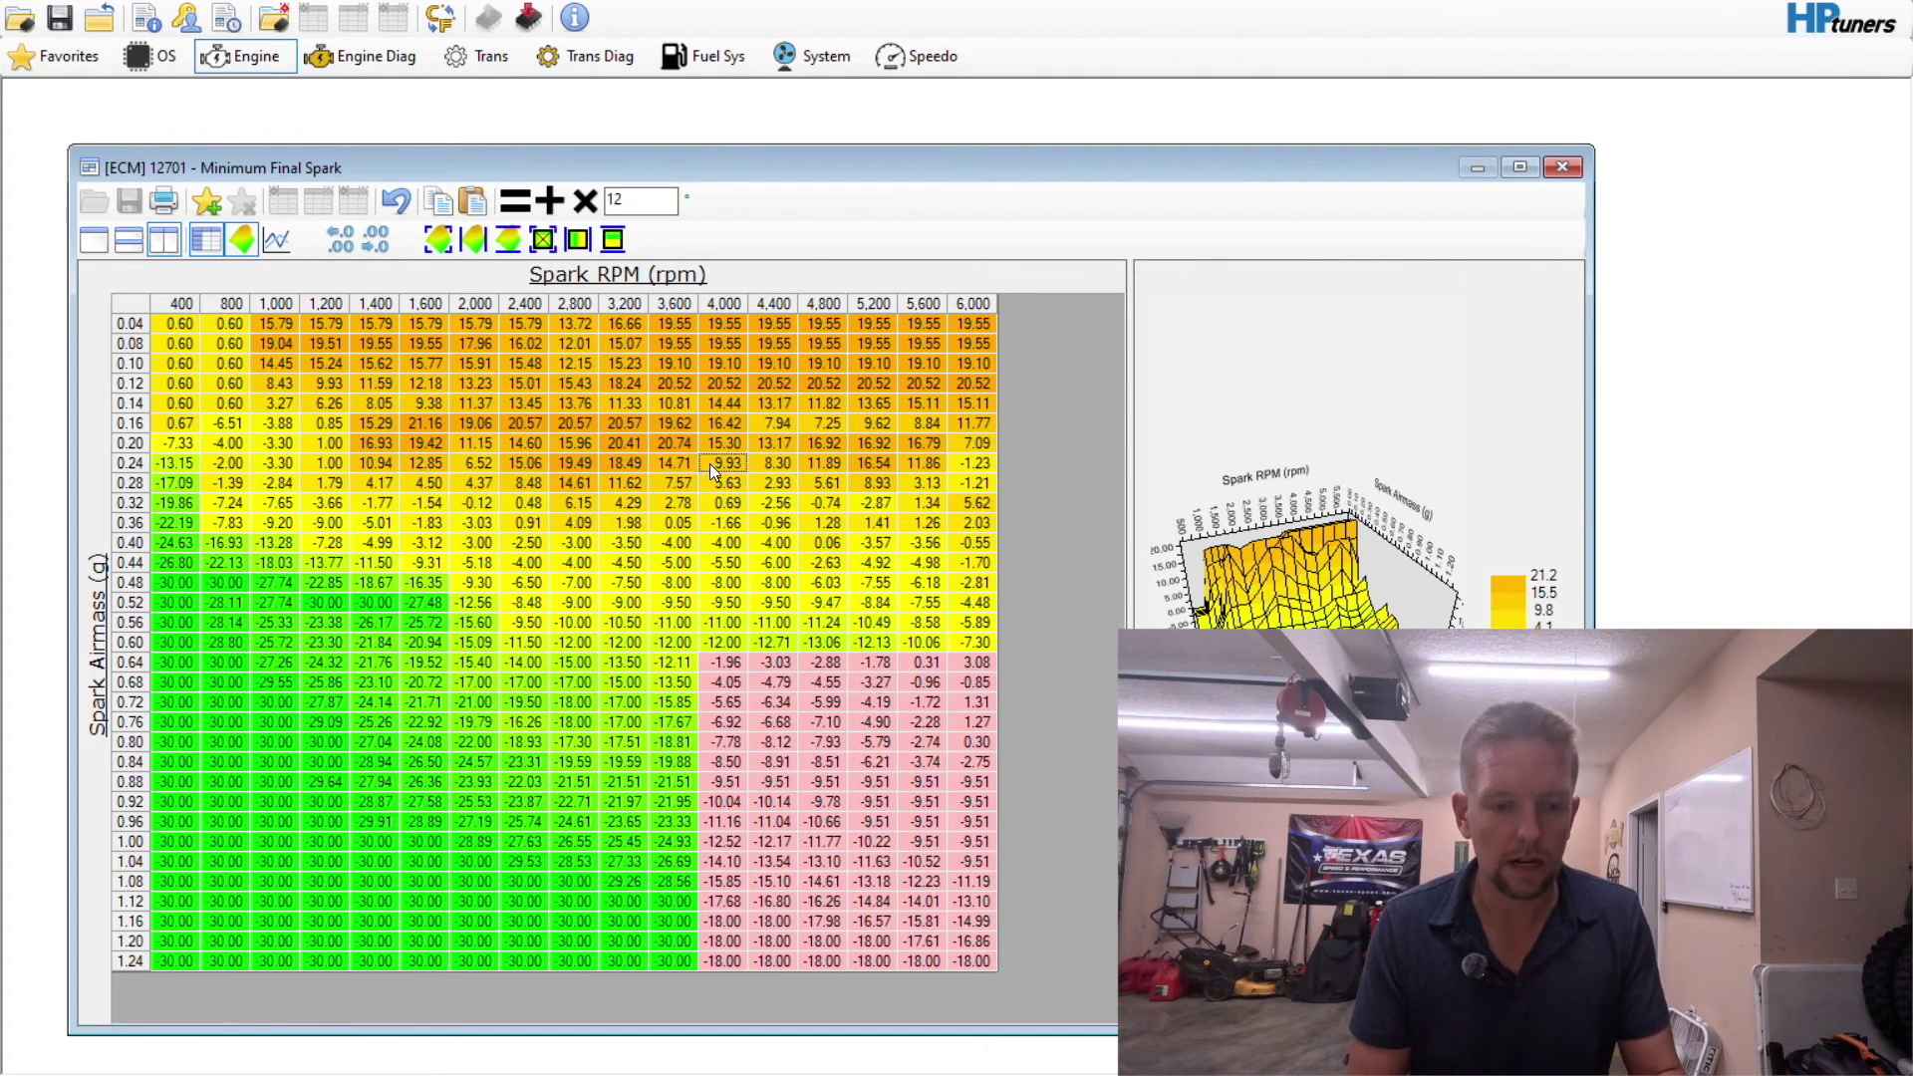
- Interpolate the minimum spark values vertically between 0.24 and 0.68 g in the 4,000 to 6,000 rpm columns
drag(708, 462, 960, 679)
click(616, 243)
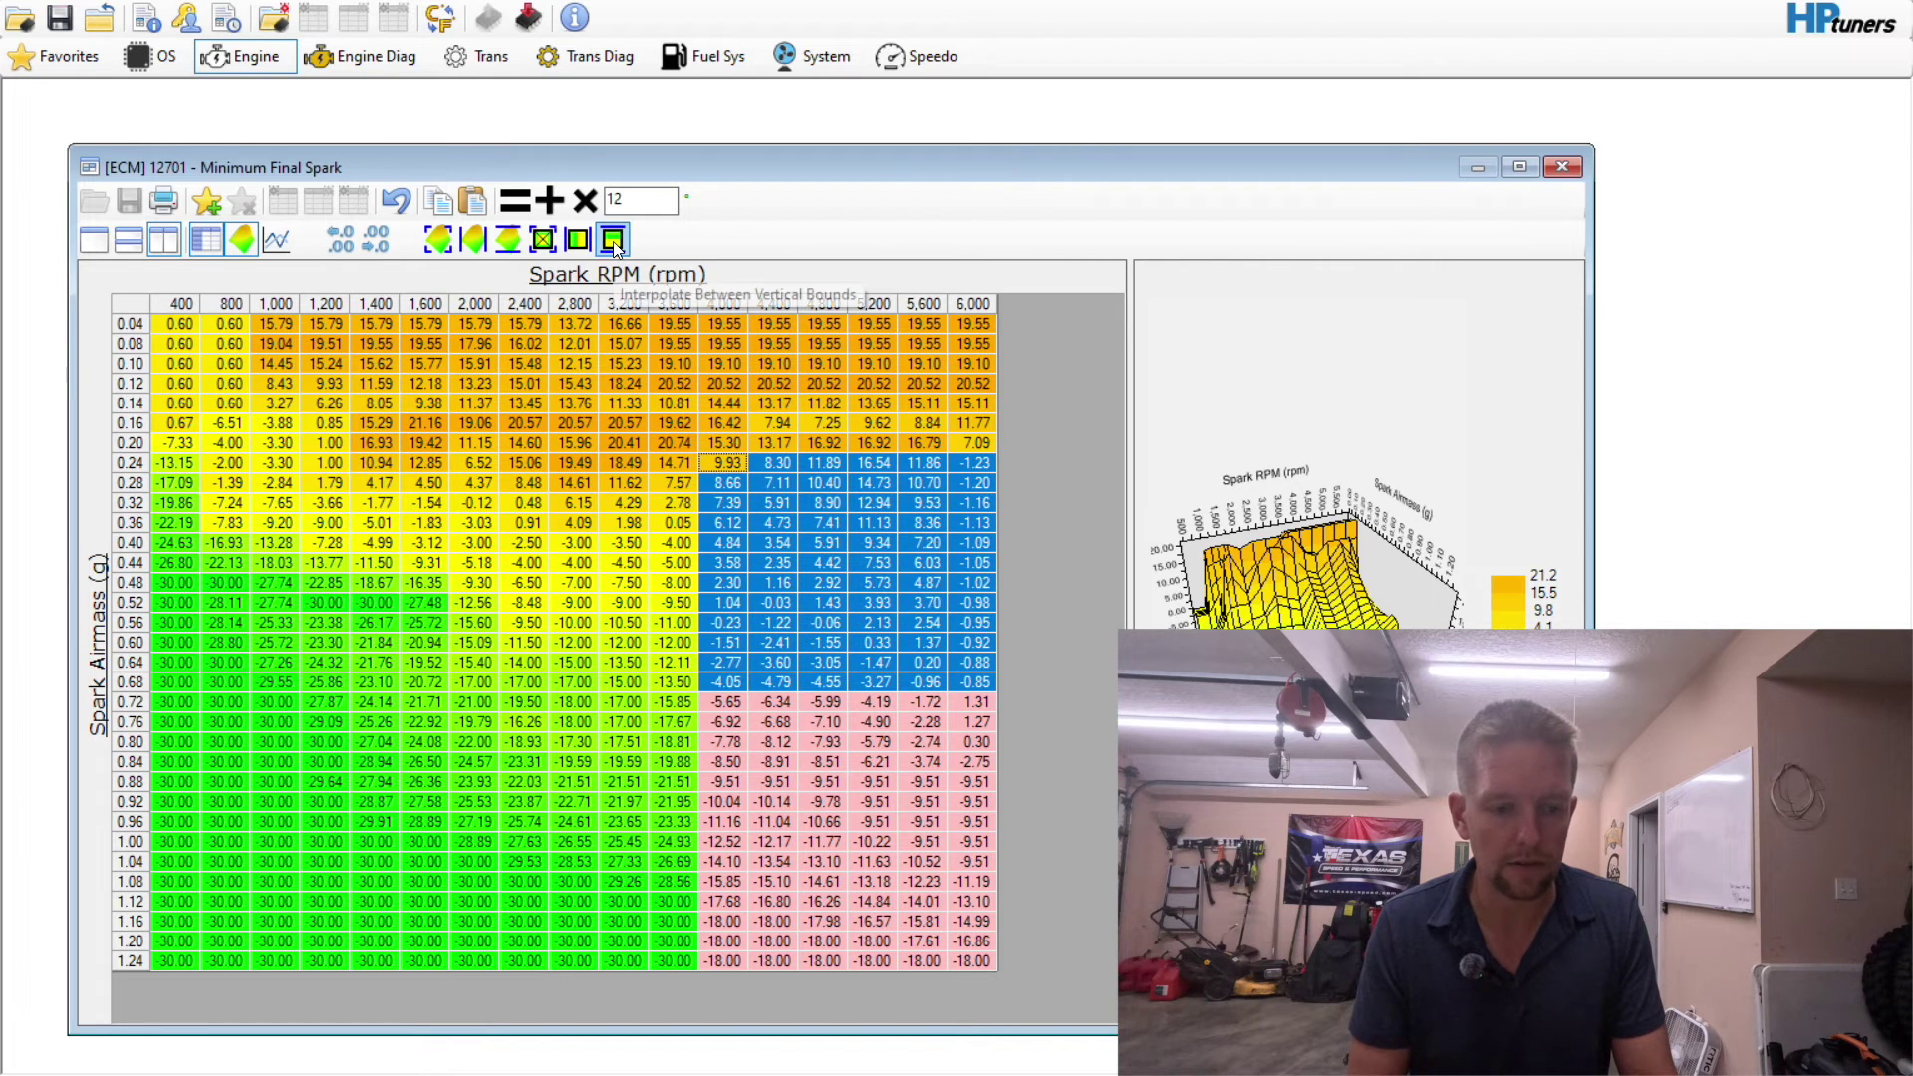
click(789, 538)
- Set the 400 to 1,000 rpm, 0.04 to 0.24 g cells of the Minimum Final Spark table to -7 degrees
drag(157, 319, 279, 459)
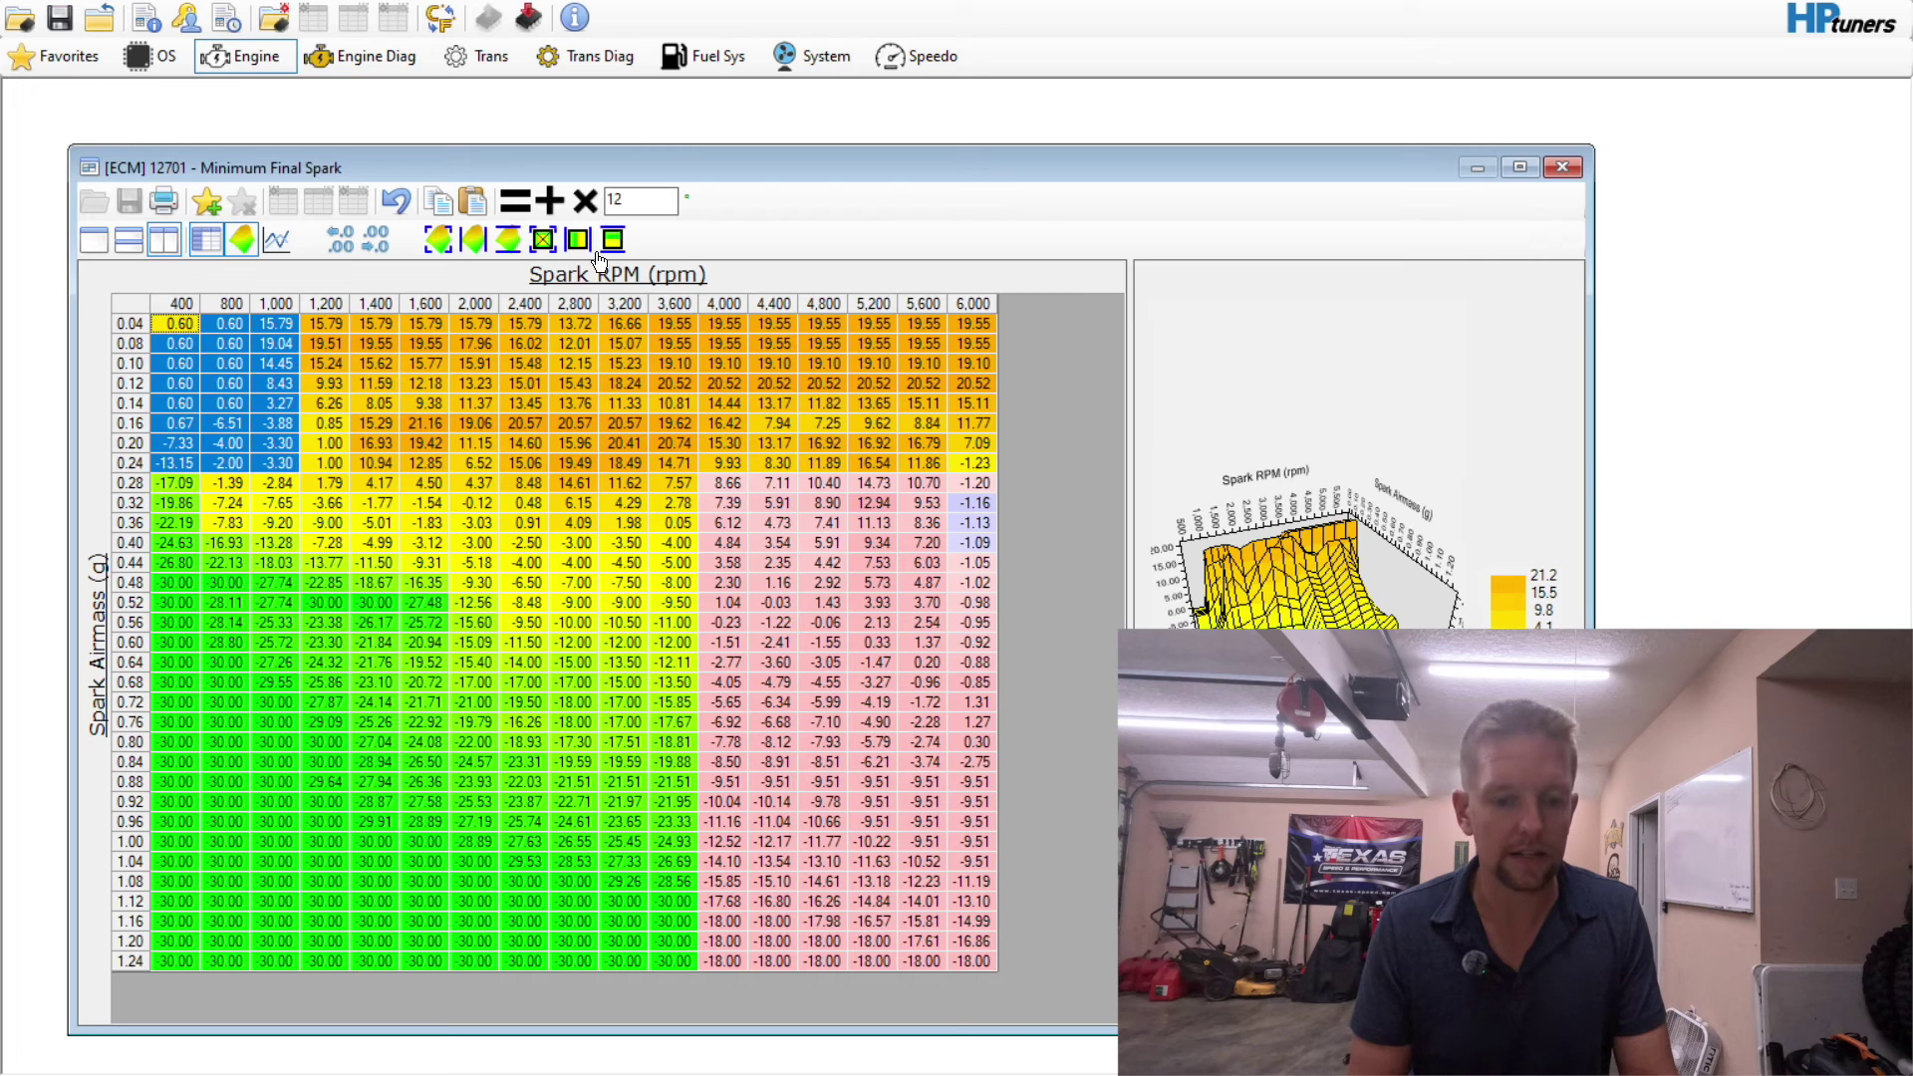
double_click(668, 191)
text(-7)
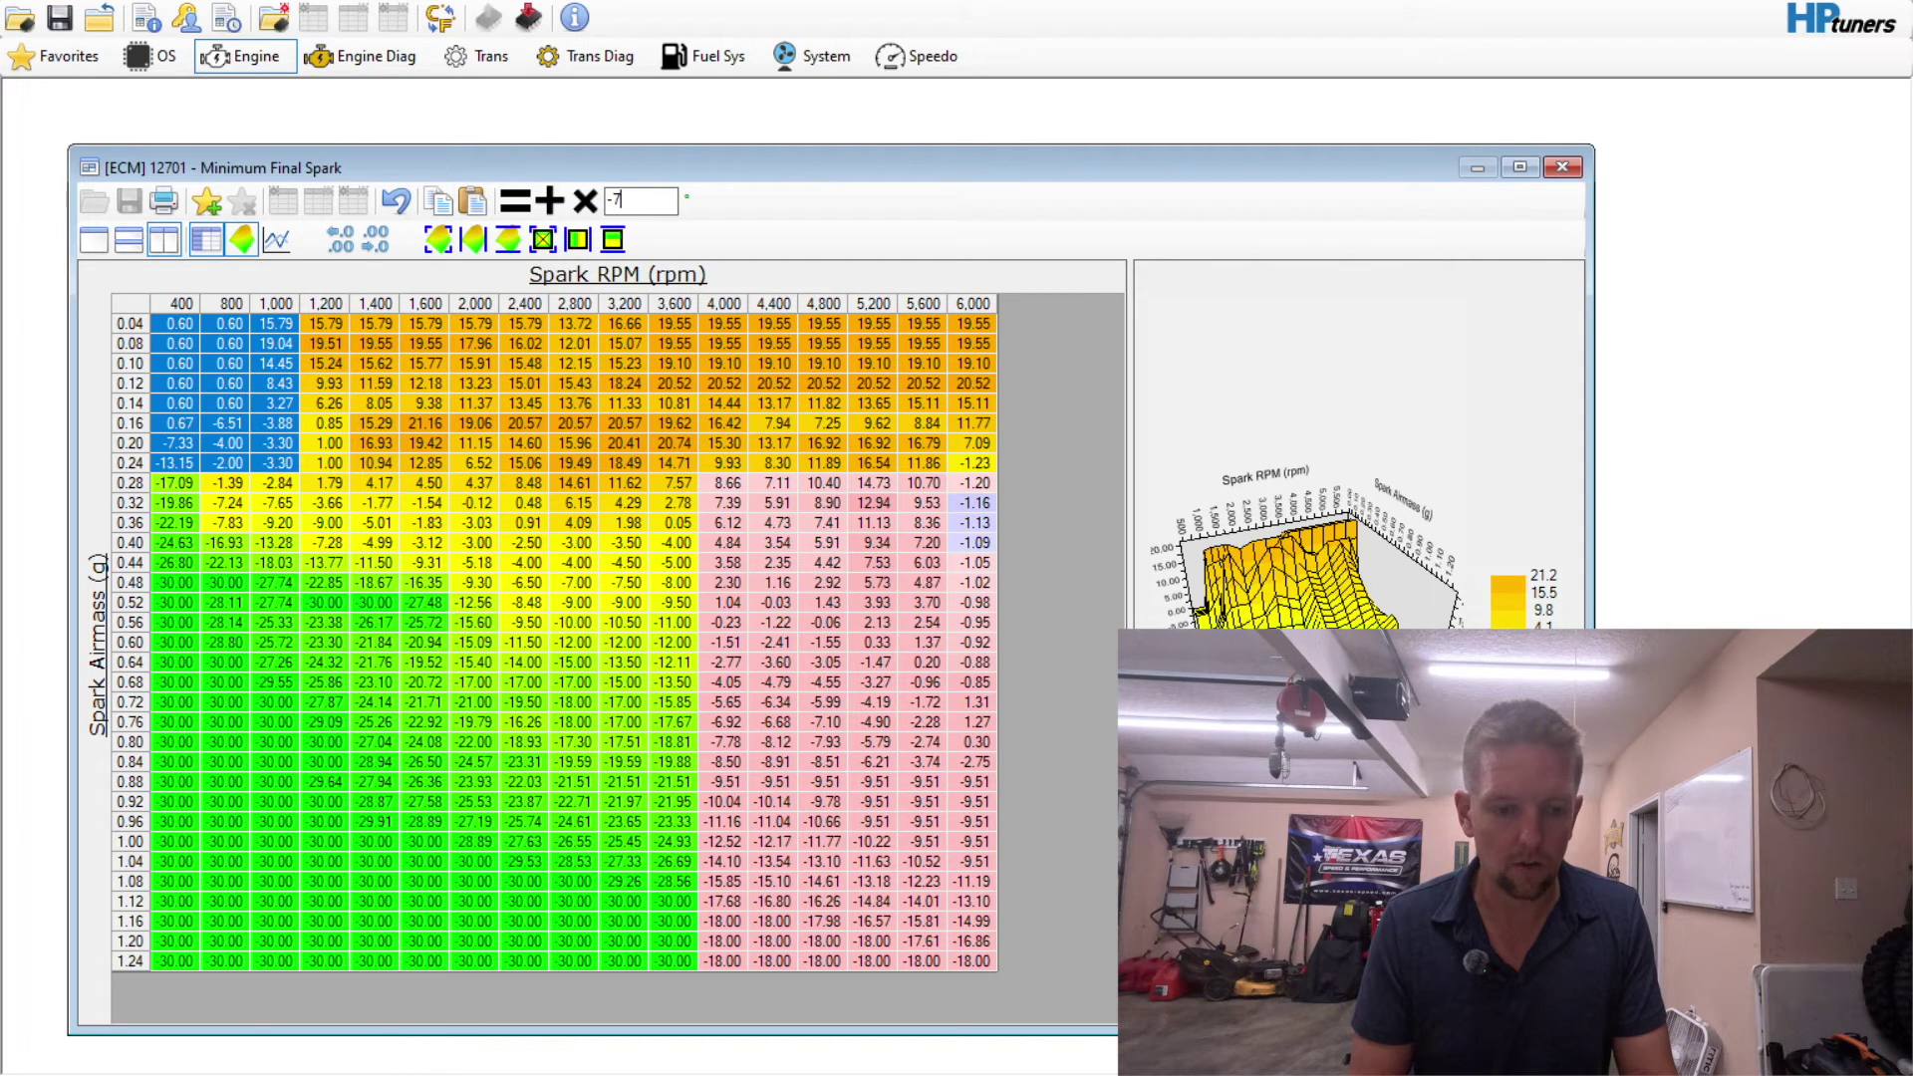
click(515, 200)
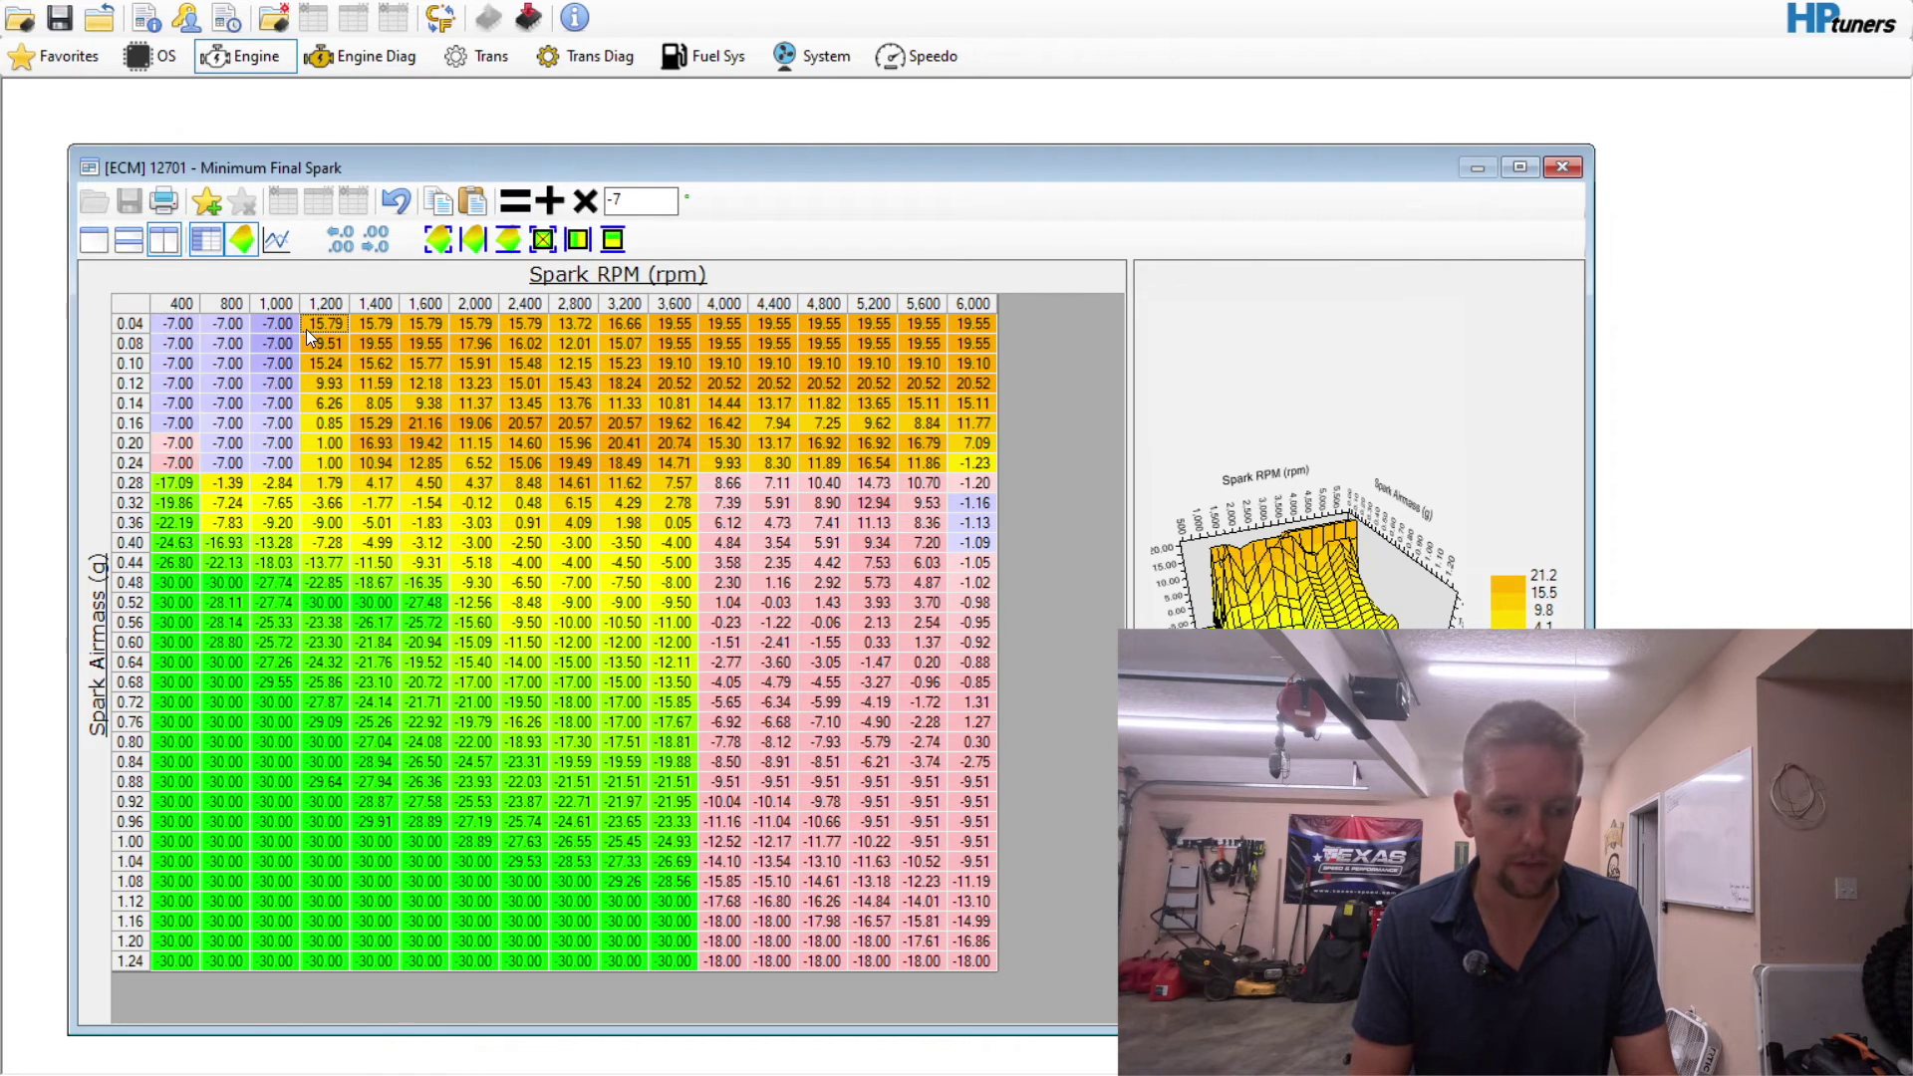
- Interpolate minimum spark horizontally from 1,000 to 1,600 rpm down to 0.24 g, and vertically from 0.24 to 0.44 g at 400 to 1,400 rpm
drag(286, 331, 402, 466)
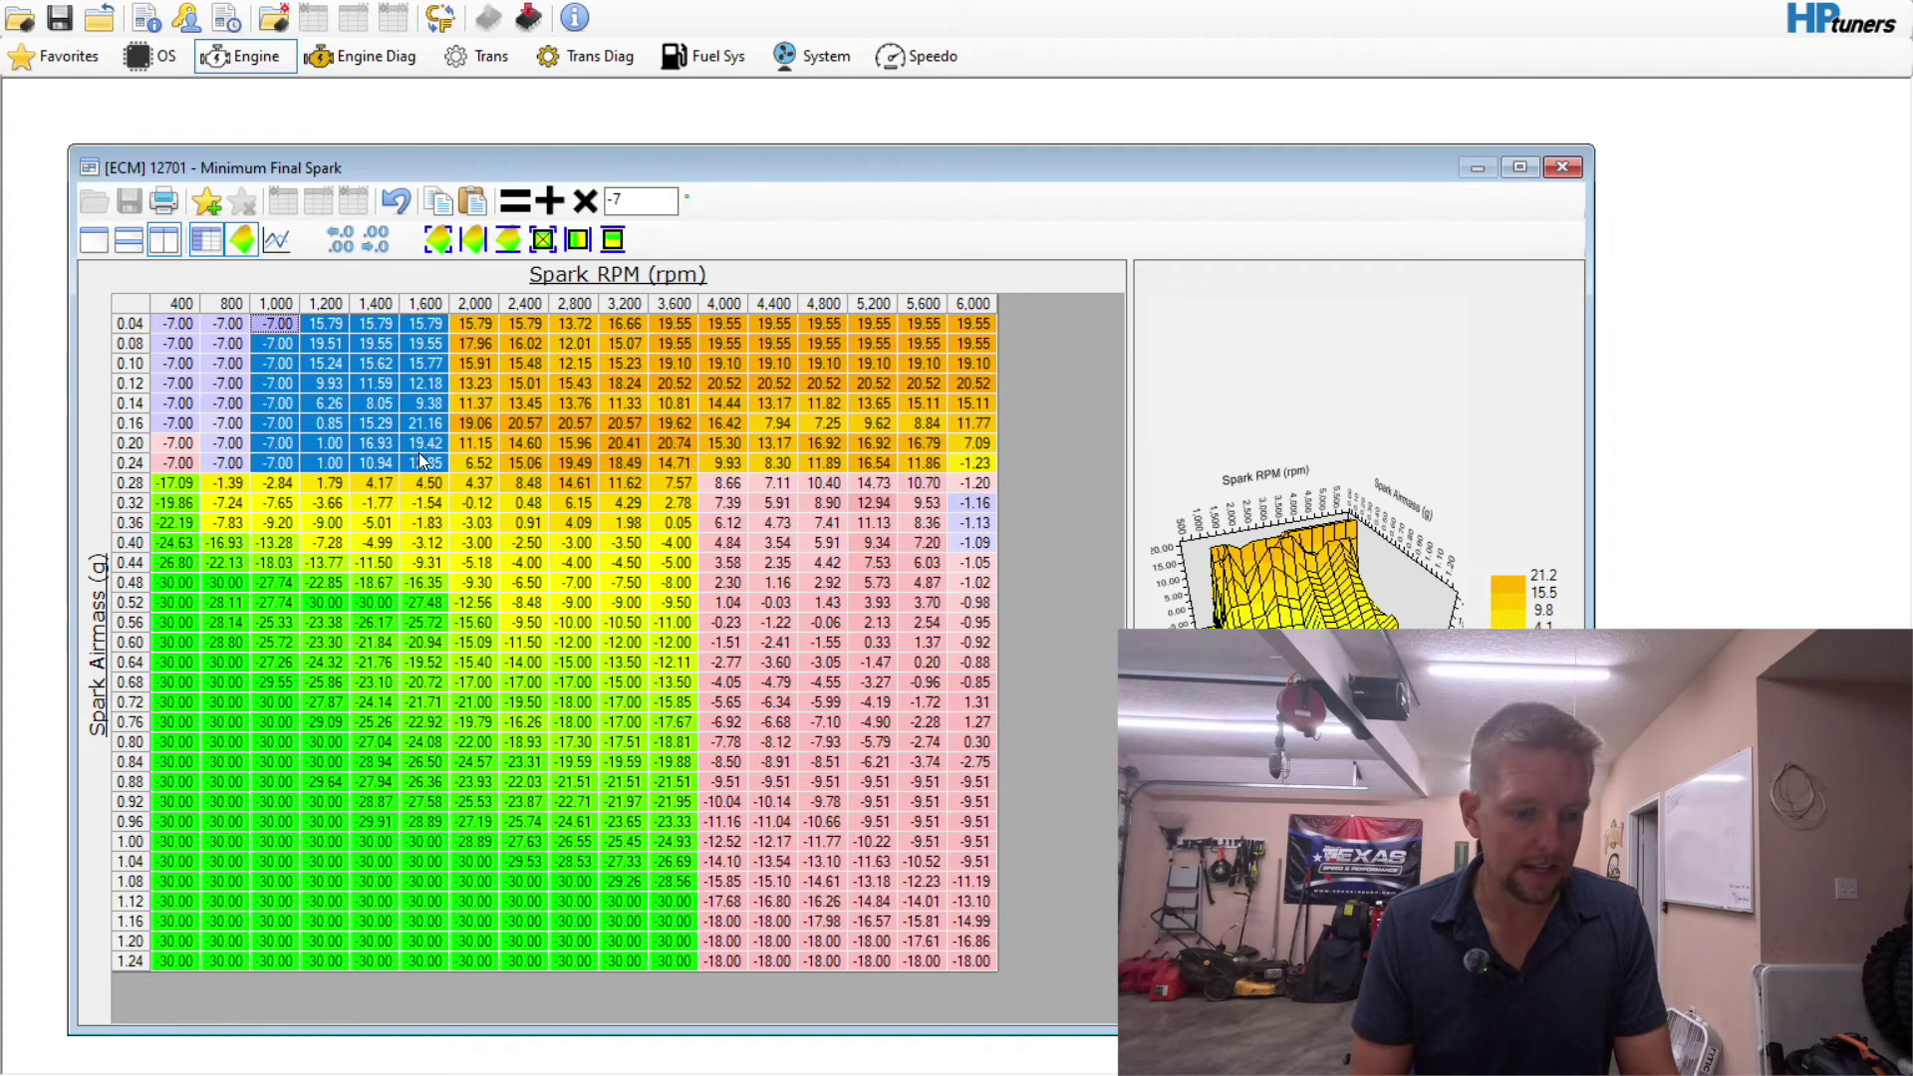
click(578, 239)
drag(163, 470, 387, 566)
click(608, 239)
click(174, 328)
drag(174, 329, 289, 450)
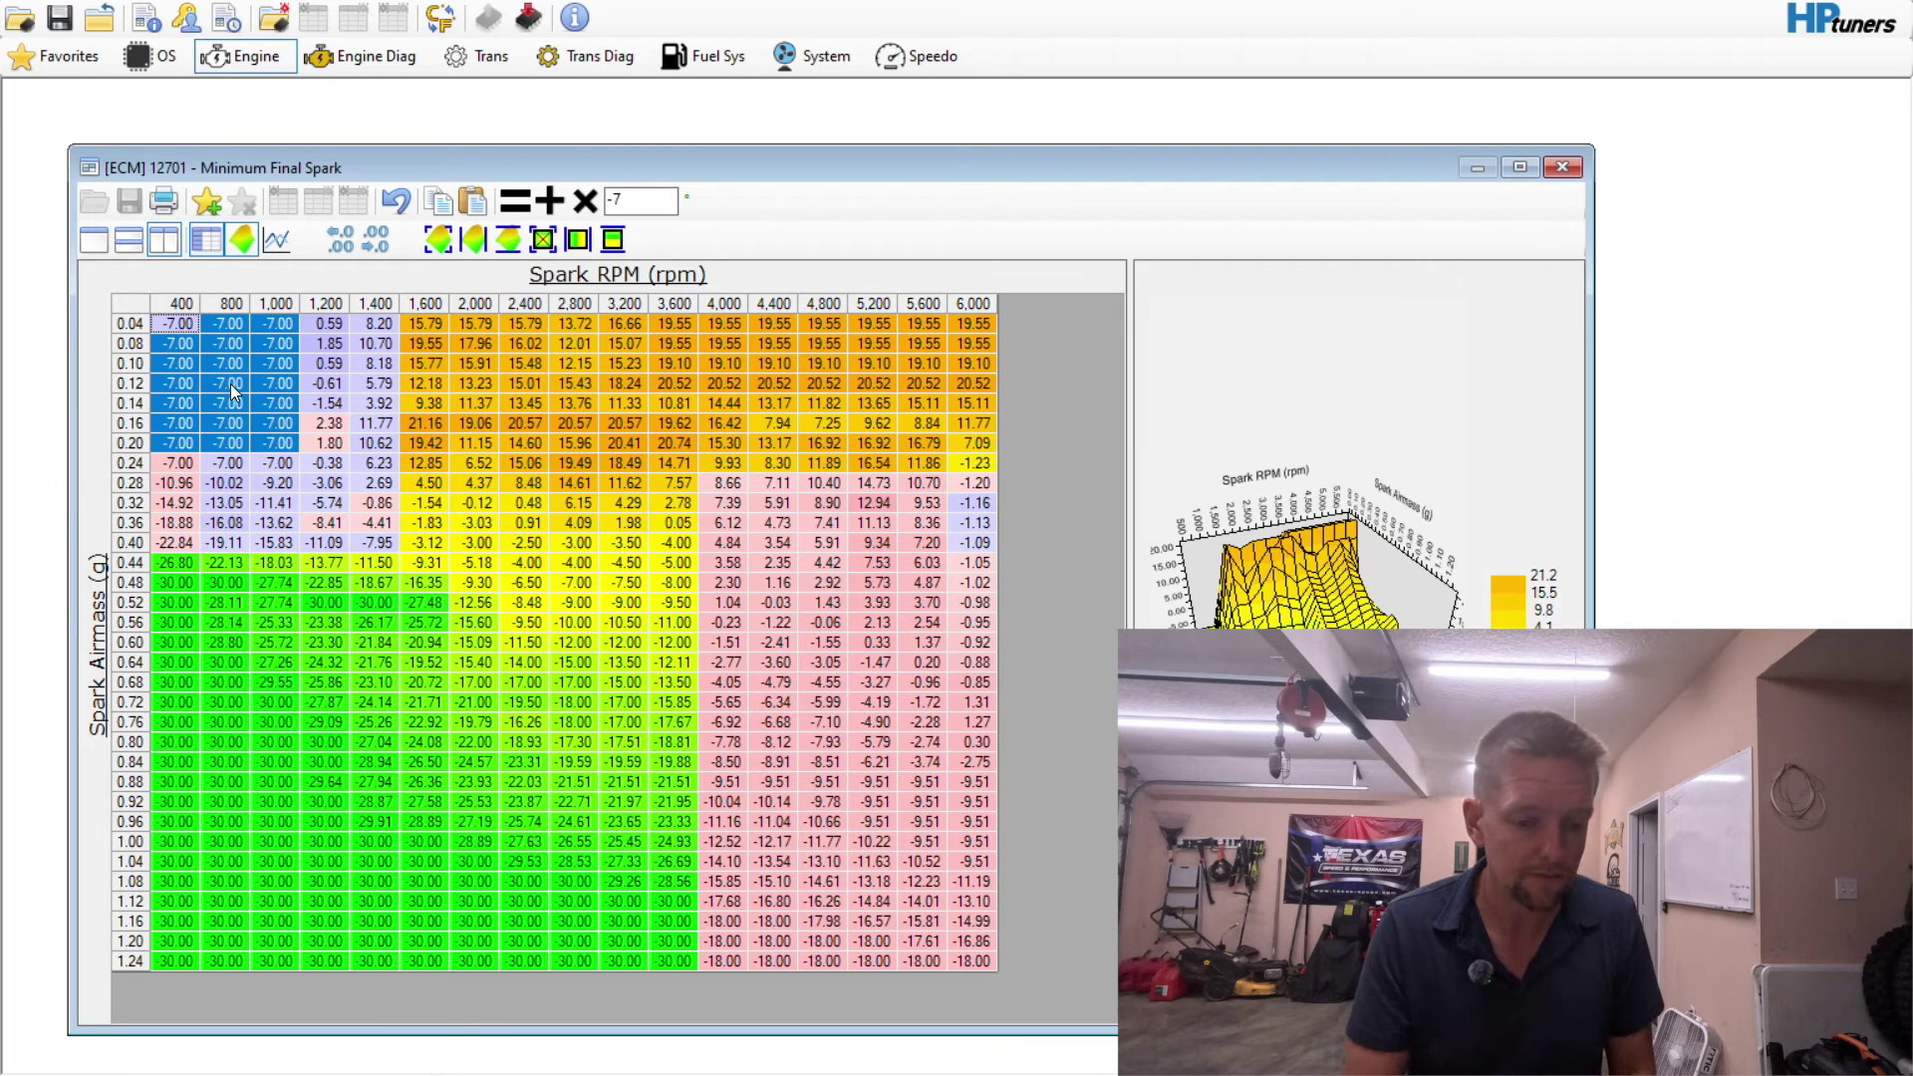
click(171, 333)
drag(171, 336, 242, 409)
click(242, 408)
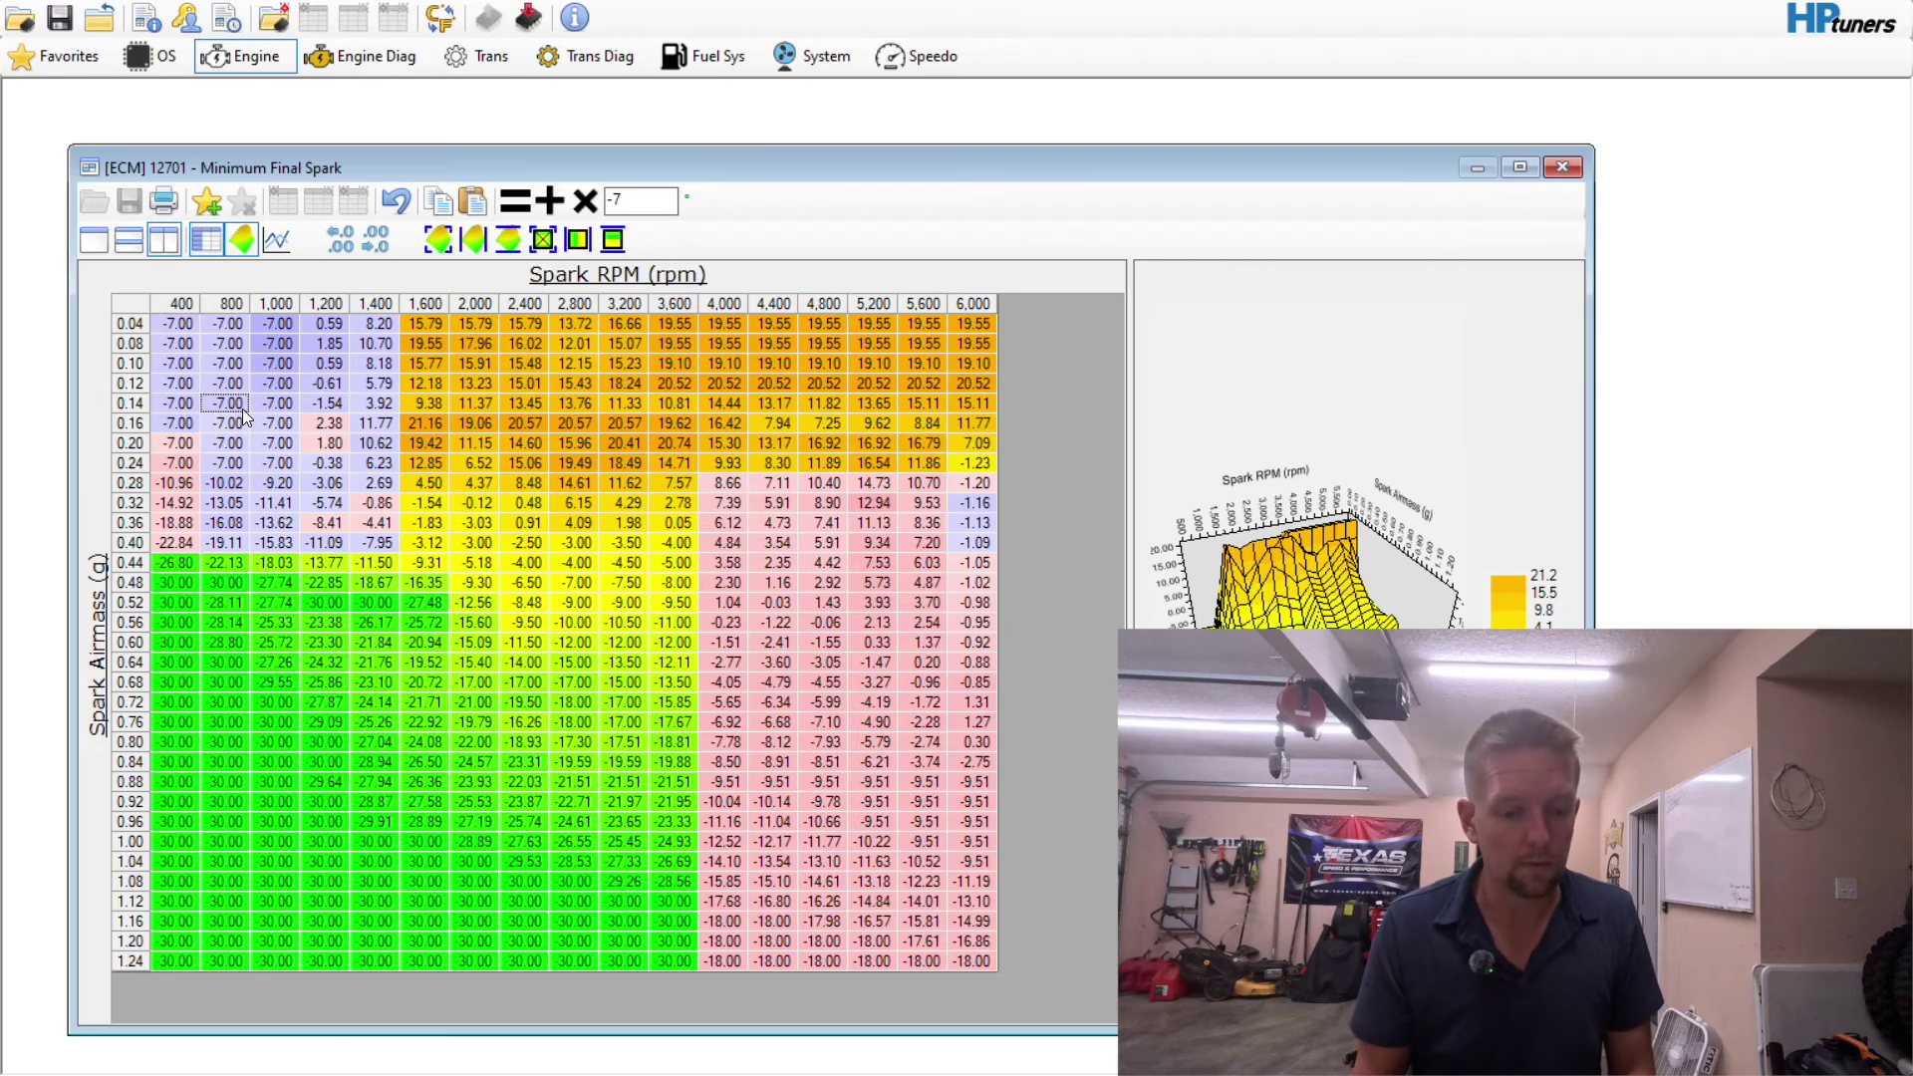
- Smooth the entire Minimum Final Spark table
click(145, 310)
click(444, 251)
click(444, 251)
click(414, 528)
- Copy the whole Minimum Final Spark table into the Minimum Spark Advance Long table and close both tables
click(130, 315)
right_click(130, 315)
click(141, 319)
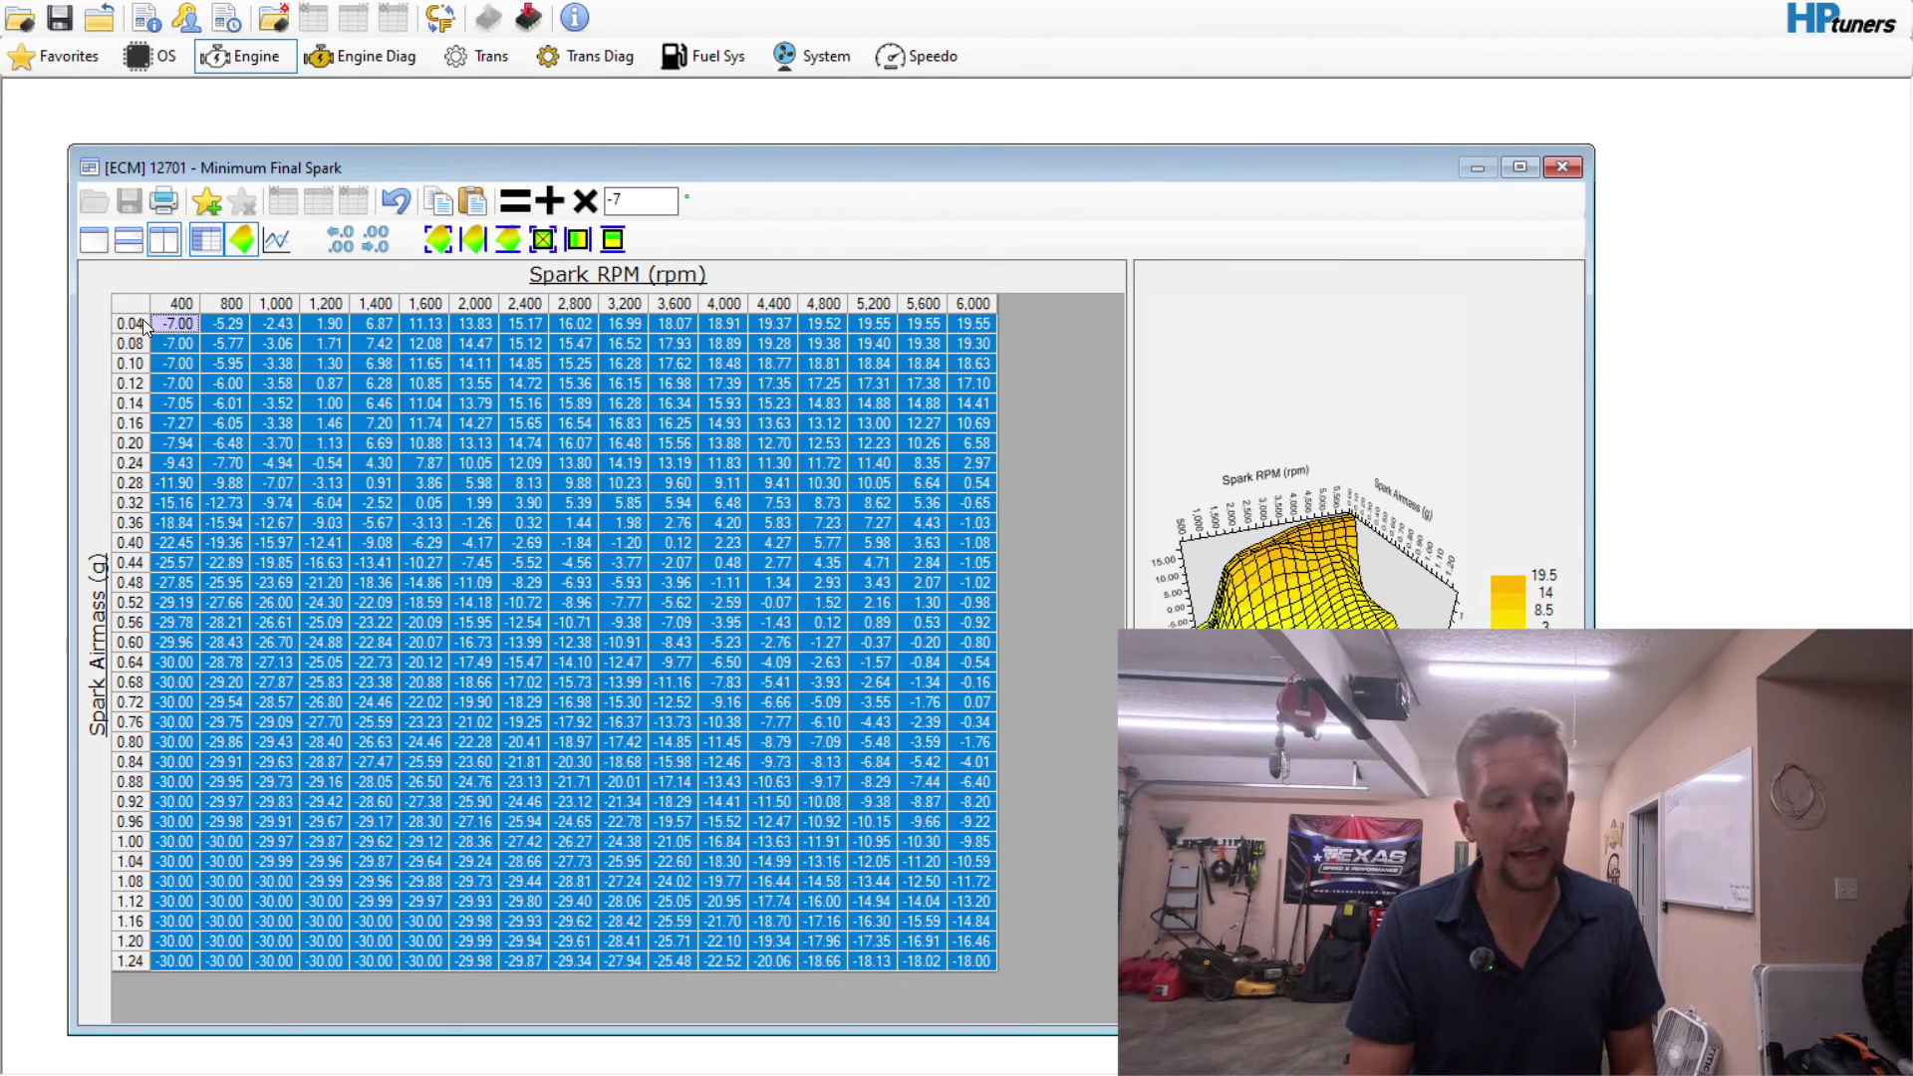
click(1562, 167)
click(1074, 743)
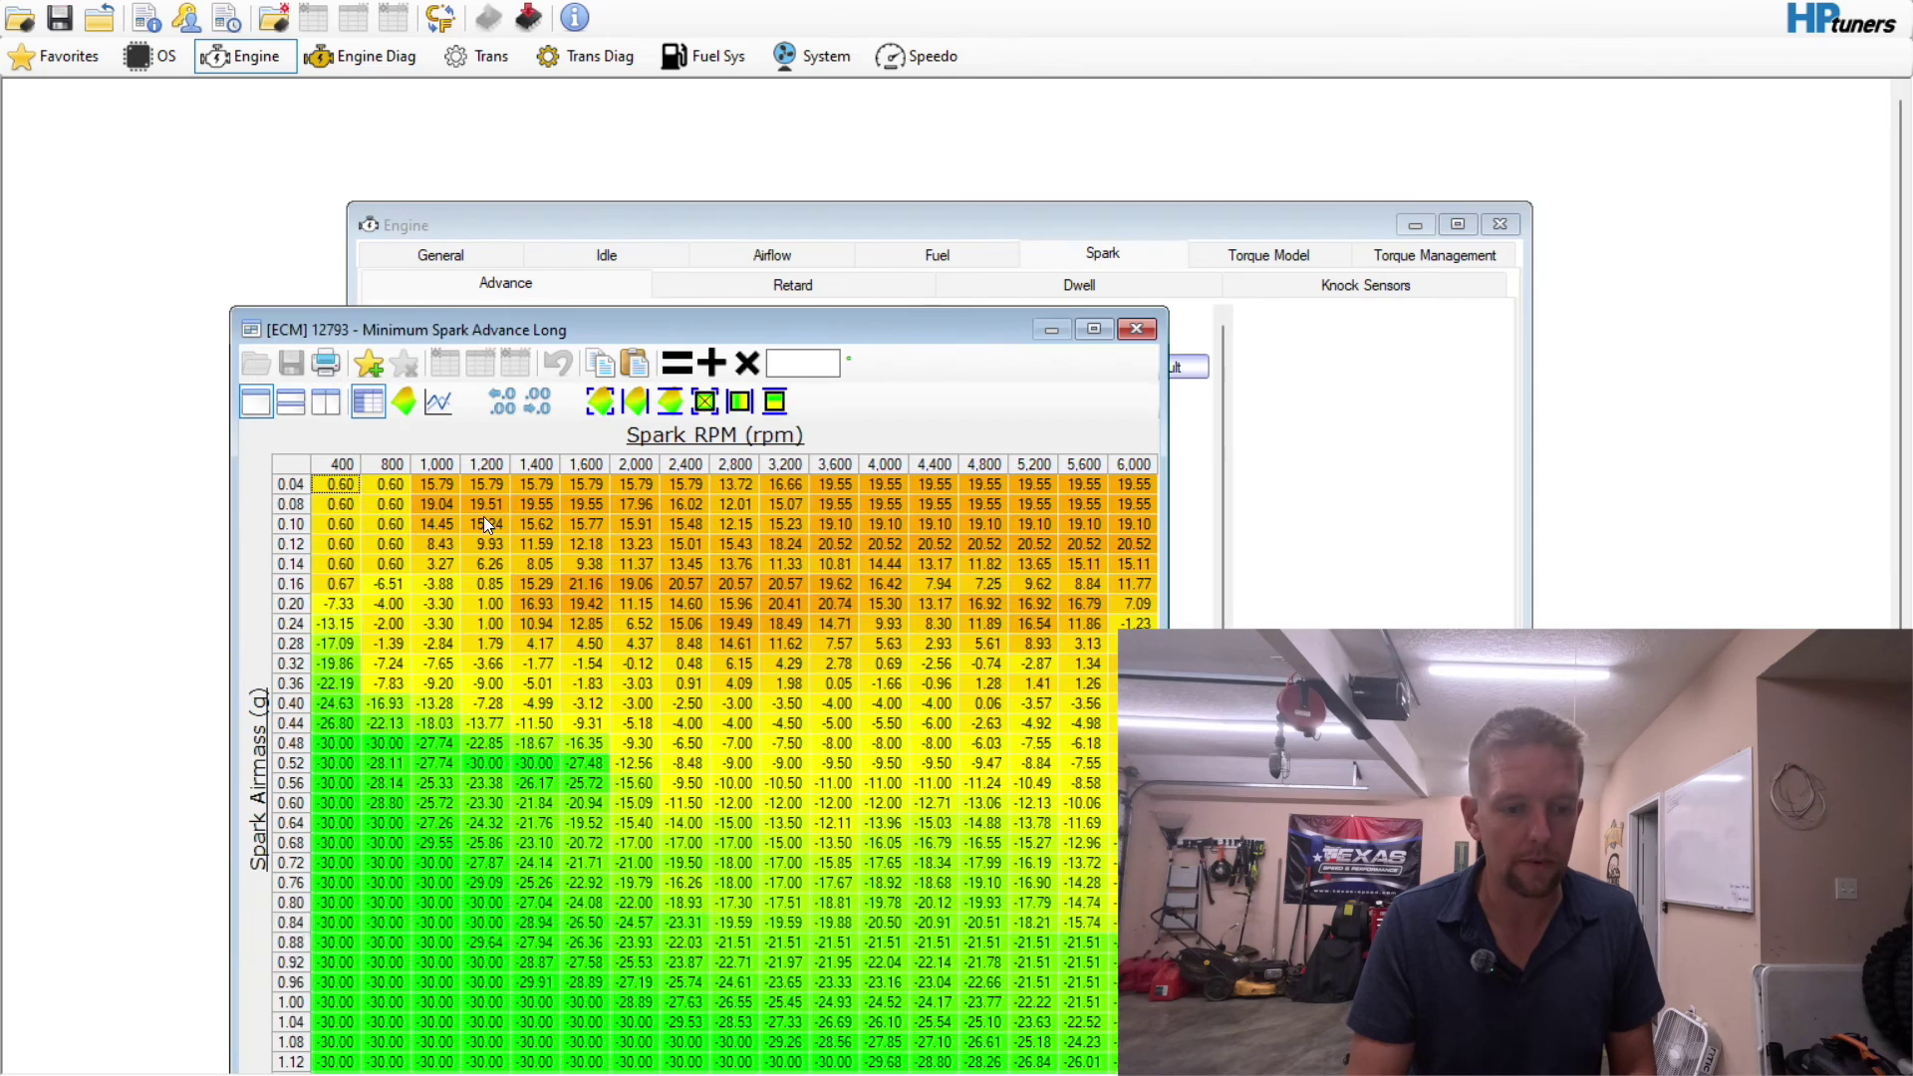
click(295, 473)
right_click(296, 477)
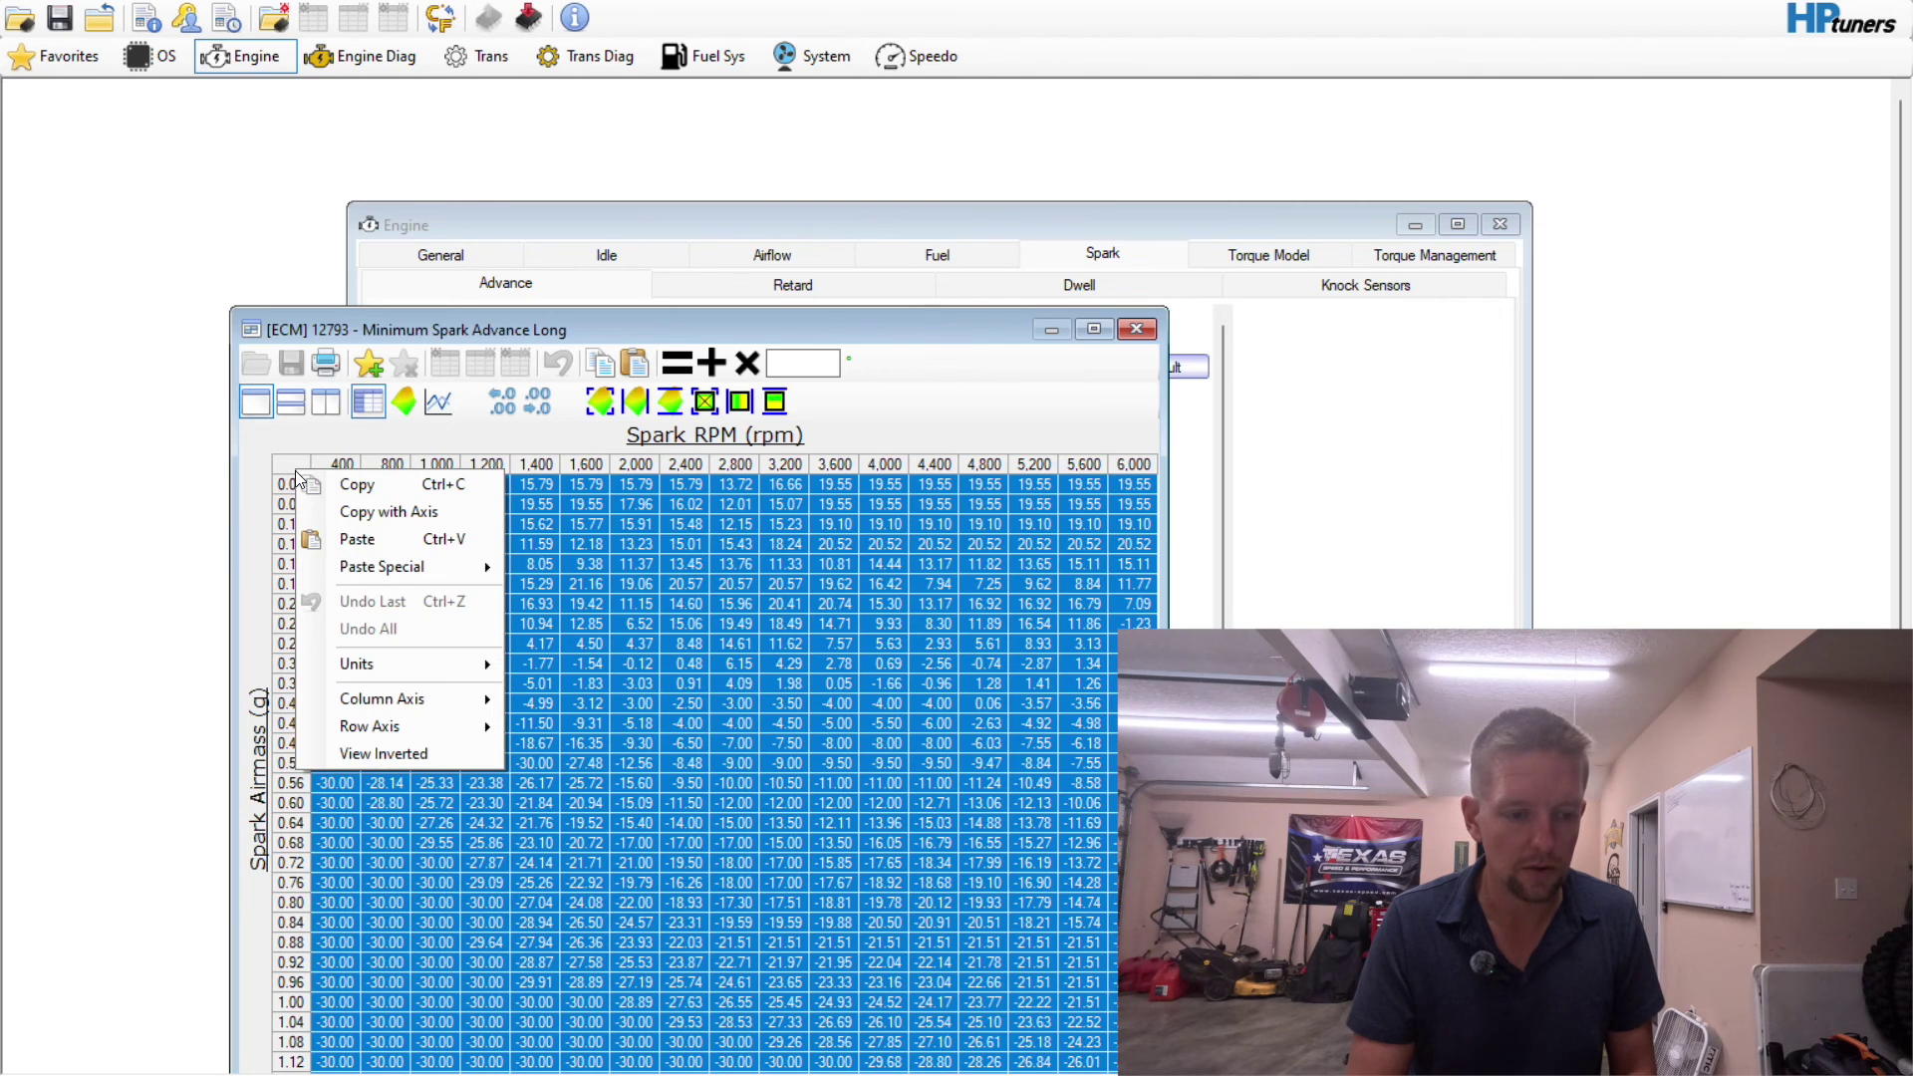
click(339, 526)
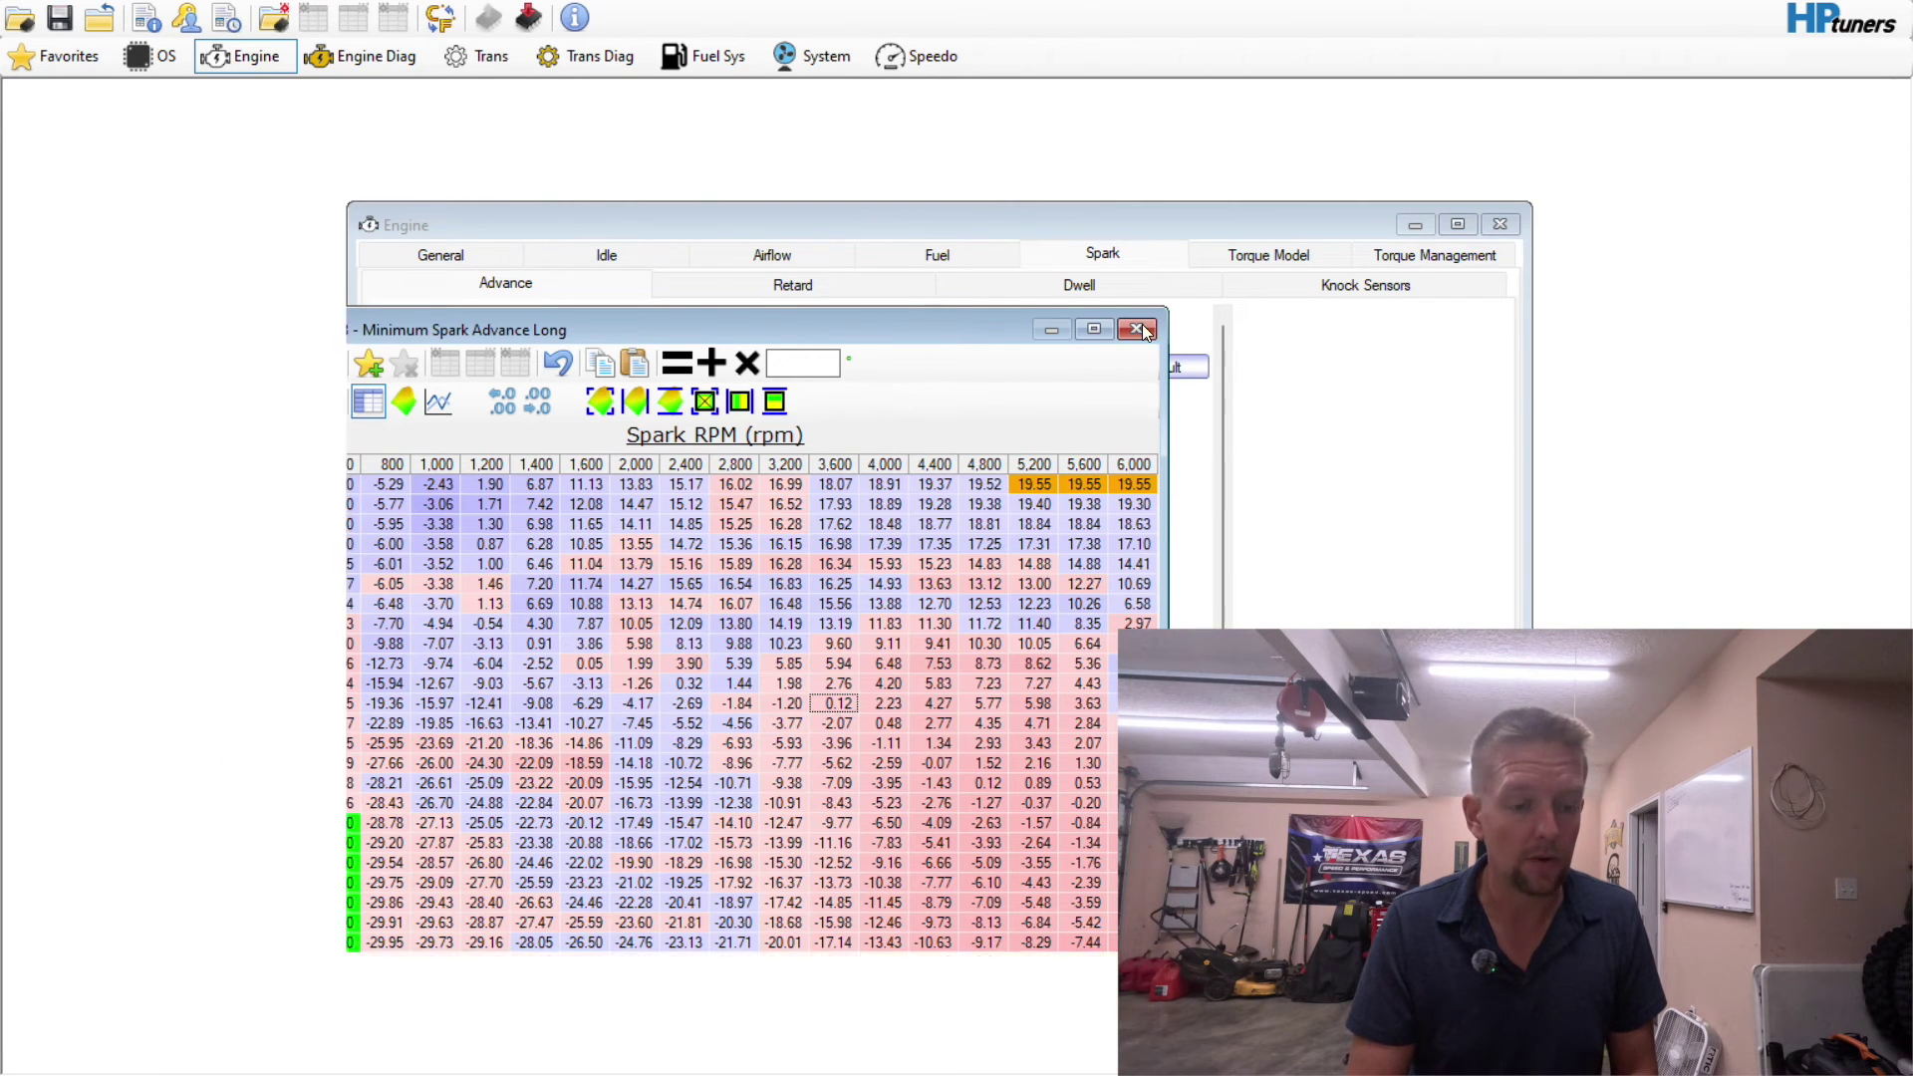
click(1139, 328)
- Examine the Peak Engine Torque table in the torque management settings, covering all its alcohol composition rows
click(1399, 256)
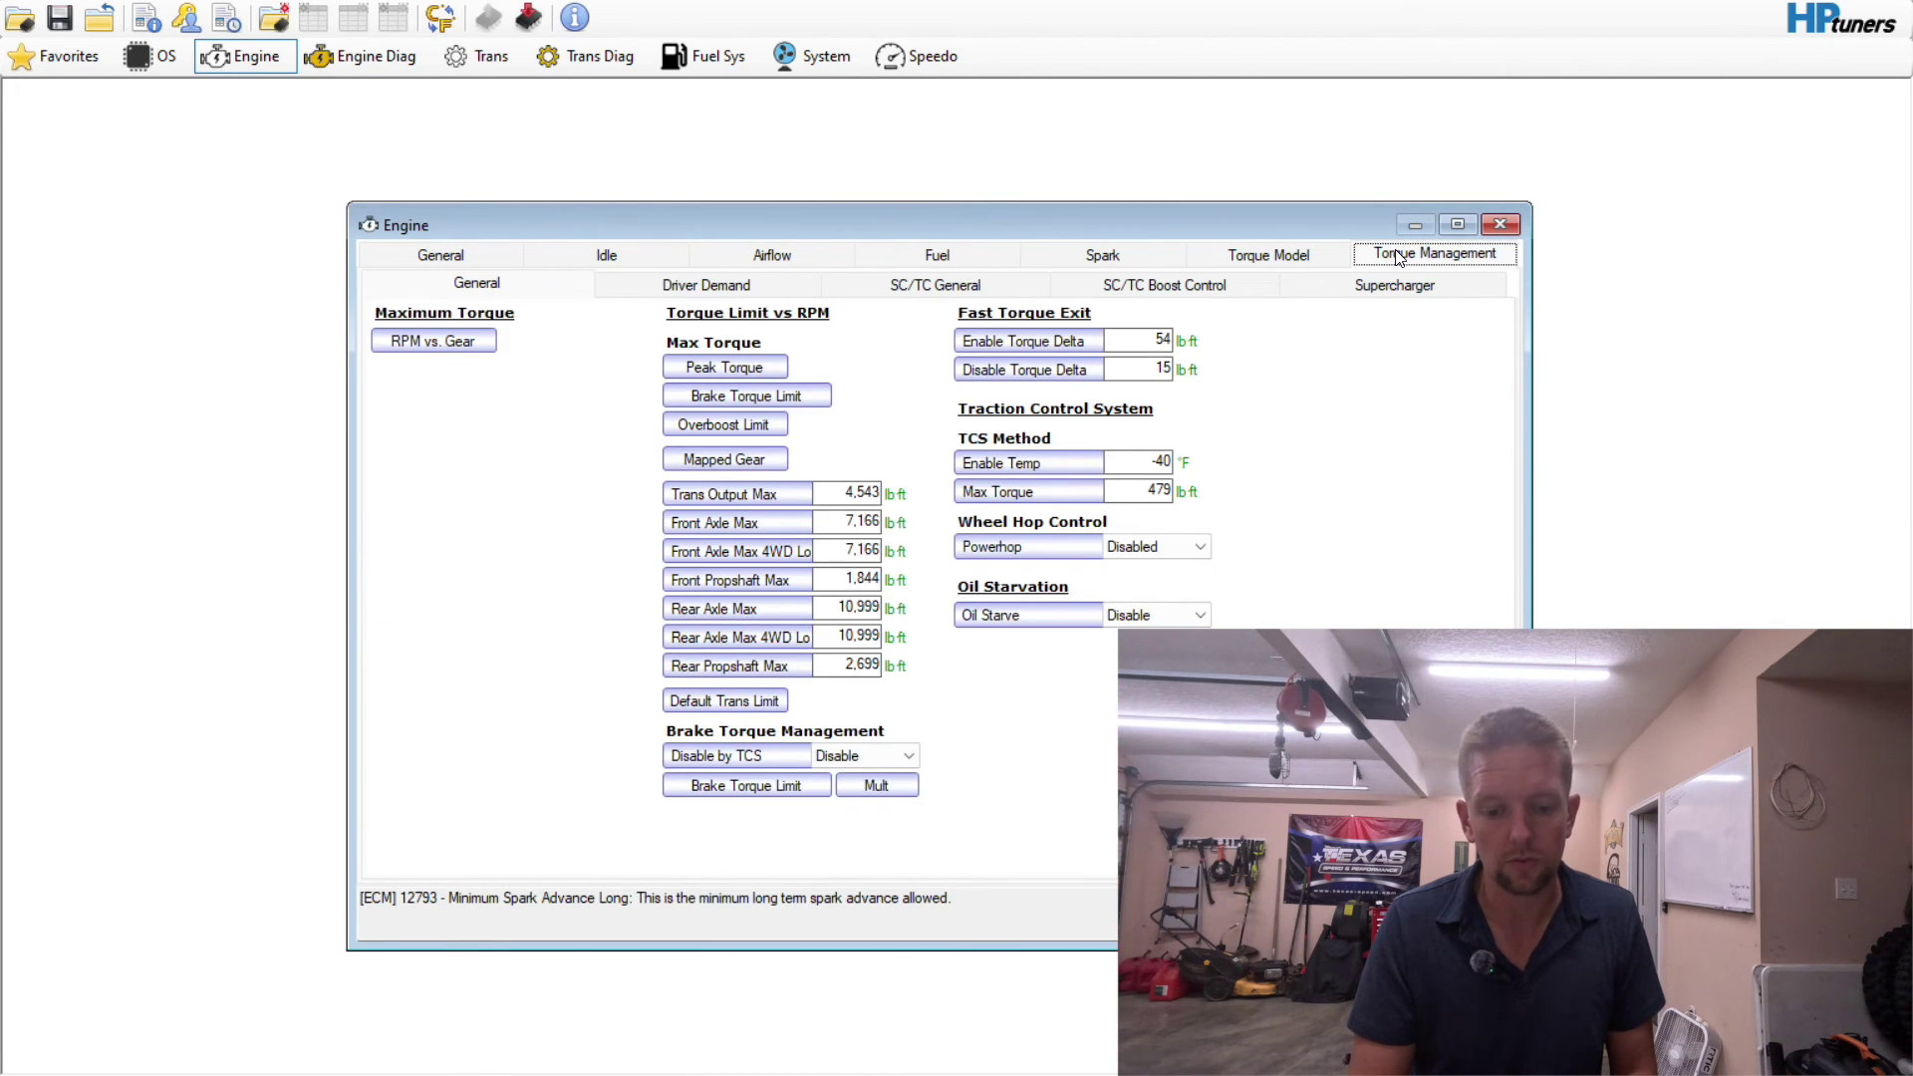
click(724, 367)
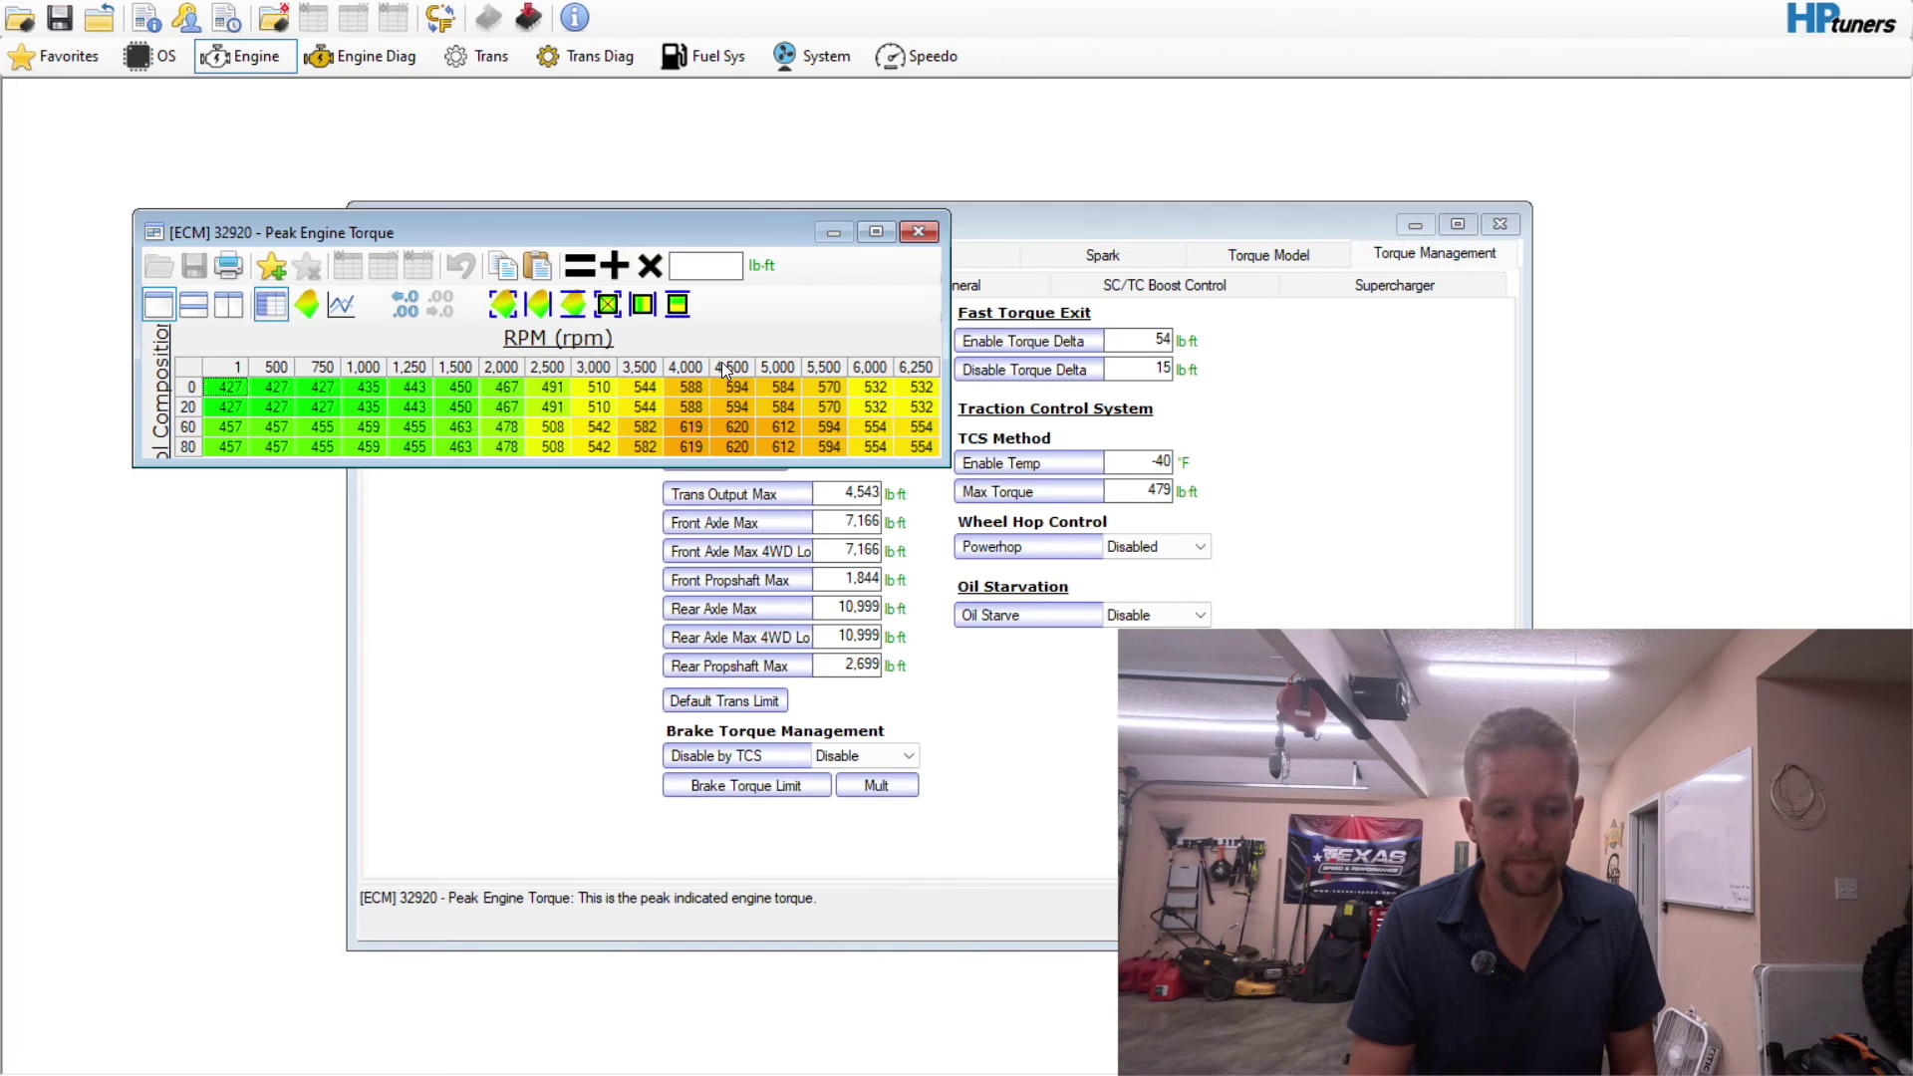
click(917, 231)
click(797, 285)
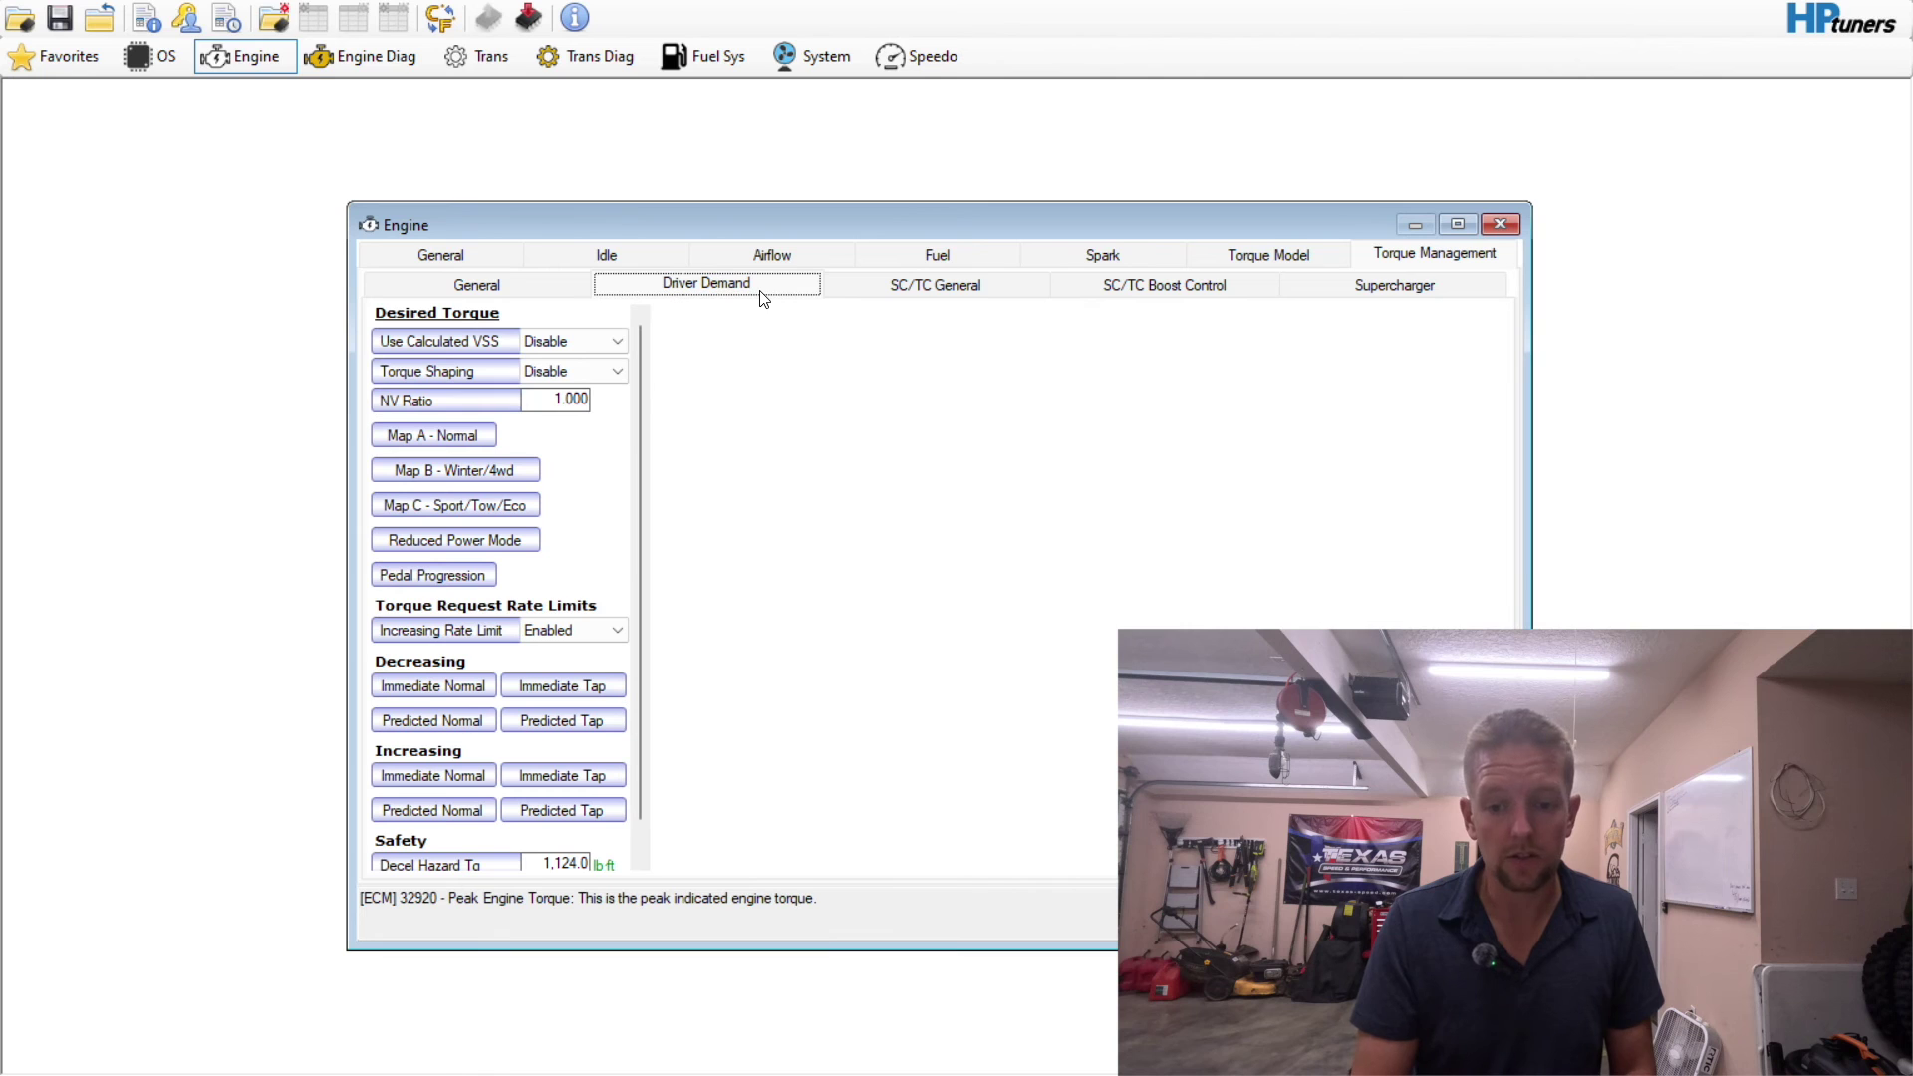
click(543, 290)
click(702, 363)
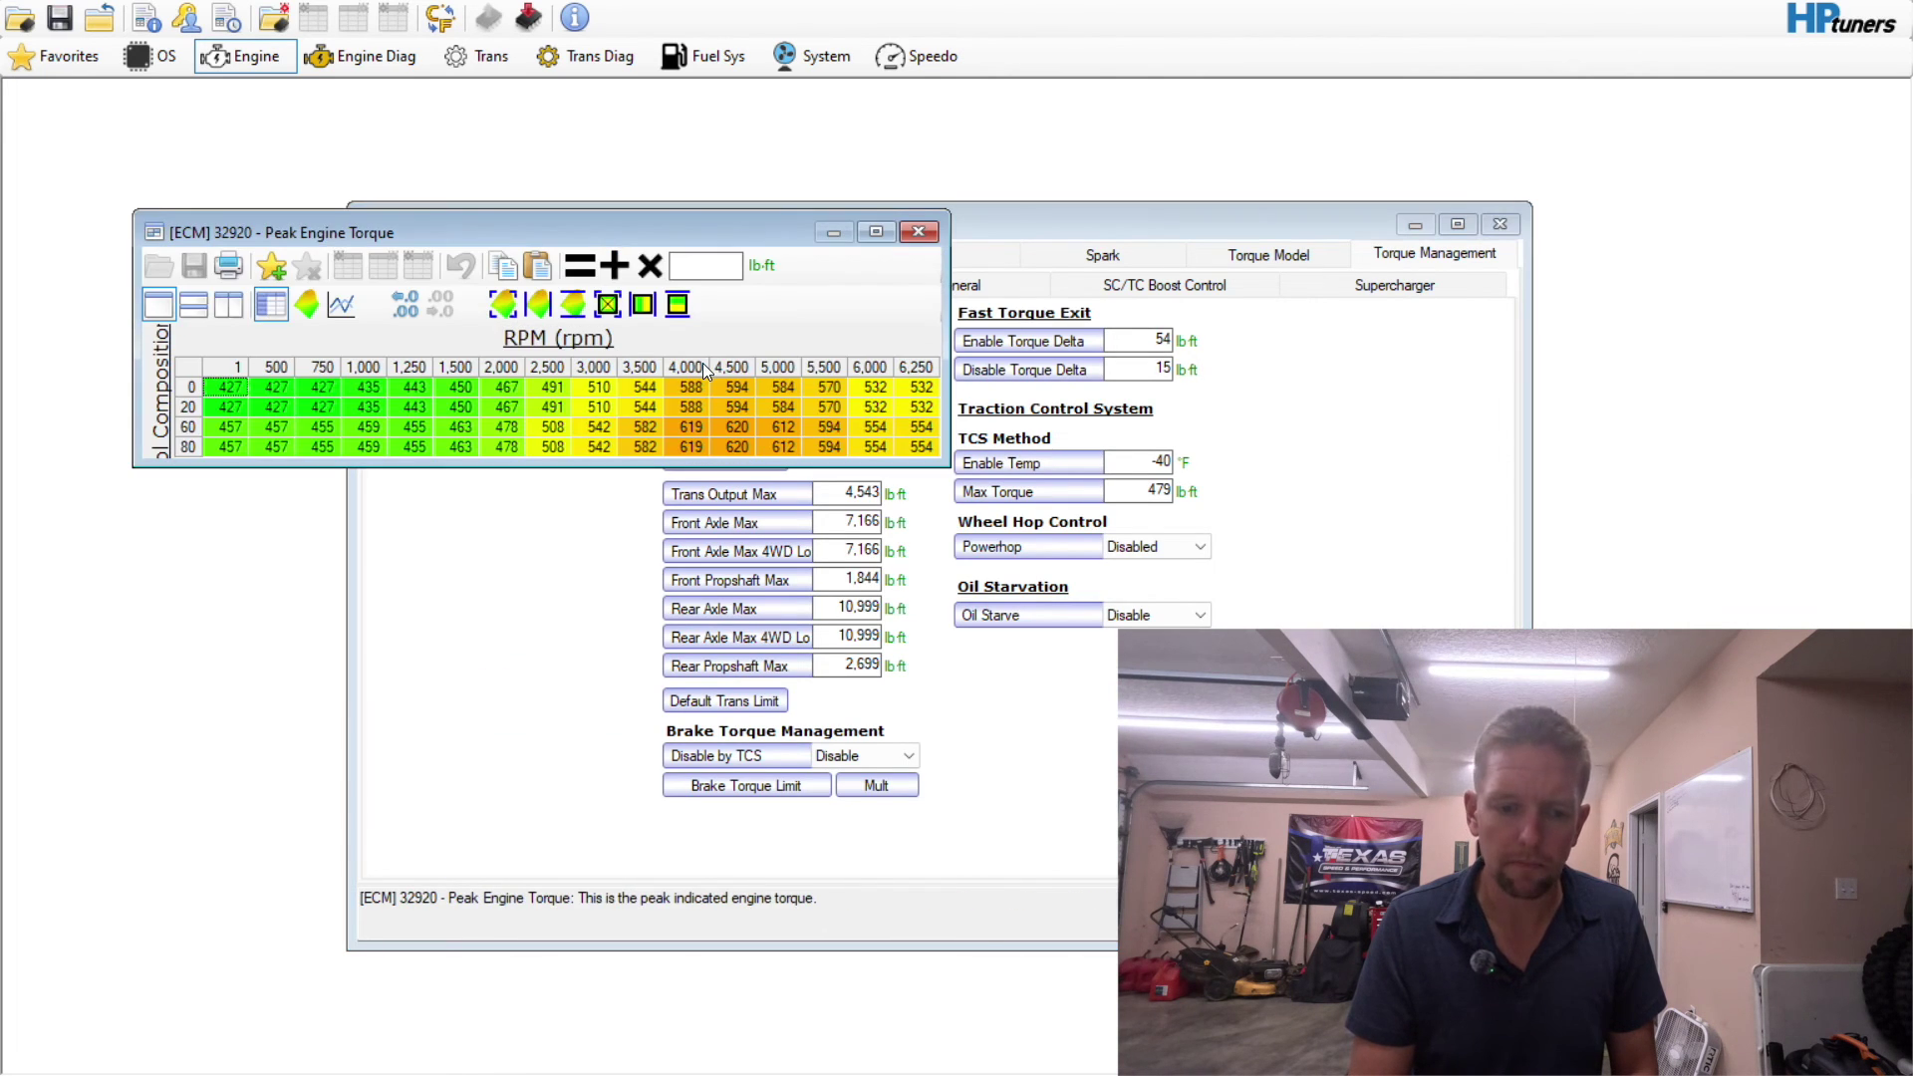
drag(640, 461, 685, 588)
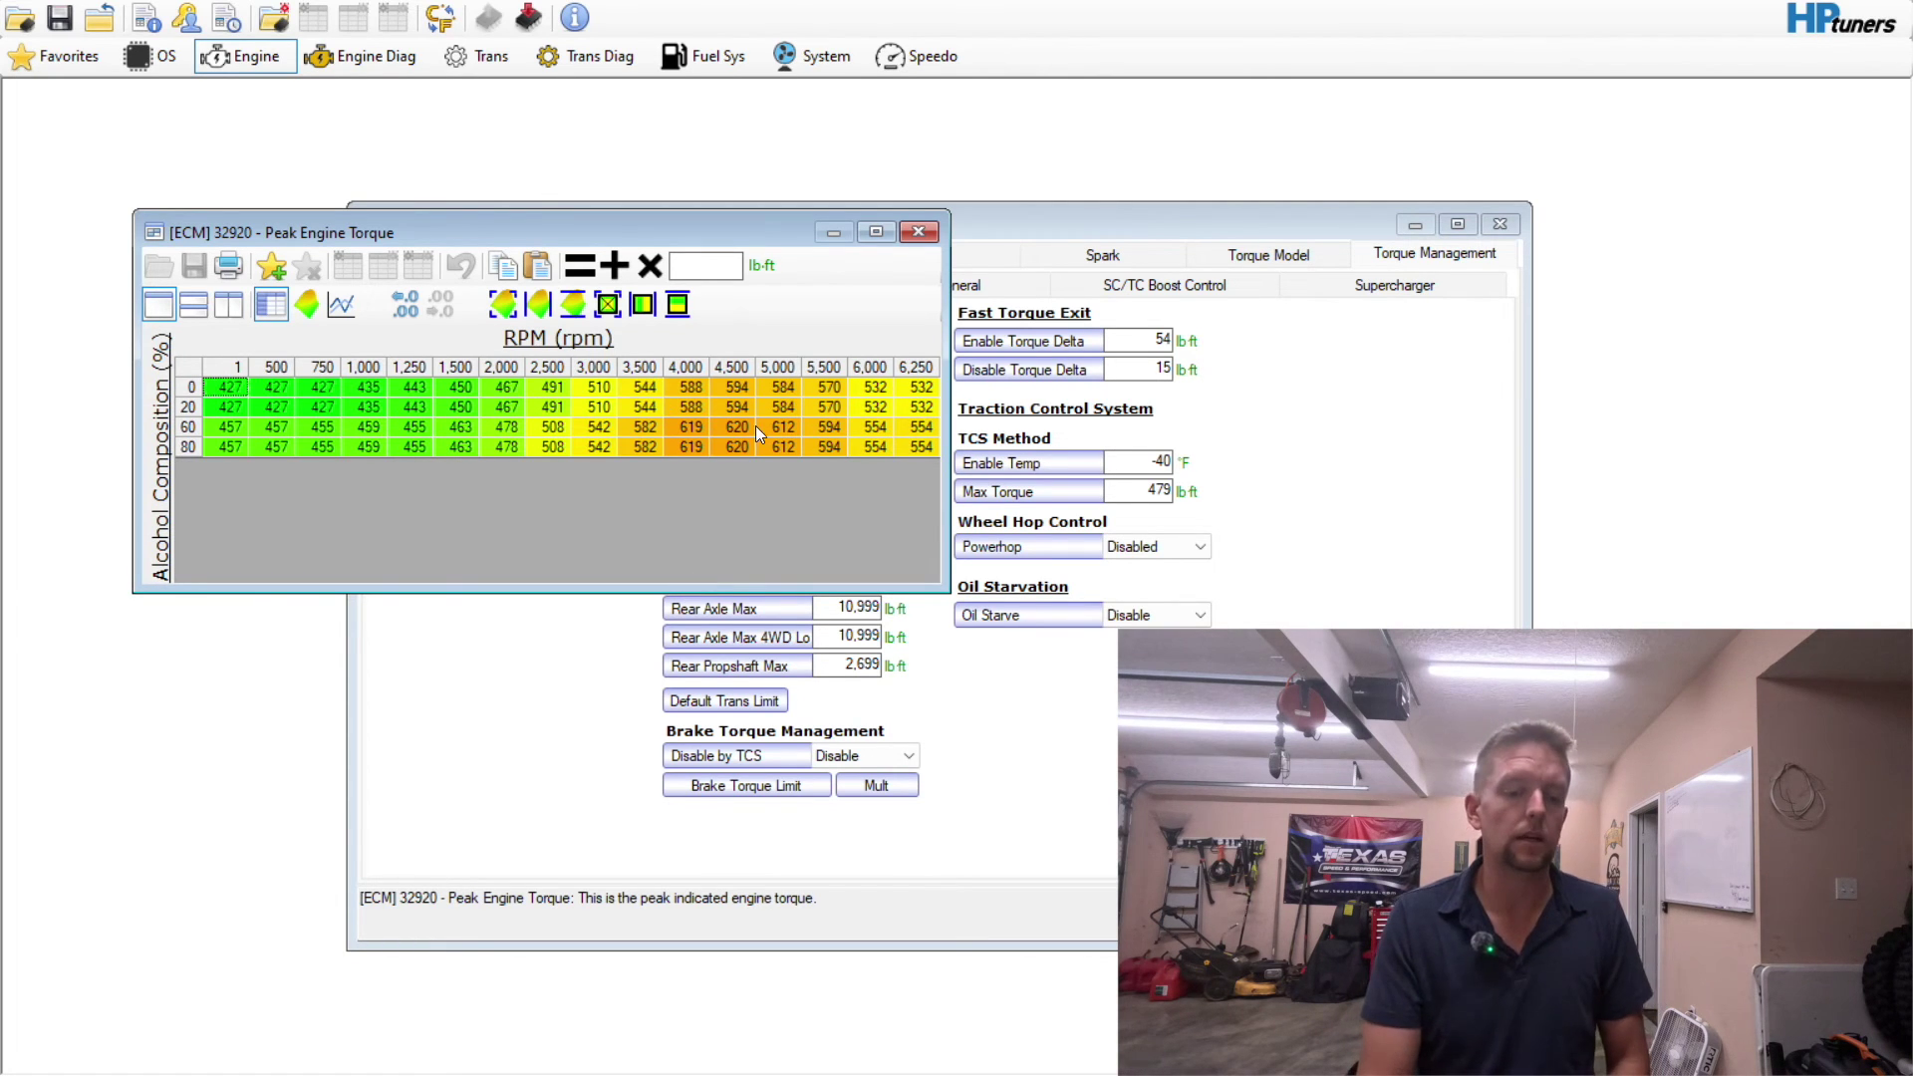
click(918, 231)
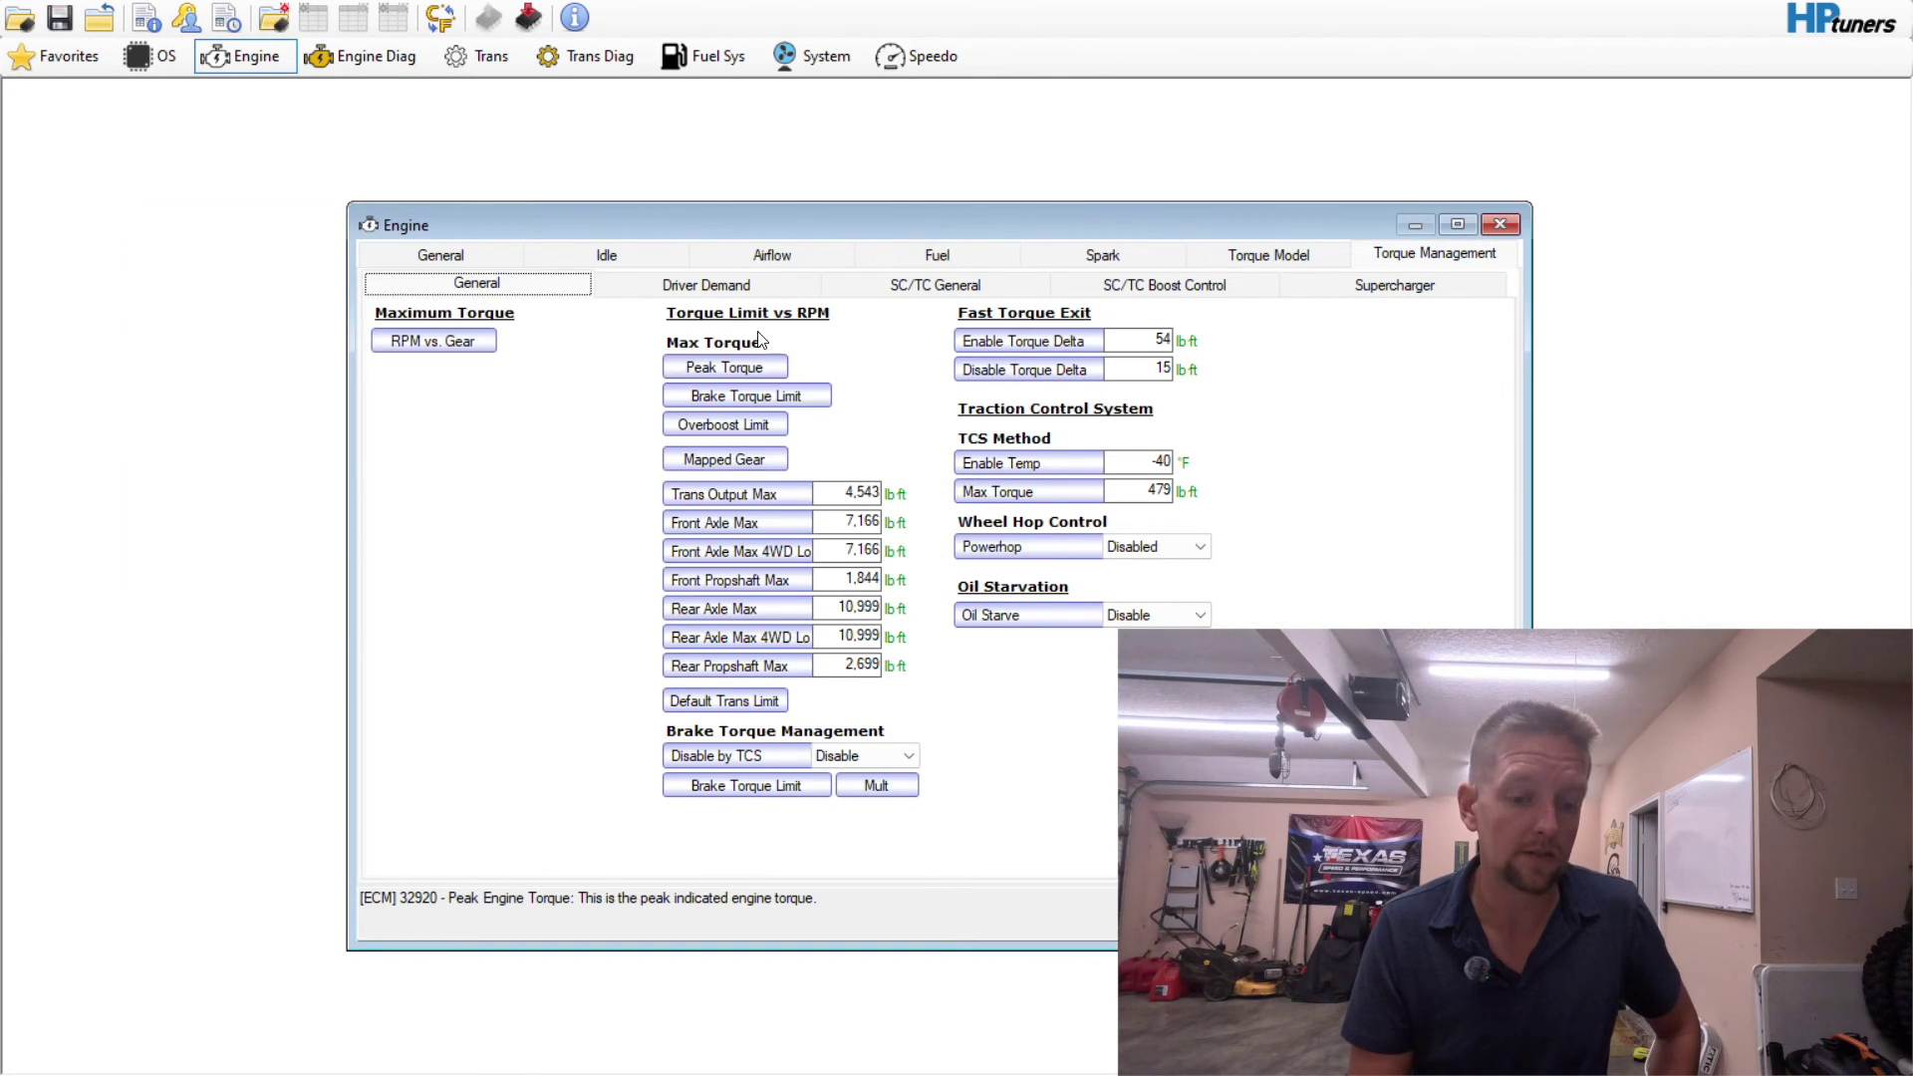
- Multiply the 86 and 100 percent pedal rows of the Driver Demand A (Normal) table by 1.10
click(782, 293)
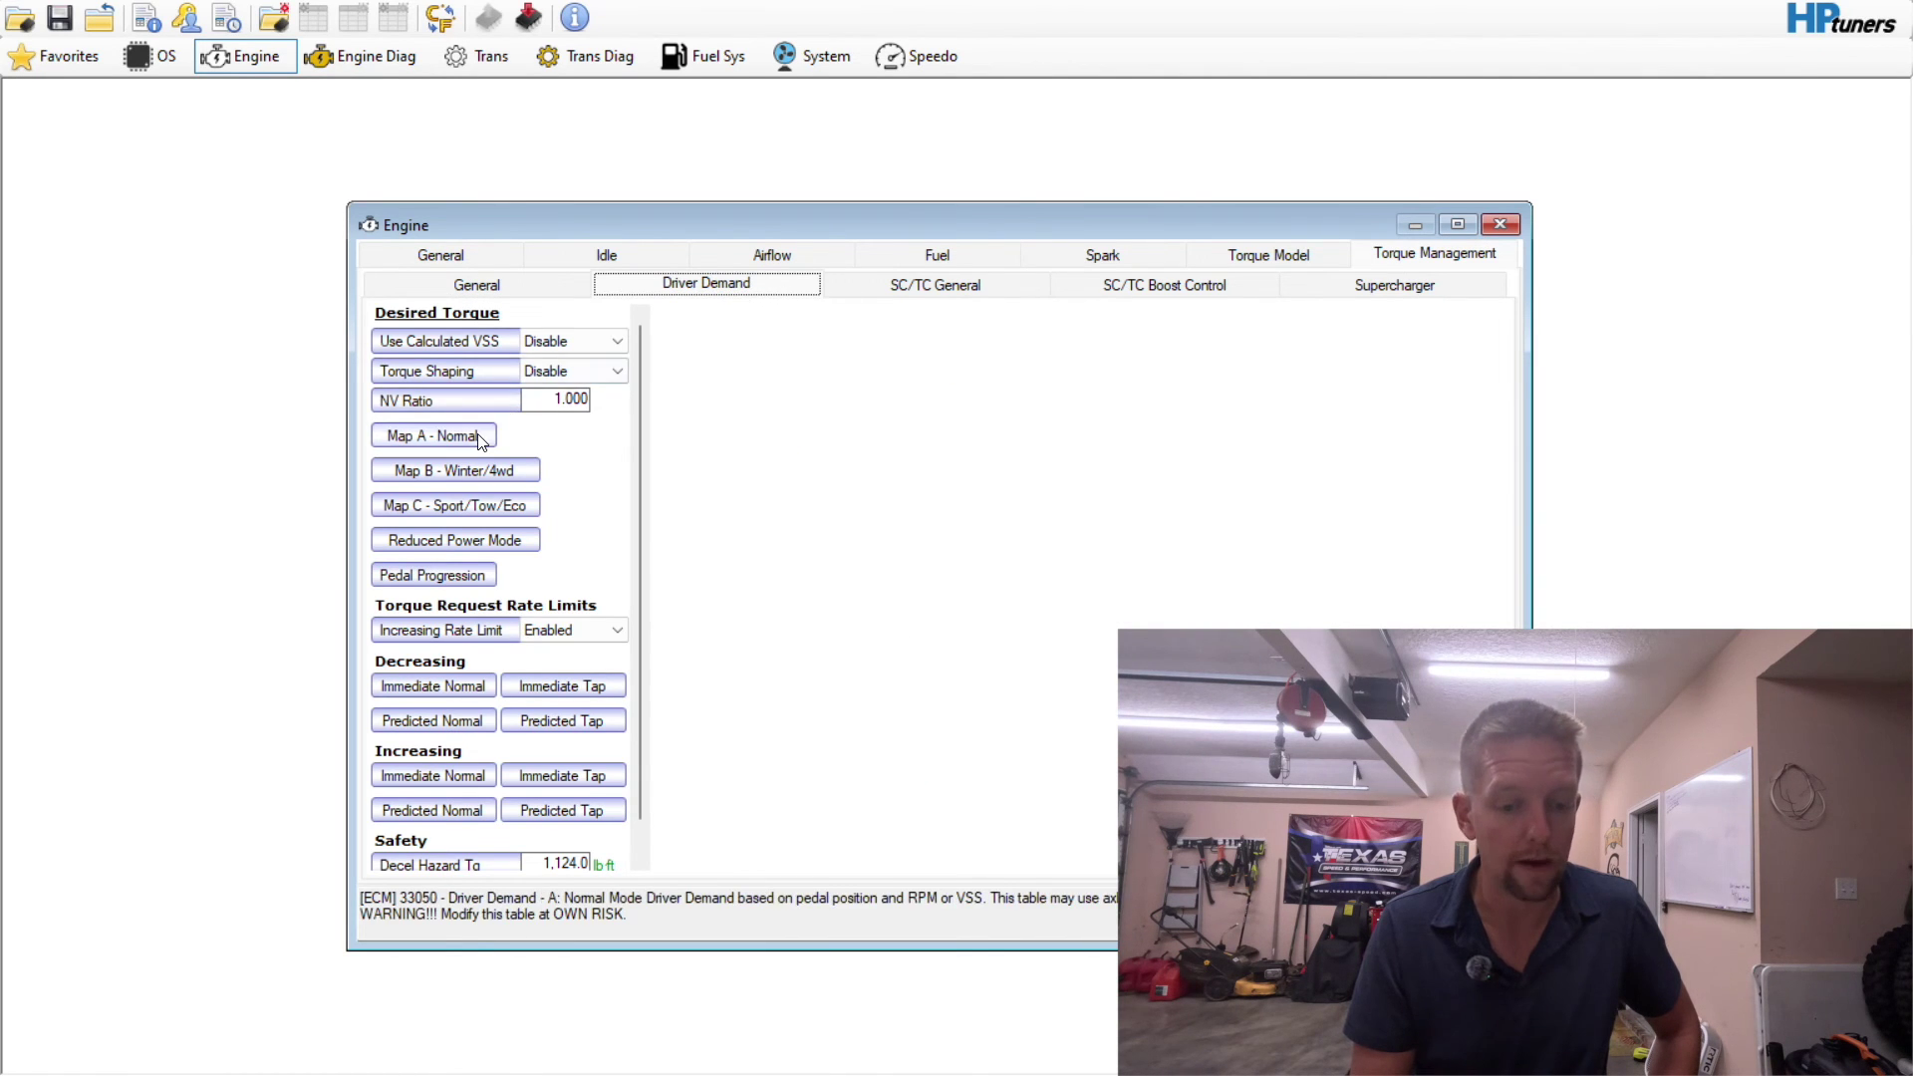
click(476, 438)
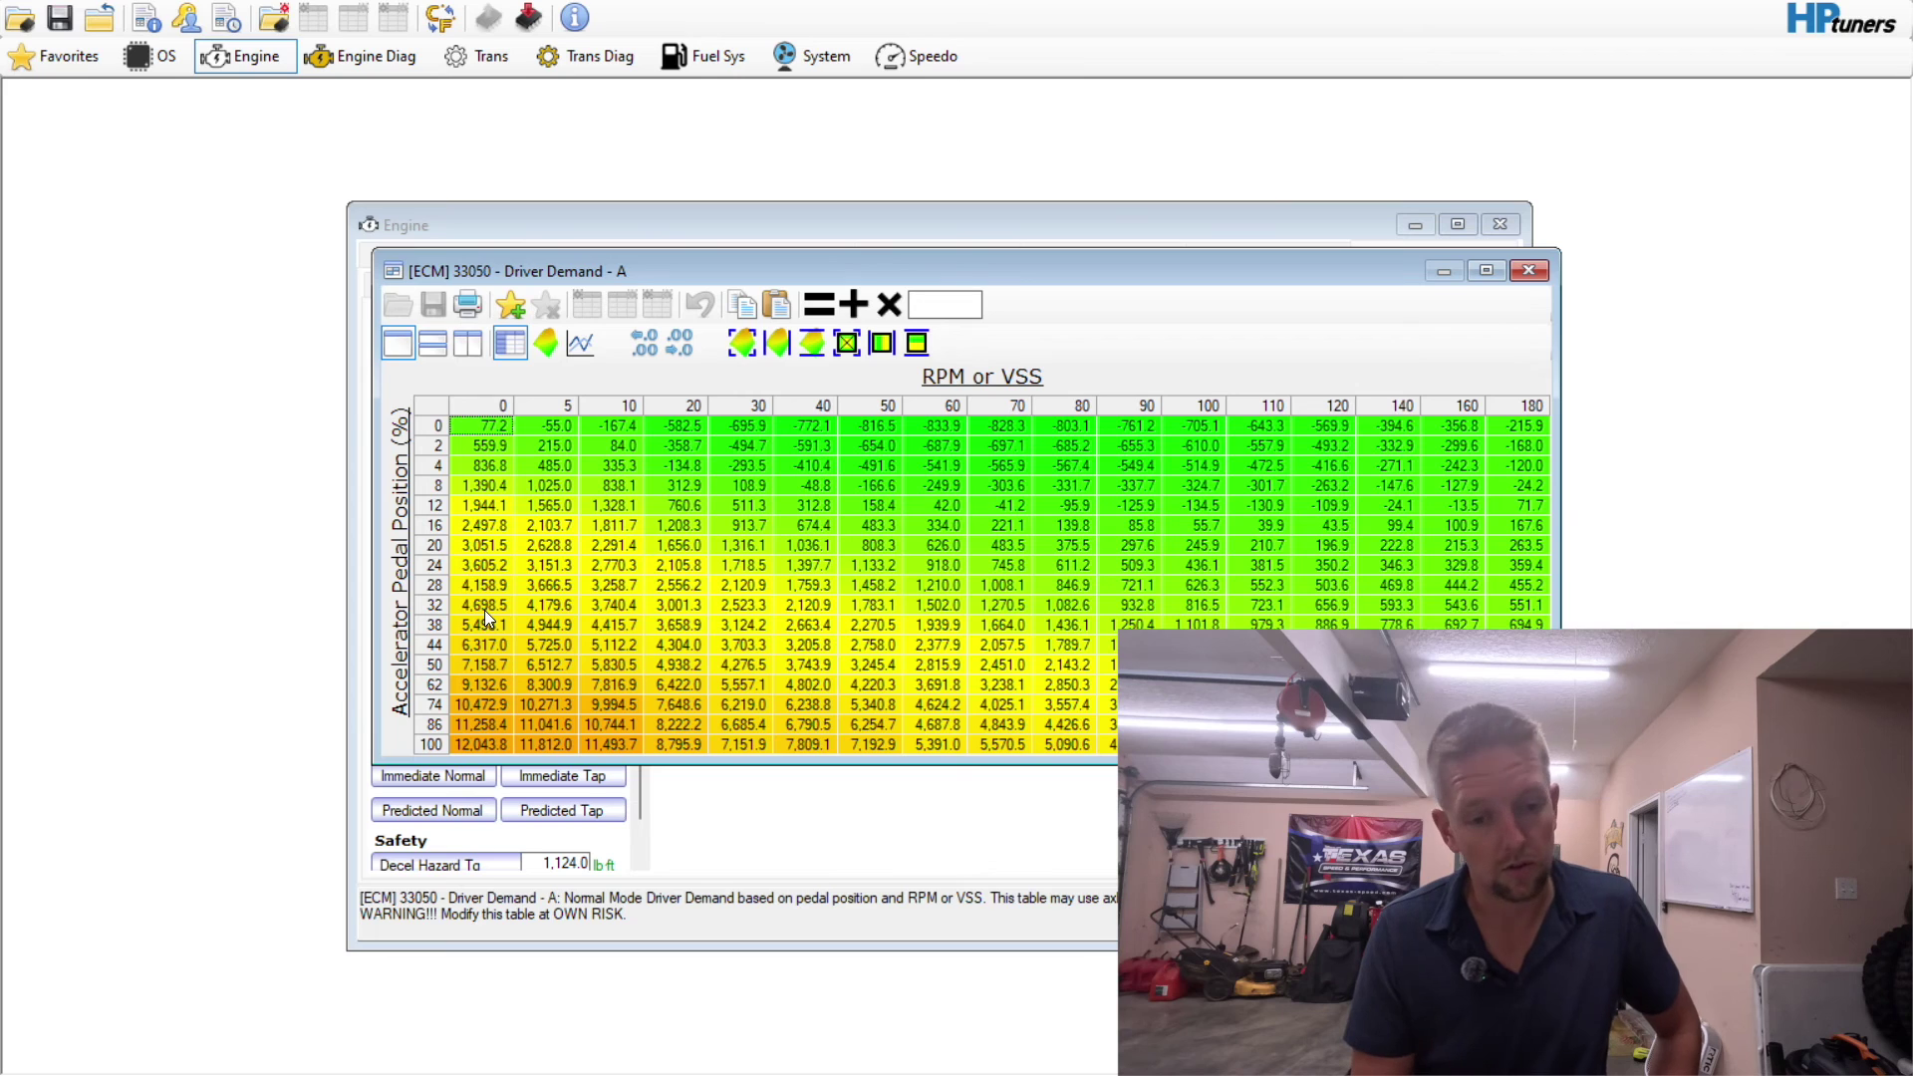
drag(439, 732, 454, 772)
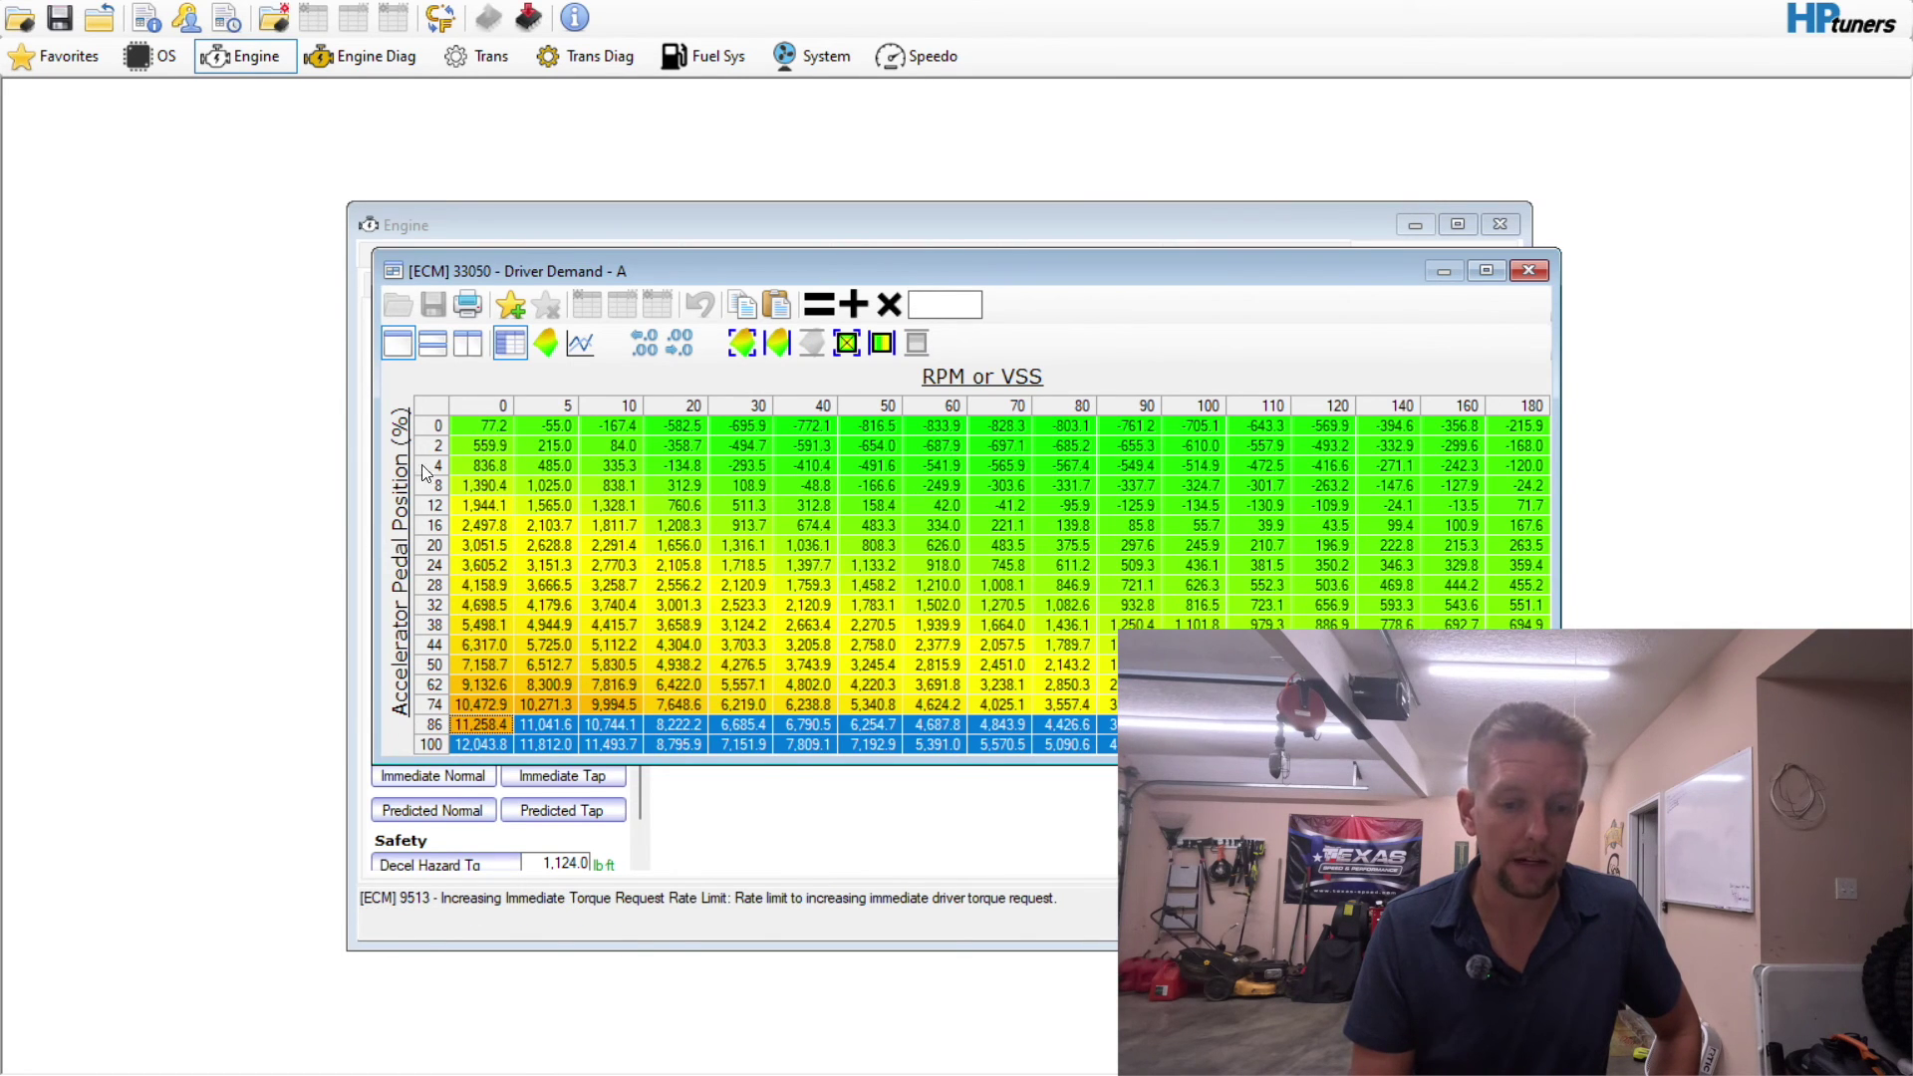
click(944, 305)
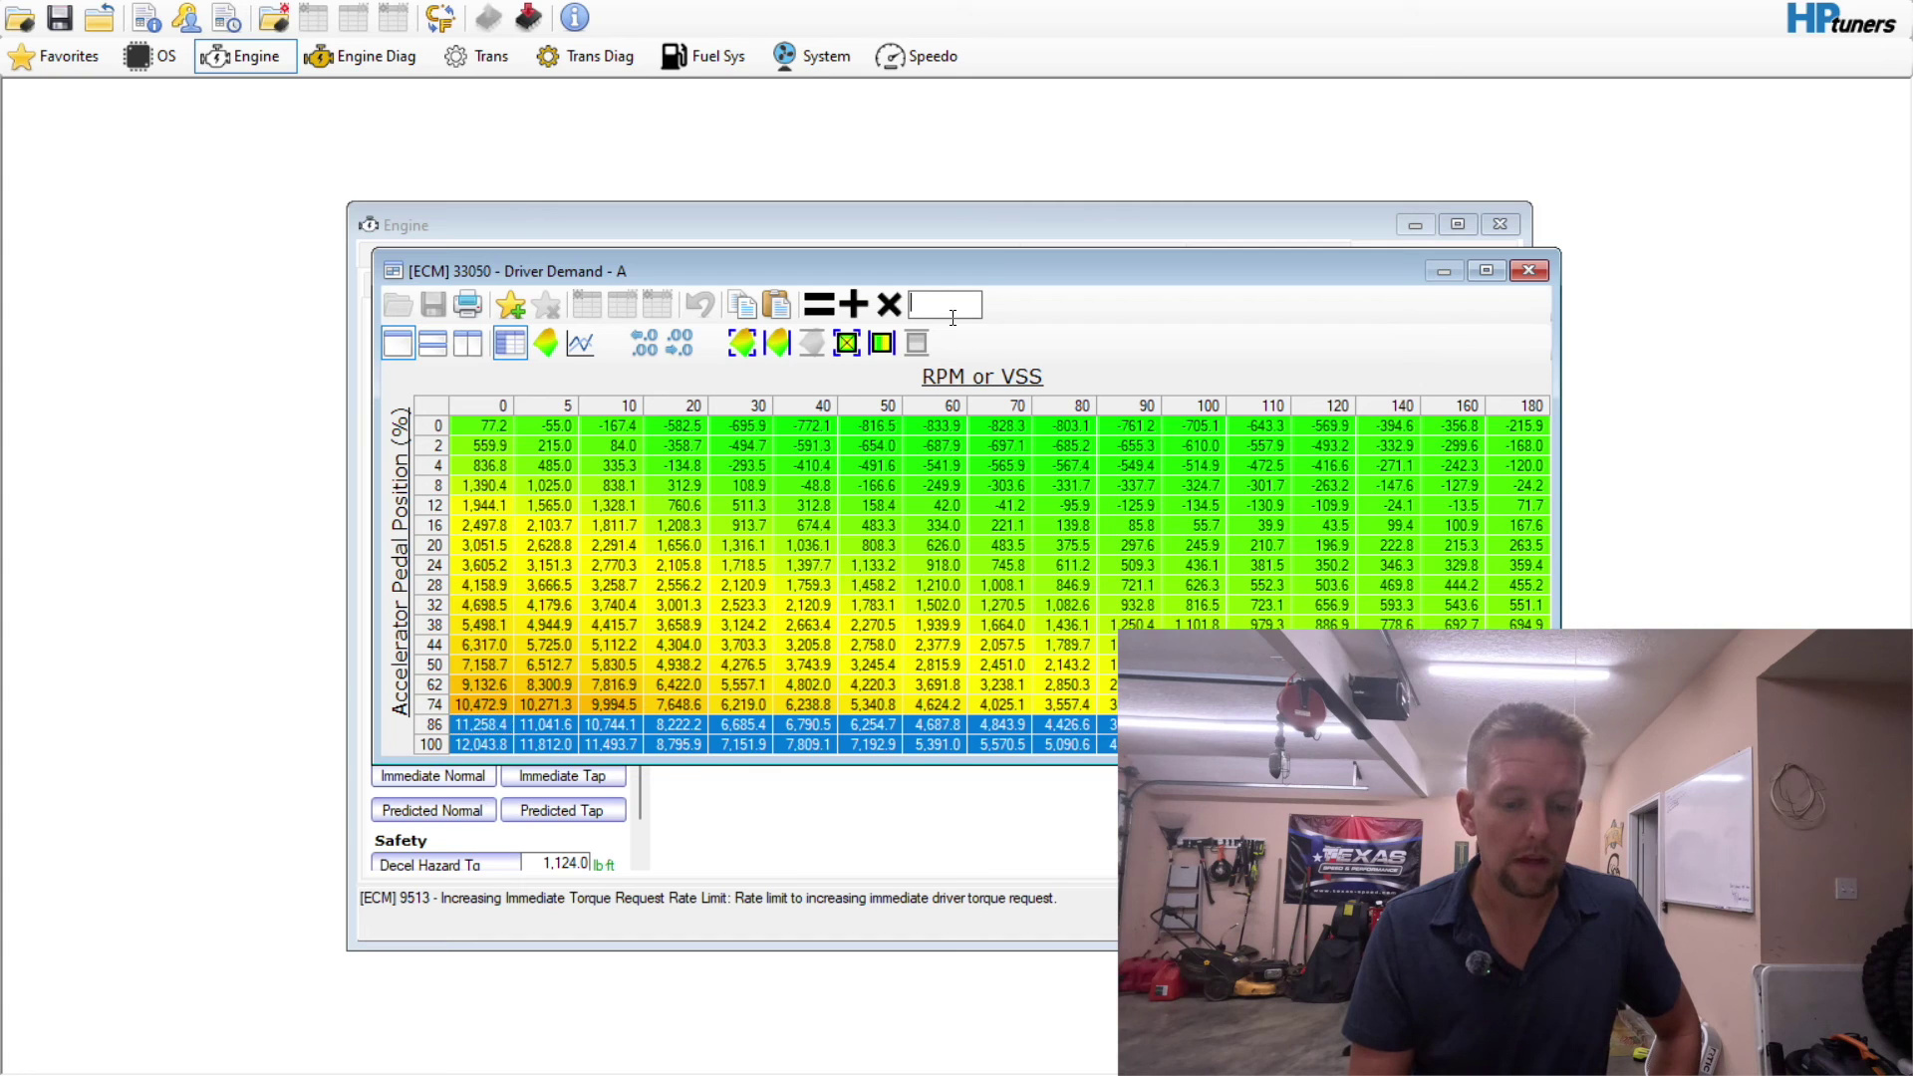
click(888, 304)
click(739, 525)
- Interpolate the Driver Demand A table vertically between the 50 and 86 percent pedal rows and close the table
drag(437, 671, 436, 724)
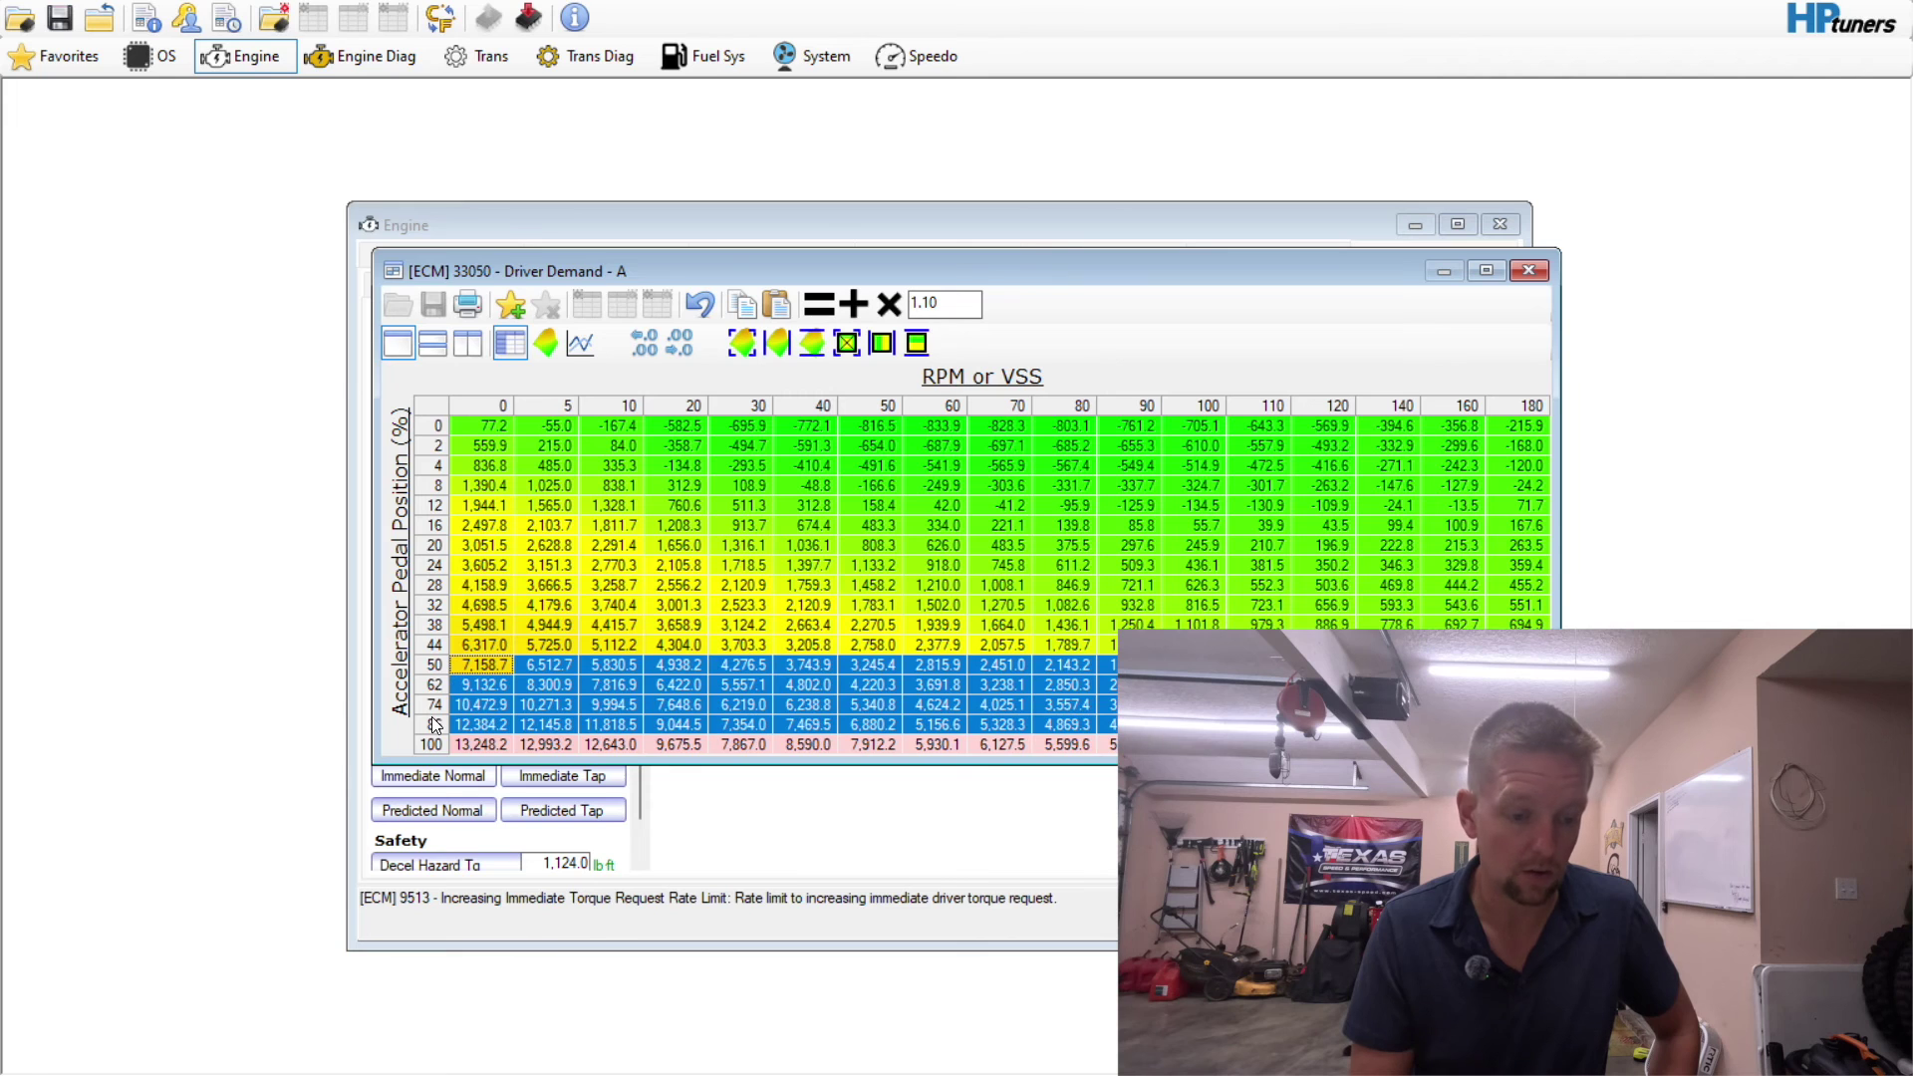
click(911, 349)
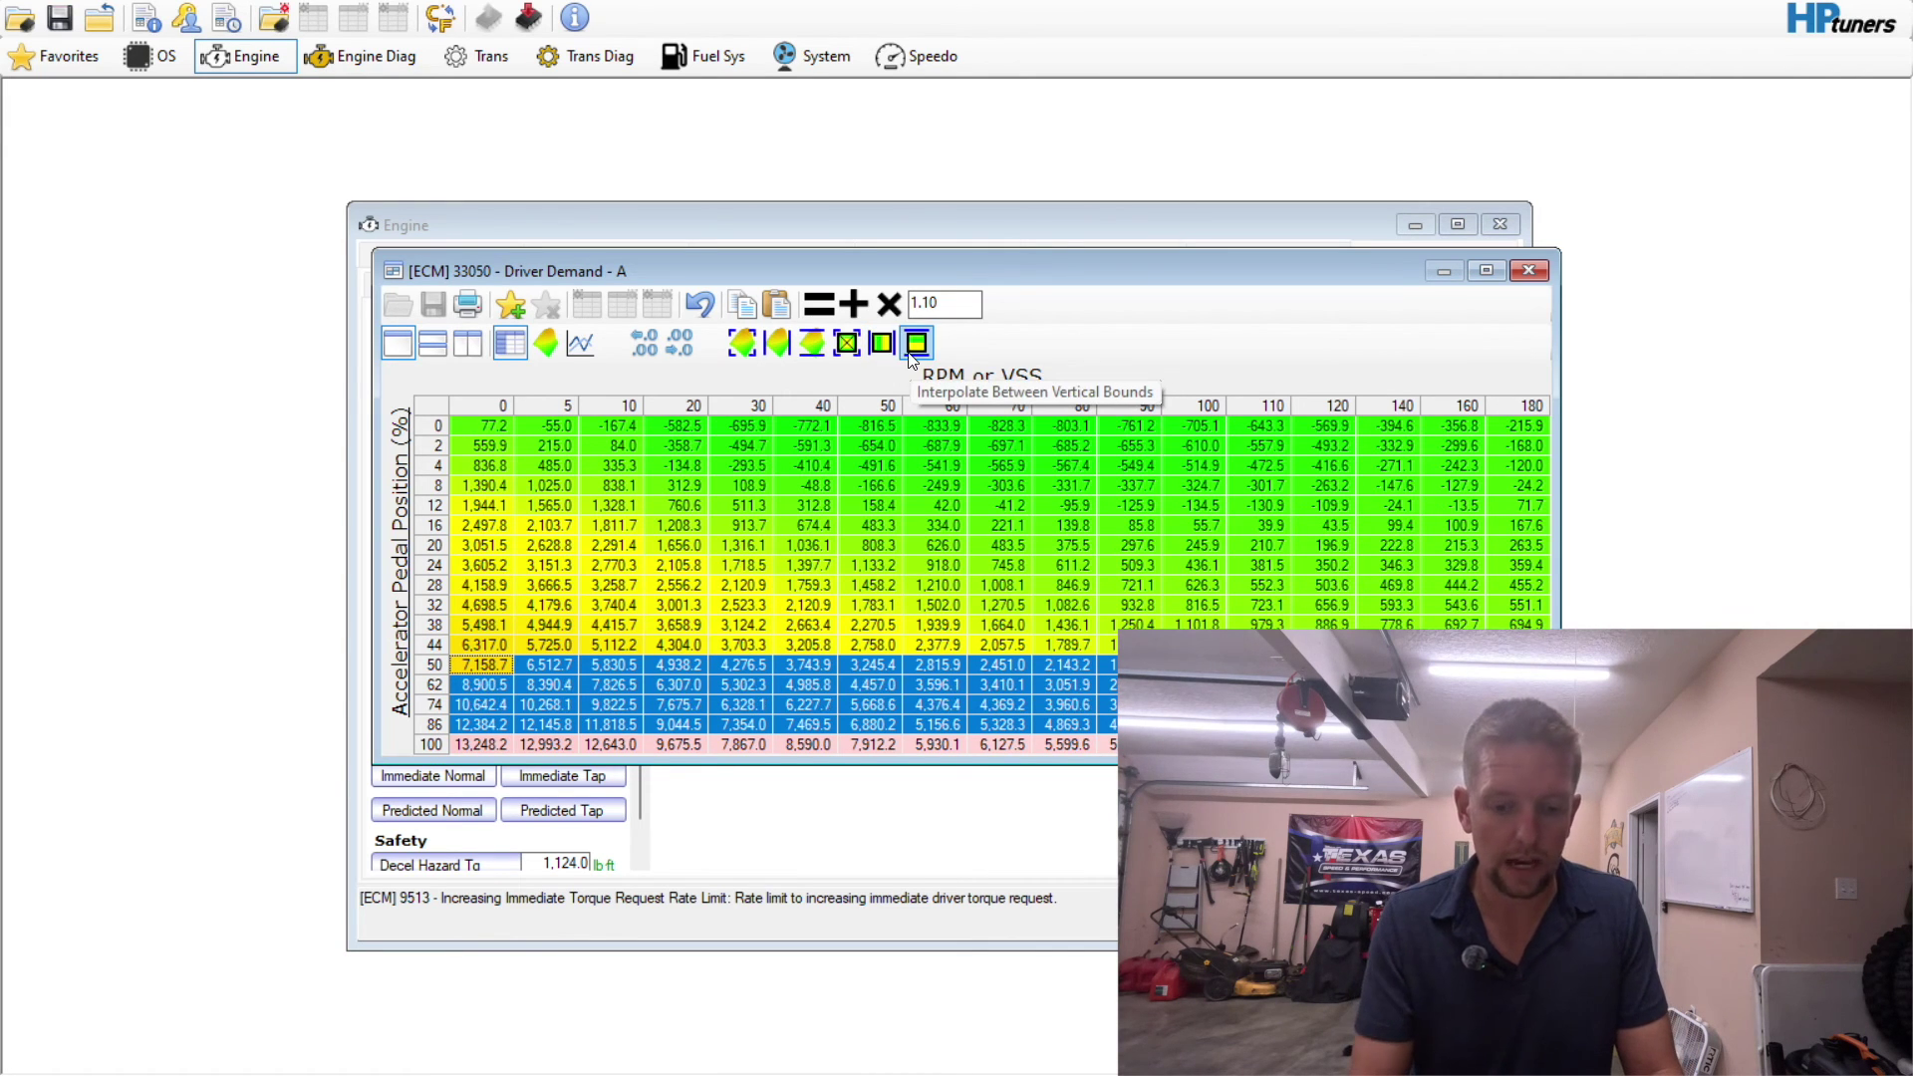
drag(436, 684, 437, 745)
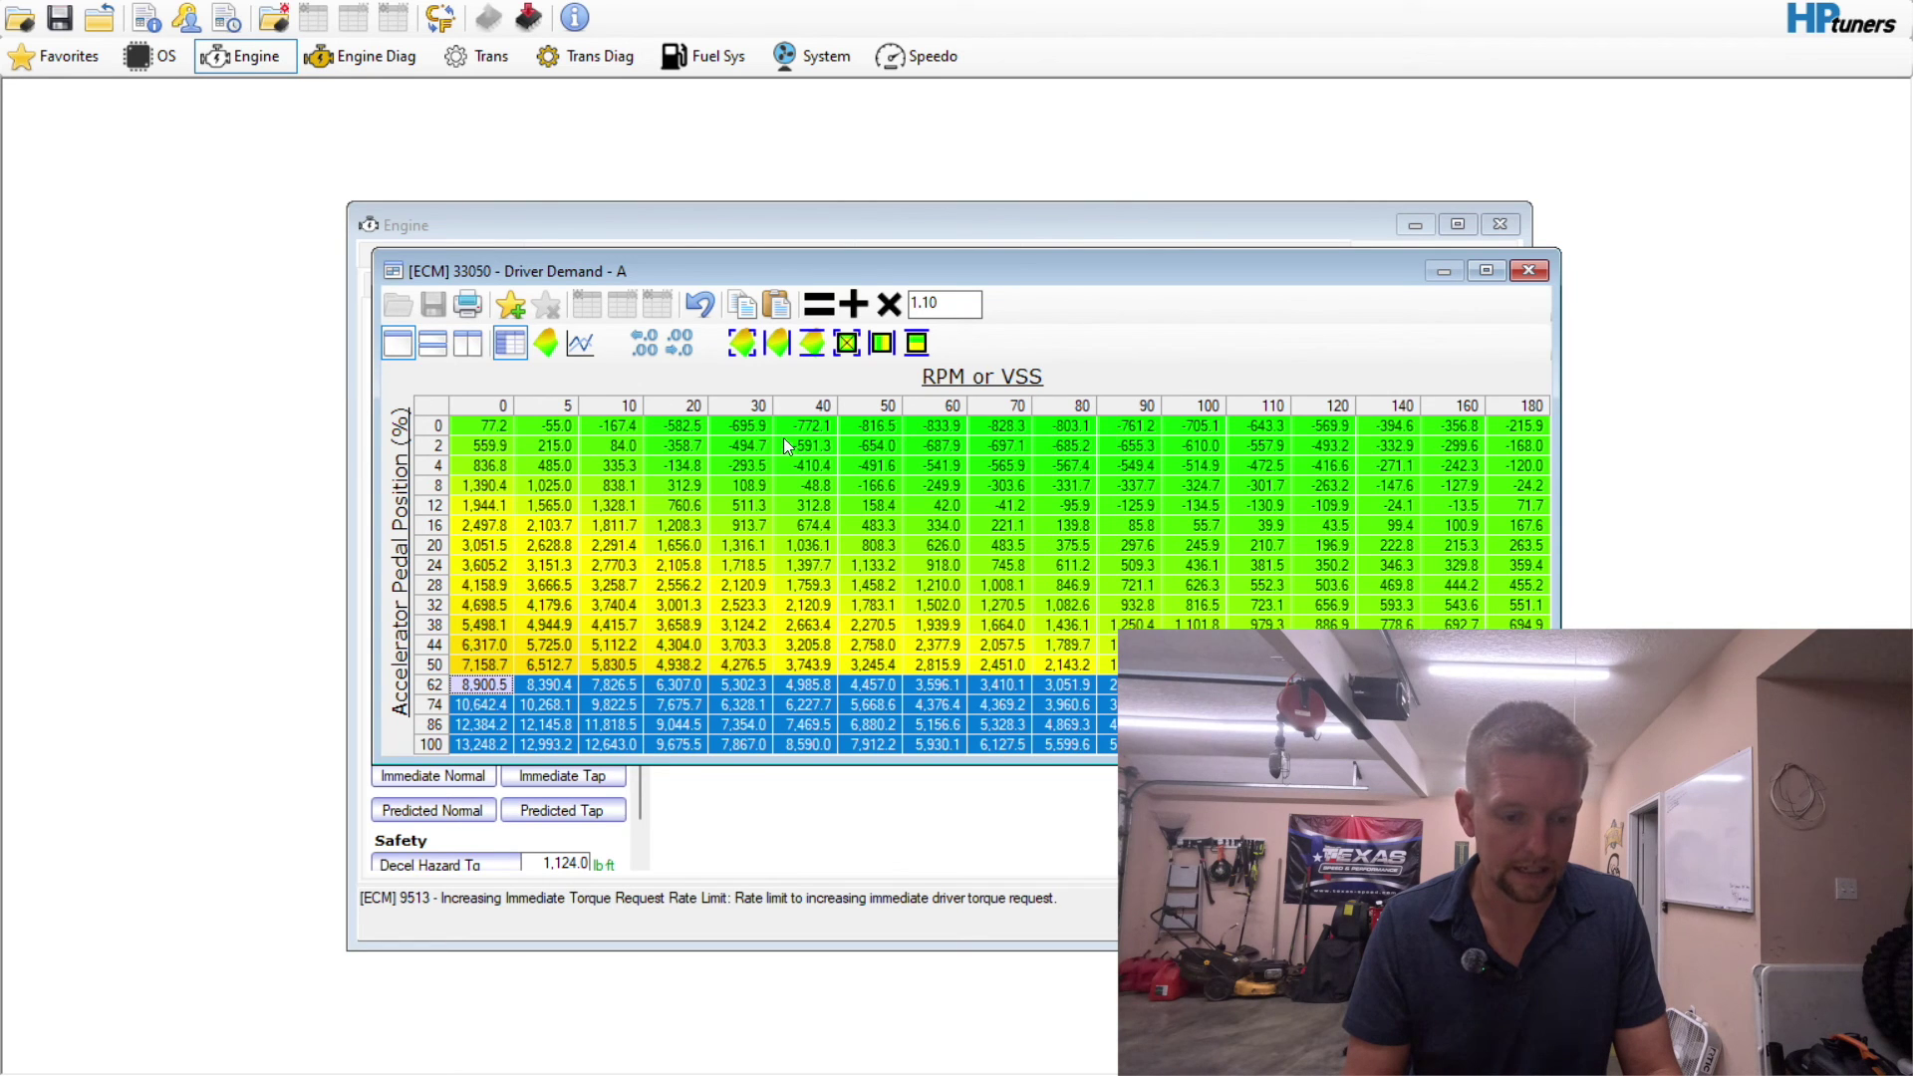
click(755, 486)
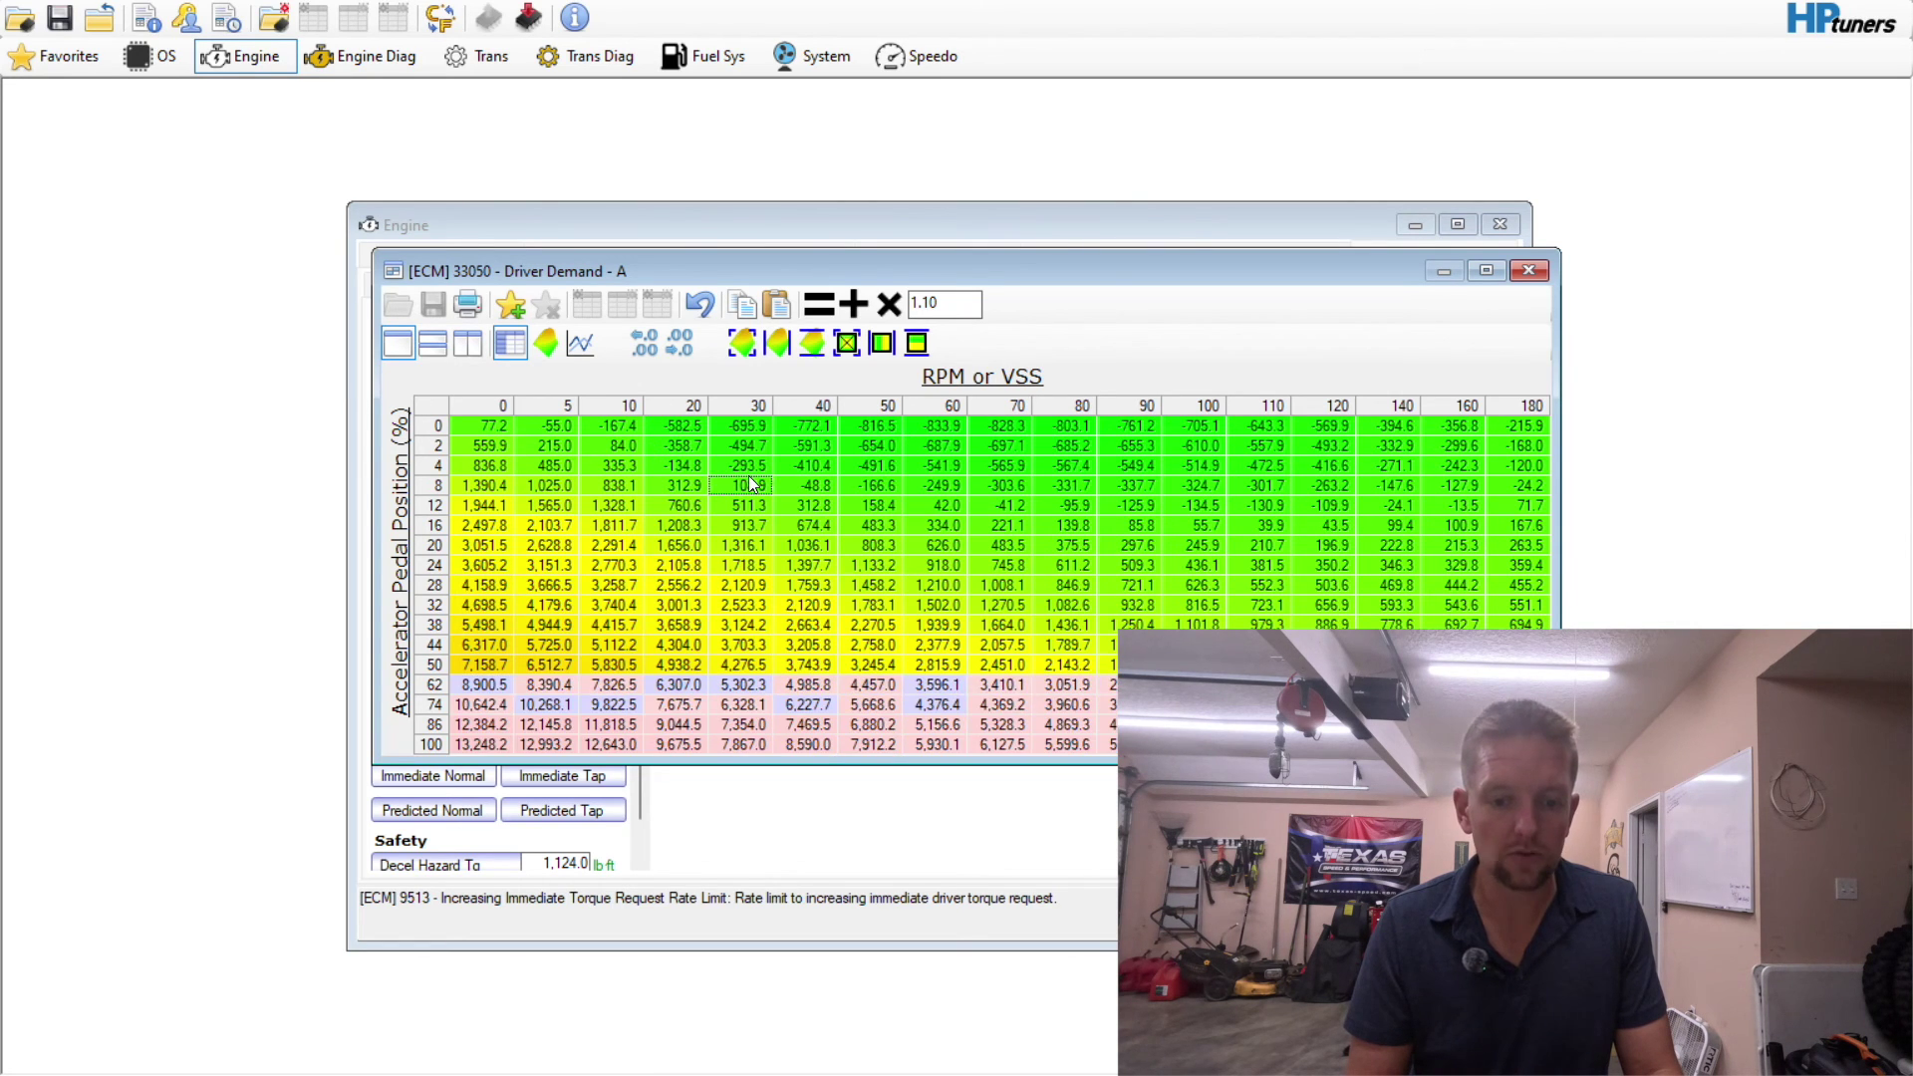
click(1539, 279)
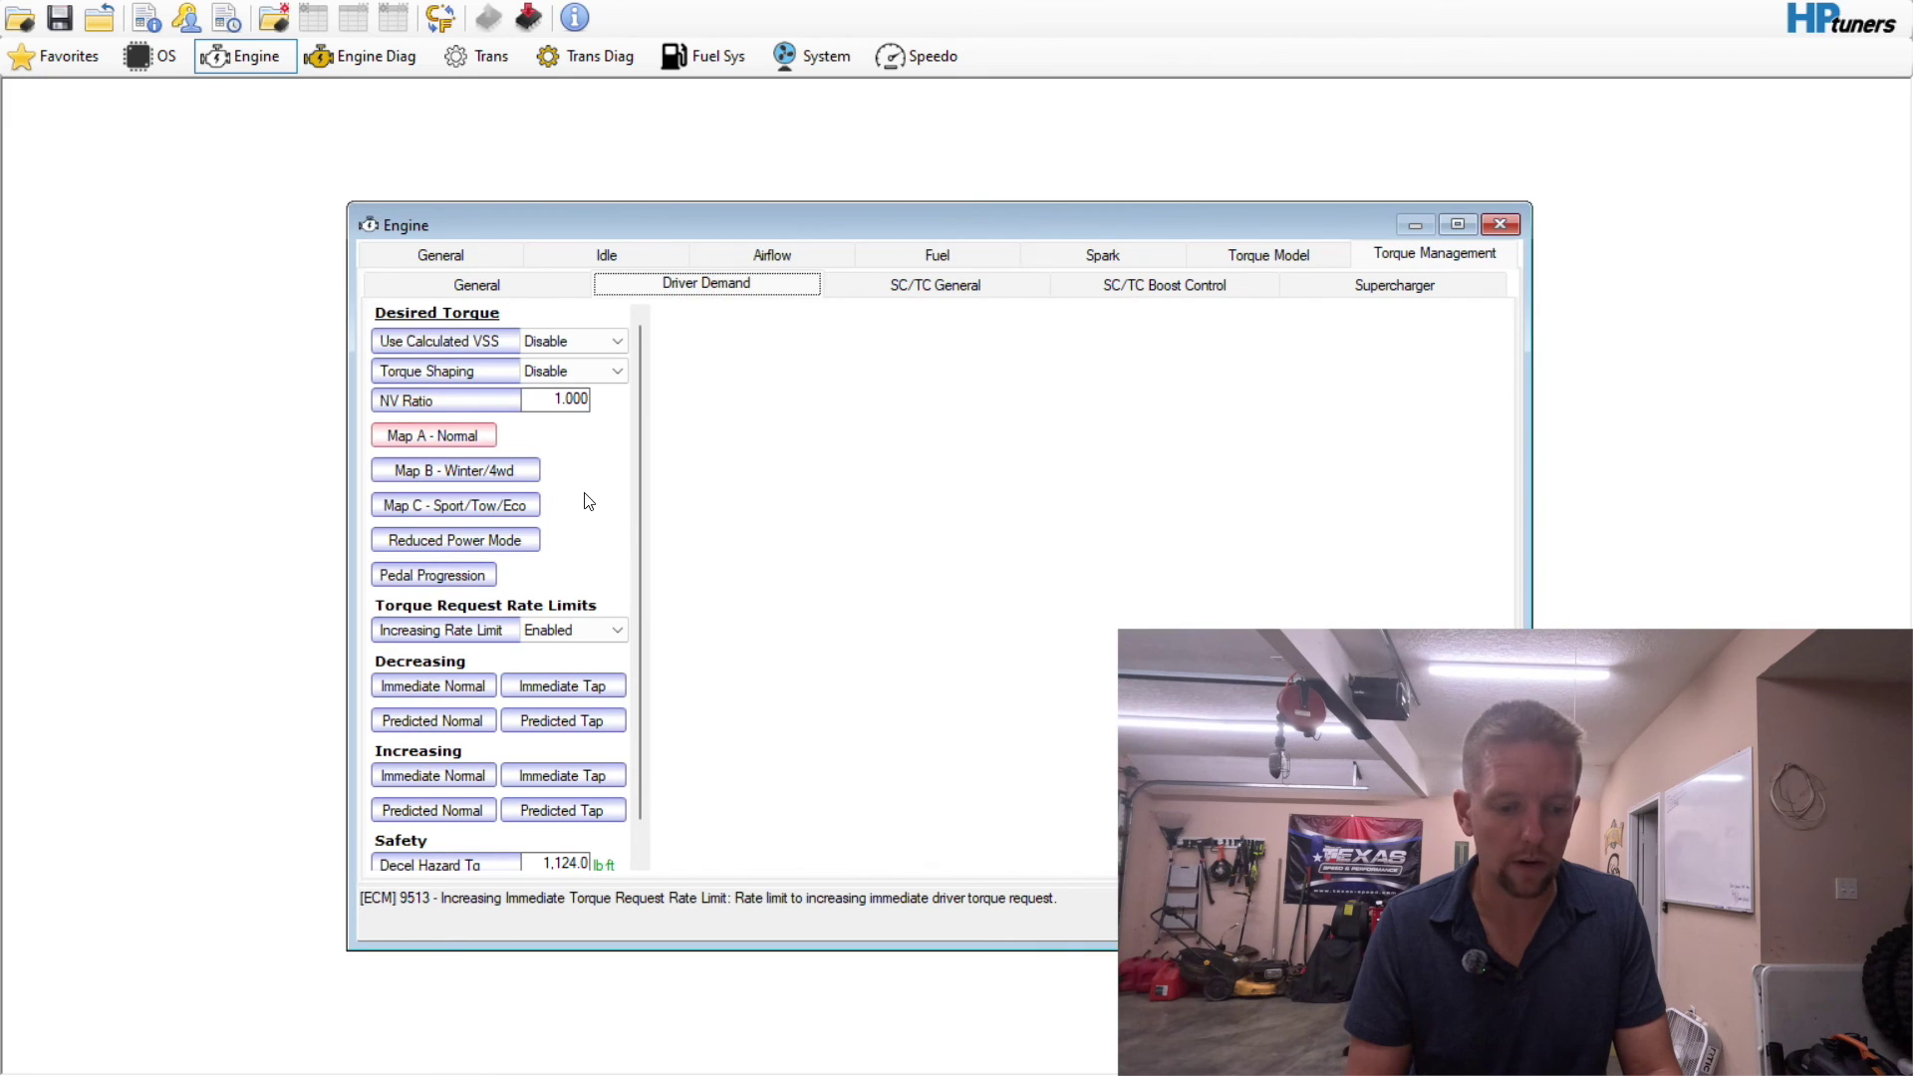
- Multiply the 86 and 100 percent pedal rows of Driver Demand B (Winter/4wd) by 1.10 and interpolate vertically between the 50 and 86 percent rows
click(453, 466)
drag(120, 590, 130, 606)
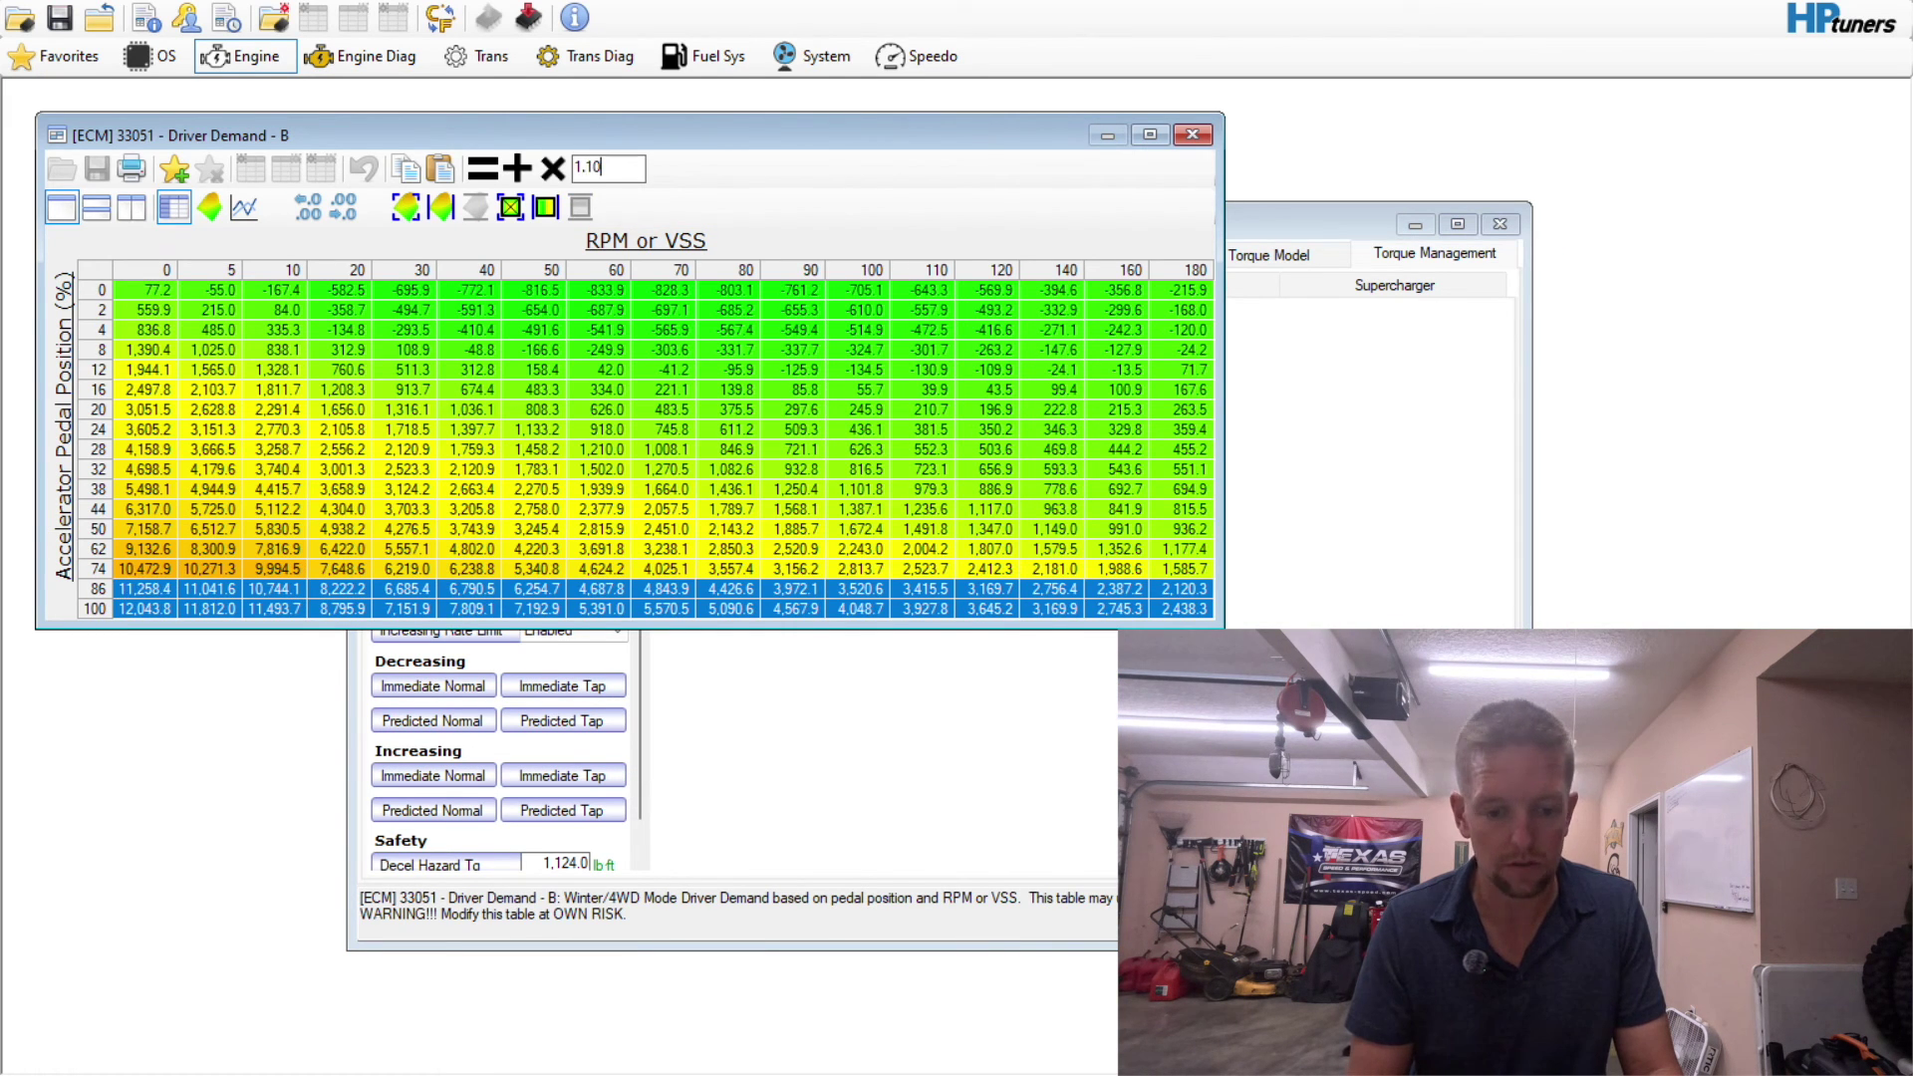
click(553, 167)
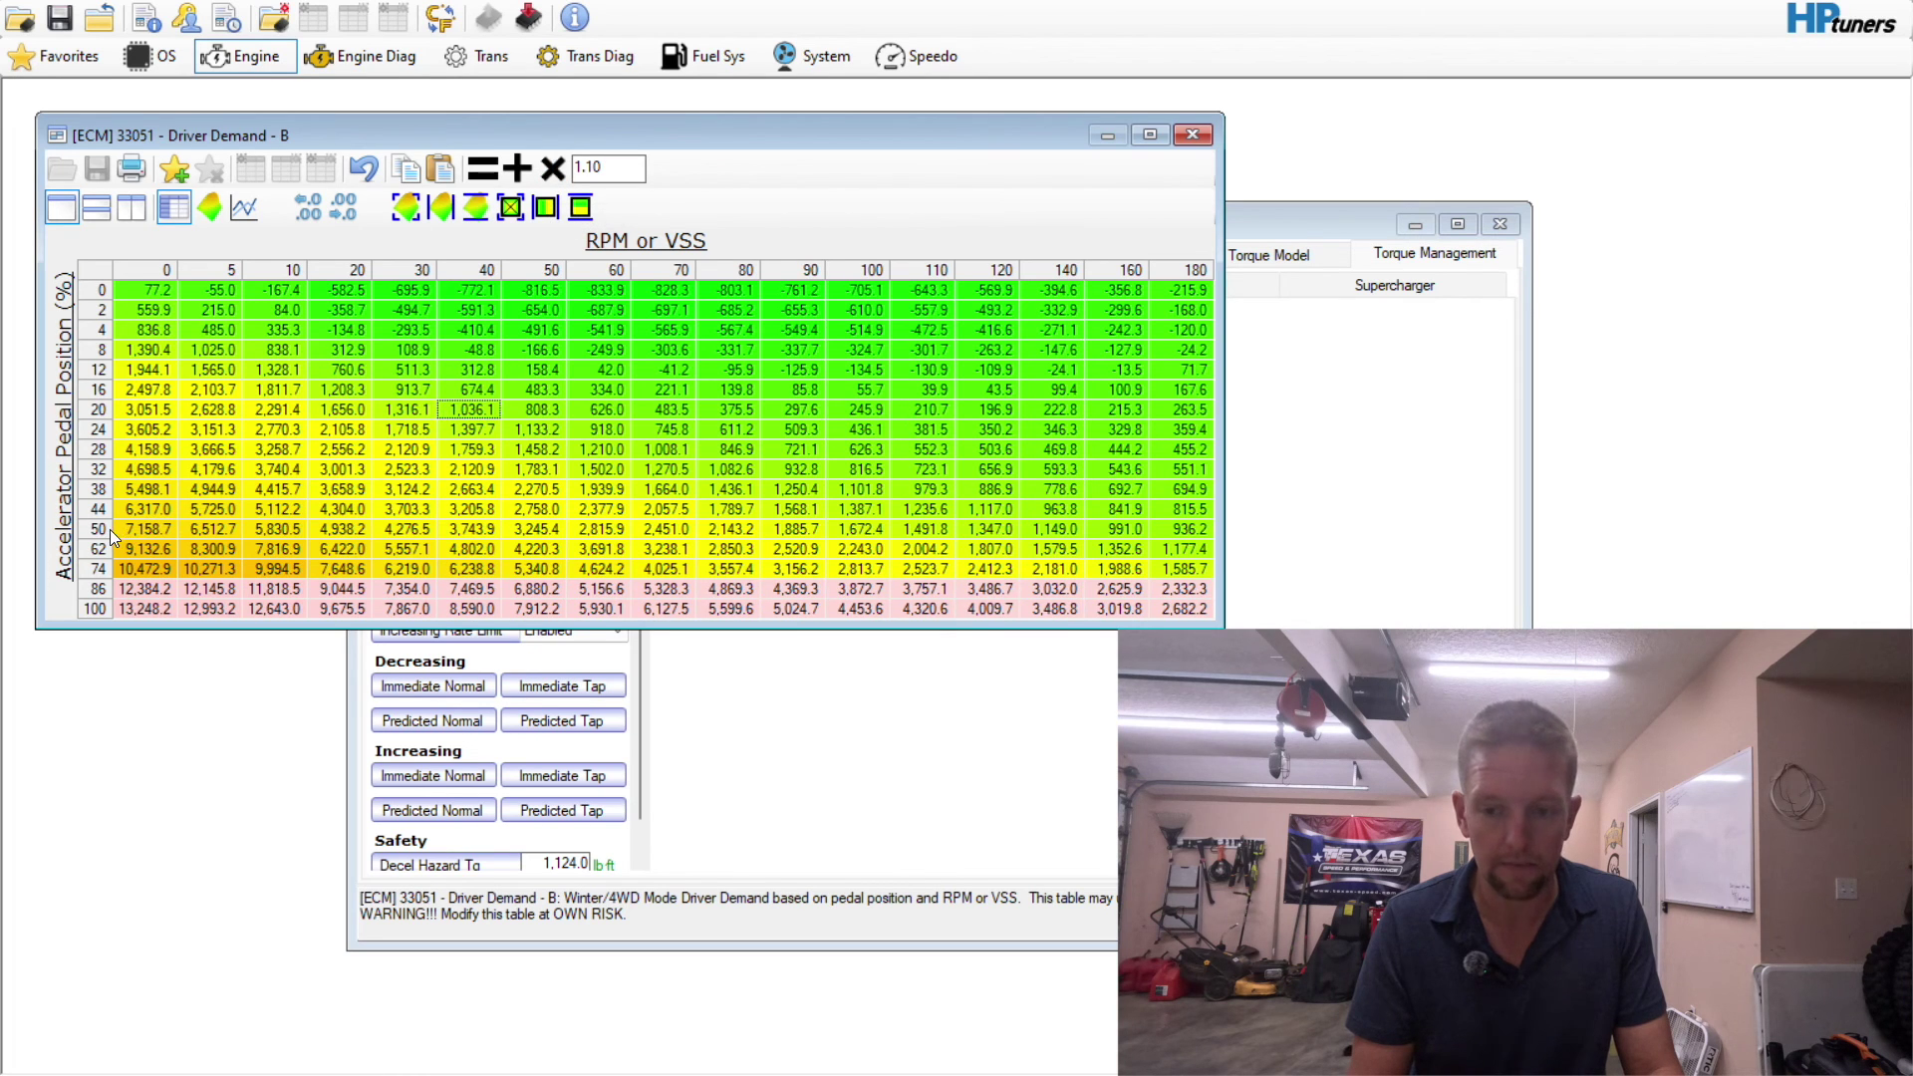
drag(111, 529, 117, 582)
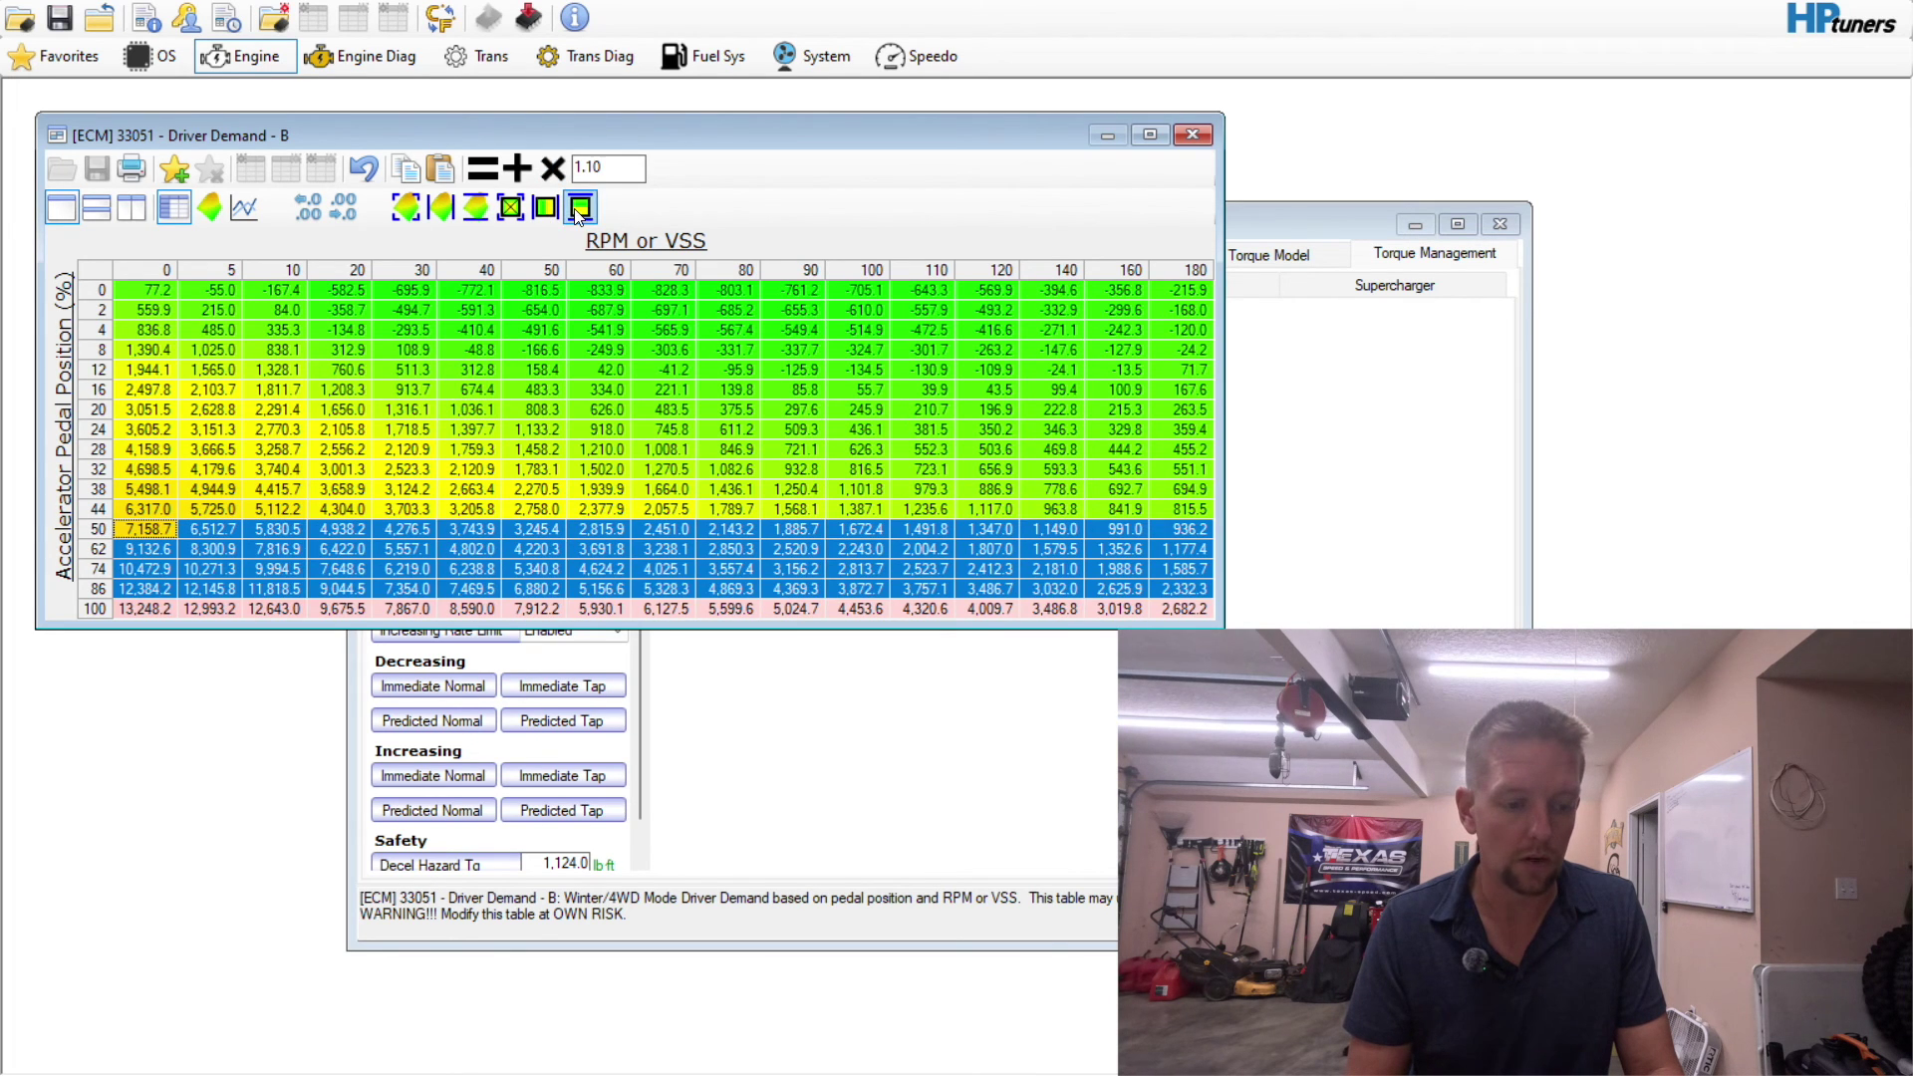
click(553, 167)
click(1198, 130)
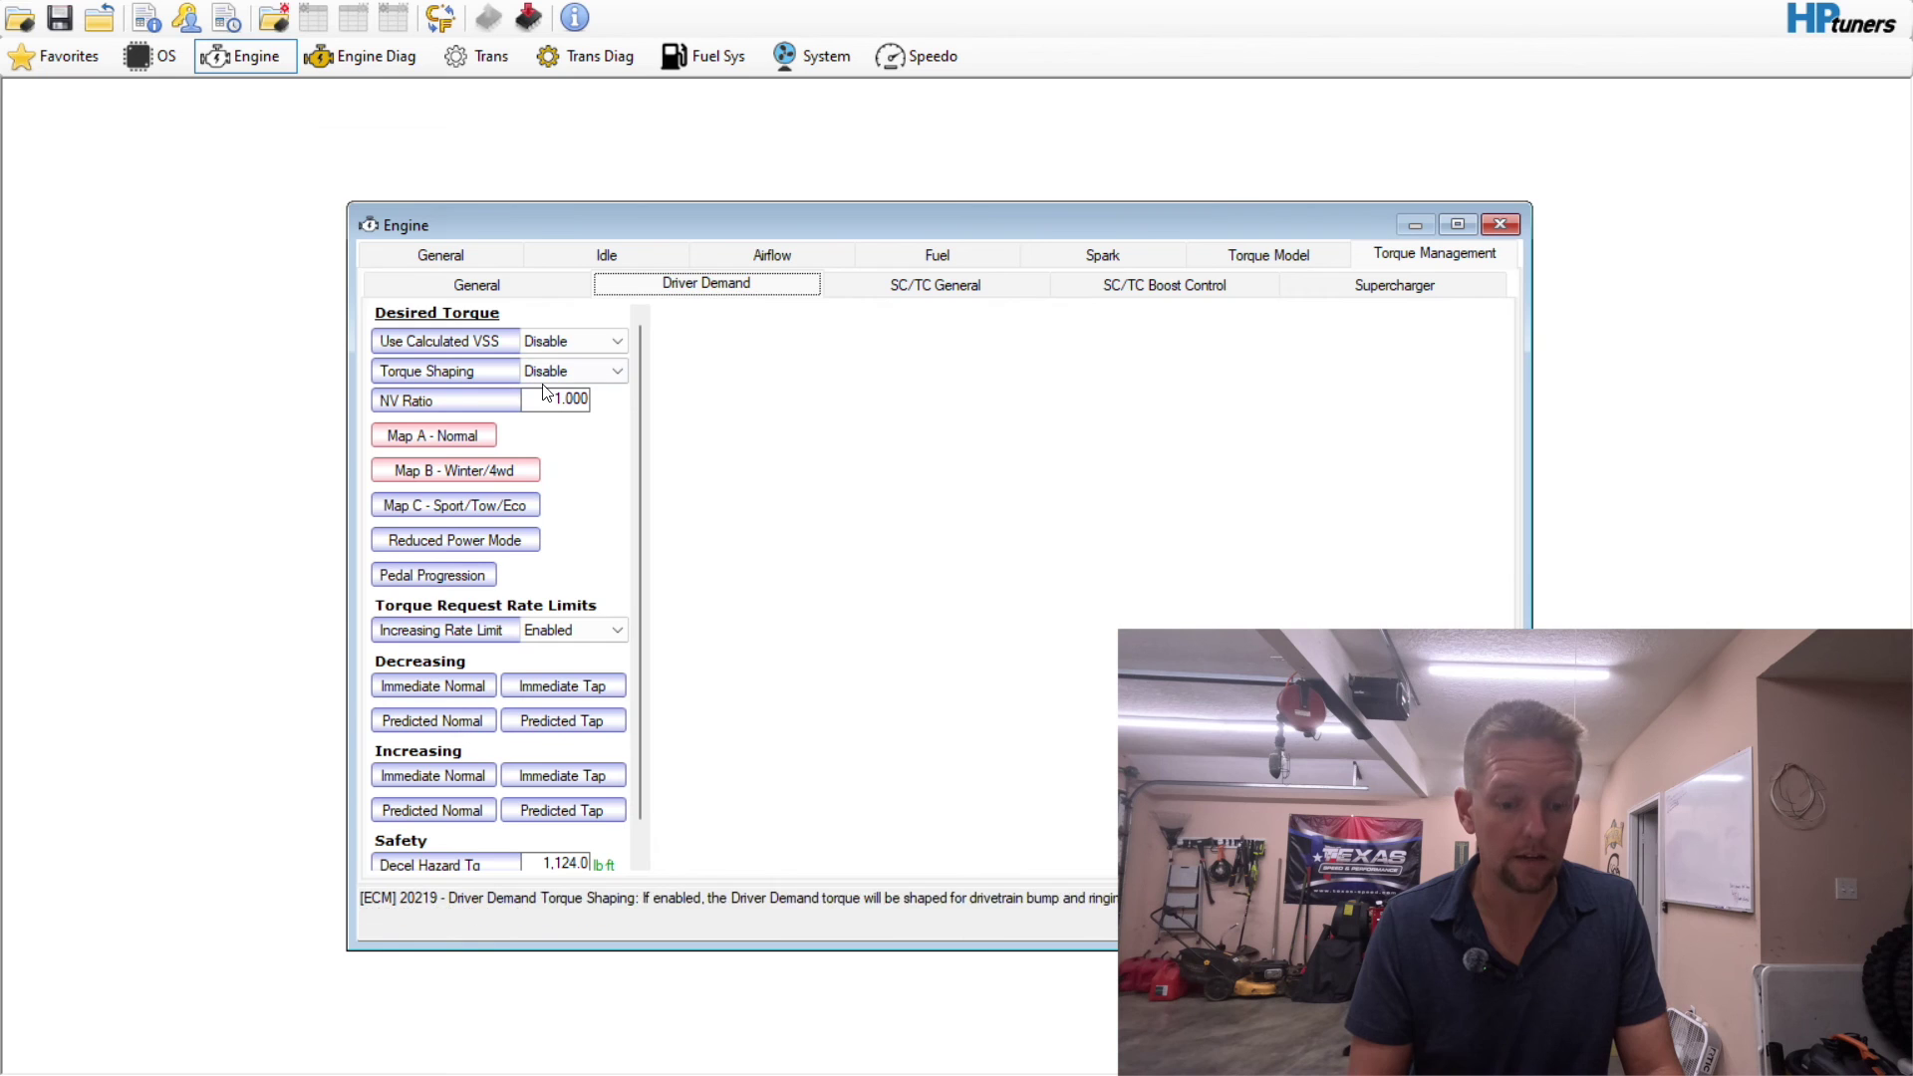
- Multiply the 86 and 100 percent pedal rows of Driver Demand C (Sport/Tow/Eco) by 1.10 and interpolate vertically between the 50 and 86 percent rows
click(482, 516)
drag(132, 622, 149, 675)
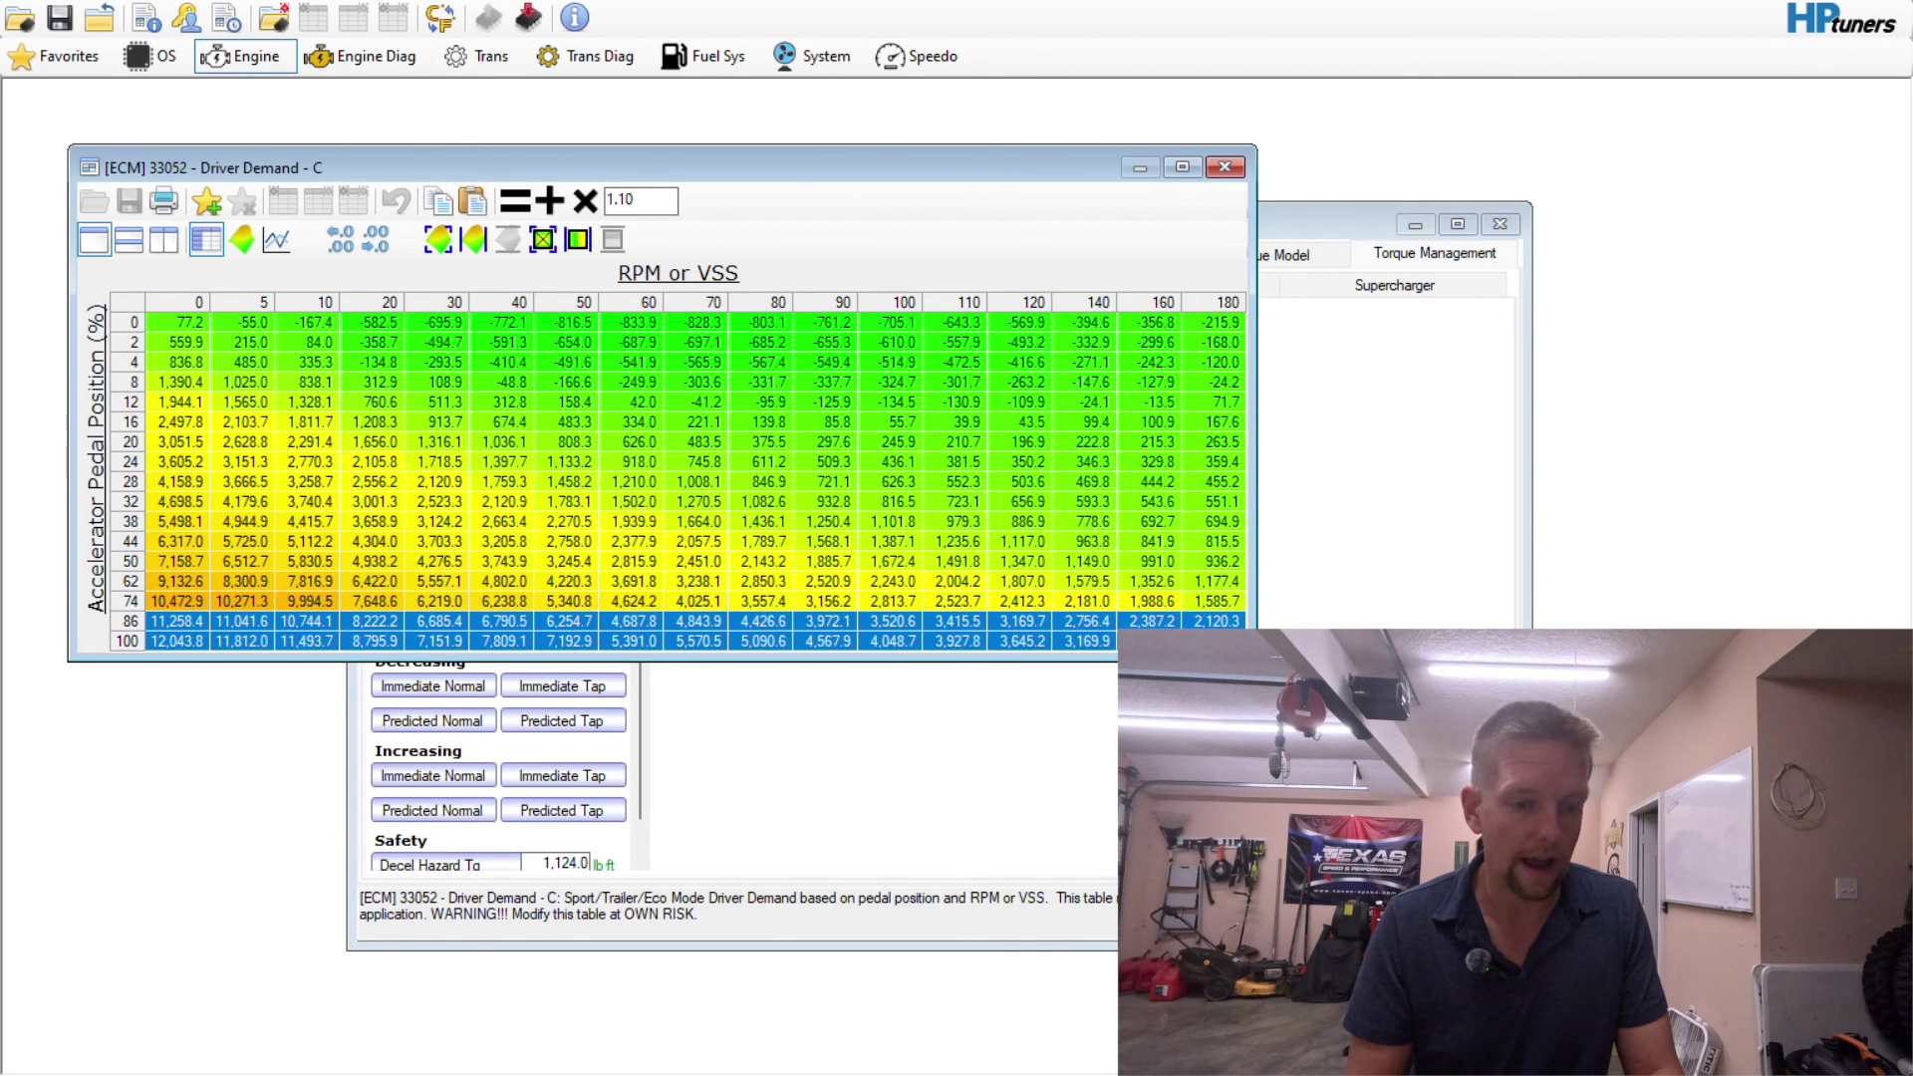
click(586, 202)
drag(132, 563, 132, 623)
click(613, 239)
click(665, 420)
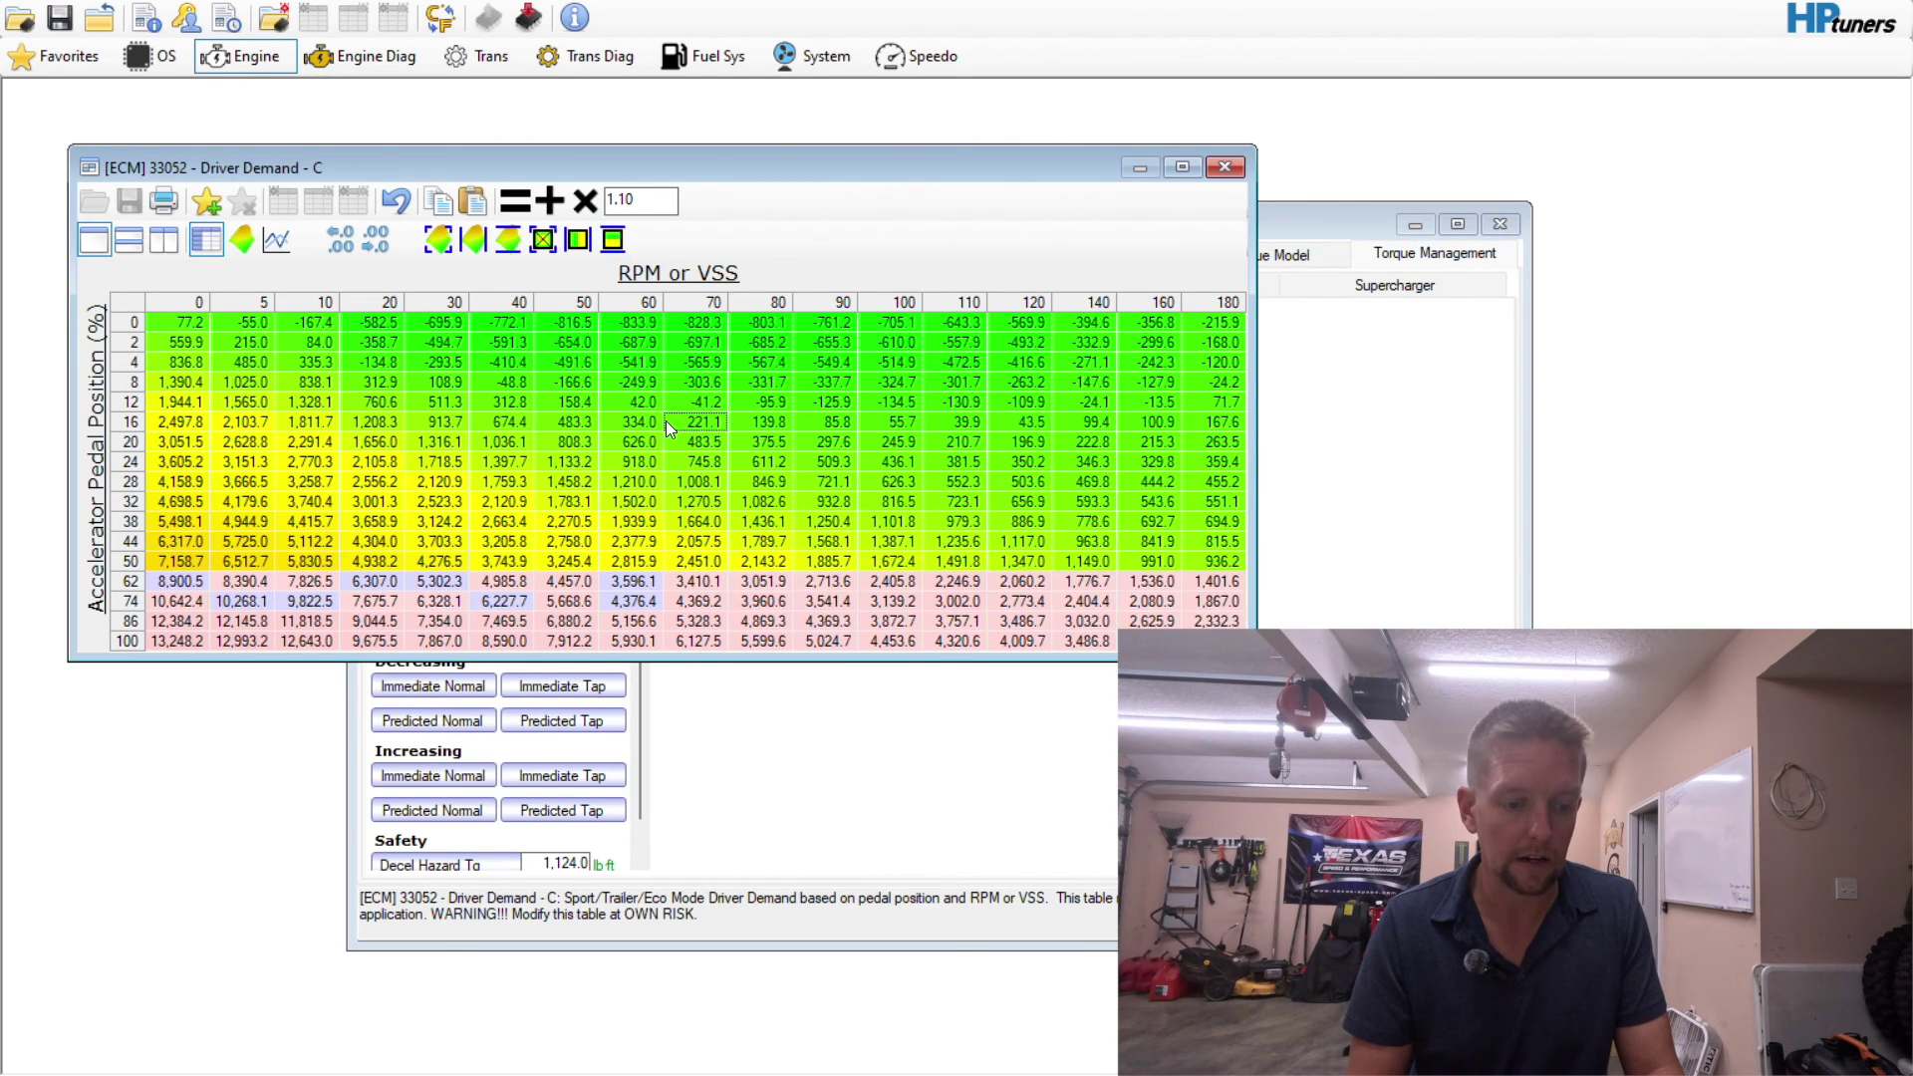
click(1223, 168)
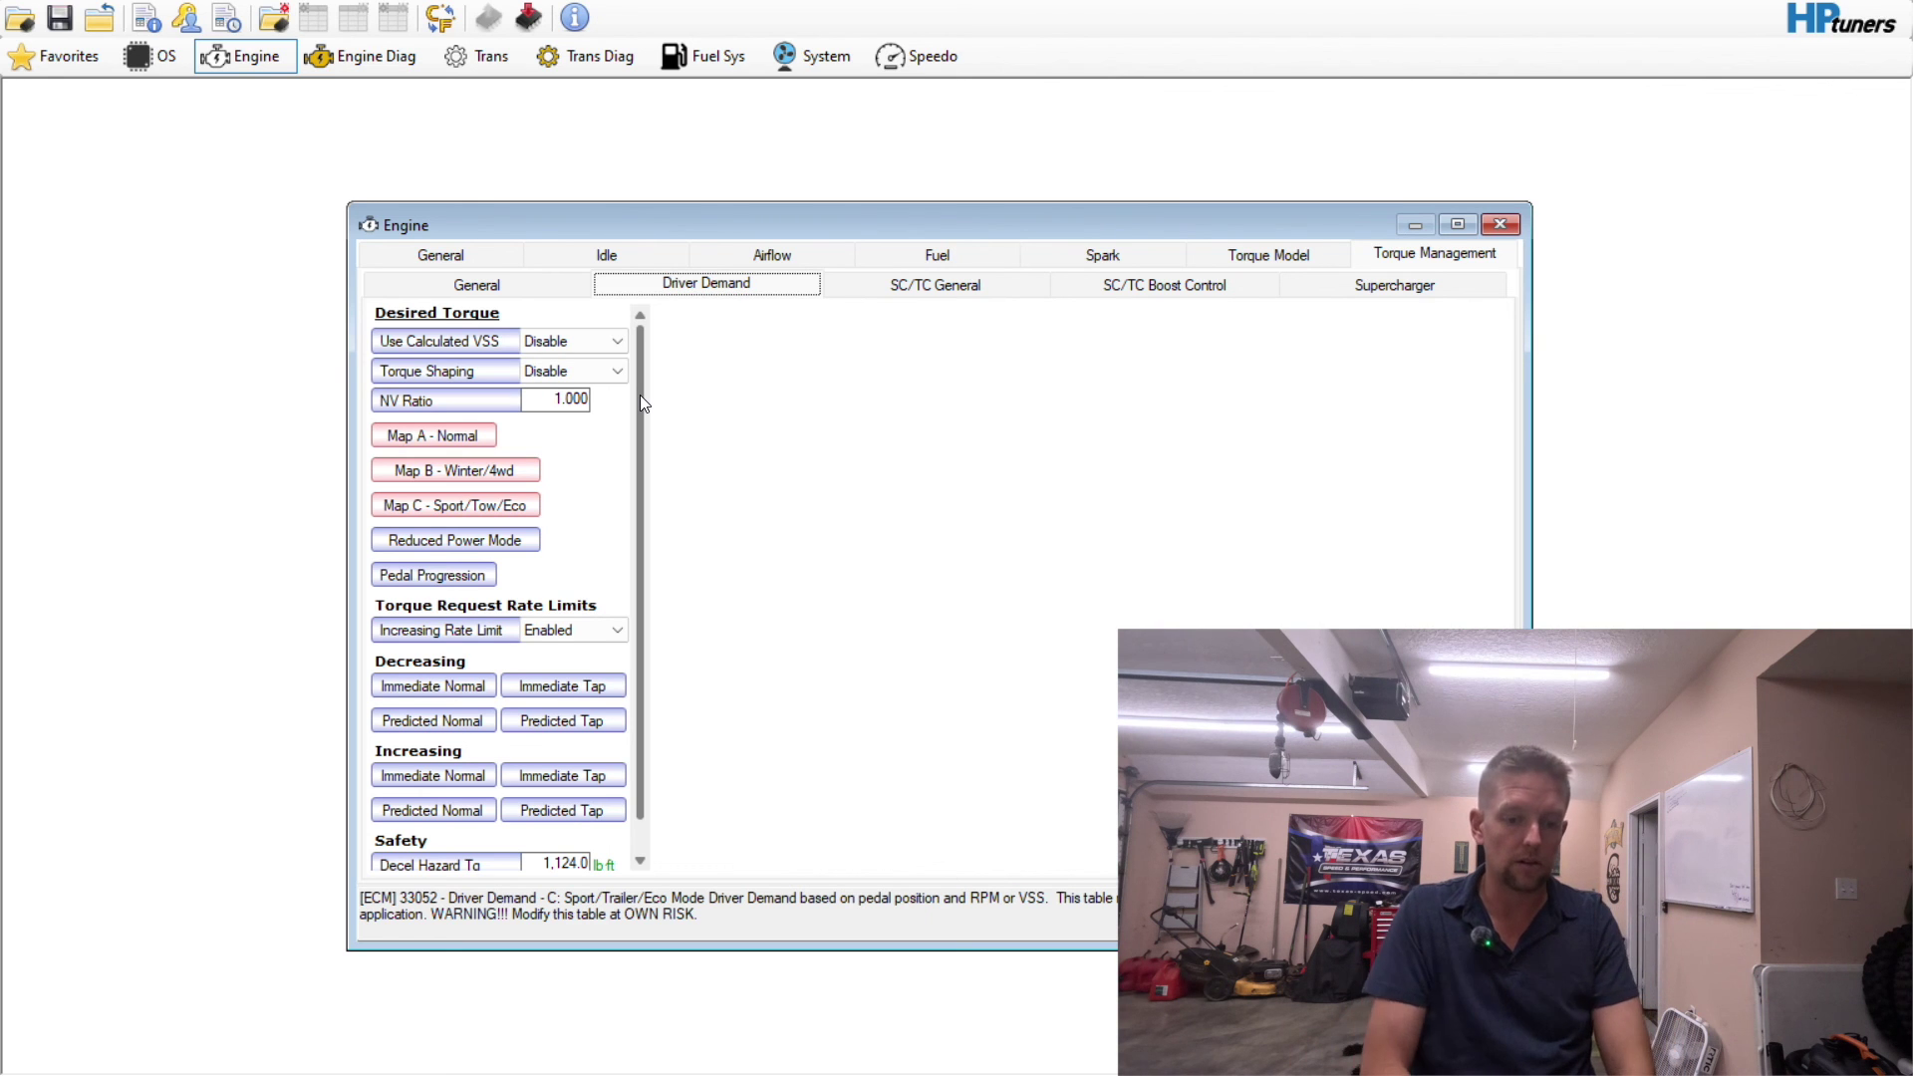
- Review the 86 and 100 percent pedal rows of the Driver Demand A table and close it
click(488, 435)
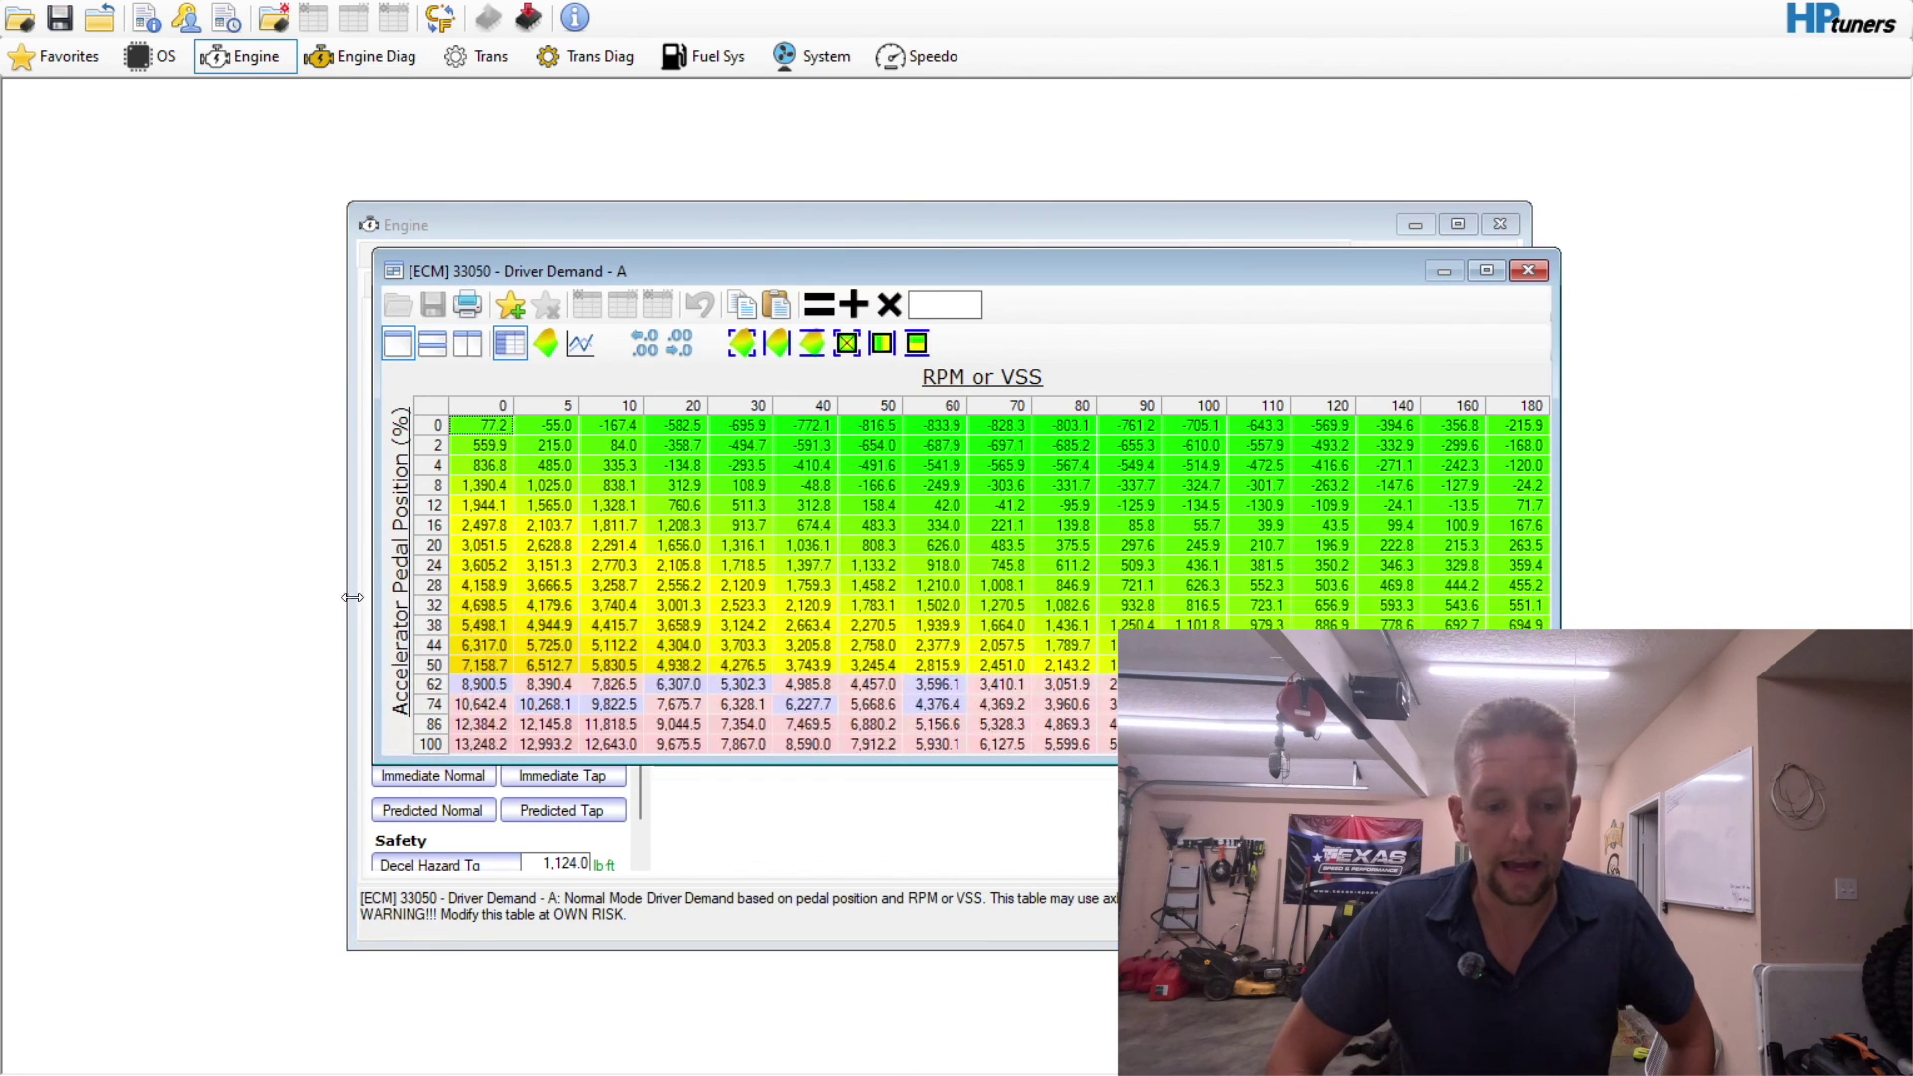
click(438, 726)
drag(442, 733, 476, 757)
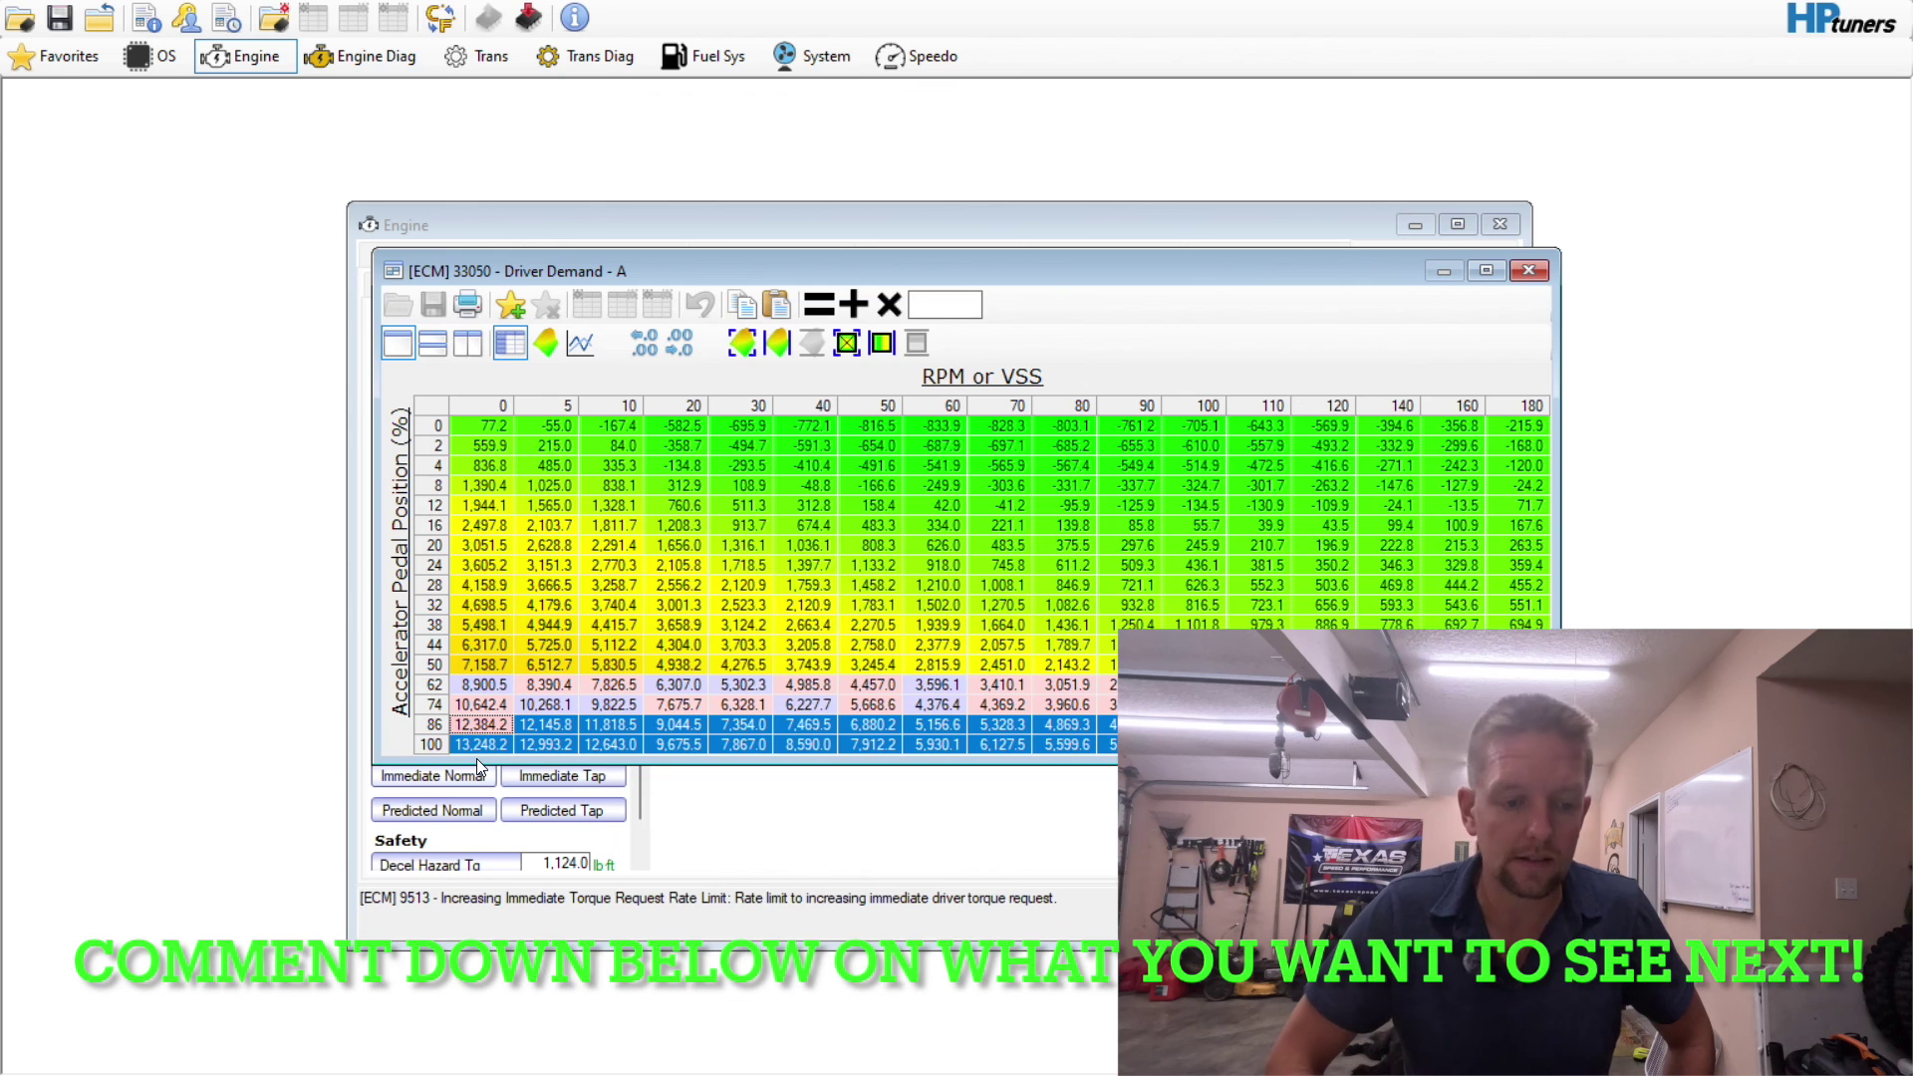
click(1529, 271)
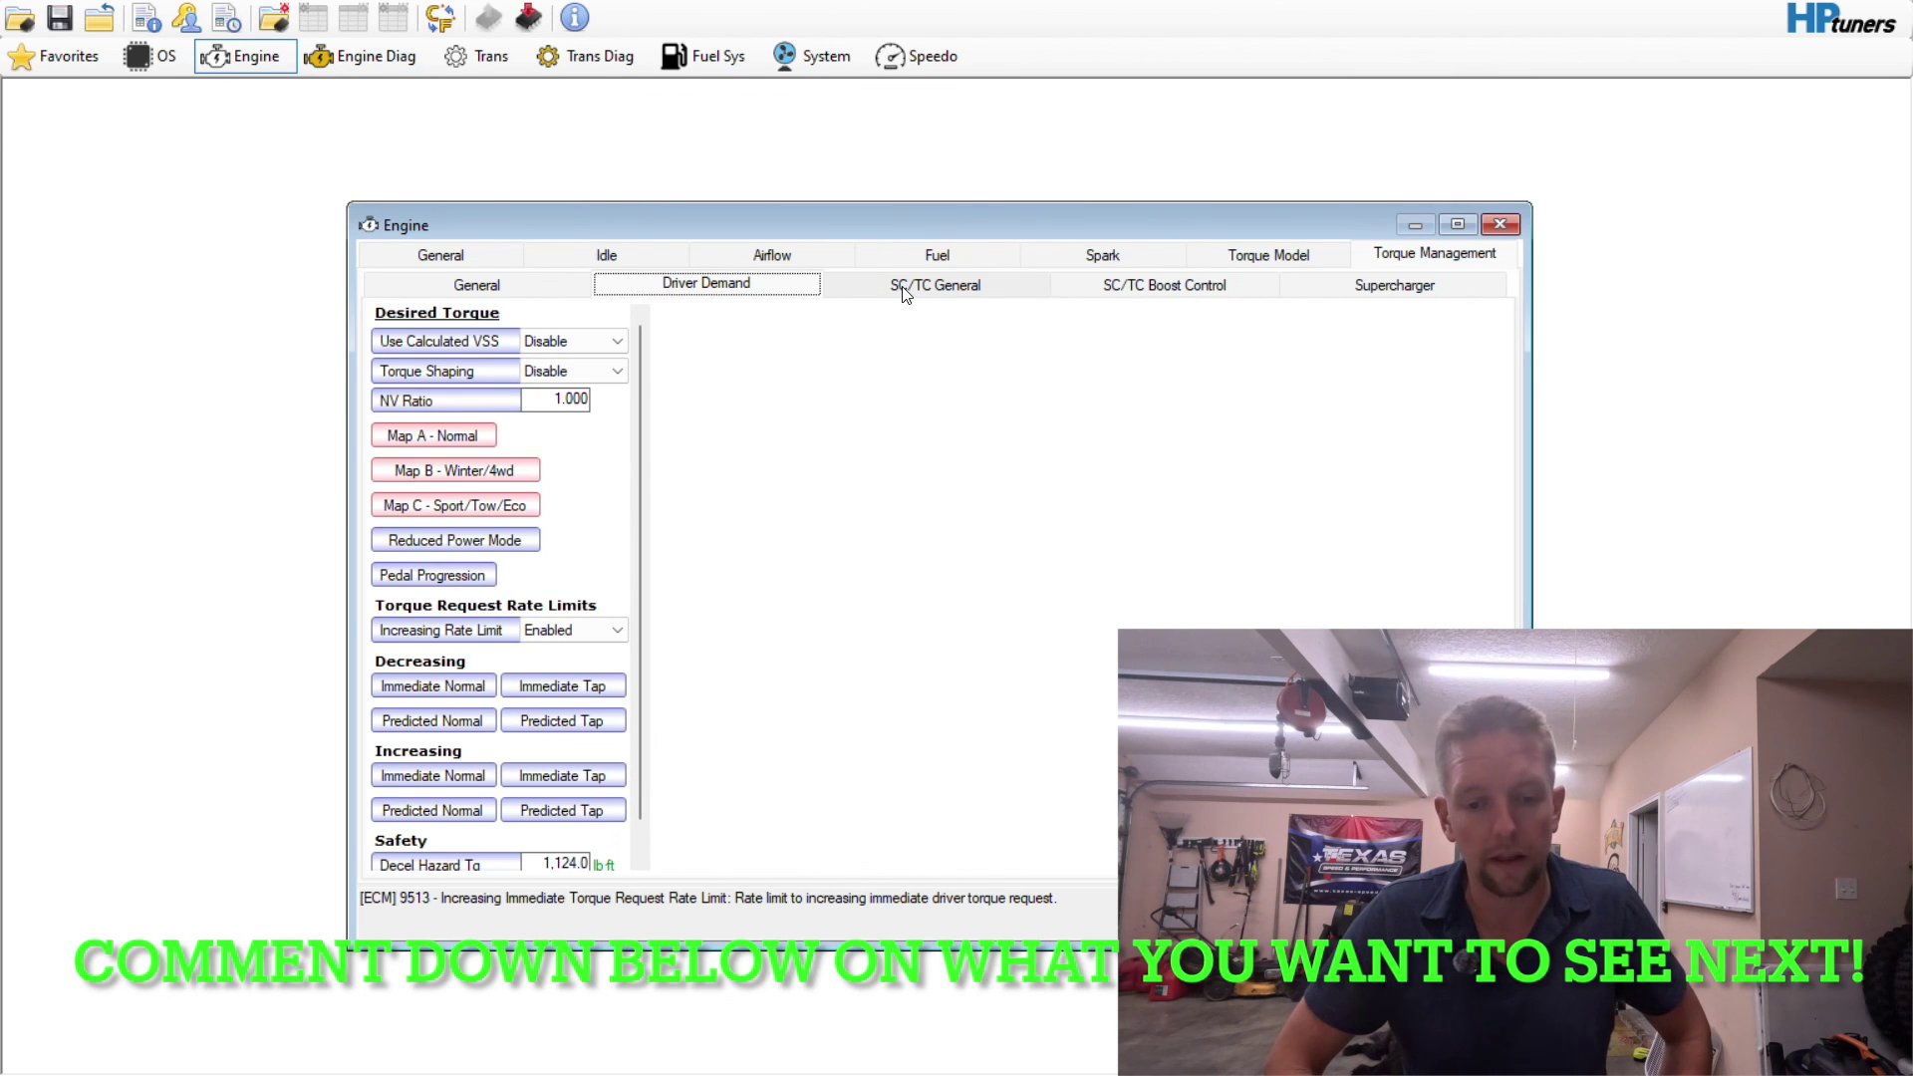